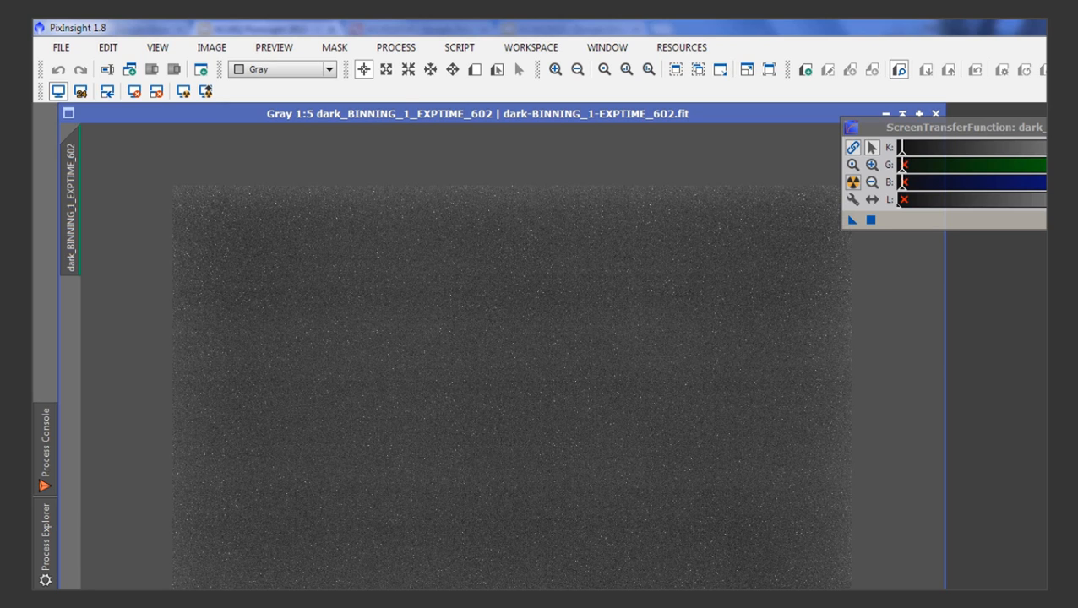
- Close the master dark image and open flat-BINNING_1.fit from the master folder
left_click_drag(910, 130, 1016, 156)
left_click(935, 113)
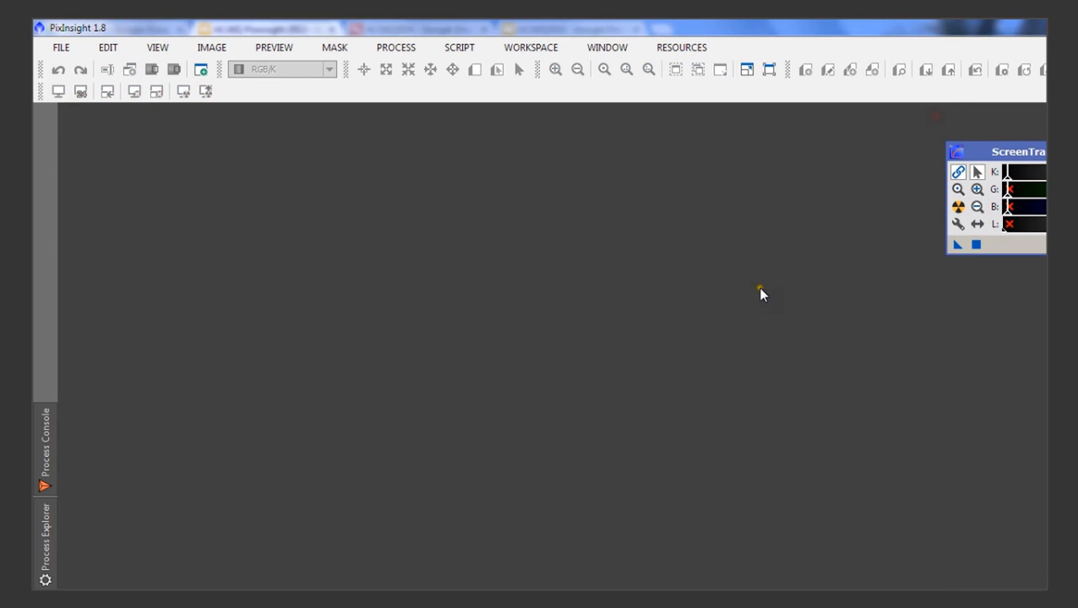
key("alt+Tab")
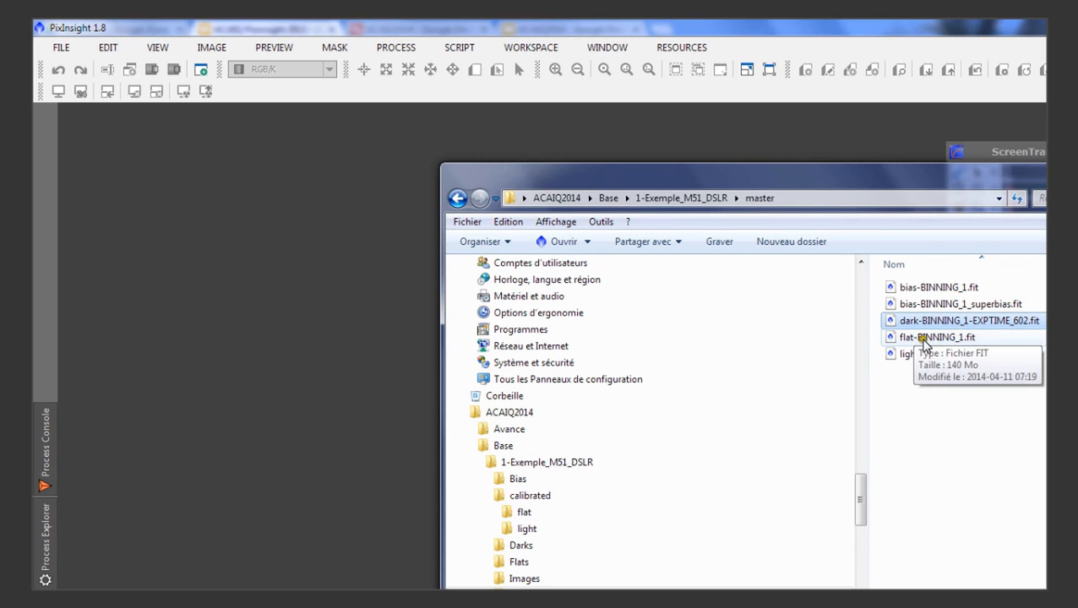
left_click_drag(938, 337, 326, 295)
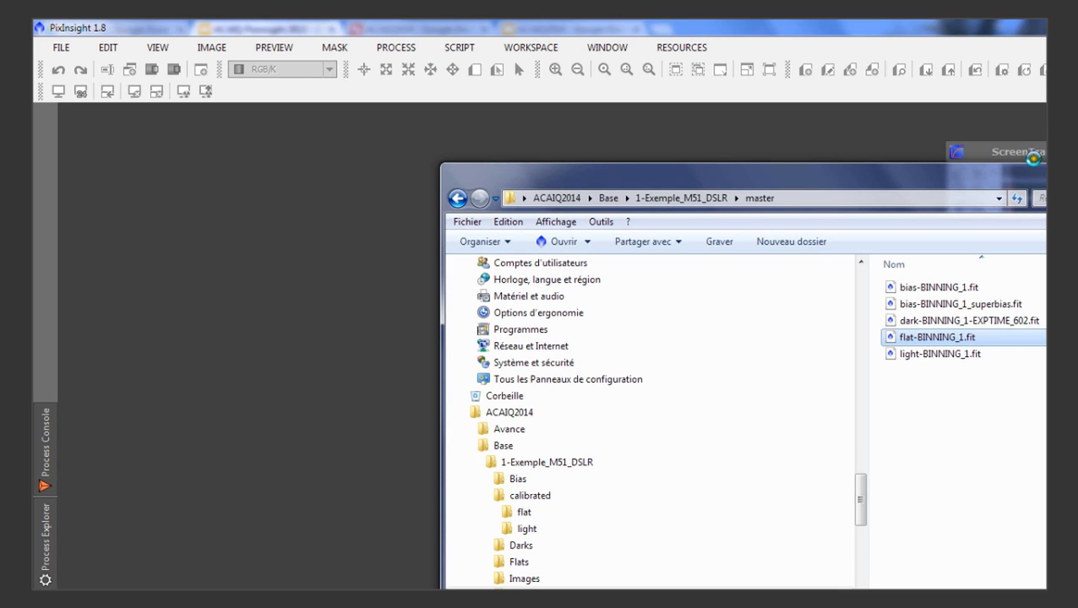
left_click(722, 30)
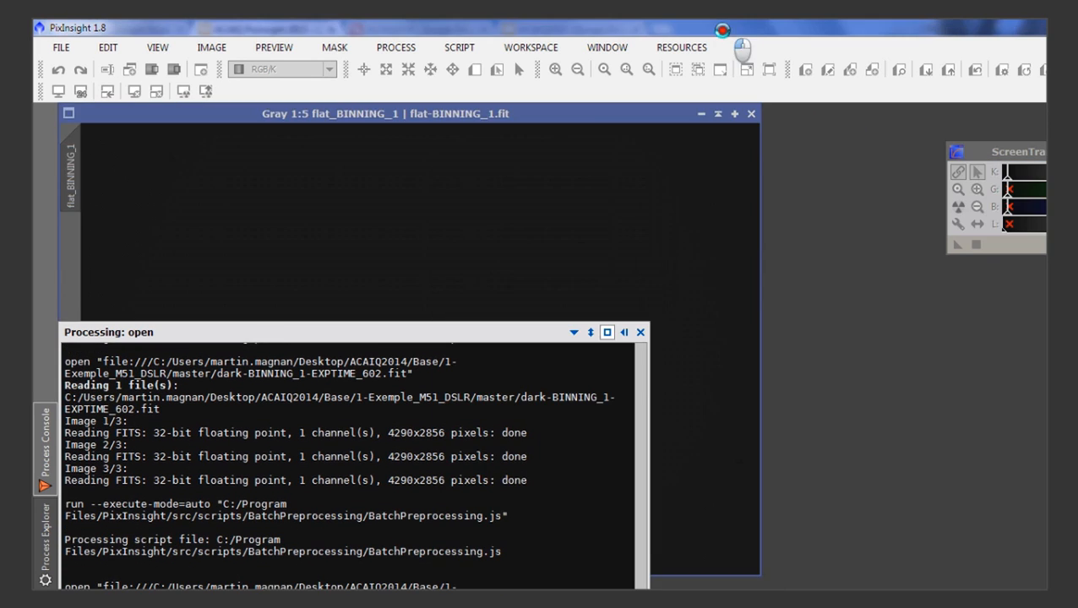
- Auto-stretch the flat's rejection_high map for close inspection and close both the rejection_high and rejection_low images
left_click(482, 164)
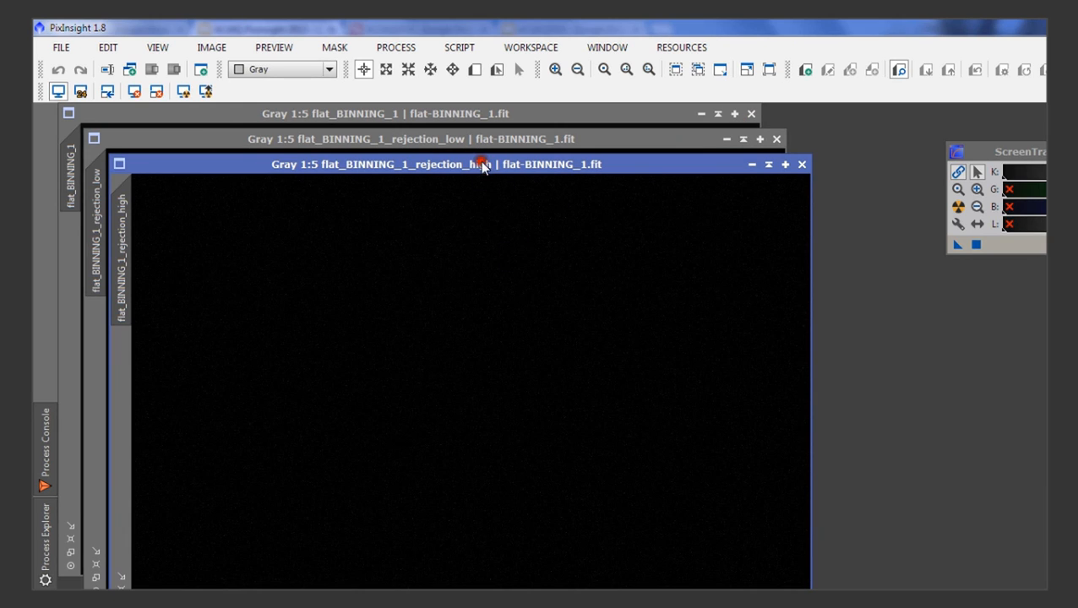
left_click(959, 208)
scroll(448, 404, "up", 12)
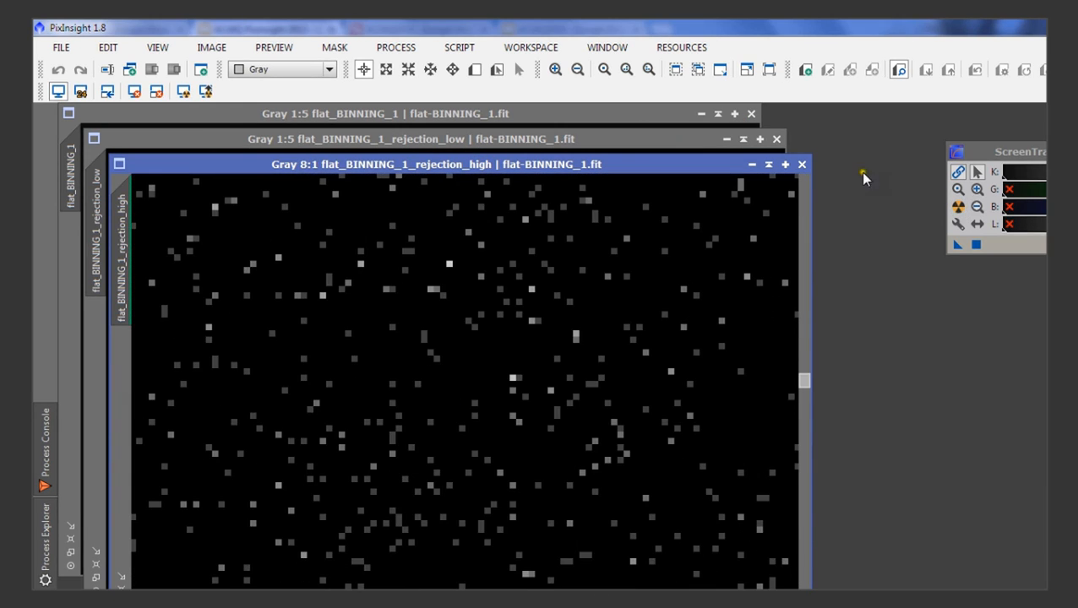
left_click(801, 164)
left_click(776, 139)
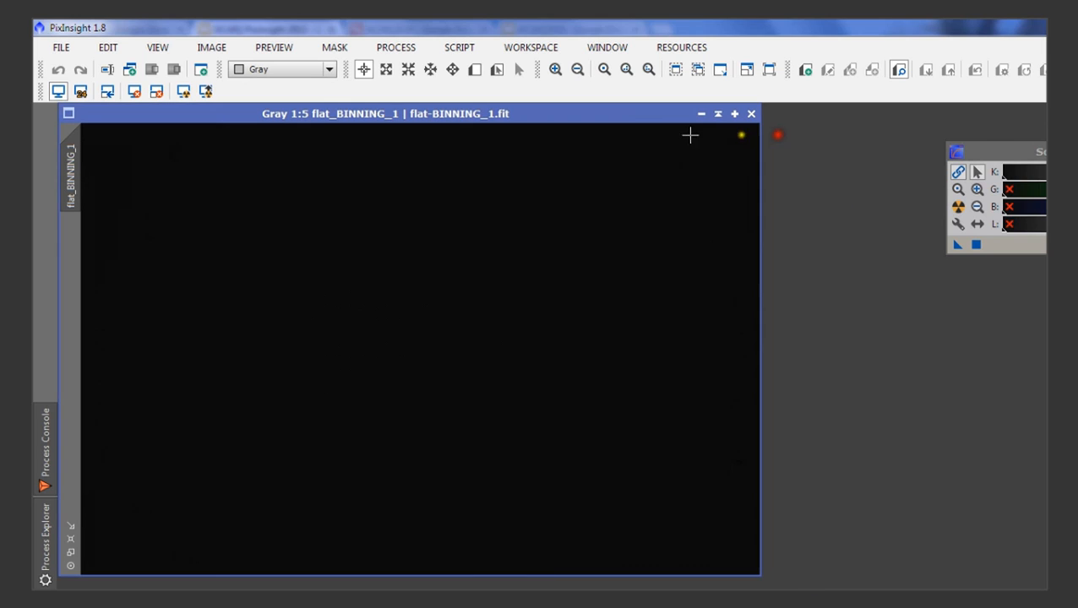
- Auto-stretch the master flat's display to examine its dust spots and vignetting, and close the image
left_click(958, 207)
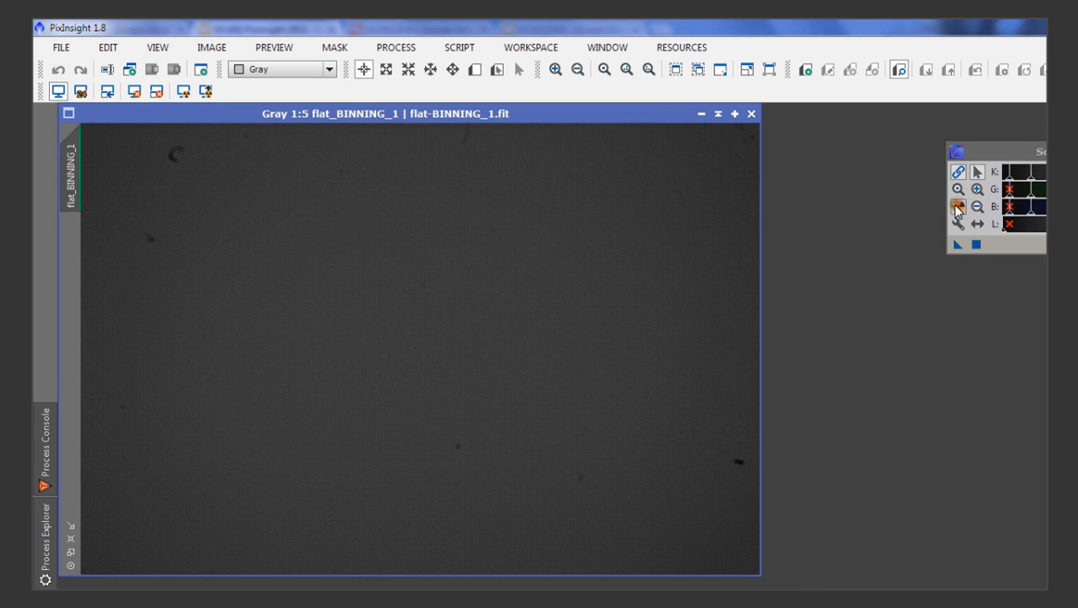
left_click_drag(562, 123, 658, 191)
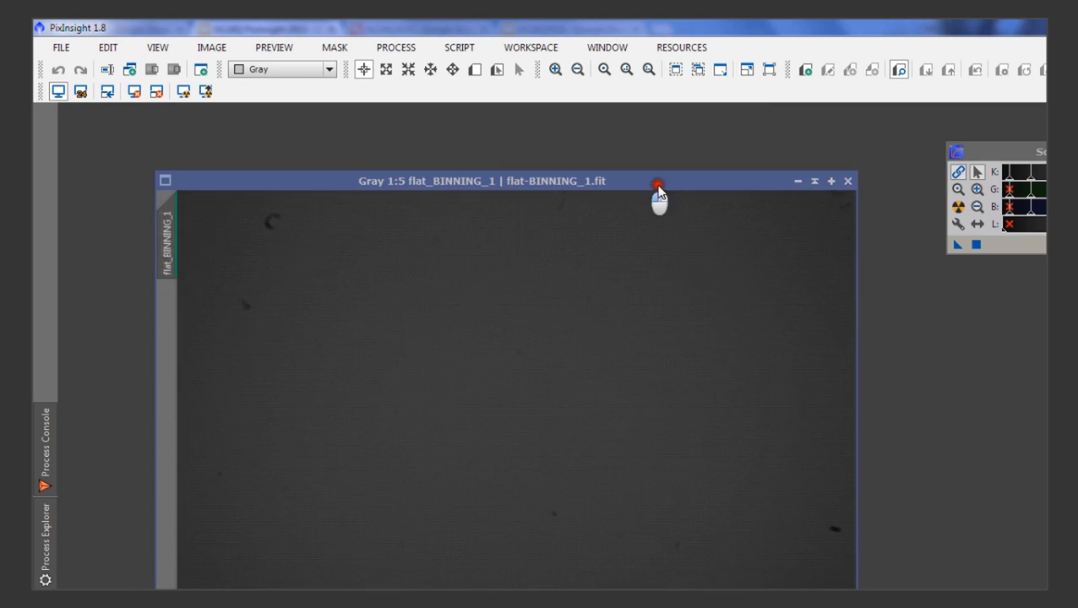
scroll(403, 313, "up", 4)
scroll(361, 286, "down", 3)
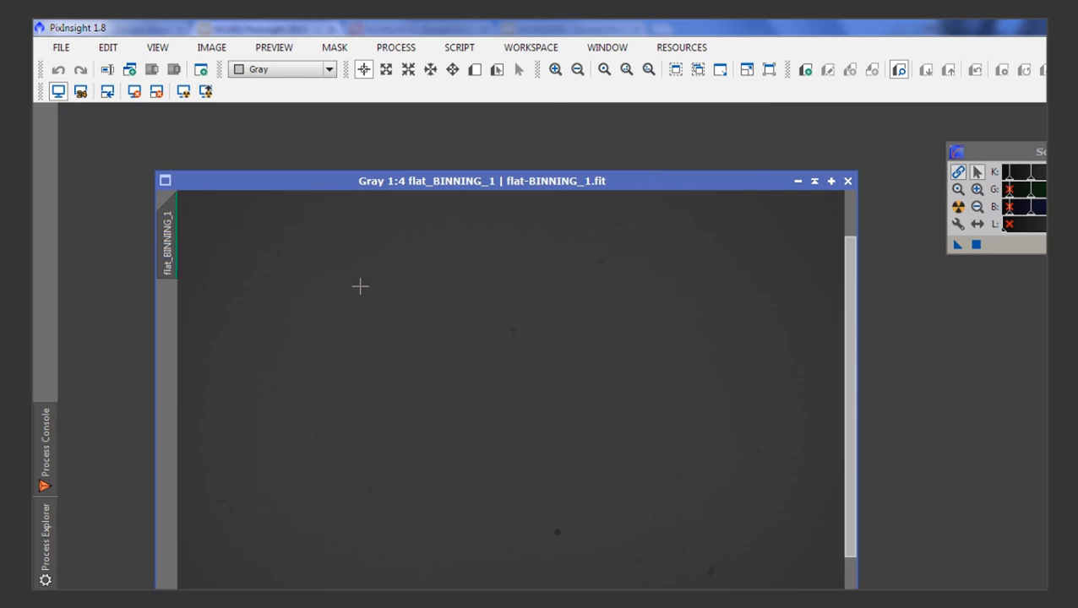
scroll(360, 286, "down", 1)
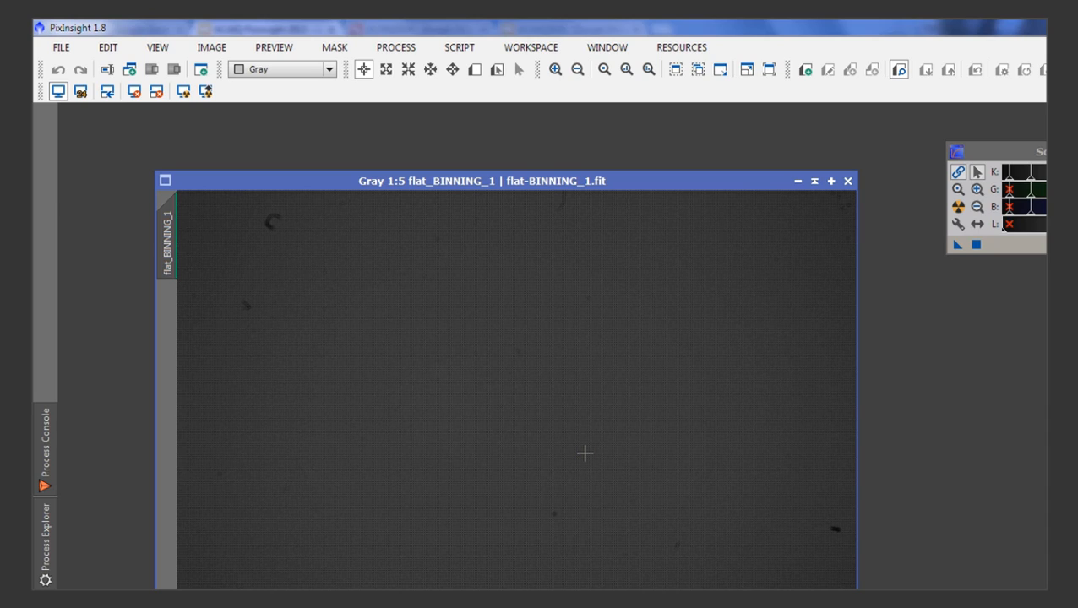
left_click(848, 181)
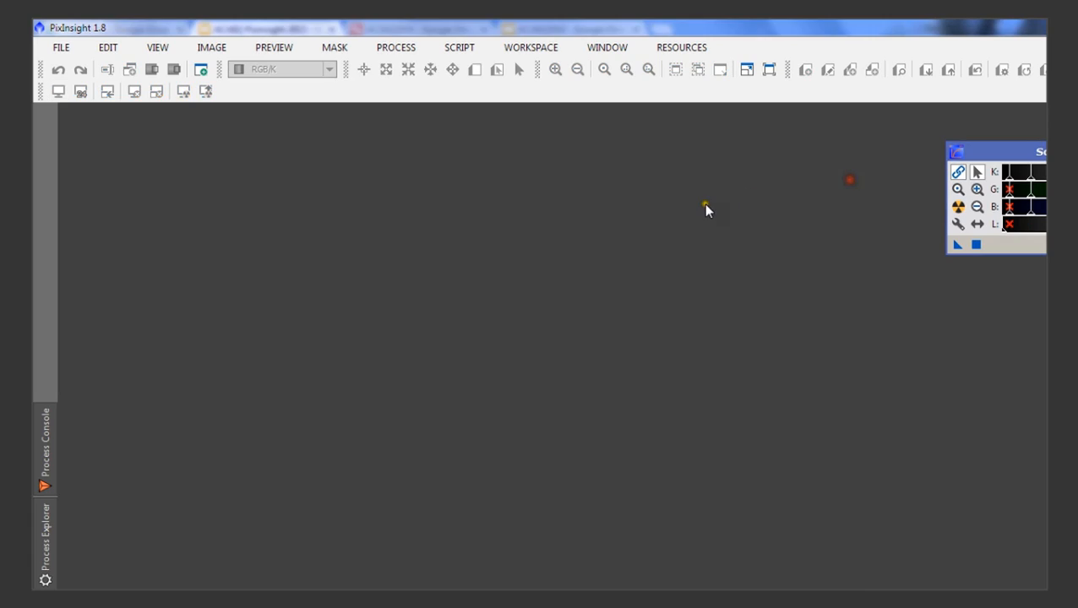
- Switch to the file explorer and look through the ACAIQ2014 folder and its Base subfolder
key("alt+Tab")
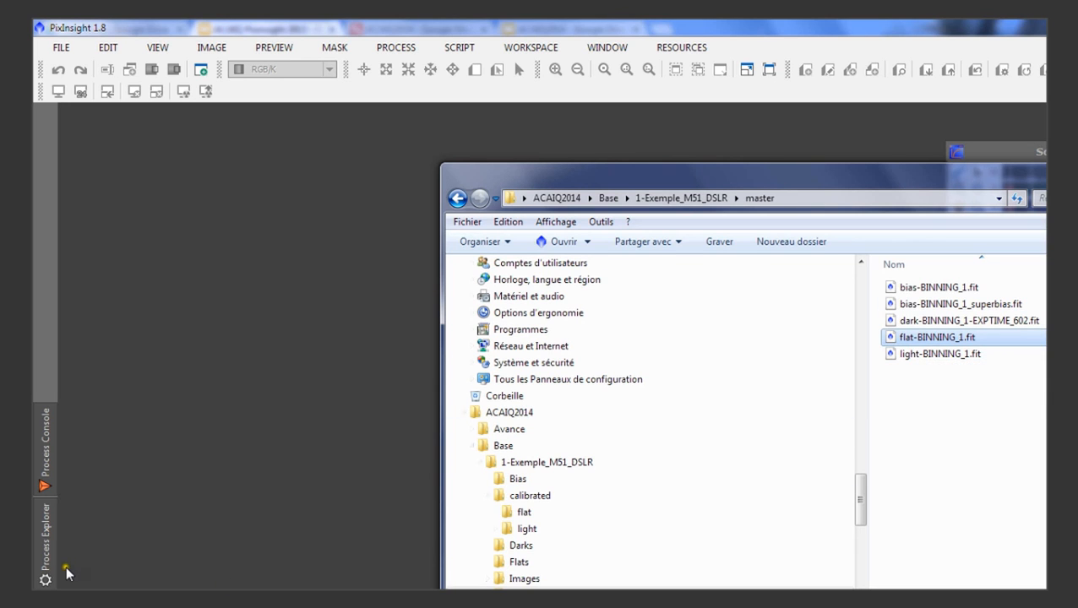
left_click(46, 452)
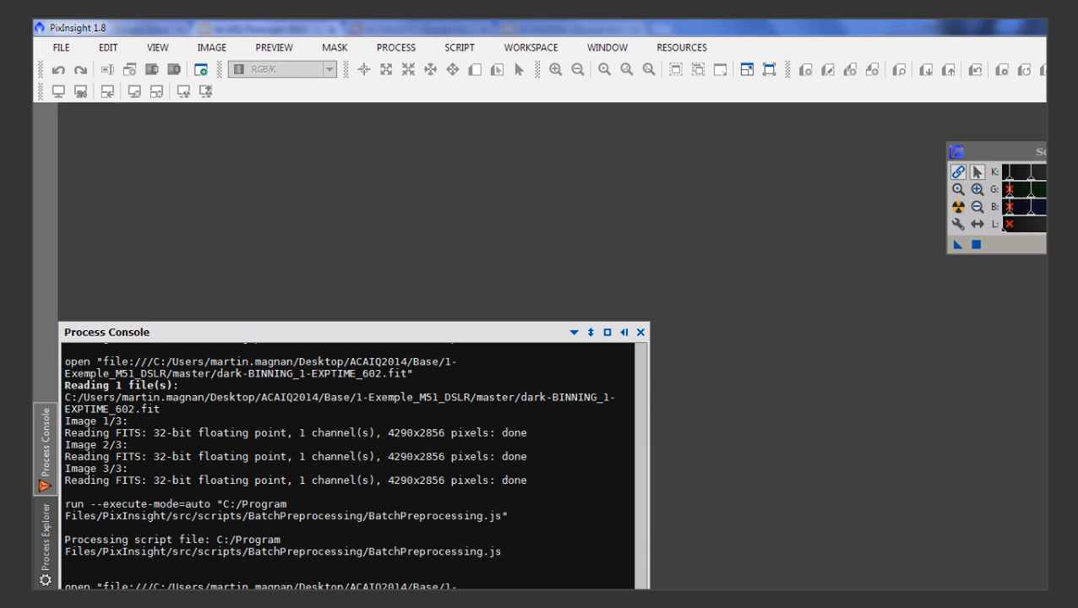
key("alt+Tab")
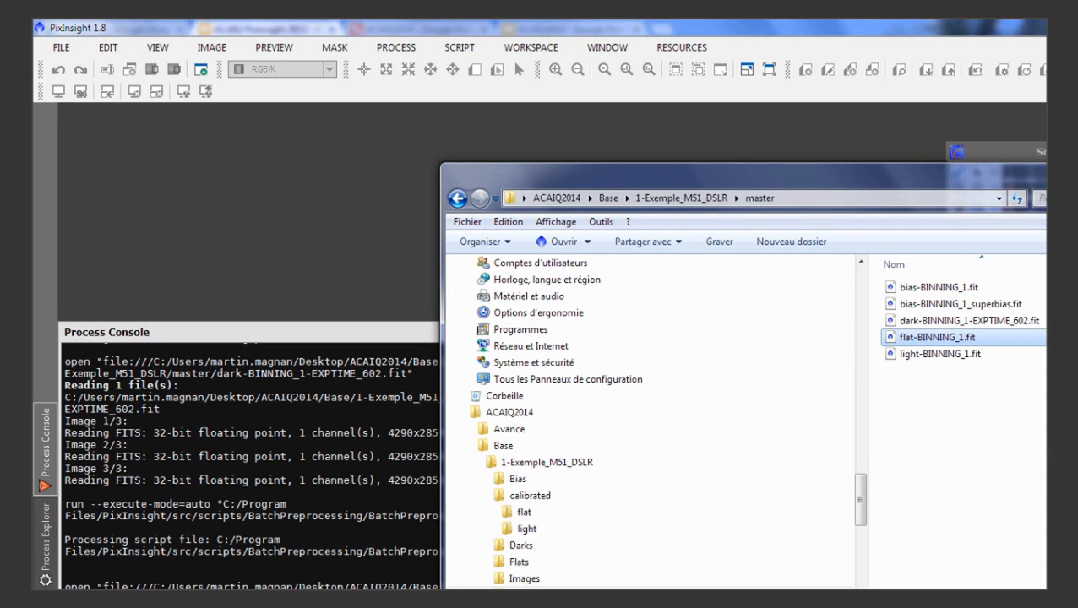
left_click(556, 198)
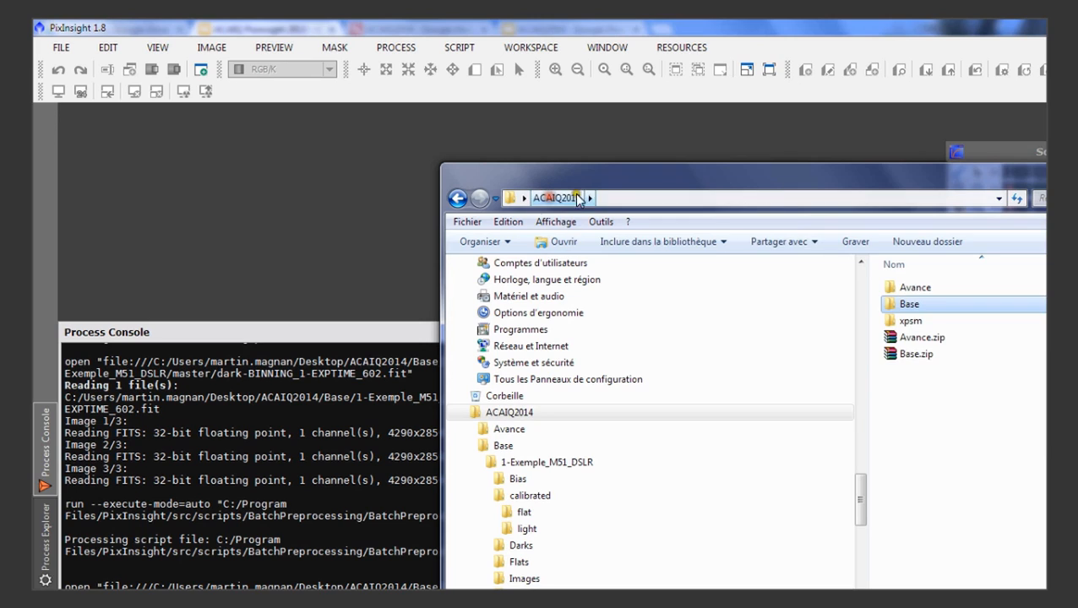
left_click(941, 305)
double_click(940, 304)
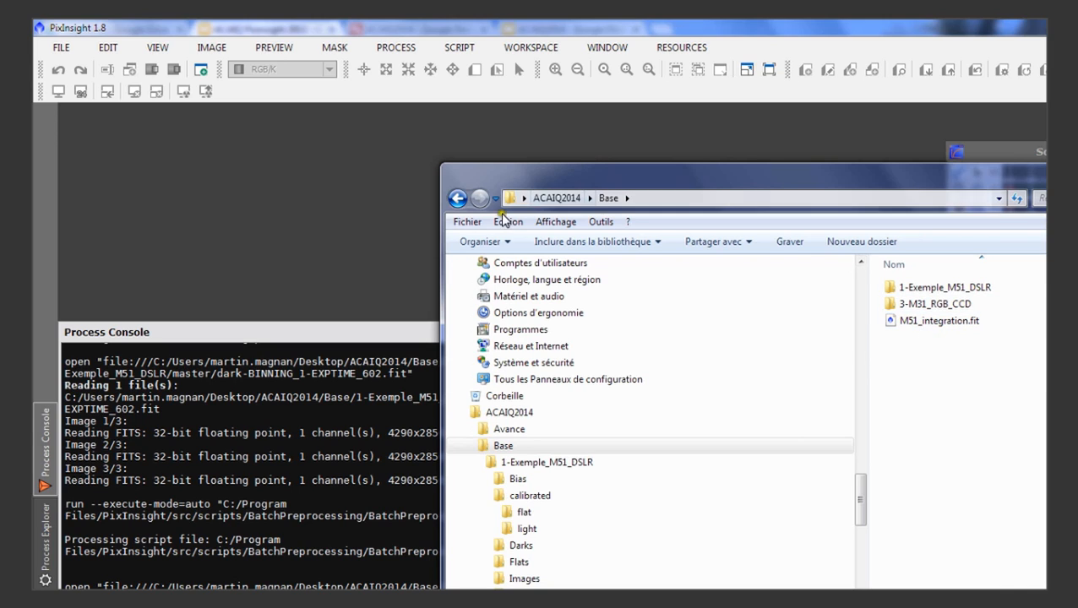
left_click(457, 197)
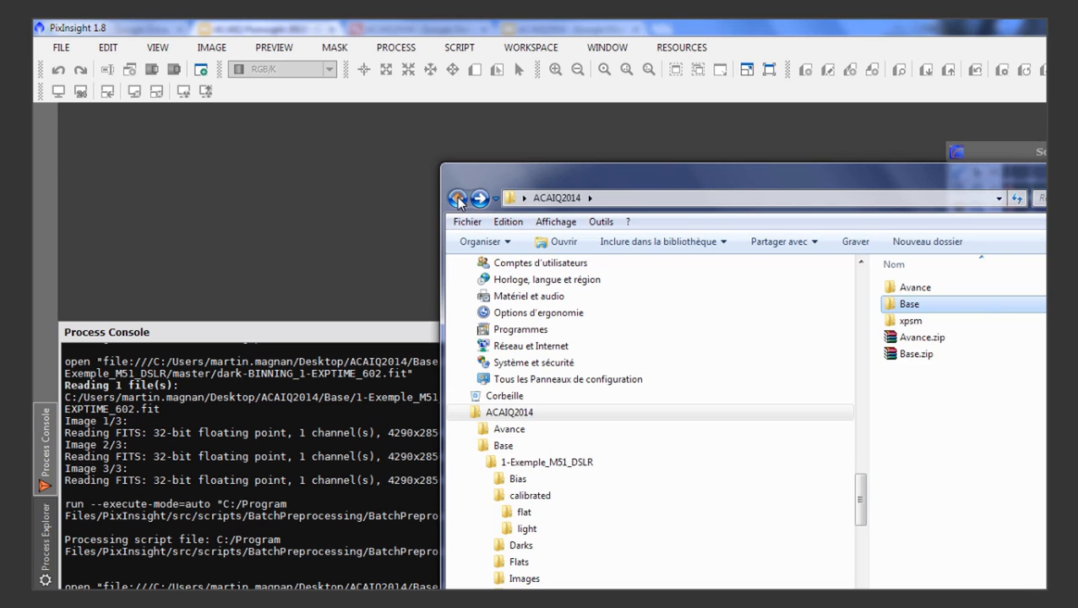
- Open light-BINNING_1.fit from the master folder of Base > 1-Exemple_M51_DSLR and bring its image to the front
double_click(909, 304)
double_click(930, 287)
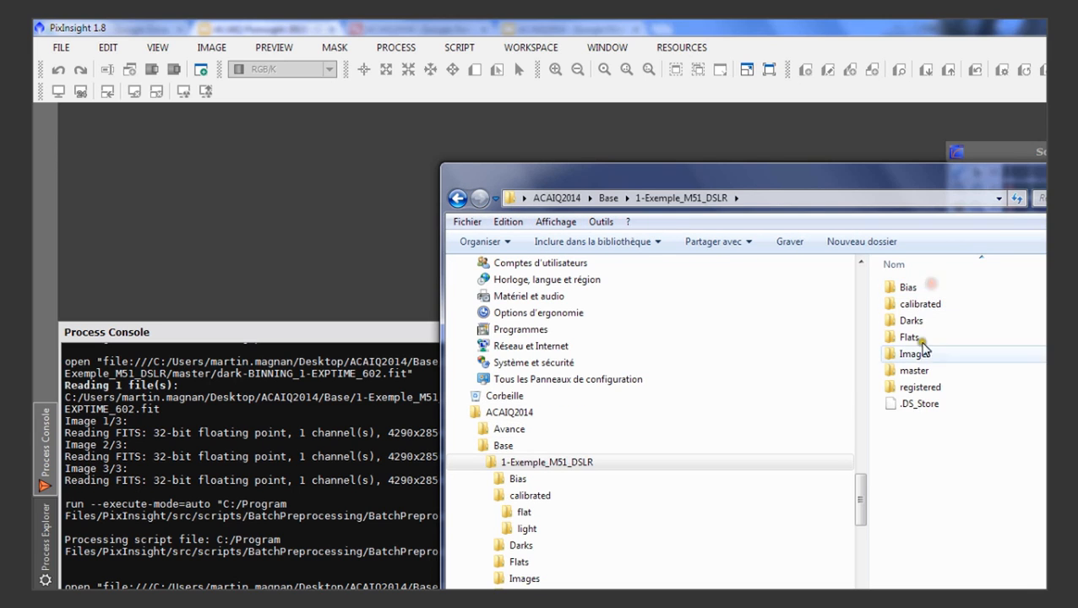
double_click(926, 371)
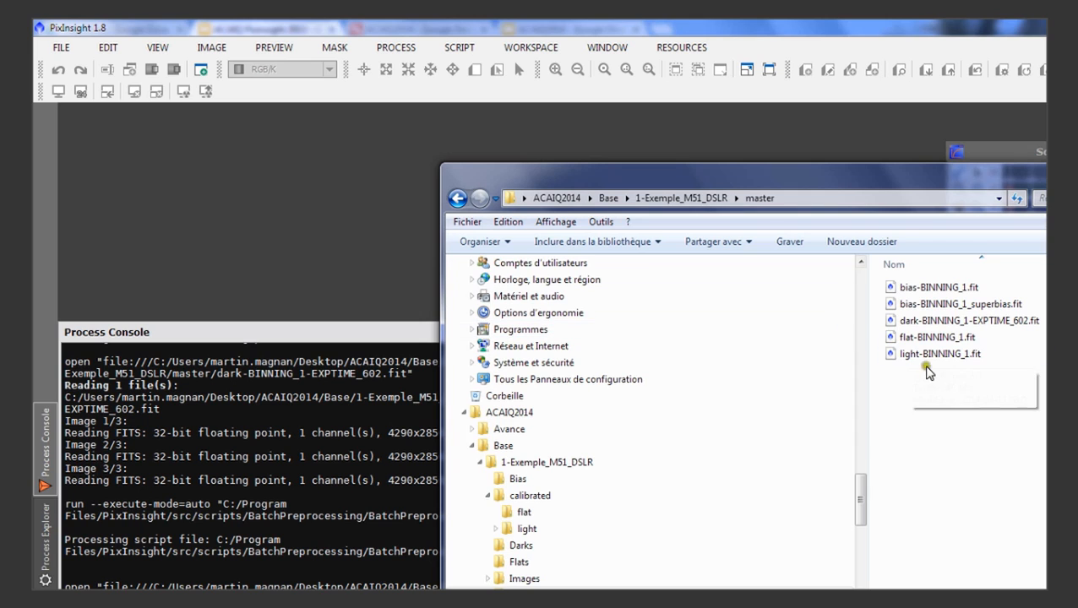
left_click_drag(897, 356, 381, 205)
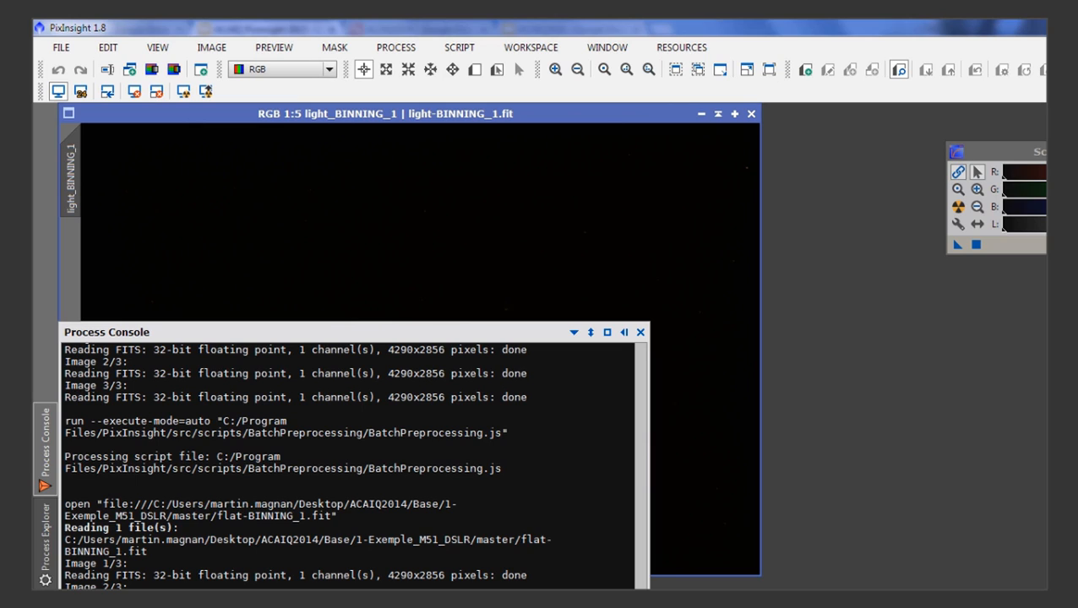
key("alt+Tab")
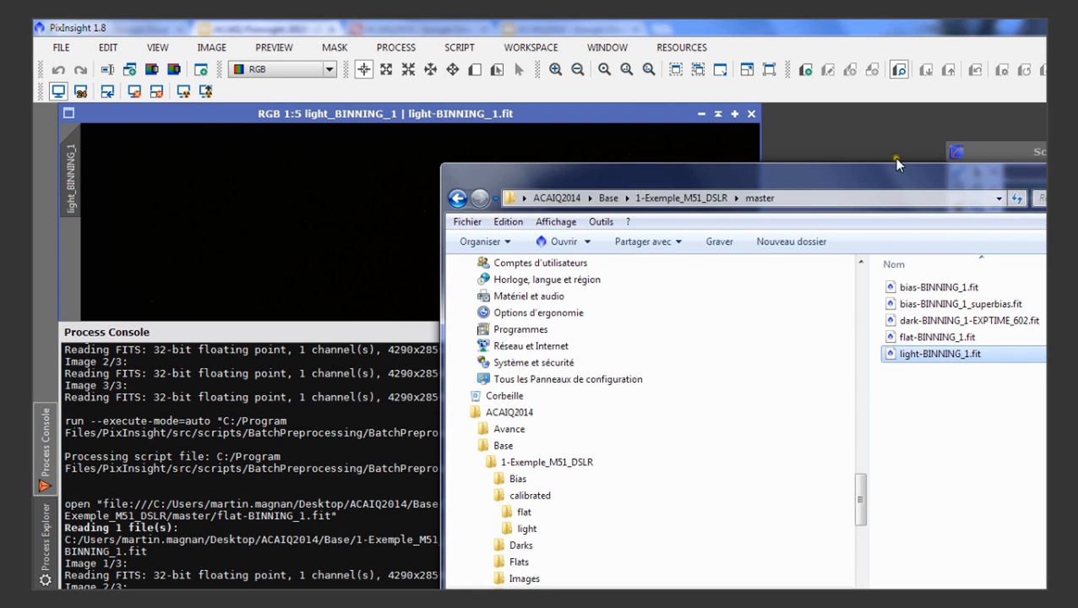
left_click(593, 116)
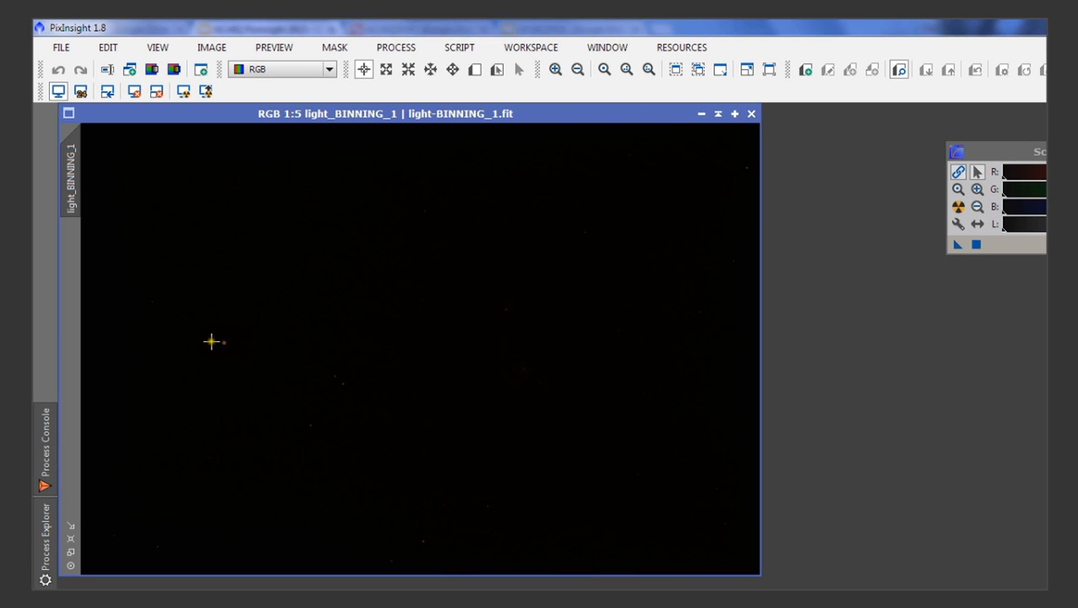
- Examine the bright star in the unstretched light_BINNING_1 image up close and in the full frame
scroll(211, 342, "up", 3)
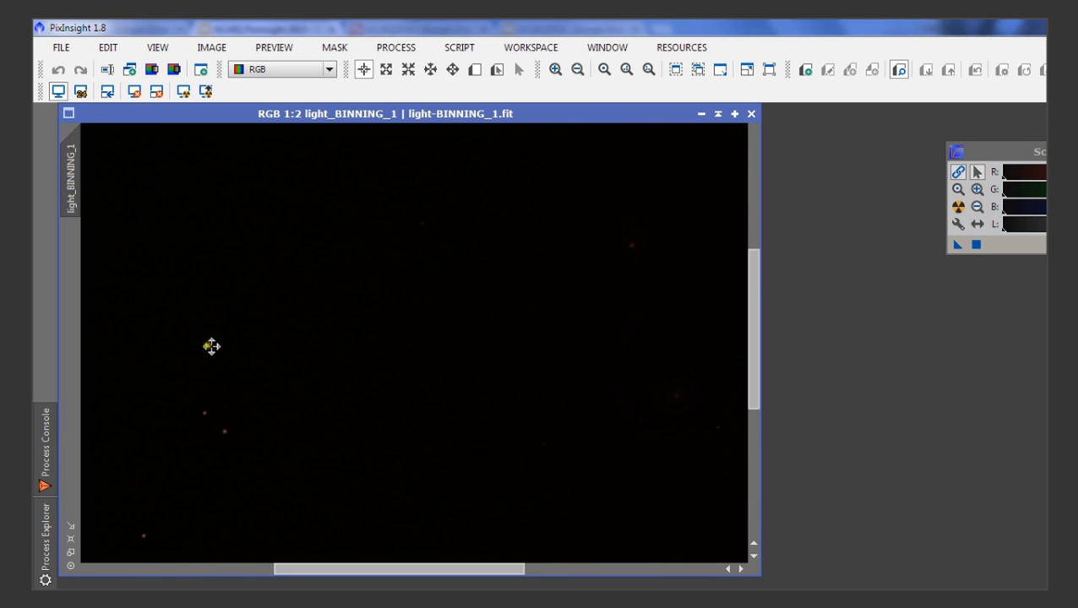
left_click_drag(211, 346, 508, 334)
left_click_drag(219, 310, 559, 370)
scroll(371, 314, "up", 2)
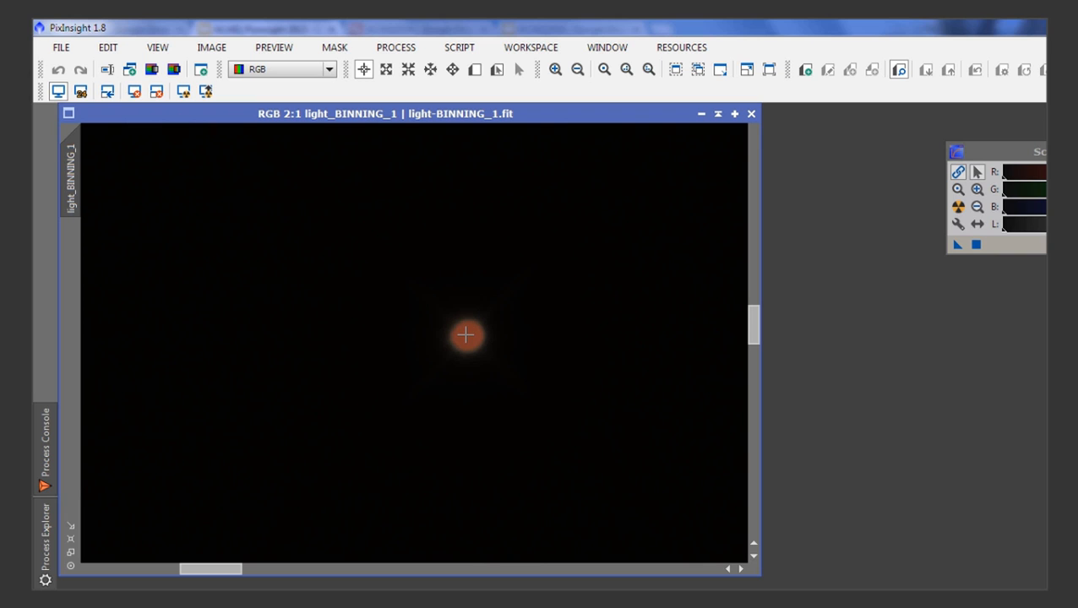
scroll(477, 294, "down", 3)
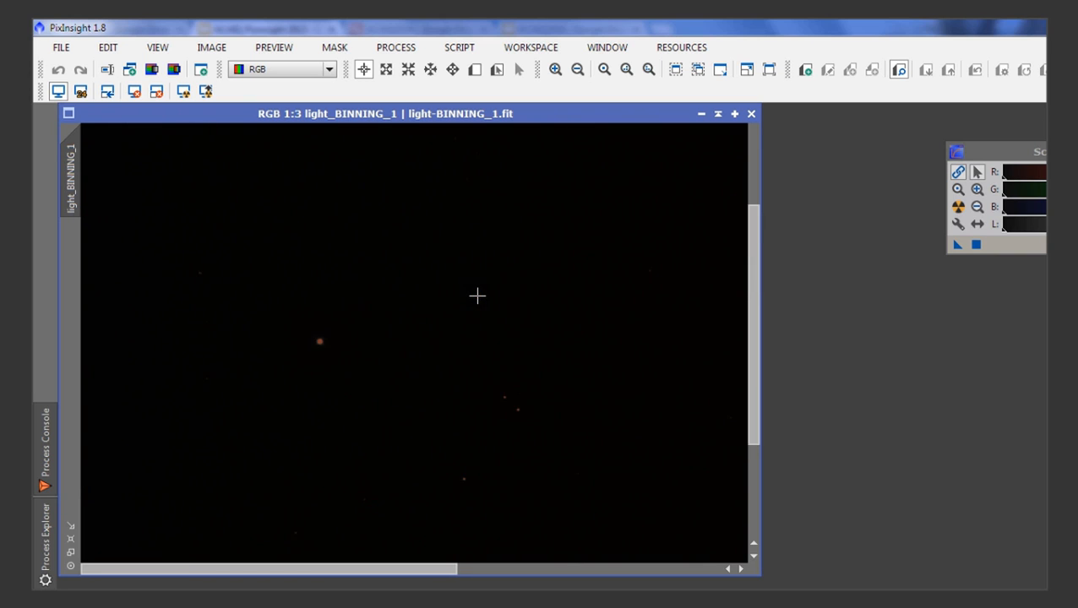
scroll(476, 294, "down", 3)
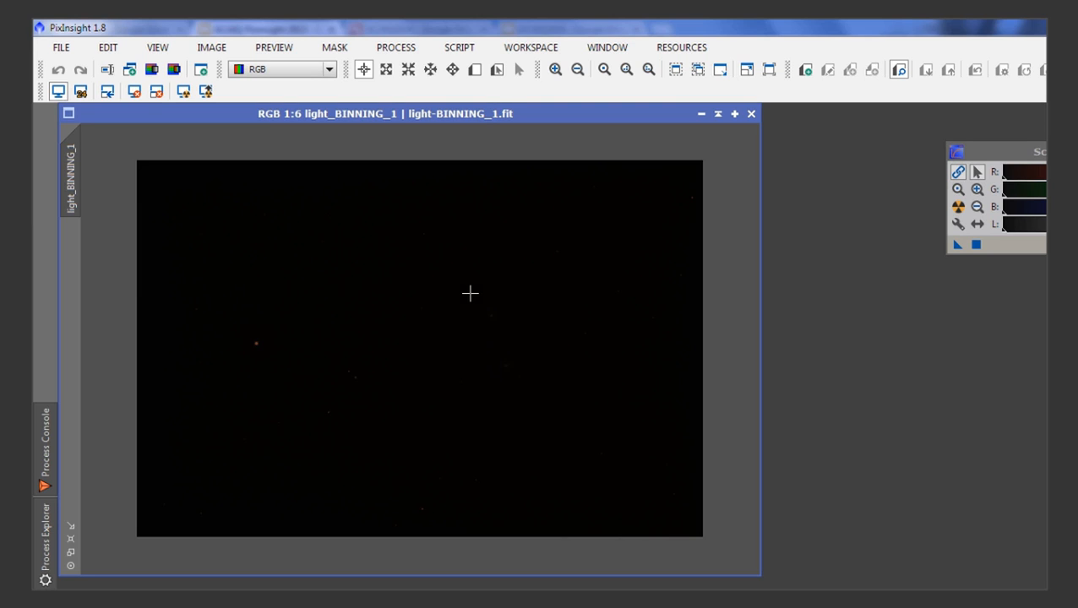
scroll(517, 355, "down", 2)
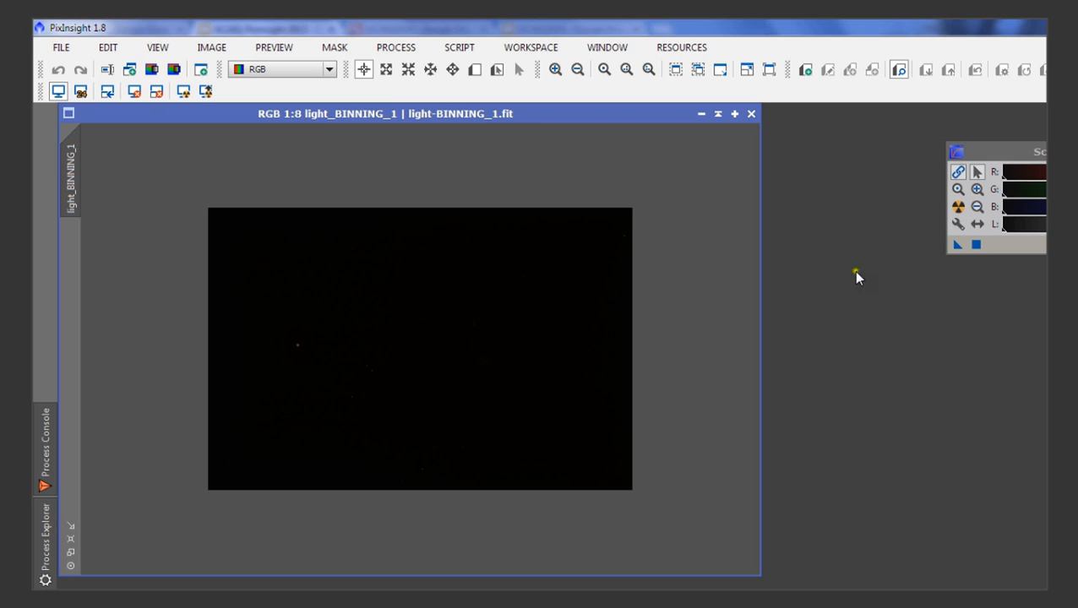
- Apply an automatic screen stretch to light_BINNING_1 and examine the core of the M51 galaxy
left_click(959, 208)
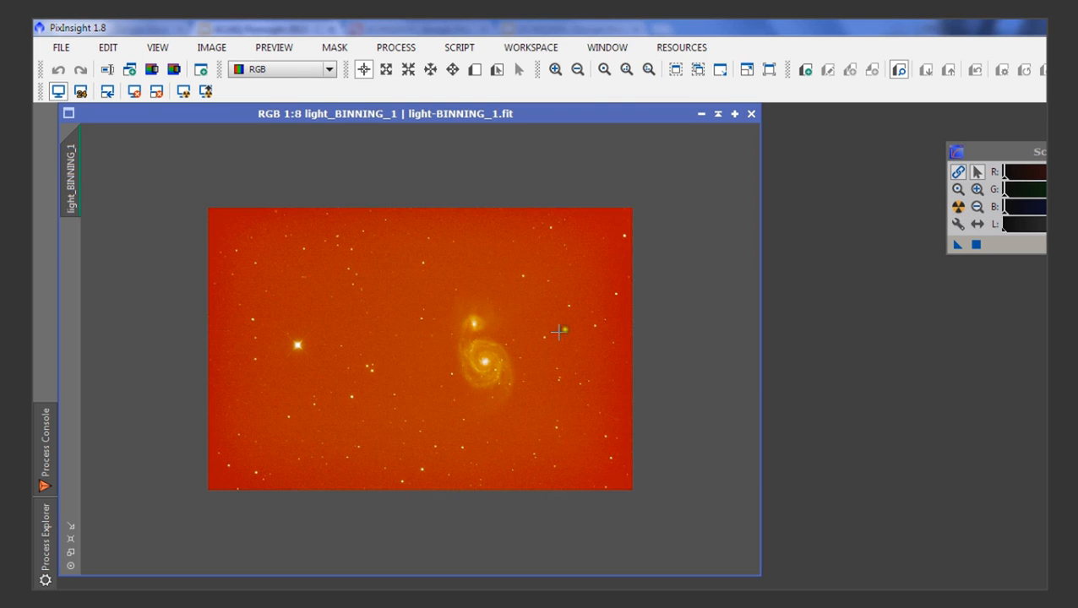
scroll(504, 362, "up", 5)
left_click_drag(587, 376, 457, 331)
scroll(457, 331, "up", 4)
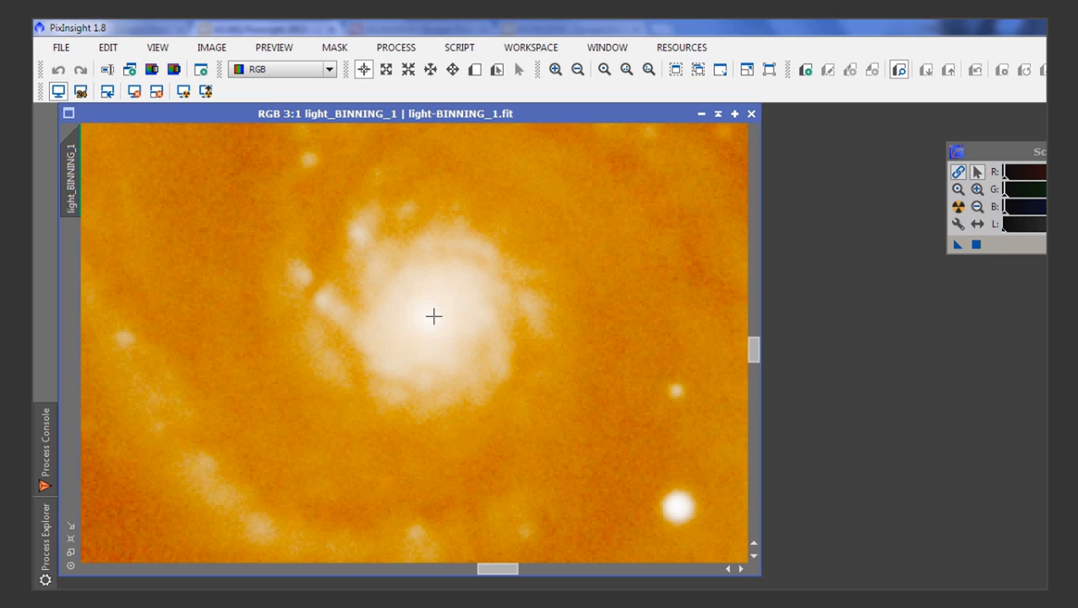
scroll(432, 316, "up", 2)
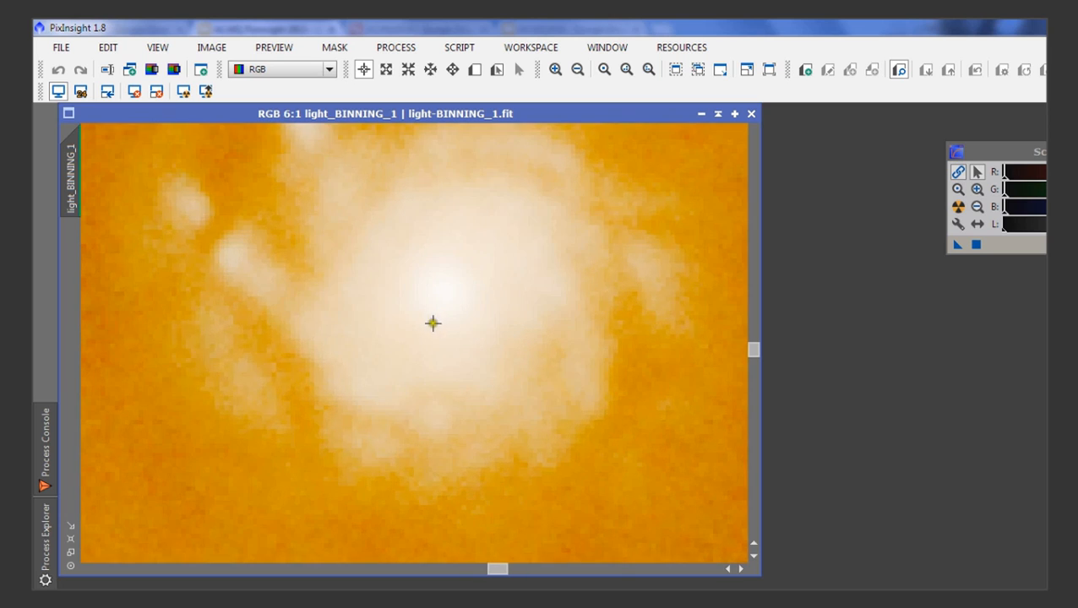
scroll(432, 319, "down", 6)
scroll(534, 378, "down", 2)
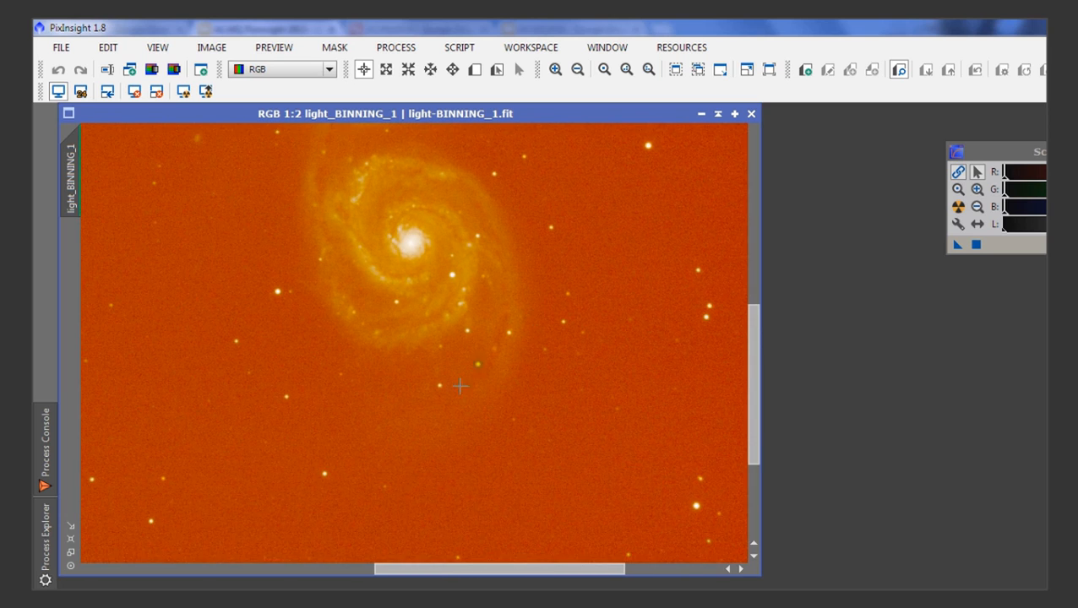
- Examine the background around the galaxy's faint outskirts and read the pixel values of the isolated star below it
scroll(429, 419, "up", 1)
scroll(423, 388, "down", 2)
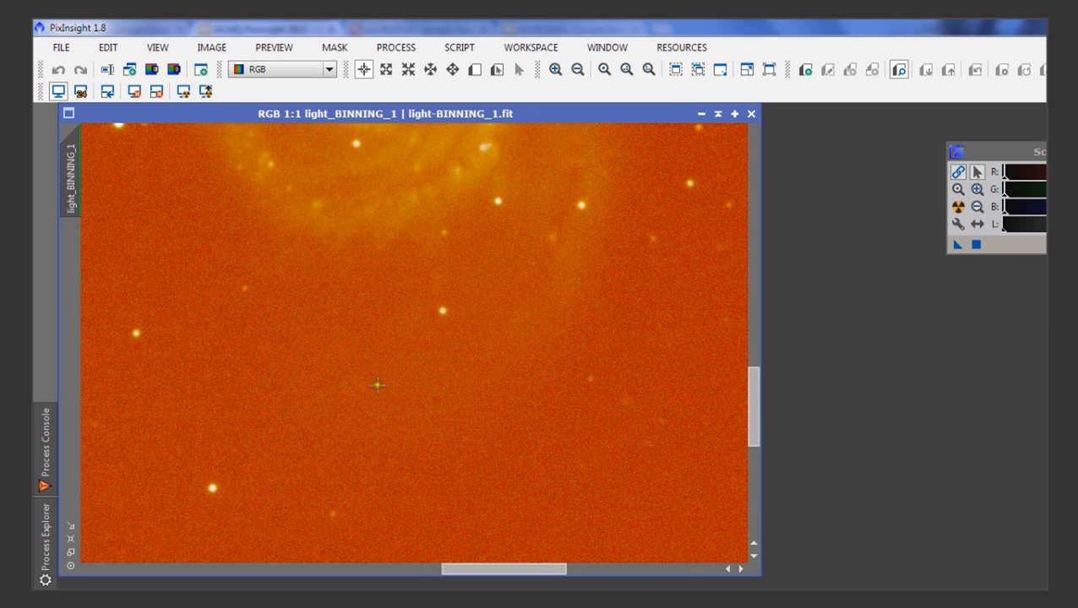
scroll(428, 392, "up", 1)
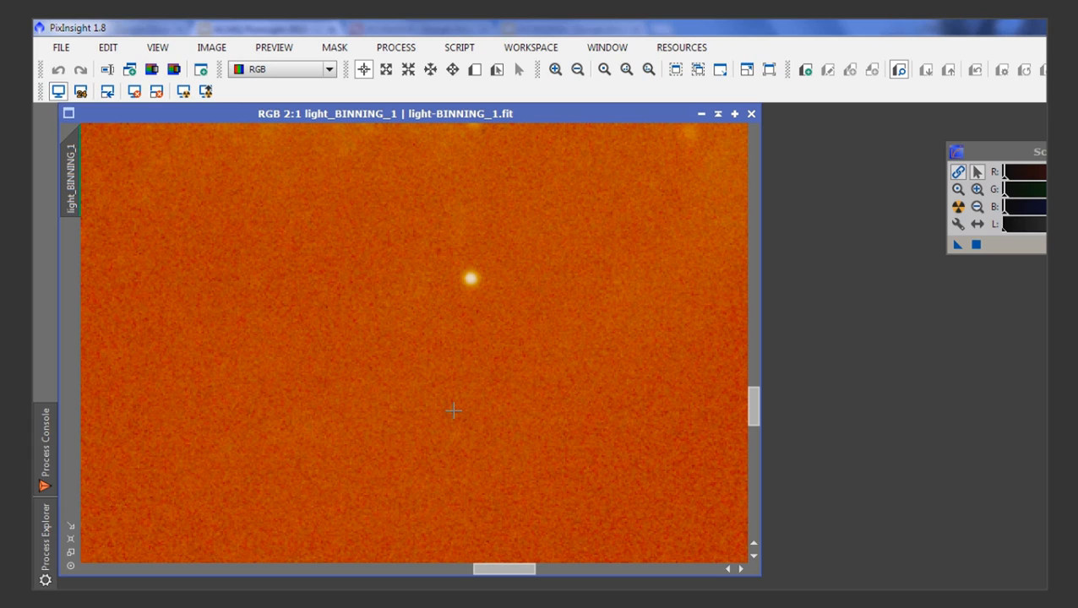
left_click(470, 280)
left_click(470, 279)
left_click_drag(470, 279, 470, 279)
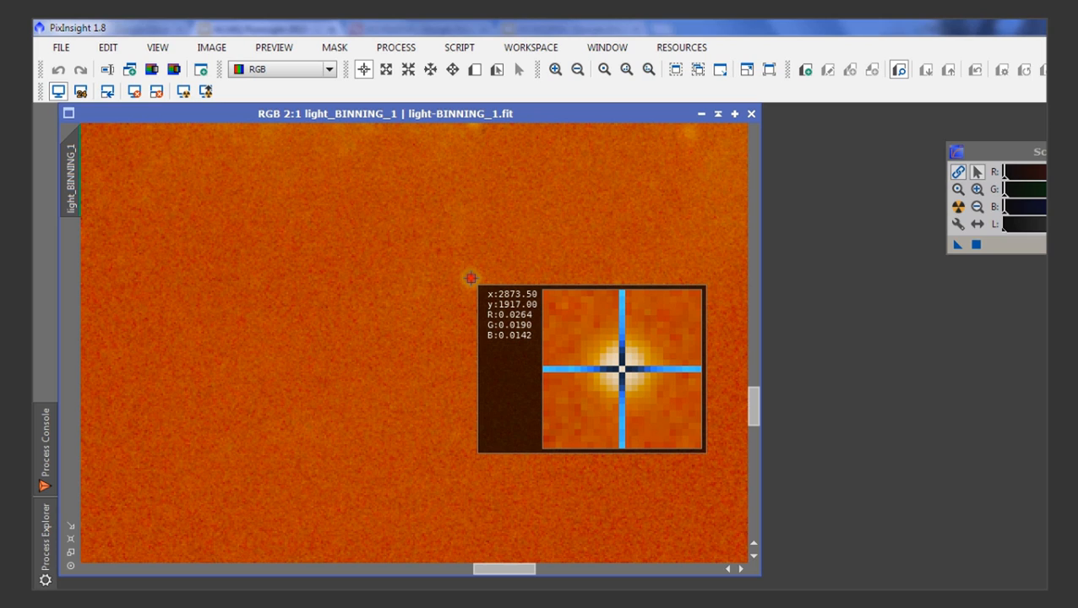
- Compare pixel values at several points across the isolated star below the galaxy with those of the nearby background
left_click_drag(471, 279, 470, 278)
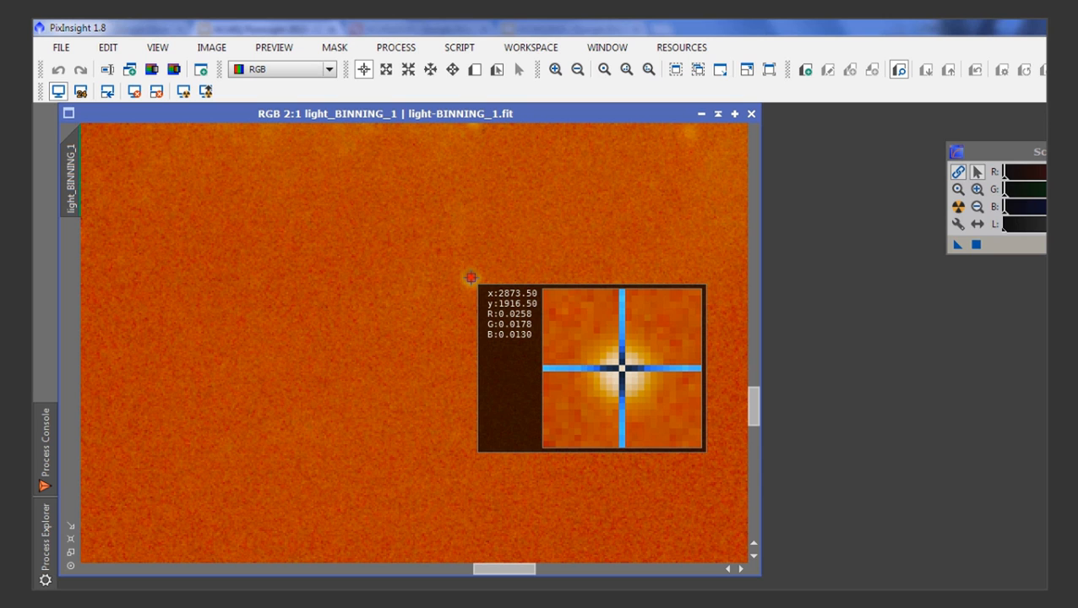
left_click_drag(470, 278, 602, 467)
scroll(590, 278, "down", 1)
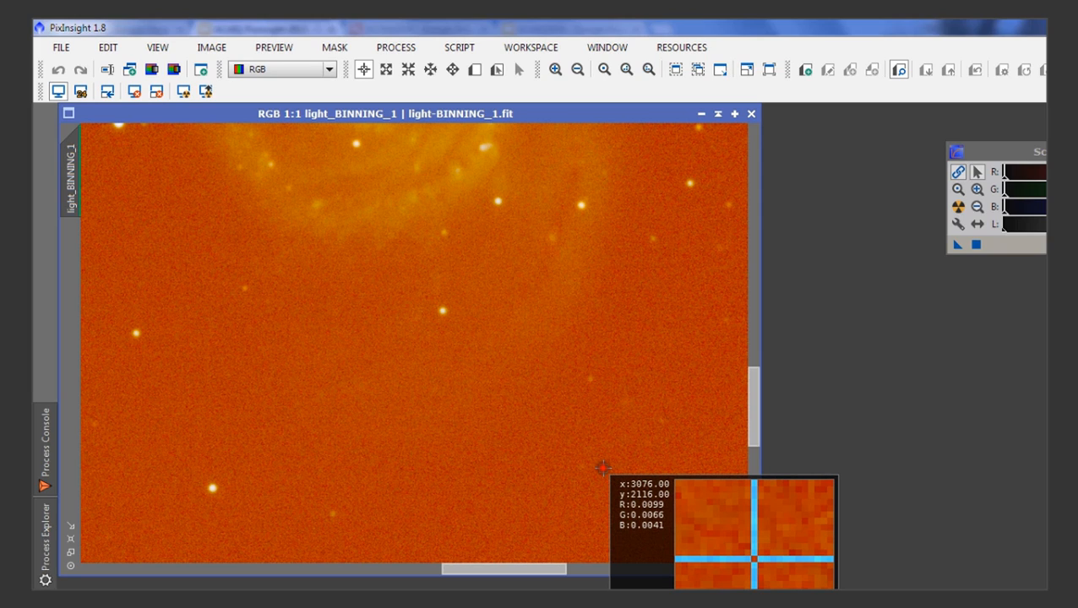
left_click_drag(602, 467, 603, 468)
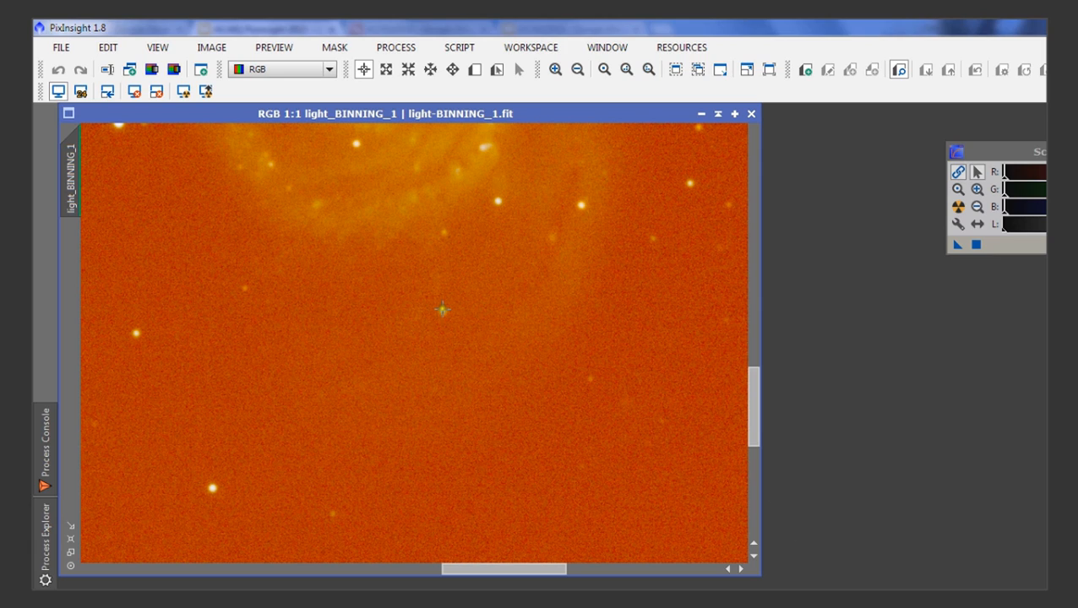
left_click(441, 310)
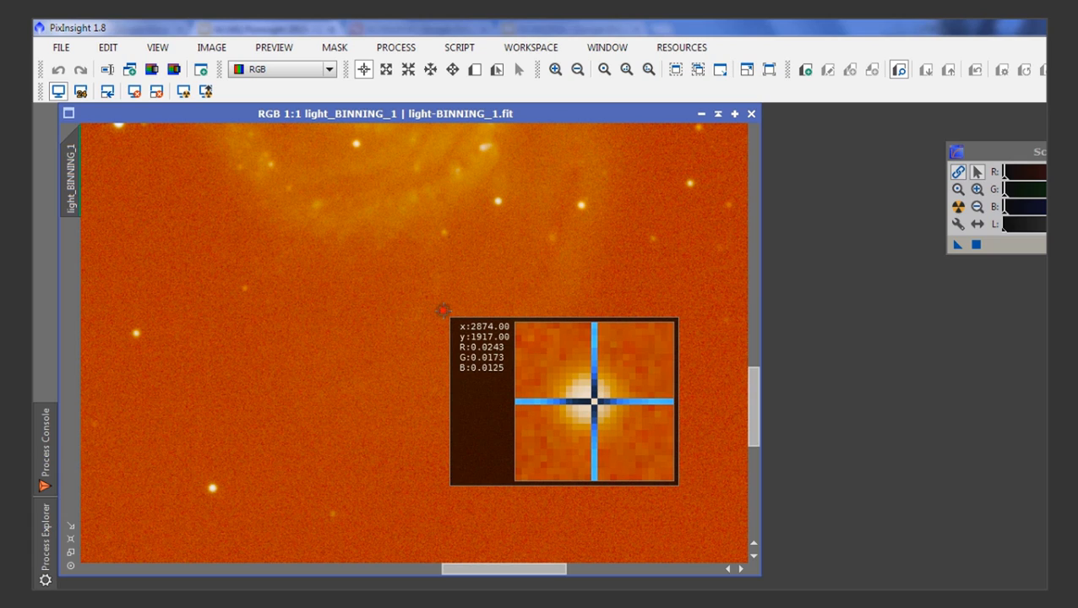
left_click_drag(442, 310, 441, 311)
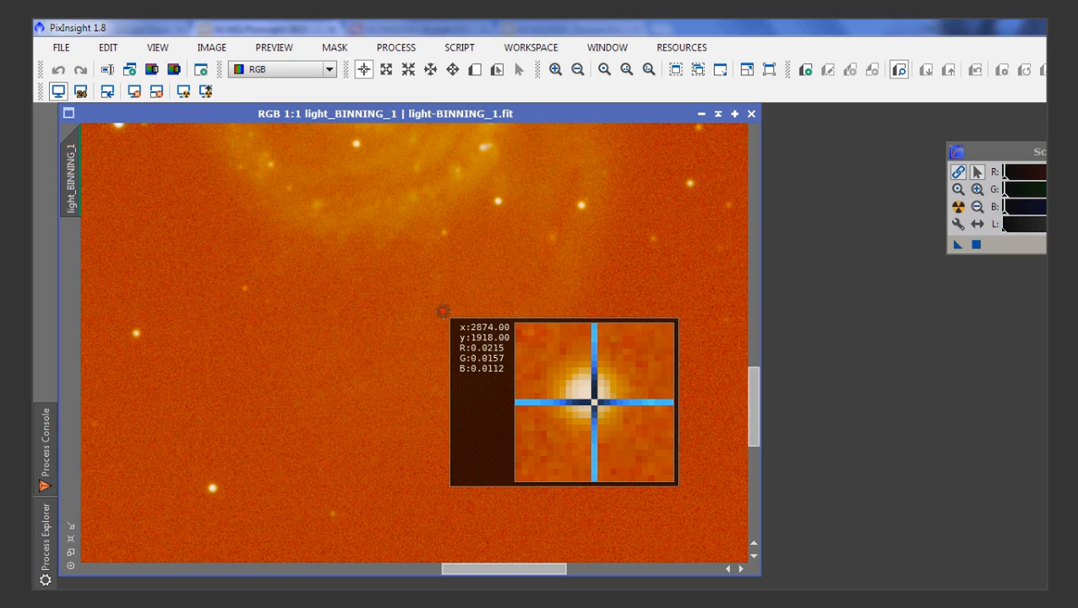
left_click_drag(441, 312, 442, 311)
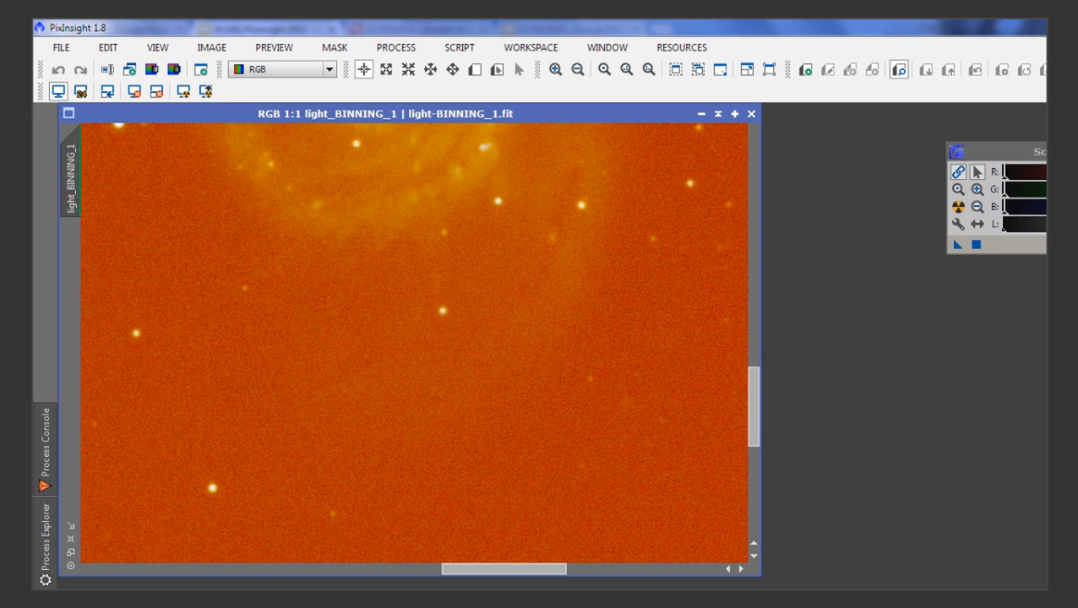
left_click(441, 307)
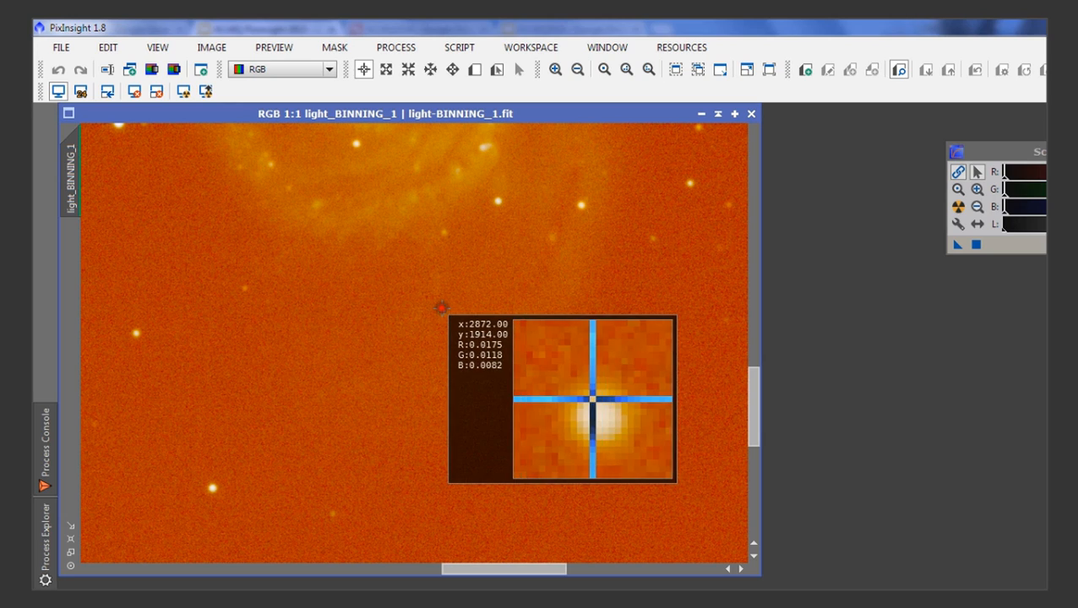
left_click_drag(441, 308, 441, 310)
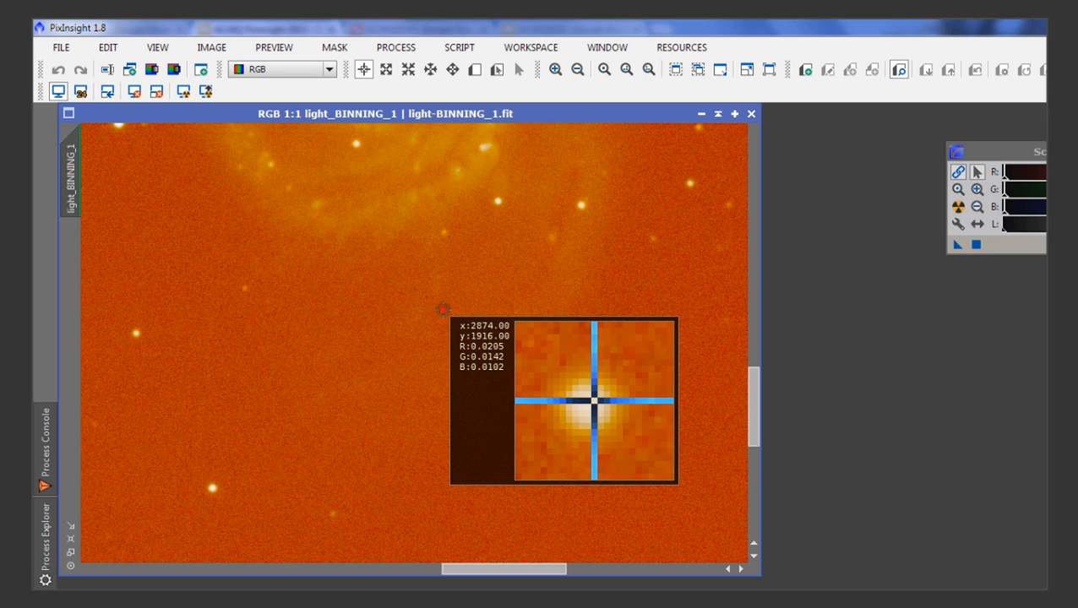
left_click_drag(442, 310, 444, 310)
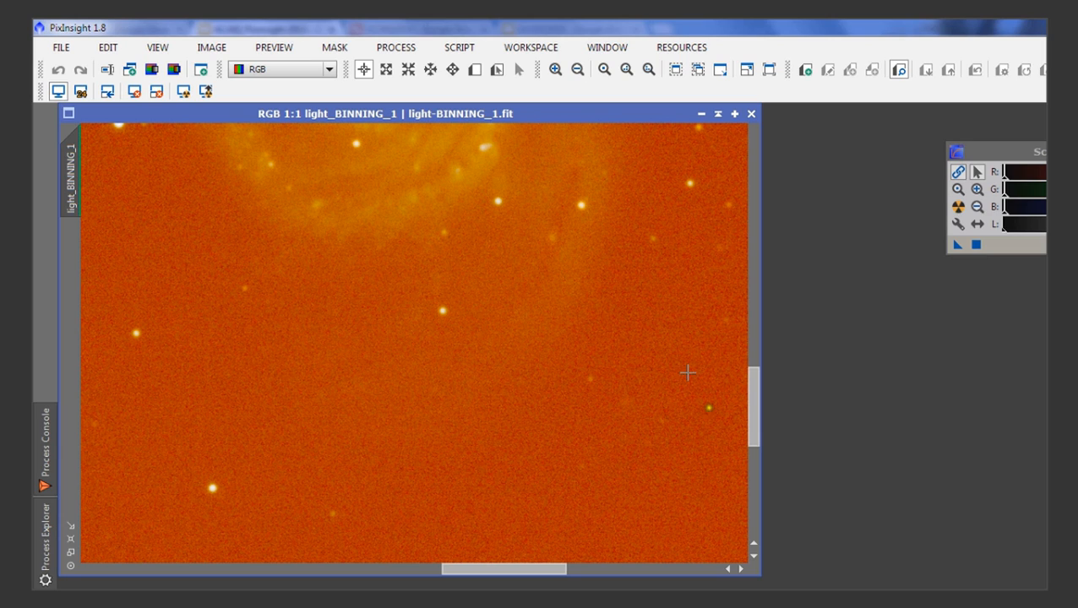
- Read pixel values in the spiral arm below the M51 core and examine the full frame of light_BINNING_1
left_click_drag(442, 309, 533, 401)
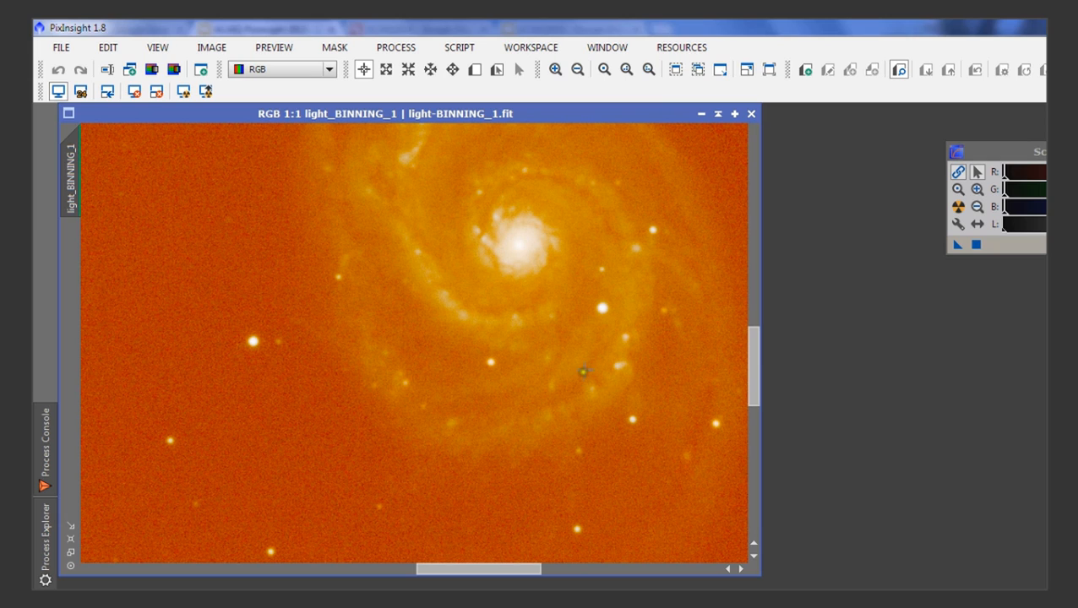
left_click_drag(582, 369, 598, 376)
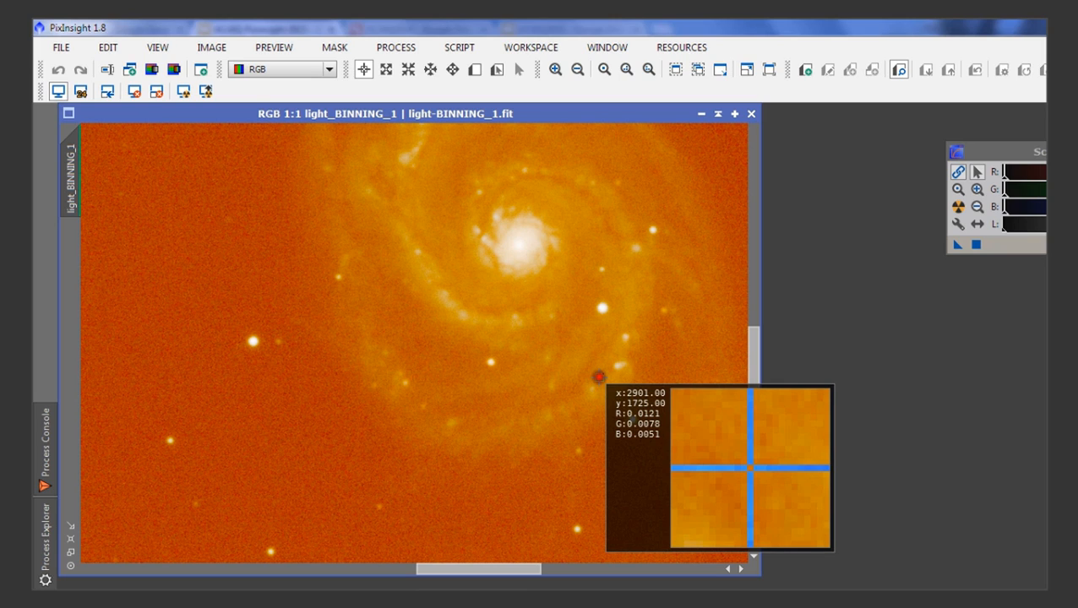
left_click_drag(598, 377, 597, 378)
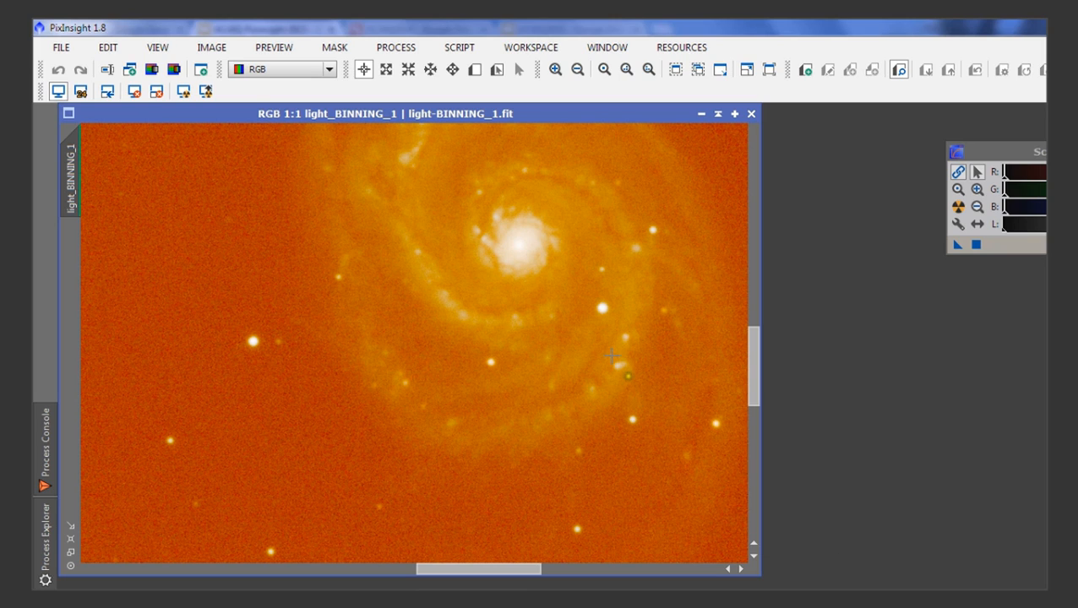
scroll(582, 345, "down", 1)
scroll(587, 359, "up", 2)
scroll(591, 376, "down", 7)
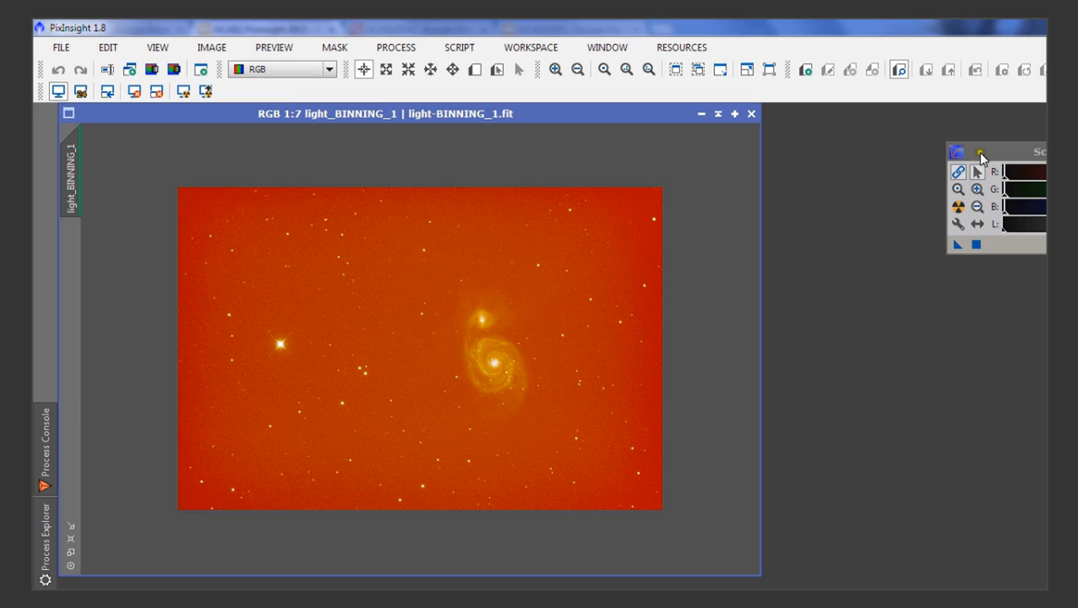
- Display the red, green and blue channels of light_BINNING_1 one after another to compare their stretched brightness
left_click_drag(980, 157, 915, 145)
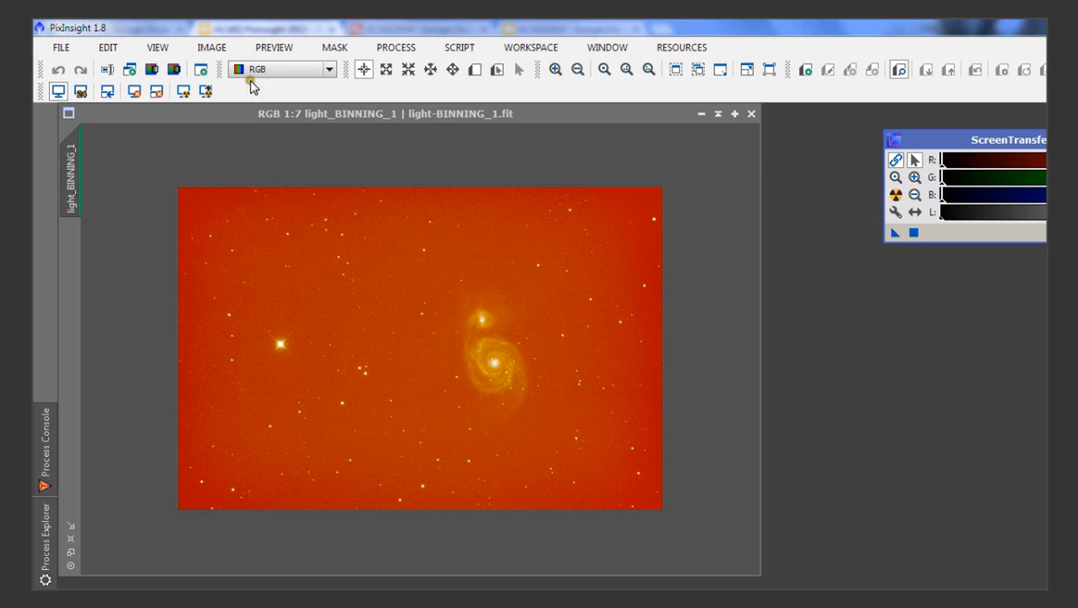
left_click(329, 69)
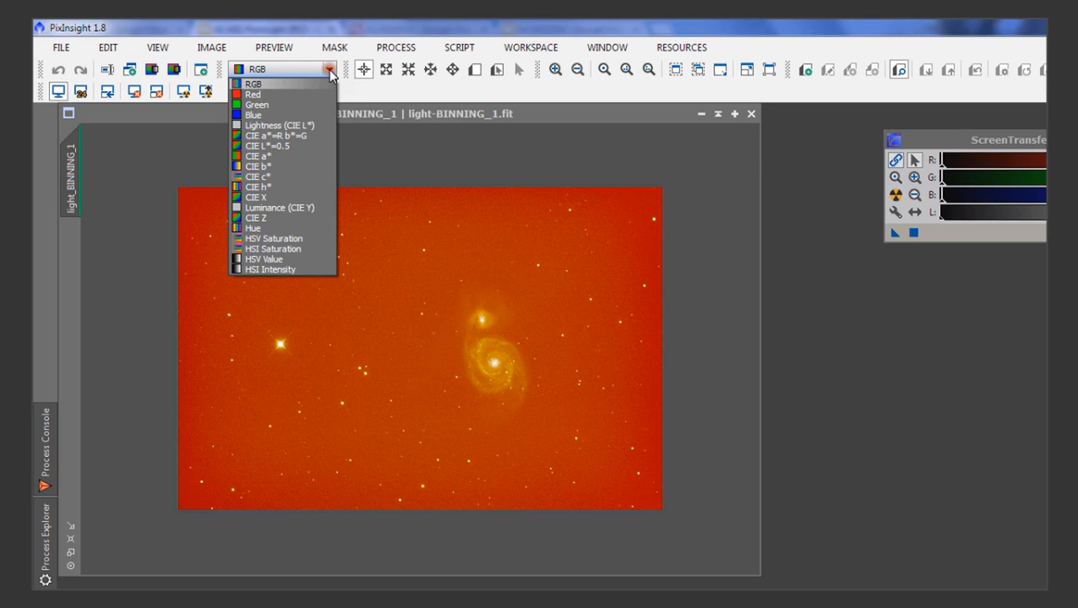
left_click(292, 96)
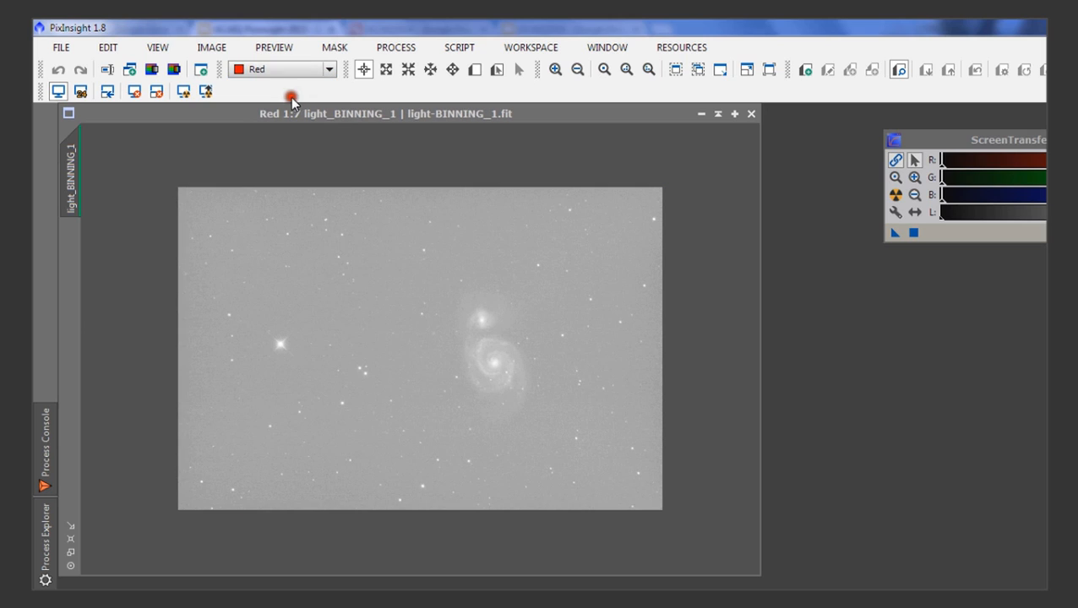
scroll(499, 384, "up", 4)
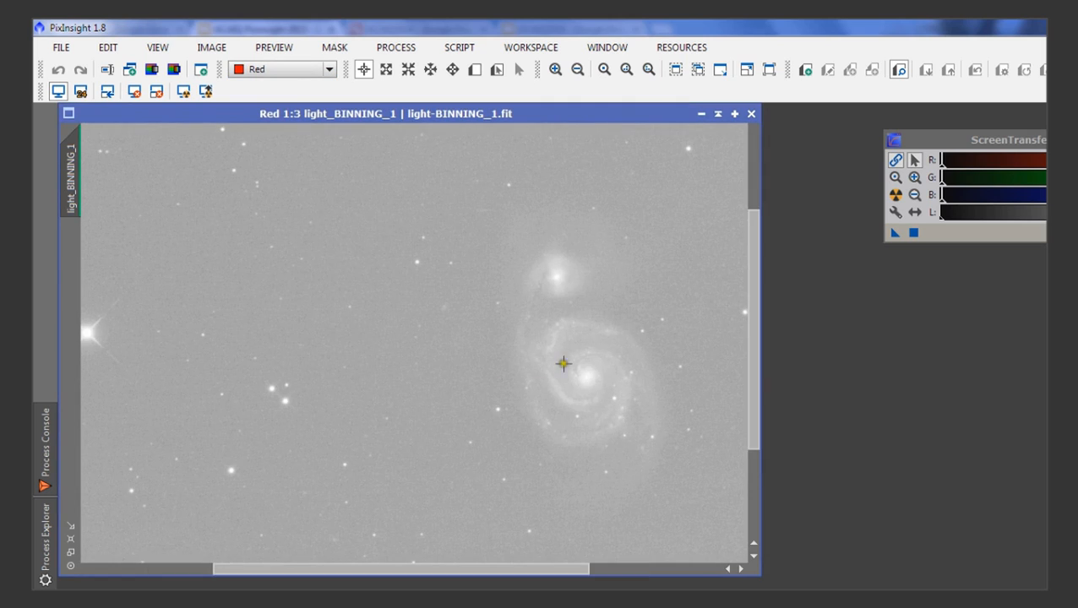
left_click_drag(564, 363, 414, 352)
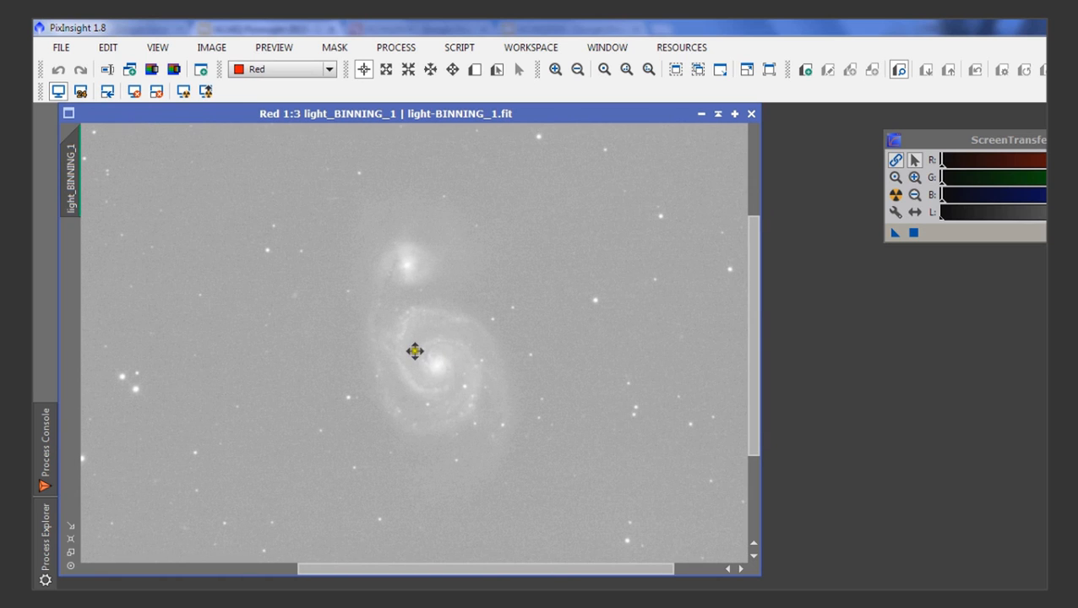
left_click(328, 70)
left_click(311, 106)
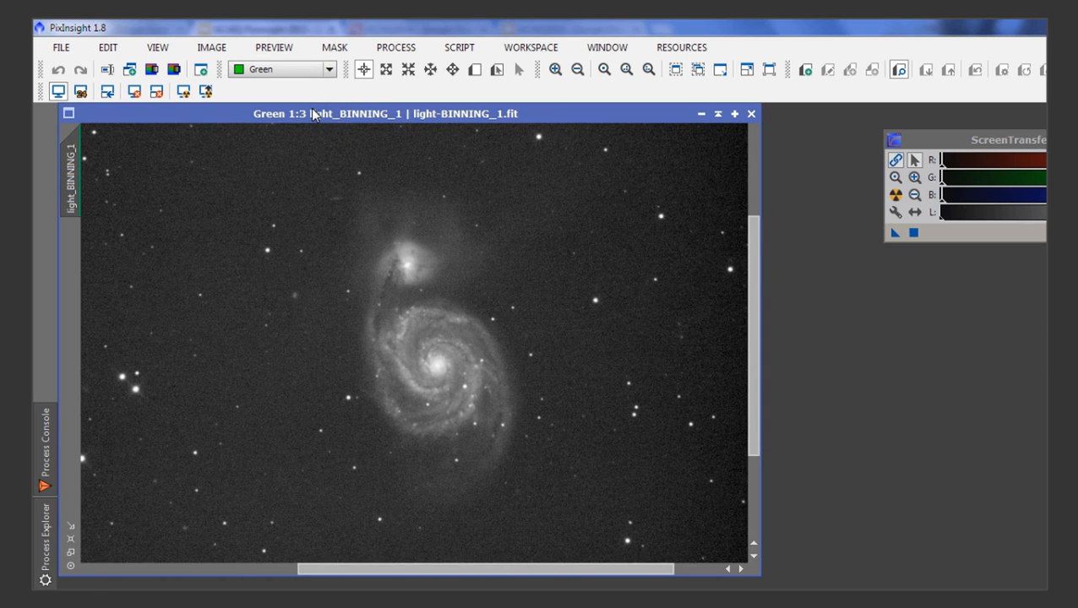
left_click(328, 70)
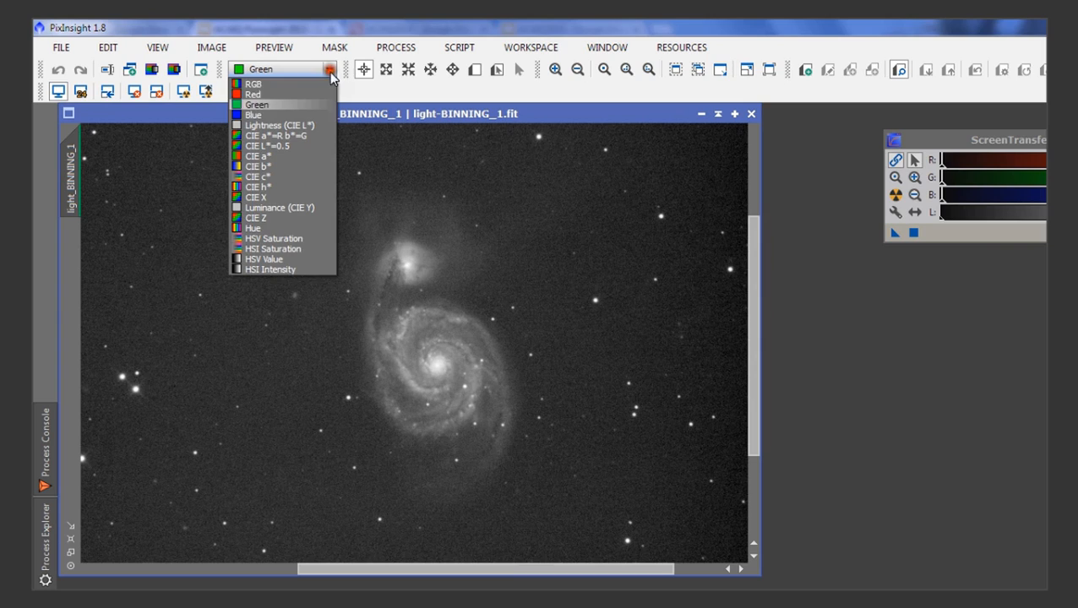
left_click(318, 120)
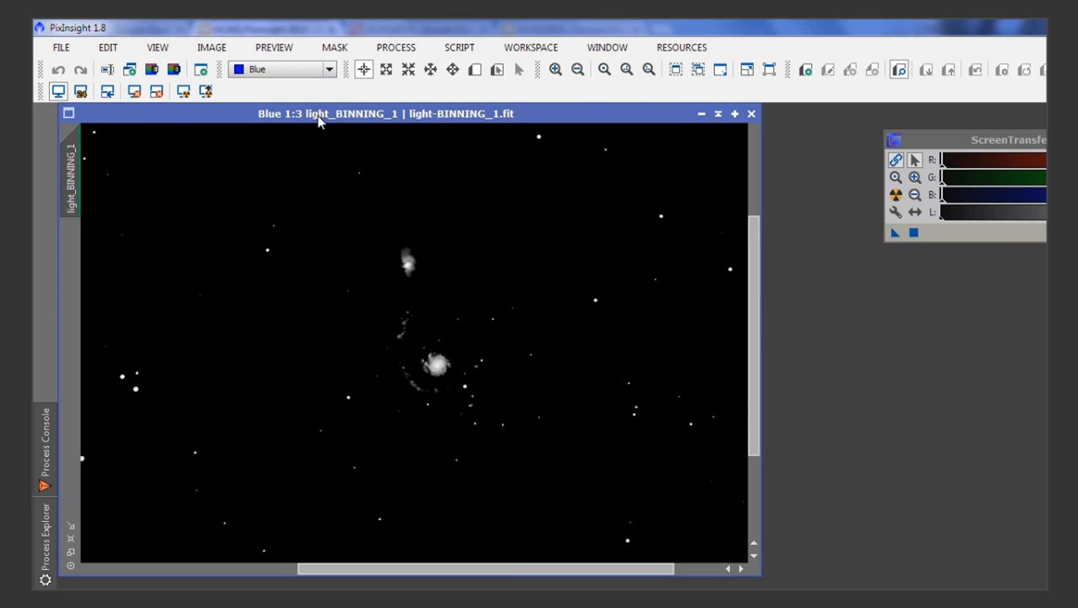
- Unlink the RGB channels in the screen transfer function and apply an automatic stretch to light_BINNING_1
left_click(897, 162)
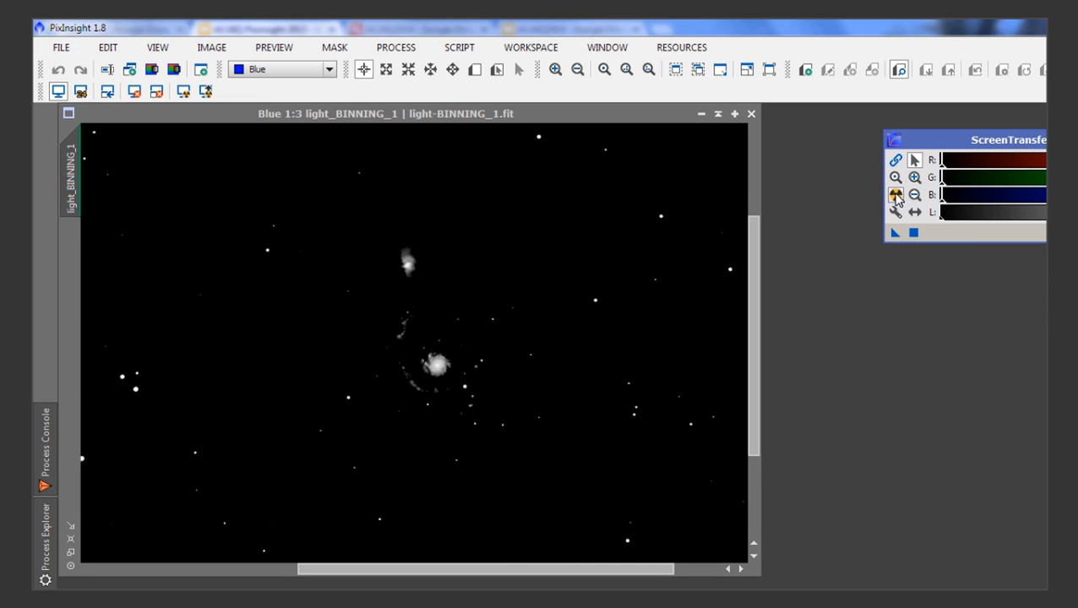
left_click(895, 195)
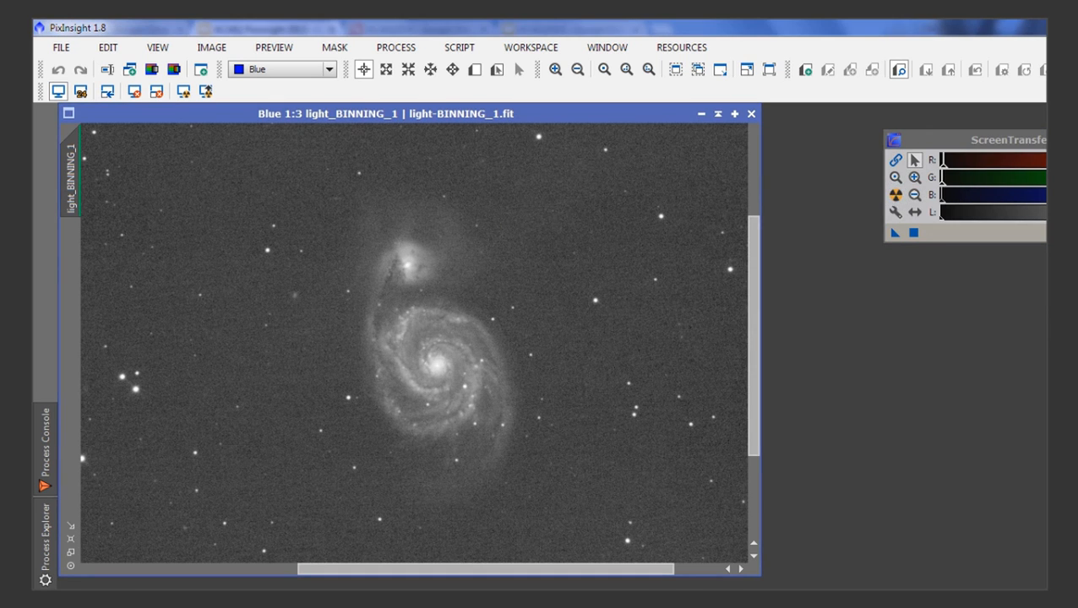
left_click_drag(944, 178, 959, 178)
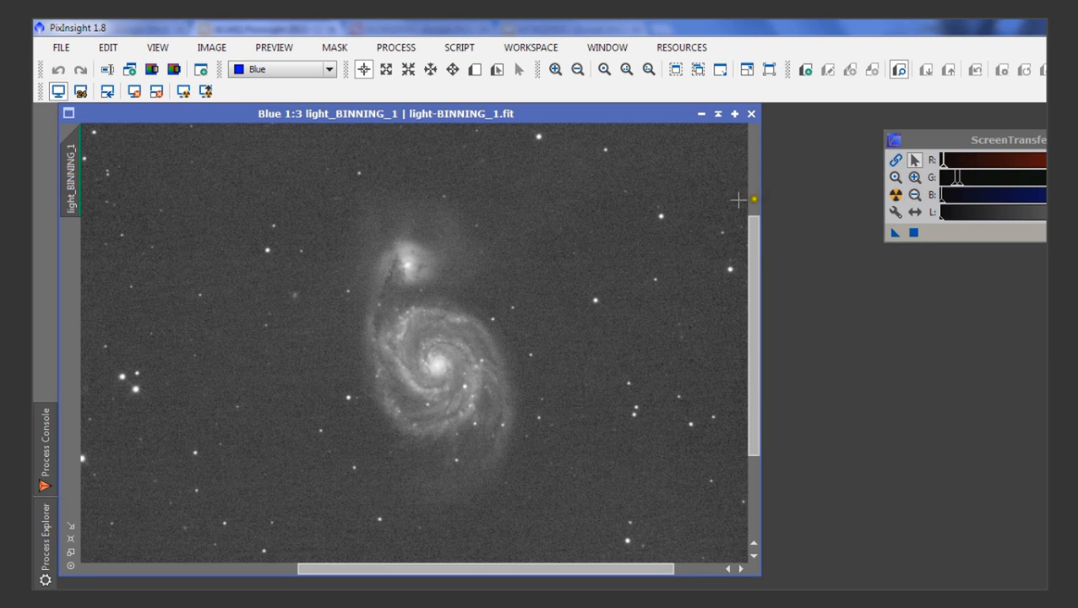
- Display light_BINNING_1 in RGB and examine the galaxy, the bright star and the colour gradients towards the image edges
left_click(330, 71)
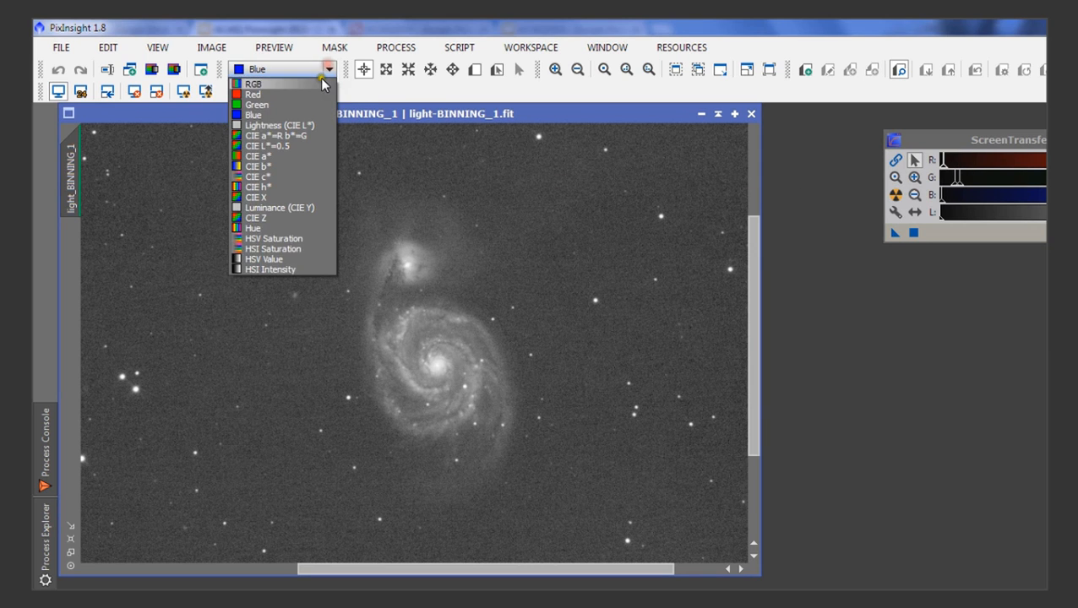
left_click(323, 84)
scroll(568, 300, "up", 1)
scroll(567, 301, "down", 4)
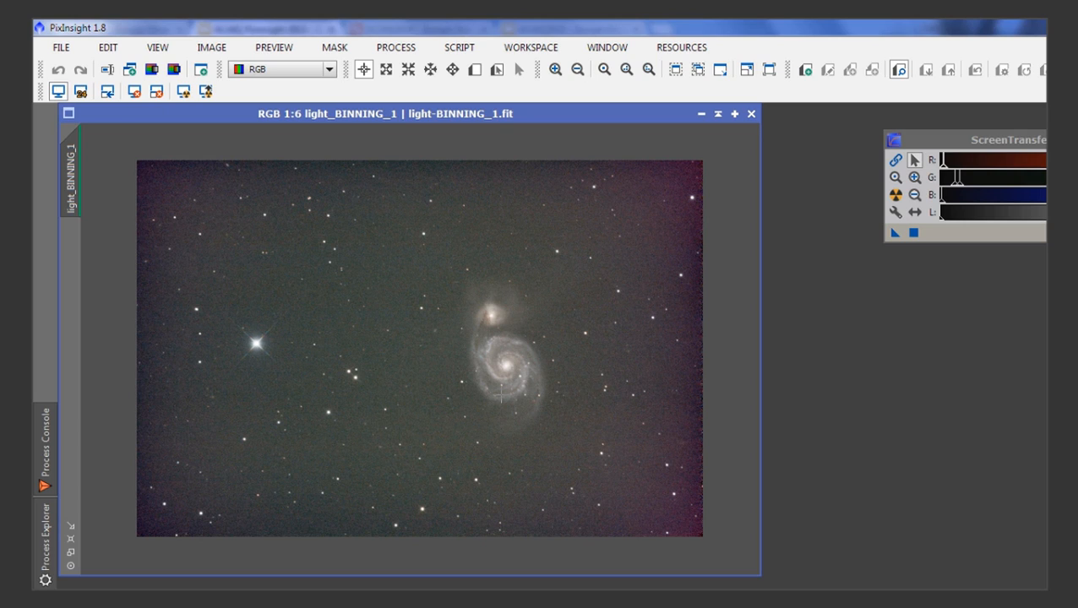
scroll(433, 199, "up", 3)
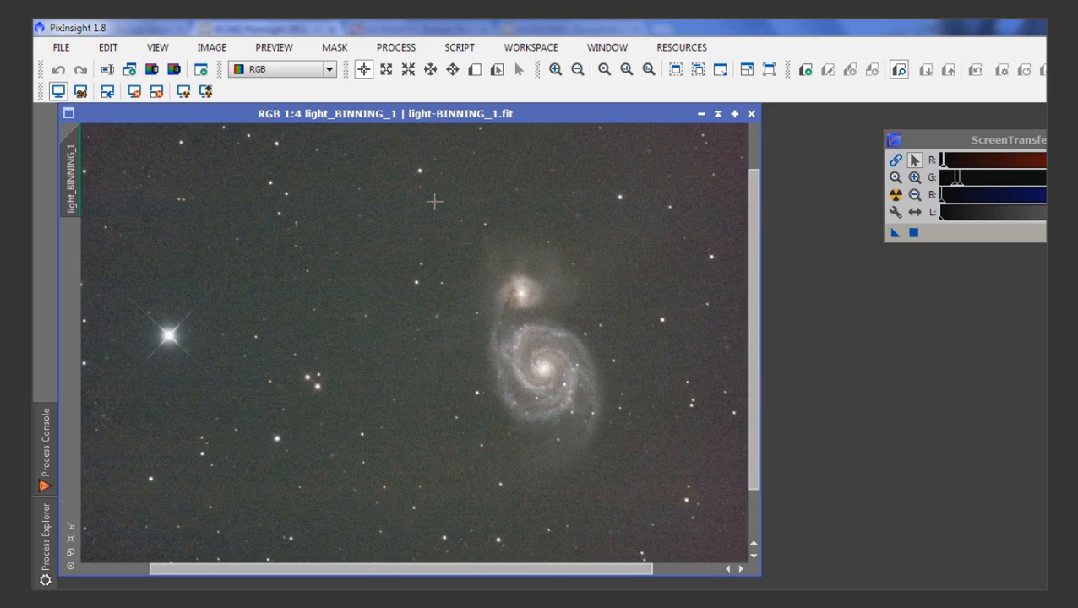
left_click_drag(562, 311, 396, 308)
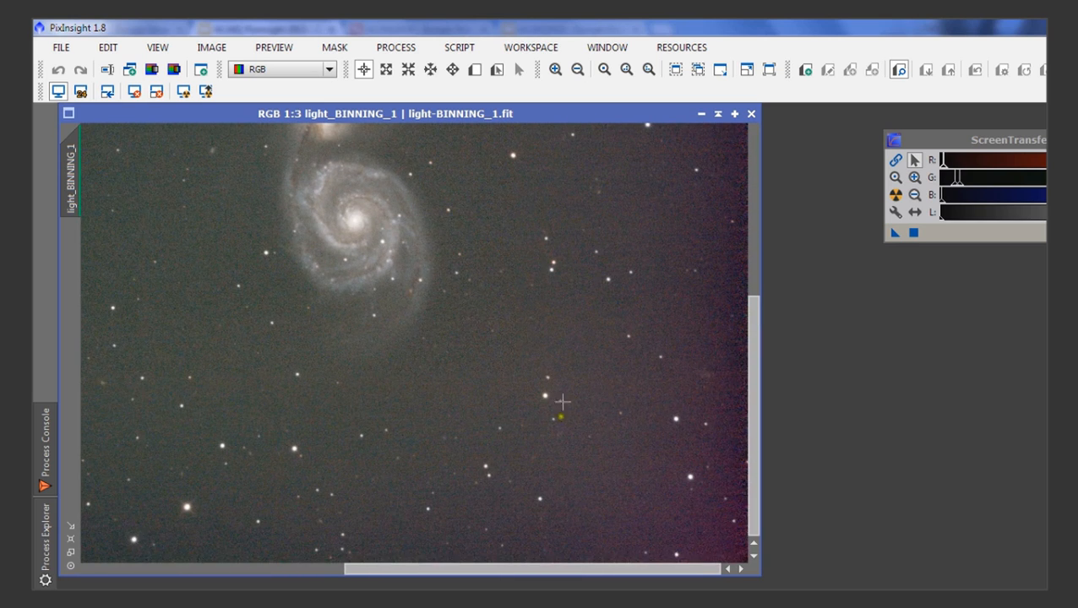
left_click_drag(562, 400, 578, 300)
left_click_drag(487, 320, 570, 404)
left_click_drag(520, 367, 553, 396)
mouse_move(308, 306)
left_mouse_down()
mouse_move(522, 445)
mouse_move(440, 361)
left_mouse_up()
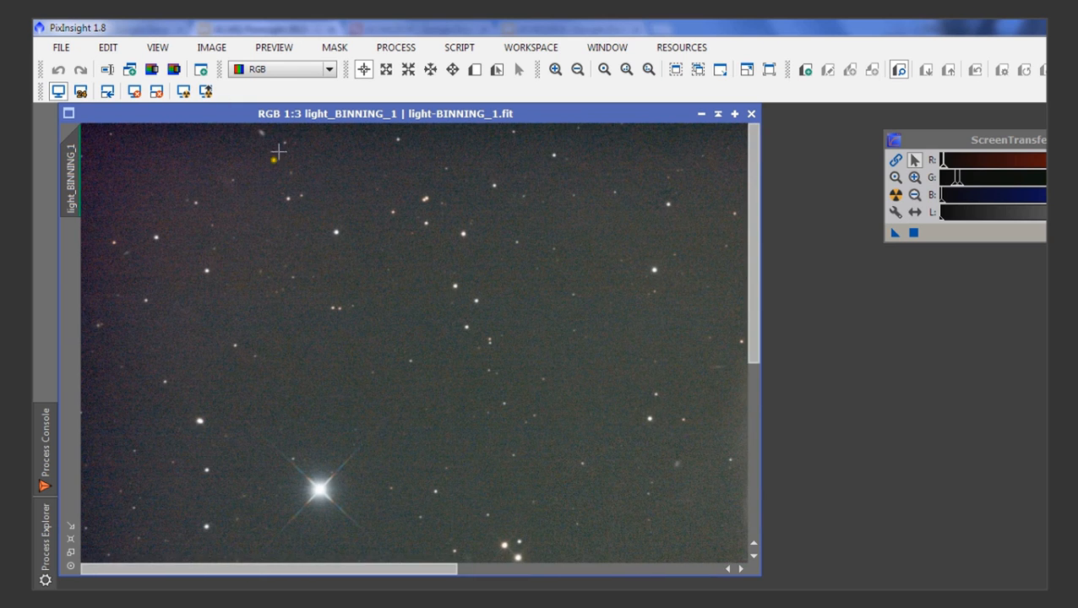
scroll(373, 261, "down", 5)
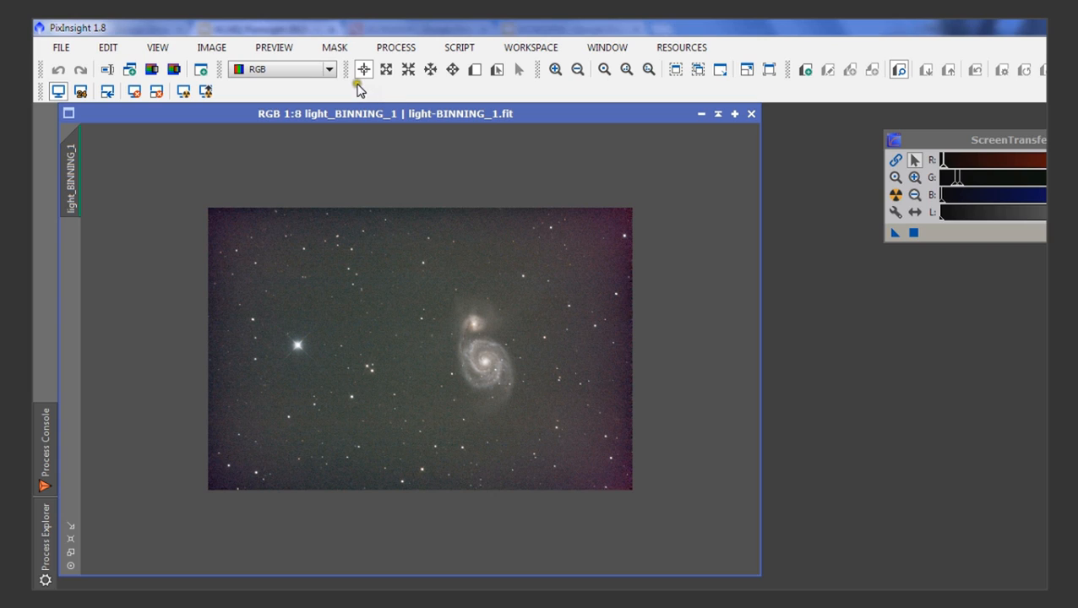
- Compare the red, blue and green channels of the unlinked-stretched image across the full frame and return to the RGB display
left_click(330, 71)
left_click(304, 92)
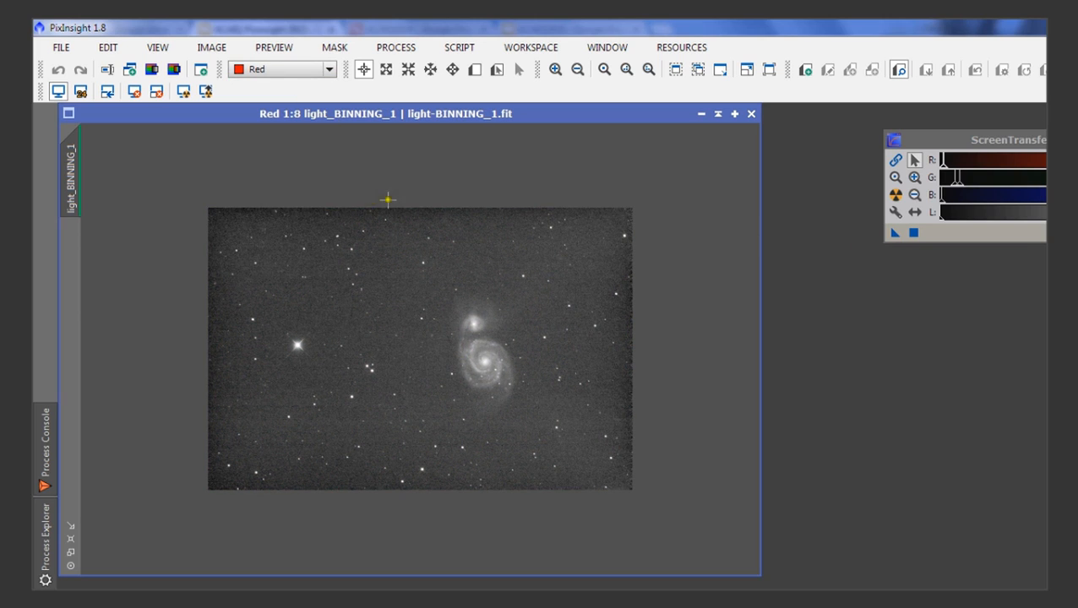
left_click(332, 71)
left_click(315, 115)
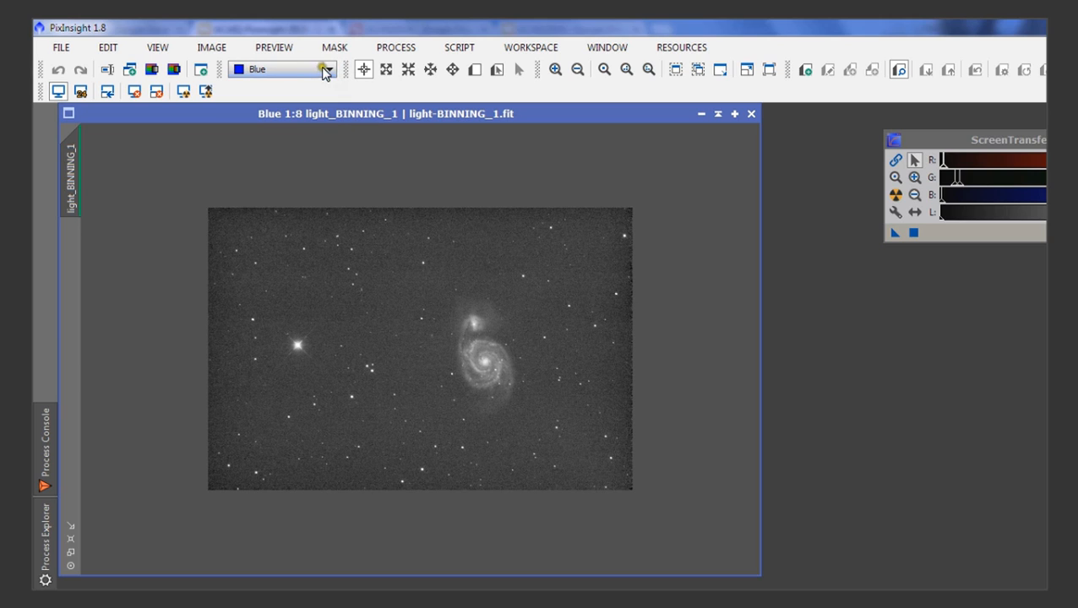
left_click(327, 69)
left_click(326, 105)
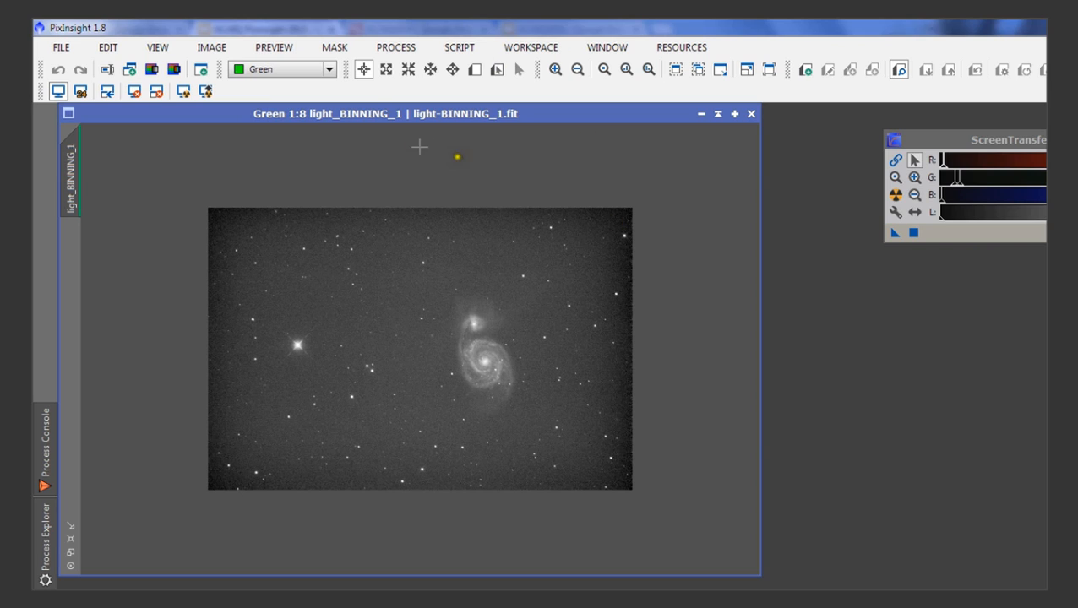
left_click(330, 71)
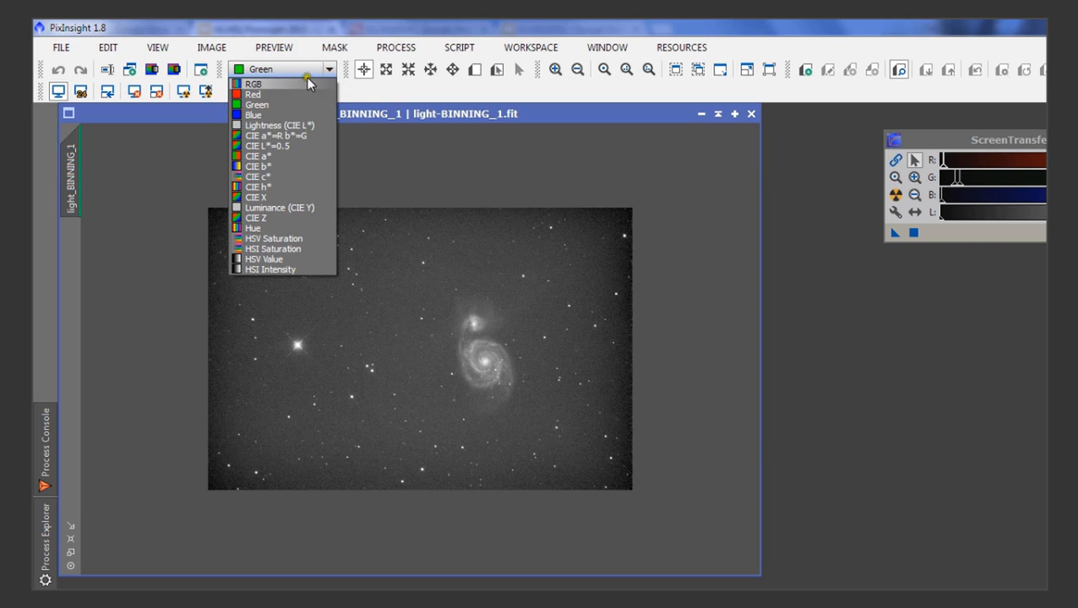
left_click(304, 80)
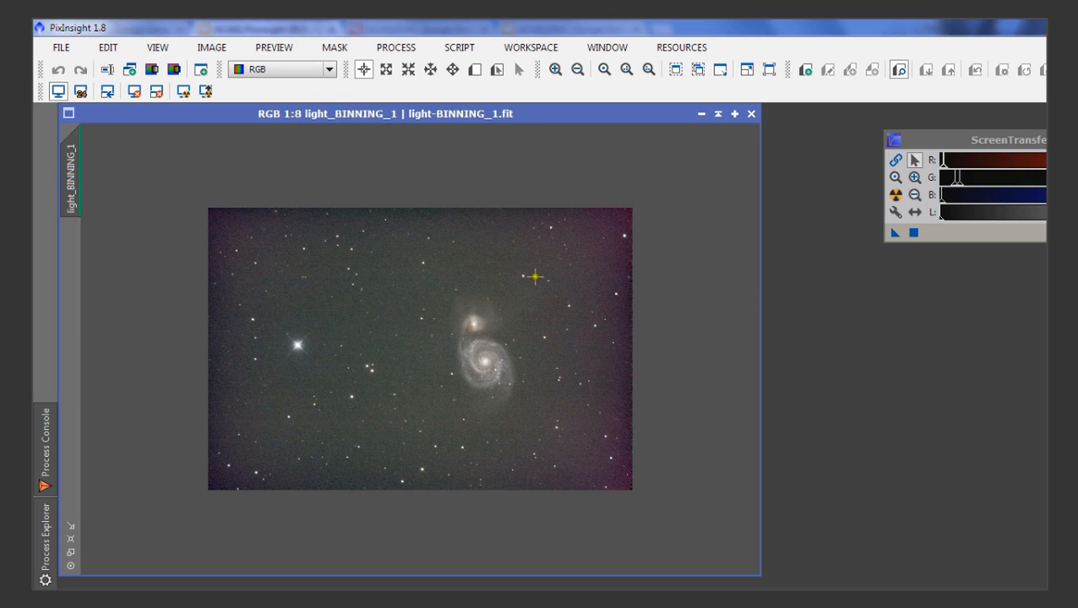
- Display light_BINNING_1 in RGB and examine the spiral galaxy's core and arms at 1:1
left_click(315, 70)
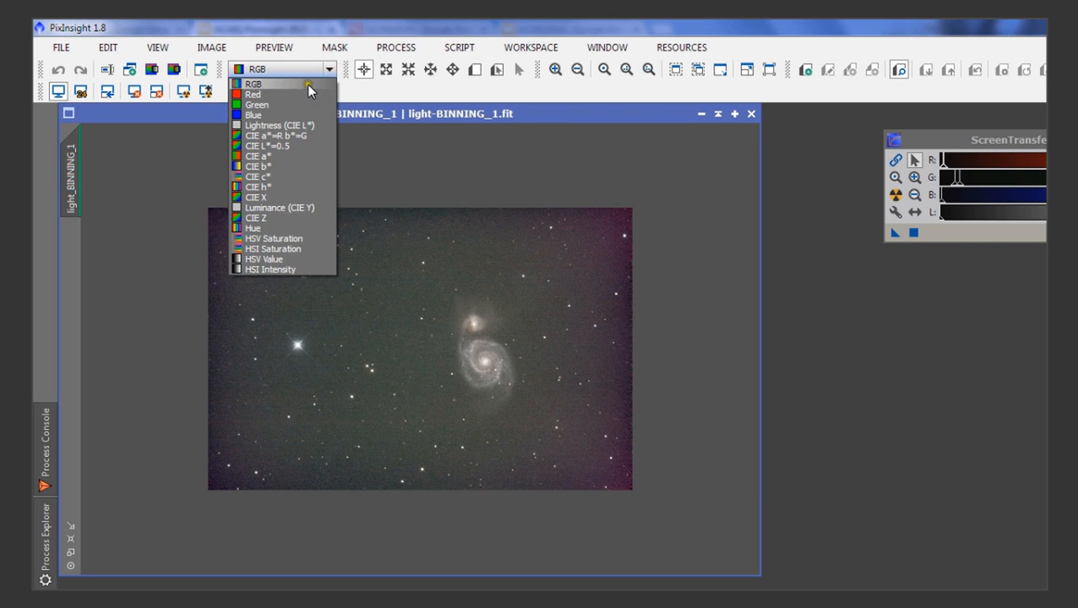
left_click(306, 82)
scroll(528, 368, "down", 2)
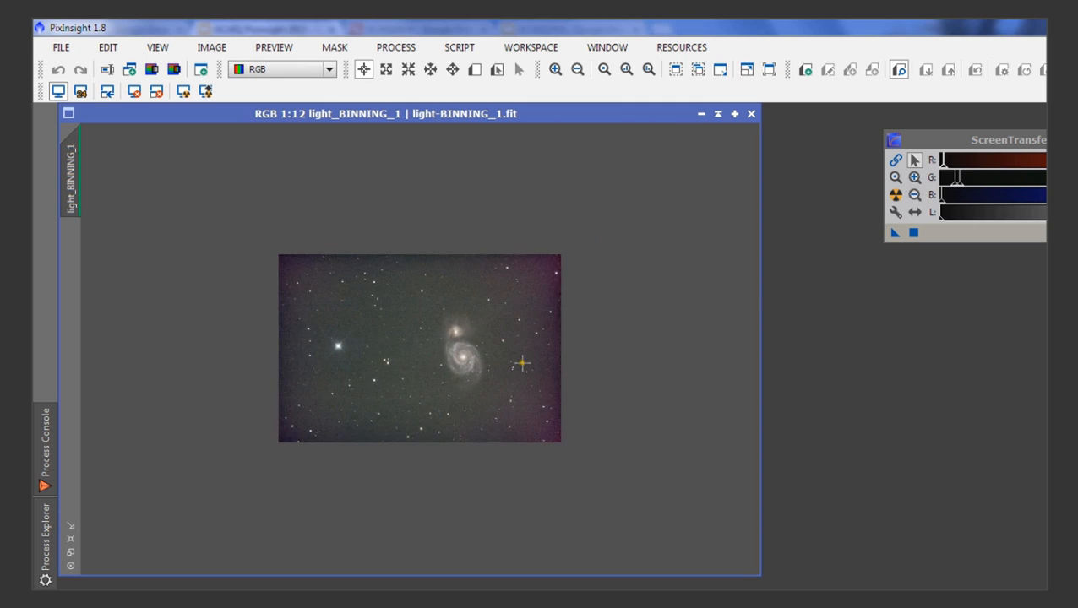
scroll(522, 365, "up", 5)
scroll(522, 365, "up", 4)
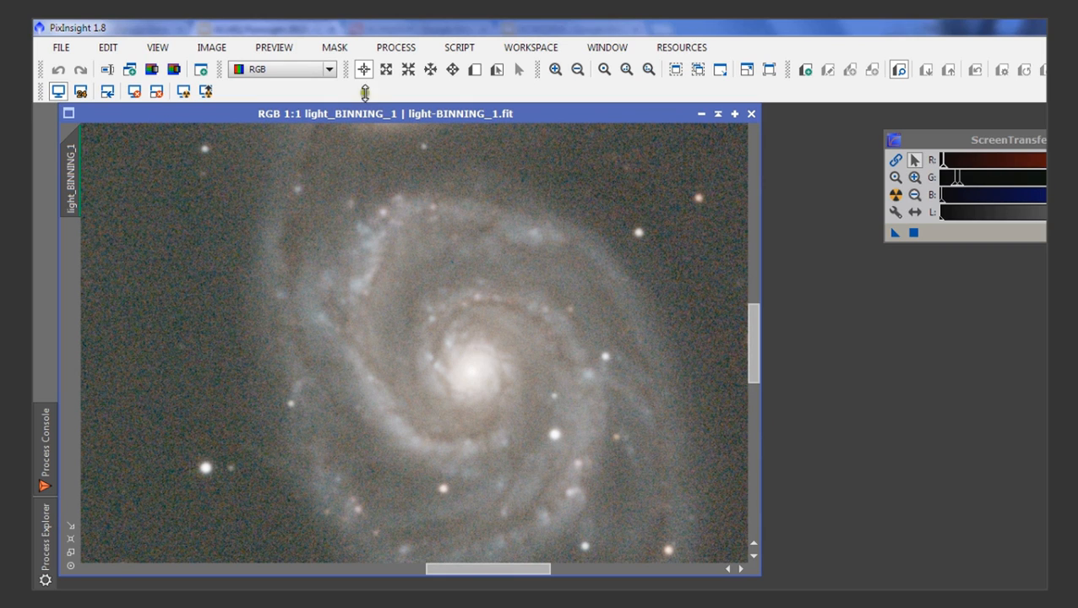
- Display the red, blue and green channels of the galaxy one after another at 1:1 to compare their detail and noise
left_click(329, 69)
left_click(315, 93)
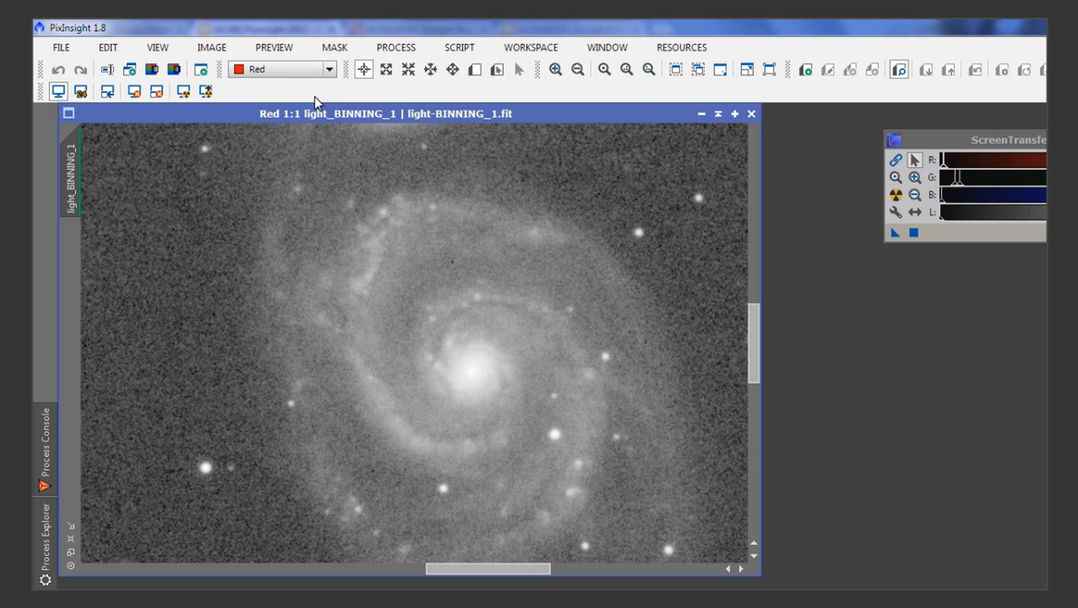
left_click(329, 70)
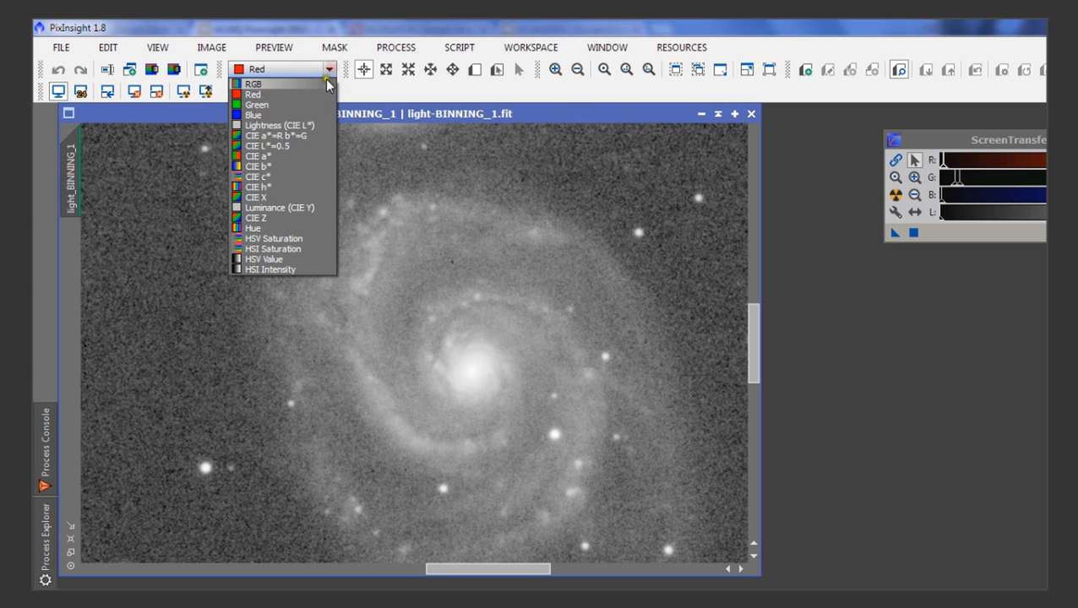
left_click(319, 115)
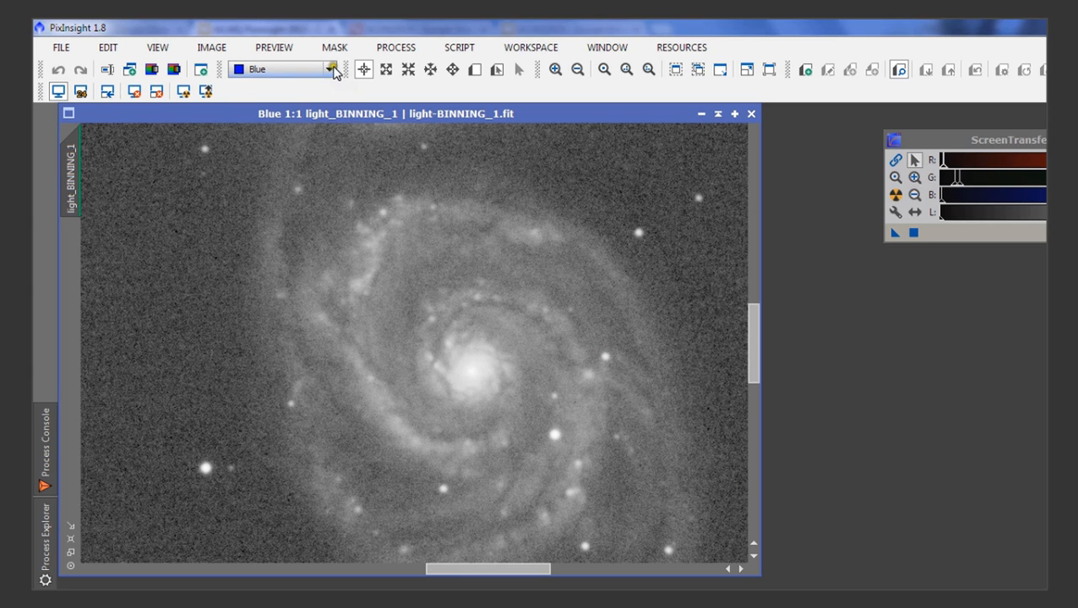
left_click(331, 69)
left_click(320, 106)
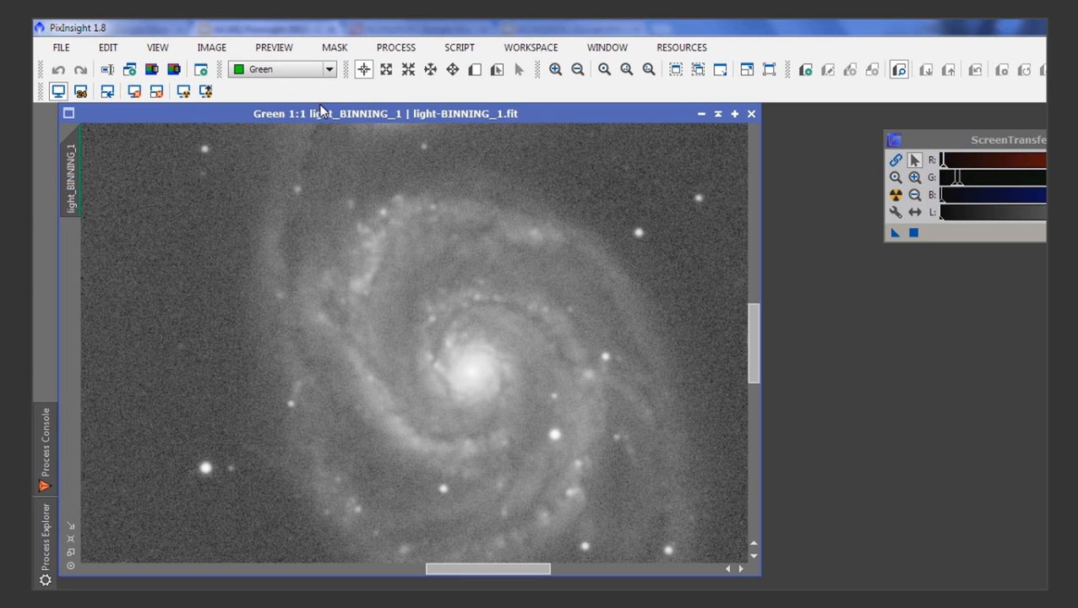
- Compare the green and red channels around the galaxy core at 2:1 and return to a full-frame view of the green channel
scroll(532, 240, "up", 1)
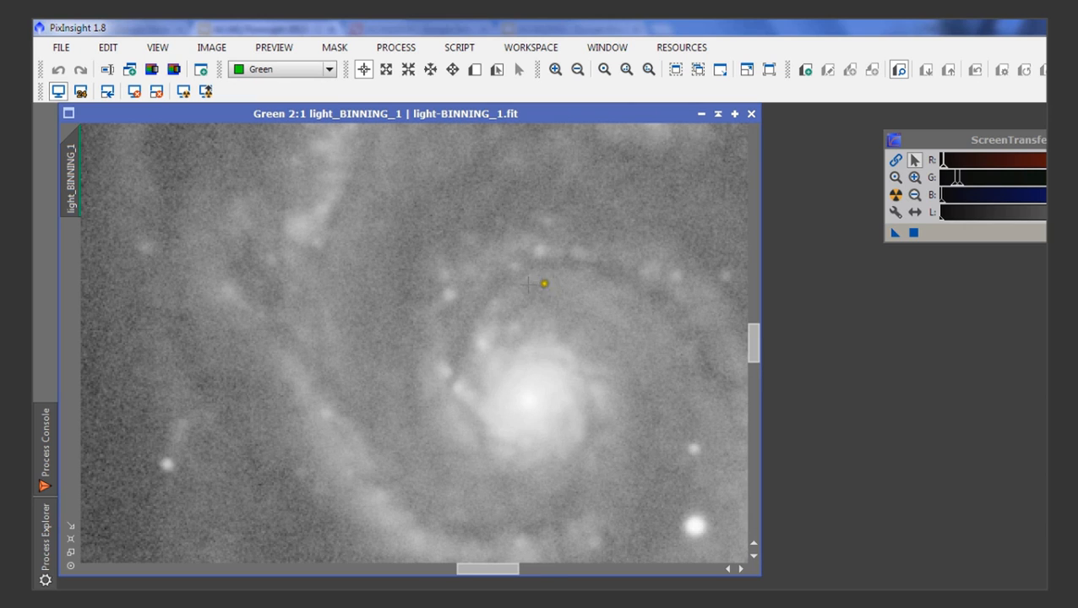
left_click_drag(565, 288, 431, 264)
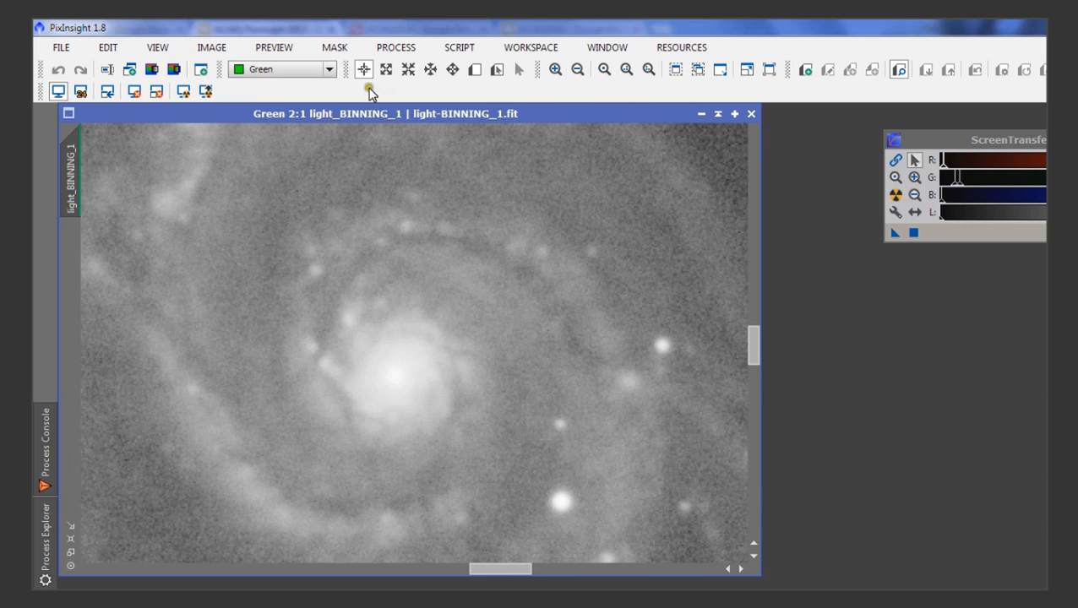
left_click(330, 72)
left_click(327, 95)
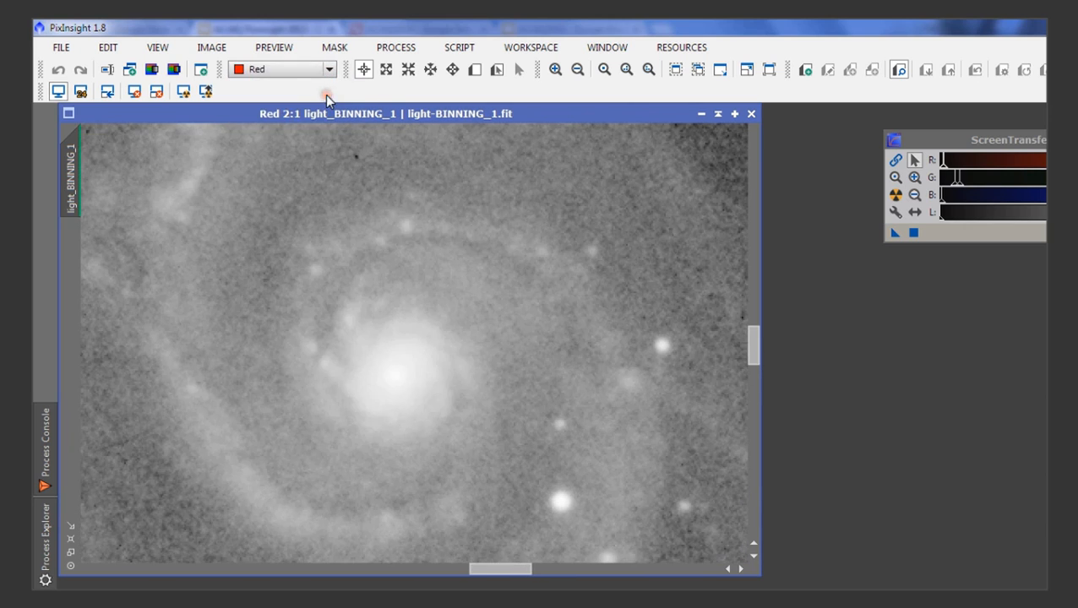
left_click(329, 72)
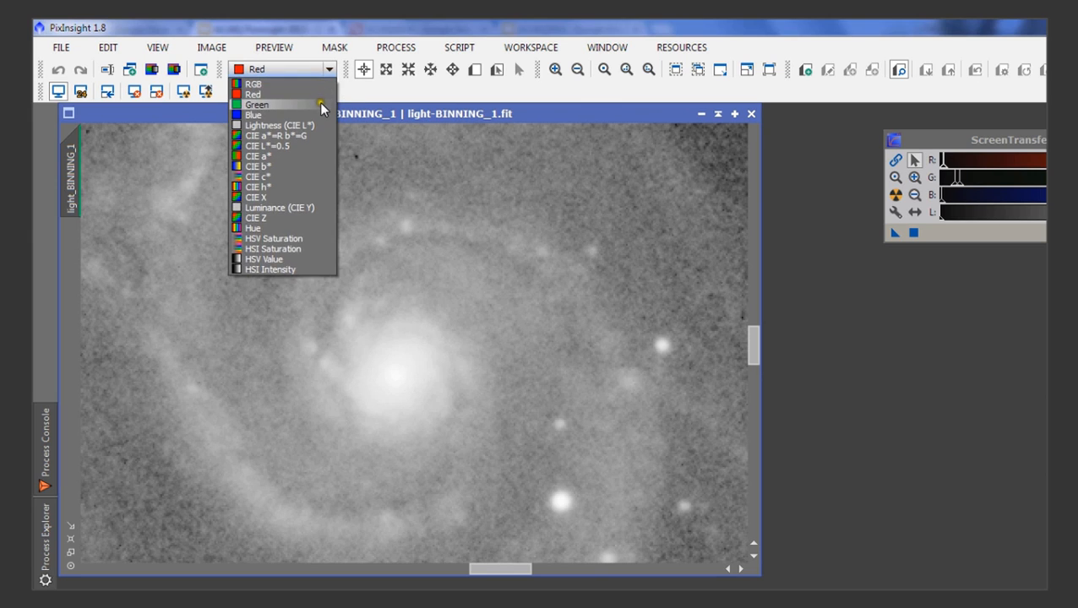
left_click(319, 103)
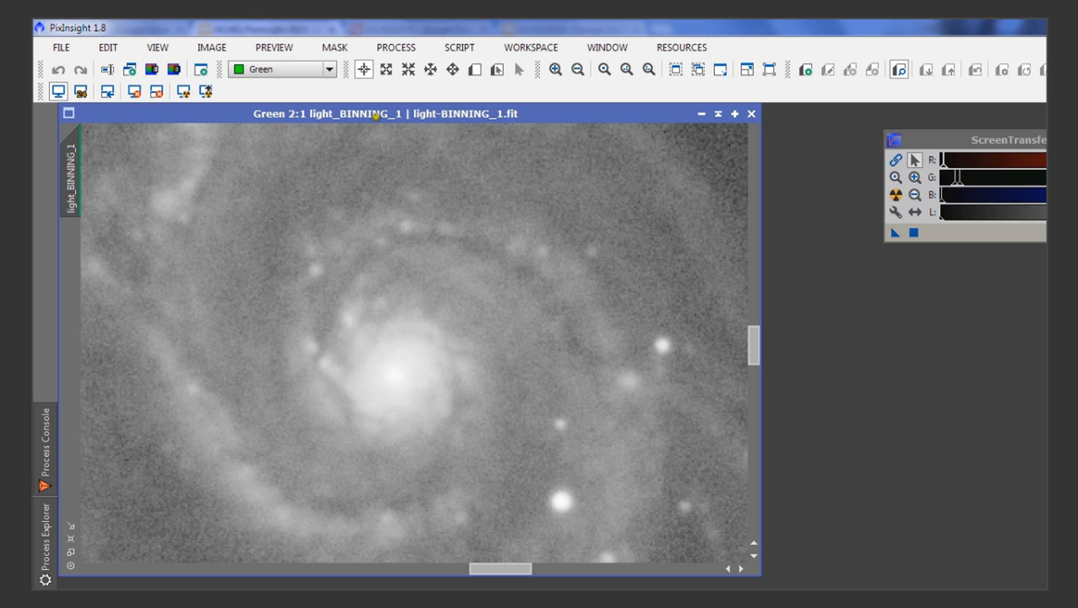
scroll(433, 228, "down", 4)
scroll(432, 229, "up", 6)
scroll(433, 228, "up", 3)
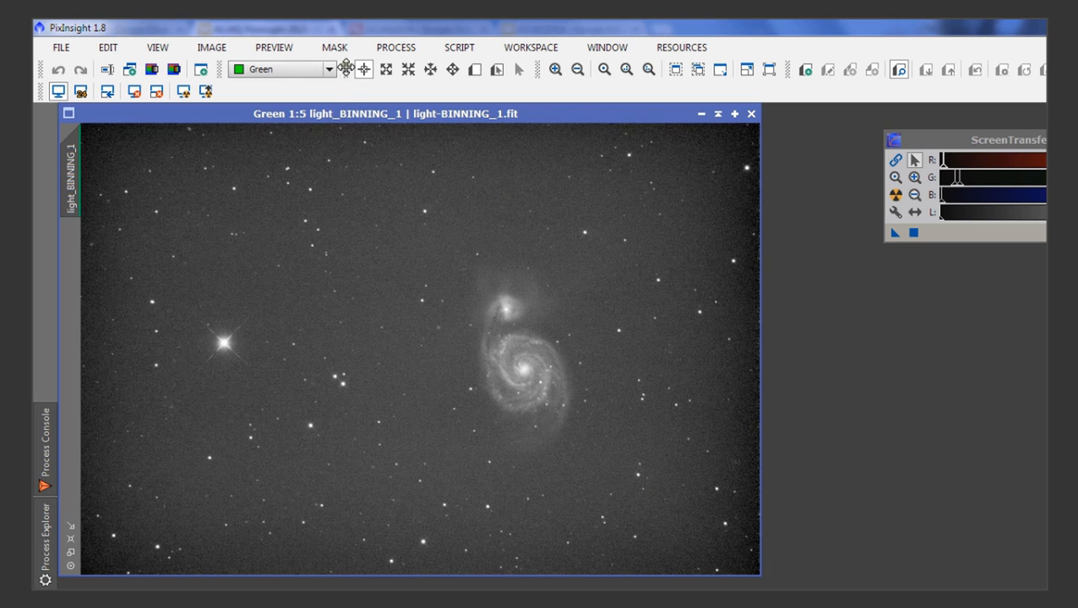
left_click(397, 48)
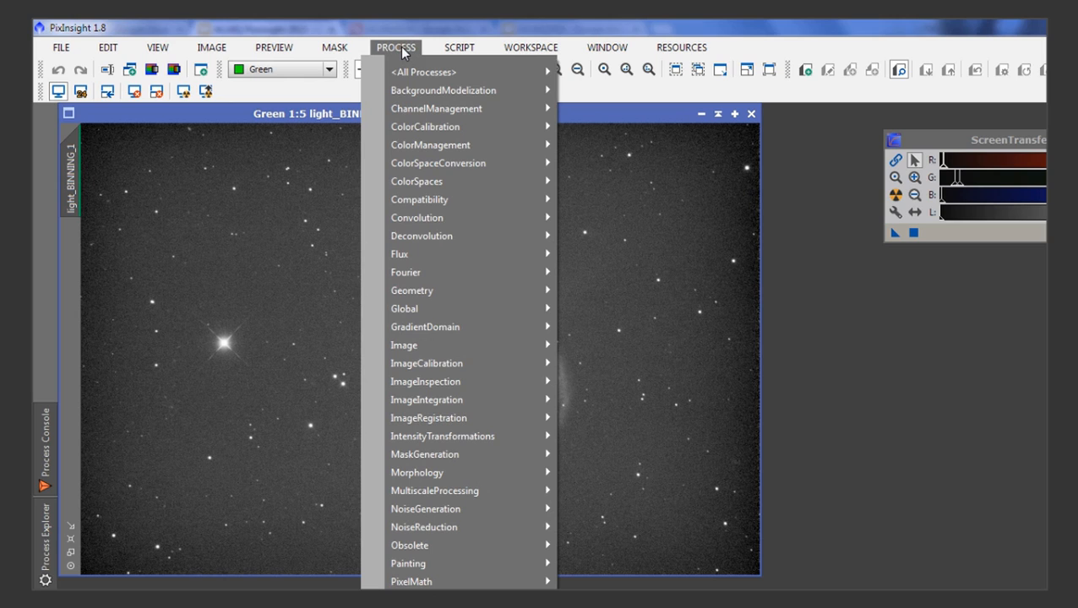
mouse_move(426, 72)
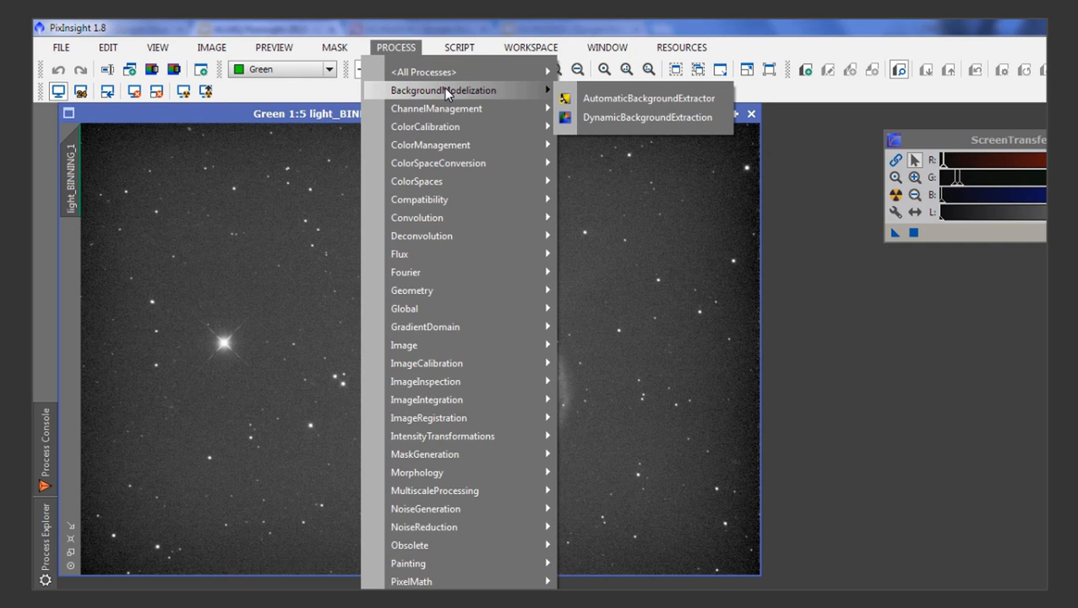
left_click(636, 118)
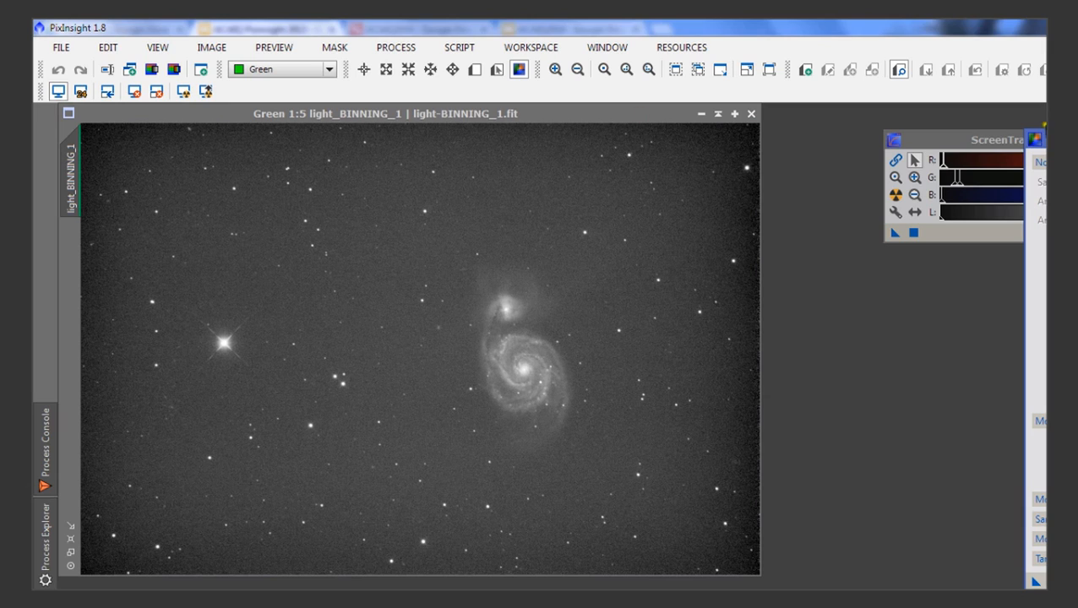
left_click_drag(1040, 140, 893, 124)
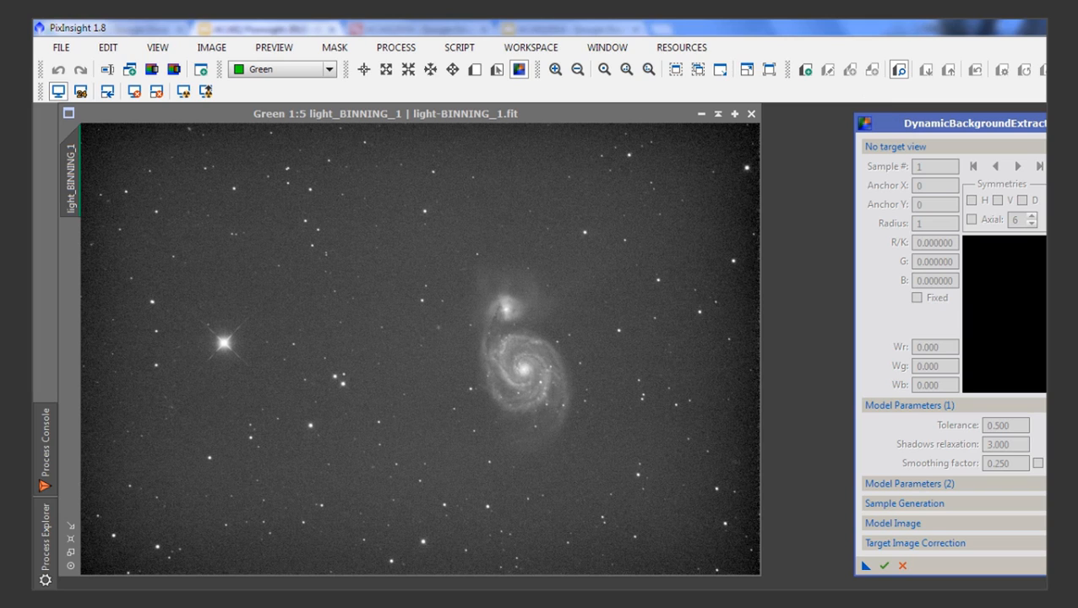
left_click(650, 120)
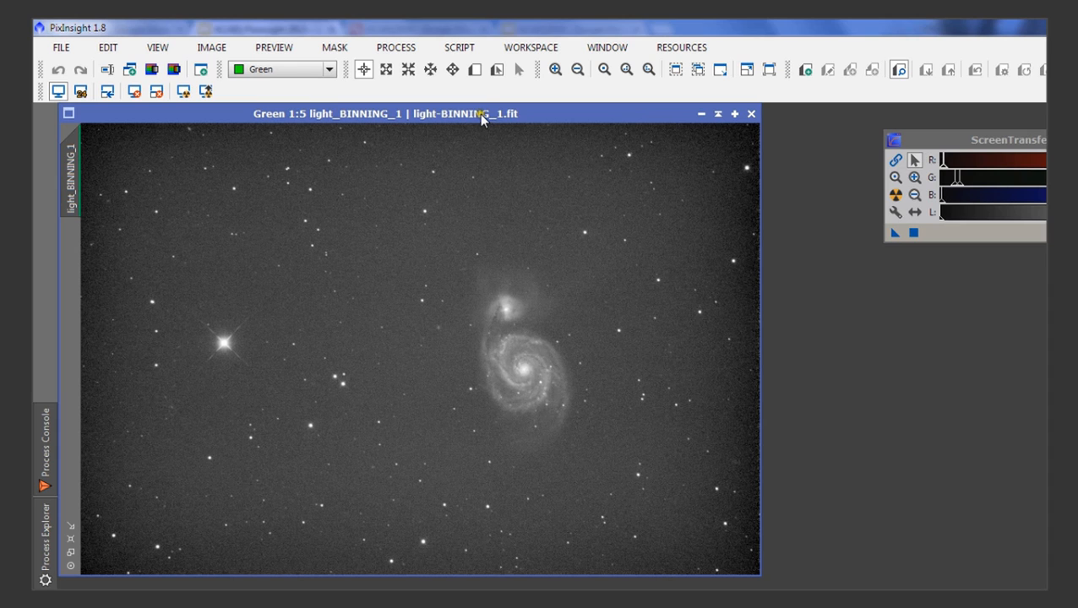
- Display light_BINNING_1 in RGB and examine the background colour and noise from the galaxy out to the image's right edge
left_click(330, 69)
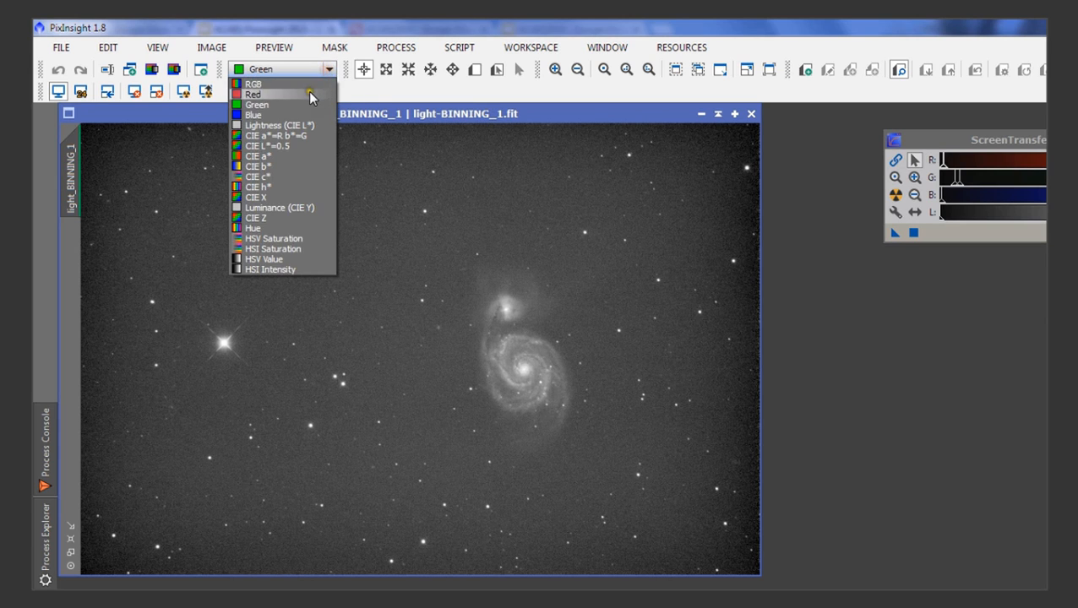
left_click(309, 85)
scroll(725, 381, "up", 3)
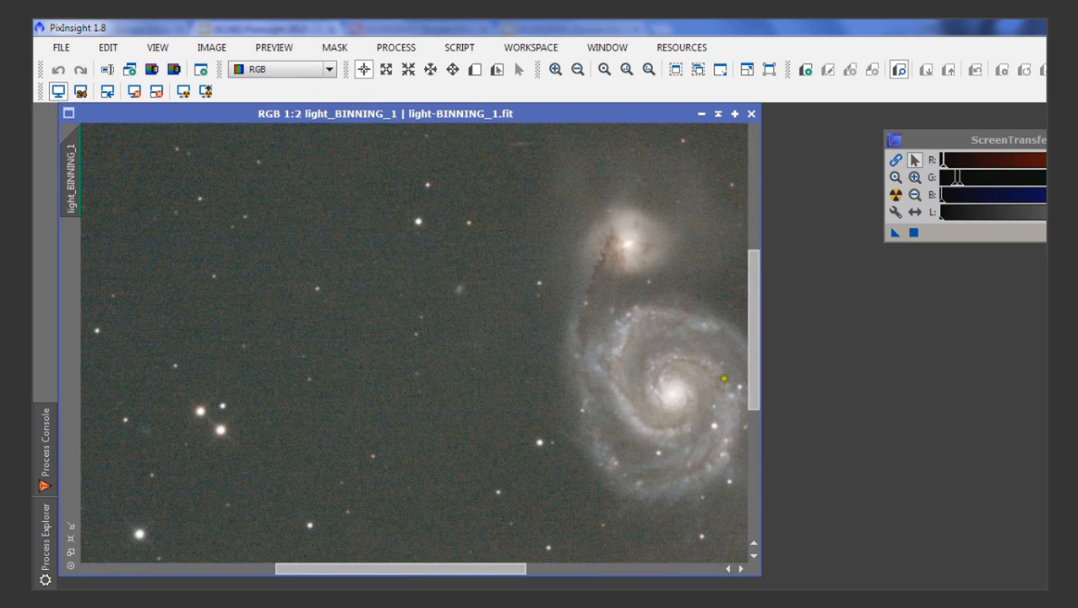
left_click_drag(720, 377, 375, 358)
left_click_drag(671, 367, 419, 357)
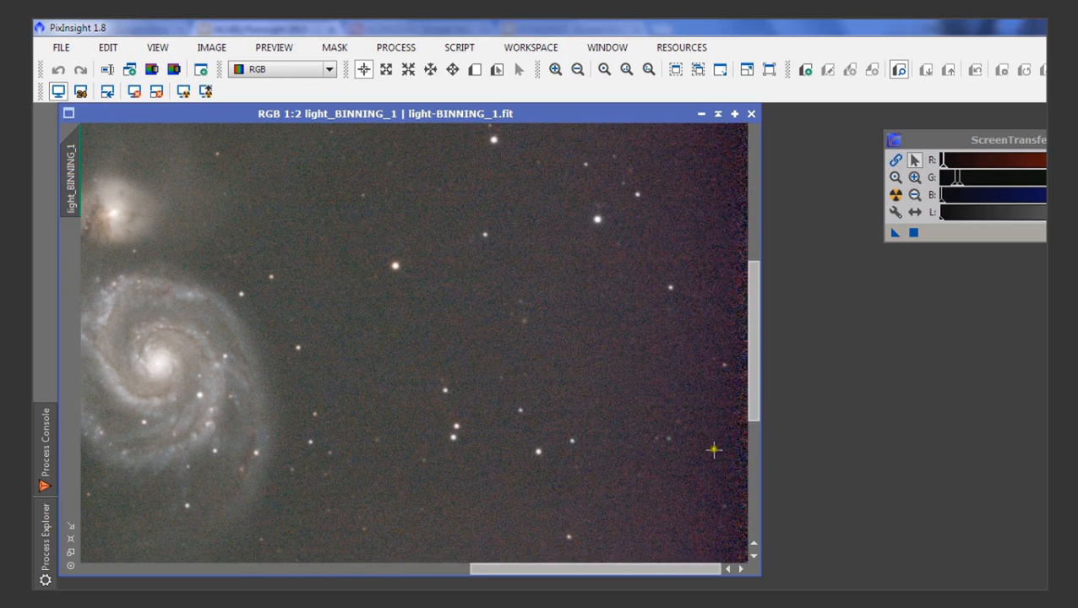
scroll(691, 431, "up", 1)
left_click_drag(695, 433, 397, 404)
left_click_drag(522, 411, 506, 336)
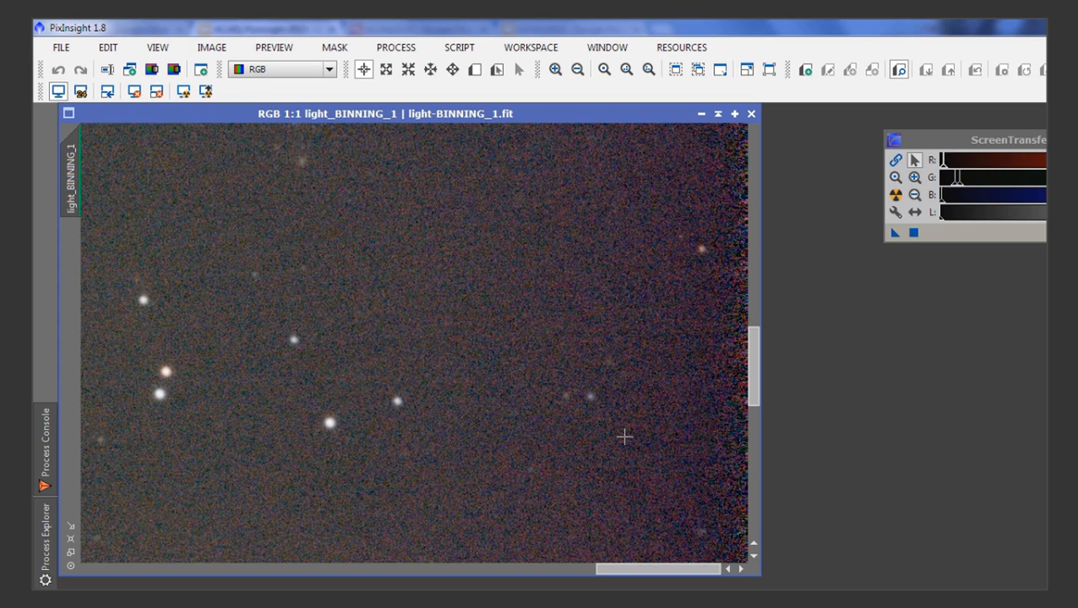
scroll(500, 394, "up", 3)
scroll(500, 394, "down", 8)
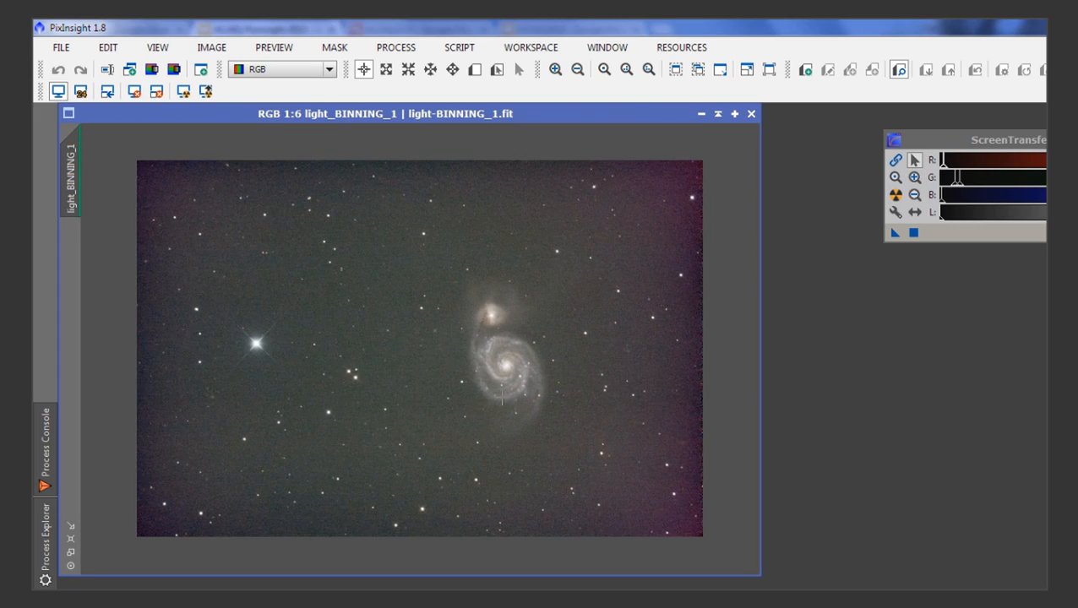
- Open the DynamicCrop process and place its window beside the image so all its settings are in view
left_click(37, 426)
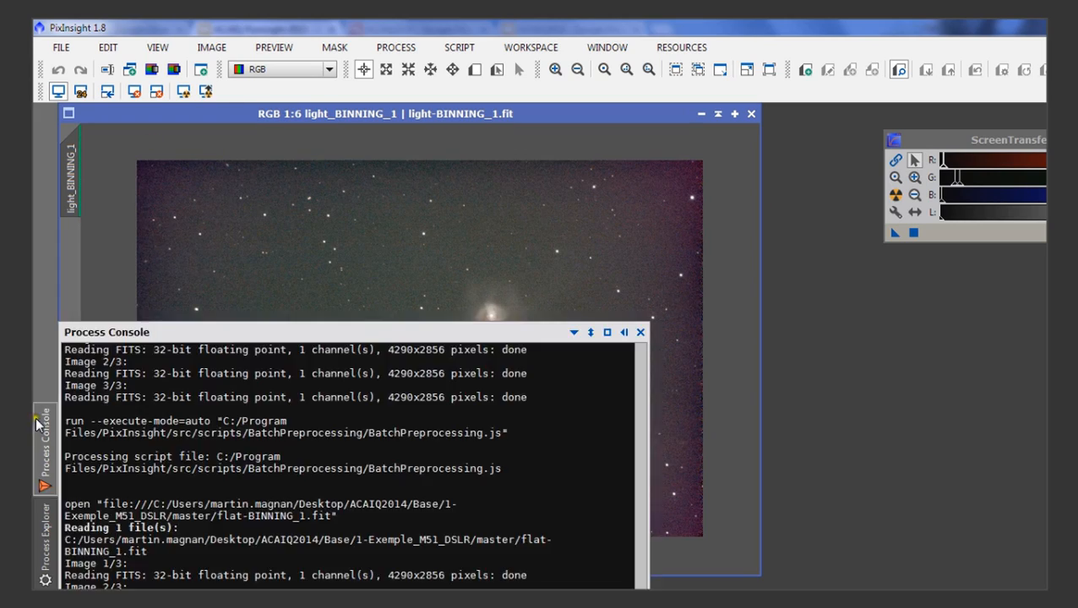
left_click(39, 545)
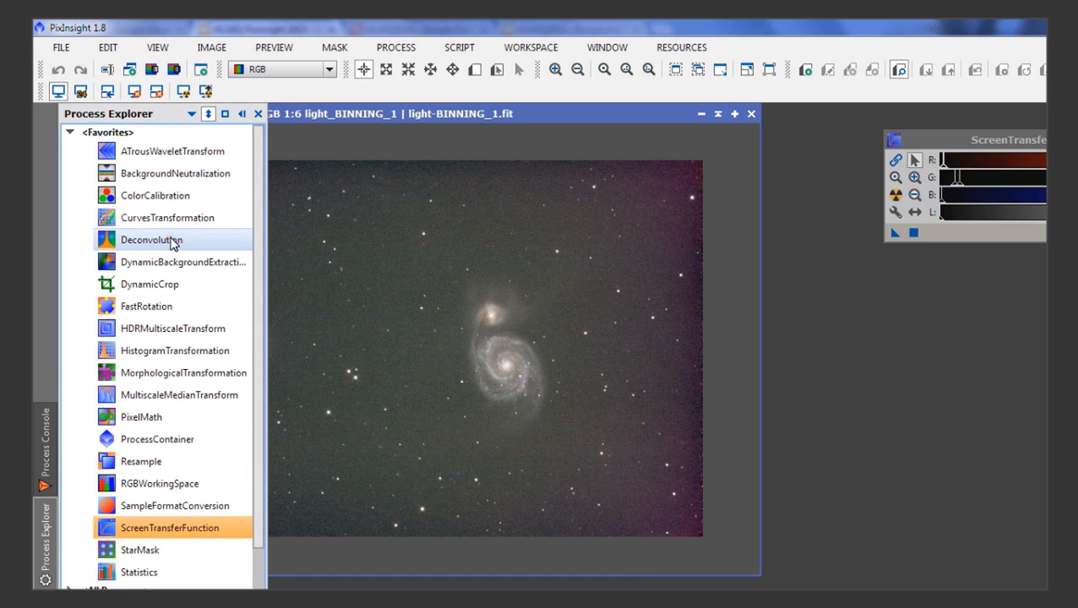
left_click(169, 286)
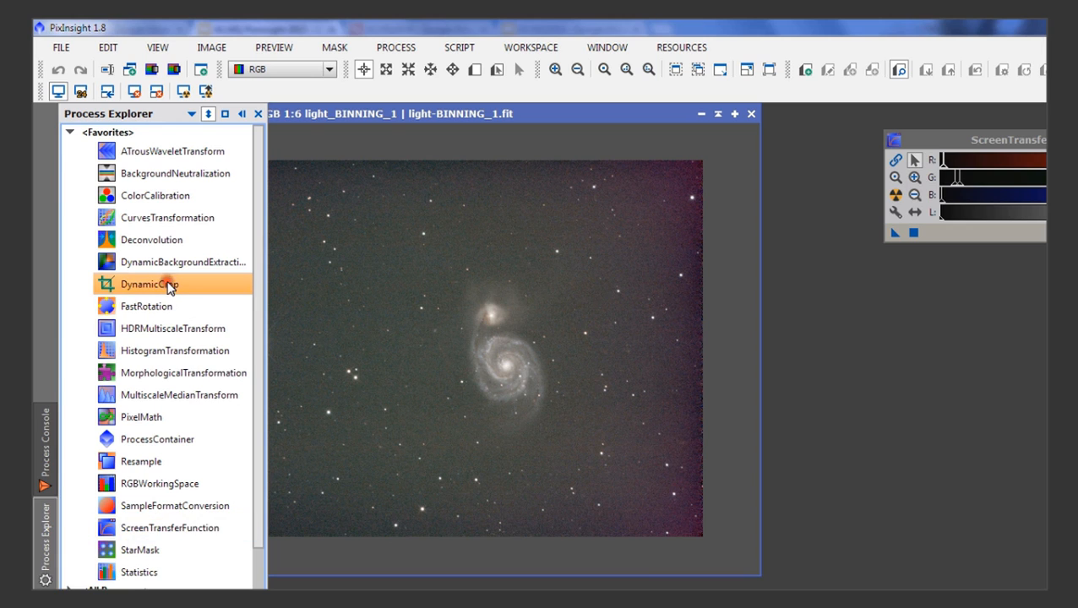
double_click(164, 284)
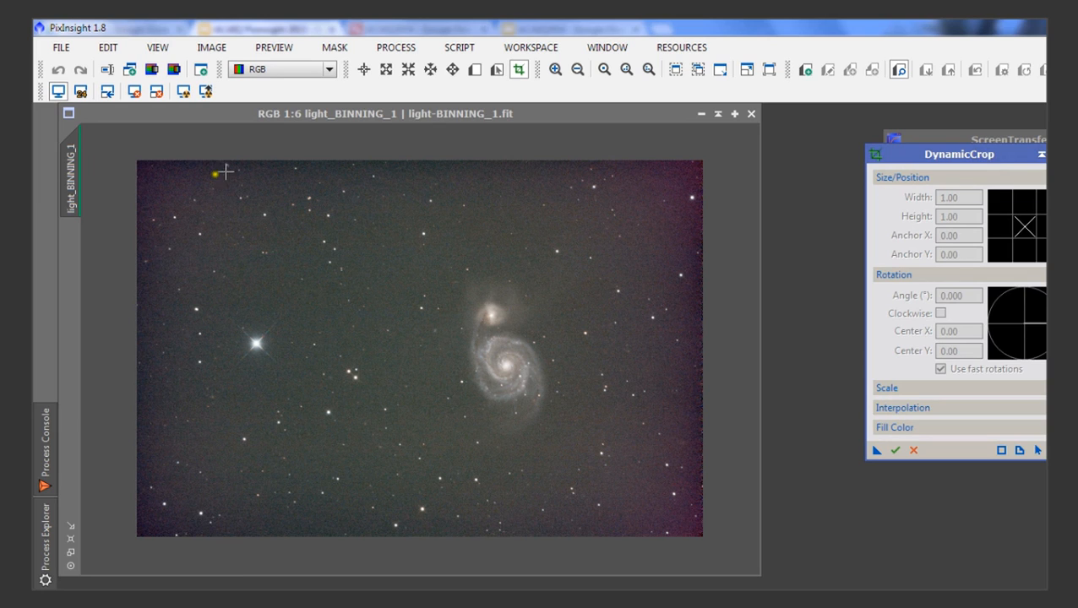
left_click_drag(955, 158, 871, 143)
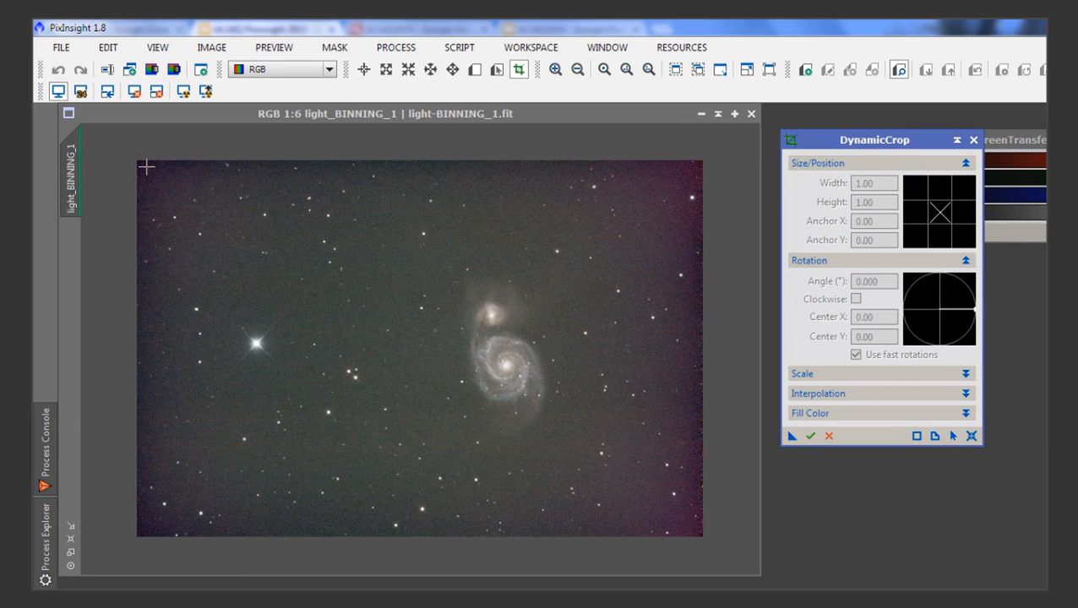
- Crop light_BINNING_1 with a frame of about 4170 × 2748 pixels just inside its edges and move the DynamicCrop window aside
left_click_drag(146, 168, 690, 529)
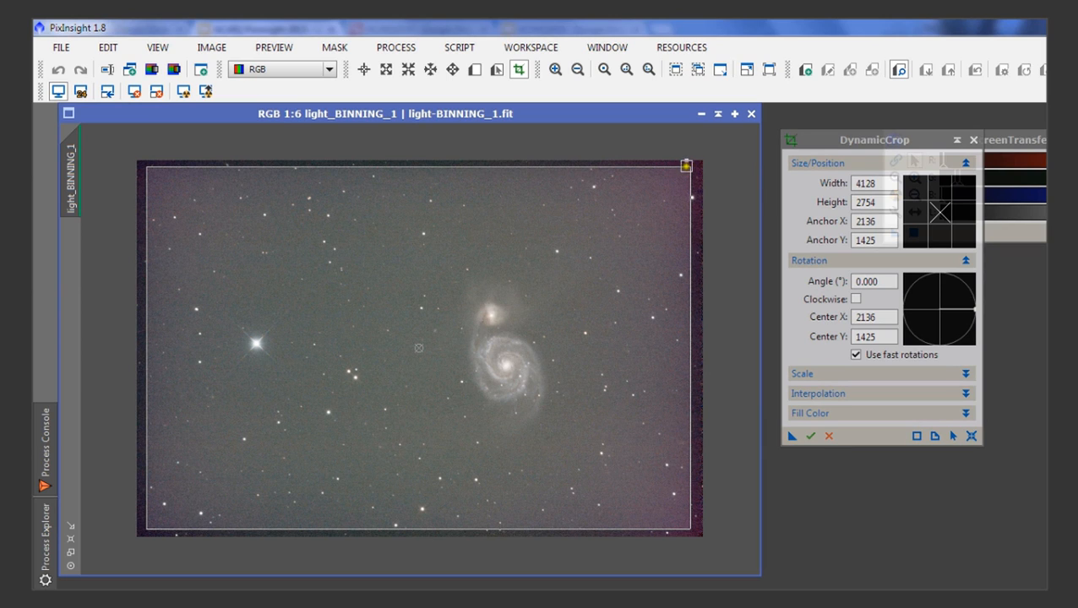
left_click_drag(689, 163, 695, 165)
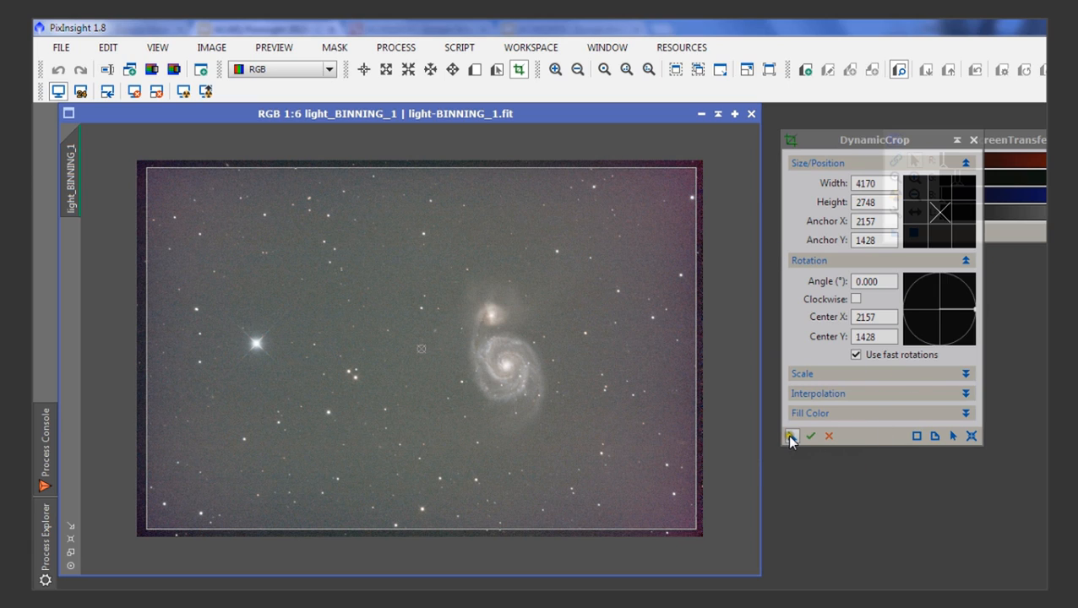
left_click_drag(791, 438, 812, 437)
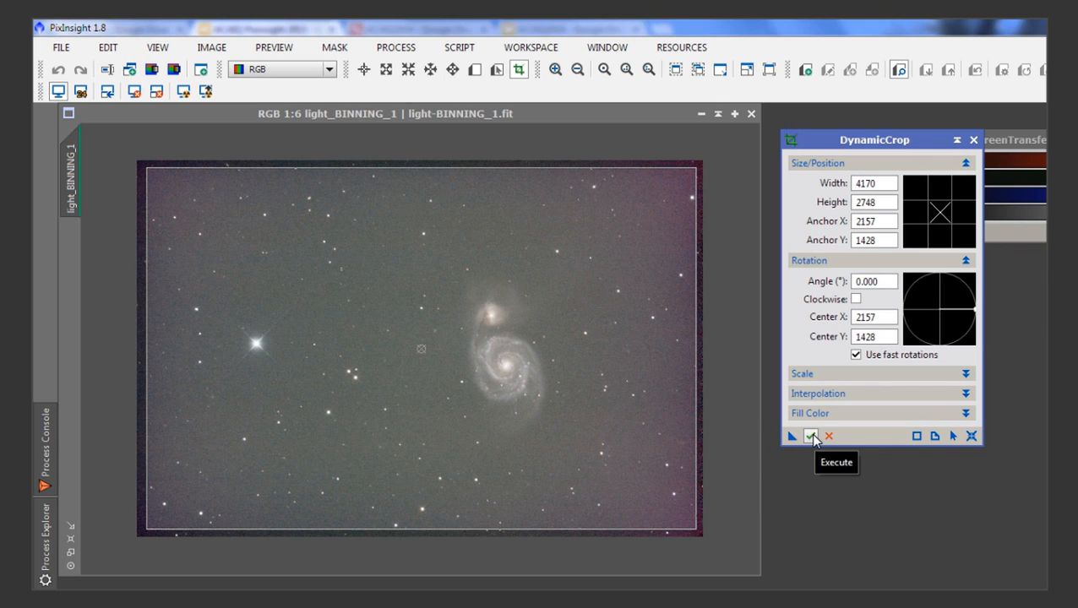
left_click(811, 435)
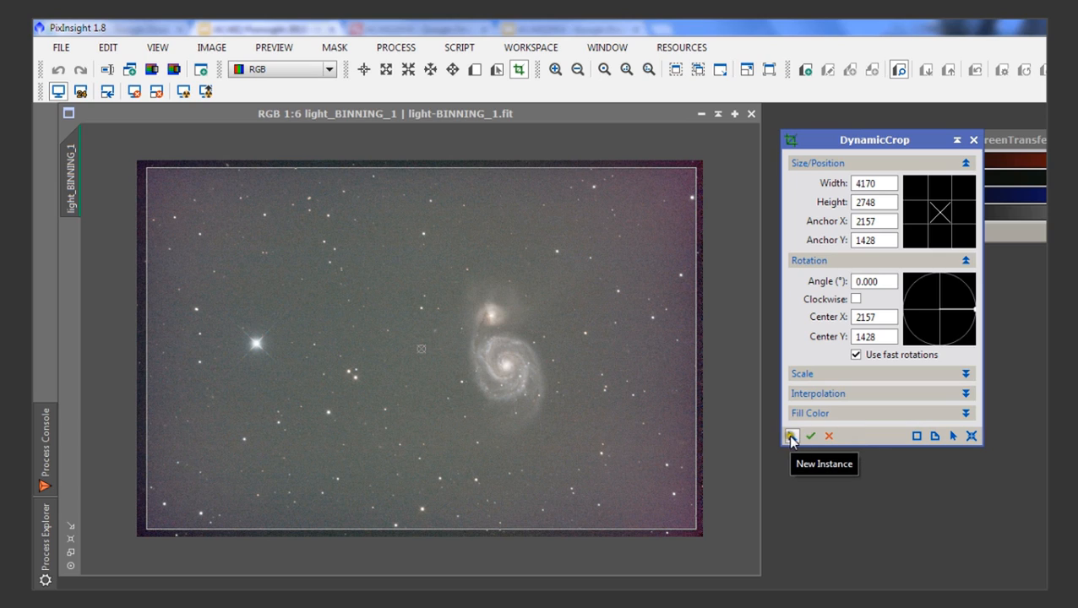
left_click_drag(792, 437, 613, 409)
left_click(674, 440)
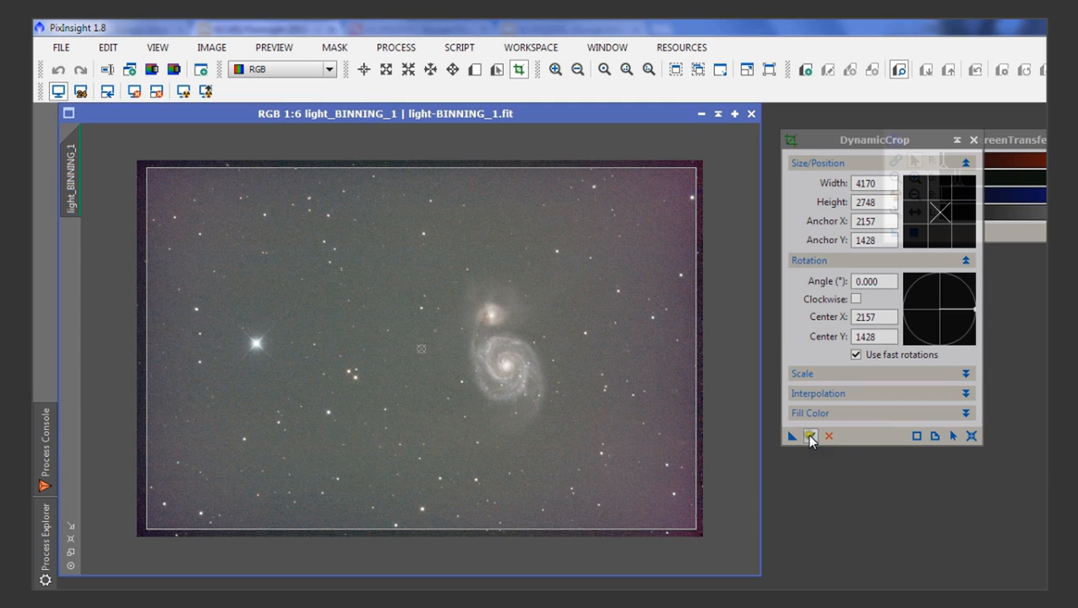
left_click(810, 437)
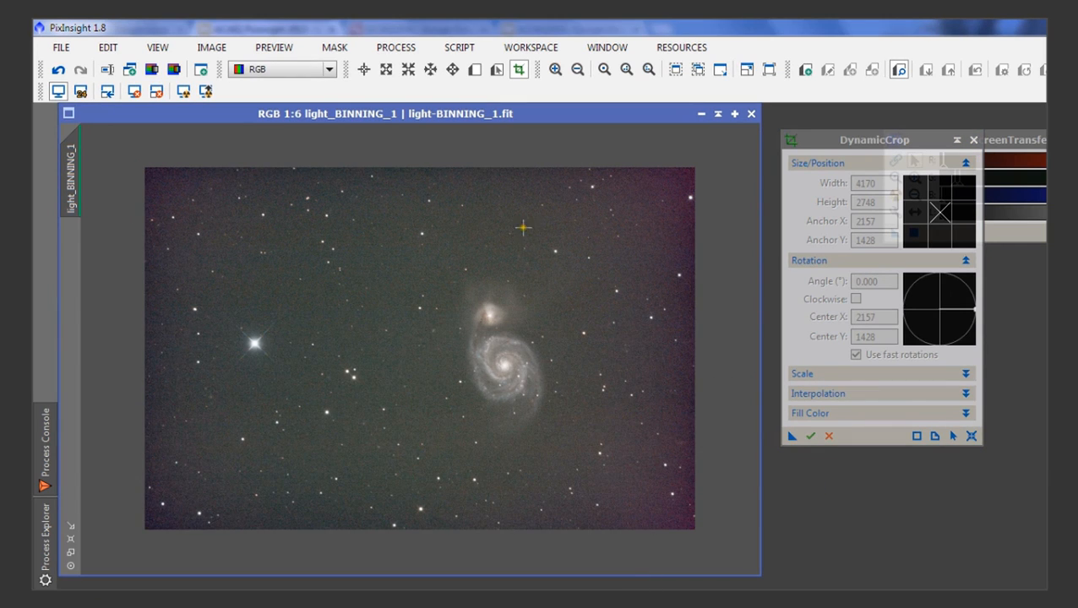
left_click_drag(797, 141, 901, 140)
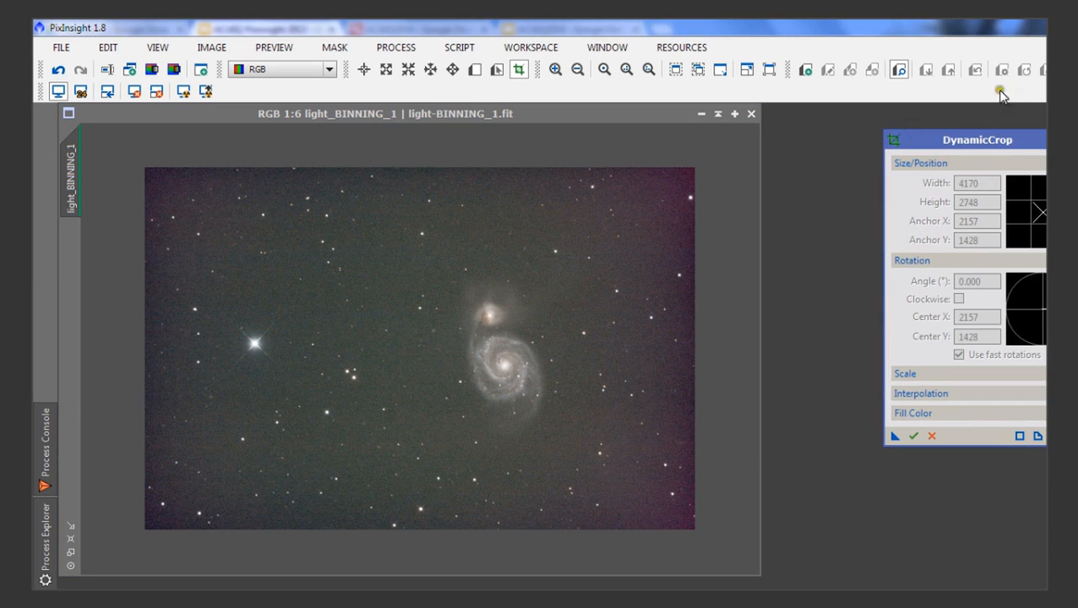
- Save the DynamicCrop settings as a process icon on the workspace, relaunch the process from it and cancel the crop session
left_click_drag(895, 436, 882, 554)
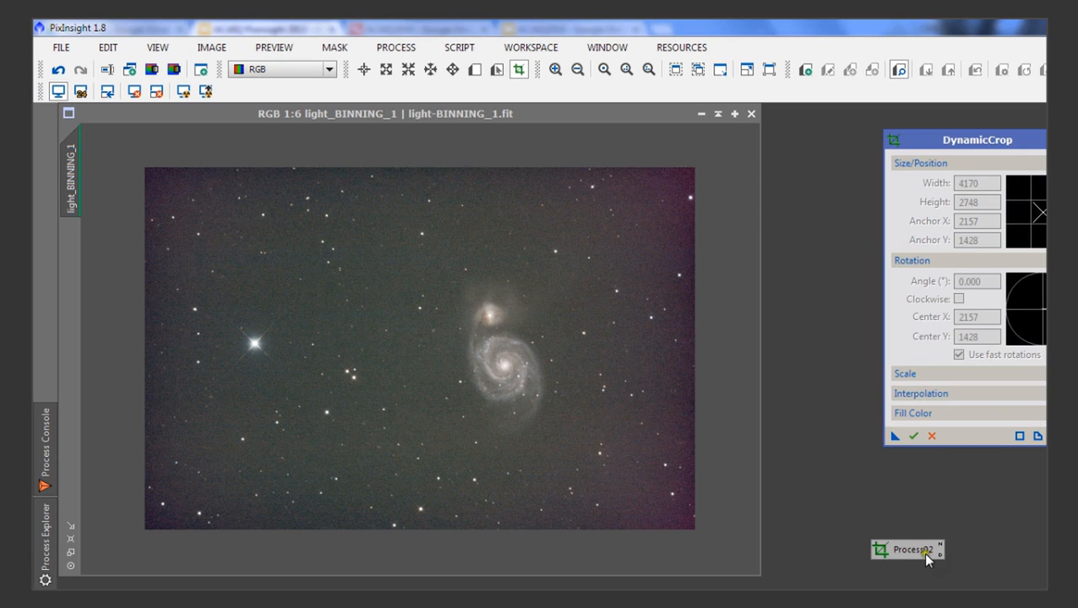
left_click(924, 556)
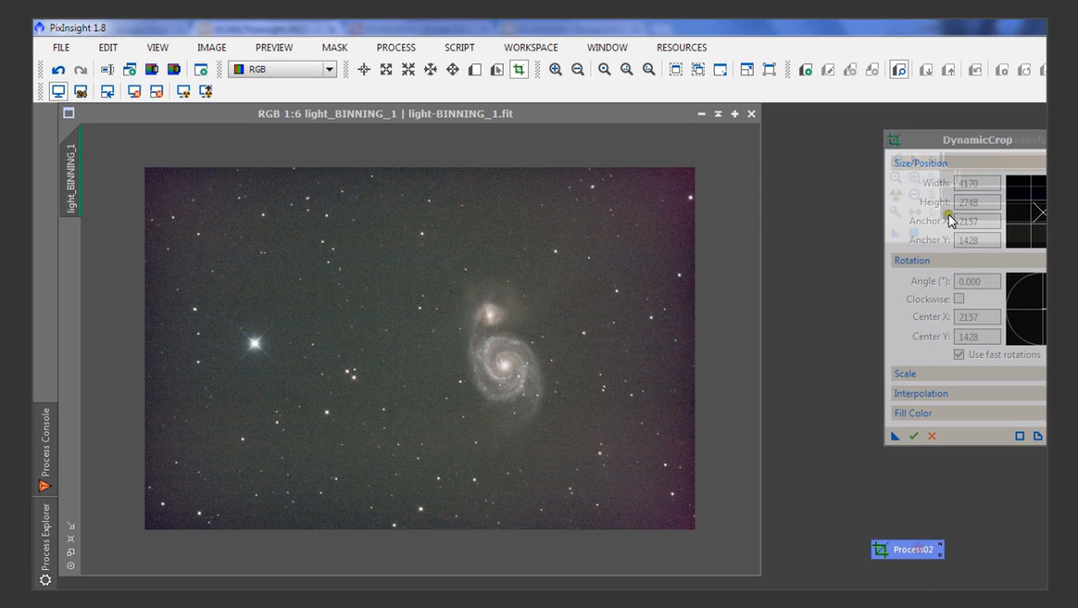
double_click(915, 552)
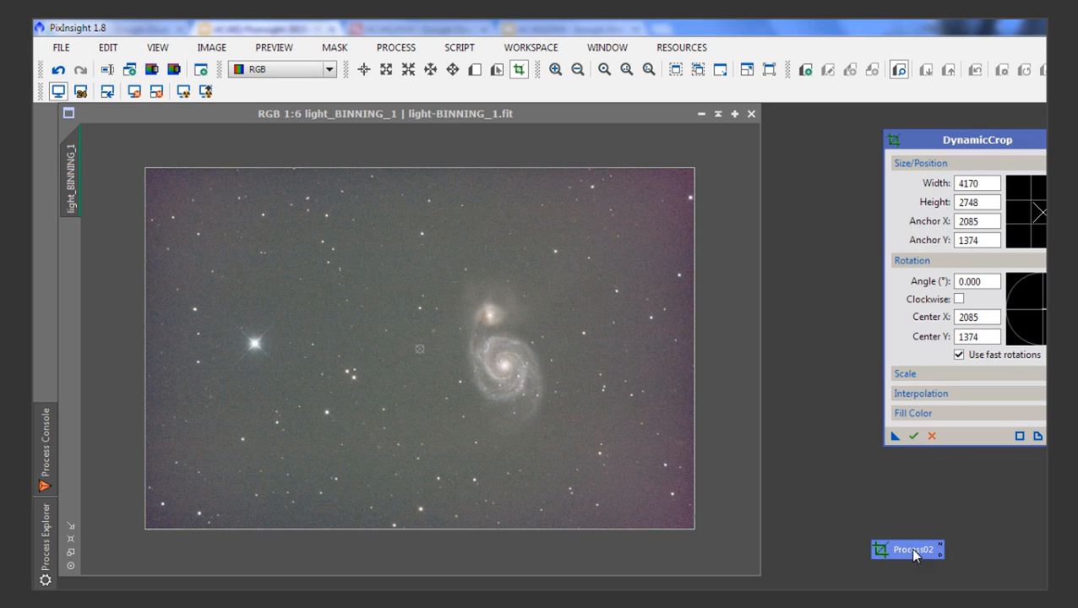
key("Escape")
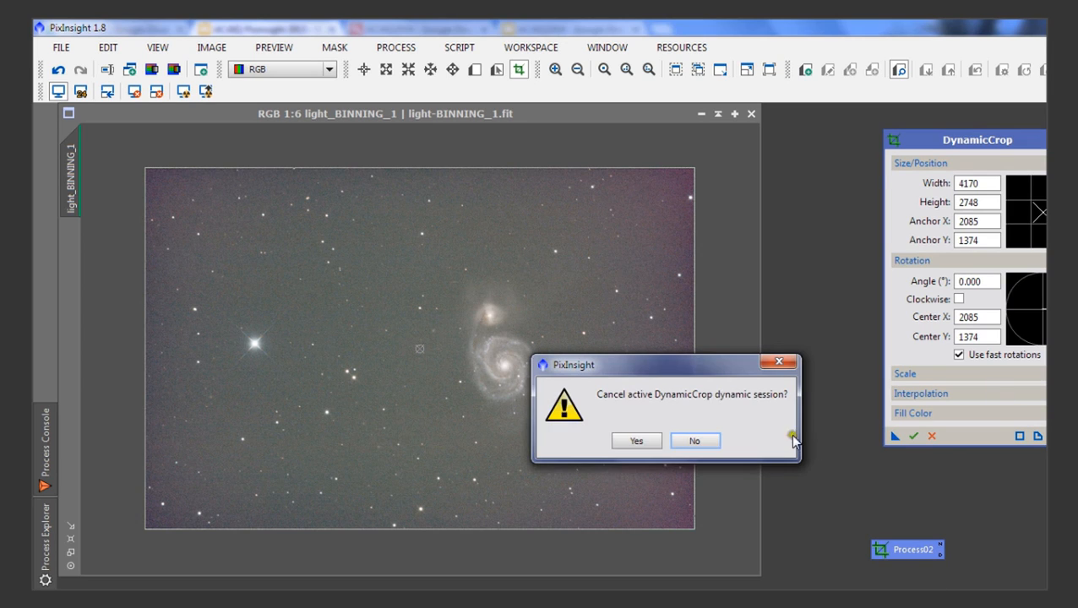
left_click(642, 441)
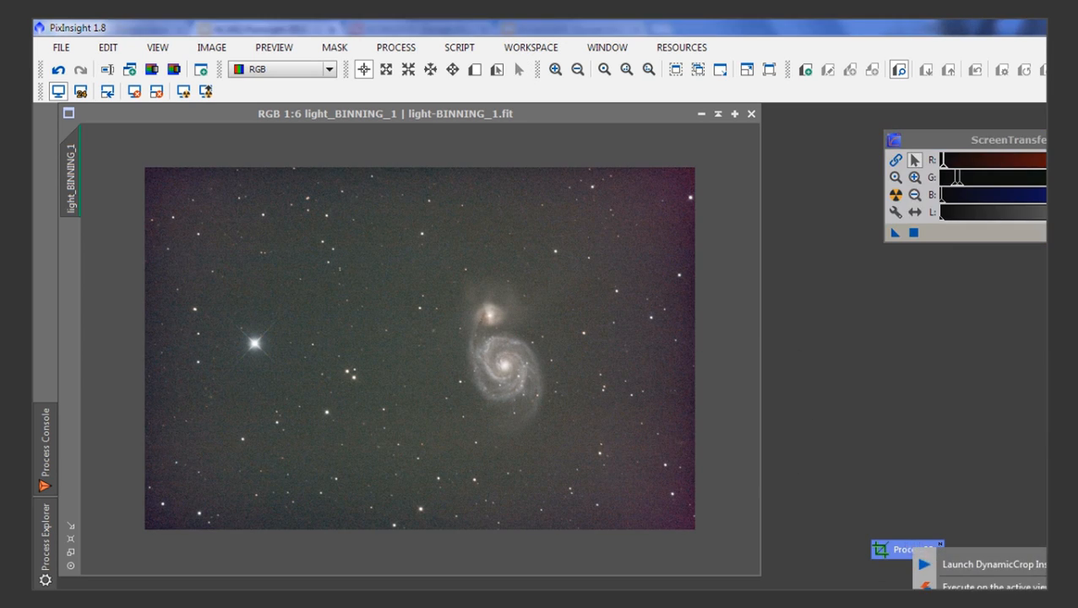
- Open the HistogramTransformation process and load light_BINNING_1 as its view
scroll(516, 228, "up", 2)
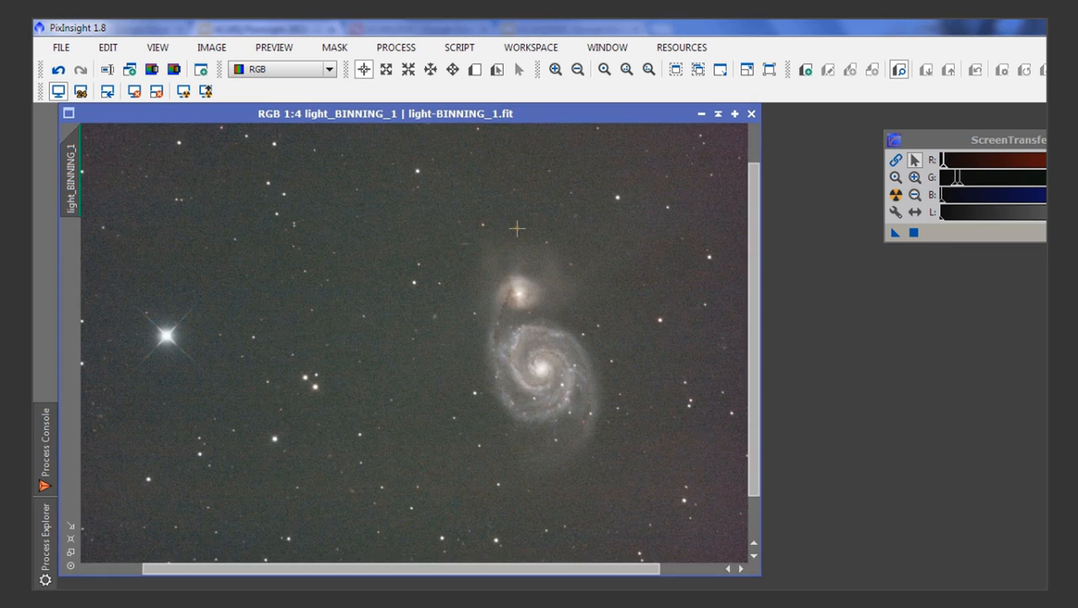
scroll(516, 228, "down", 1)
mouse_move(45, 600)
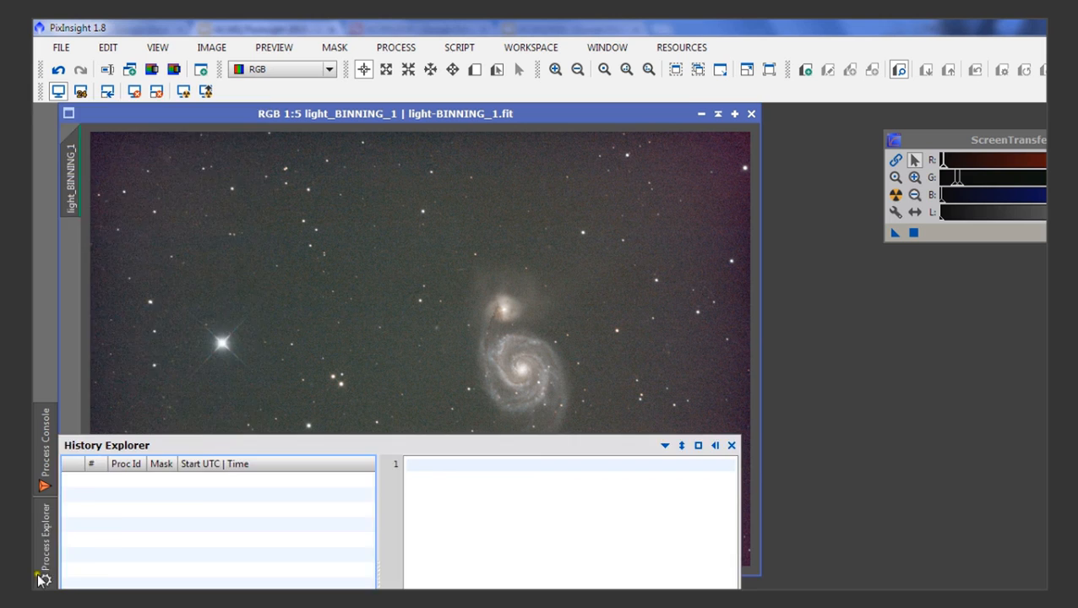
mouse_move(44, 547)
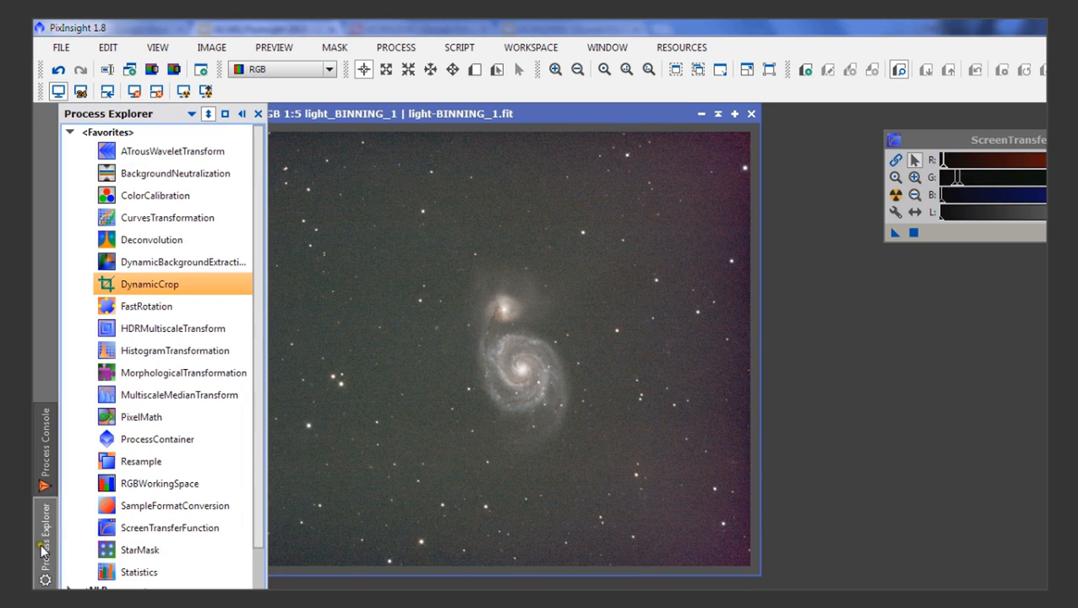
double_click(185, 354)
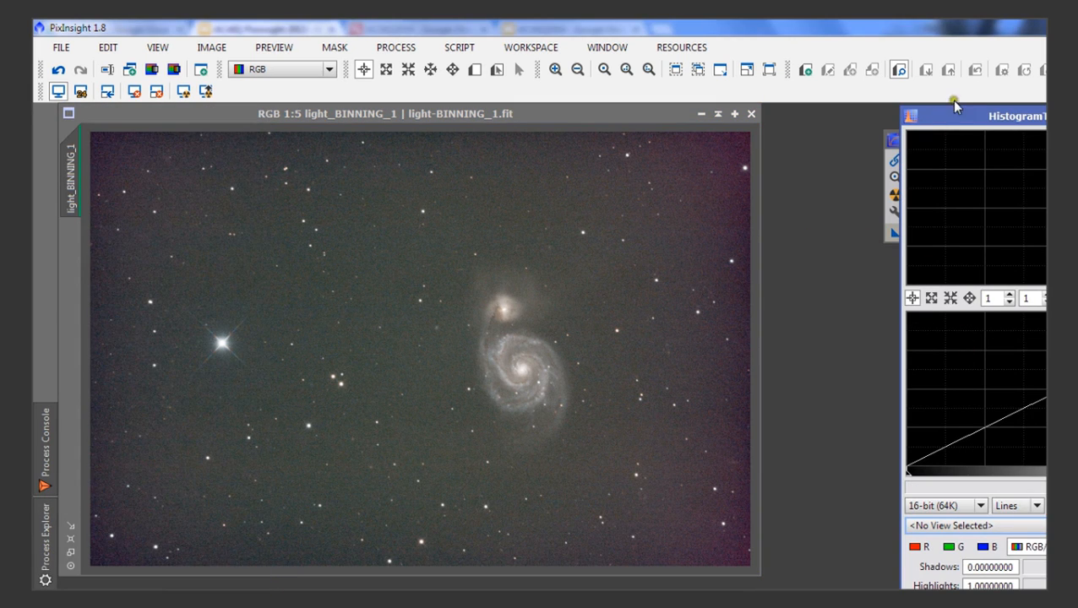
mouse_move(45, 547)
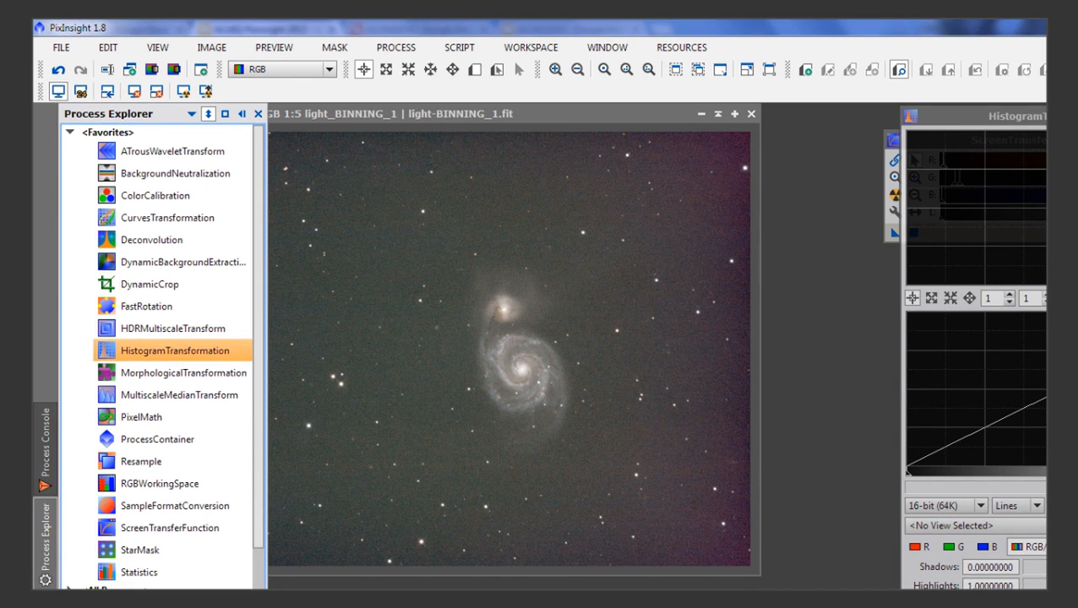
left_click(977, 525)
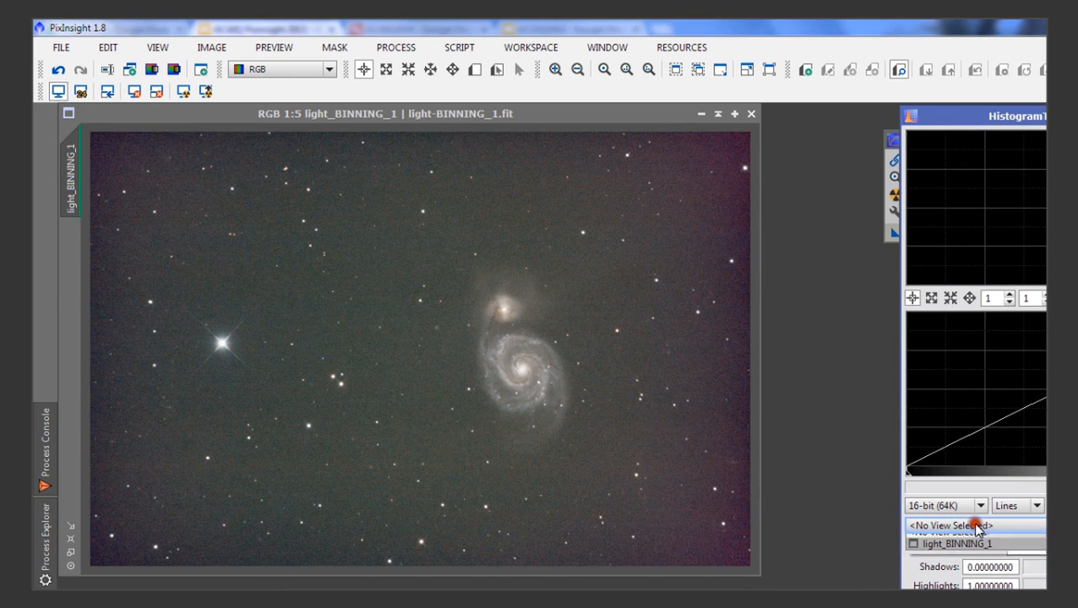
left_click(984, 555)
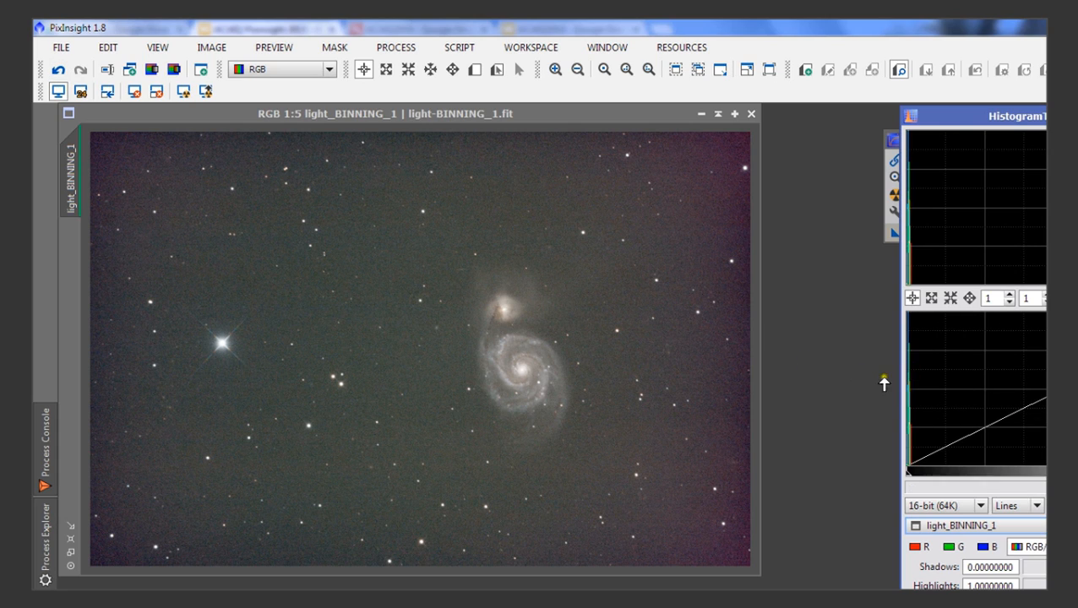
- Magnify the light_BINNING_1 histogram near its dark end to 38× and examine the separate red, green and blue peaks
scroll(929, 392, "up", 13)
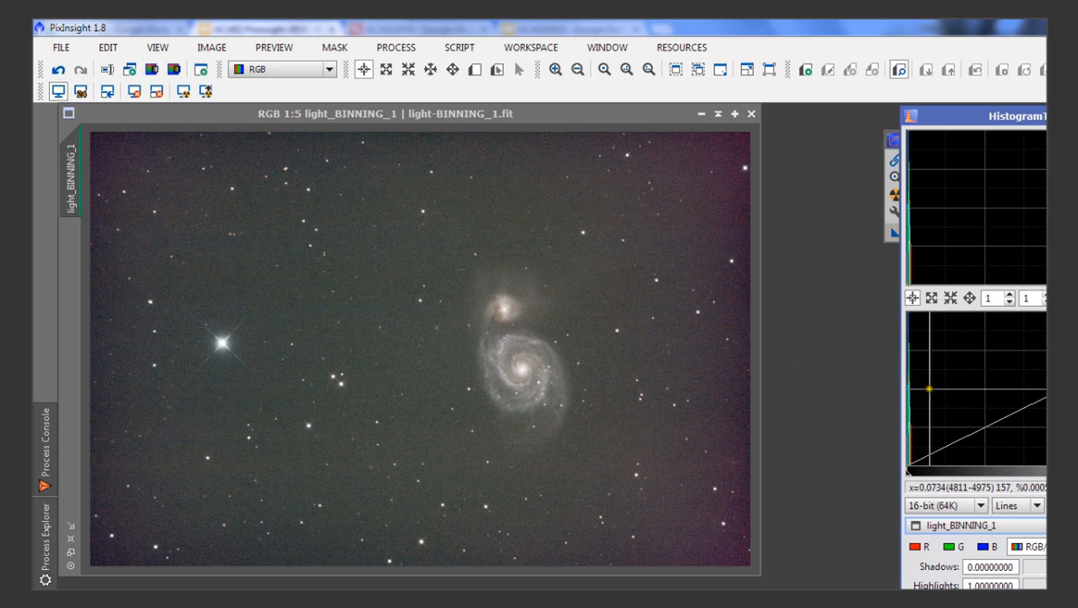
scroll(929, 392, "up", 16)
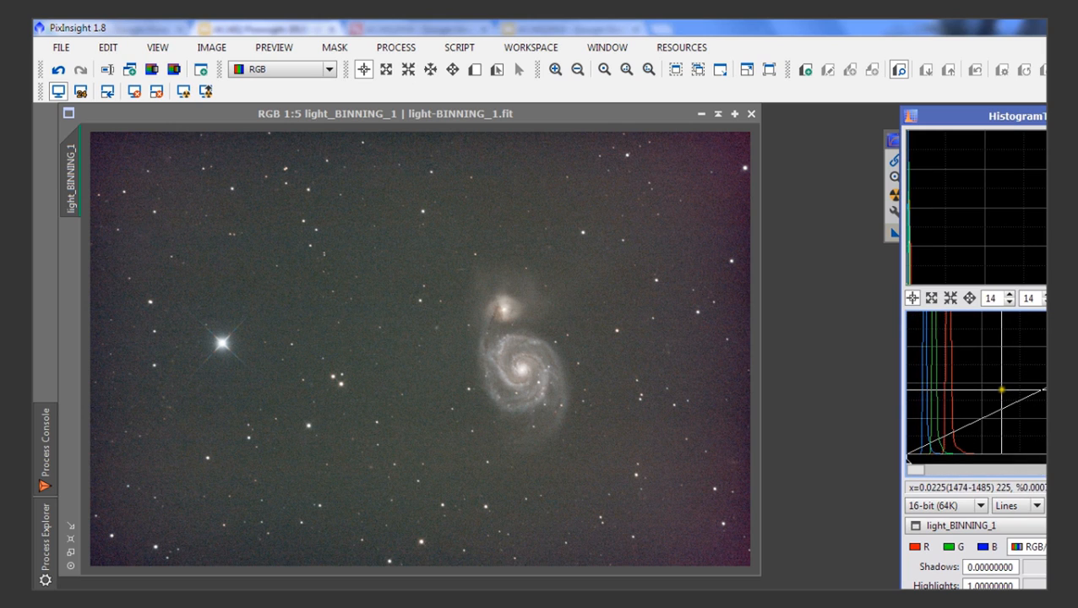
scroll(1035, 390, "up", 8)
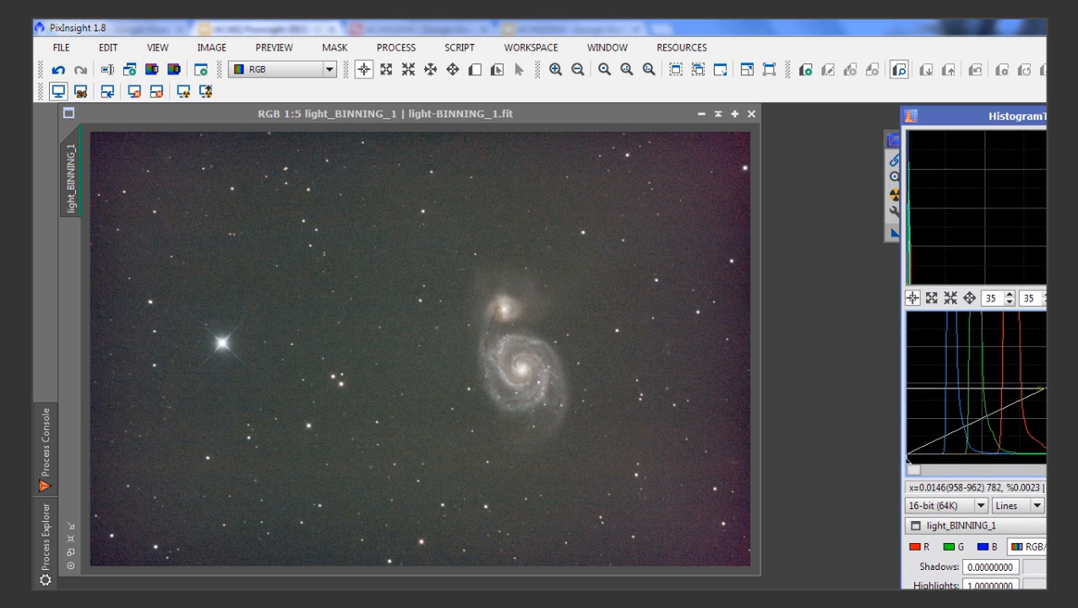
left_click_drag(950, 473, 896, 469)
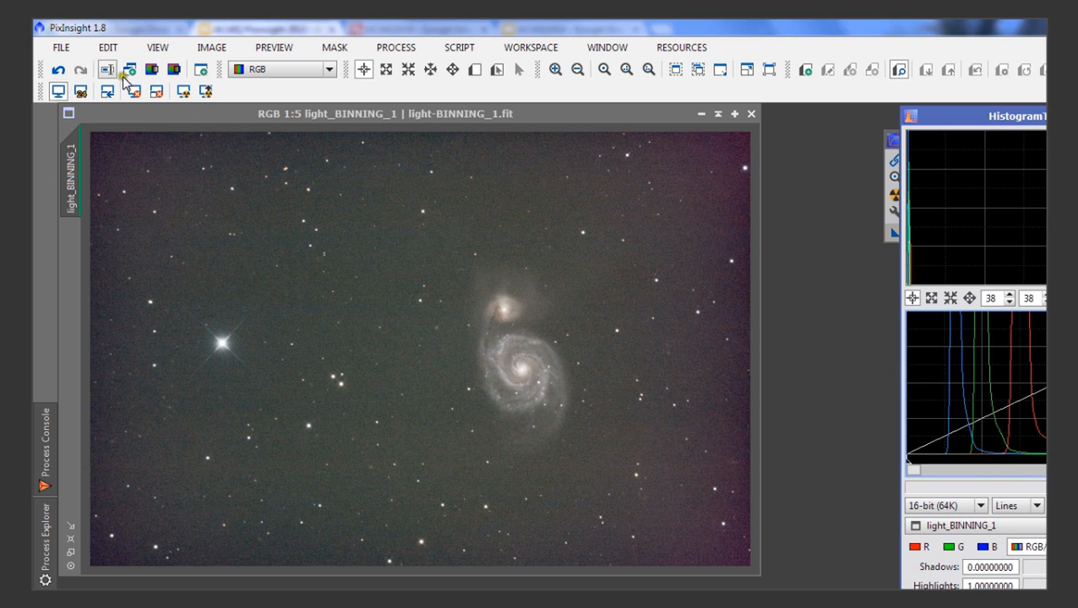
- Undo the crop of light_BINNING_1 to compare its magnified histogram with the cropped version, and redo the crop
left_click(58, 72)
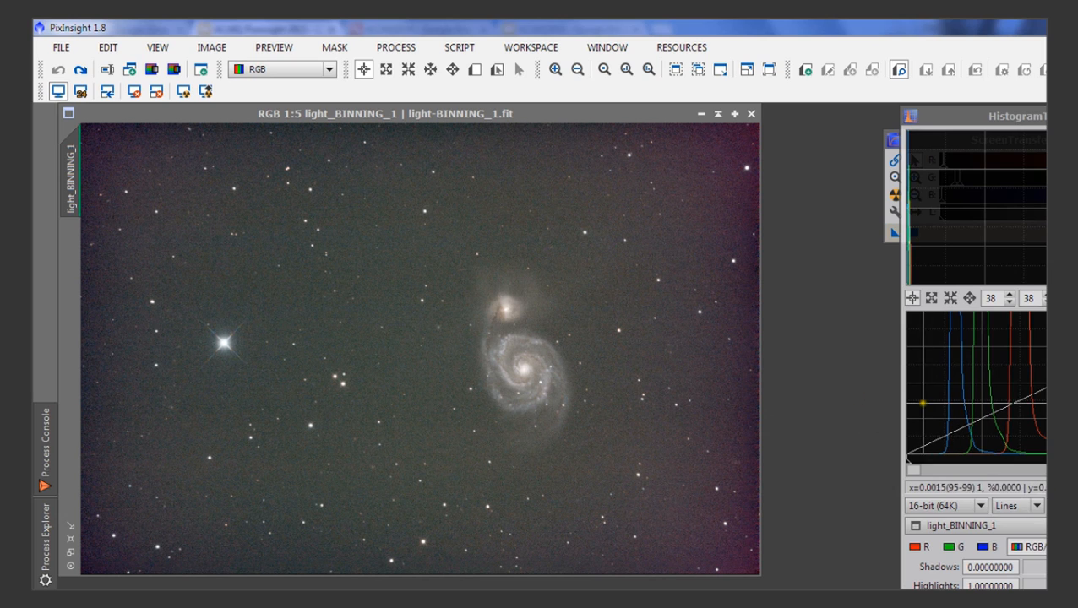
scroll(923, 403, "up", 5)
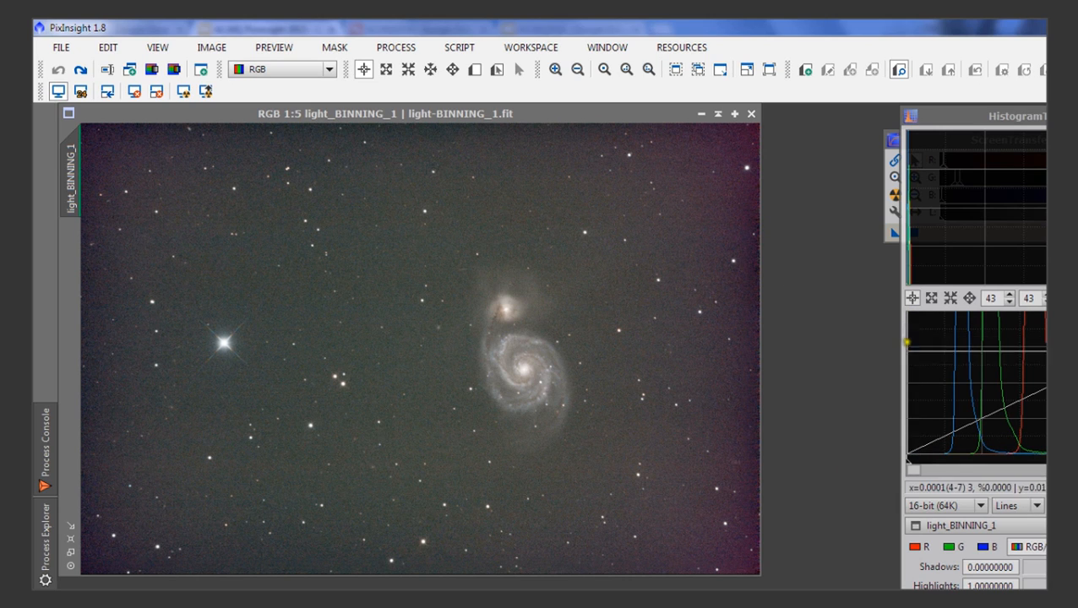
left_click(81, 71)
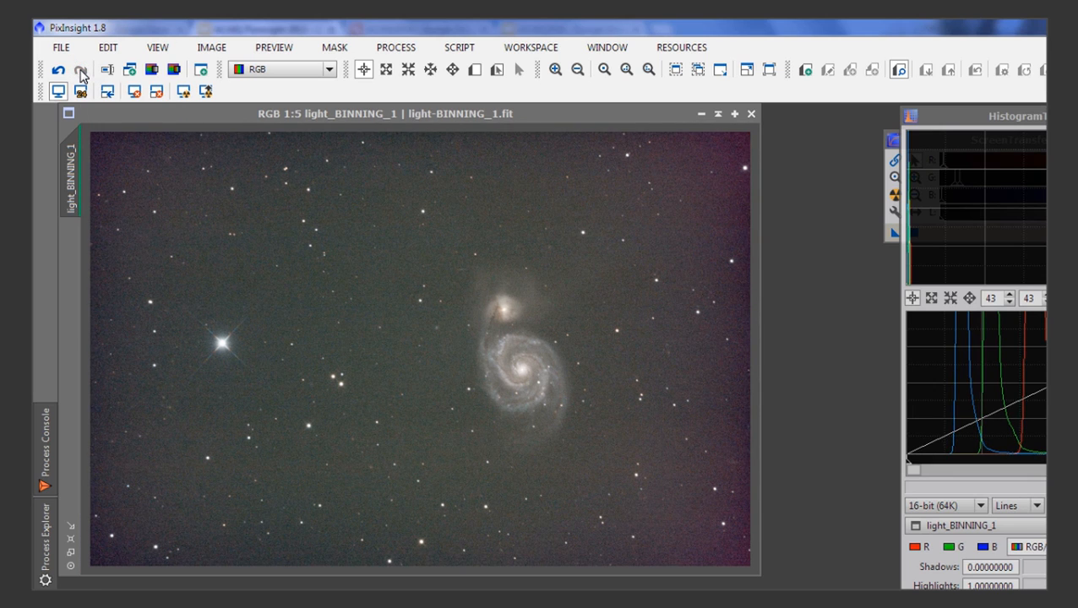
- Examine the whole cropped image at 1:7 and clear the HistogramTransformation window from the workspace
scroll(315, 296, "up", 1)
scroll(318, 296, "down", 3)
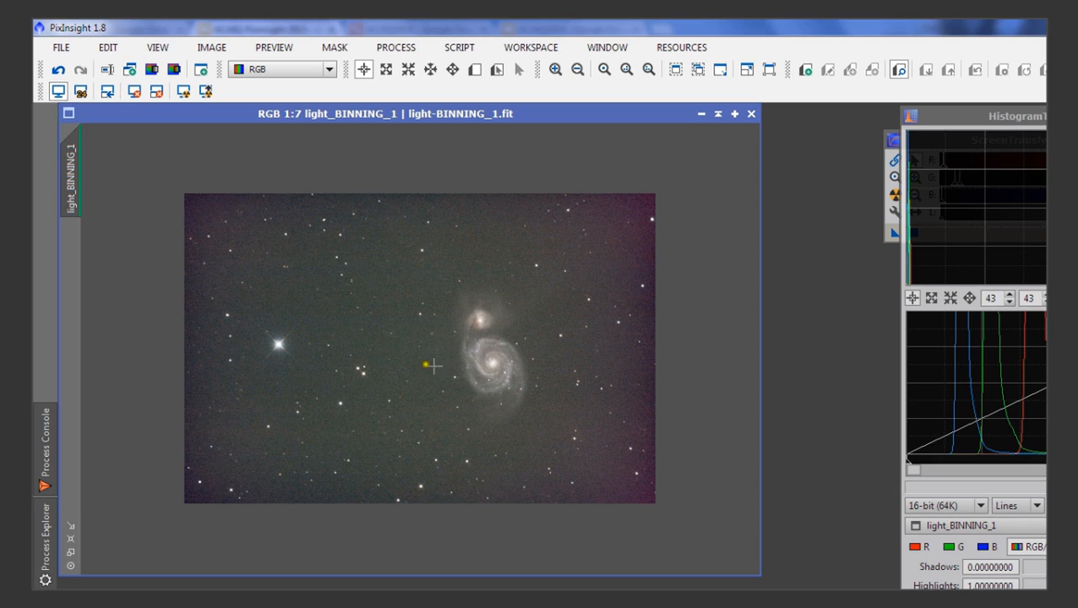
scroll(397, 321, "up", 2)
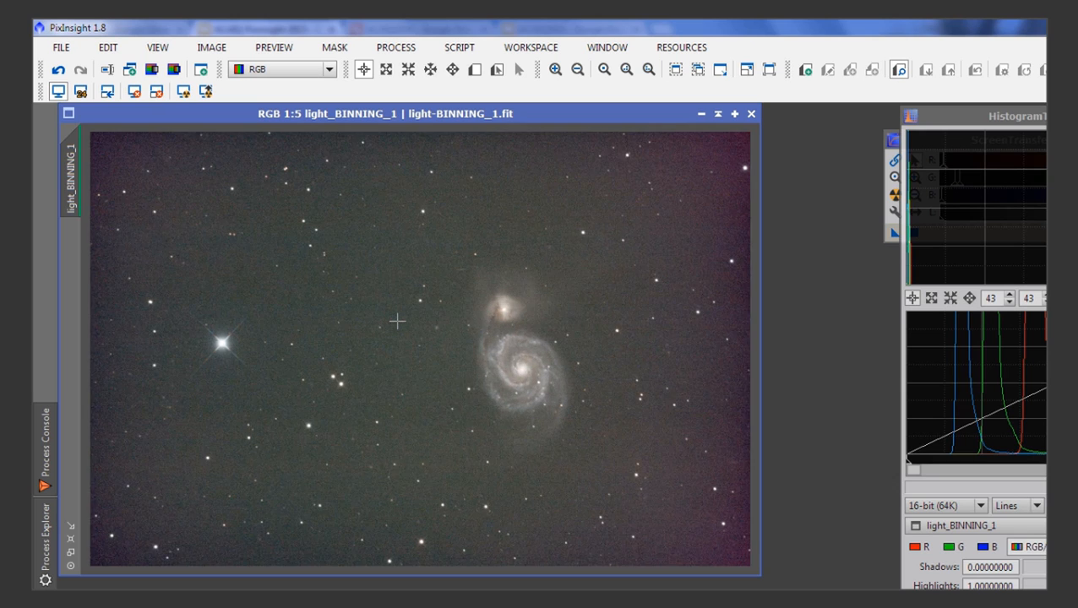
scroll(397, 321, "down", 2)
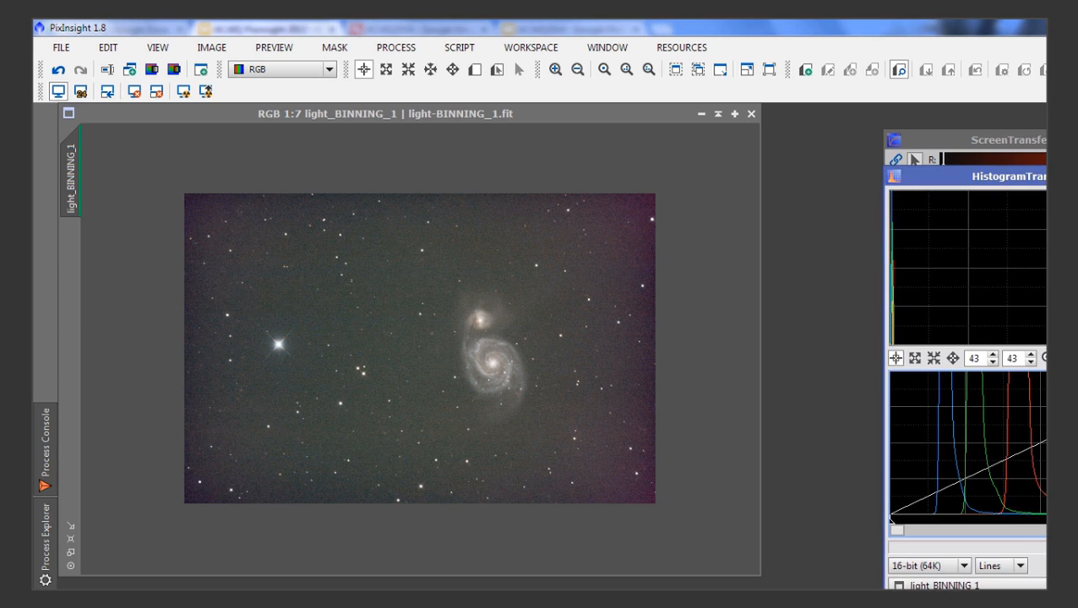
double_click(930, 176)
left_click_drag(929, 176, 1024, 516)
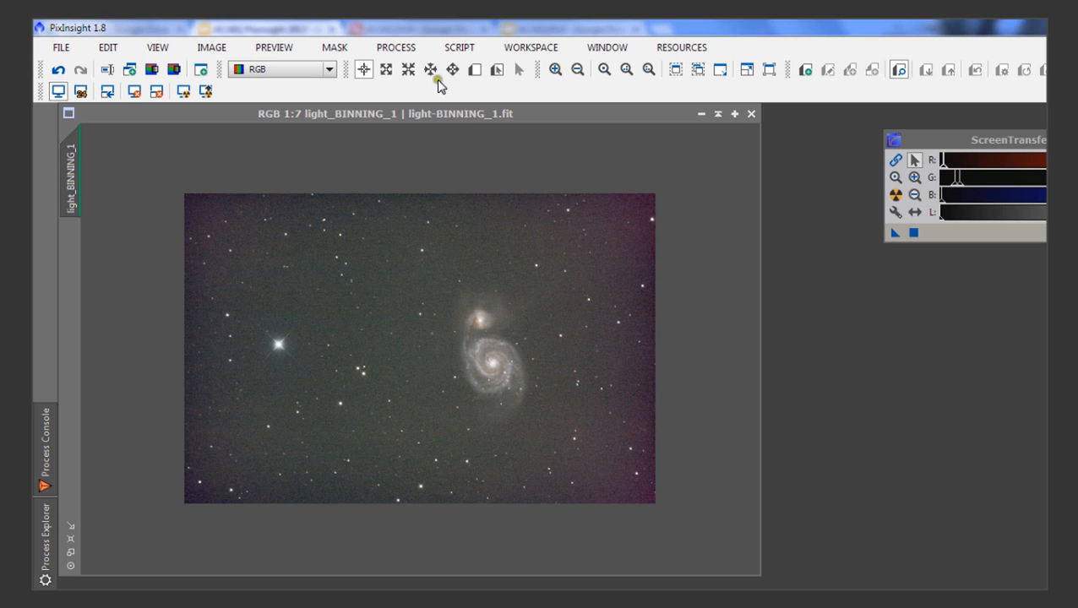
- Open the DynamicBackgroundExtraction process and set light_BINNING_1 as its target image
left_click(490, 113)
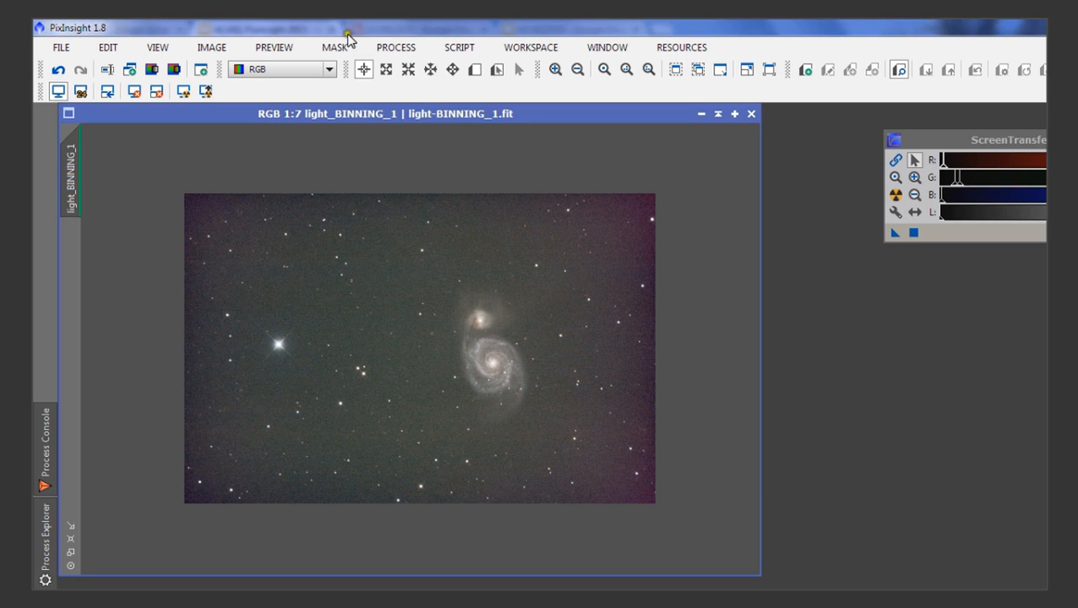
left_click(414, 47)
mouse_move(420, 74)
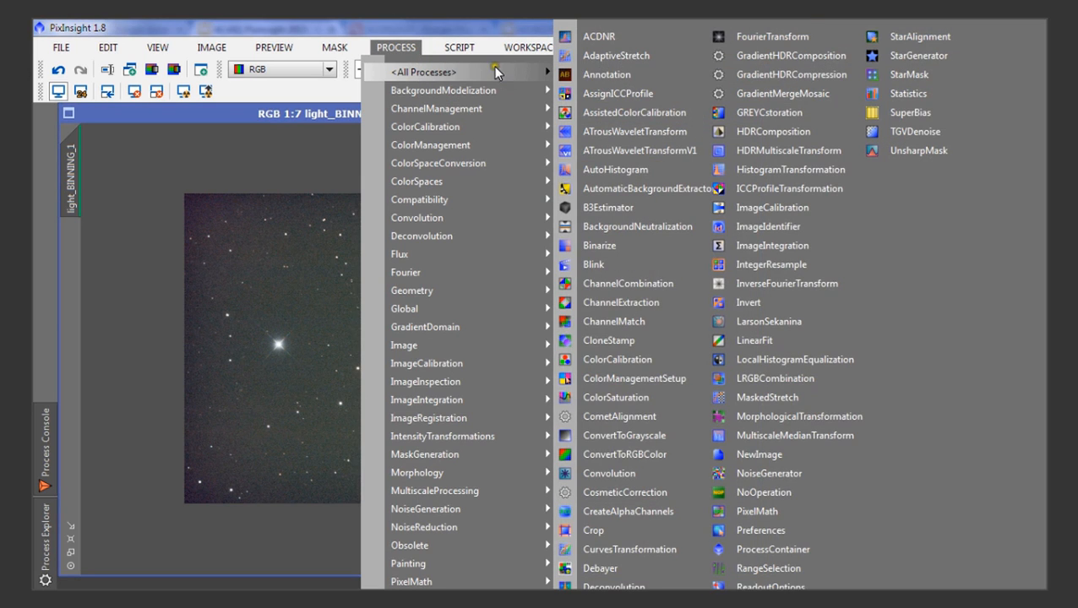
mouse_move(485, 90)
left_click(662, 118)
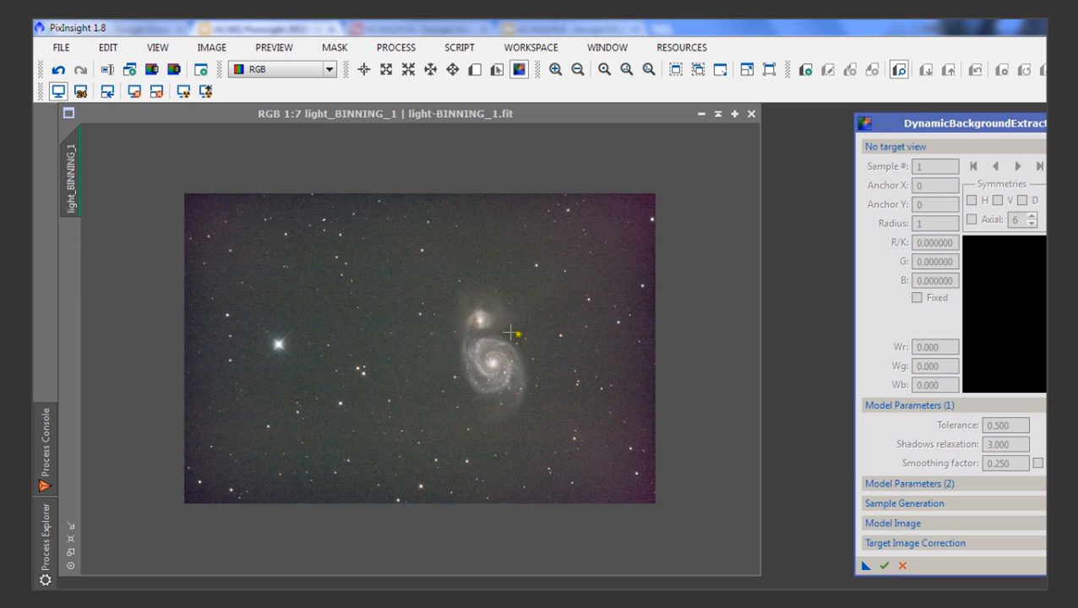
left_click(410, 346)
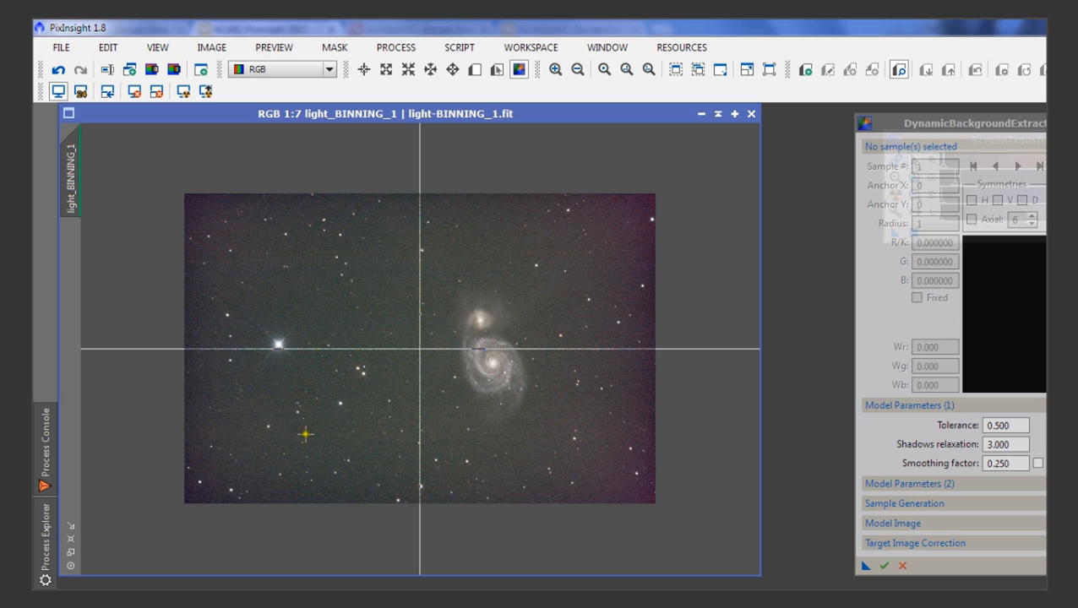
- Place a trial background sample in the dark sky below the bright star and clear it again
left_click_drag(305, 434, 377, 390)
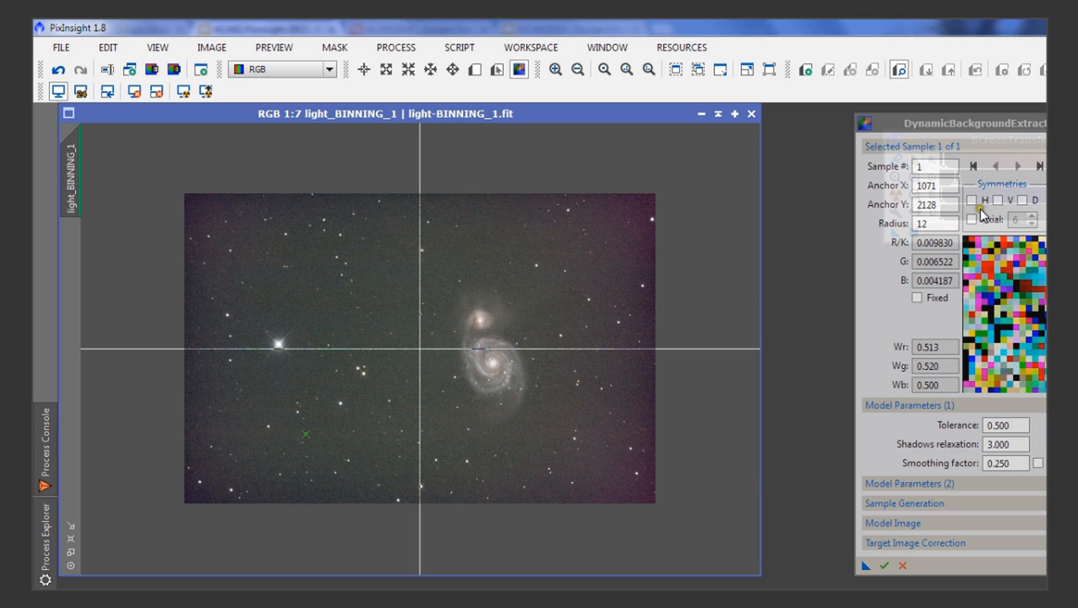
left_click(1073, 566)
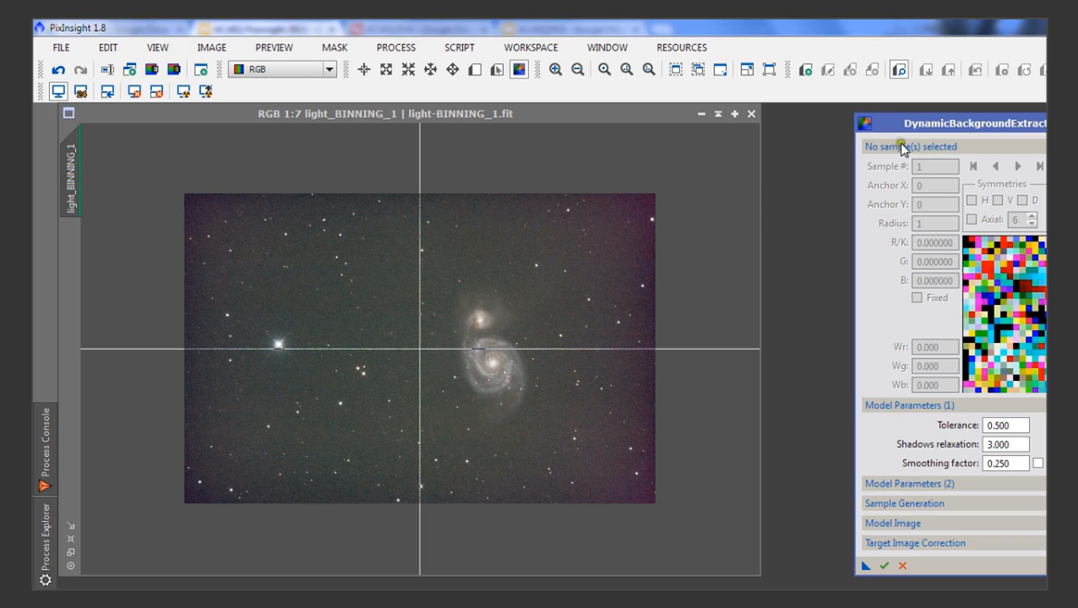
left_click(951, 123)
- Expand the sample generation settings and generate background samples with 10 per row and a default radius of 12
left_click(931, 503)
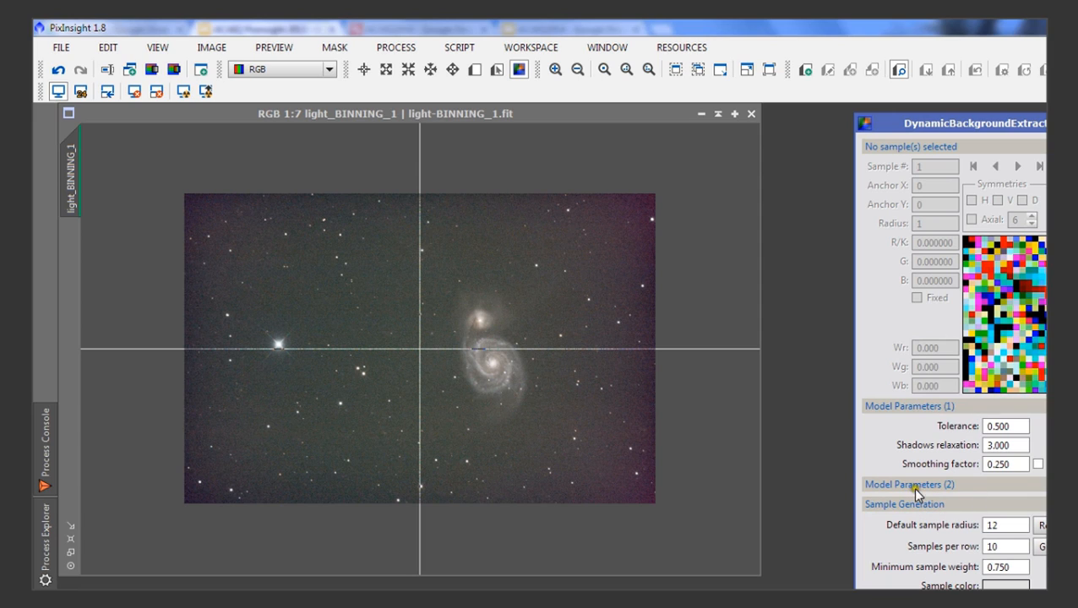
left_click(1003, 547)
left_click(1041, 546)
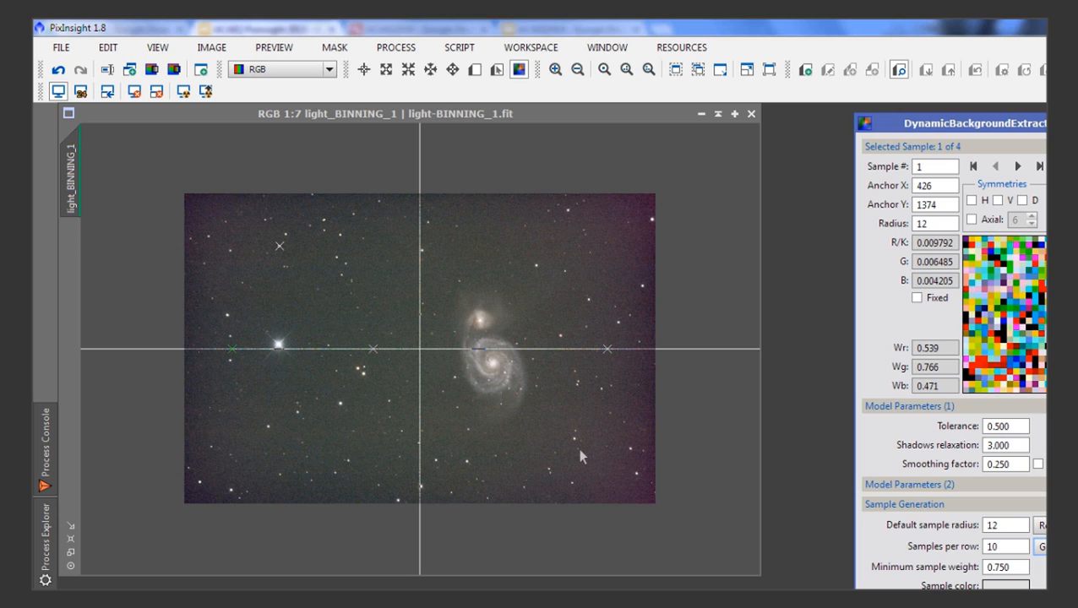
- Regenerate the background samples with the tolerance raised to 3 and run the background extraction on light_BINNING_1
left_click(1019, 427)
left_click_drag(1019, 426, 982, 426)
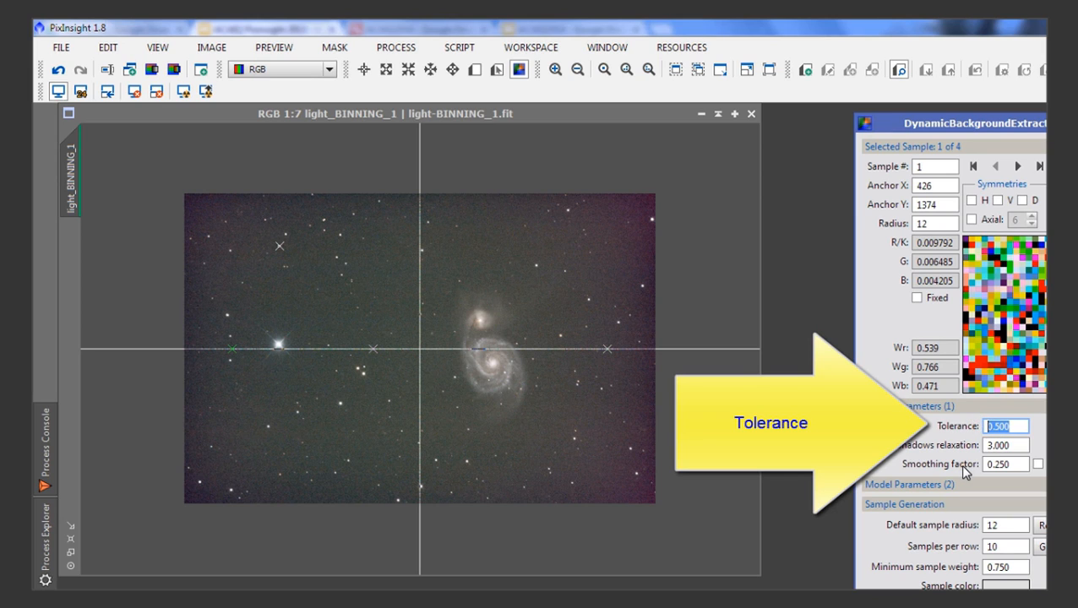
type("3")
key("Tab")
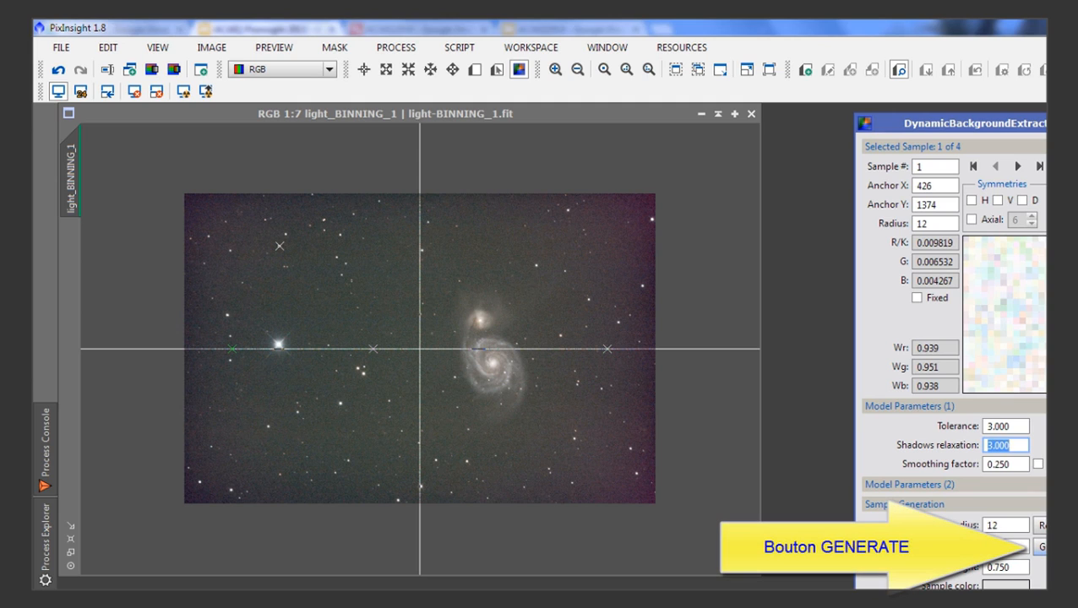
left_click(1039, 547)
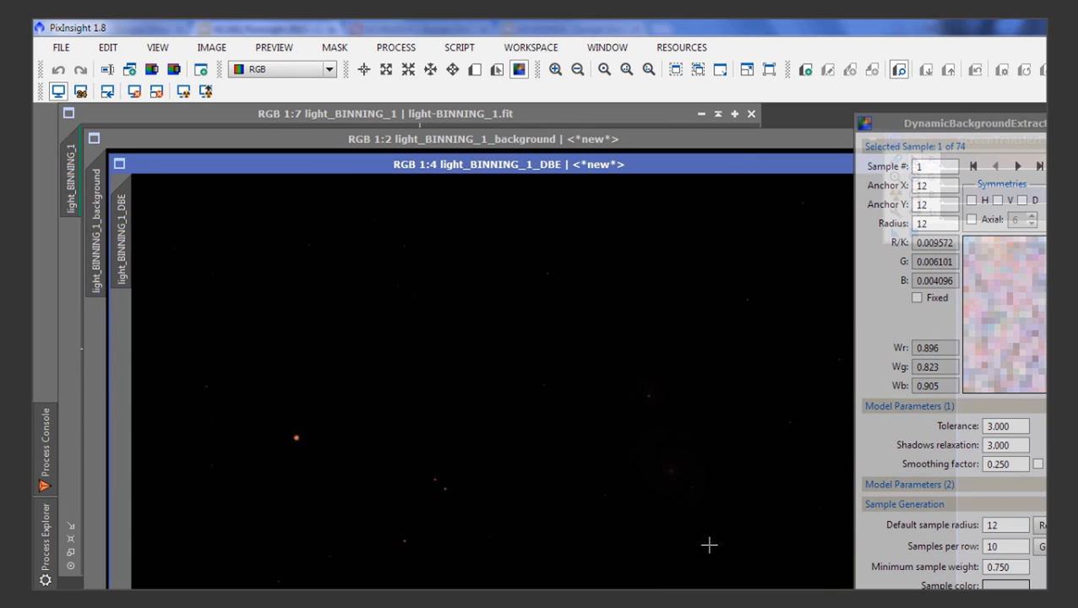
left_click(940, 122)
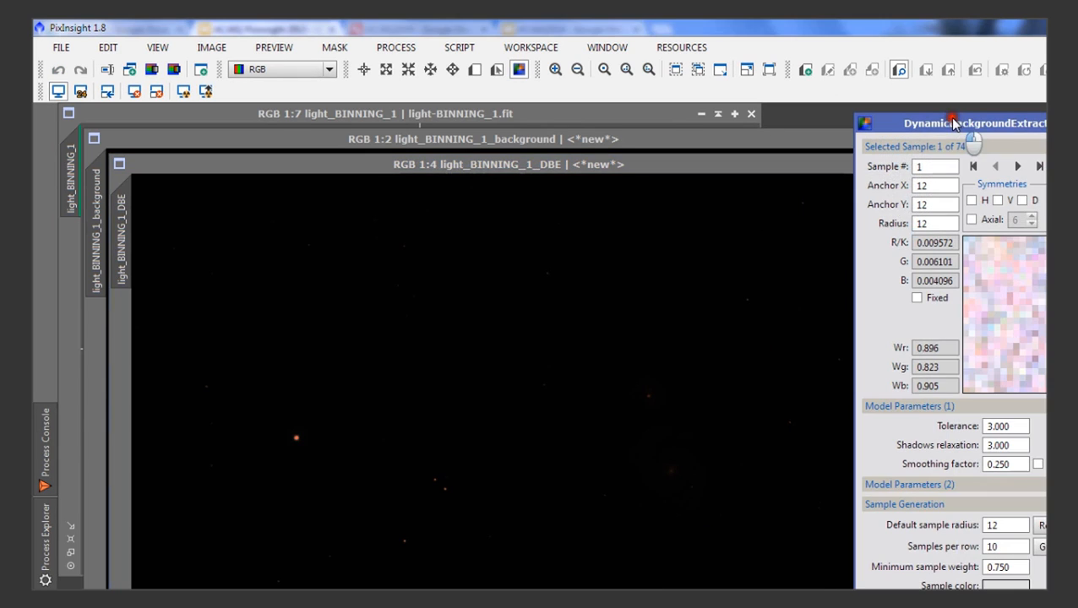
- Collapse the selected-sample settings and move the DynamicBackgroundExtraction dialog aside to uncover the extraction results
left_click(932, 149)
left_click(953, 147)
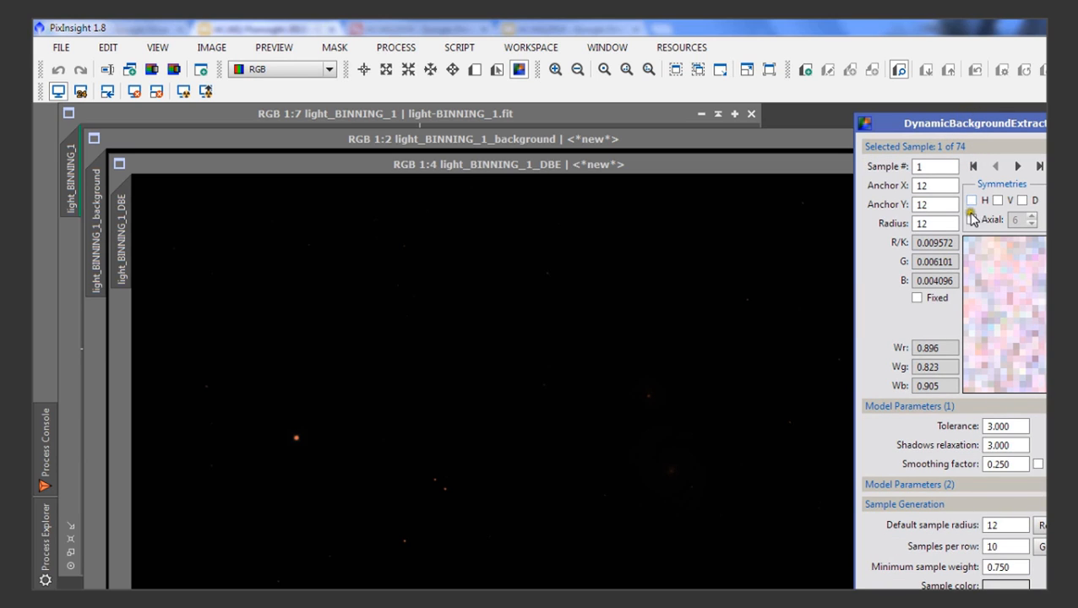
left_click(961, 147)
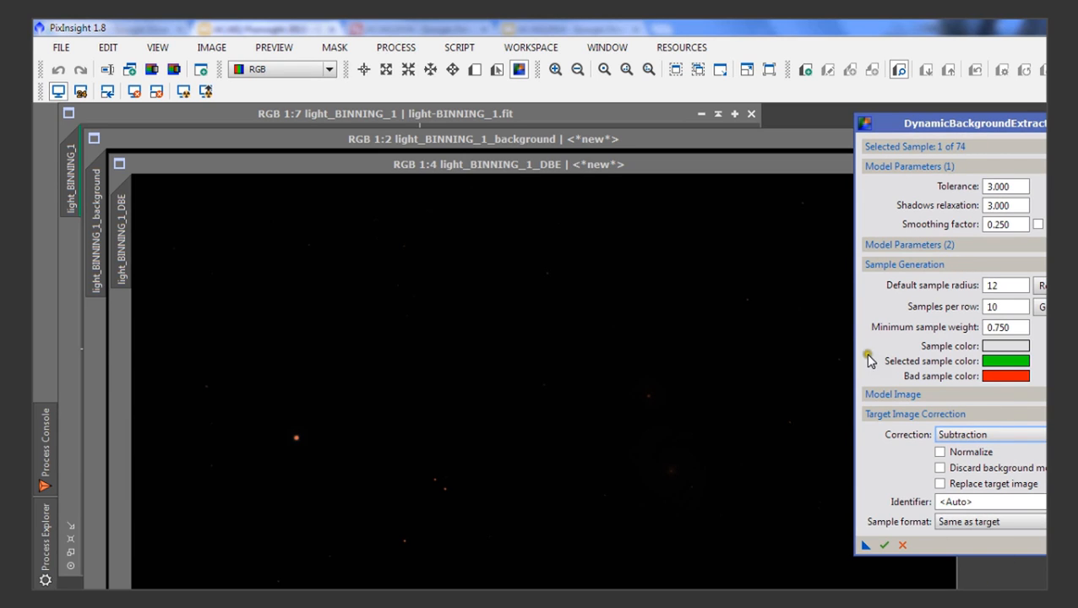
left_click_drag(895, 124, 1039, 163)
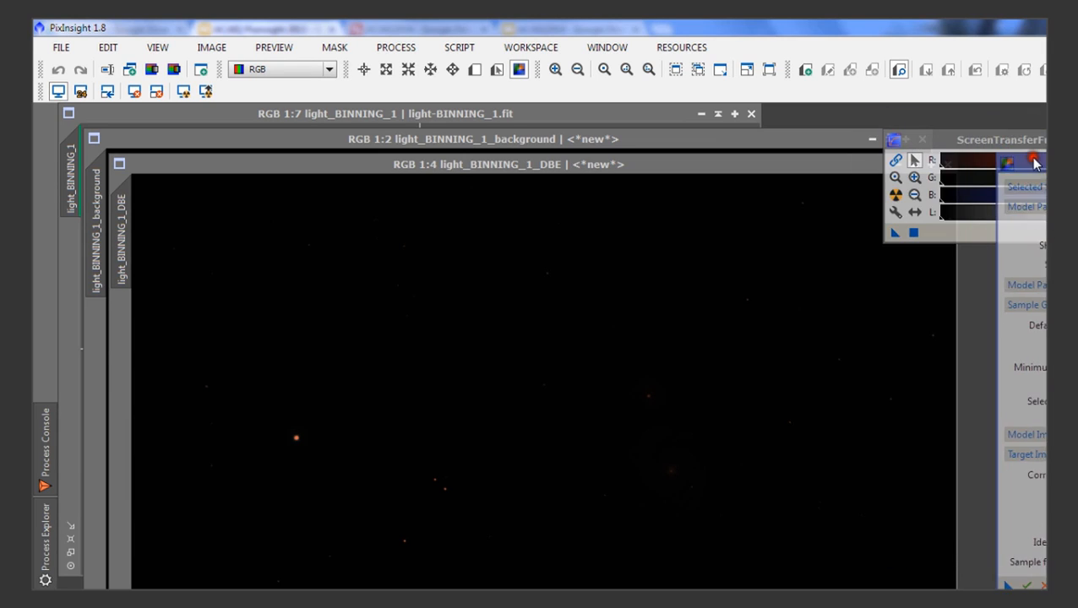
- Apply an automatic screen stretch to the extracted background model and to the corrected light_BINNING_1_DBE image to inspect both
left_click(628, 144)
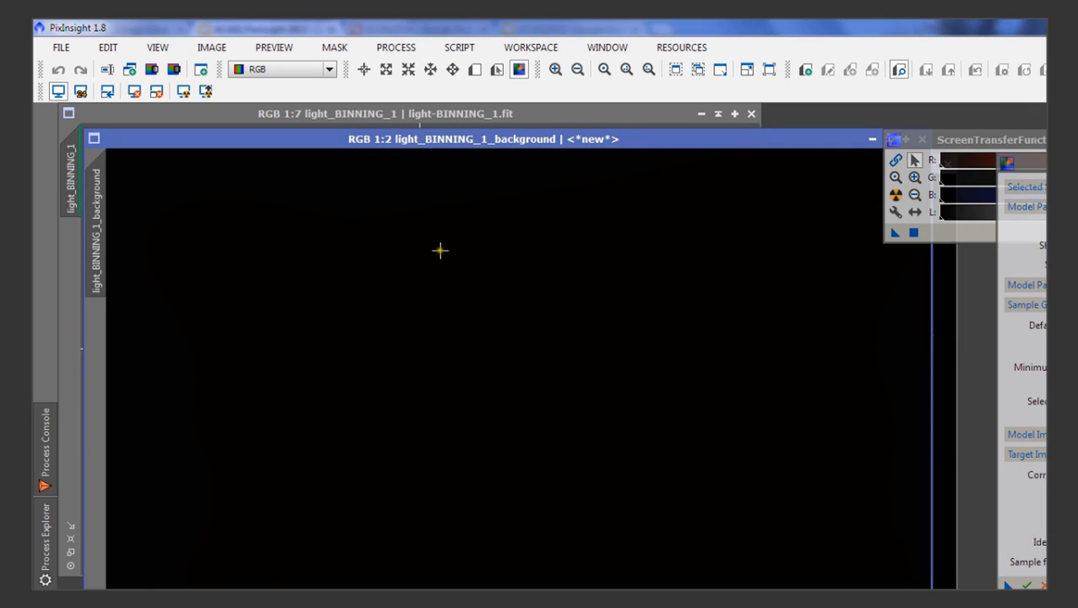
left_click(988, 146)
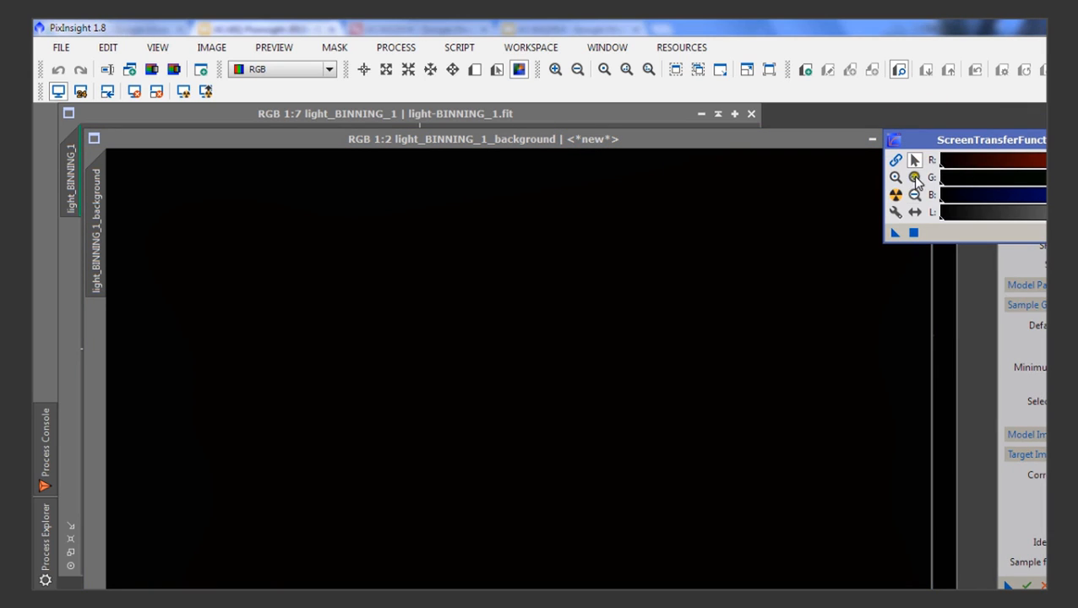
left_click(895, 197)
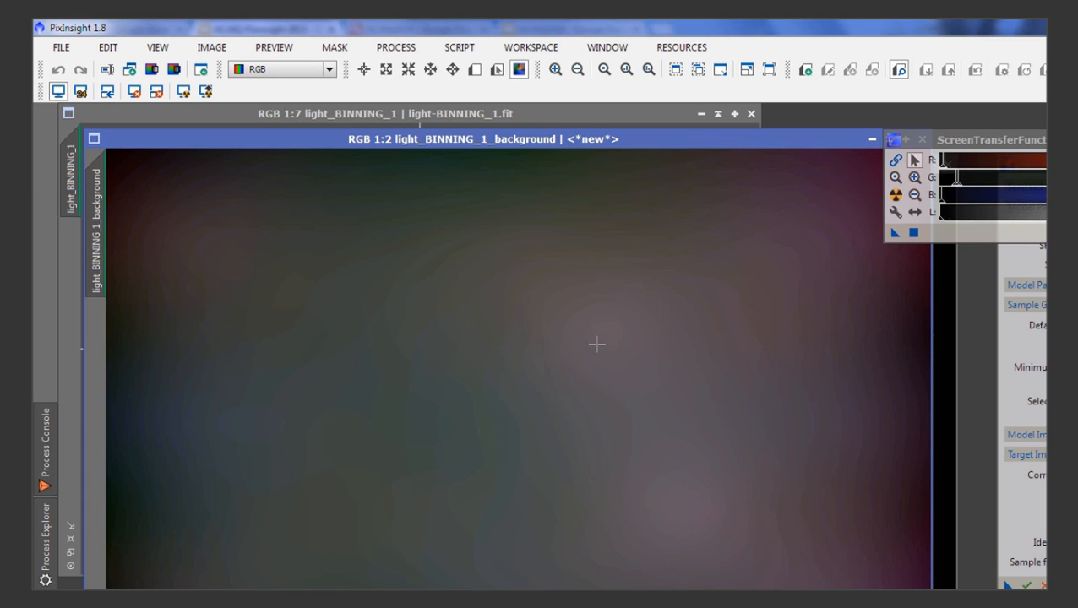
left_click(578, 143)
left_click_drag(577, 144, 606, 399)
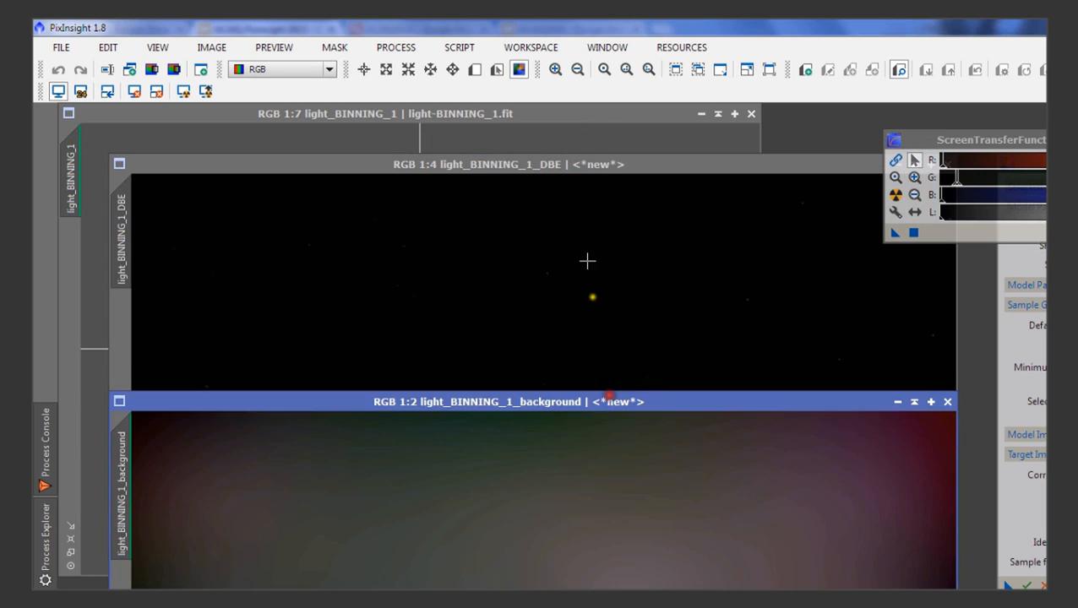
left_click(583, 166)
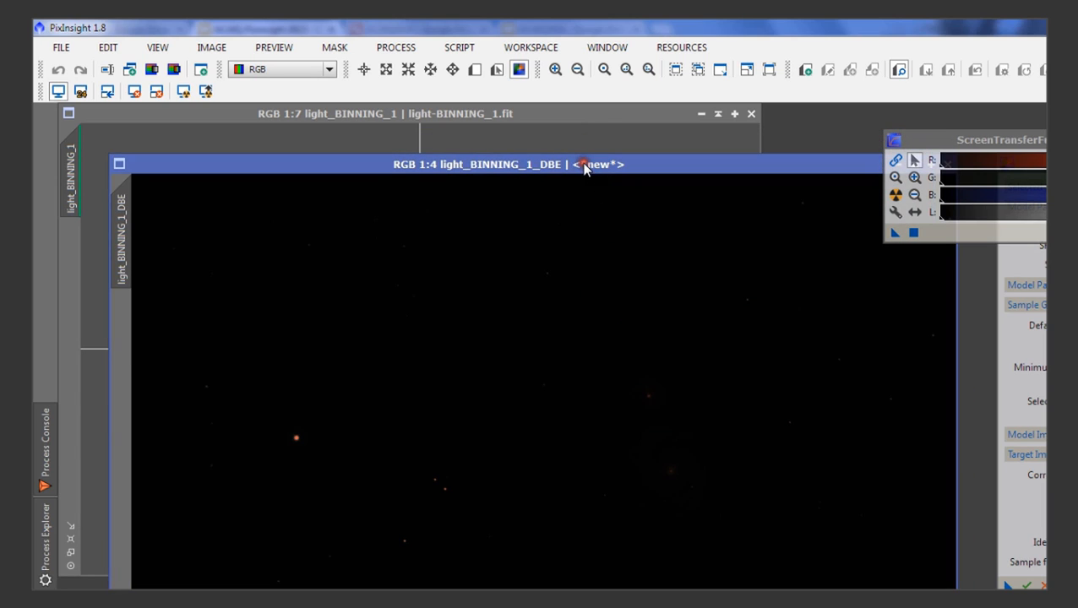
left_click(896, 195)
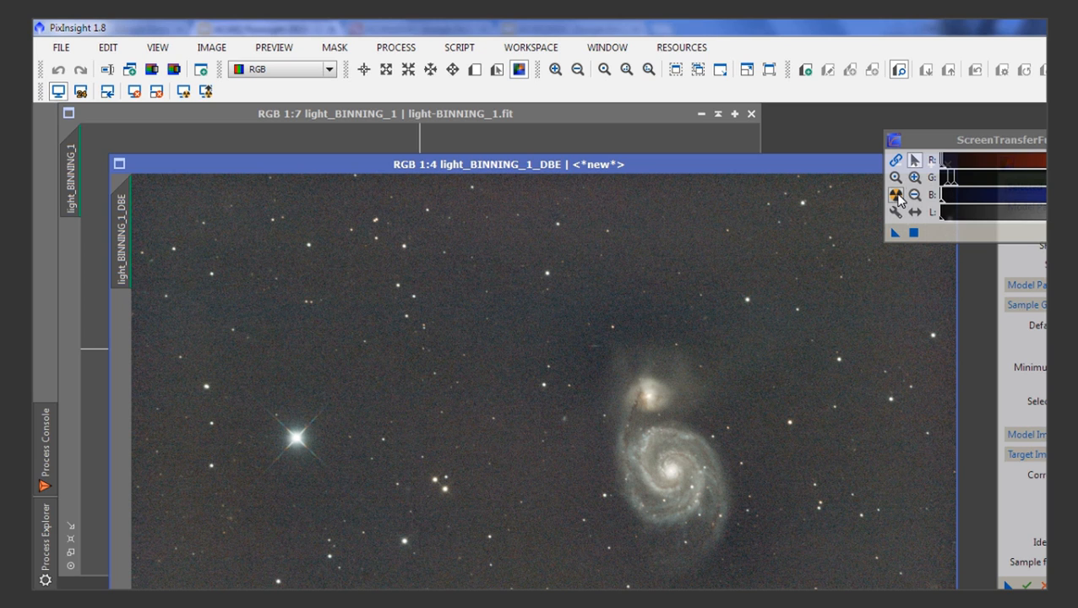
- Close the light_BINNING_1_DBE and light_BINNING_1_background images, leaving only the original light_BINNING_1 open
left_click_drag(780, 166, 676, 163)
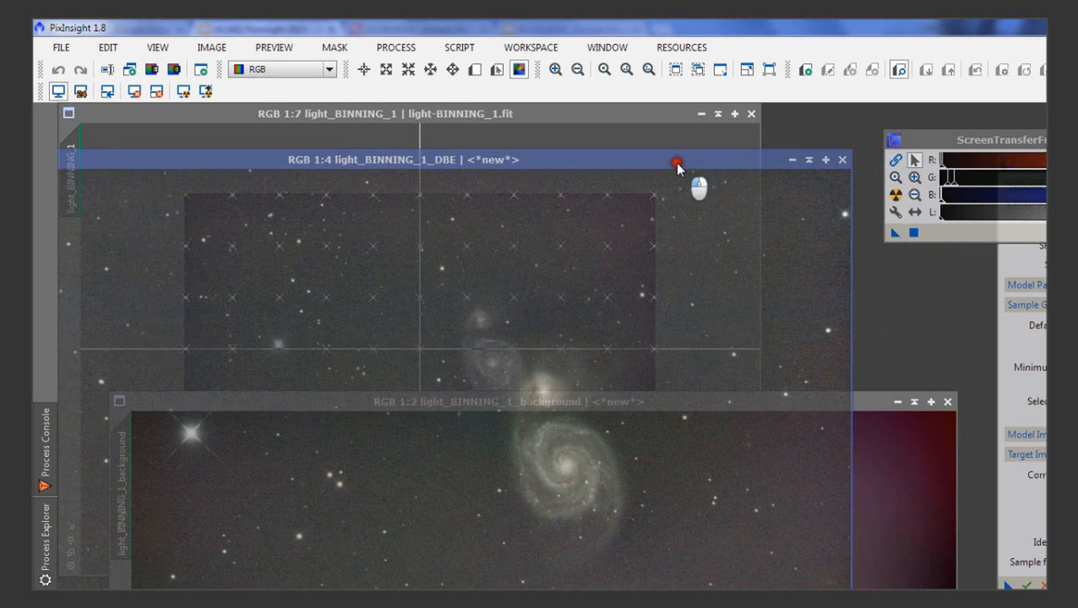
left_click(842, 159)
left_click_drag(872, 407, 826, 353)
left_click(893, 350)
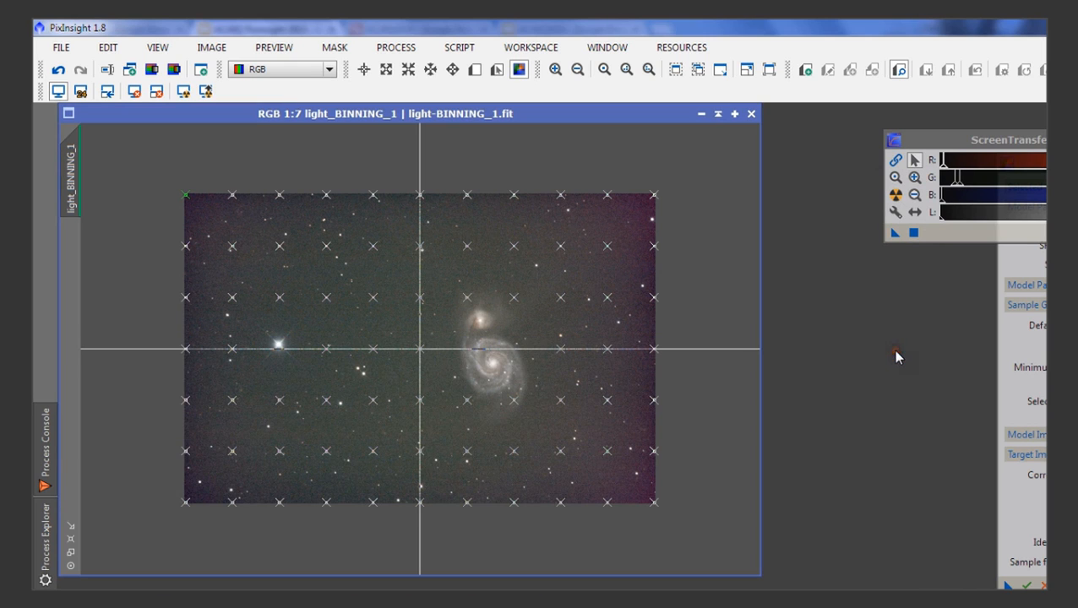
- Move the two background samples at the lower edge of the spiral galaxy outward into dark sky
scroll(524, 390, "up", 3)
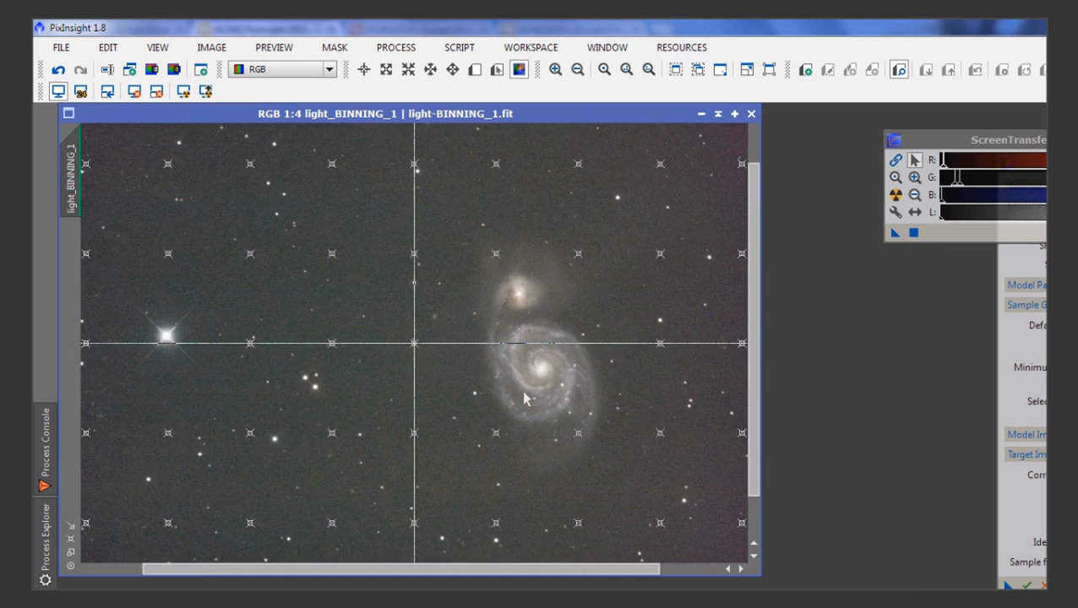
scroll(524, 399, "up", 1)
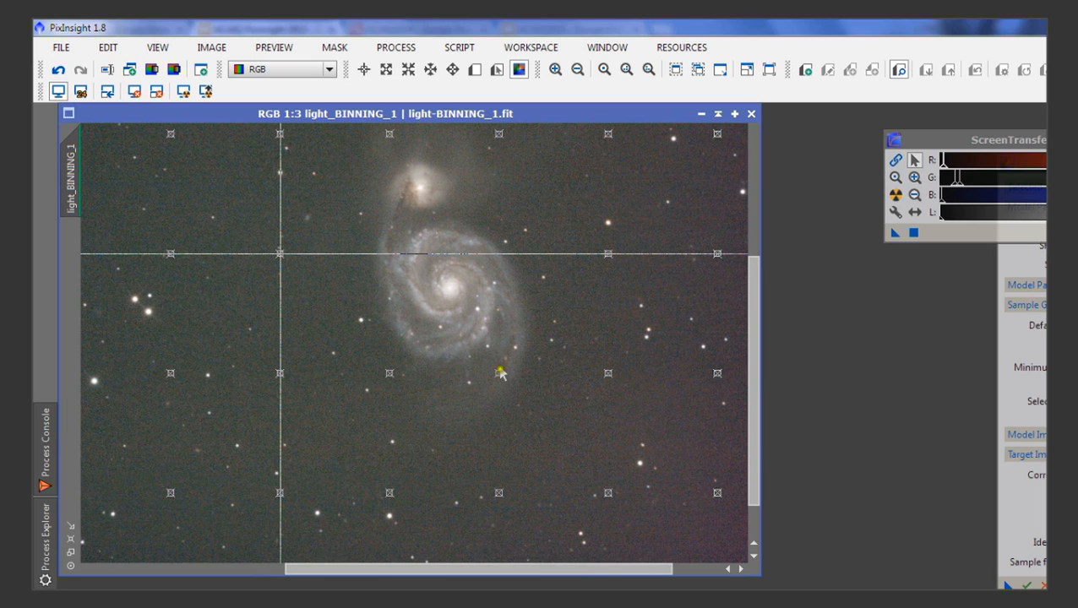
left_click_drag(500, 374, 564, 445)
left_click(389, 374)
mouse_move(390, 376)
left_mouse_down()
mouse_move(362, 381)
mouse_move(315, 422)
left_mouse_up()
- Move the two background samples on either side above the companion galaxy outward, away from its halo
left_click_drag(491, 241, 508, 275)
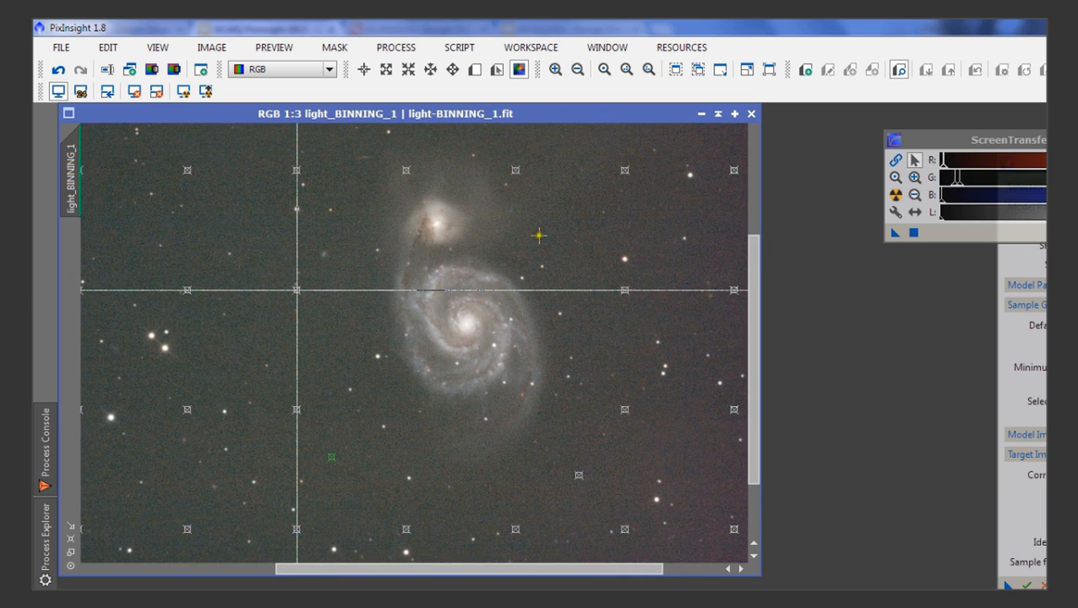
left_click_drag(530, 235, 563, 394)
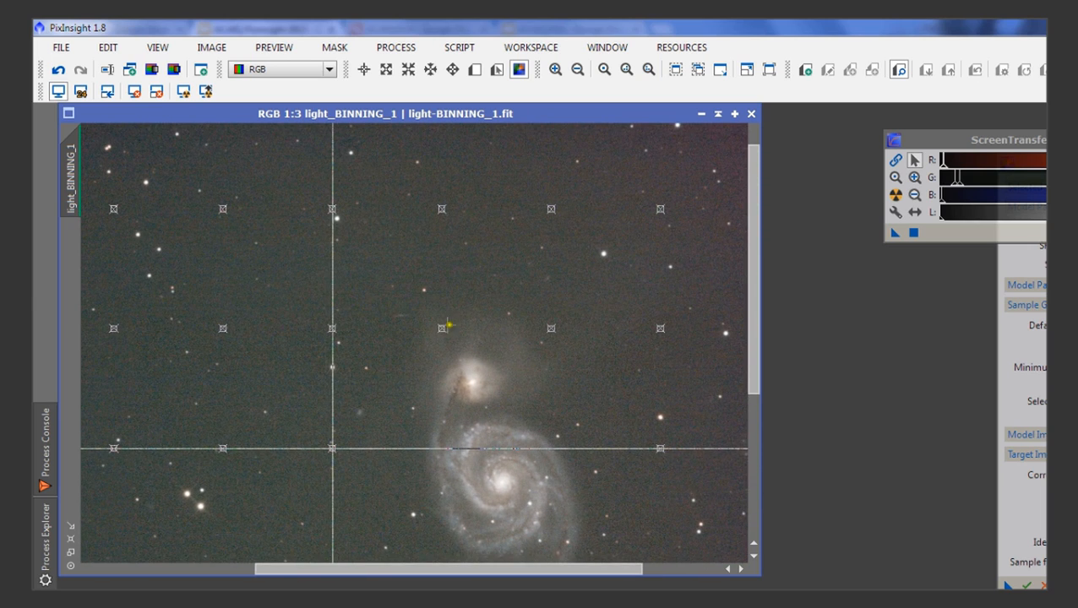
mouse_move(441, 328)
left_mouse_down()
mouse_move(411, 269)
mouse_move(377, 239)
left_mouse_up()
mouse_move(547, 334)
left_mouse_down()
mouse_move(642, 298)
mouse_move(606, 326)
mouse_move(610, 339)
left_mouse_up()
key("ctrl+plus")
scroll(613, 341, "down", 4)
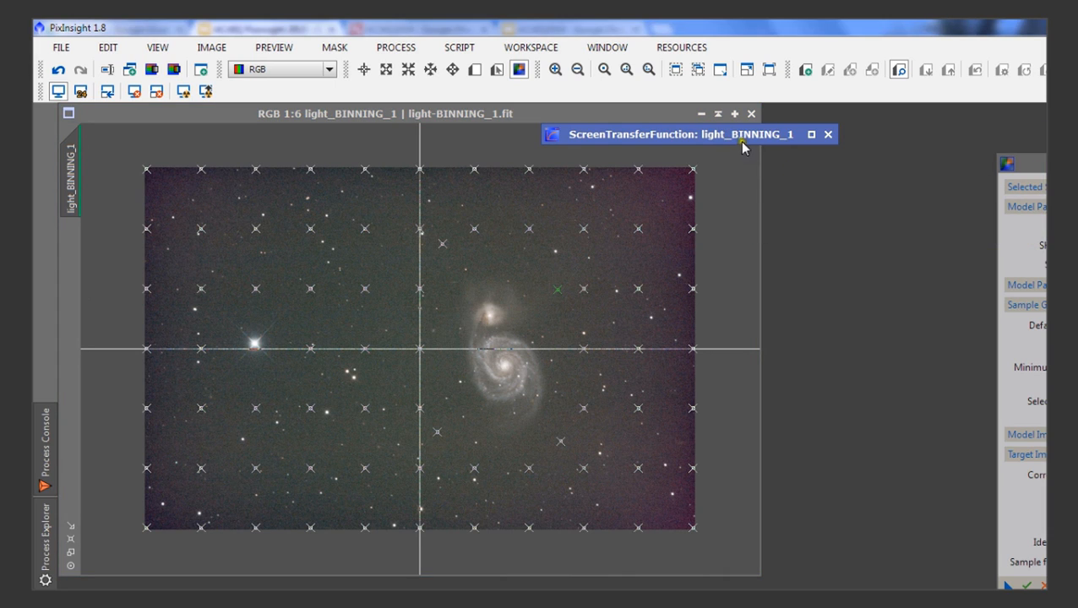
- Expand the selected-sample details and inspect the background samples down the first columns of the grid for stars
left_click_drag(744, 134, 1044, 135)
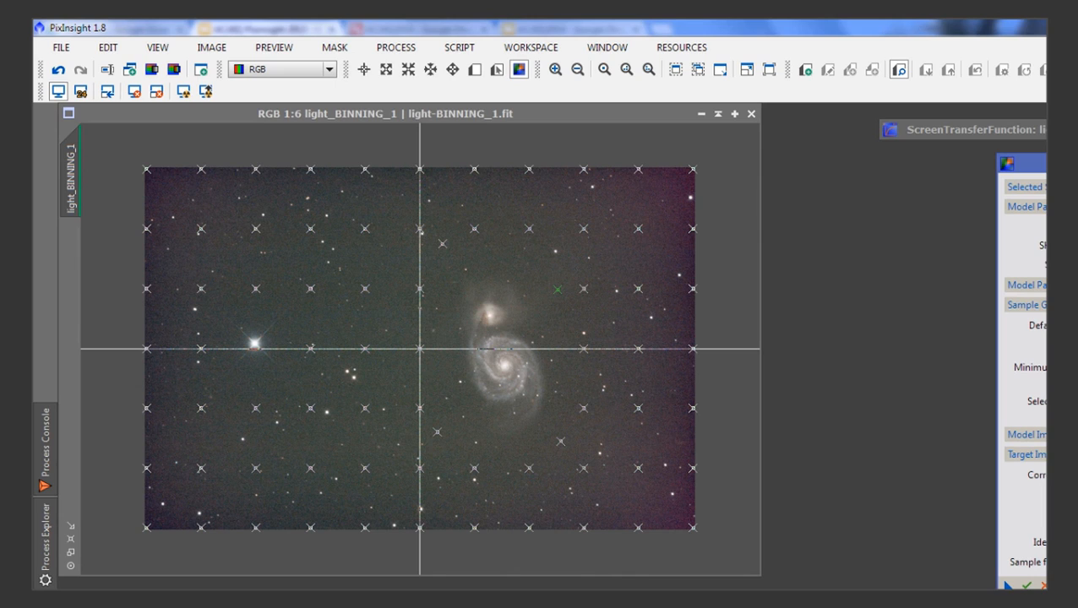
left_click(1026, 187)
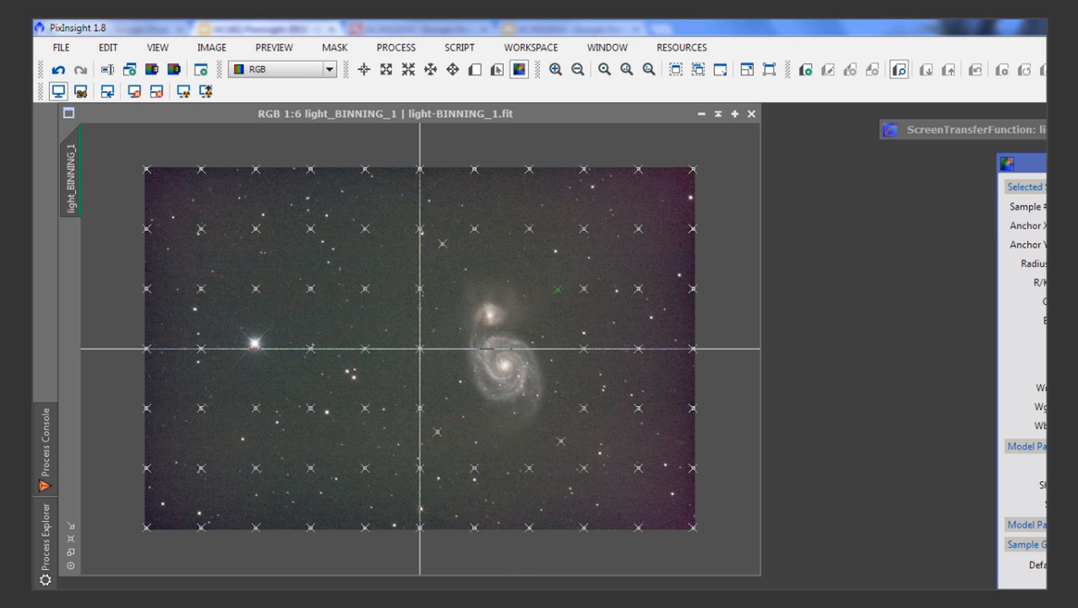
left_click(146, 168)
left_click(147, 229)
left_click(146, 289)
left_click(146, 349)
left_click(146, 408)
left_click(146, 468)
left_click(147, 528)
left_click(201, 169)
left_click(201, 229)
left_click(201, 289)
- Step through the remaining background samples one by one, examining each preview for stars
key("Right")
key("Right")
key("Right")
key("Right")
key("Right")
key("Right")
key("Right")
key("Right")
key("Right")
key("Right")
key("Right")
key("Right")
key("Right")
key("Right")
key("Right")
key("Right")
key("Right")
key("Right")
key("Right")
key("Right")
key("Left")
key("Left")
key("Left")
key("Right")
- Nudge the background sample in the third row and fifth column slightly off its grid position
left_click(364, 291)
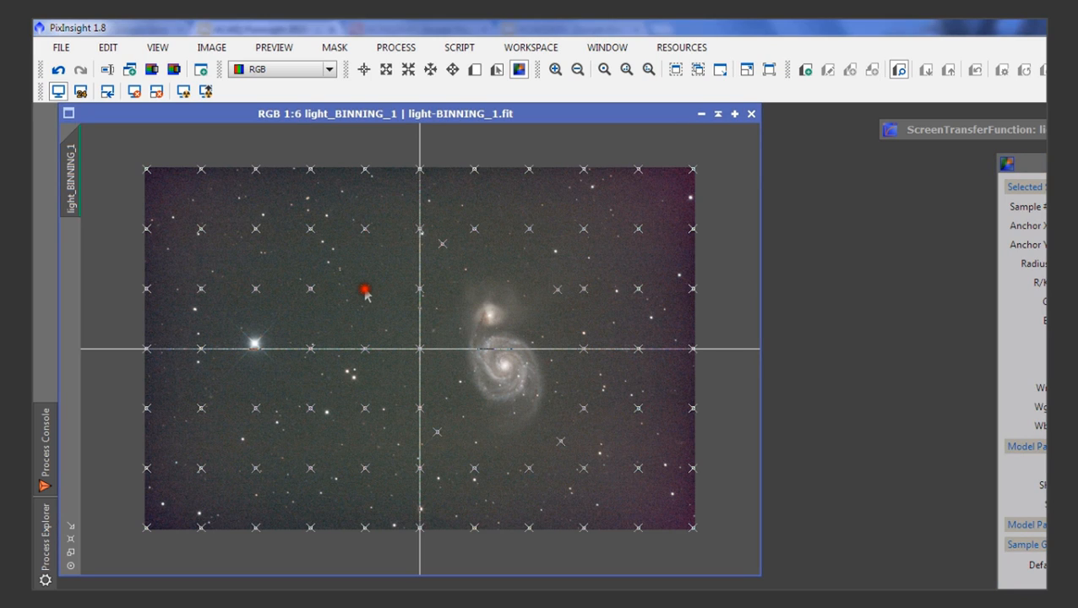
left_click_drag(368, 296, 366, 292)
left_click(557, 371)
- Place two samples on the small group of bright stars between the brightest star and the galaxy
scroll(338, 398, "up", 4)
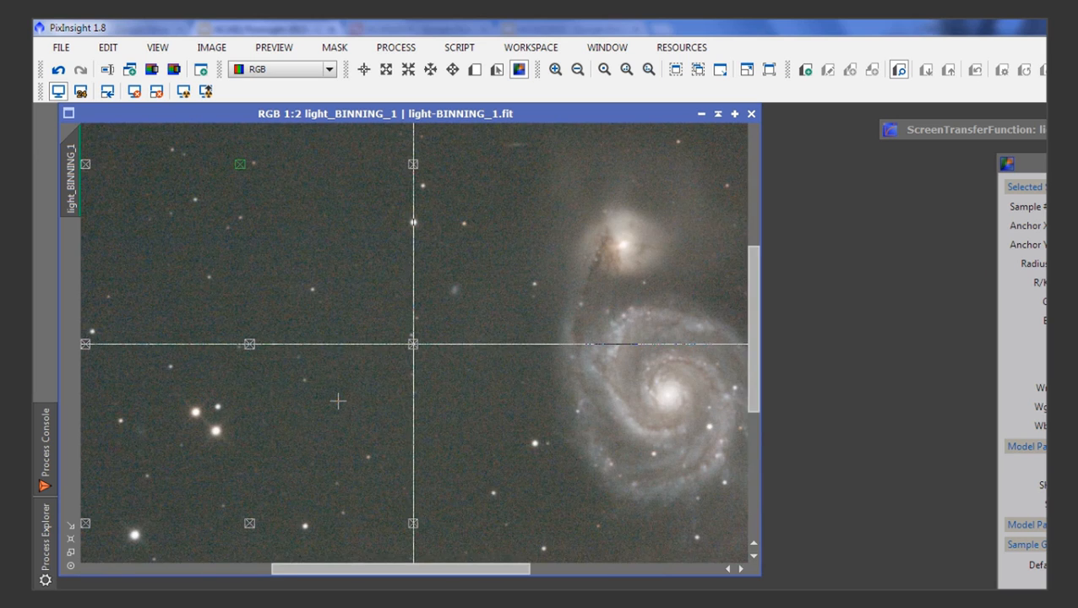
left_click_drag(312, 418, 386, 369)
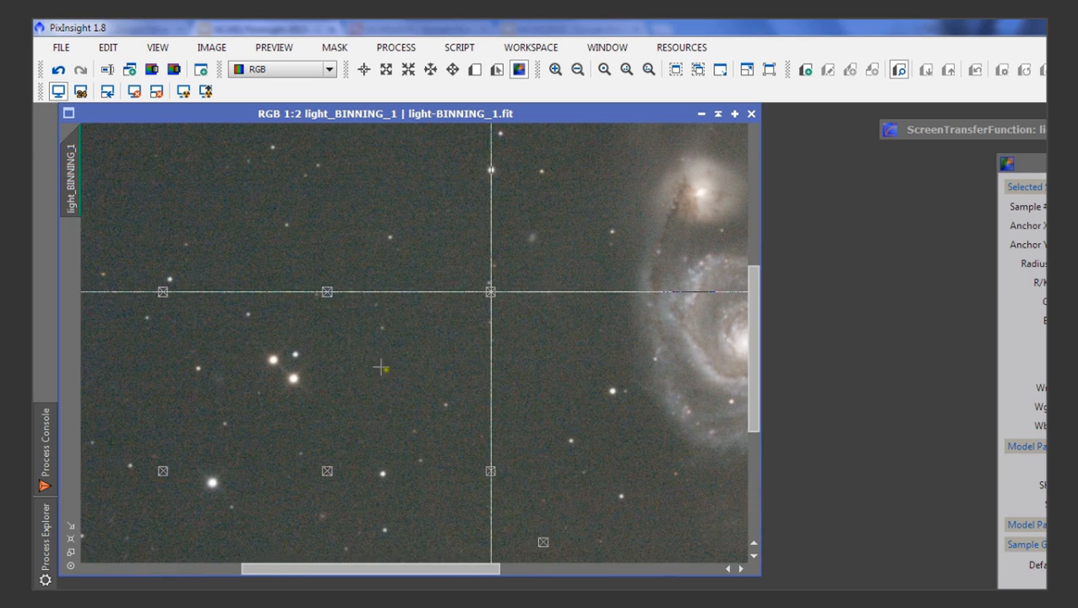
left_click(296, 354)
left_click(294, 379)
scroll(433, 383, "down", 3)
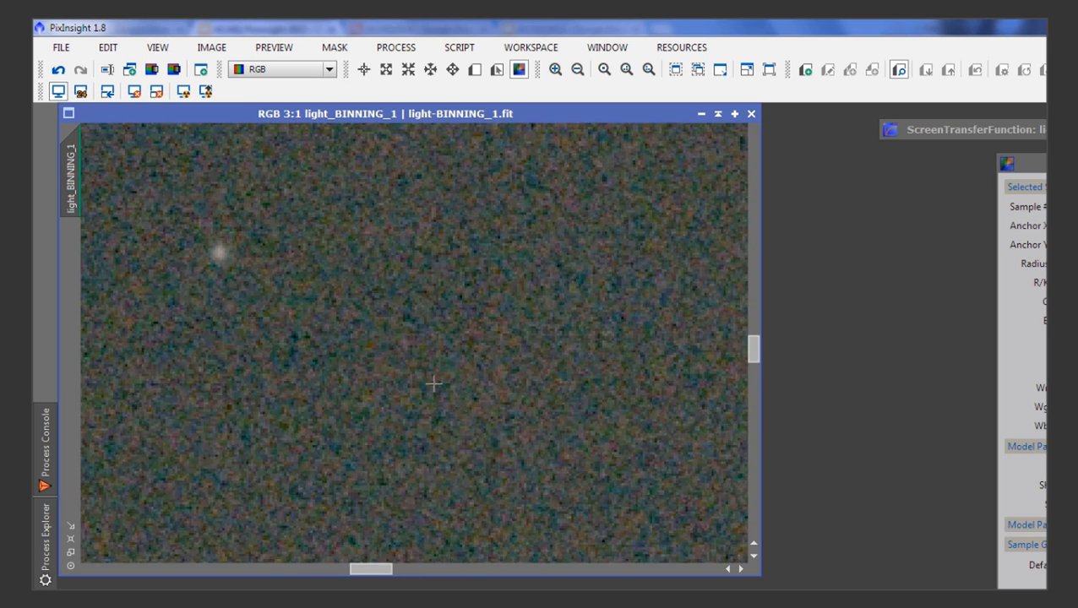
scroll(434, 383, "up", 5)
scroll(433, 384, "up", 4)
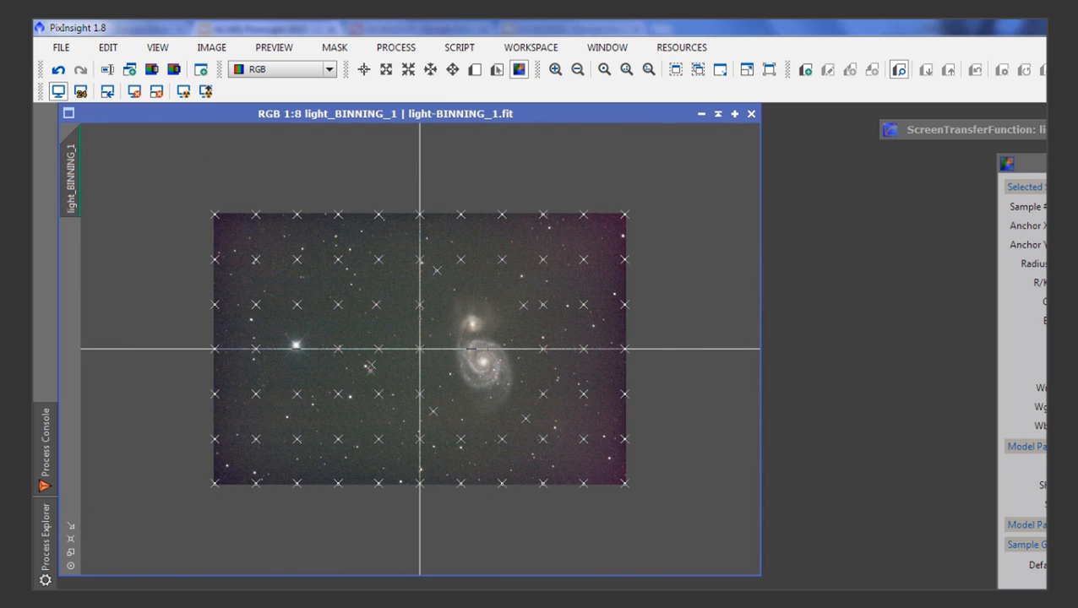
- Collapse the selected-sample details and run the background extraction again on light_BINNING_1 with the adjusted samples
left_click(1024, 187)
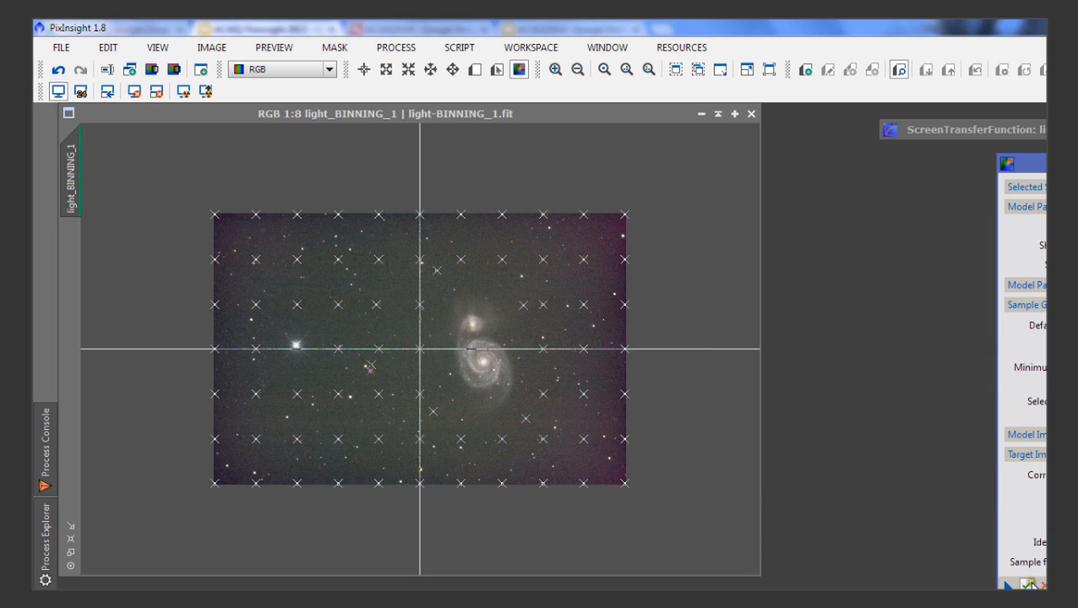
left_click_drag(1026, 583, 613, 465)
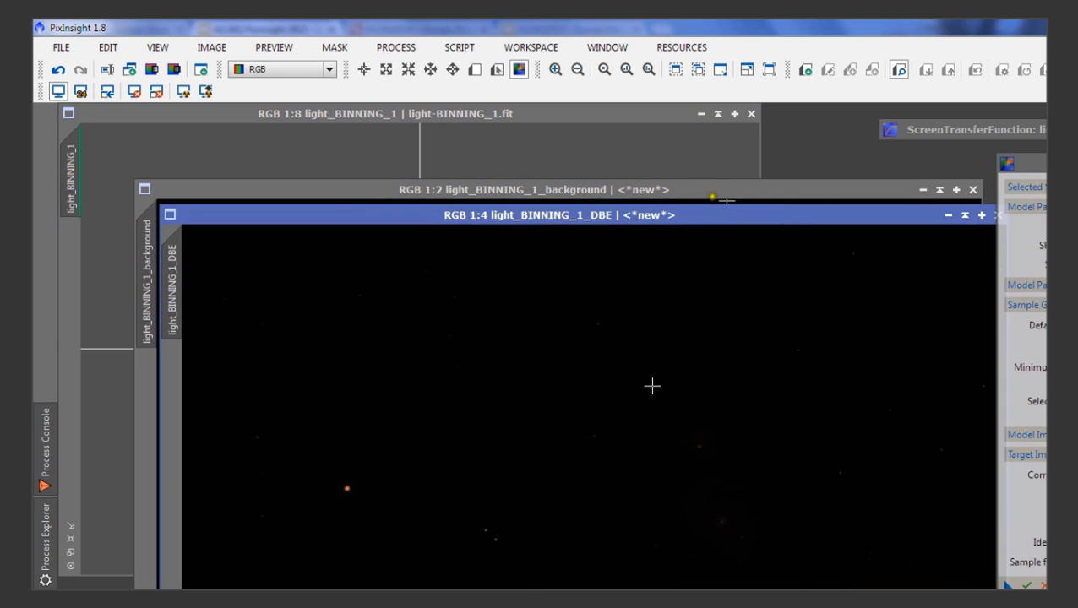
left_click_drag(782, 207, 742, 211)
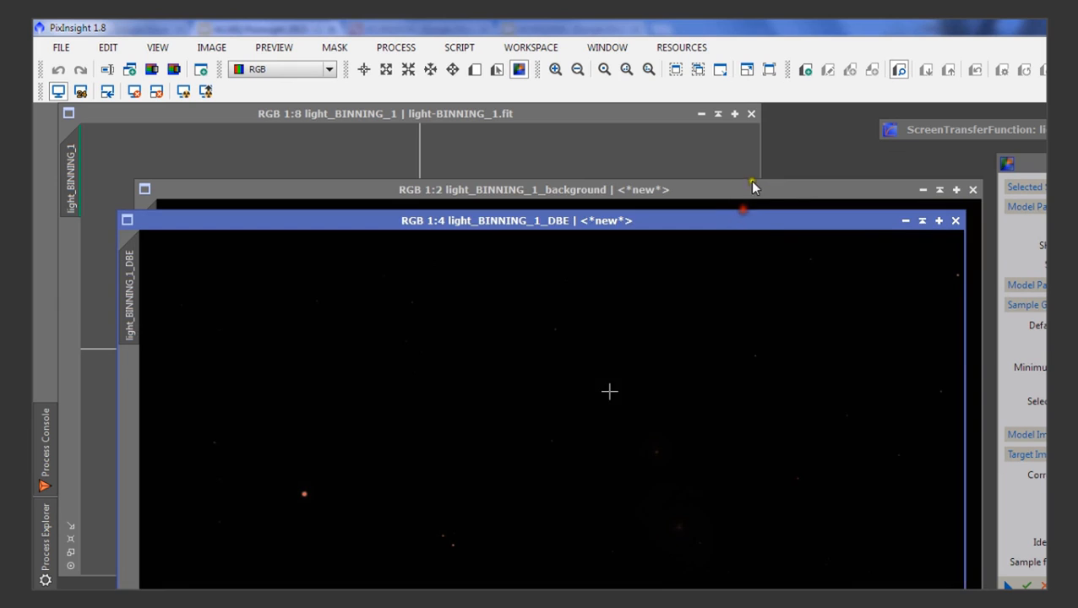
- Apply an automatic screen stretch to the new background model to inspect it, and close that image
left_click(751, 182)
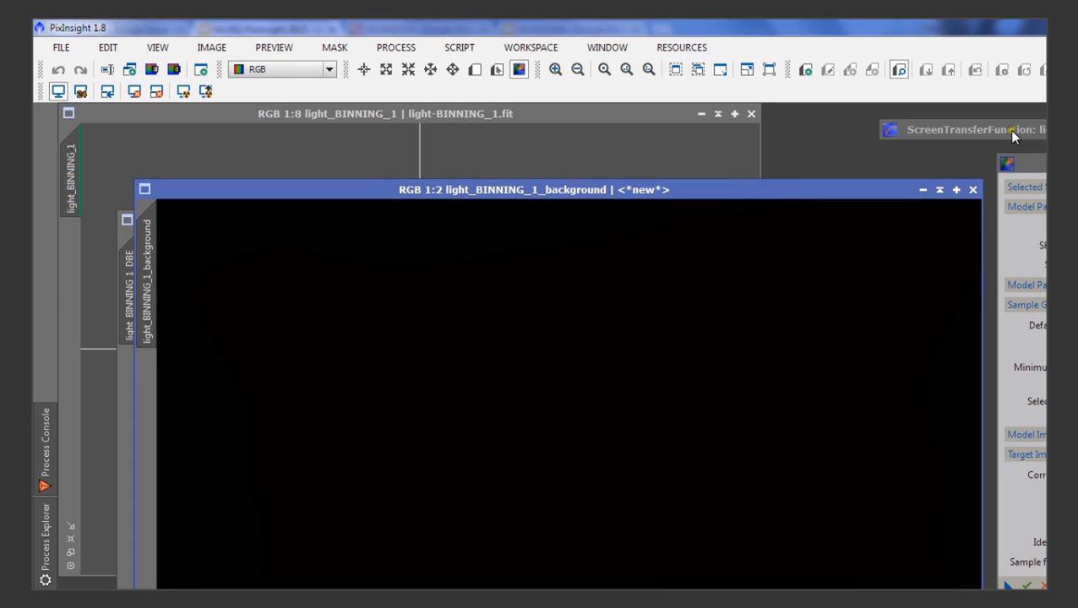
left_click(929, 129)
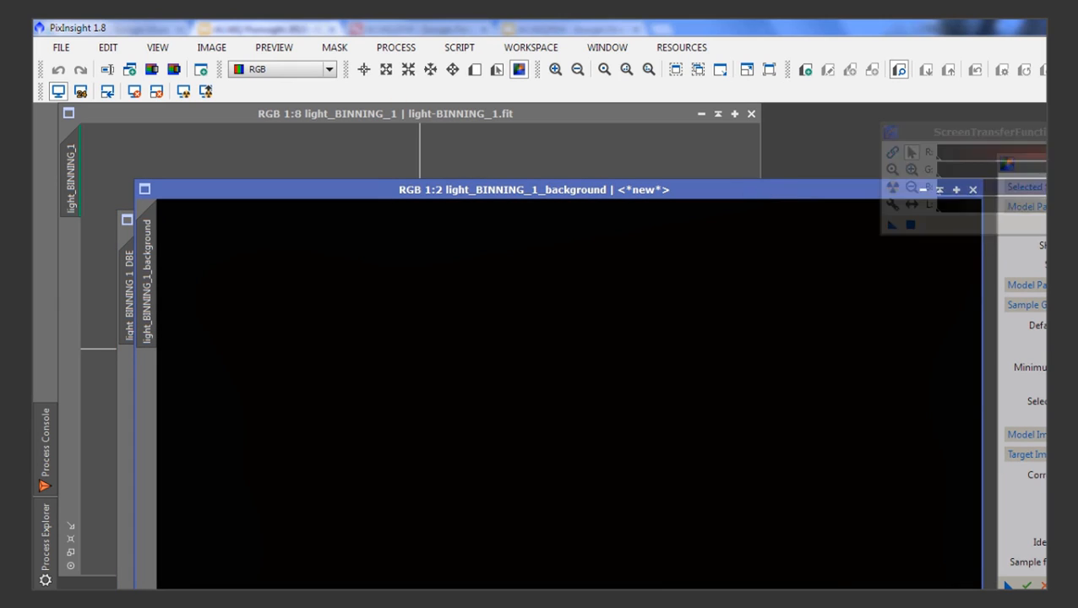
left_click(896, 194)
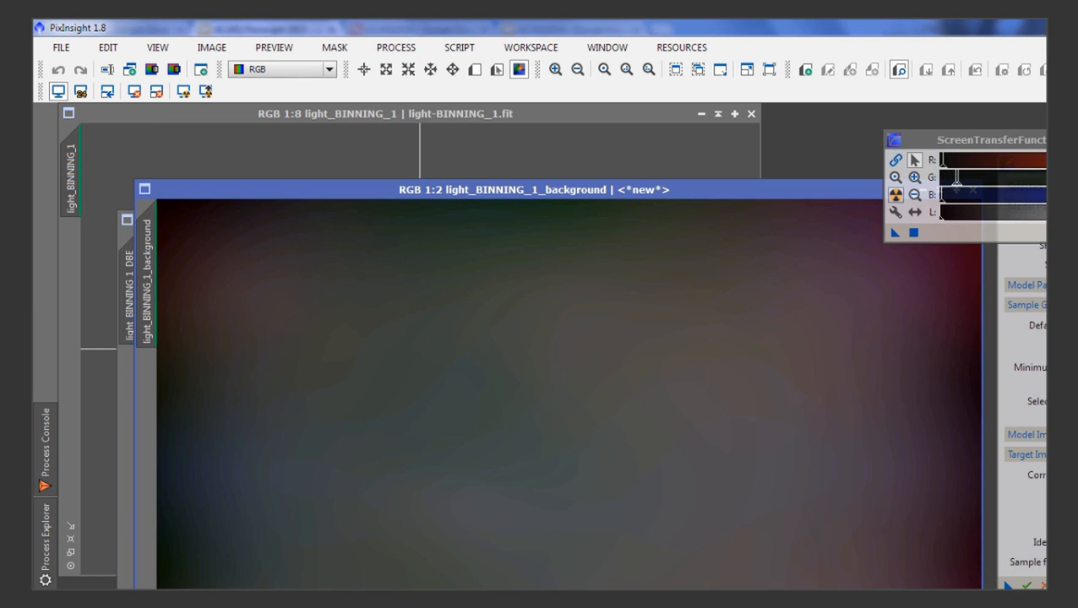
left_click_drag(848, 191, 772, 191)
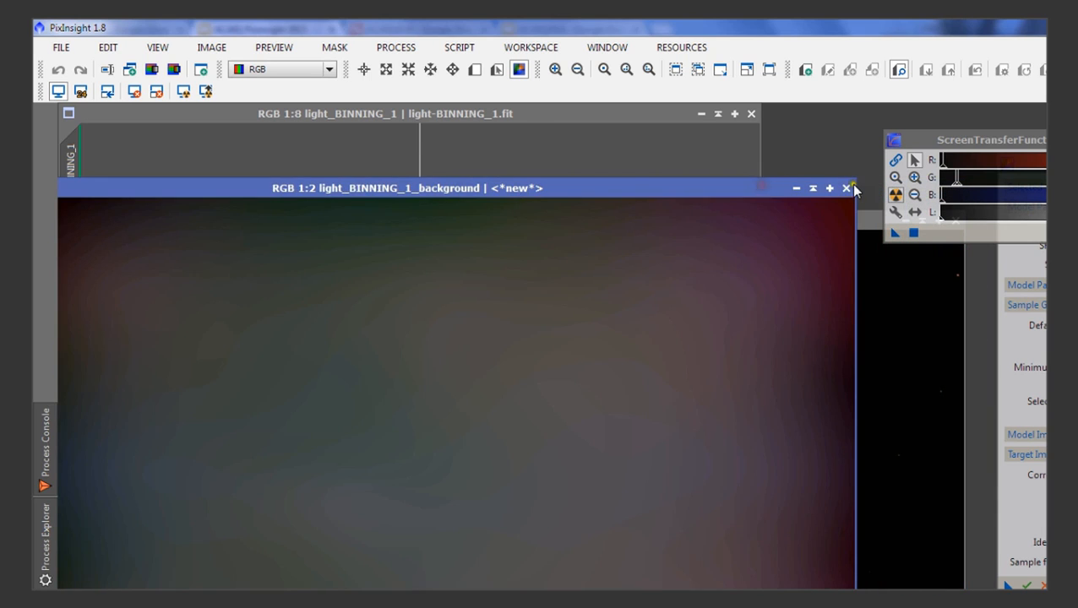
left_click(847, 189)
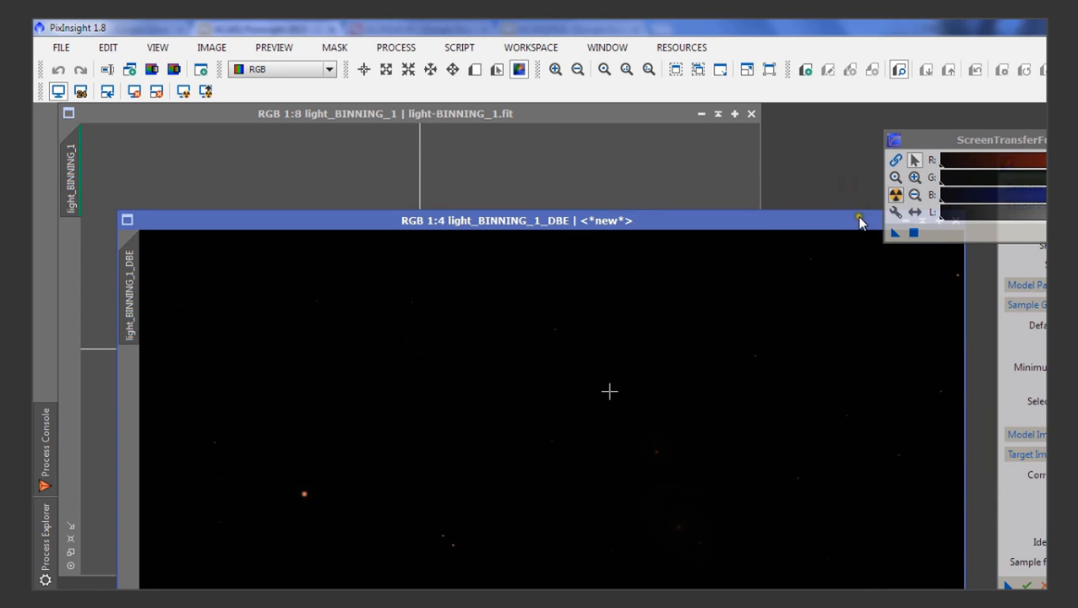
- Apply an automatic screen stretch to the new light_BINNING_1_DBE image and examine its Blue channel up close
left_click_drag(858, 221, 845, 195)
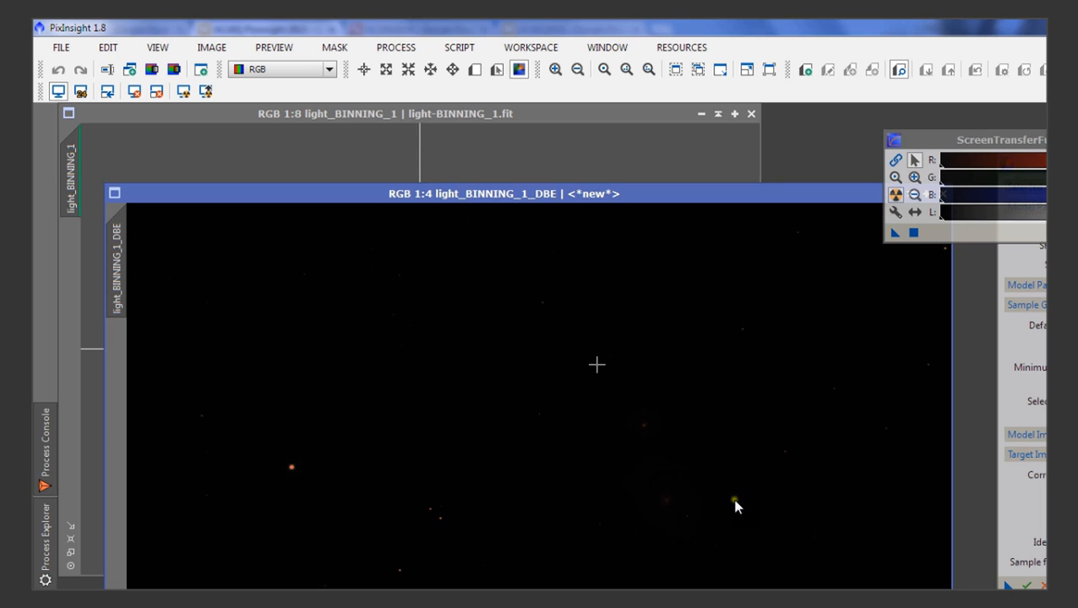
key("ctrl+a")
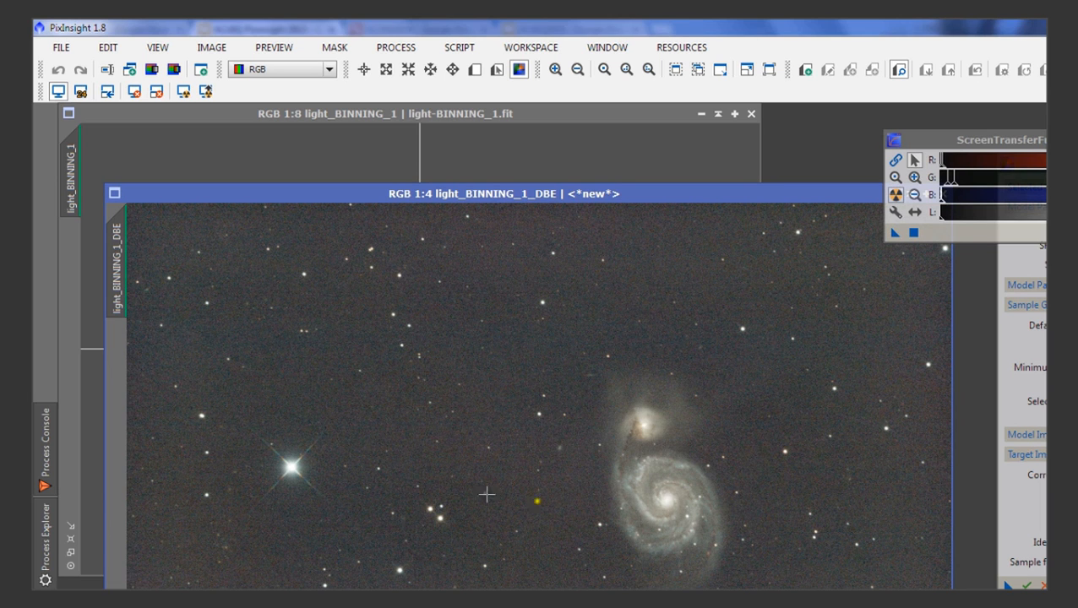
left_click(330, 69)
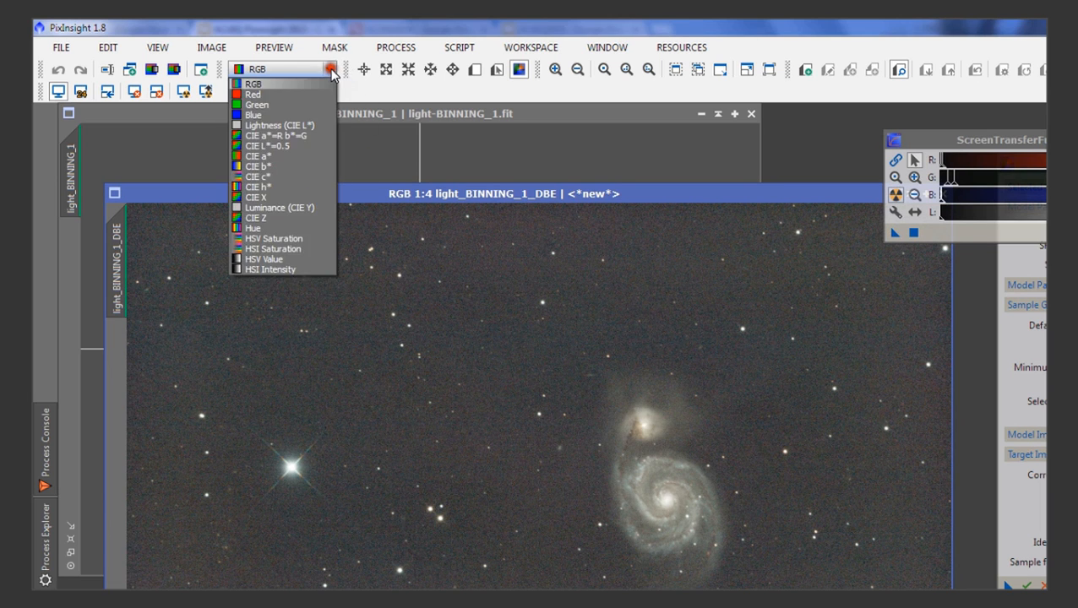
left_click(306, 116)
scroll(349, 445, "up", 2)
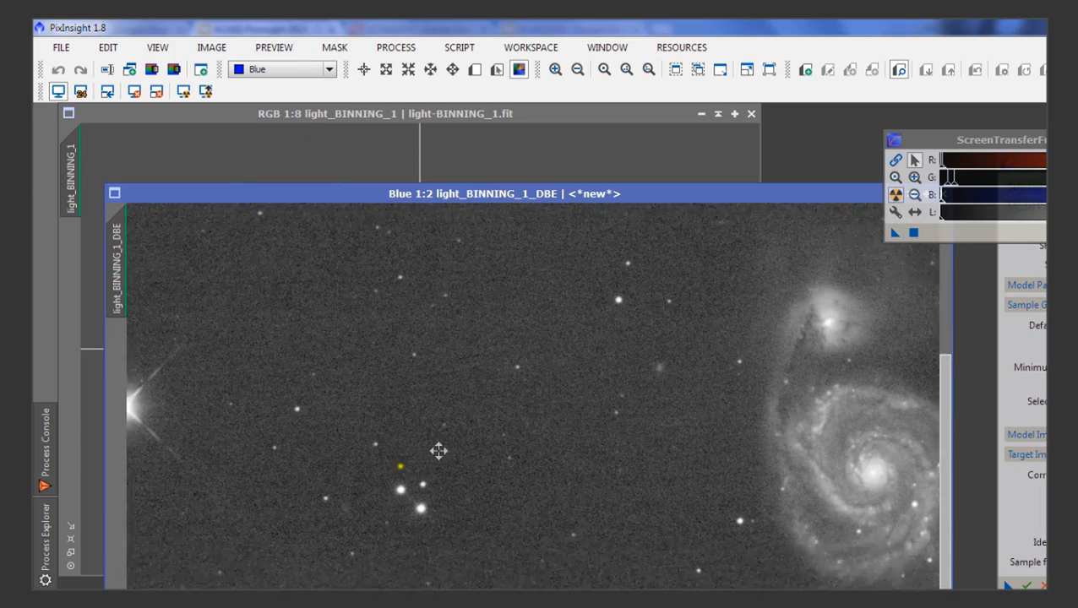
- Examine the corrected image's Blue channel around the small star group and switch the display back to RGB
scroll(505, 460, "up", 2)
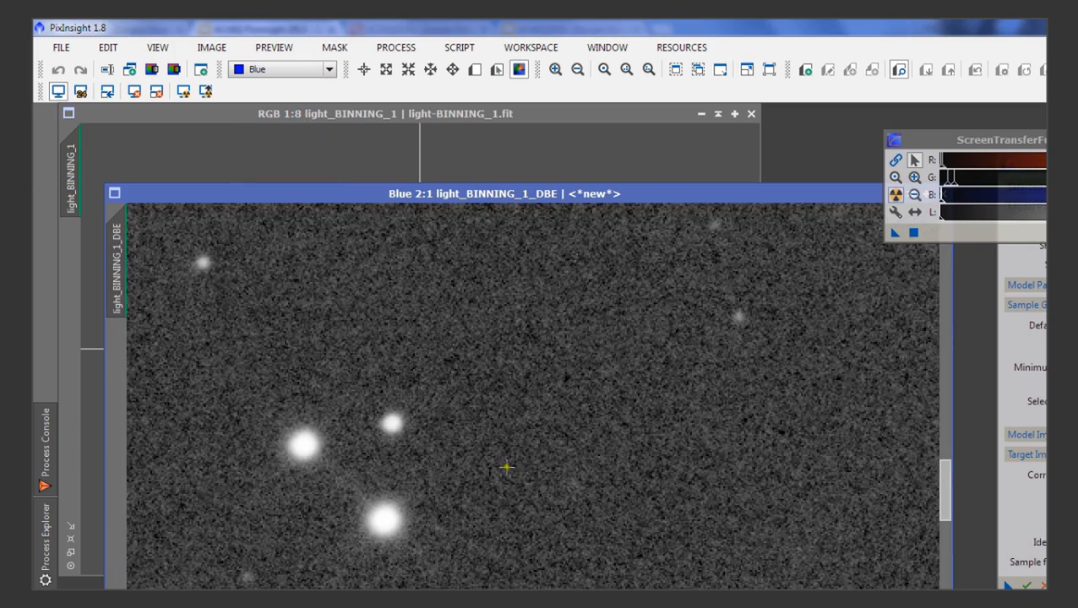
scroll(494, 507, "down", 3)
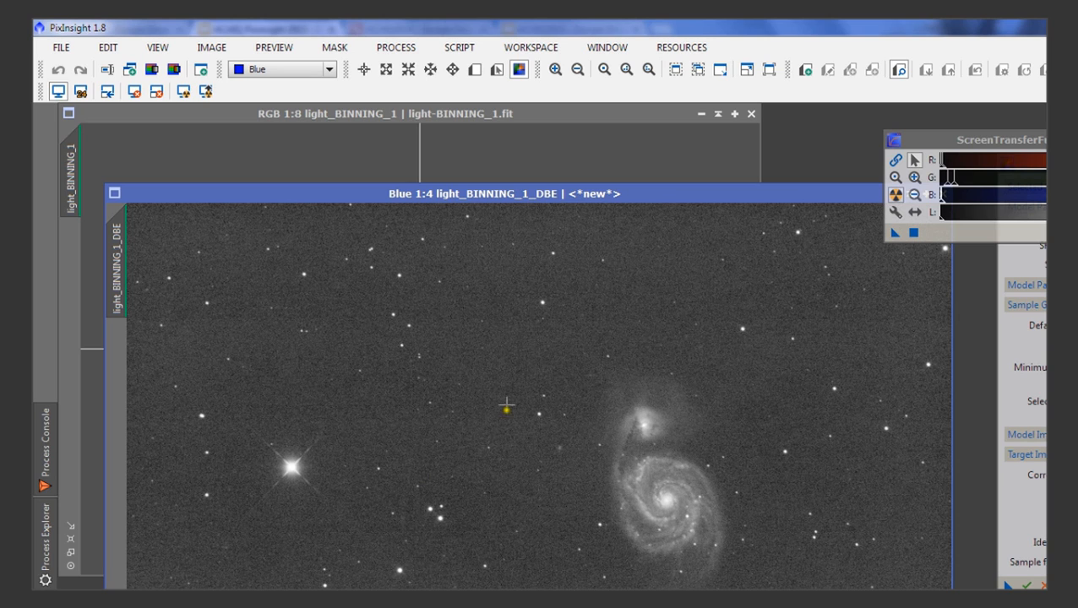
left_click_drag(537, 194, 520, 153)
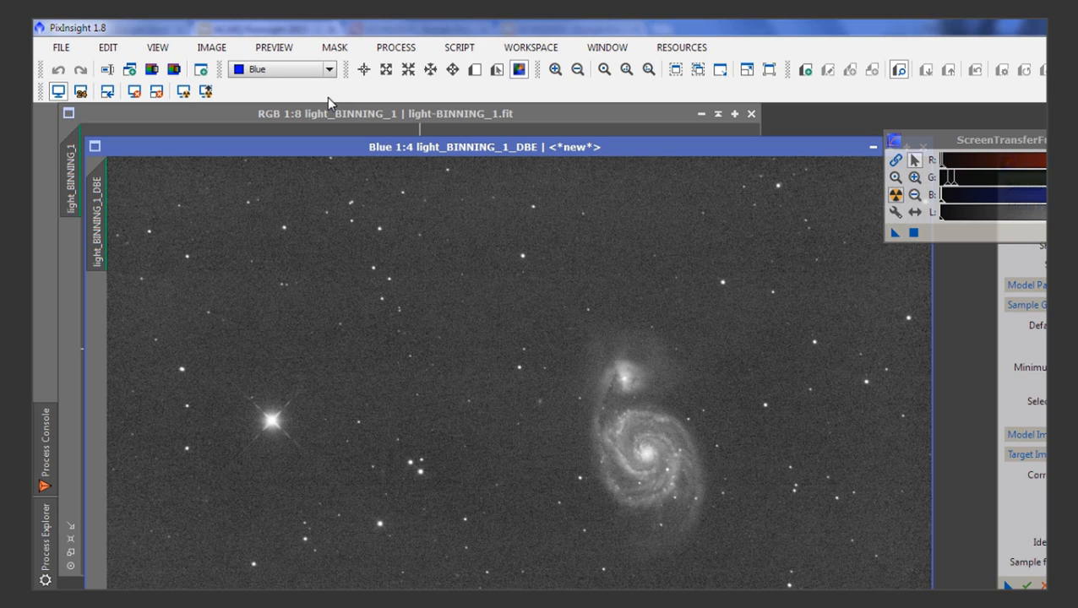
left_click(328, 69)
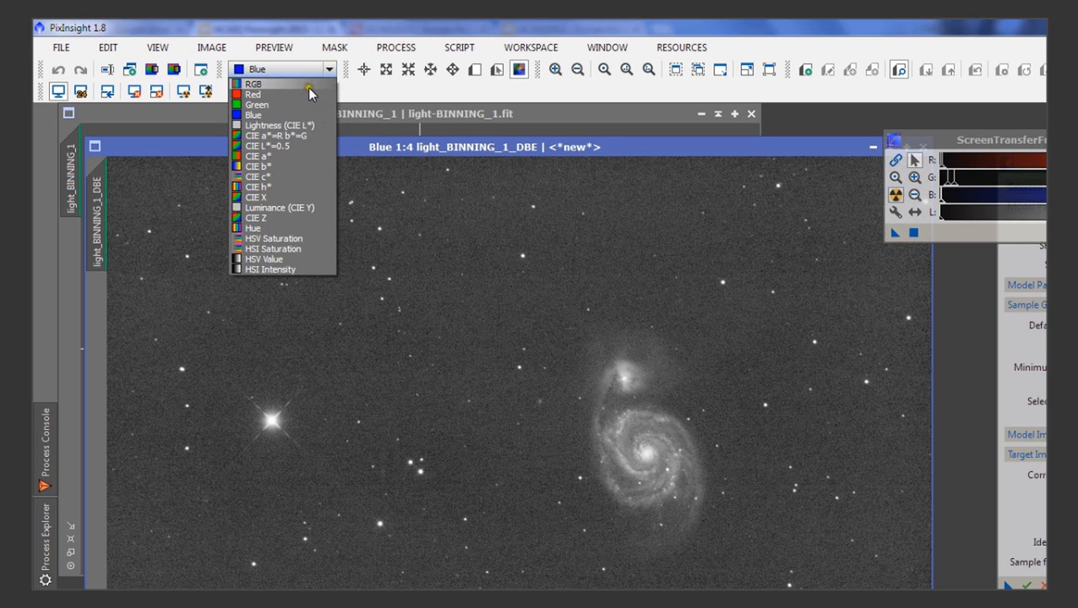
left_click(308, 87)
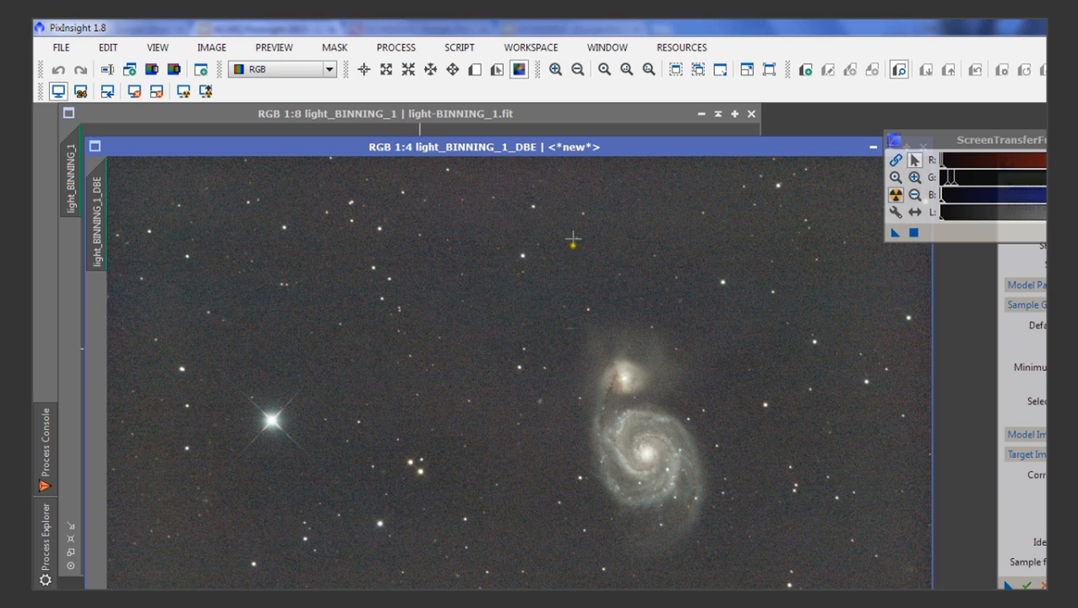
- Compare the original light_BINNING_1 image with the corrected one, moving the ScreenTransferFunction and DynamicBackgroundExtraction windows within reach
left_click(551, 114)
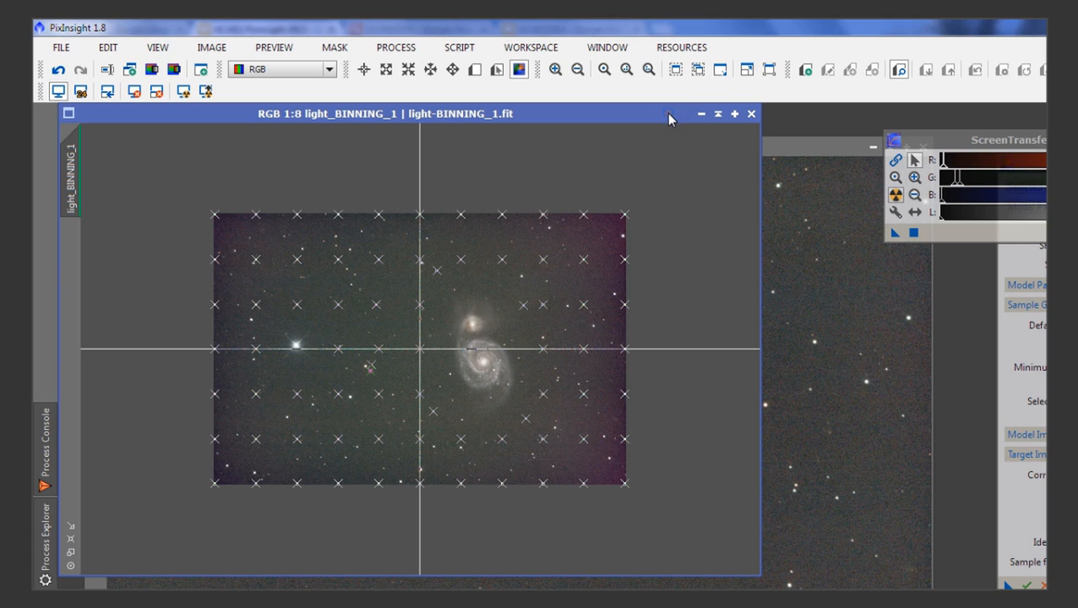
left_click(989, 140)
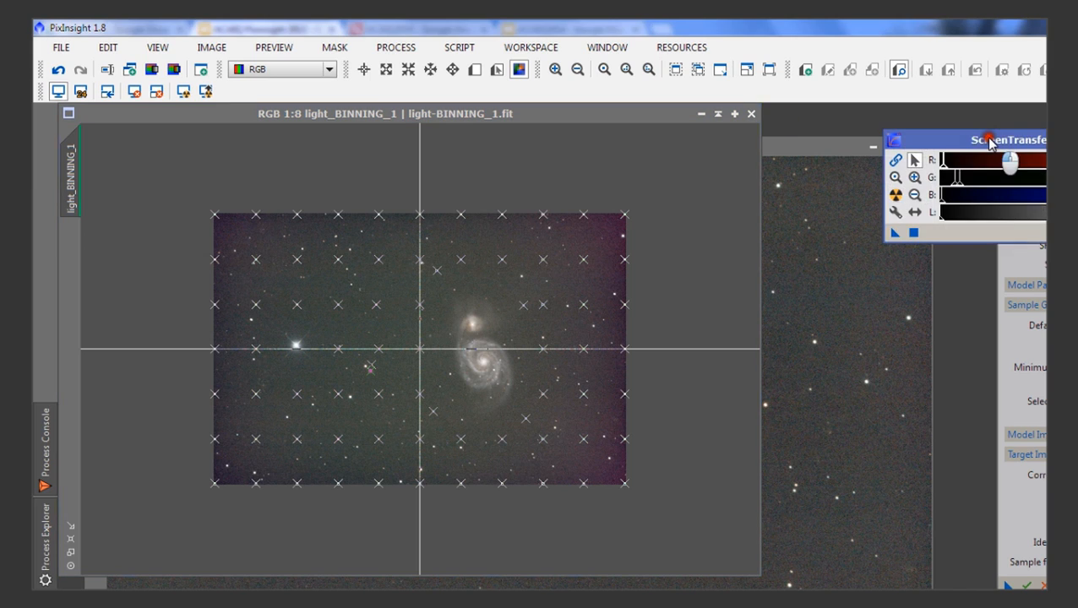
left_click_drag(989, 141, 941, 125)
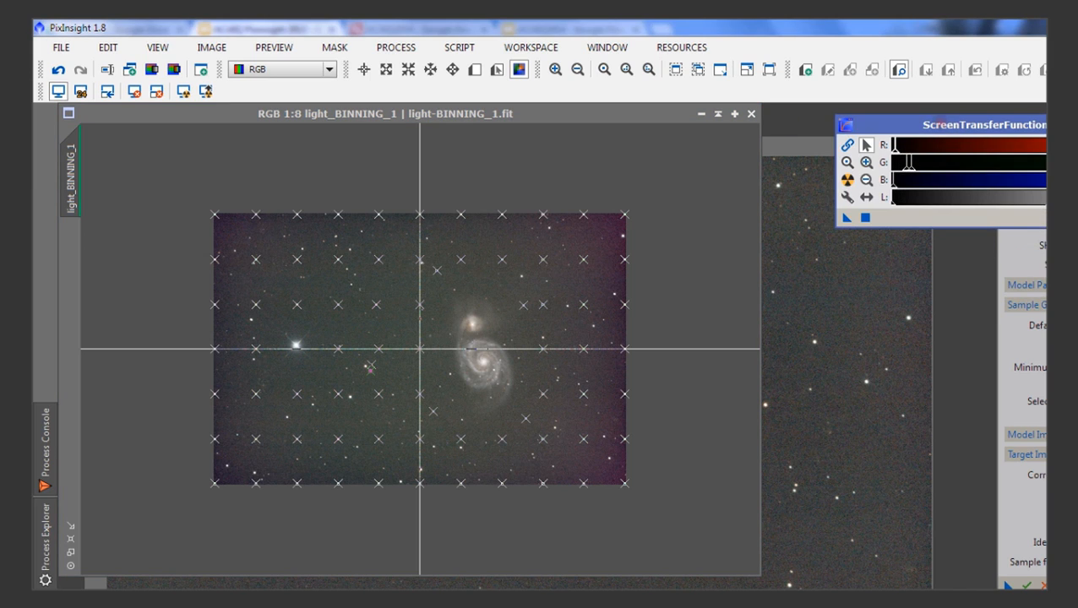
left_click(1015, 256)
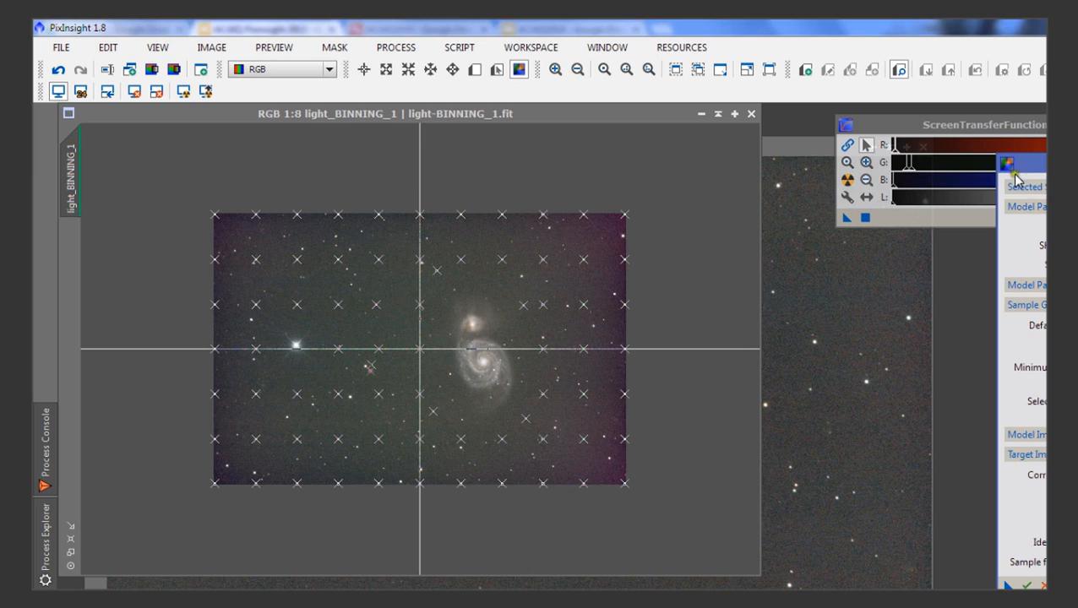
left_click_drag(1045, 168, 1022, 157)
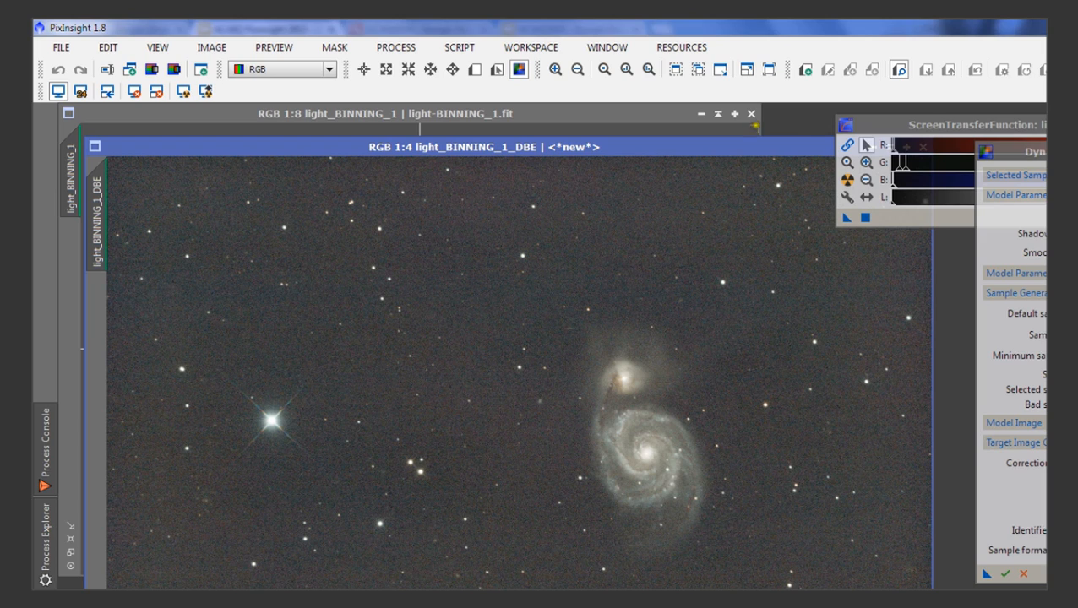
mouse_move(873, 122)
left_mouse_down()
mouse_move(976, 117)
mouse_move(865, 121)
left_mouse_up()
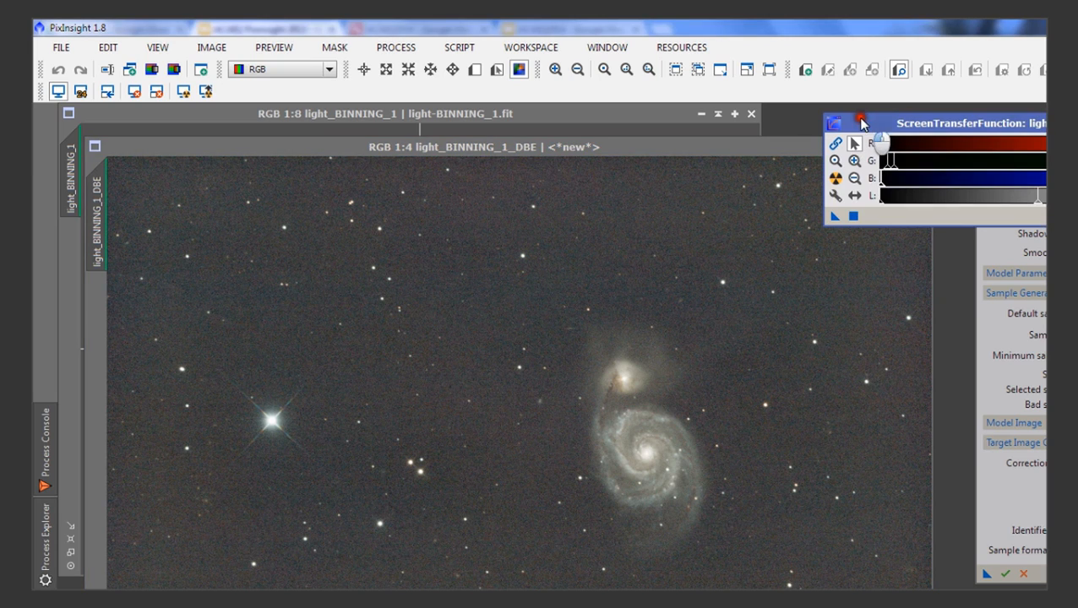
left_click(711, 145)
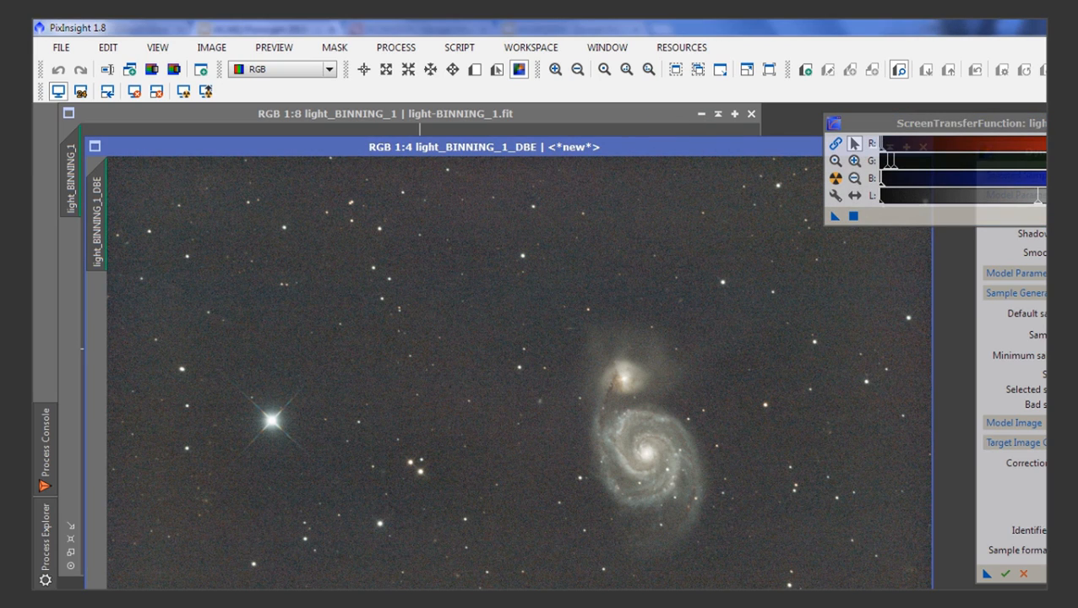
left_click_drag(1005, 123, 925, 152)
left_click(1024, 152)
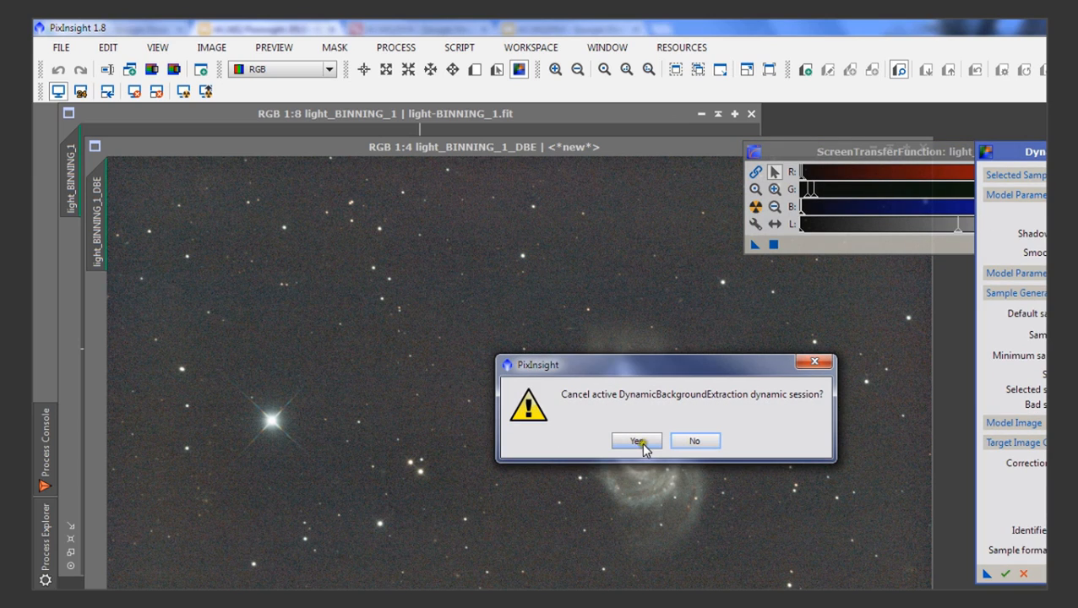
left_click(660, 442)
left_click(698, 440)
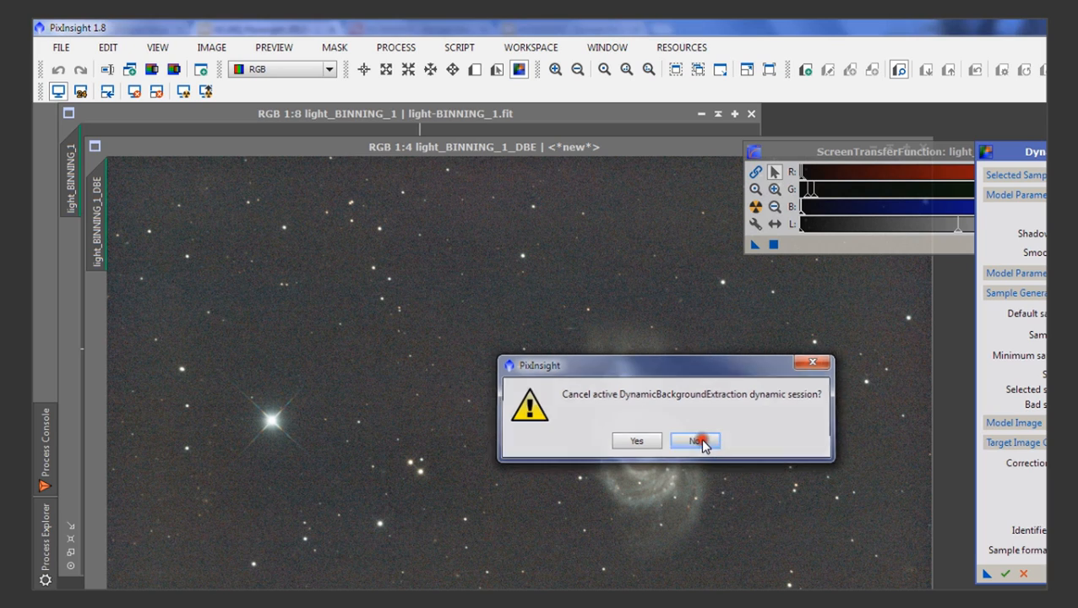
- Save the DynamicBackgroundExtraction settings as a process icon on the workspace and set its identifier to DBE
left_click(982, 576)
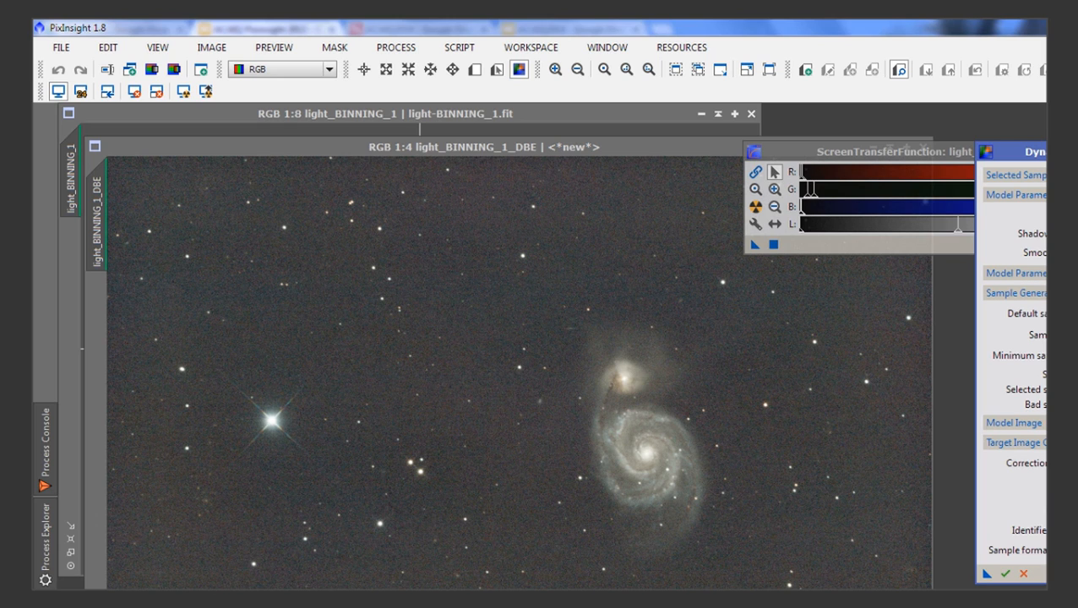
left_click(1023, 573)
left_click(631, 442)
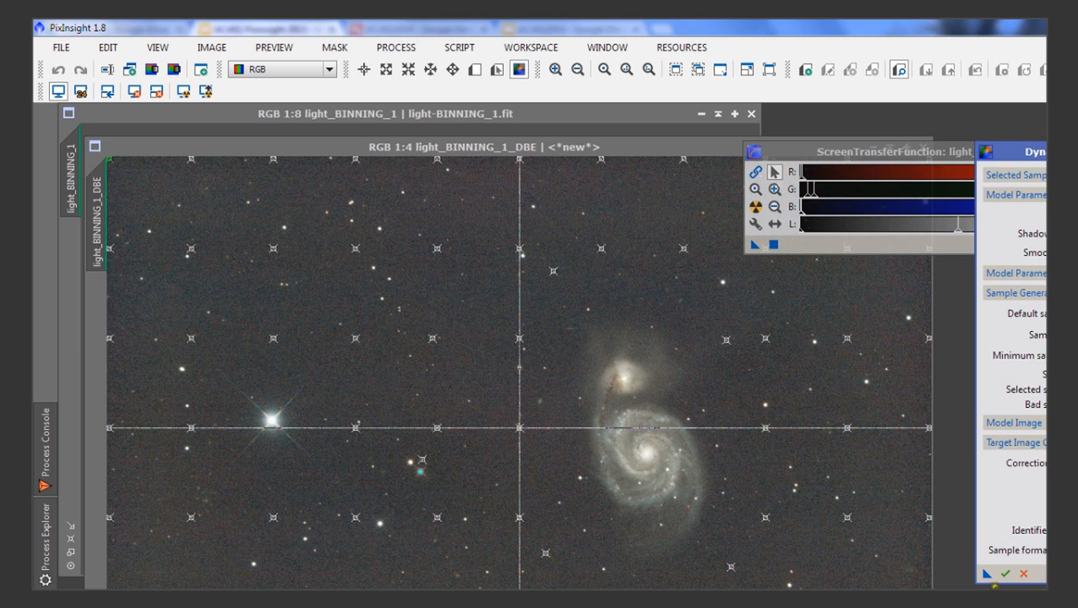
right_click(987, 579)
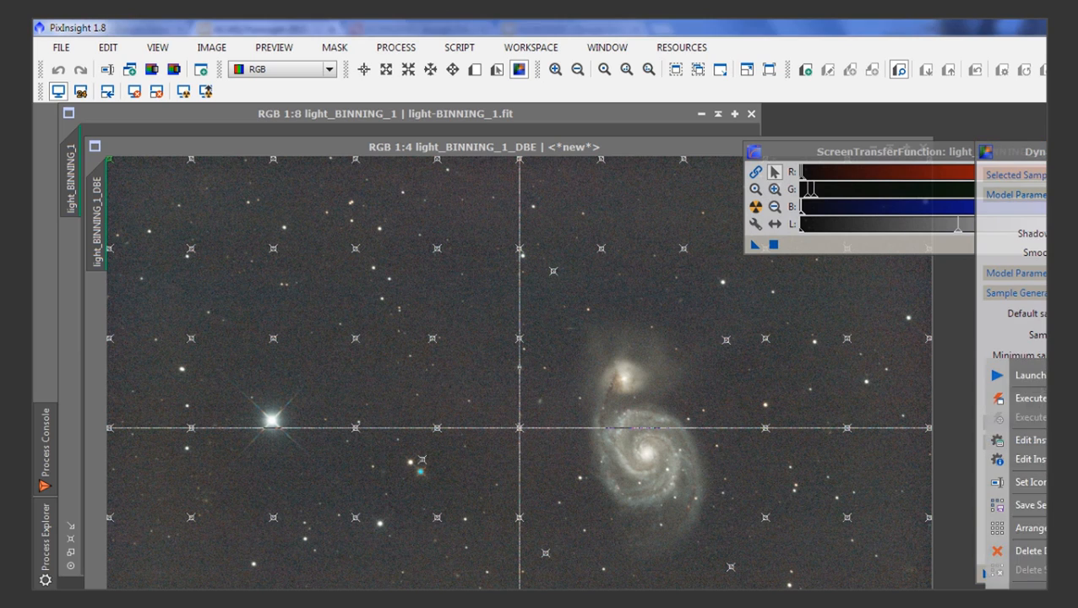
left_click(1031, 484)
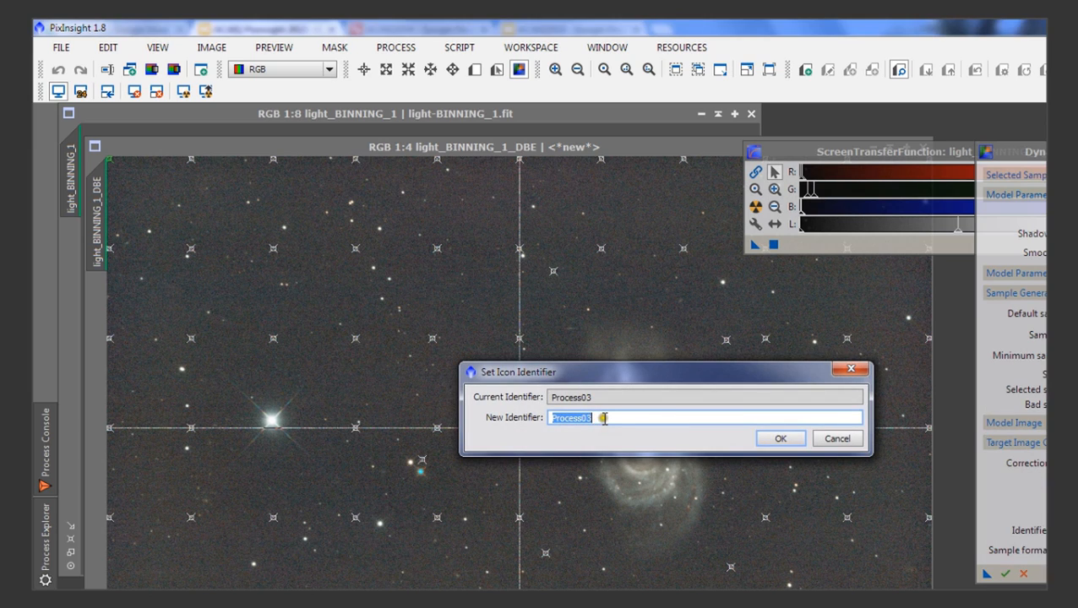
type("DBE")
left_click(777, 437)
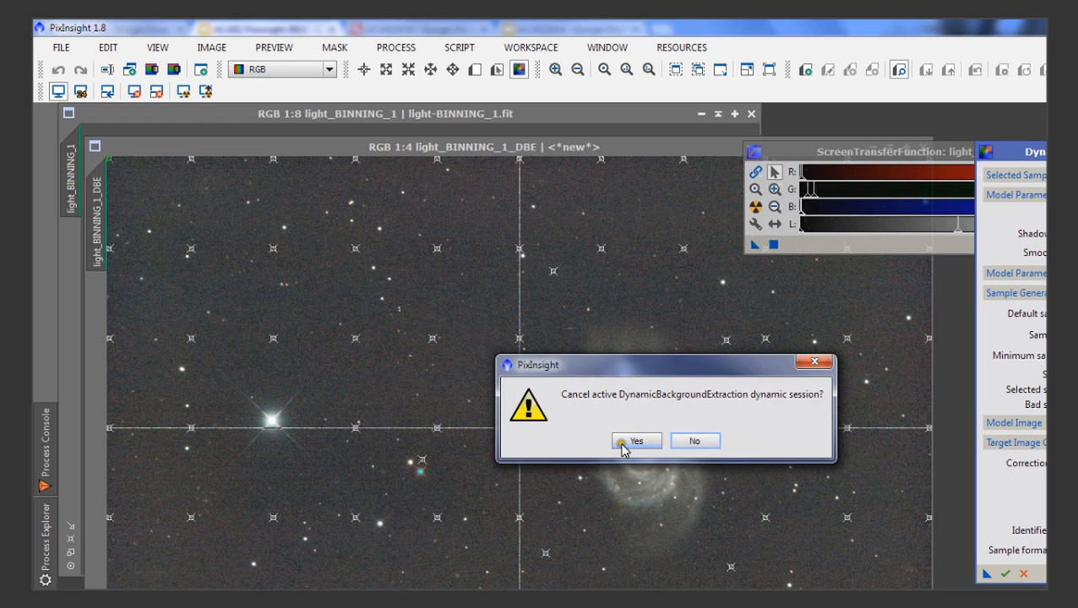
- End the active DynamicBackgroundExtraction session and close the original light_BINNING_1 image without saving it
left_click(627, 443)
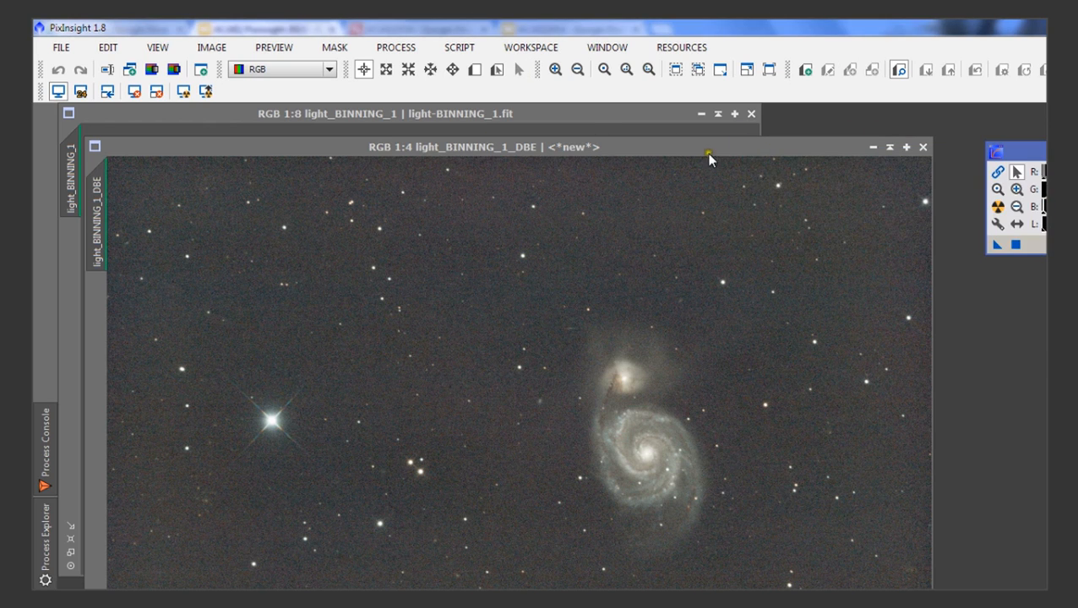
left_click(583, 110)
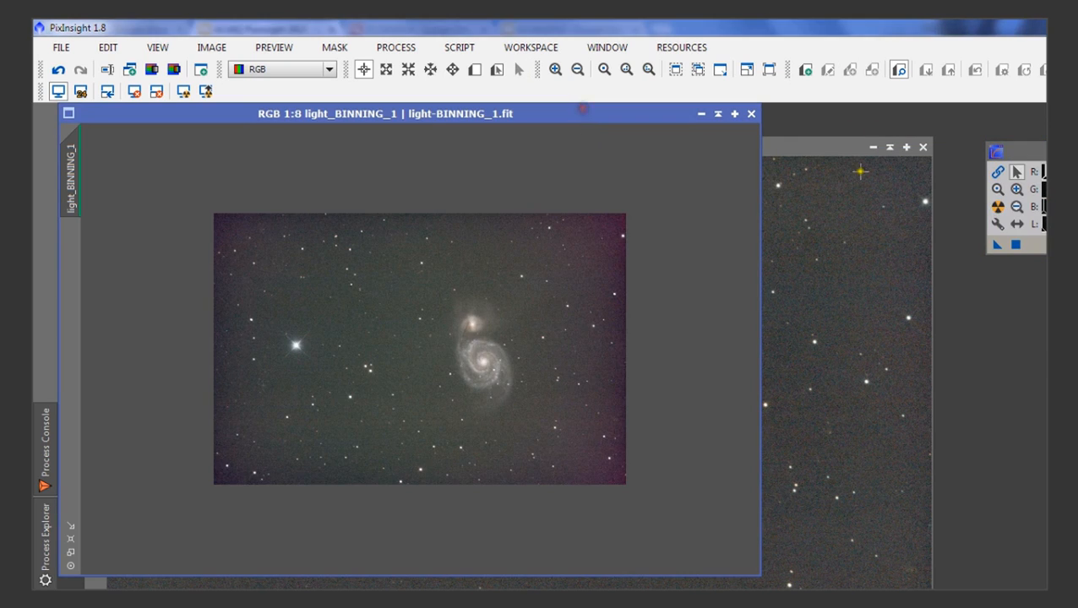
left_click(751, 113)
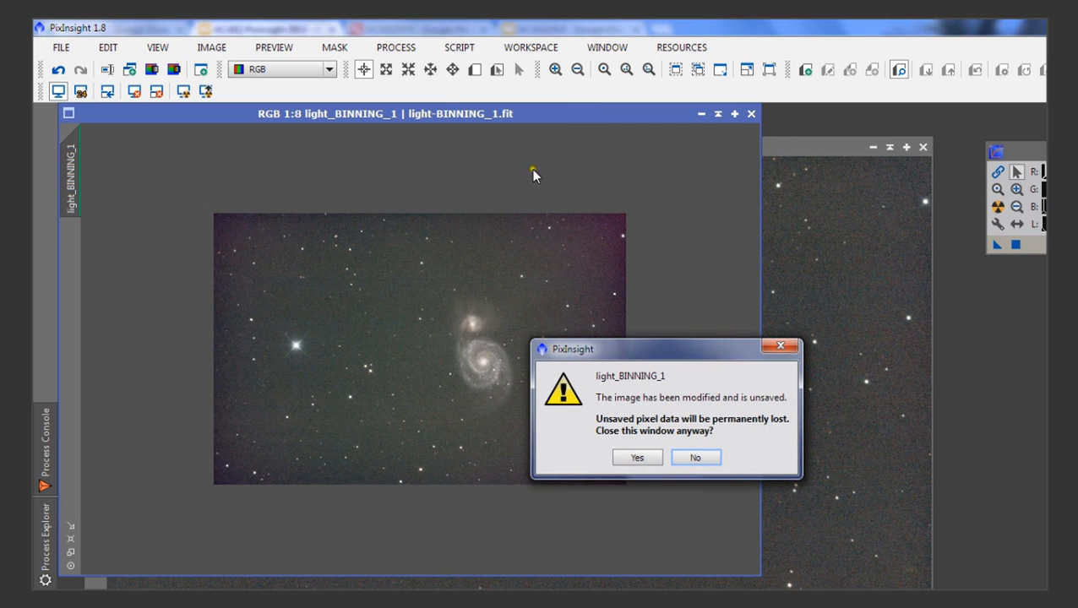
left_click(638, 457)
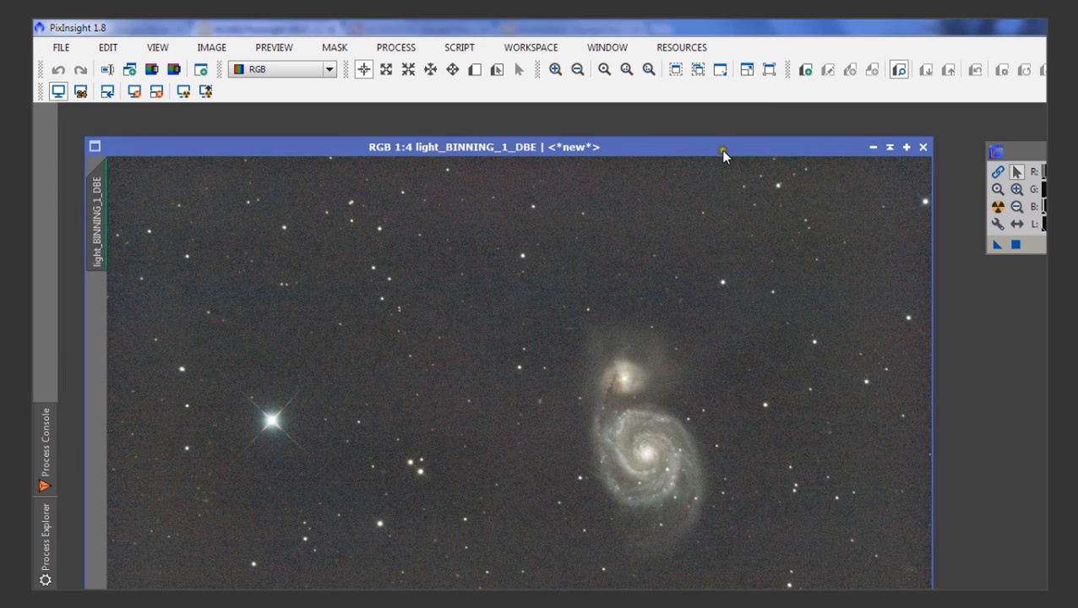
- Link the RGB channels in ScreenTransferFunction and reapply the automatic screen stretch to light_BINNING_1_DBE
left_click_drag(719, 148, 719, 139)
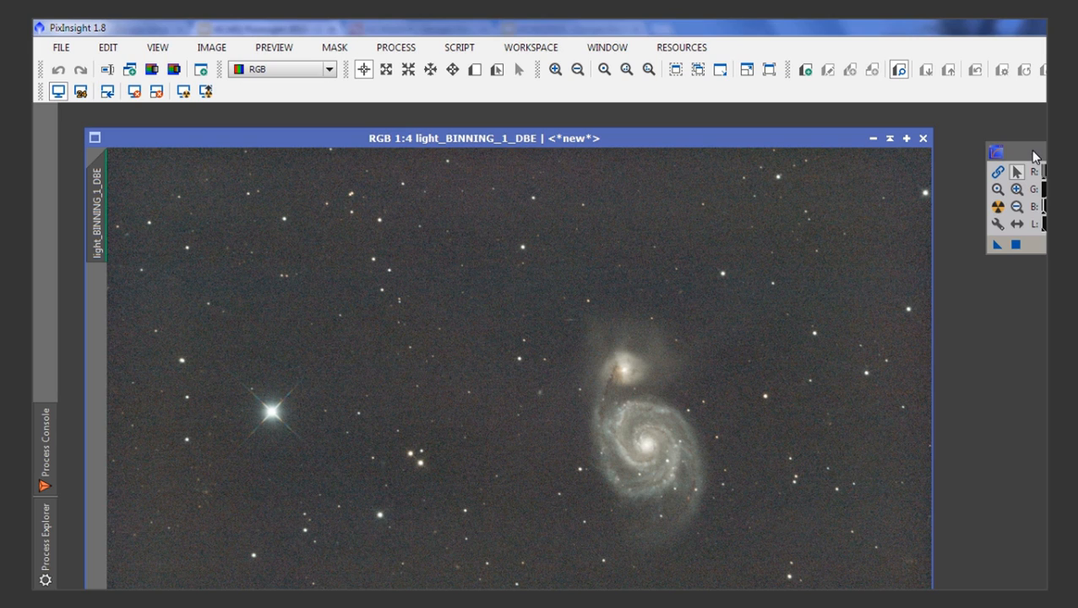
left_click_drag(1033, 156, 884, 156)
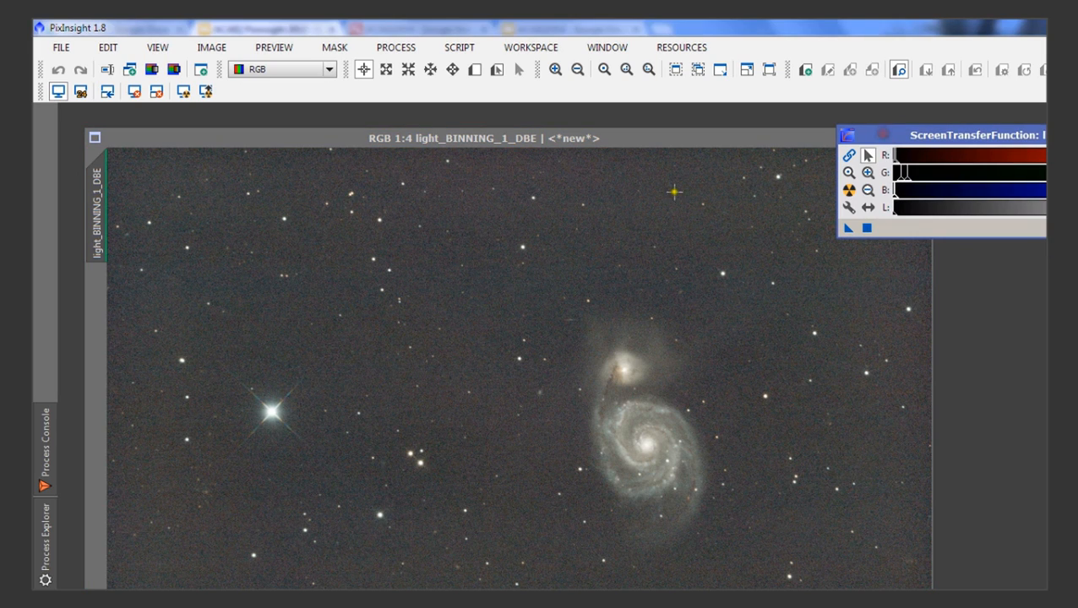
left_click(617, 143)
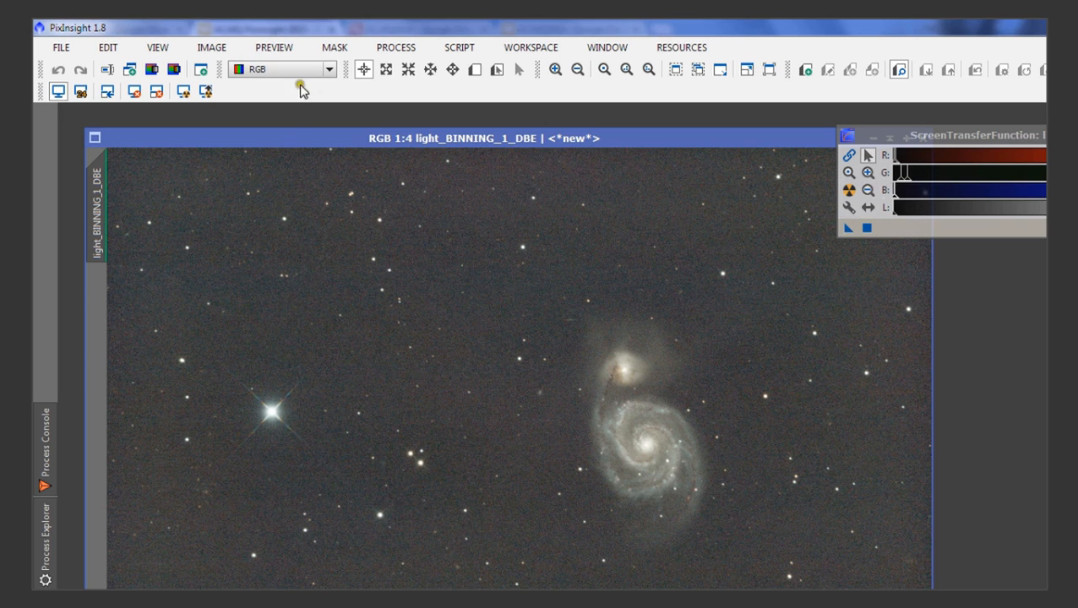
scroll(503, 328, "up", 3)
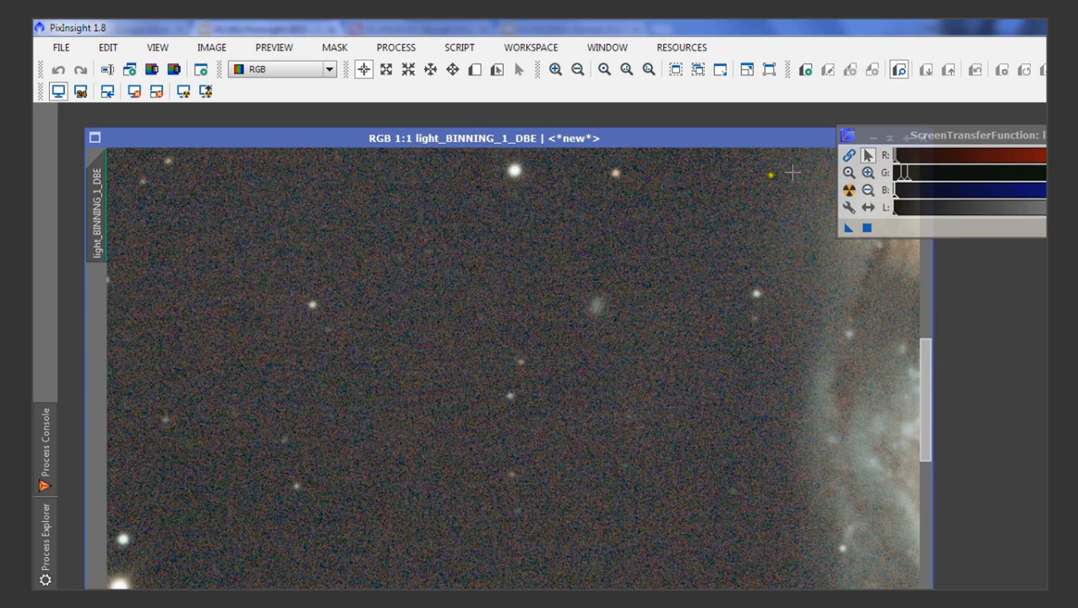
left_click(849, 156)
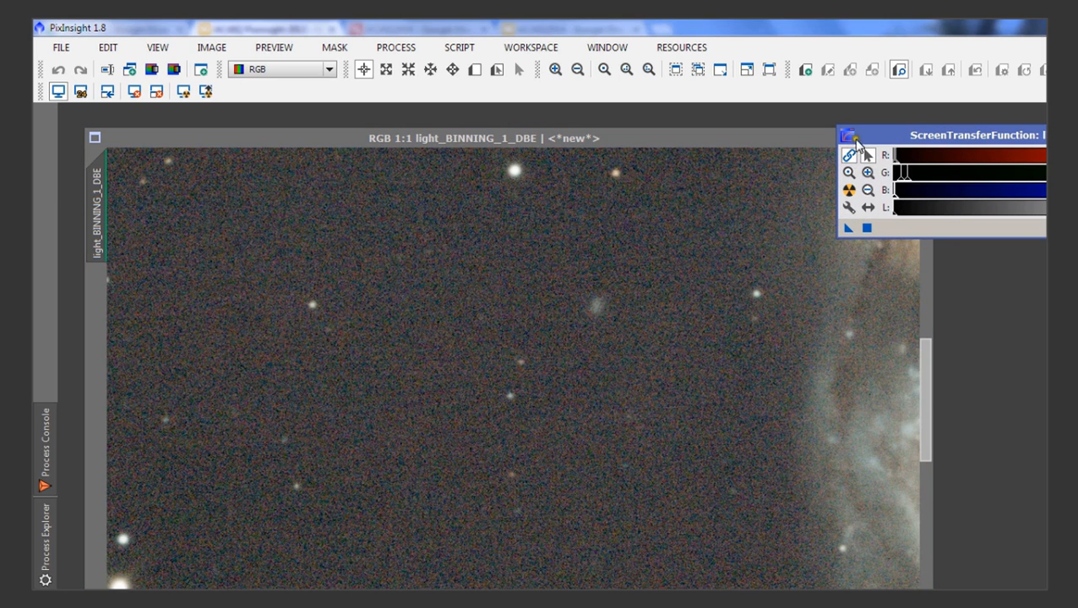
scroll(667, 224, "down", 3)
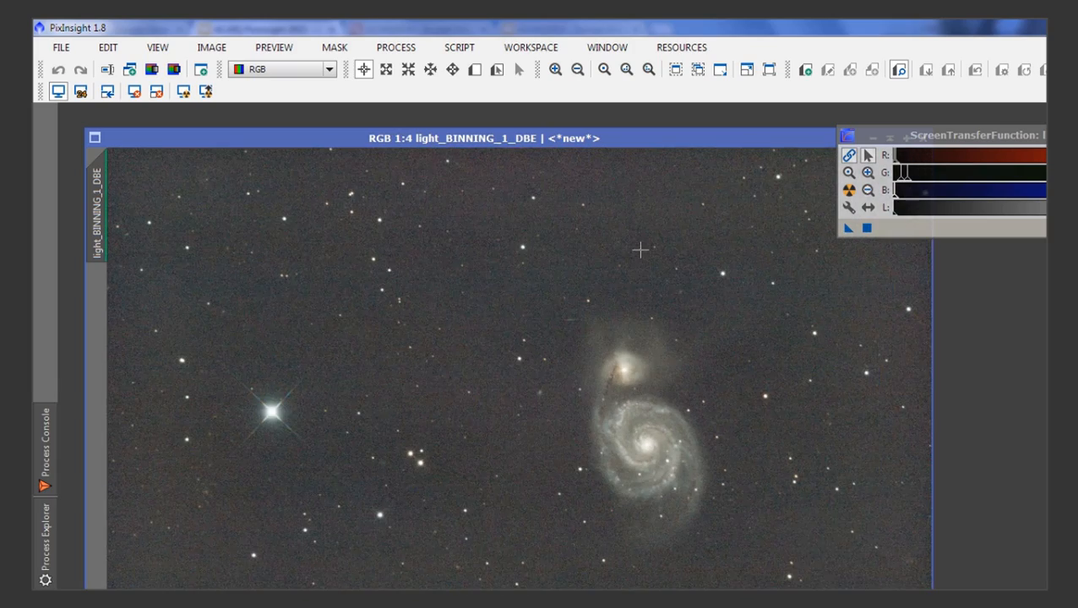
left_click(849, 190)
- Inspect the linked-stretch image and read the background's RGB values at points above the brightest star and toward the galaxy
scroll(510, 305, "up", 1)
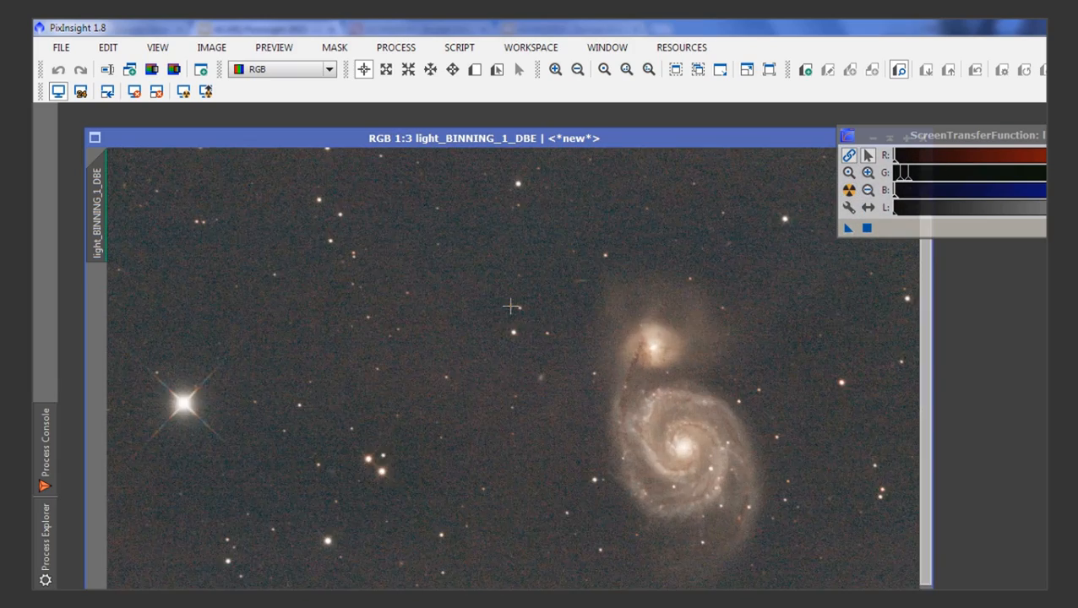
scroll(510, 305, "down", 3)
scroll(510, 306, "up", 1)
scroll(510, 306, "up", 1)
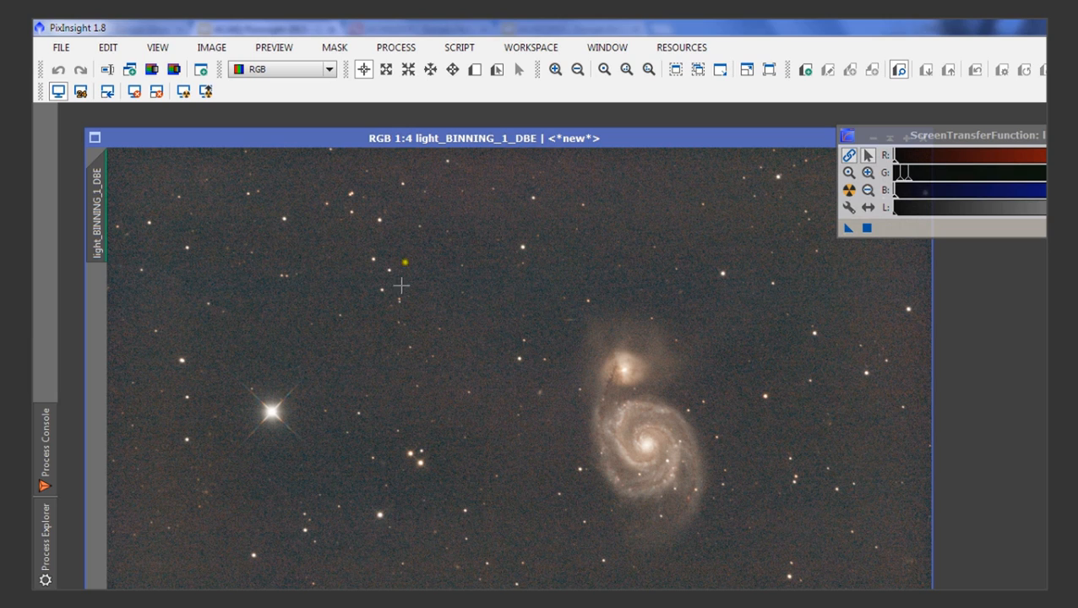
left_click(413, 303)
left_click_drag(413, 303, 426, 304)
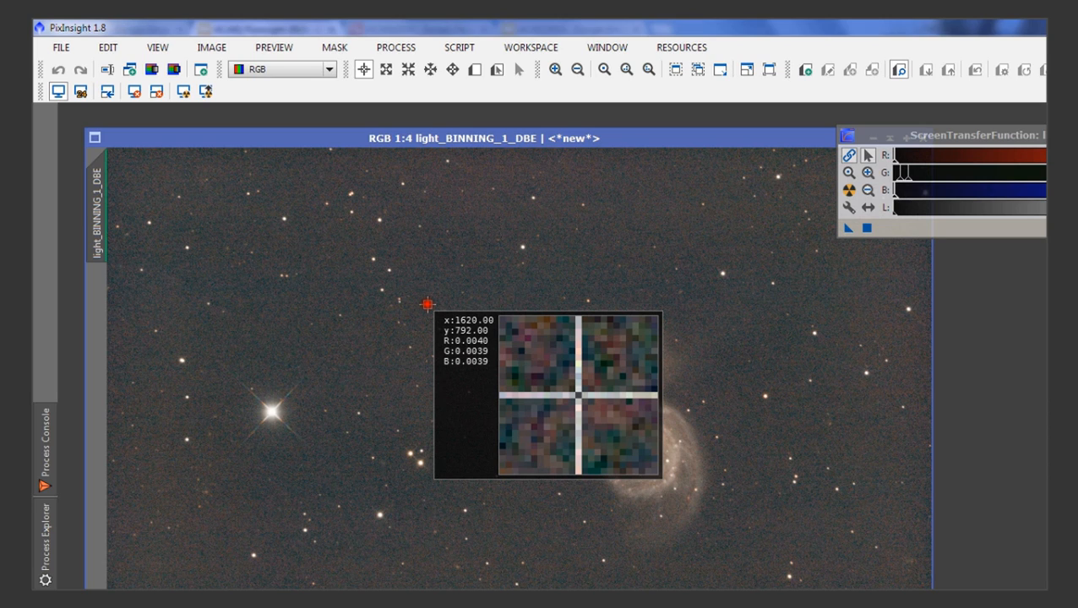
left_click_drag(428, 304, 427, 304)
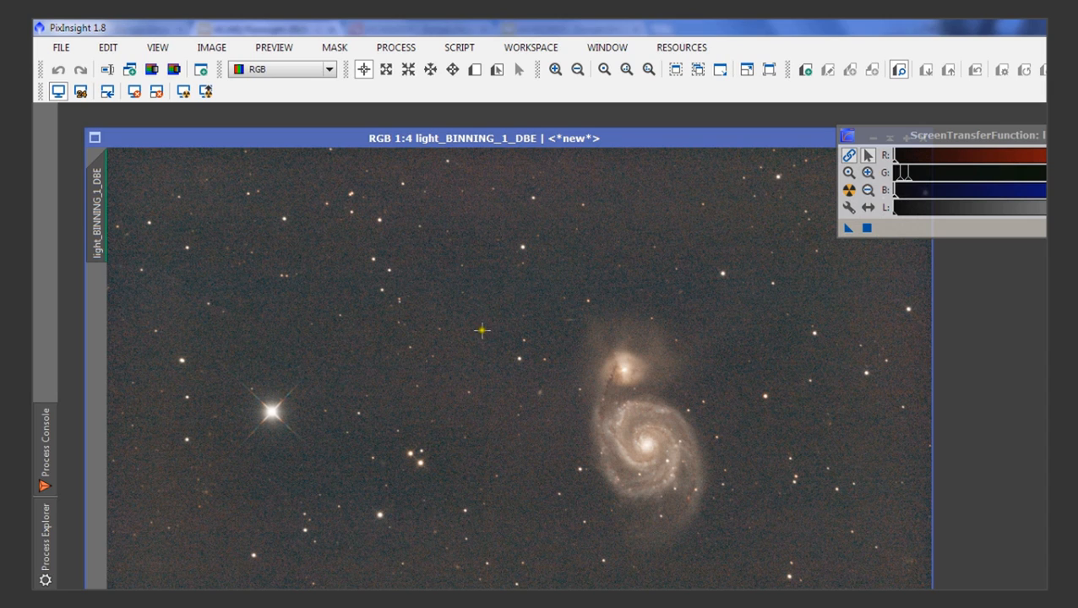
left_click_drag(332, 278, 332, 278)
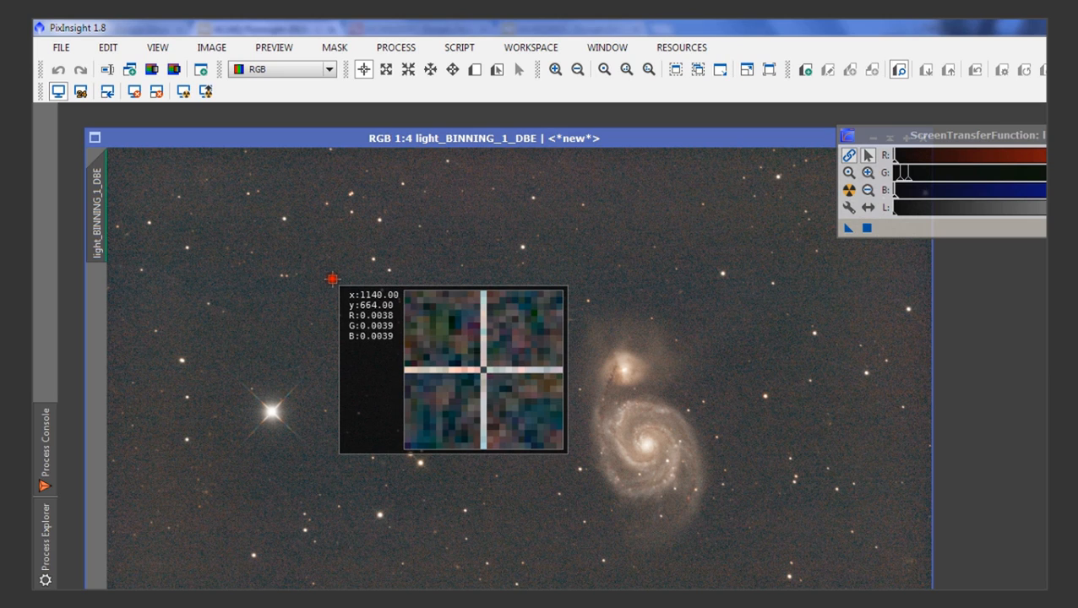
left_click_drag(332, 279, 332, 279)
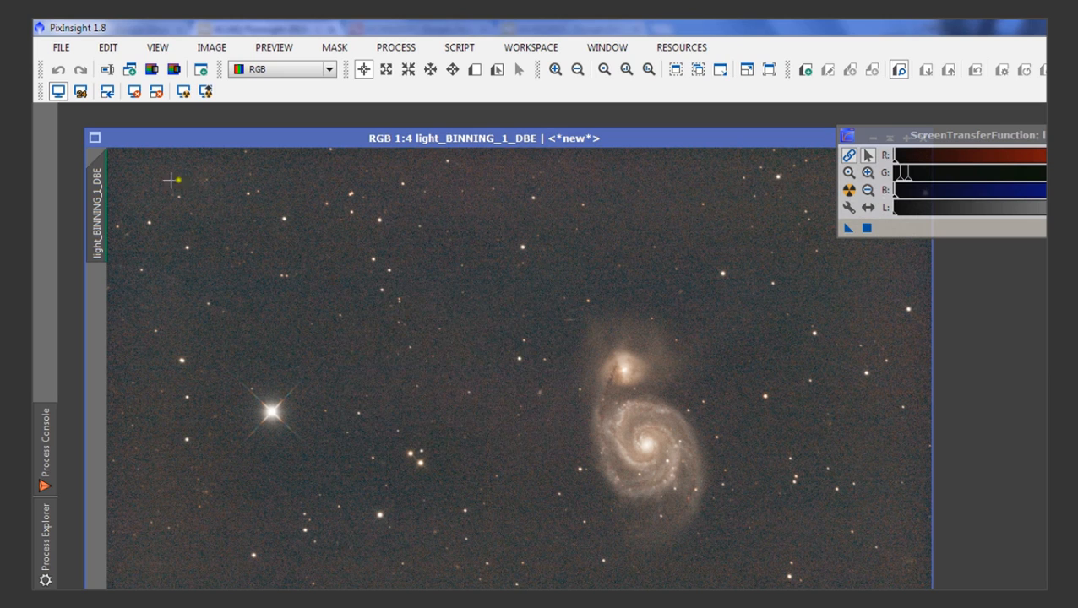
- Read the background's RGB values near the image's upper-left corner
left_click_drag(123, 158, 123, 158)
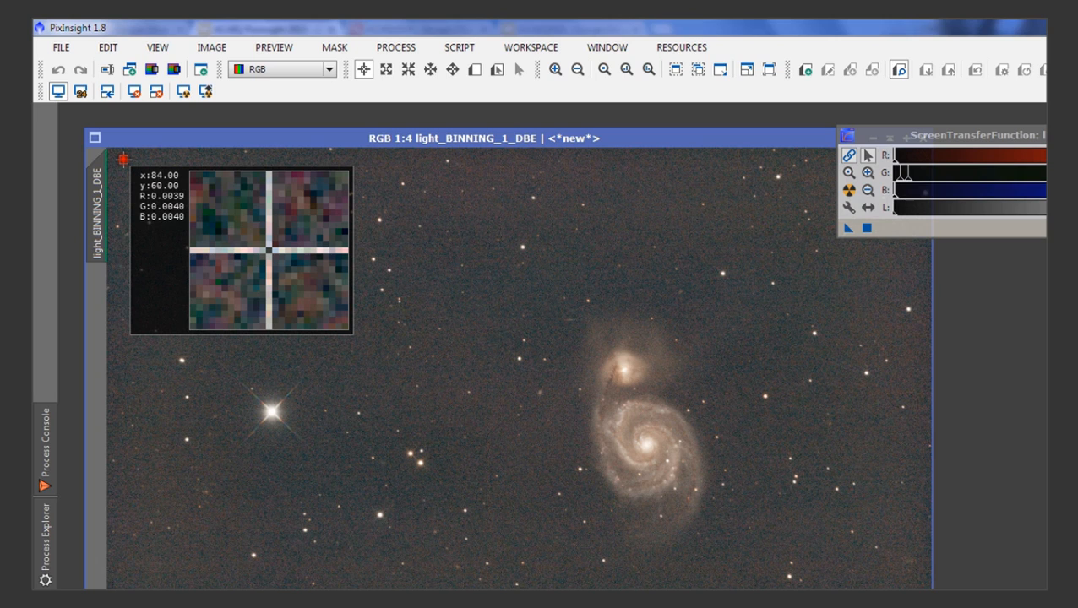
left_click_drag(123, 159, 123, 159)
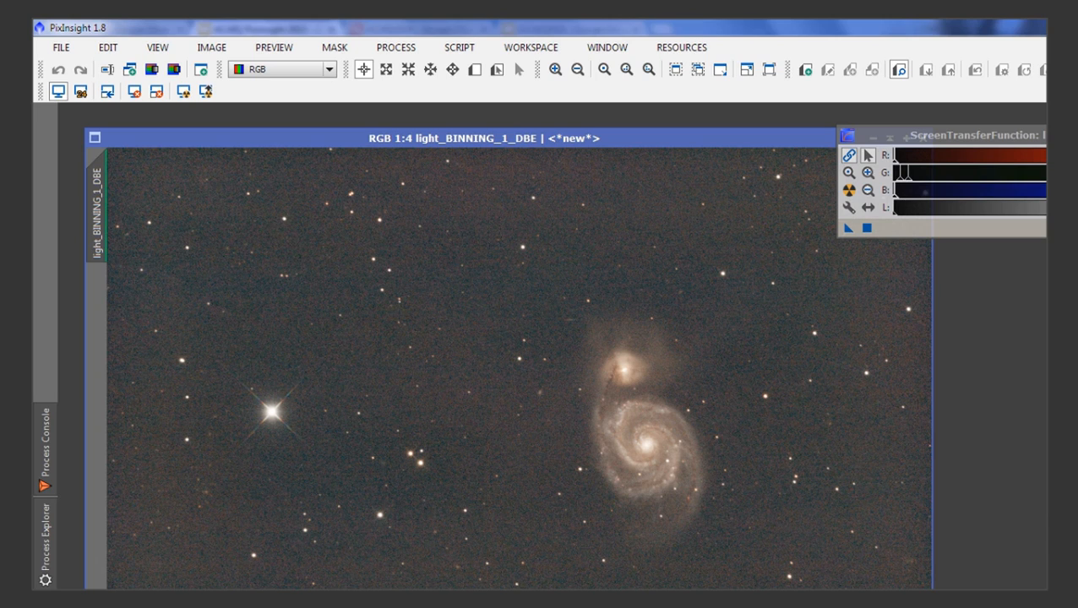
left_click(923, 589)
left_click(470, 51)
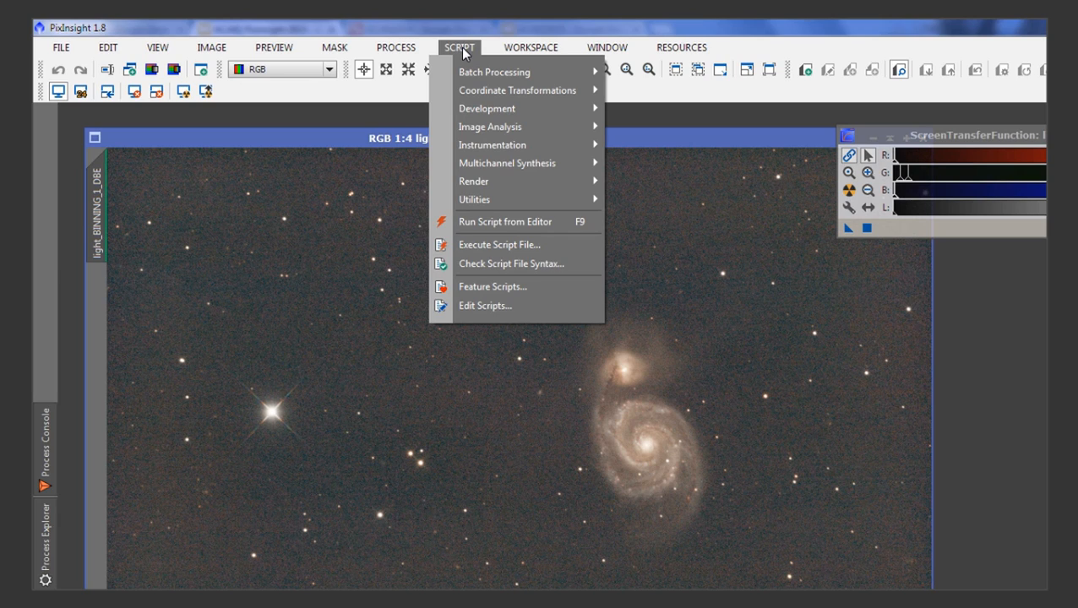
left_click(420, 27)
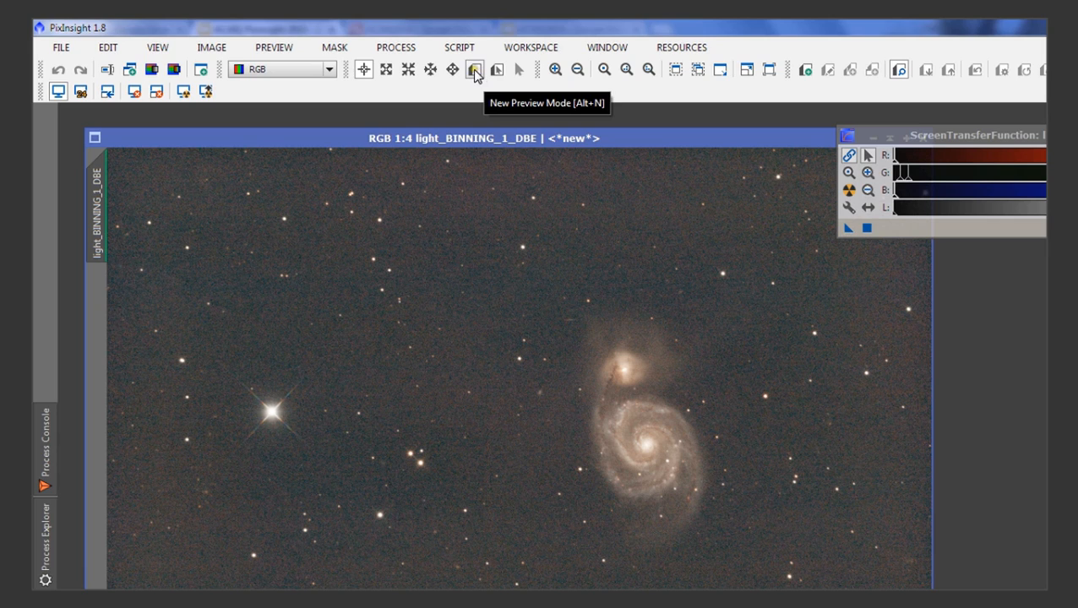
- Create a preview over the galaxy-free star field above the brightest star in light_BINNING_1_DBE
left_click(475, 72)
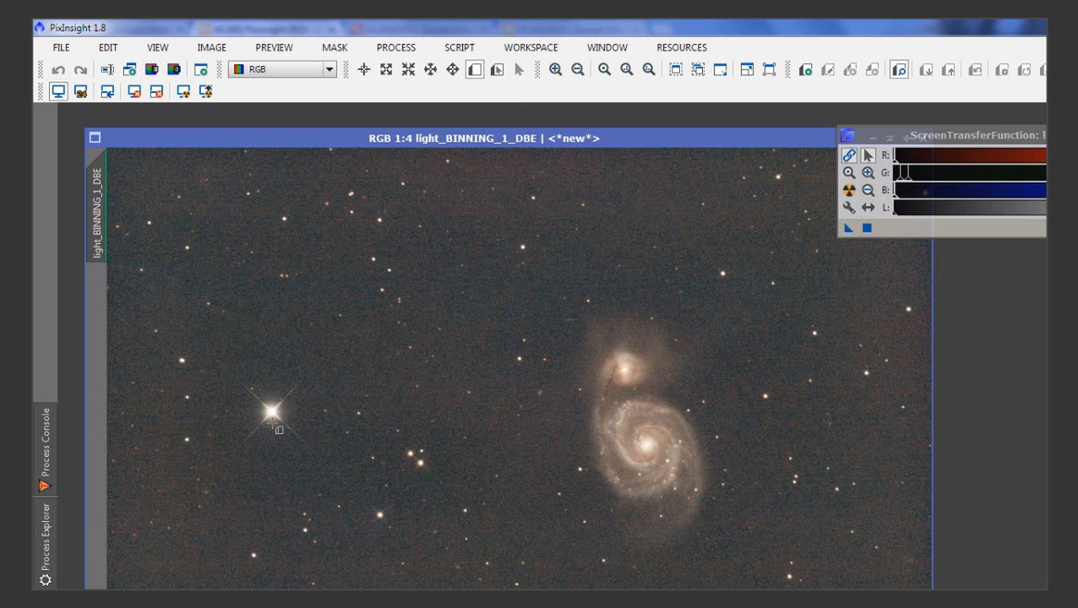
scroll(313, 423, "up", 1)
scroll(315, 421, "down", 1)
scroll(314, 423, "down", 1)
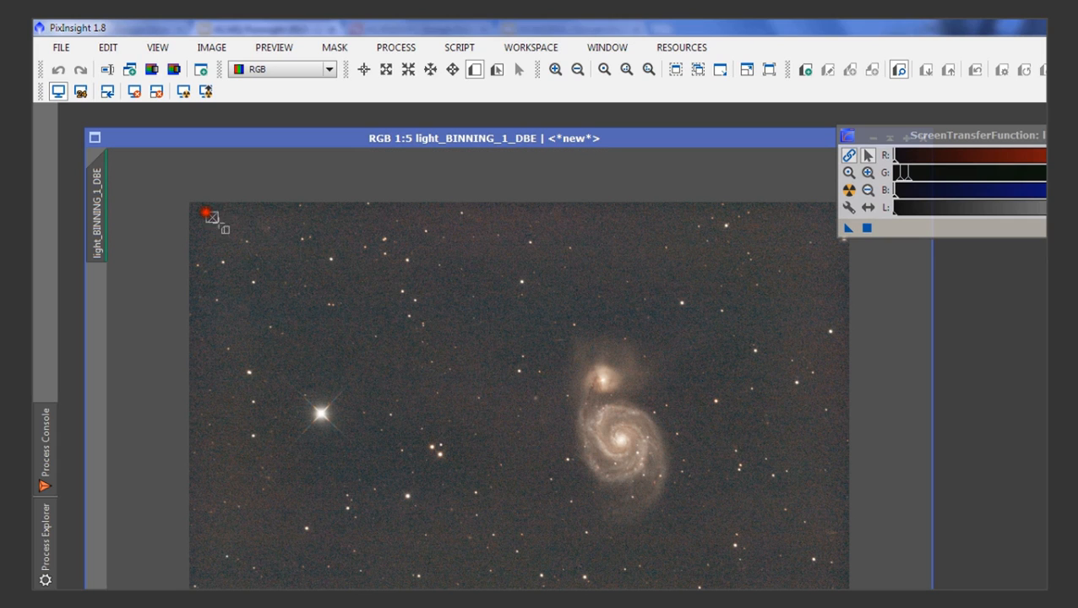
left_click_drag(206, 212, 521, 363)
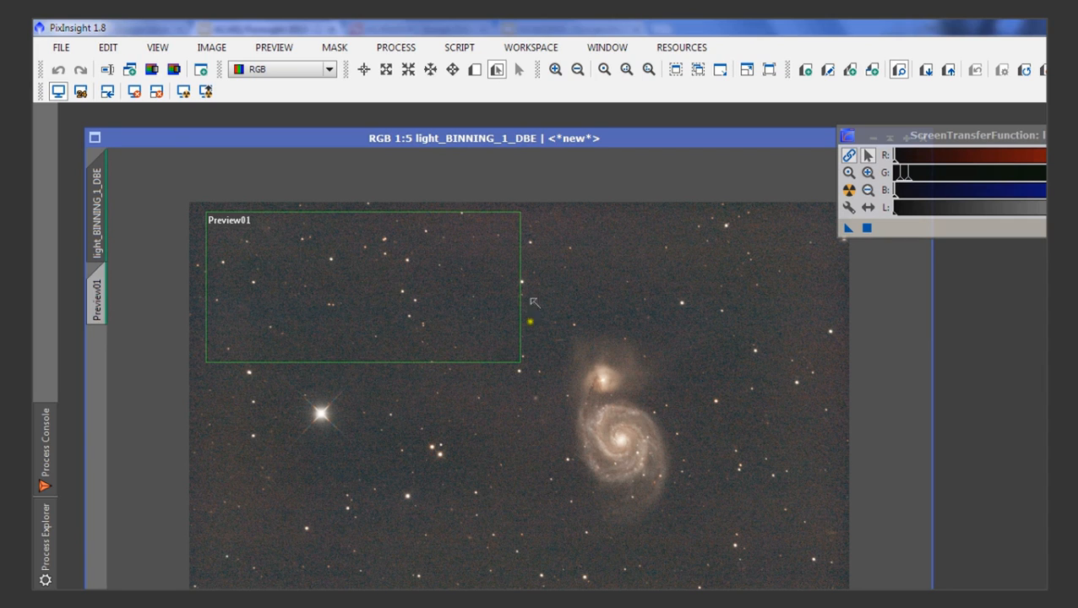
- Open the BackgroundNeutralization process
left_click(407, 48)
mouse_move(483, 166)
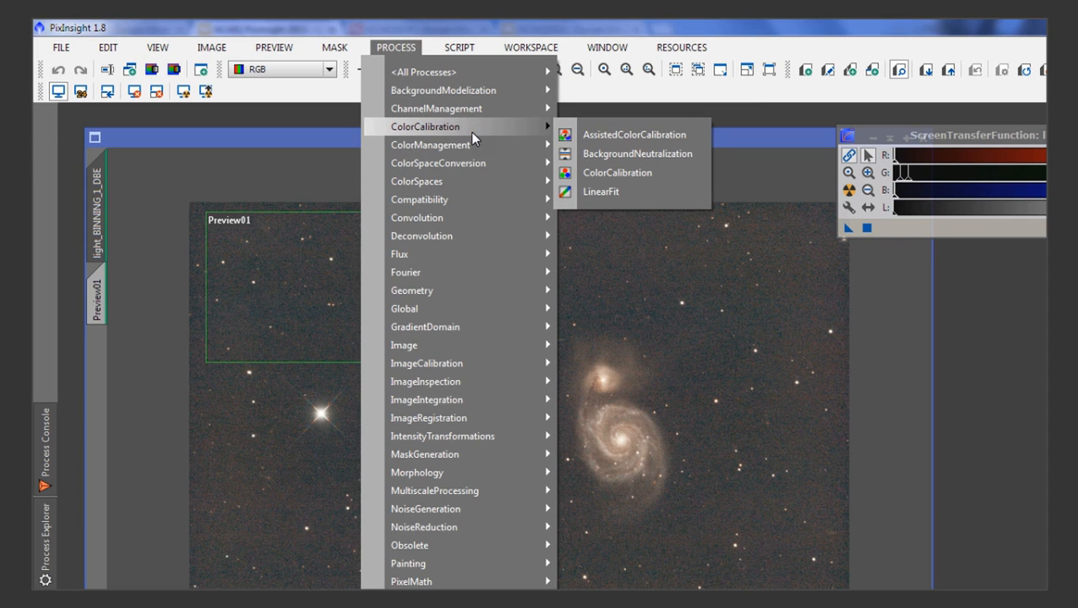
left_click(648, 156)
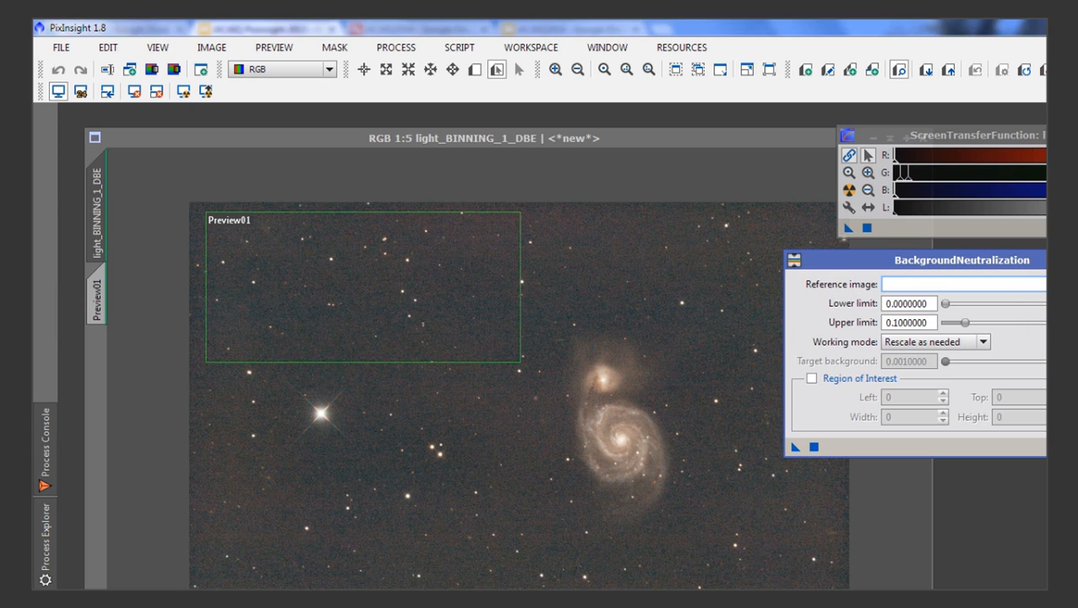
left_click(1044, 285)
left_click(697, 391)
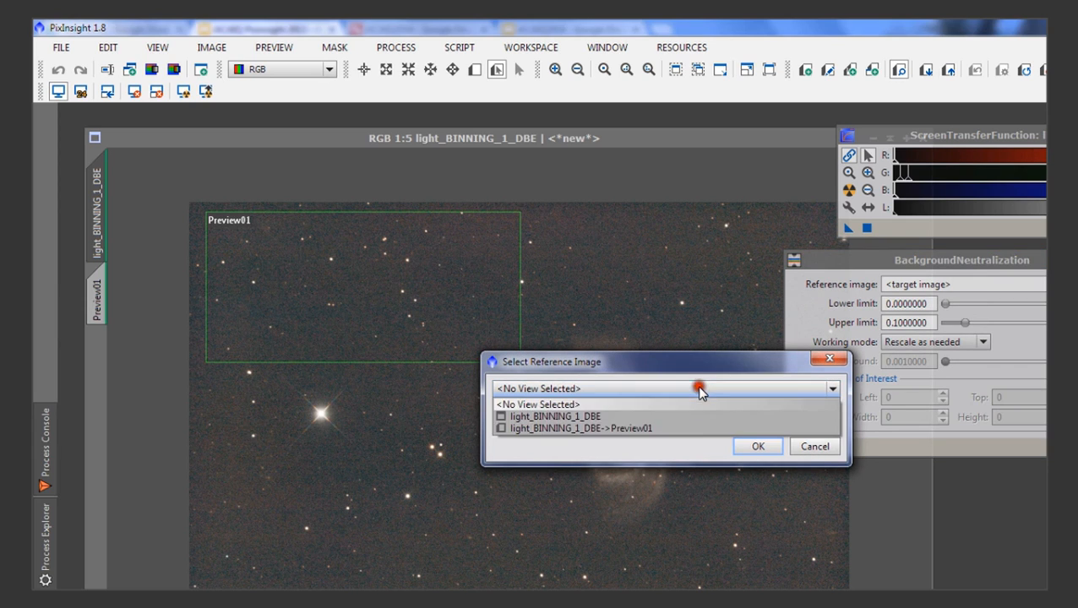
left_click(633, 387)
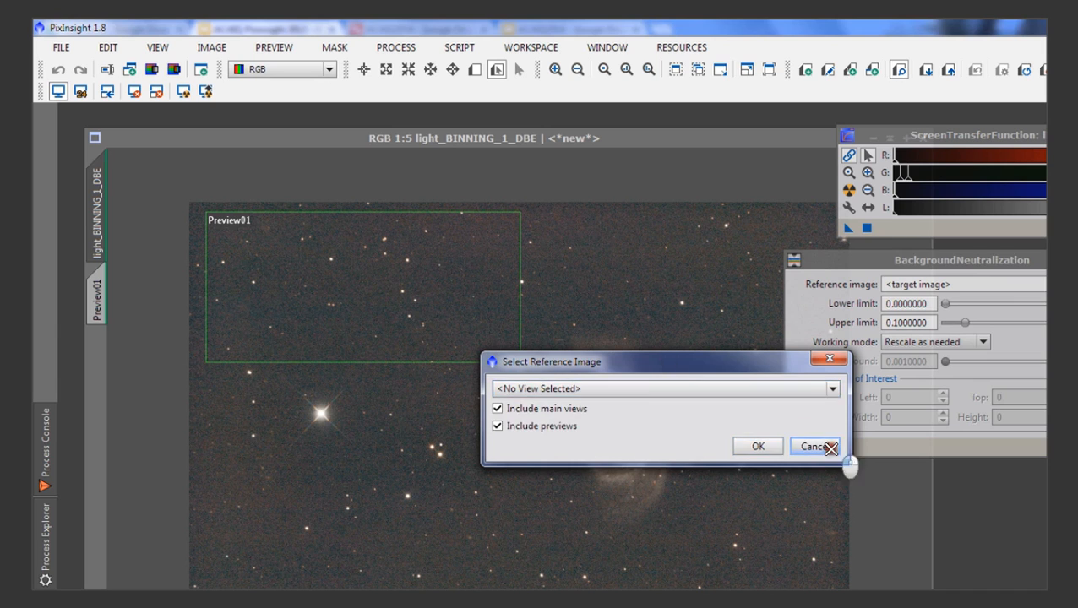
left_click(813, 447)
- Set the BackgroundNeutralization reference image to light_BINNING_1_DBE->Preview01
left_click(1044, 284)
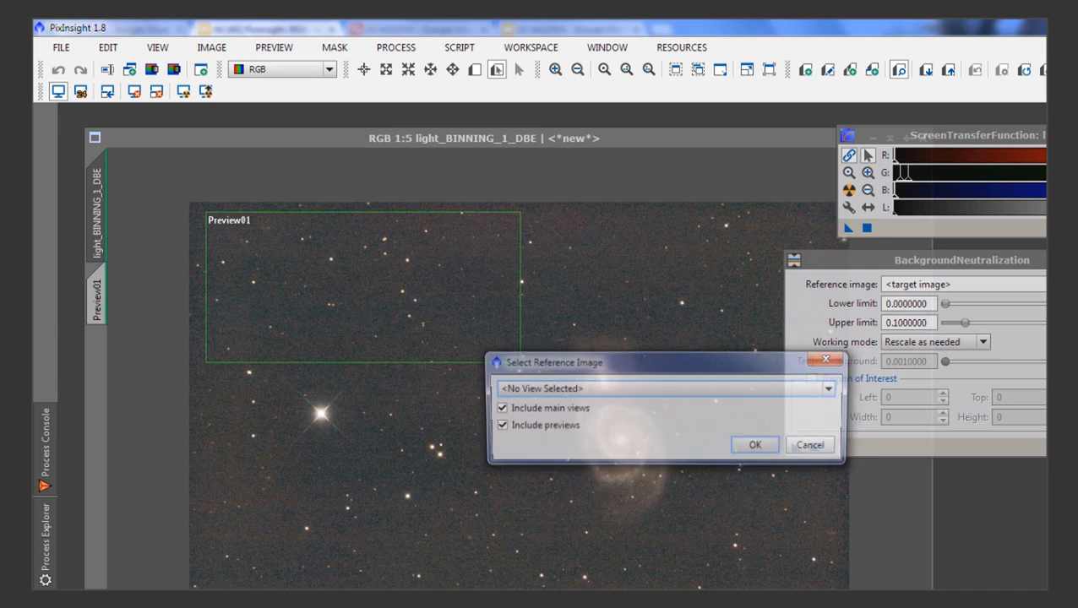
left_click(615, 388)
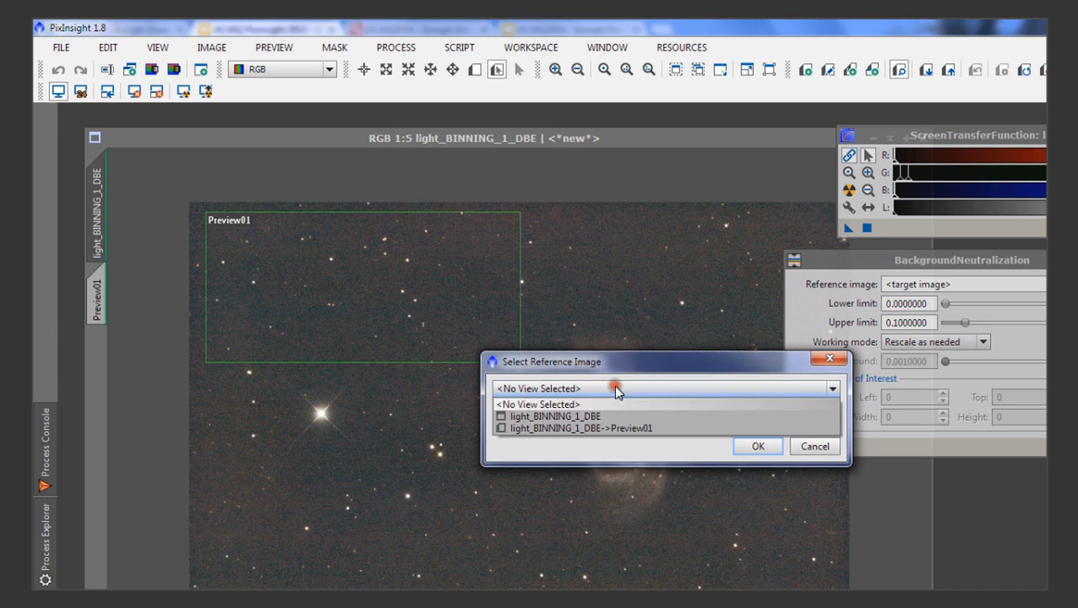
left_click(634, 428)
left_click(744, 442)
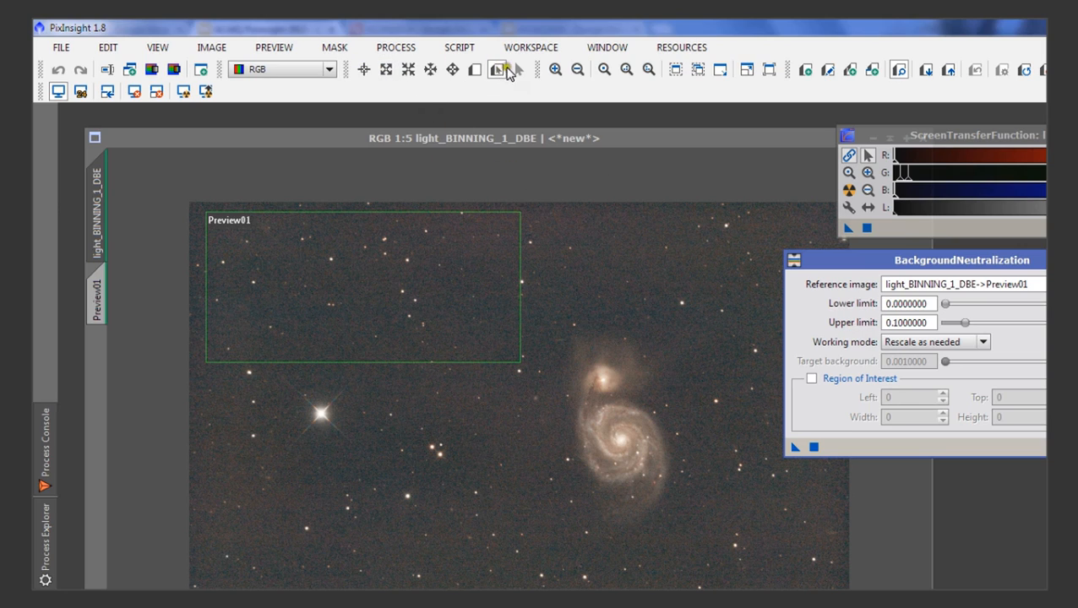
- Read the RGB values of a star and of nearby empty background inside Preview01
left_click(362, 69)
left_click(334, 258)
mouse_move(334, 258)
left_mouse_down()
mouse_move(332, 245)
mouse_move(339, 268)
mouse_move(331, 260)
left_mouse_up()
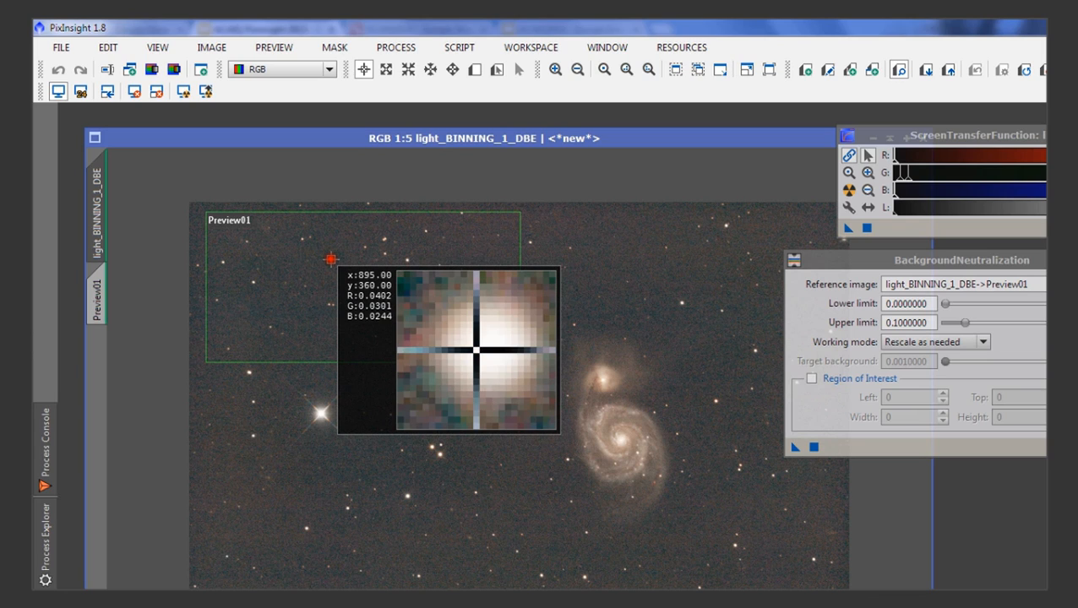
left_click_drag(330, 259, 331, 260)
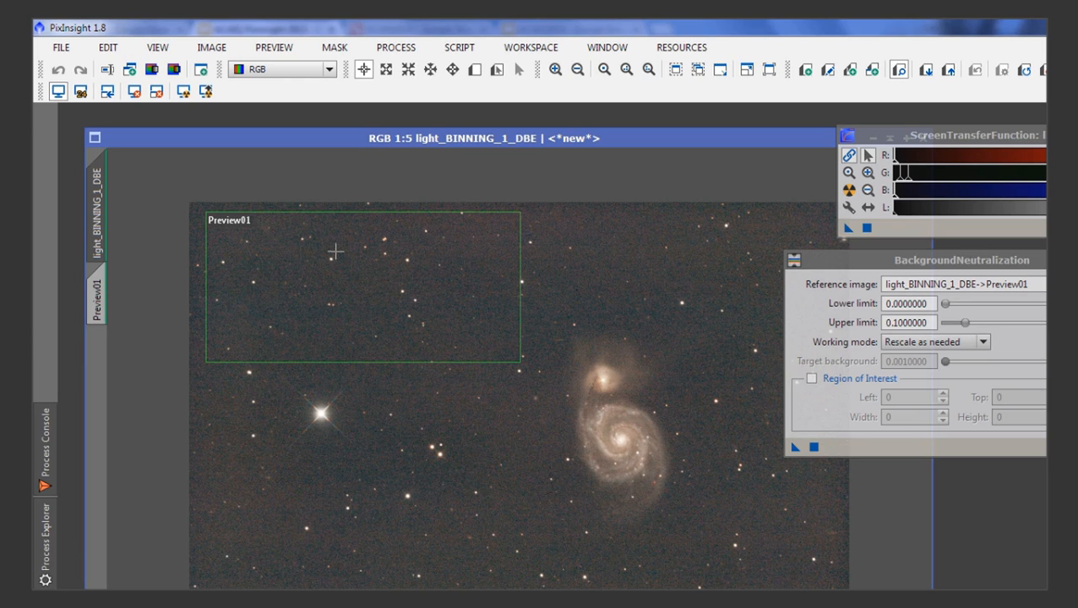
left_click_drag(358, 299, 359, 299)
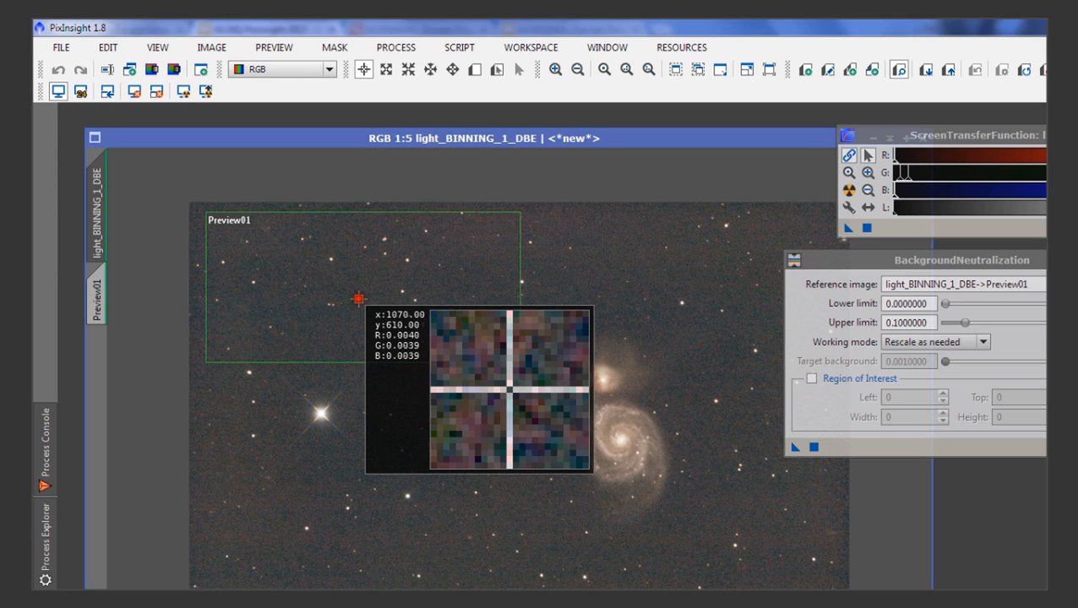
- Set the BackgroundNeutralization upper limit to 0.005 and check it against background pixel values inside Preview01
left_click(895, 321)
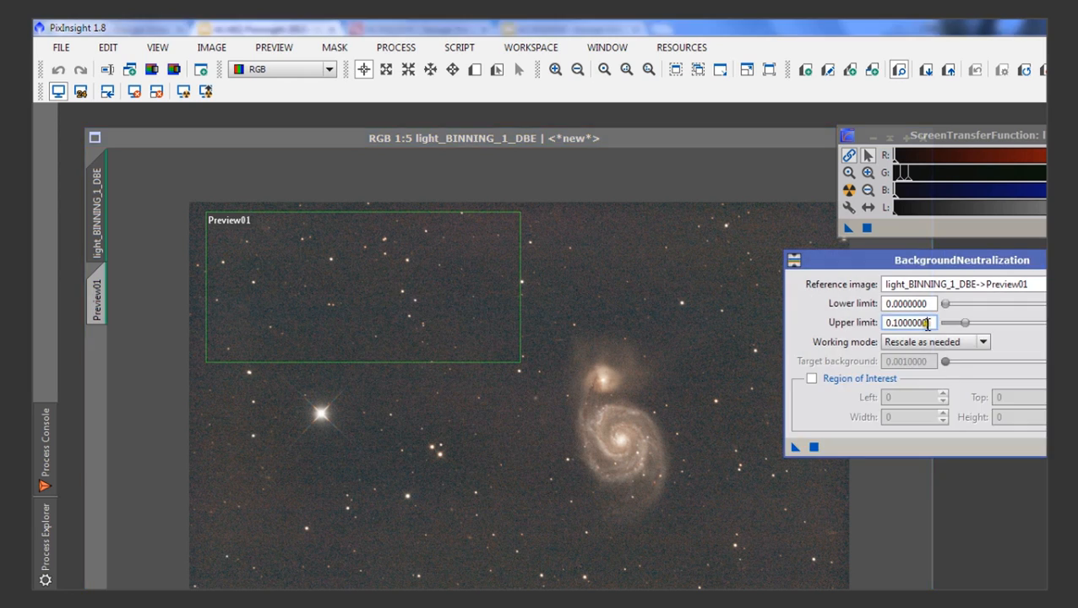
left_click_drag(909, 324, 896, 324)
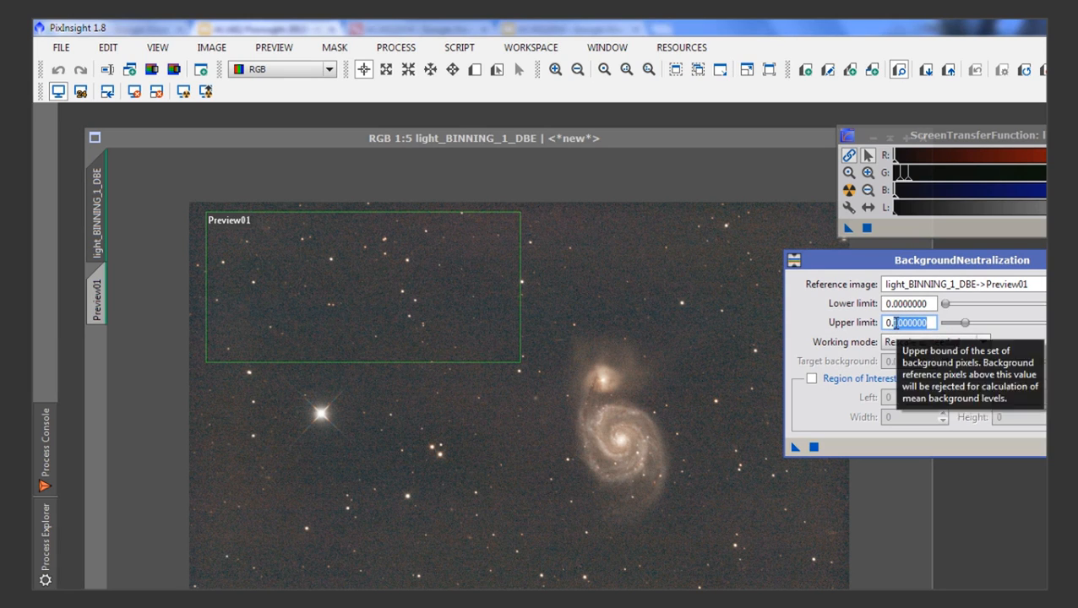
type("005")
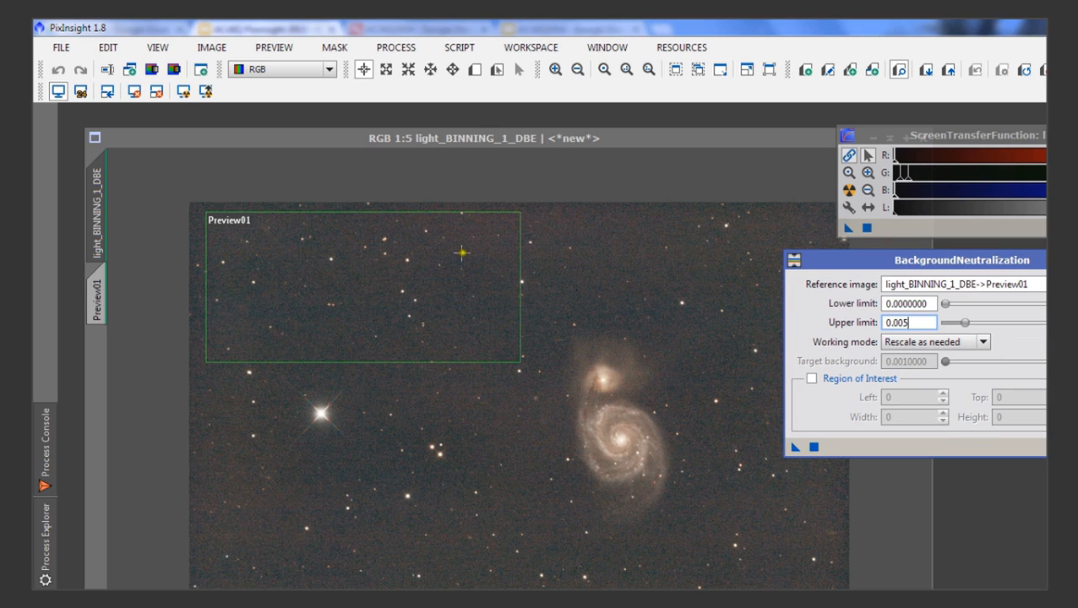
left_click(343, 239)
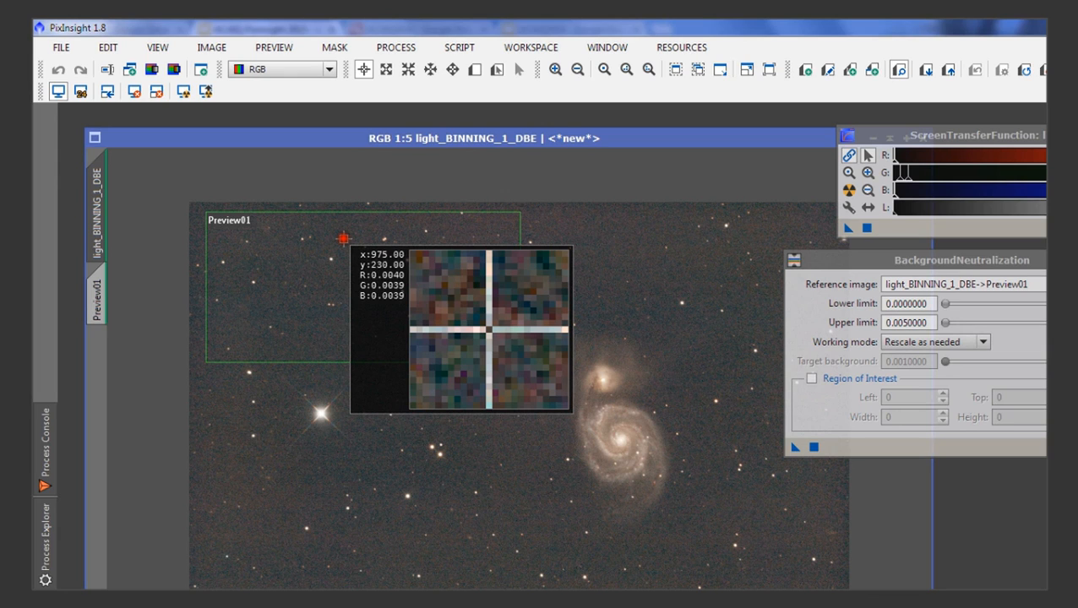
left_click_drag(343, 239, 325, 245)
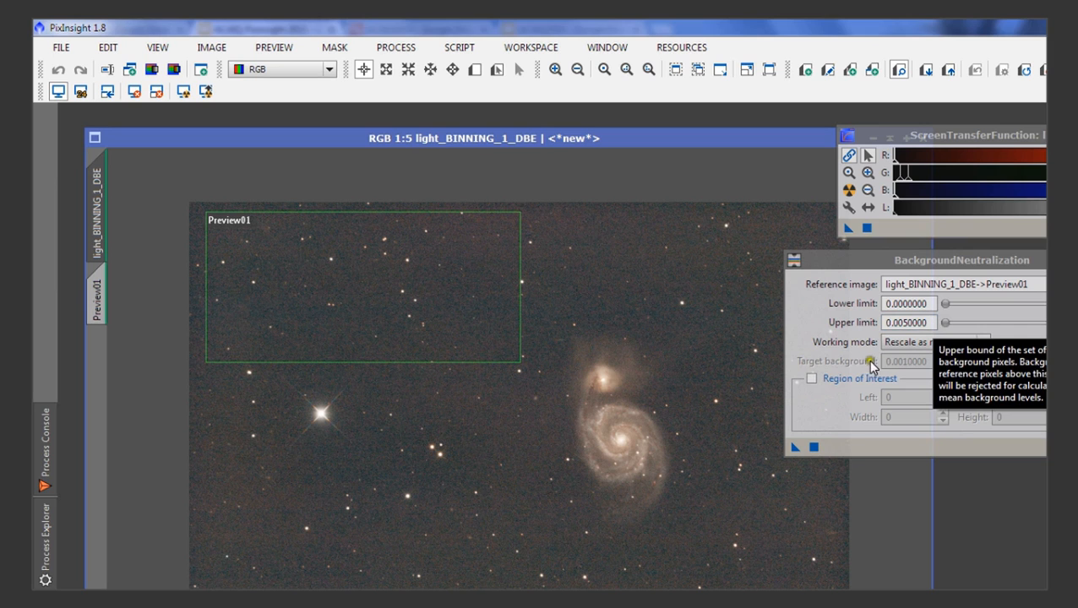
- Apply BackgroundNeutralization to light_BINNING_1_DBE and undo it
left_click_drag(795, 445, 681, 429)
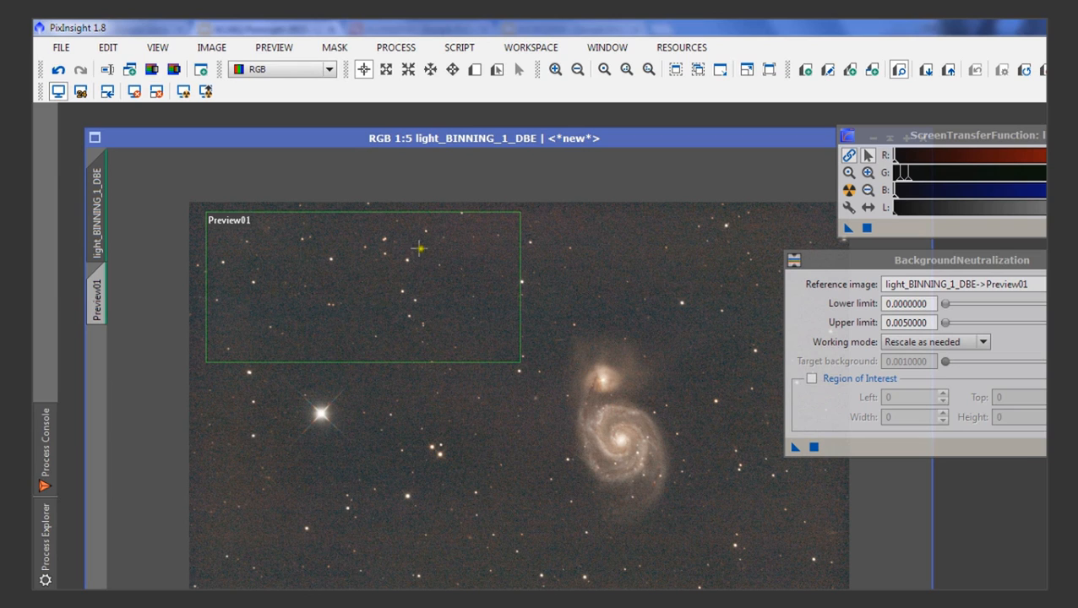
left_click(59, 74)
- Expand HistogramTransformation and examine how the red, green and blue peaks of light_BINNING_1_DBE align
left_click_drag(910, 577, 910, 512)
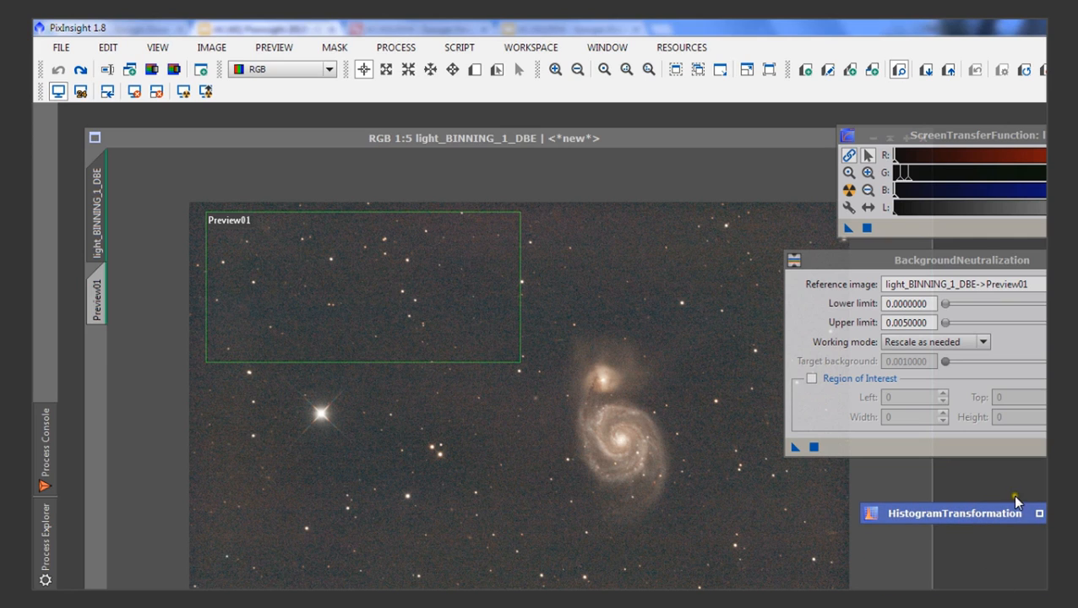
left_click(1039, 513)
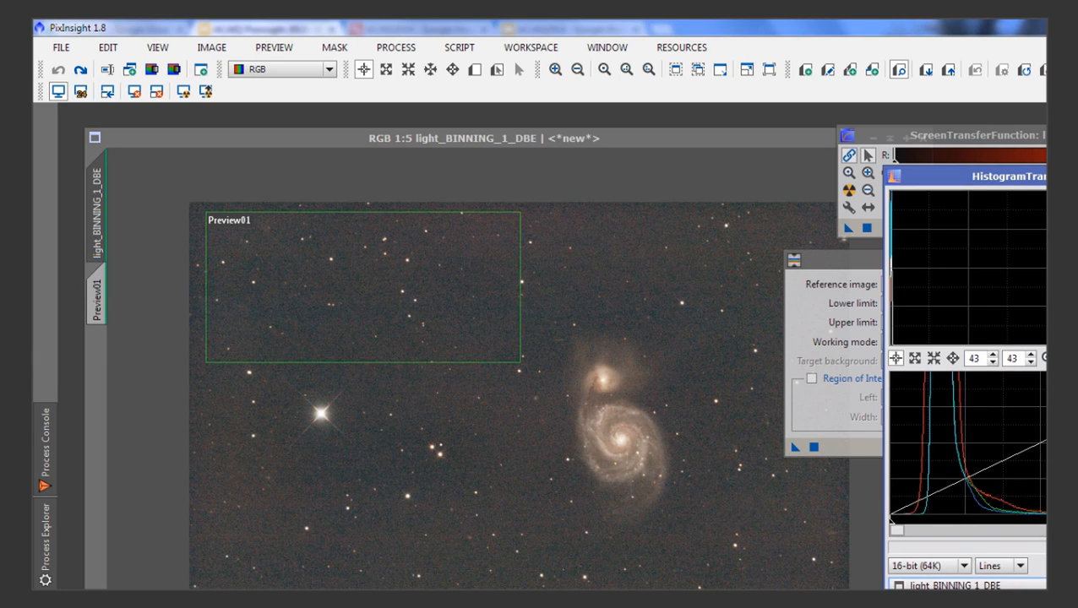
scroll(1003, 475, "up", 6)
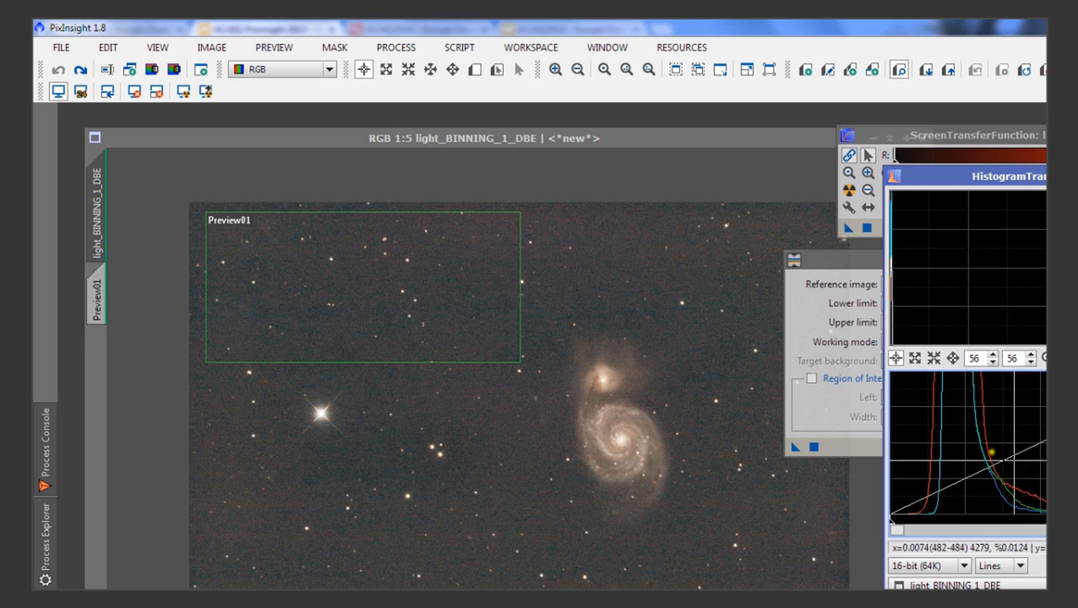
scroll(998, 444, "down", 3)
scroll(998, 445, "down", 12)
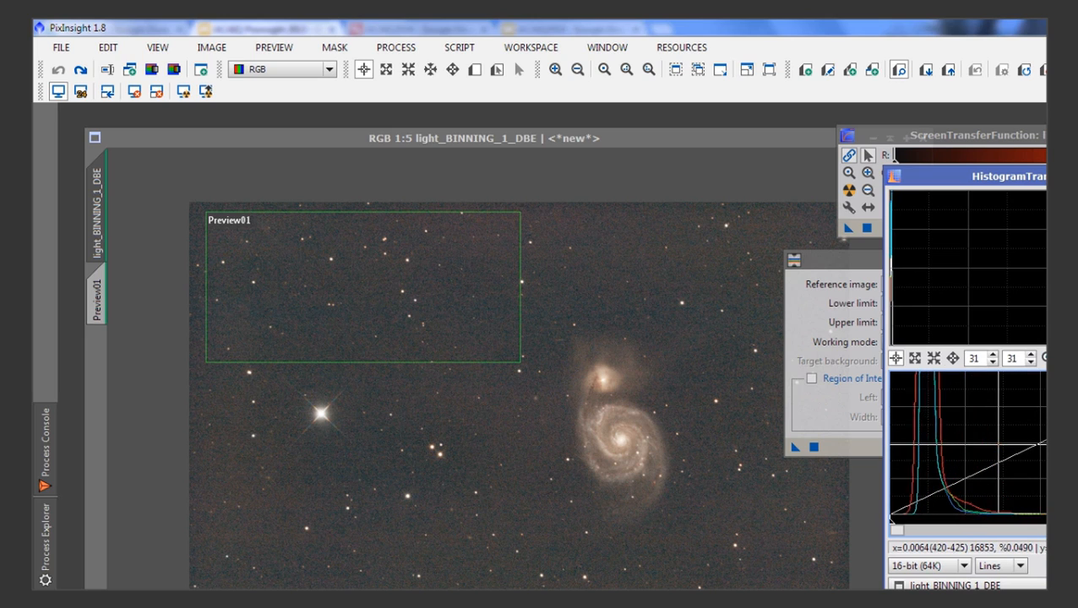
scroll(997, 444, "down", 1)
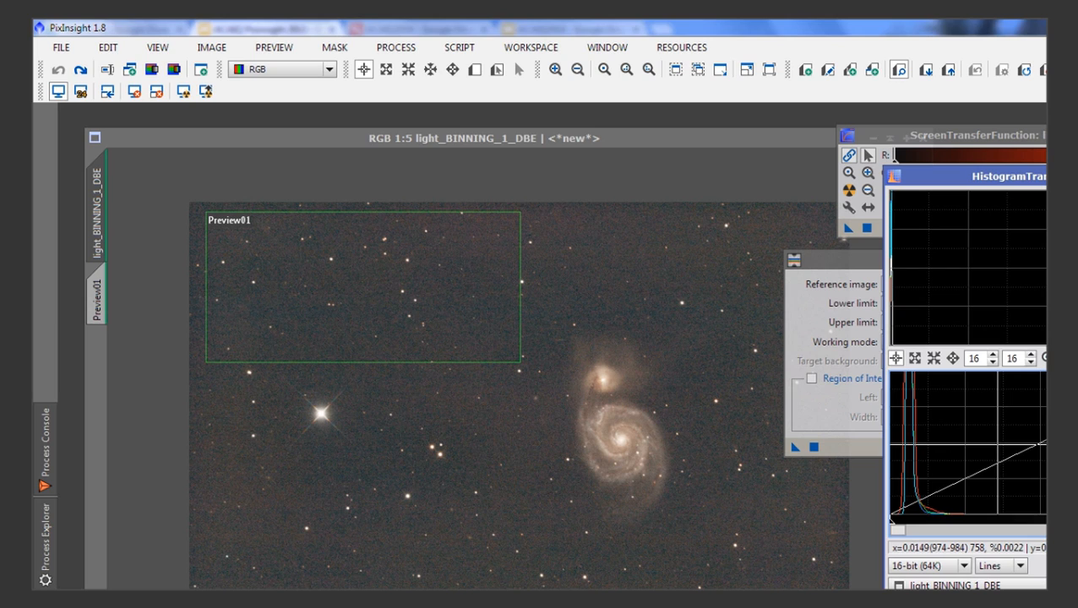
scroll(929, 469, "up", 1)
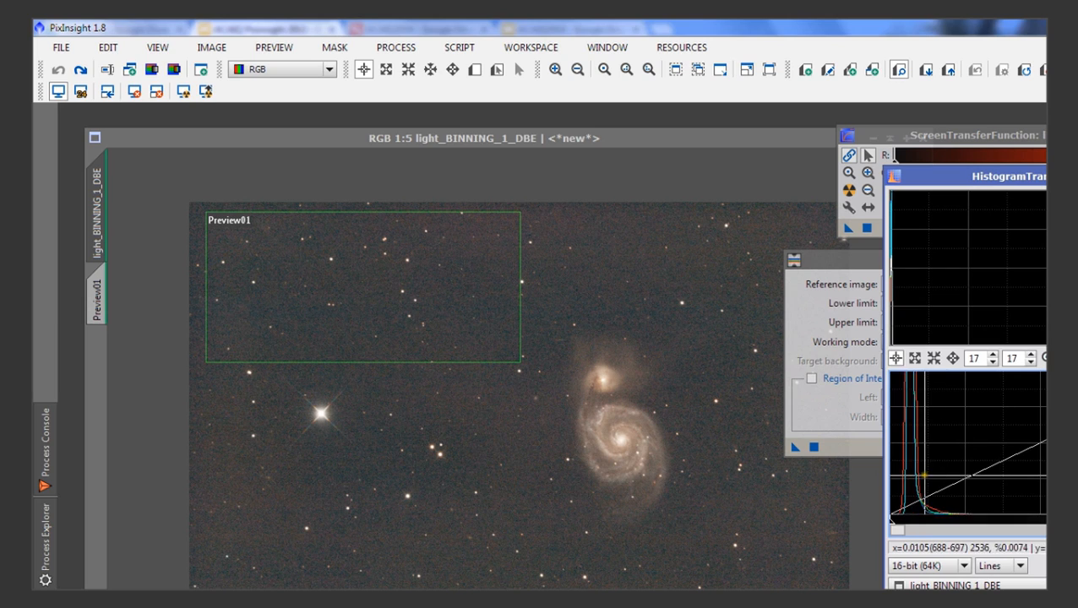
scroll(924, 475, "up", 5)
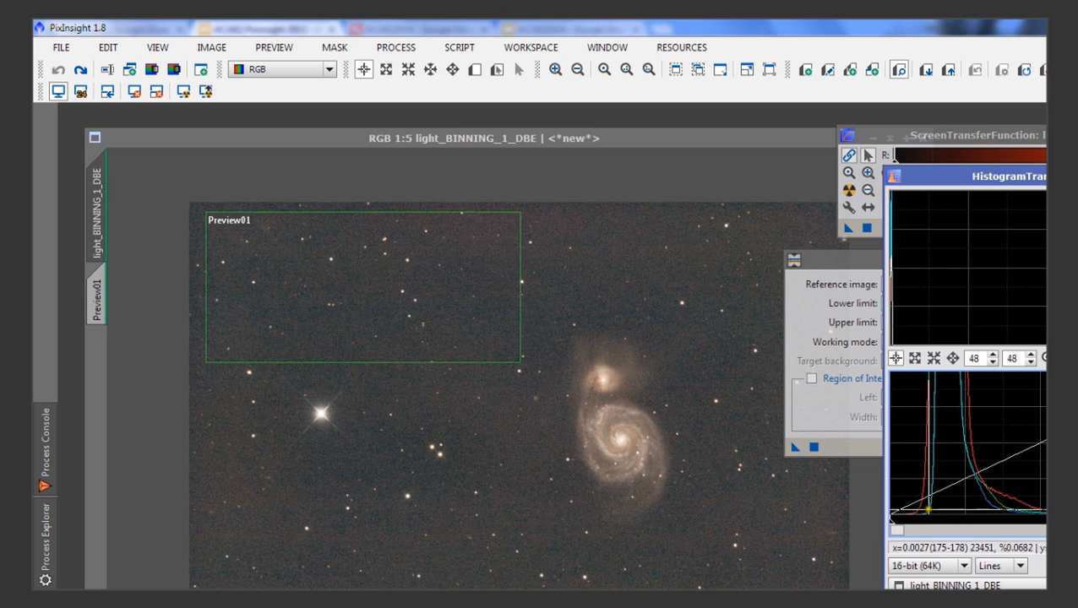
scroll(927, 510, "up", 2)
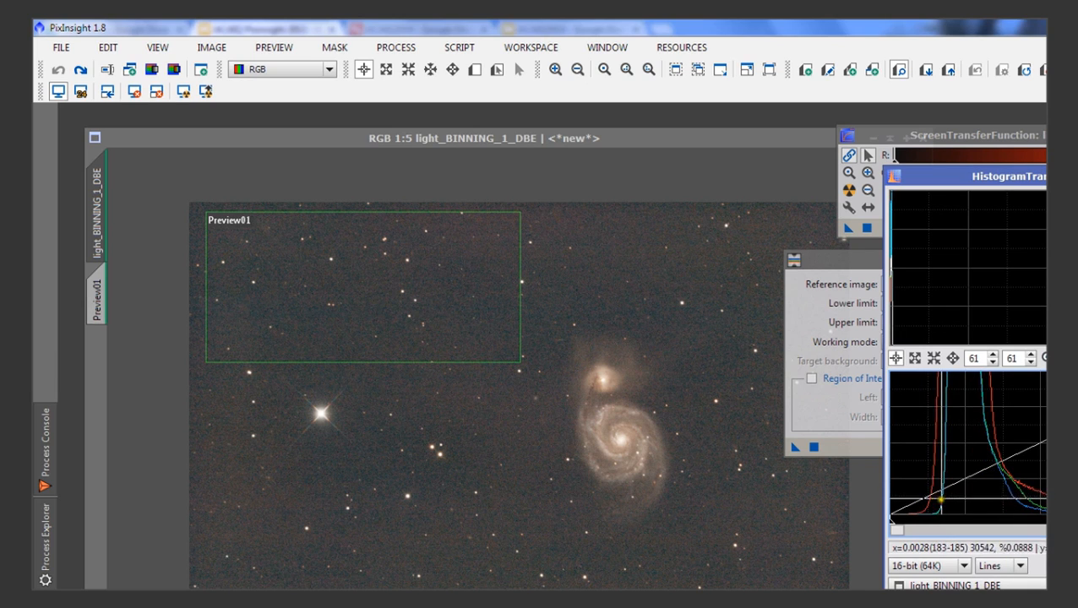
scroll(938, 499, "up", 1)
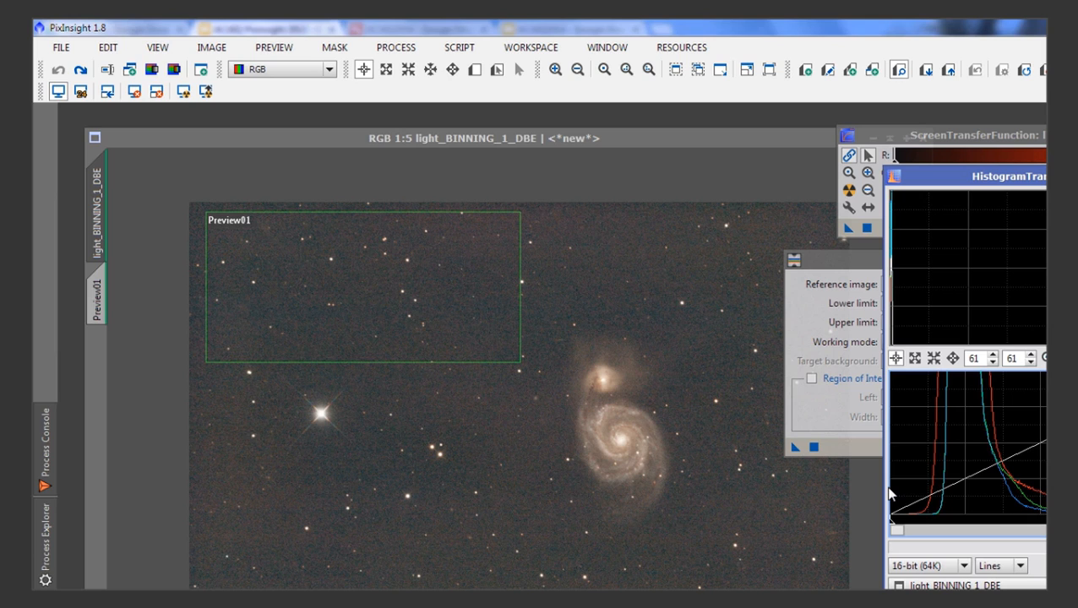
- Move the HistogramTransformation window so it covers less of the BackgroundNeutralization window
right_click(889, 494)
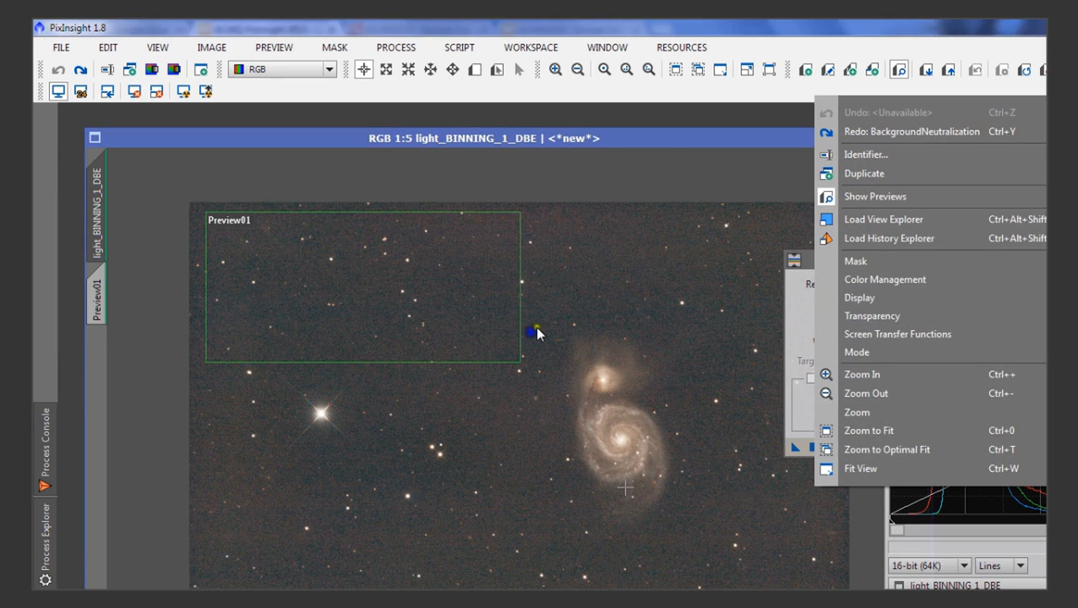
left_click(570, 141)
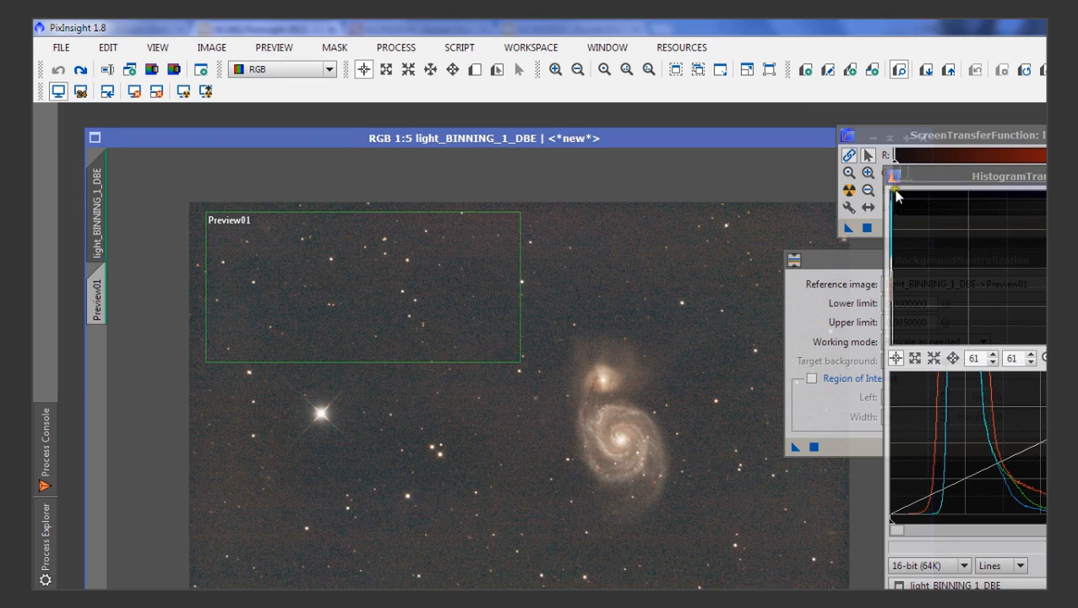
left_click_drag(948, 175, 987, 269)
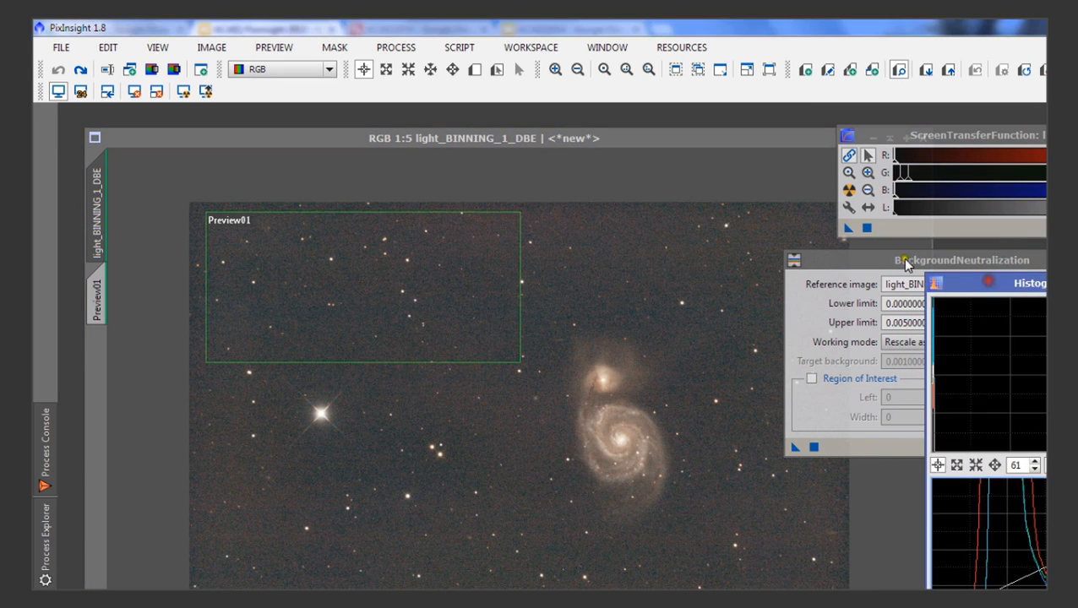
- Close the BackgroundNeutralization window
left_click(909, 259)
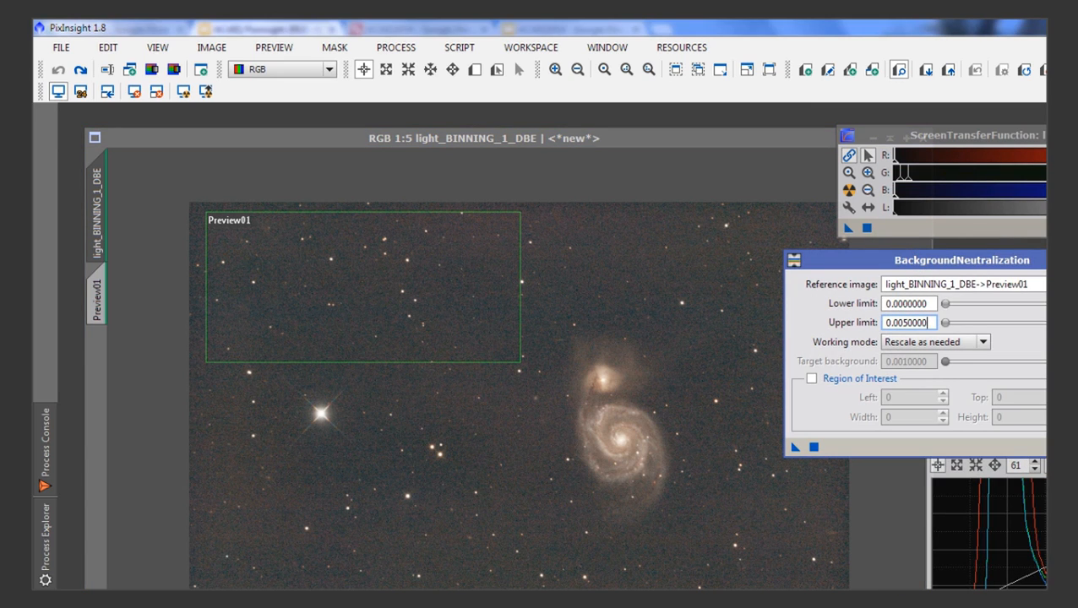
left_click(1073, 260)
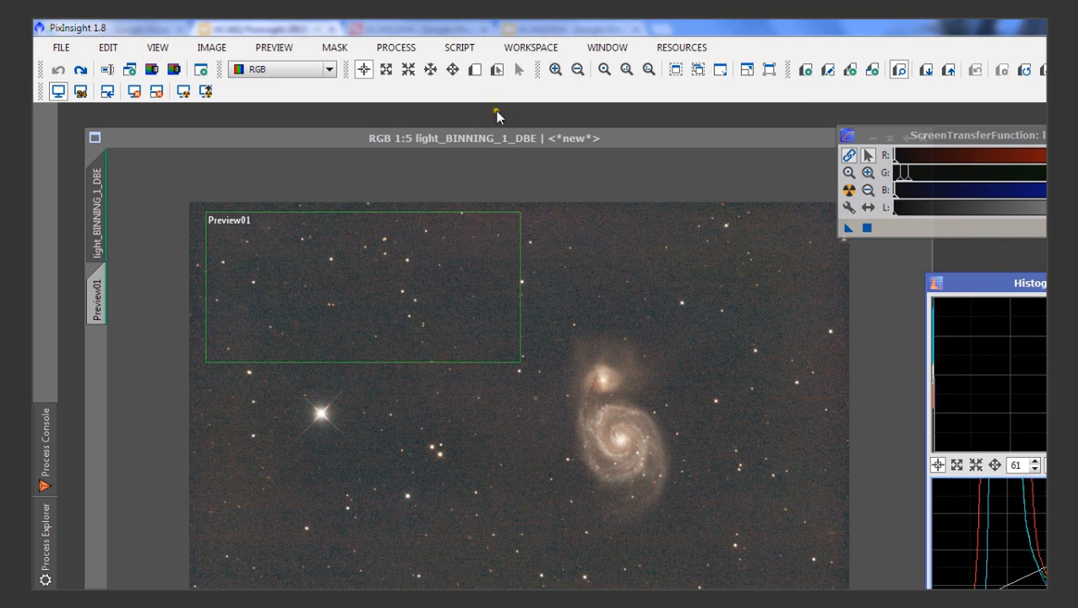
left_click(404, 49)
mouse_move(414, 72)
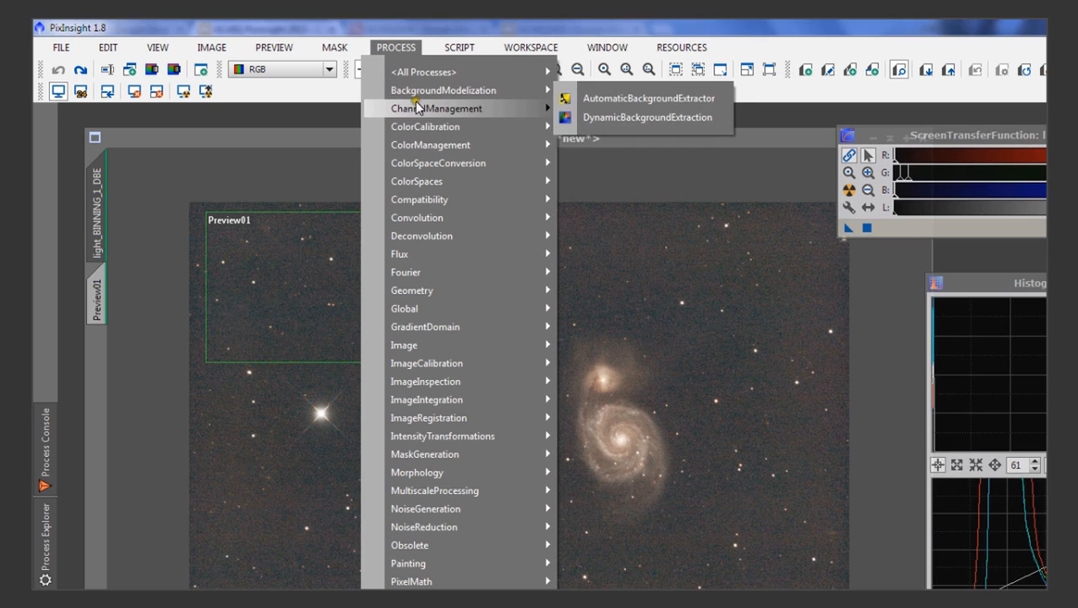
mouse_move(434, 126)
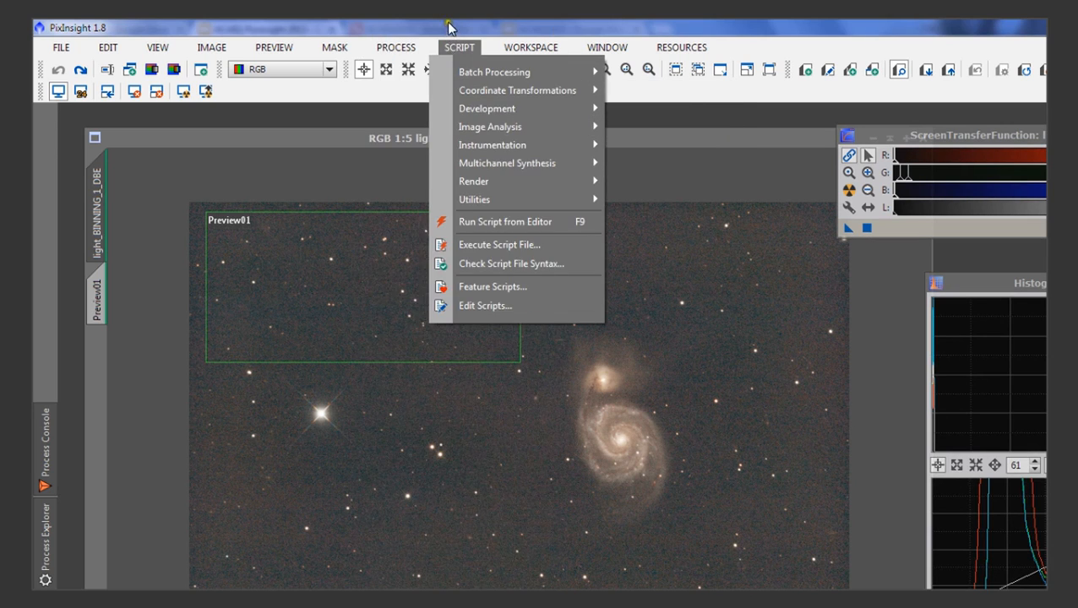
left_click(460, 41)
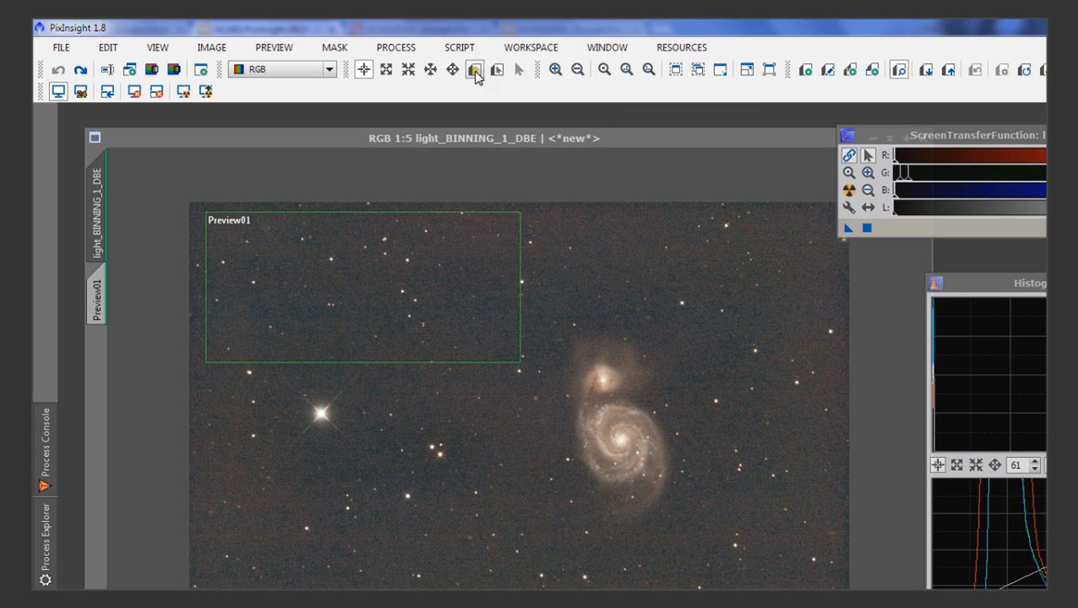
- Draw a second preview tightly enclosing the M51 spiral galaxy and its companion
left_click(473, 71)
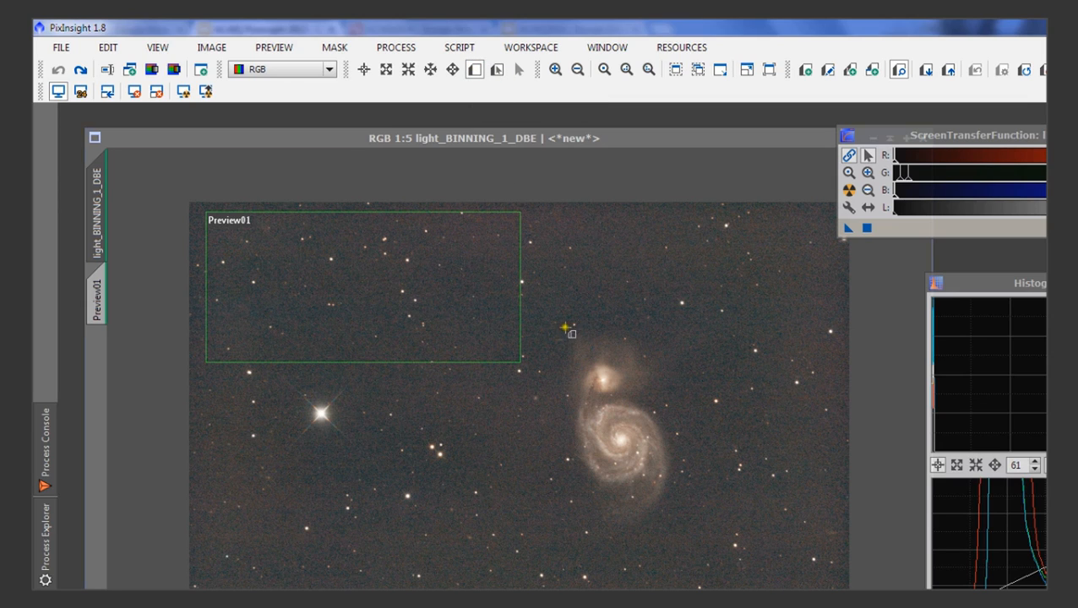
left_click_drag(566, 328, 677, 534)
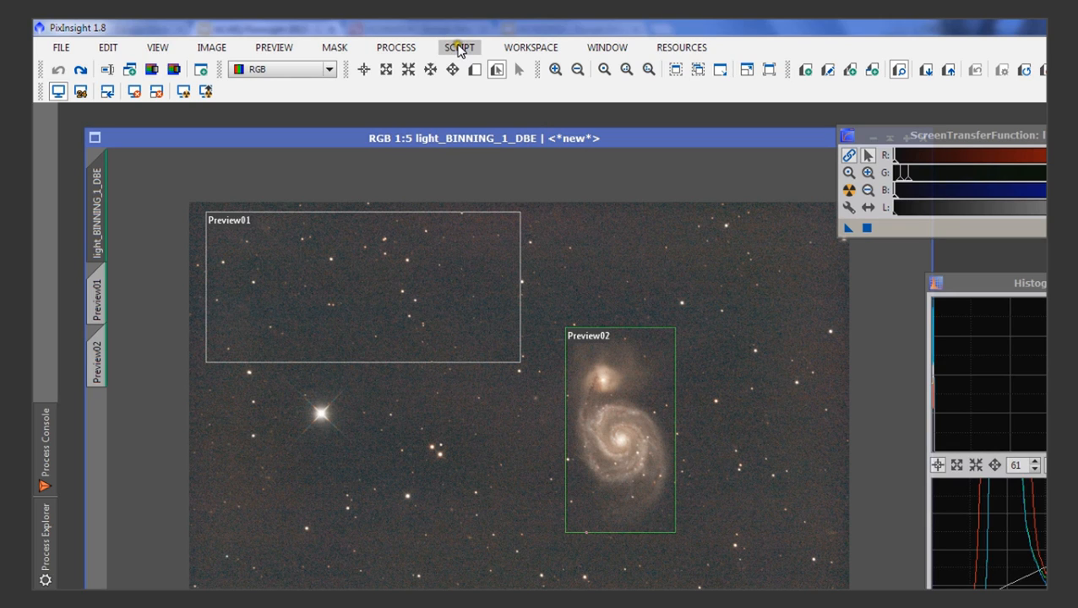
- In ColorCalibration, use light_BINNING_1_DBE->Preview02 as the white reference image and turn off Structure Detection
left_click(396, 48)
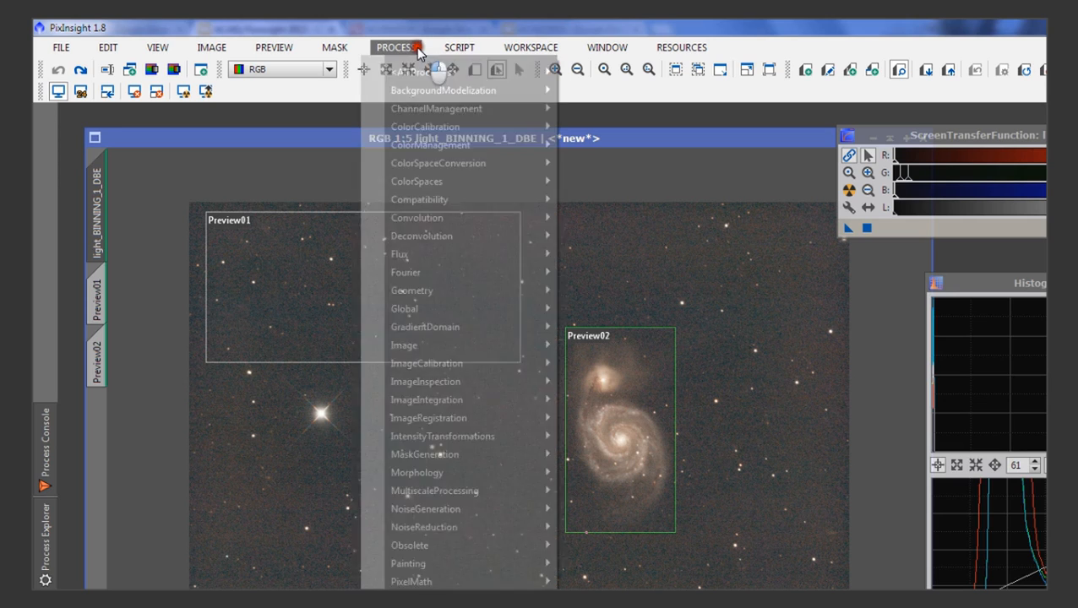
mouse_move(440, 126)
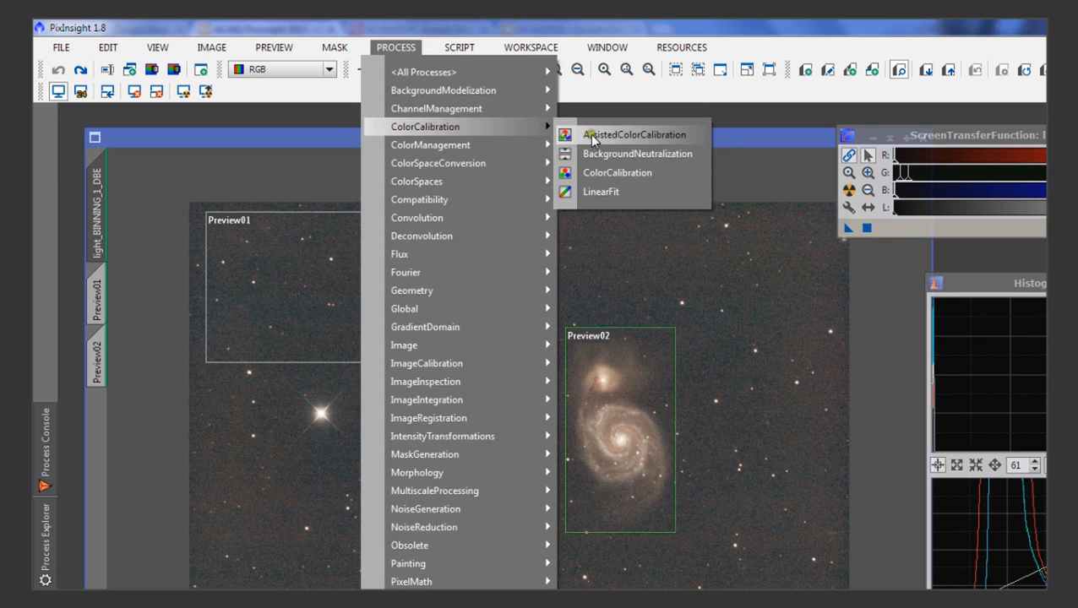
left_click(644, 172)
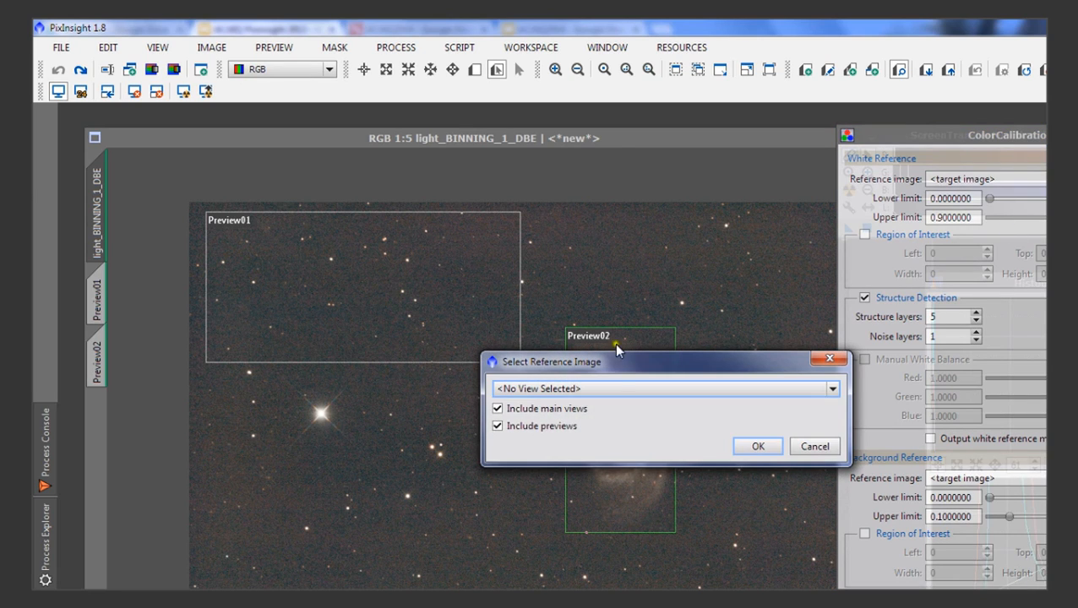
left_click(628, 387)
left_click(691, 440)
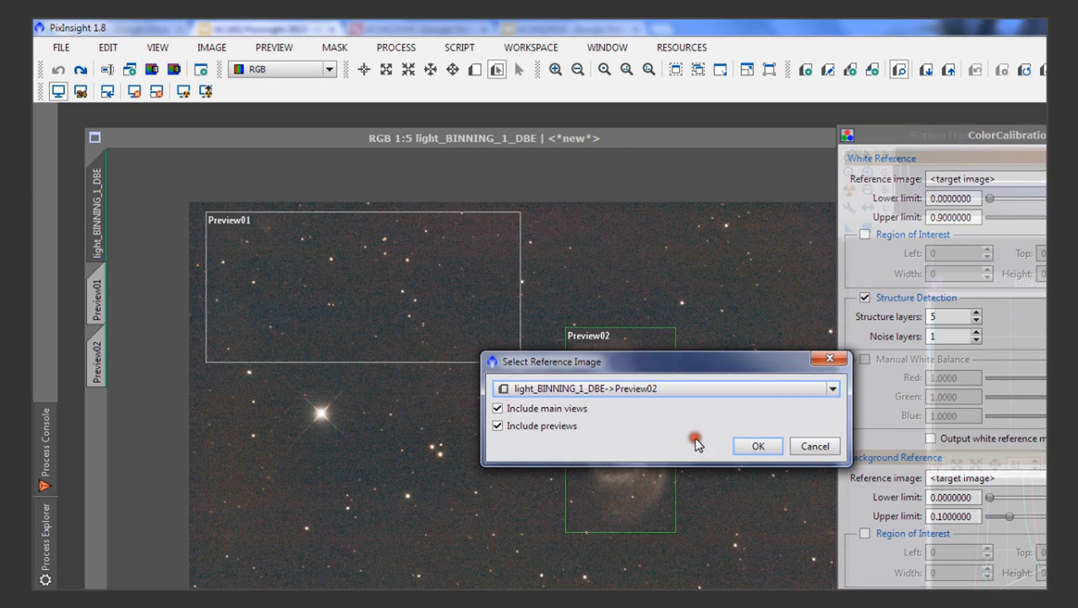
left_click(758, 446)
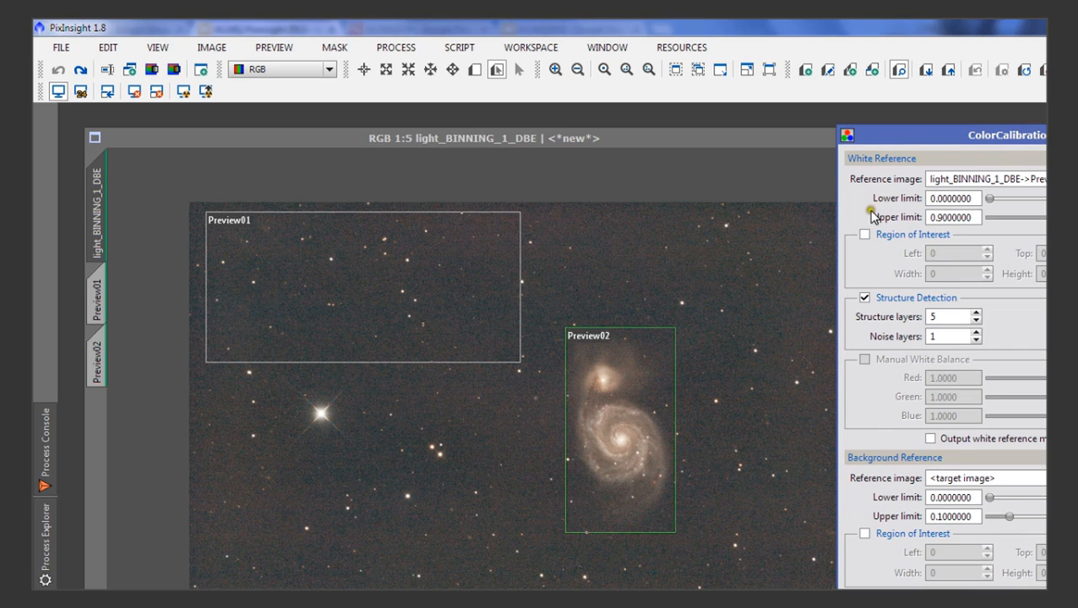
left_click(864, 298)
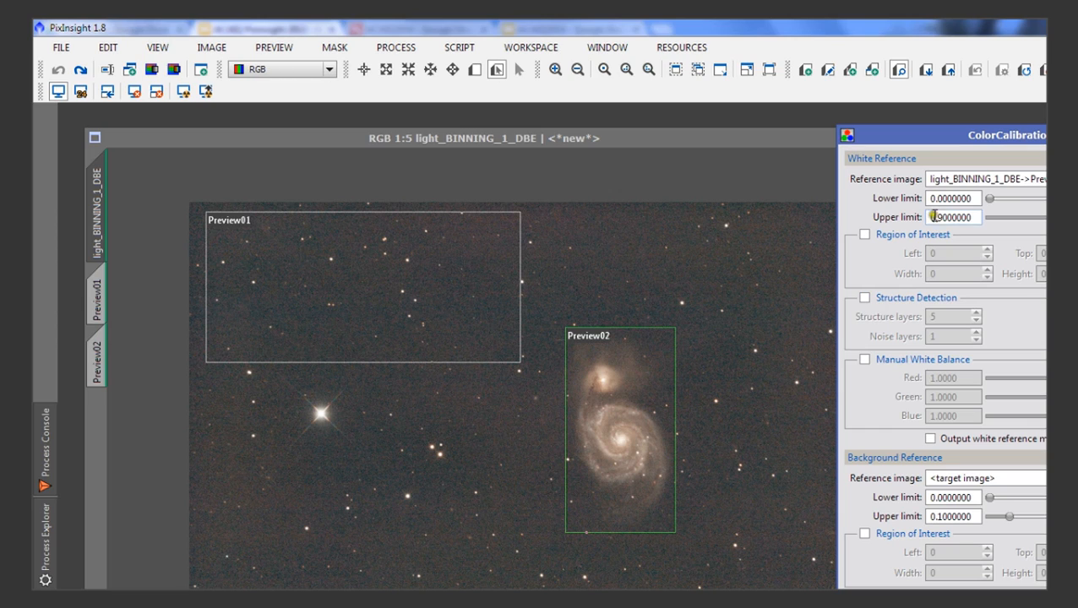
- Set ColorCalibration's background reference image to light_BINNING_1_DBE->Preview01
left_click(992, 471)
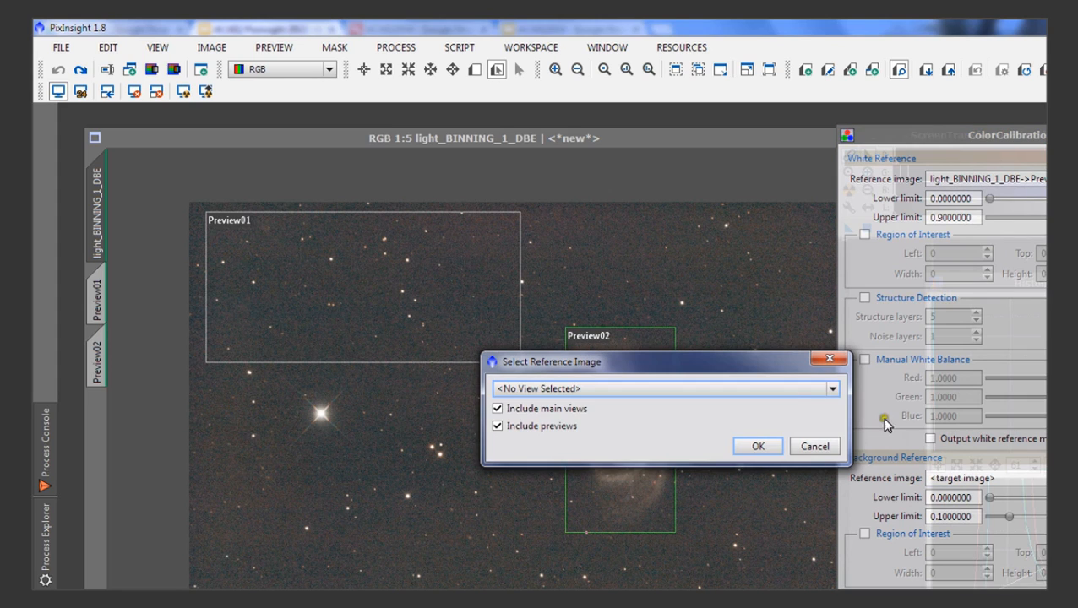
left_click(797, 390)
left_click(743, 425)
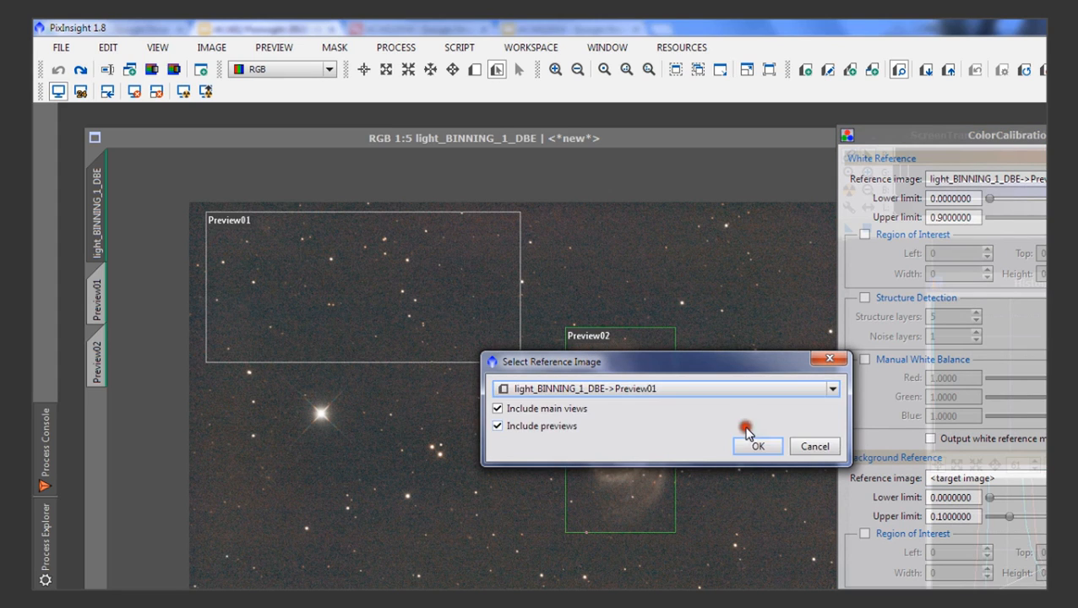
left_click(765, 446)
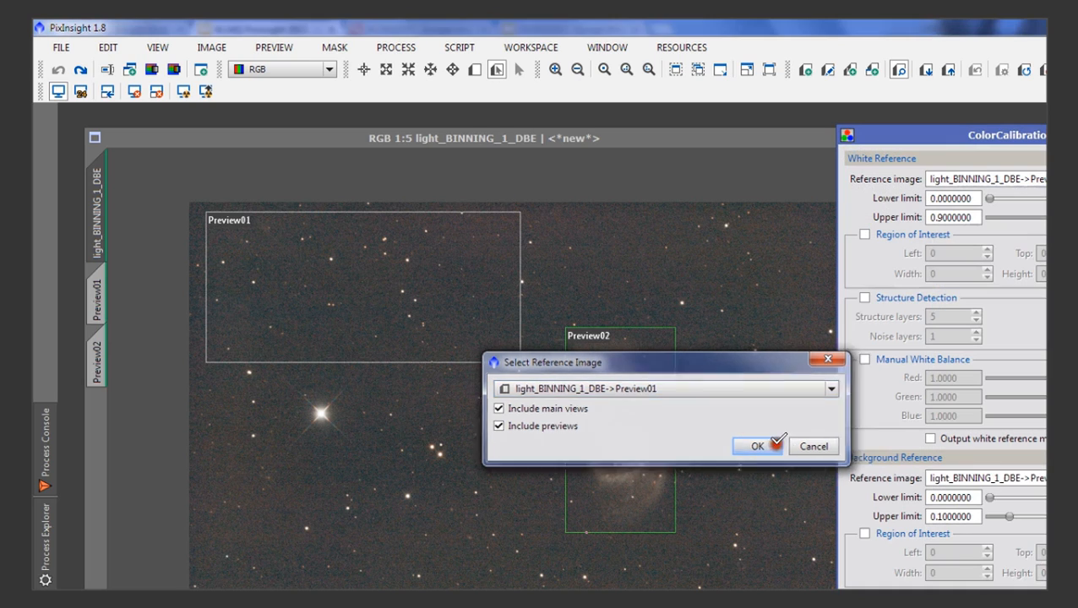
- Check background pixel values inside Preview01 and set the background reference's upper limit to 0.005
left_click(361, 70)
left_click(330, 261)
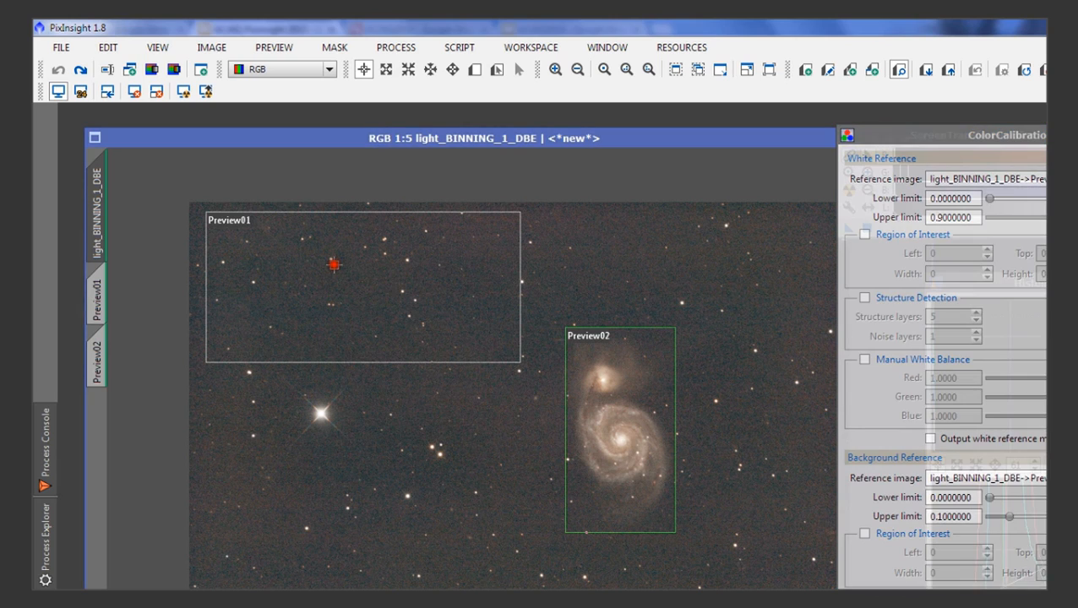
left_click_drag(334, 263, 336, 265)
left_click(961, 517)
left_click_drag(961, 517, 936, 516)
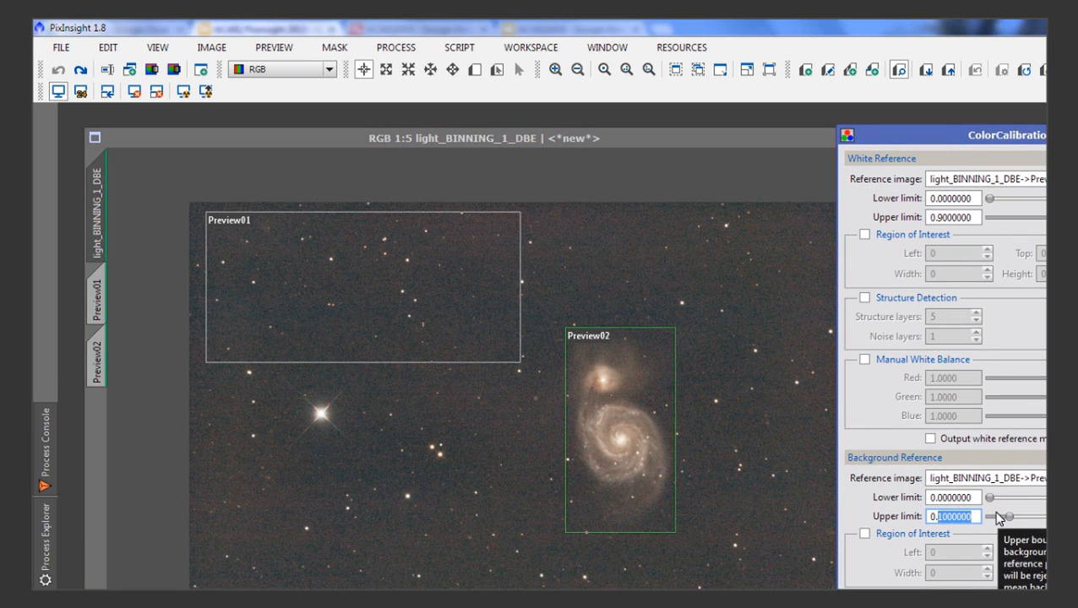
type("005")
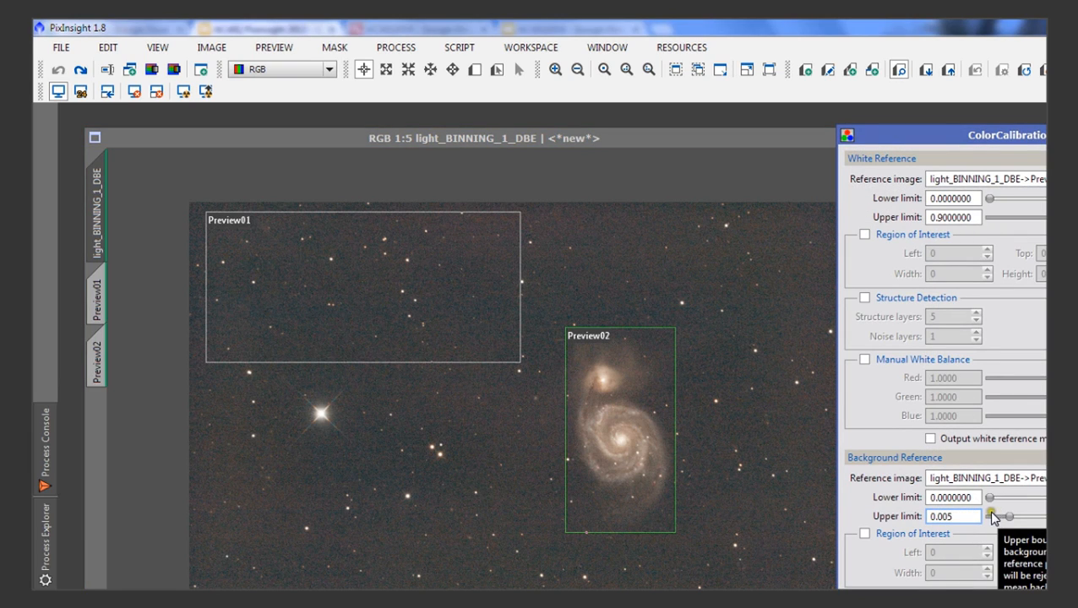
left_click(883, 562)
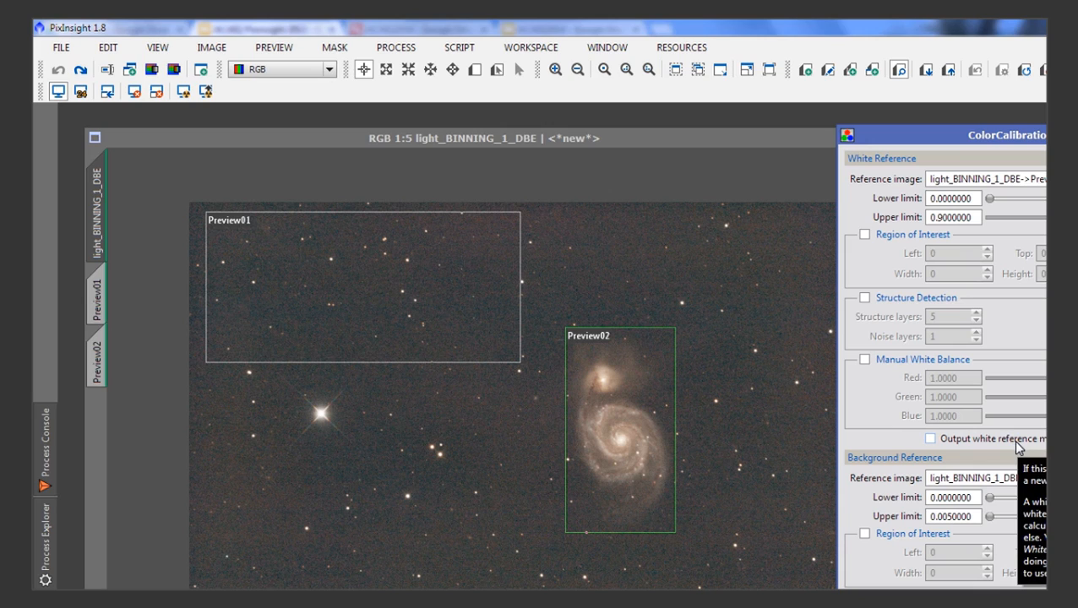
- Enable output of the white reference mask and apply ColorCalibration to light_BINNING_1_DBE
left_click(931, 439)
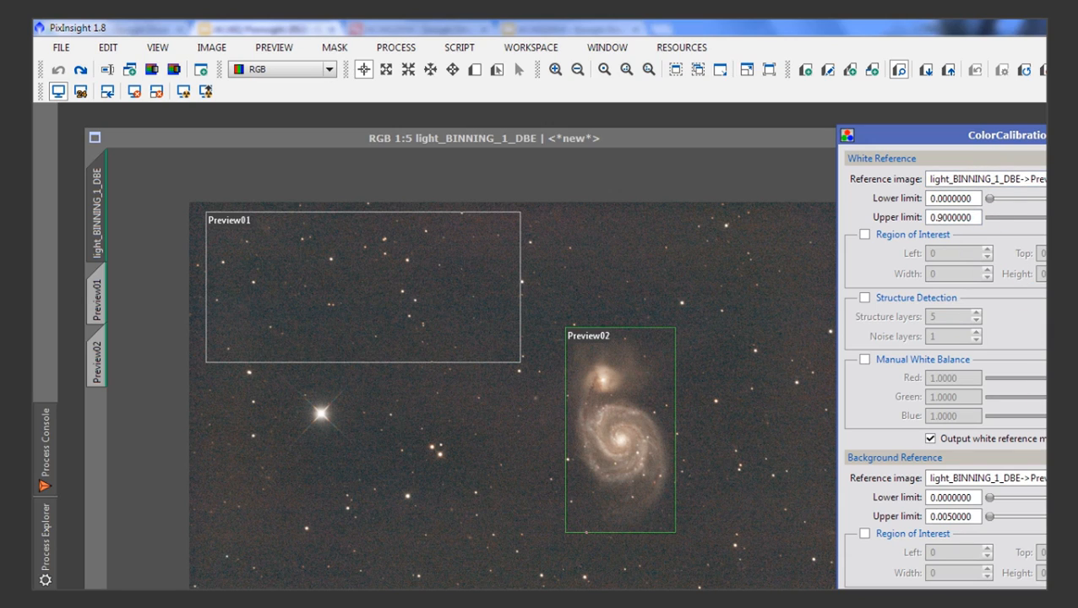
left_click_drag(774, 583, 688, 513)
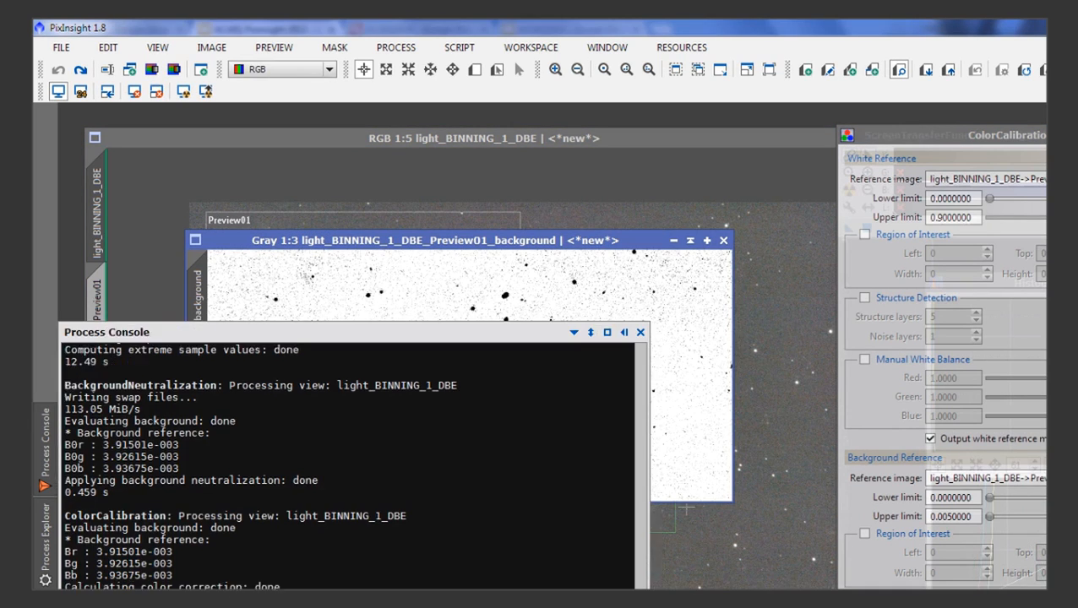
- Examine which pixels the Preview01 background reference mask includes at several magnifications, and close the mask image
left_click_drag(556, 246, 623, 217)
scroll(522, 380, "up", 2)
scroll(522, 379, "down", 3)
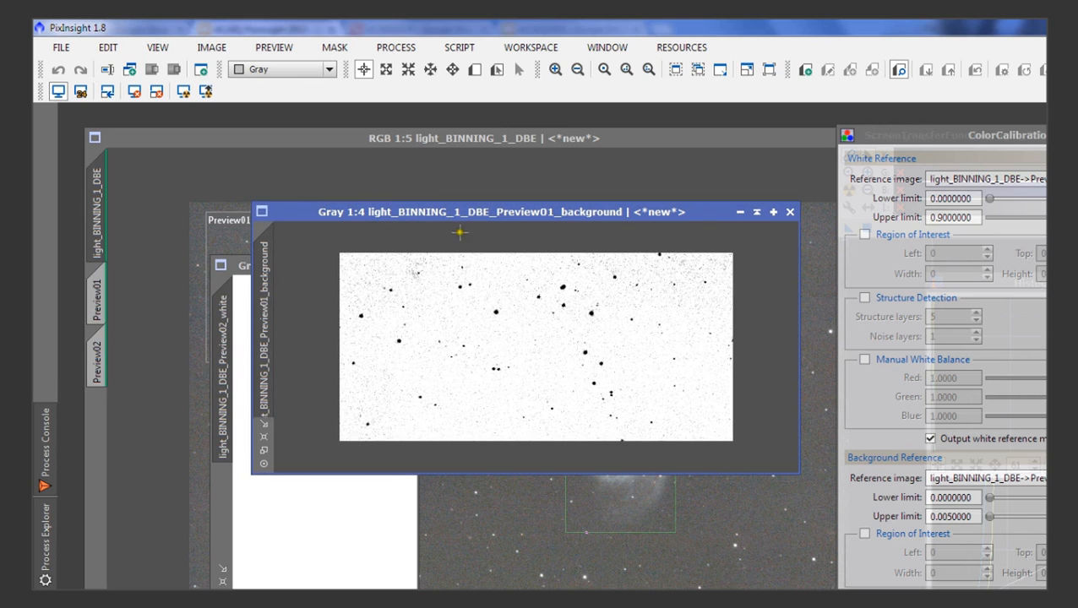
left_click_drag(457, 212, 711, 512)
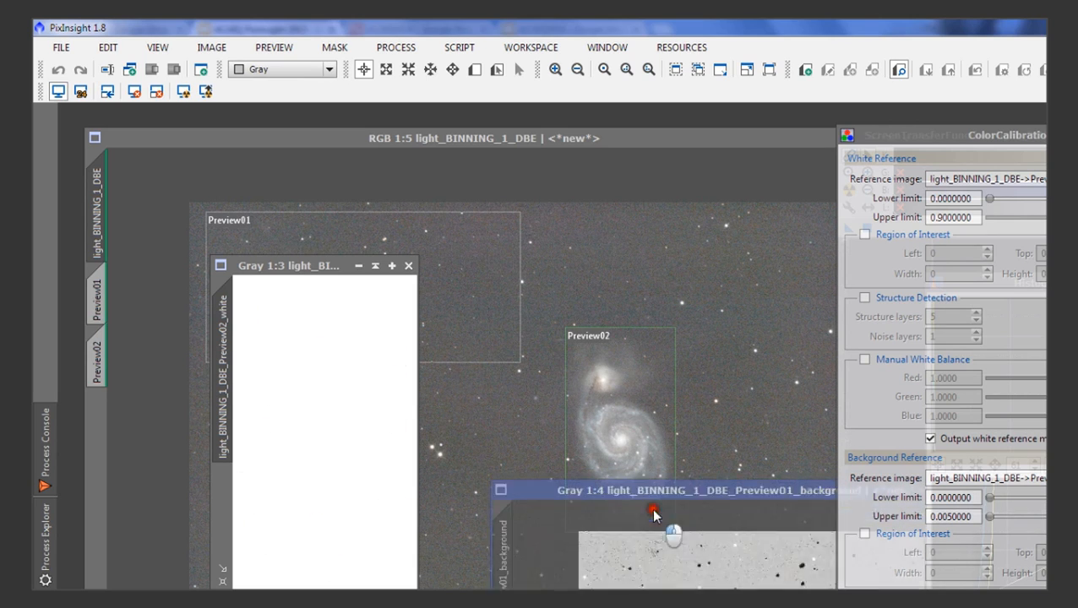
left_click_drag(649, 512, 427, 355)
scroll(571, 455, "down", 2)
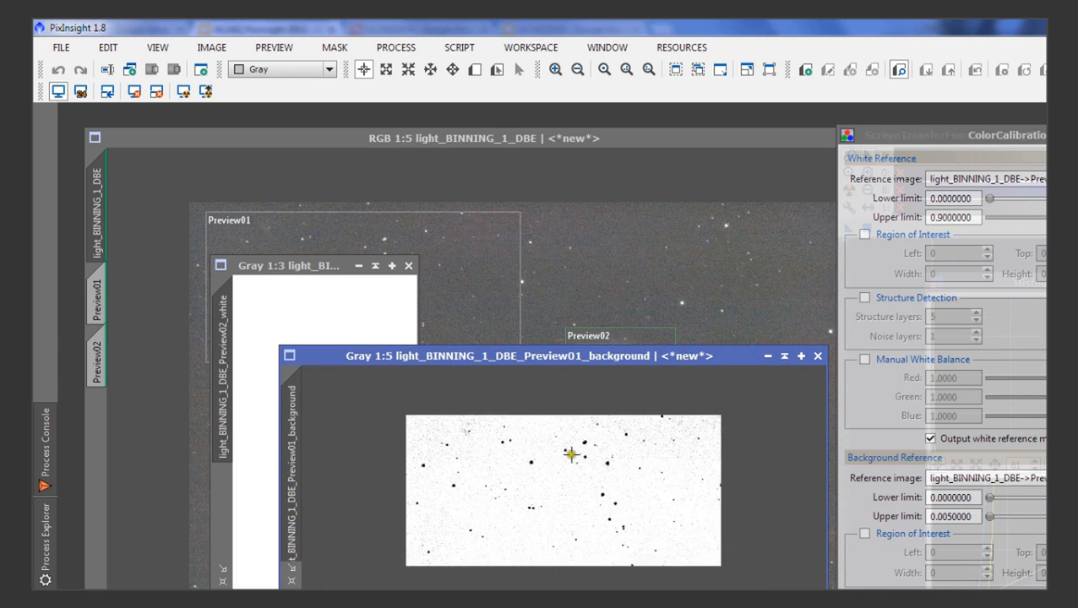
scroll(571, 455, "up", 4)
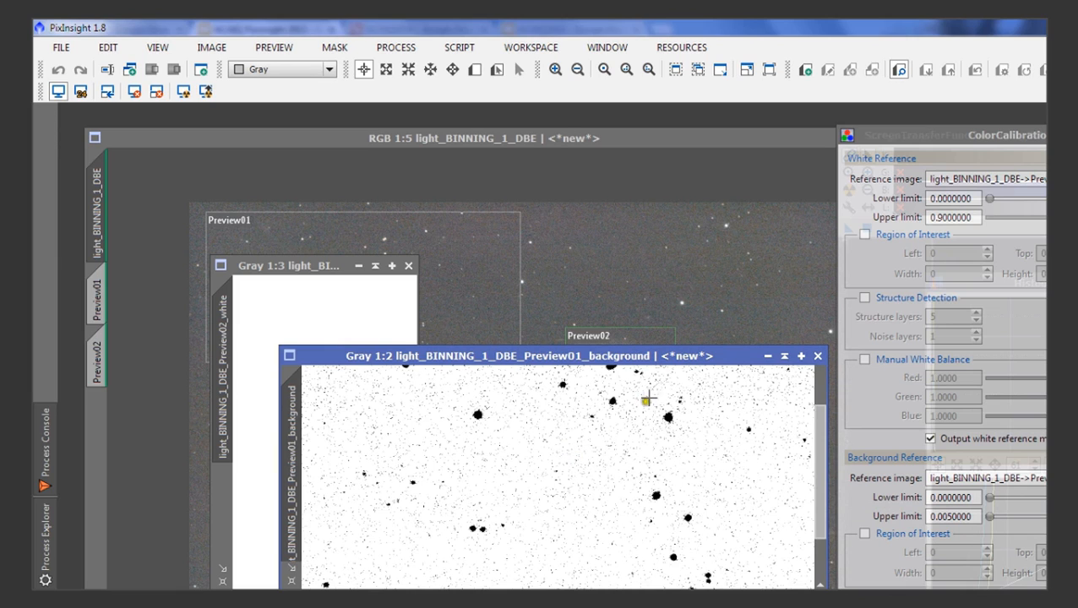
left_click(818, 356)
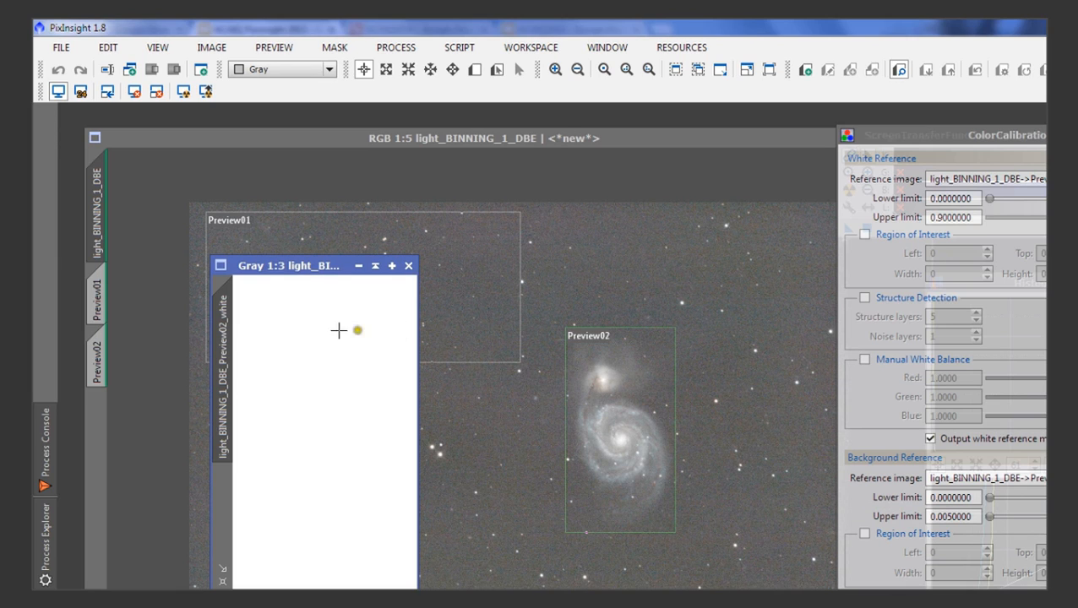
- Examine the coverage of the Preview02 white reference mask and close the mask image
scroll(318, 413, "down", 2)
scroll(319, 413, "up", 5)
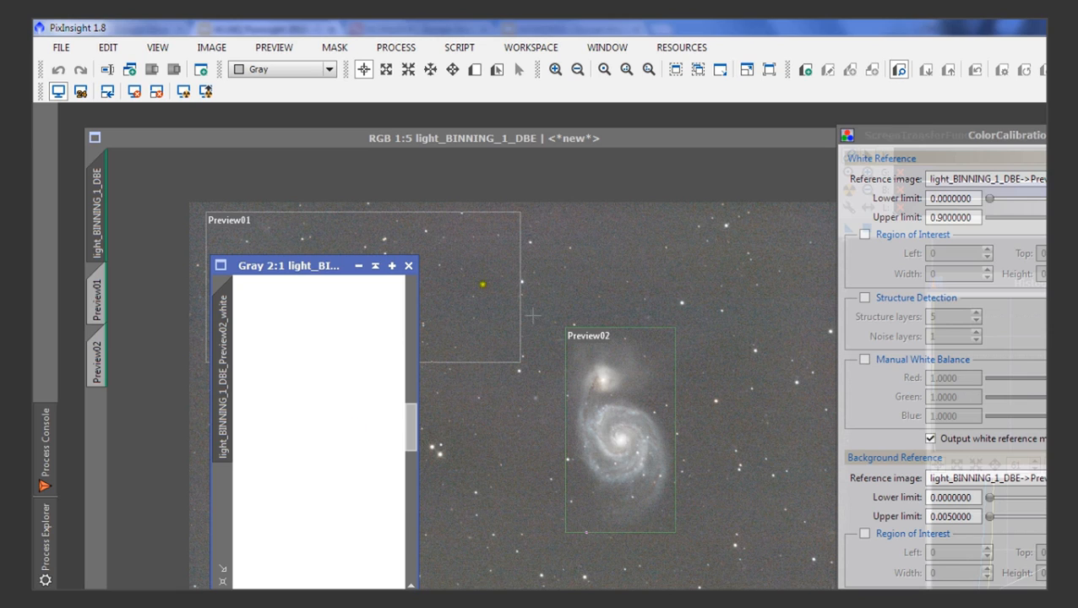
left_click(408, 265)
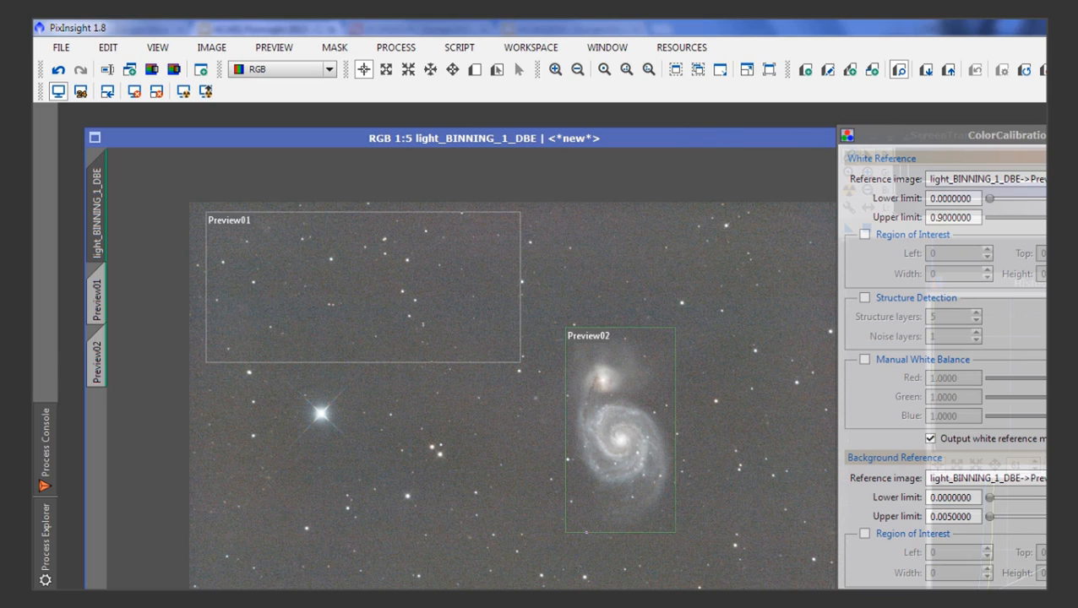
- Collapse ColorCalibration, auto-stretch the calibrated image with ScreenTransferFunction and inspect the galaxy's colours up close
double_click(858, 136)
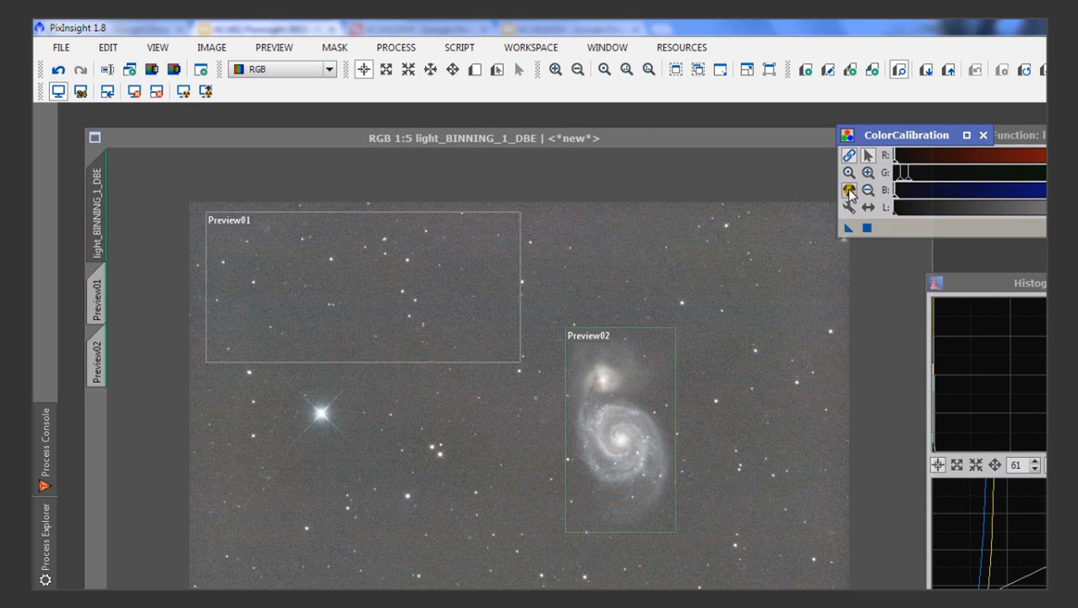
left_click(846, 188)
scroll(601, 325, "up", 2)
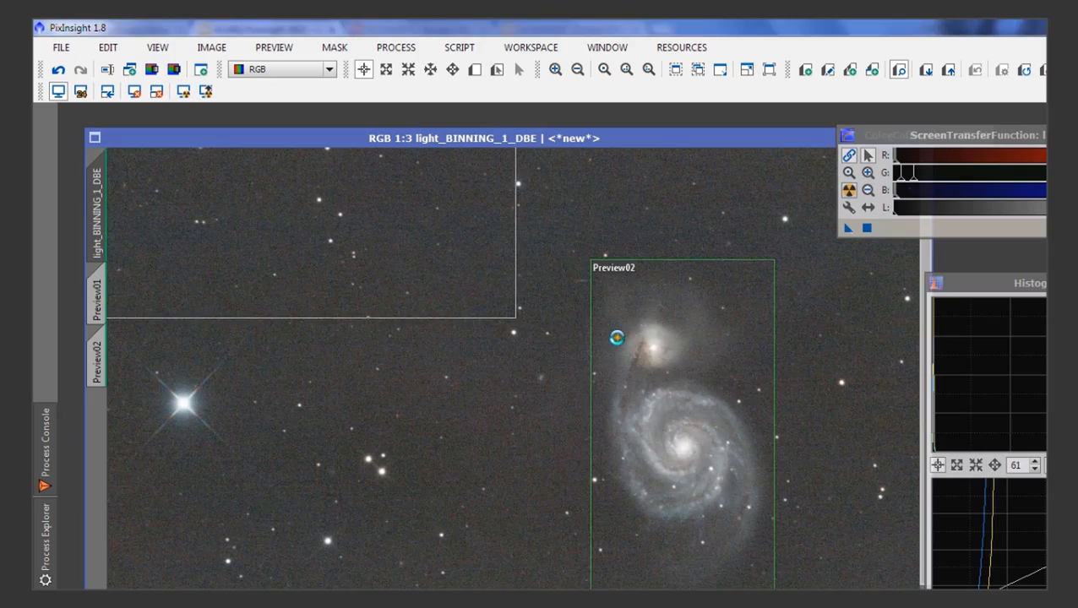
scroll(741, 394, "up", 3)
left_click_drag(744, 395, 428, 403)
scroll(711, 411, "down", 1)
scroll(711, 411, "down", 1)
left_click_drag(734, 414, 704, 366)
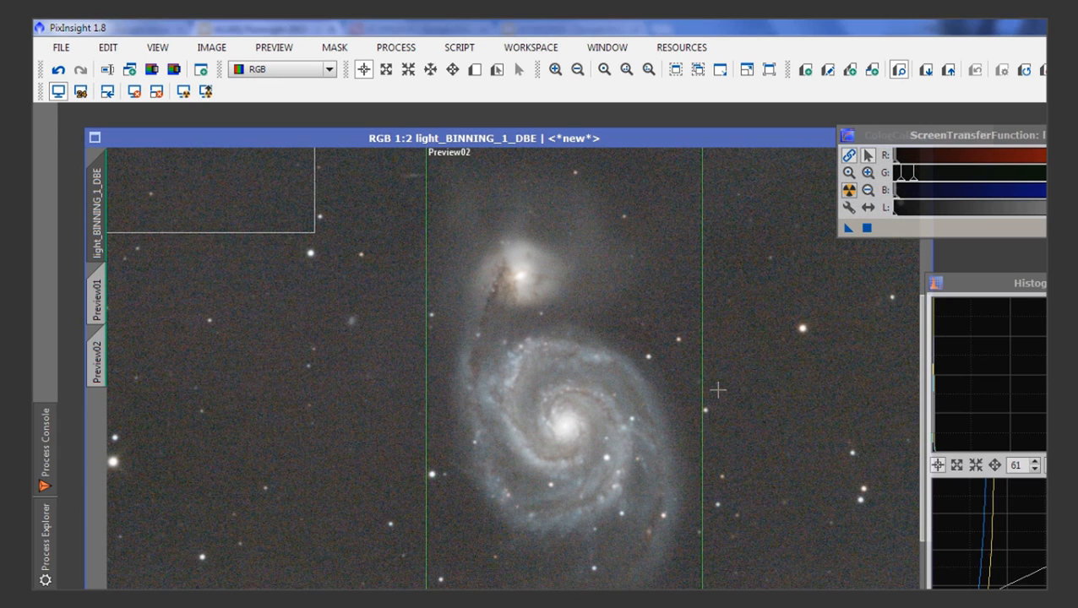
- Undo and redo the colour calibration to compare the galaxy's colours before and after
left_click(59, 72)
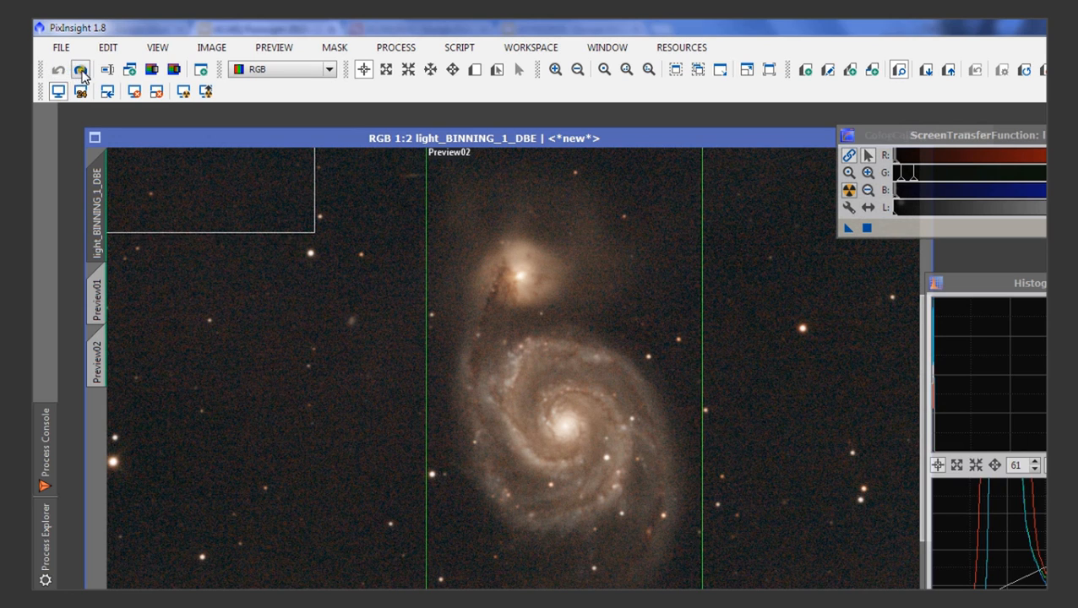
left_click(81, 71)
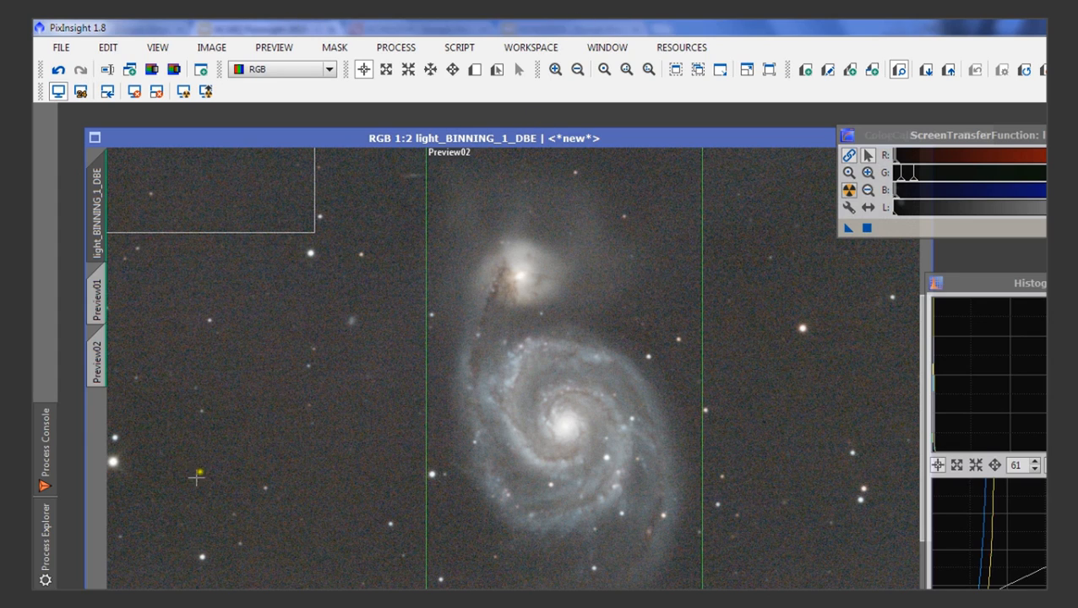
mouse_move(45, 602)
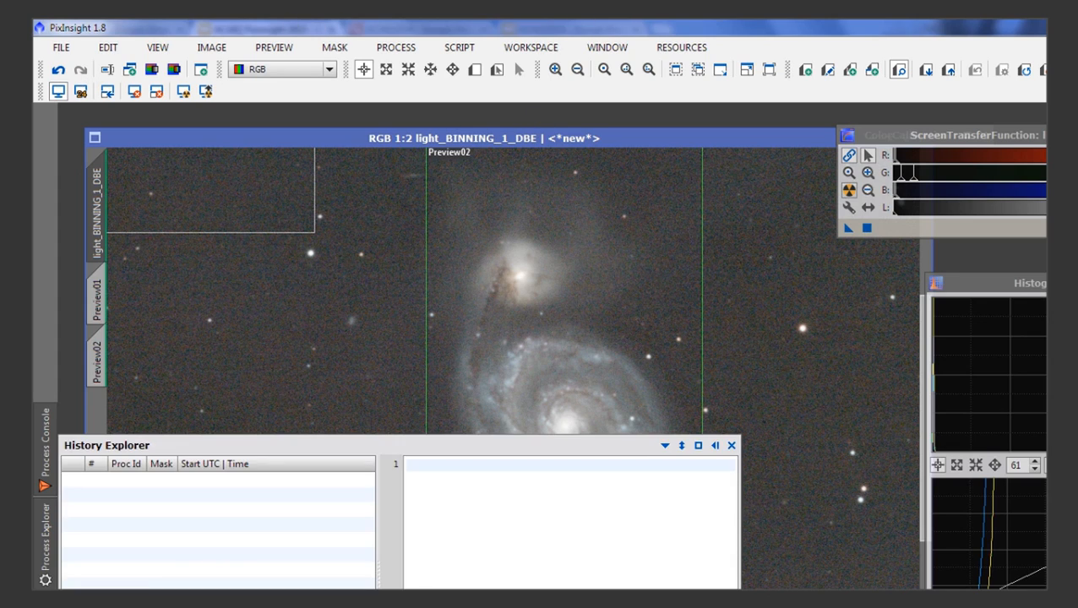
- Open the ColorSaturation process and place its window beside the calibrated image
mouse_move(47, 549)
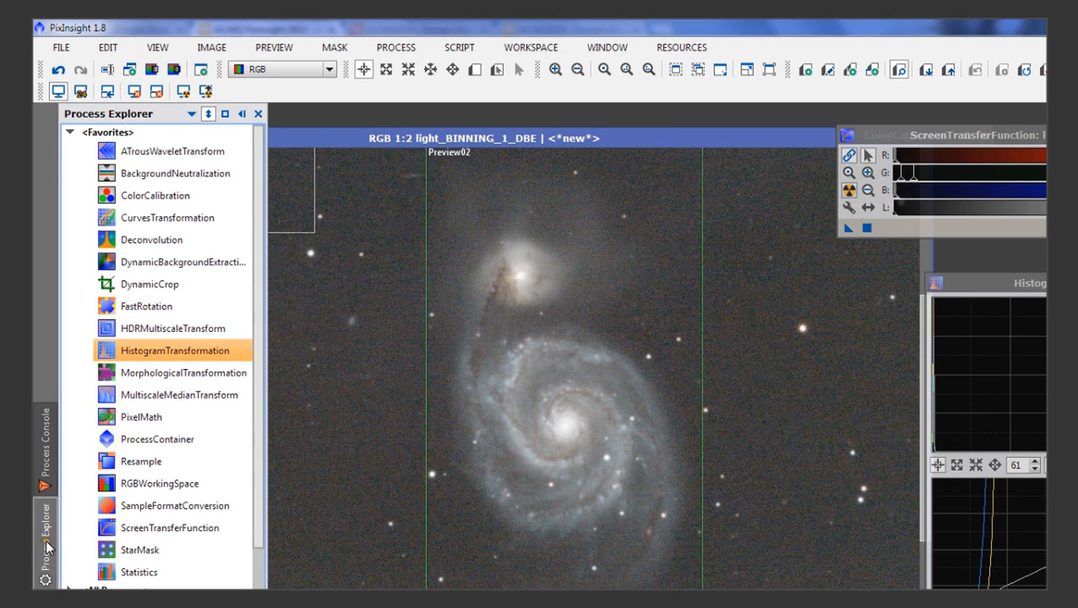
scroll(169, 507, "down", 3)
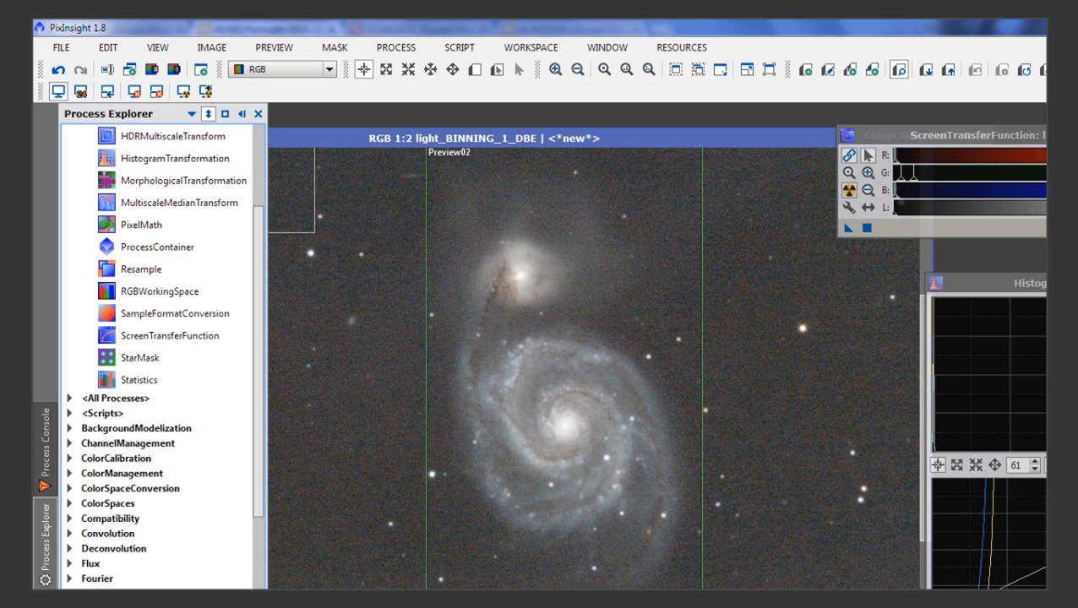
left_click_drag(253, 500, 257, 574)
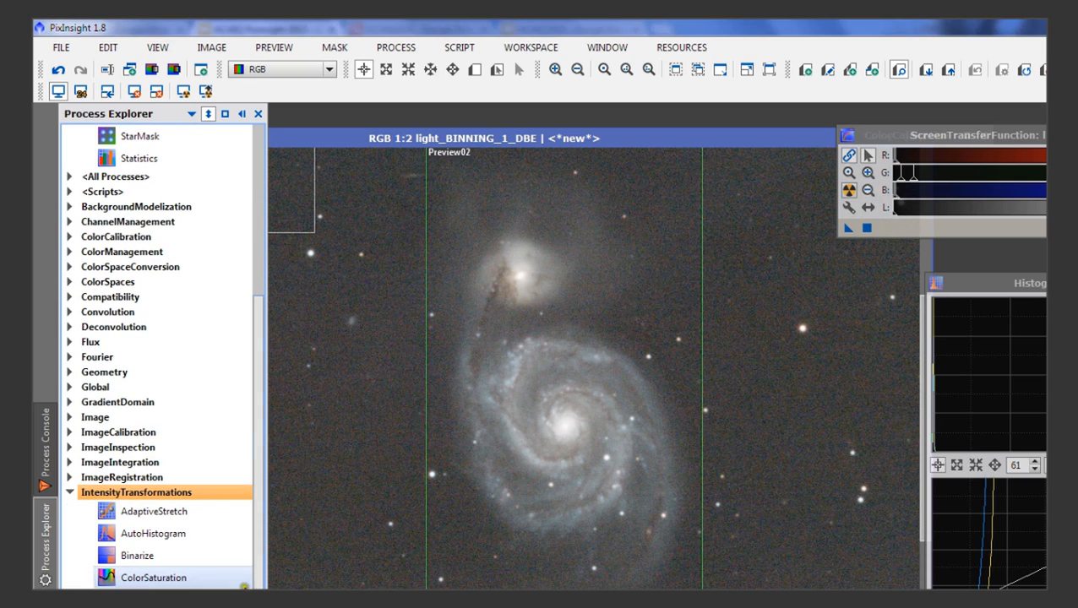
double_click(184, 578)
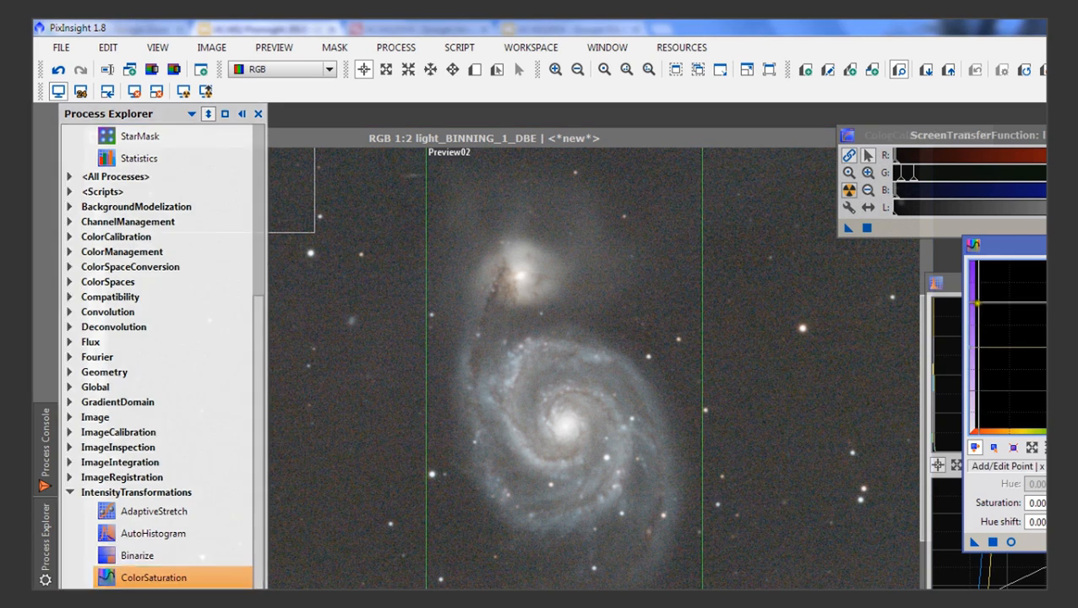
left_click_drag(1005, 244, 940, 199)
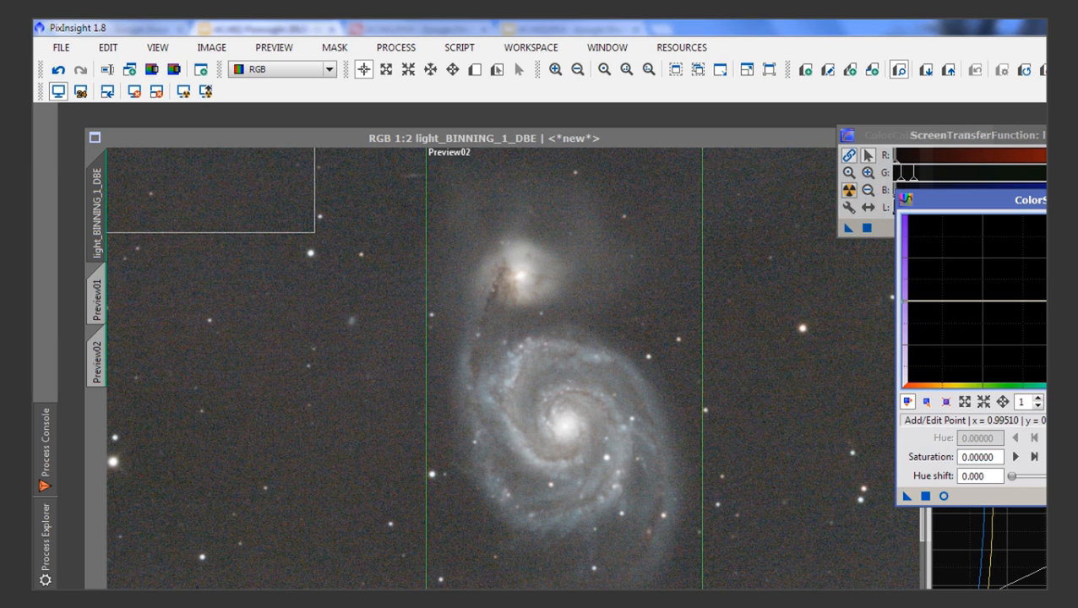
- Raise the whole ColorSaturation curve to 0.9, start its real-time preview, and raise the curve further to about 3.77
left_click_drag(1044, 302, 1044, 222)
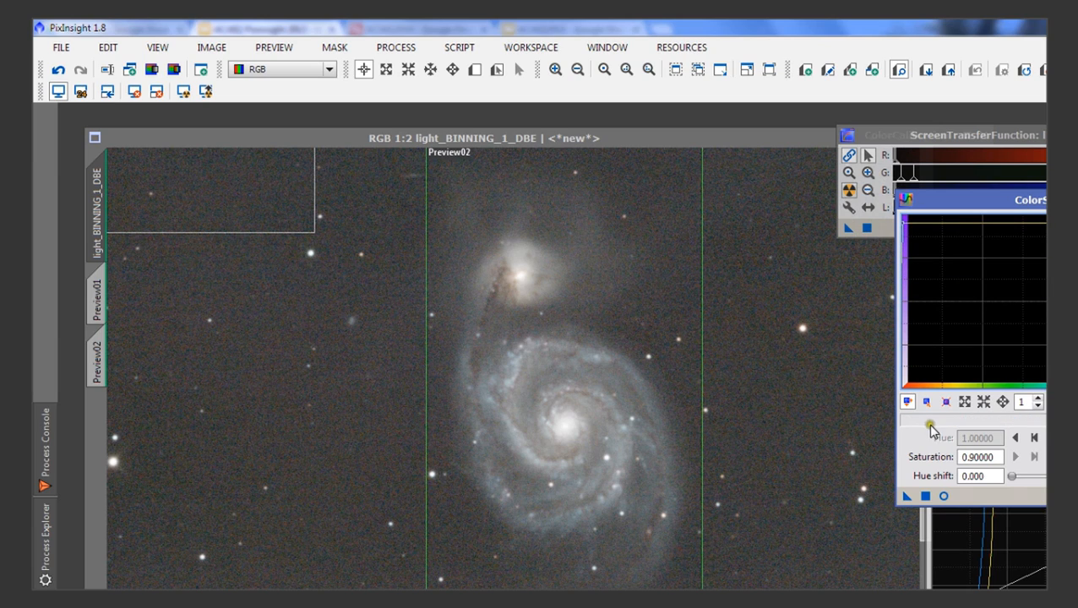
left_click_drag(973, 199, 913, 174)
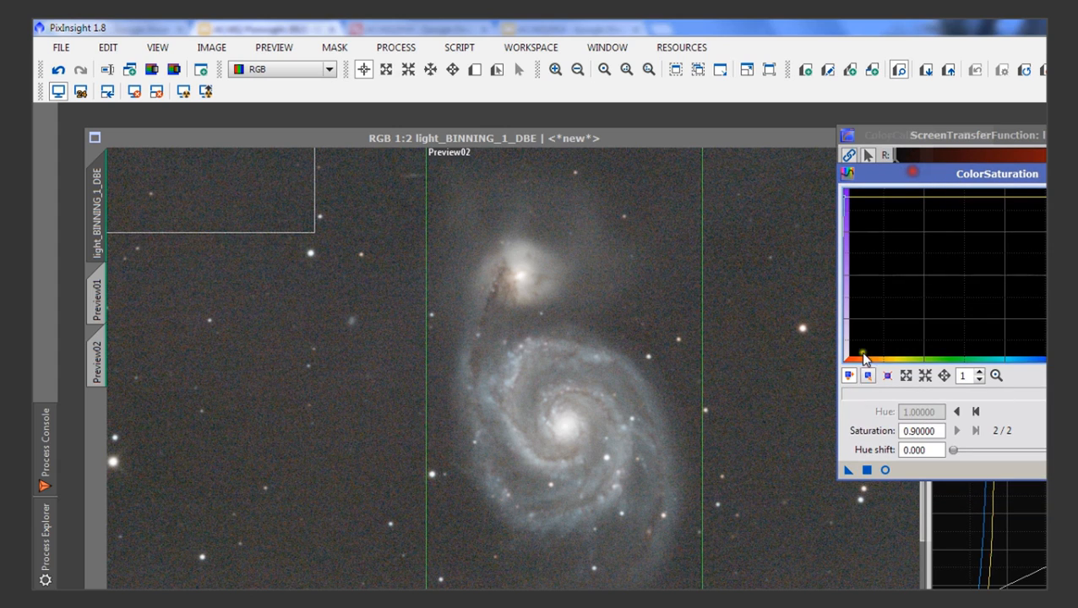
left_click(885, 471)
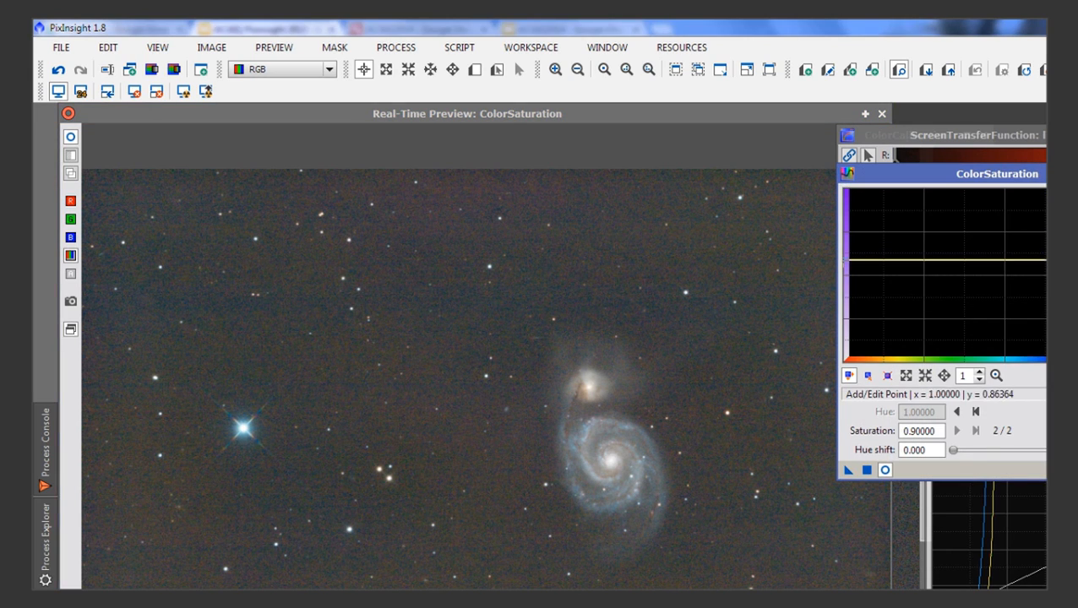
left_click_drag(1044, 254, 1044, 209)
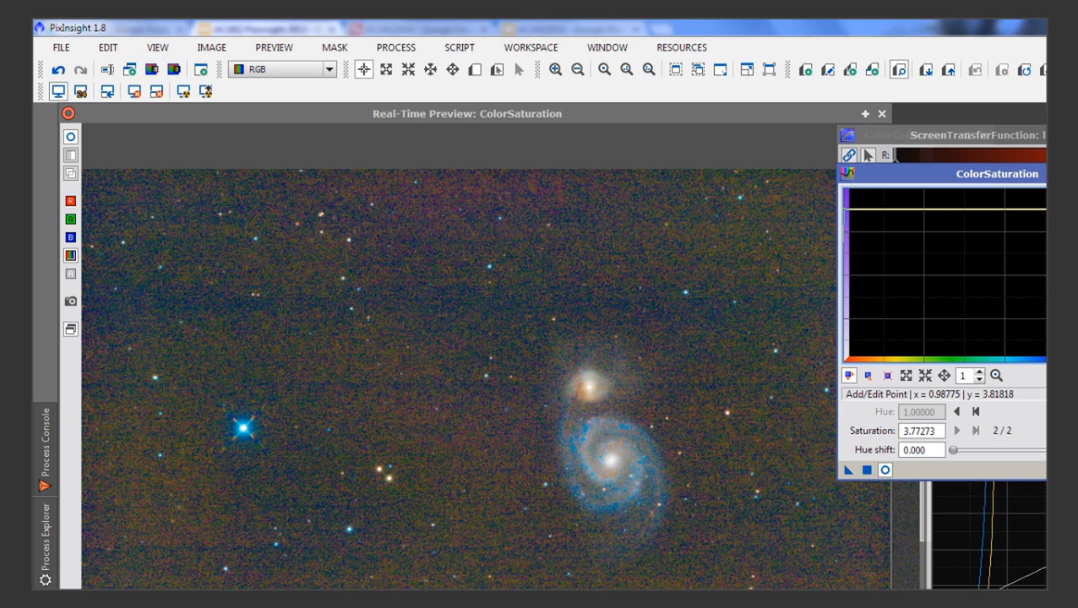
- Bring up ColorCalibration with Manual White Balance enabled and close the ColorSaturation real-time preview
left_click(404, 47)
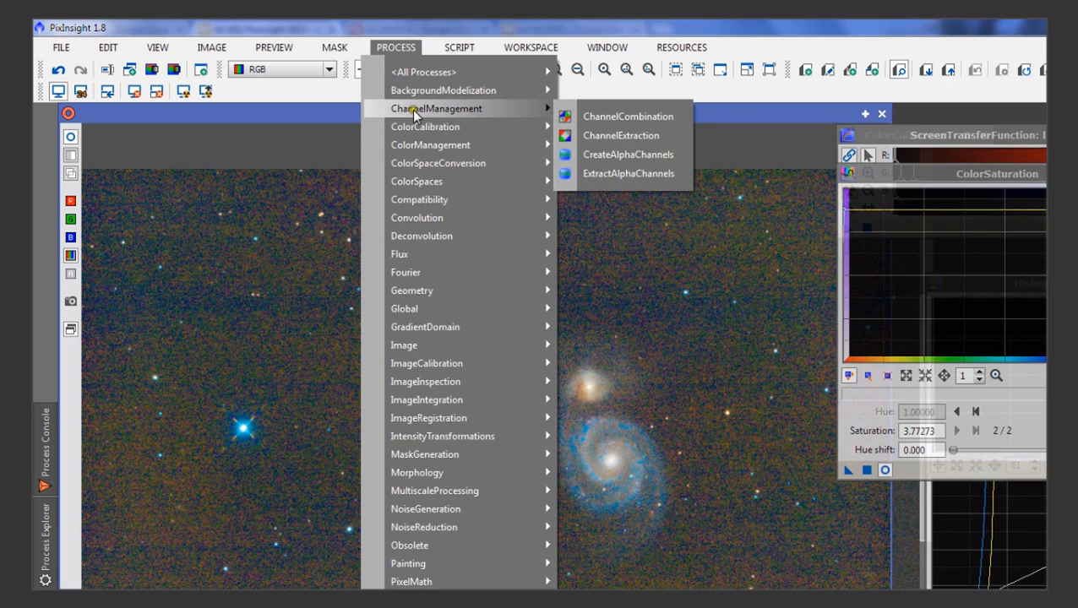
mouse_move(424, 126)
left_click(612, 171)
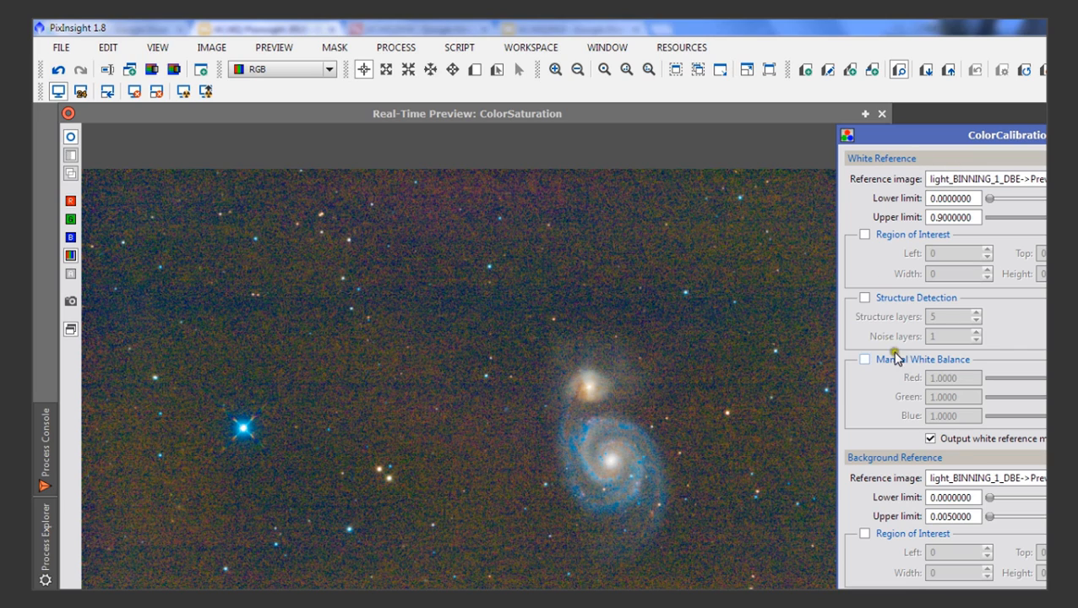
left_click(864, 362)
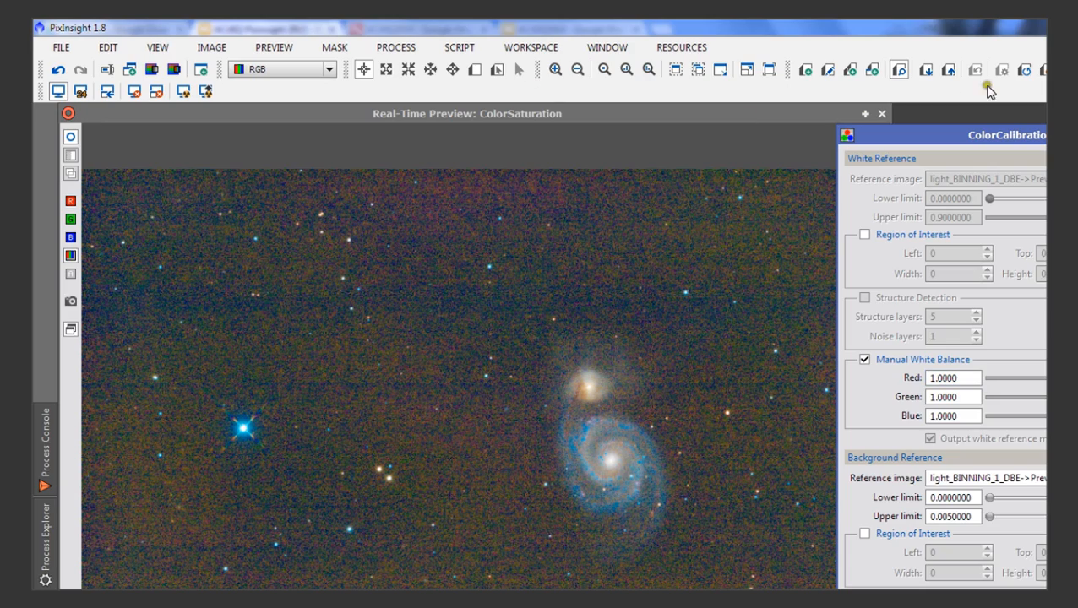
left_click(882, 113)
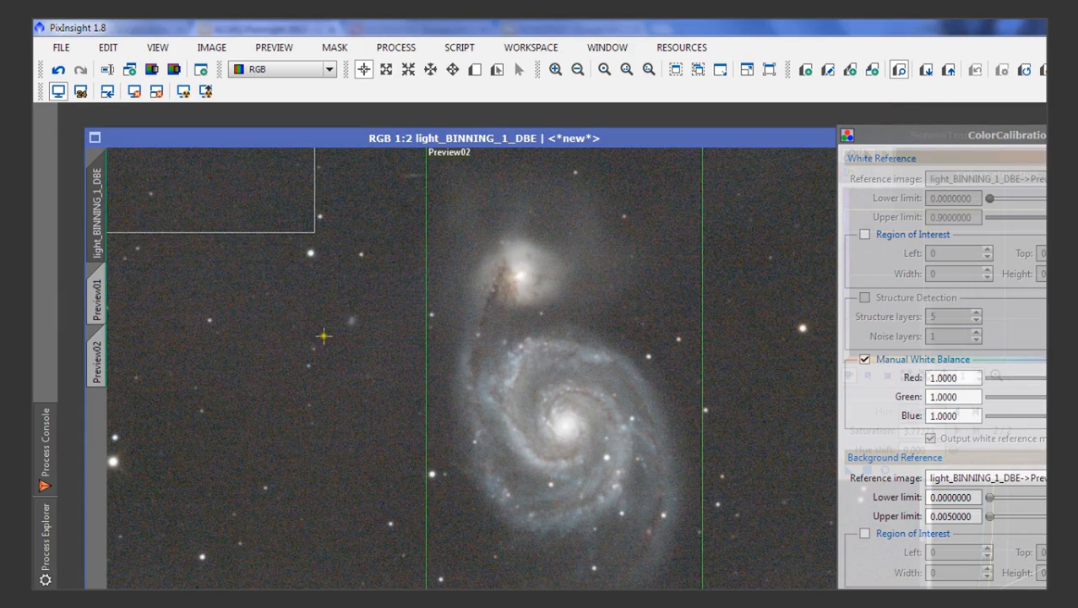
- Undo the colour calibration and create a preview around the small faint background galaxy beside M51
scroll(321, 335, "down", 3)
scroll(437, 338, "up", 2)
scroll(436, 337, "up", 2)
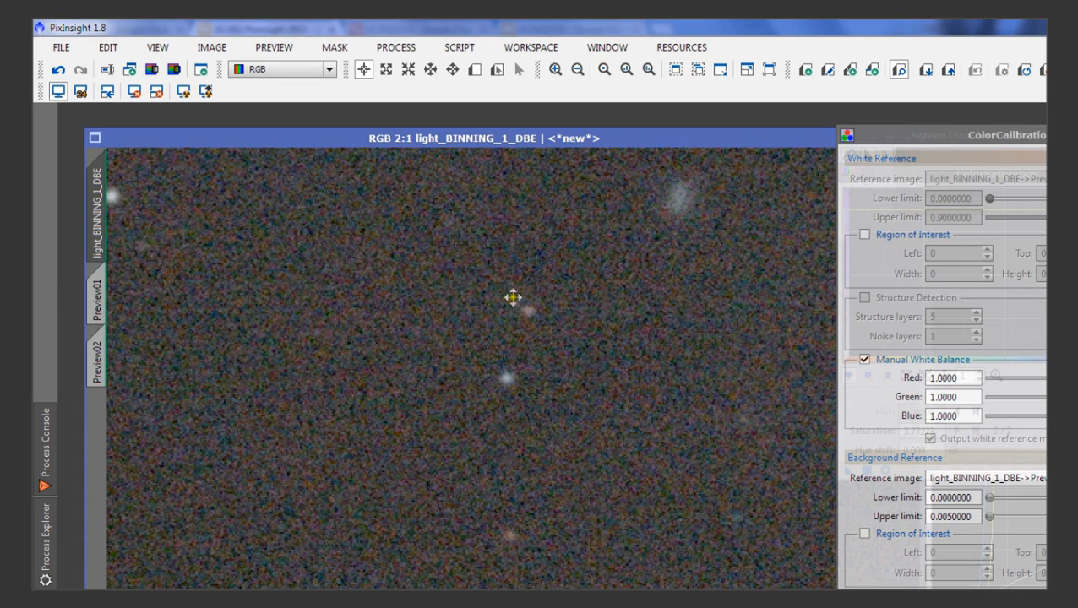
scroll(513, 298, "up", 1)
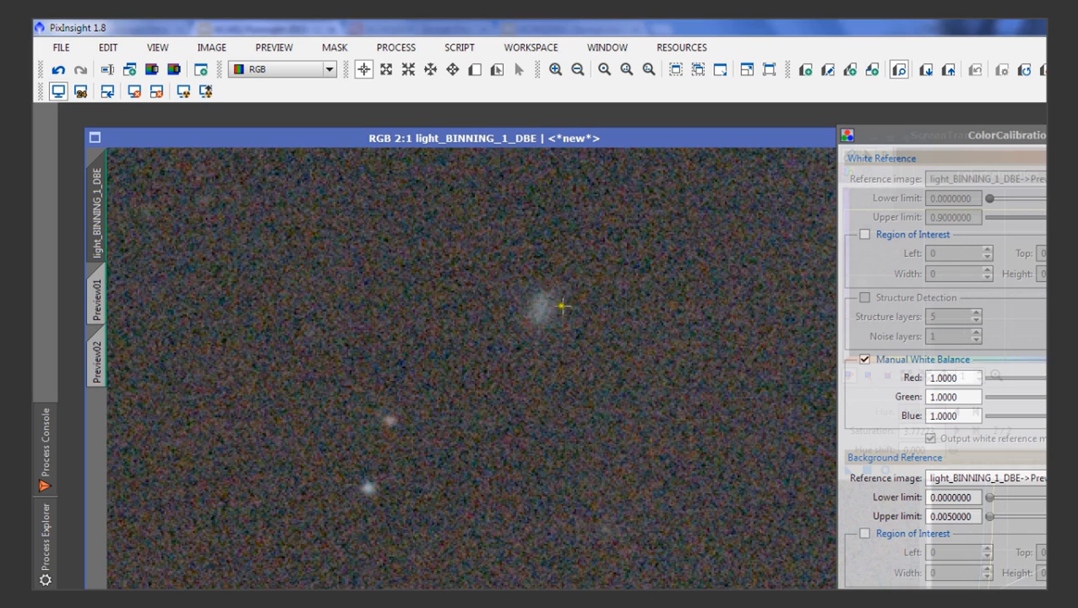
scroll(603, 350, "down", 3)
scroll(604, 351, "down", 2)
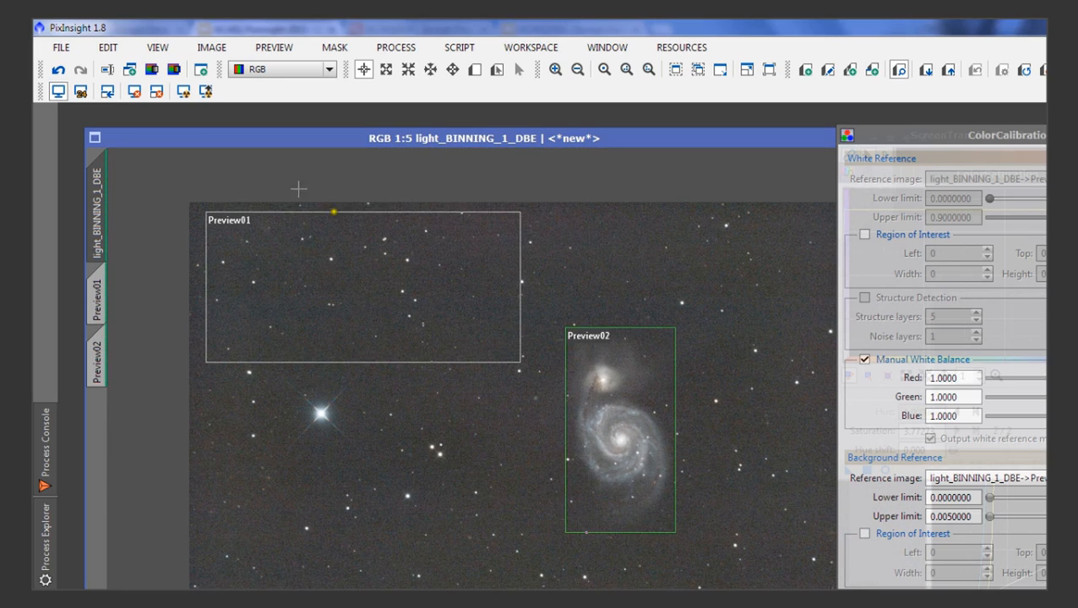
left_click(59, 72)
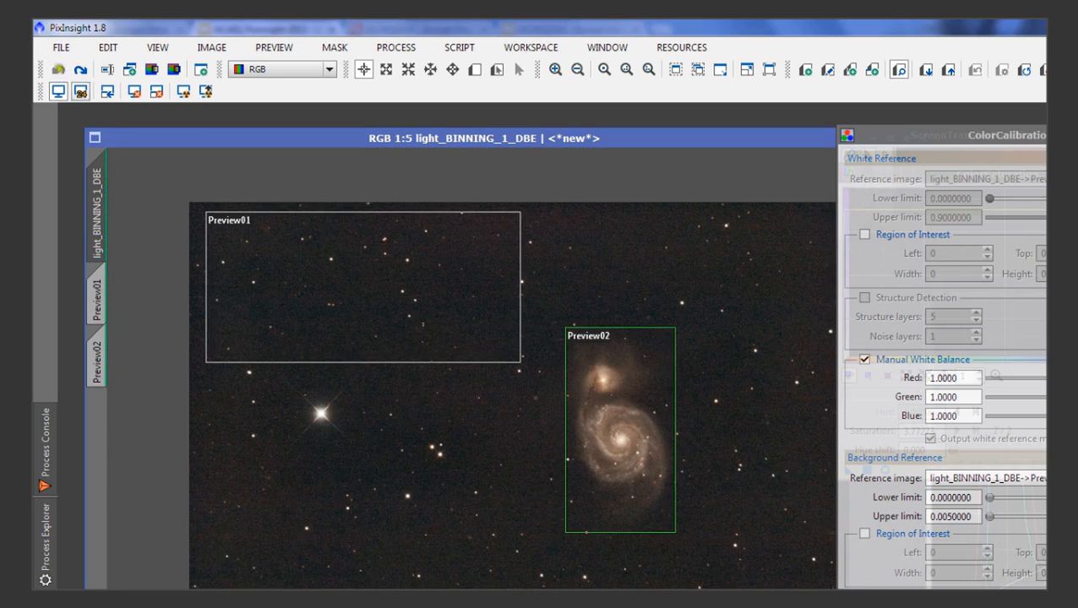
scroll(507, 409, "down", 1)
scroll(507, 410, "up", 6)
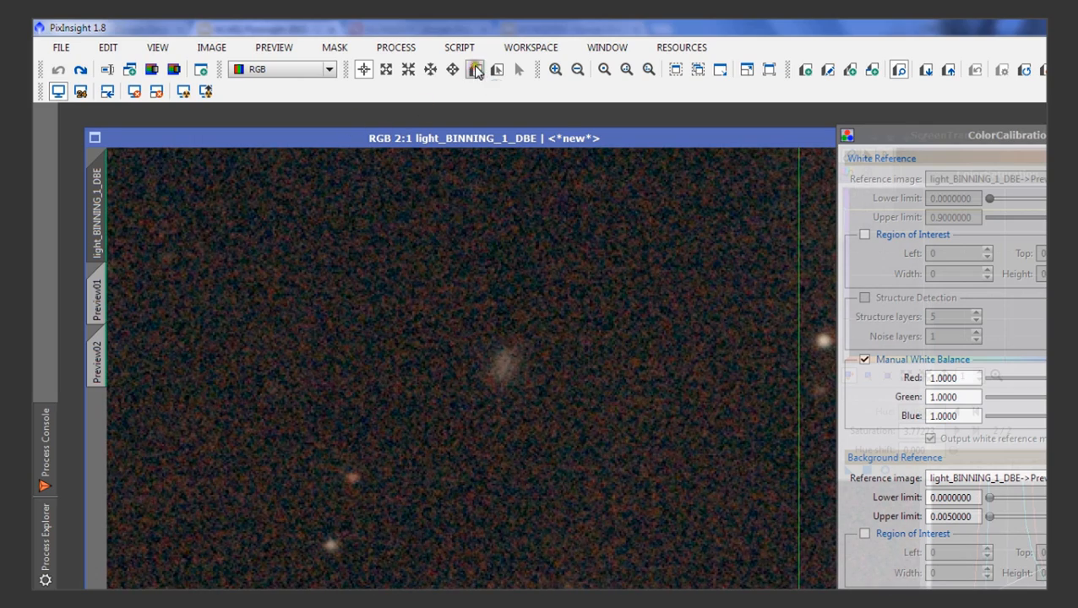
left_click(475, 70)
left_click_drag(452, 335, 554, 394)
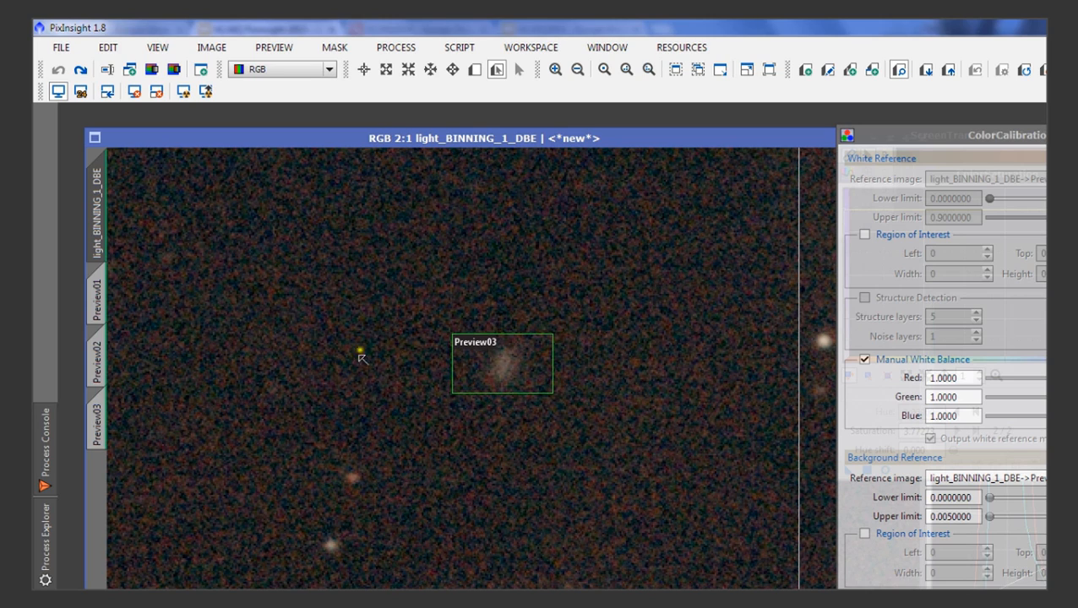
- Disable Manual White Balance in ColorCalibration and set the white reference image to Preview03
left_click(890, 138)
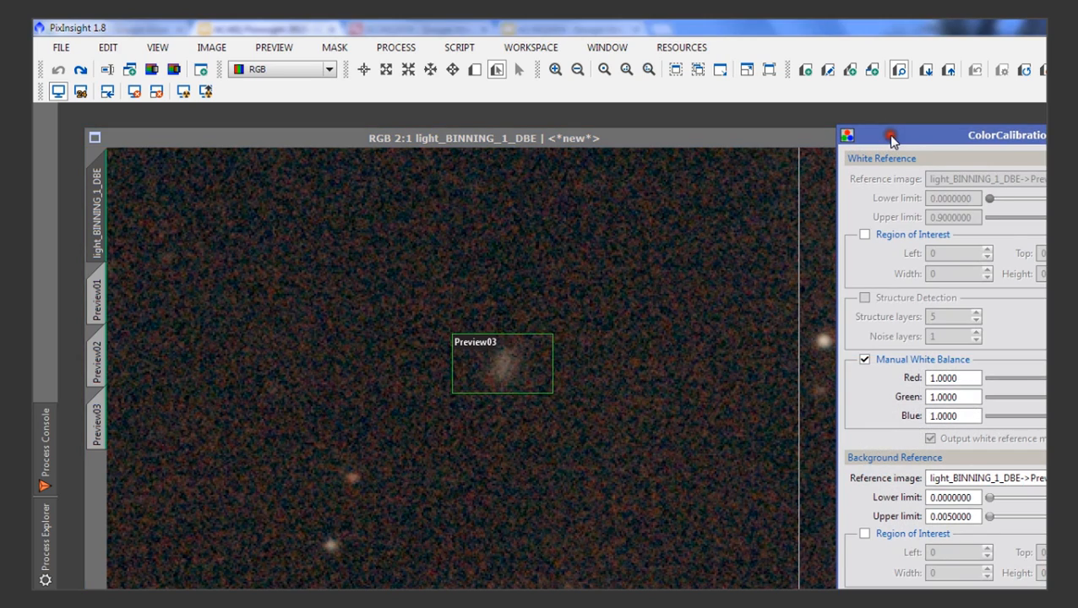
left_click(867, 360)
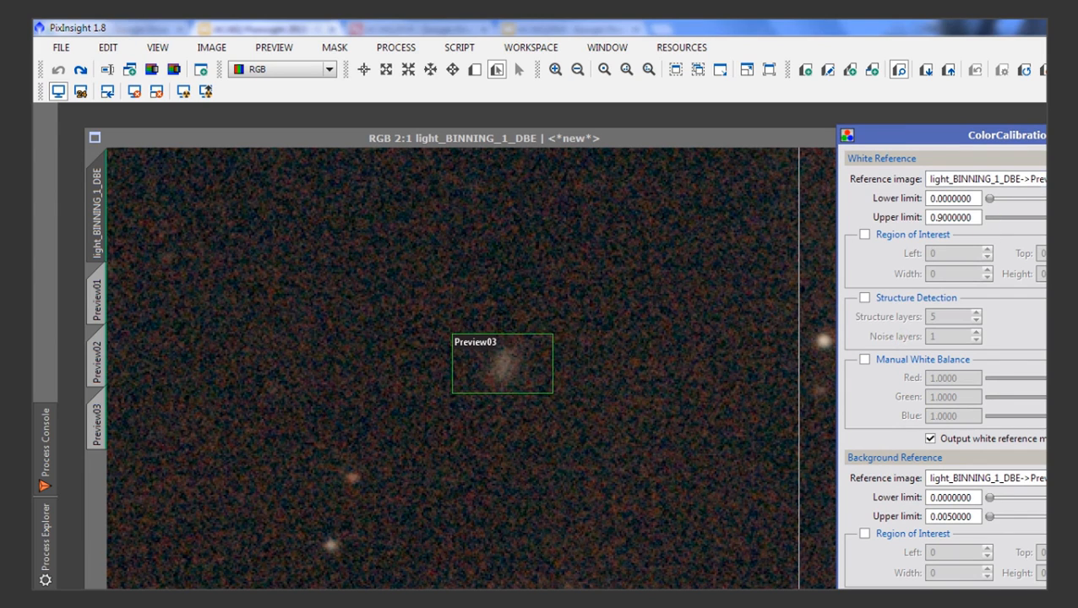
left_click(1044, 179)
left_click(752, 385)
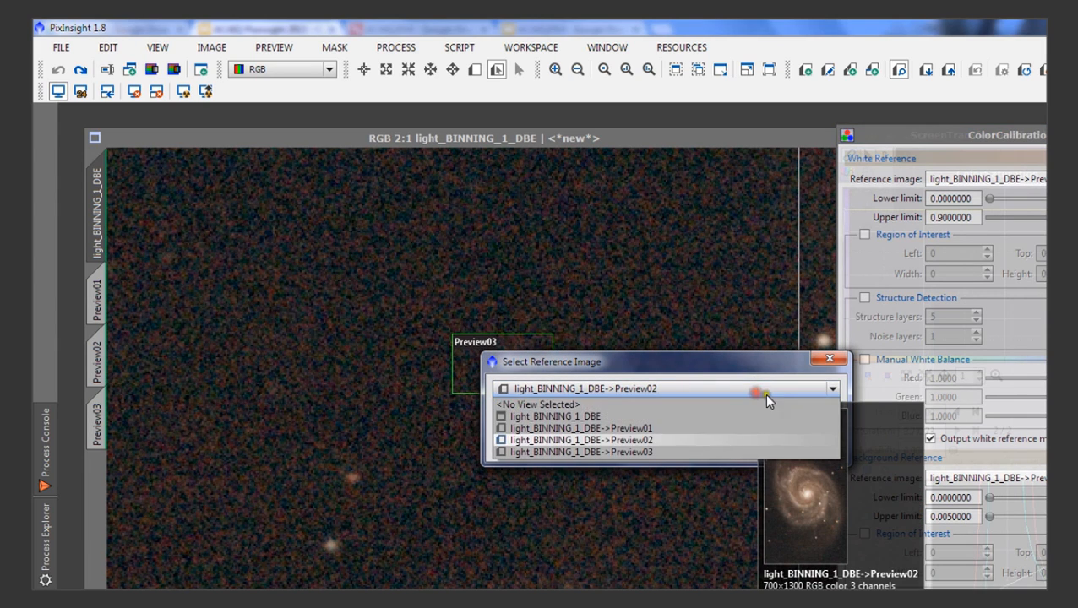
left_click(697, 452)
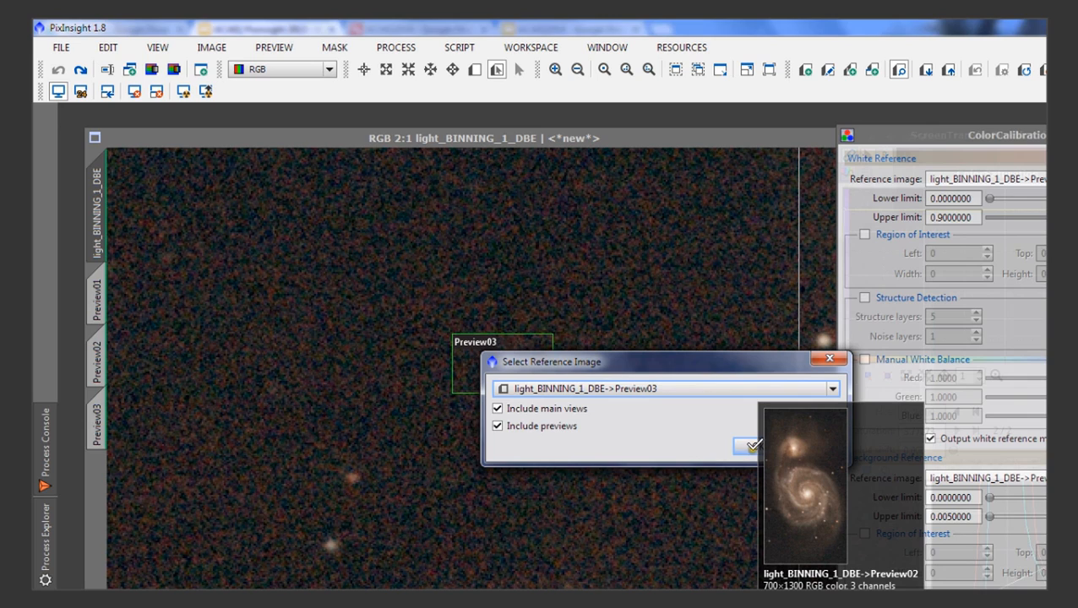
left_click(744, 447)
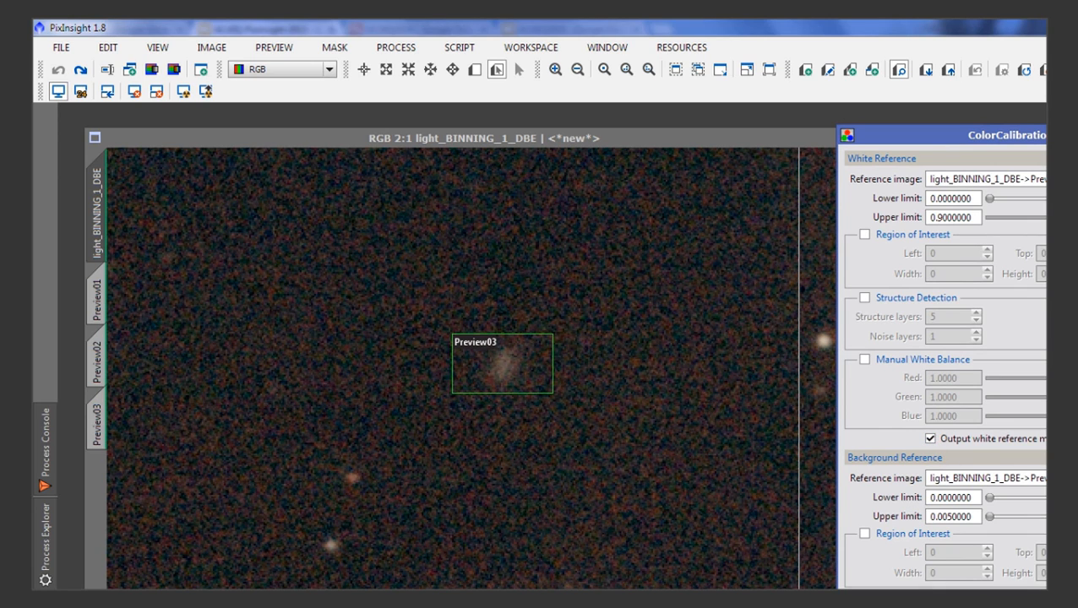
- Apply ColorCalibration to the light_BINNING_1_DBE image and inspect the colours of the small galaxy and M51
left_click_drag(673, 500, 673, 501)
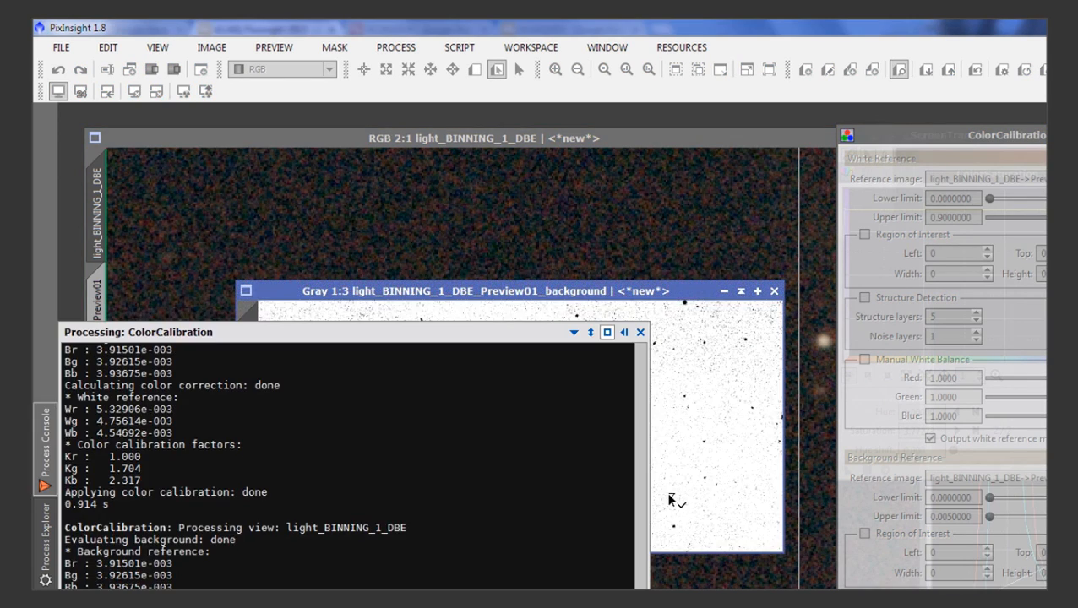
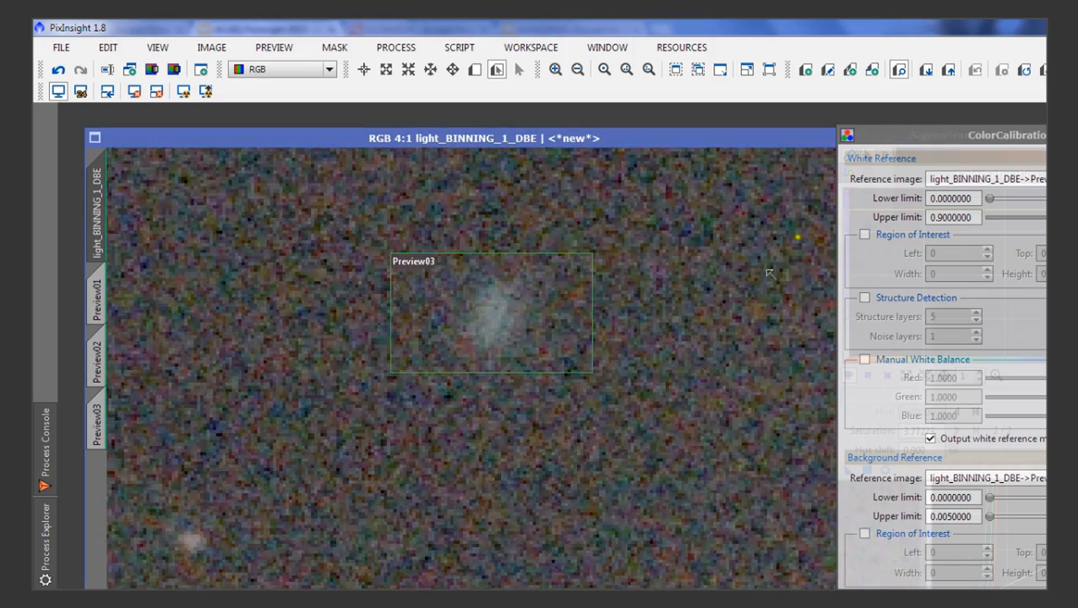
scroll(770, 273, "down", 4)
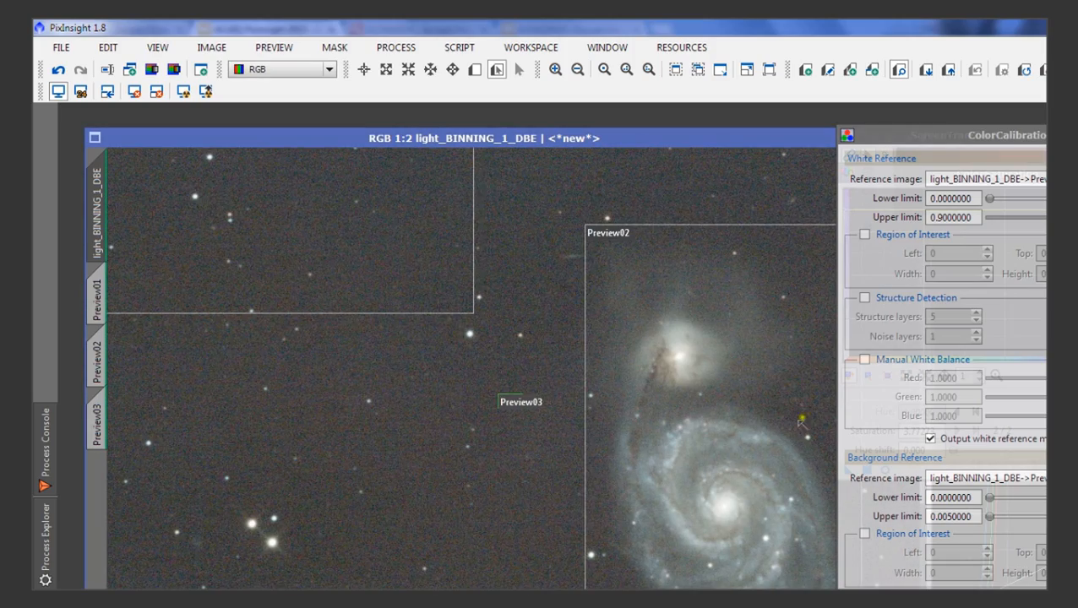
scroll(792, 424, "down", 1)
left_click_drag(772, 416, 691, 378)
scroll(609, 383, "up", 1)
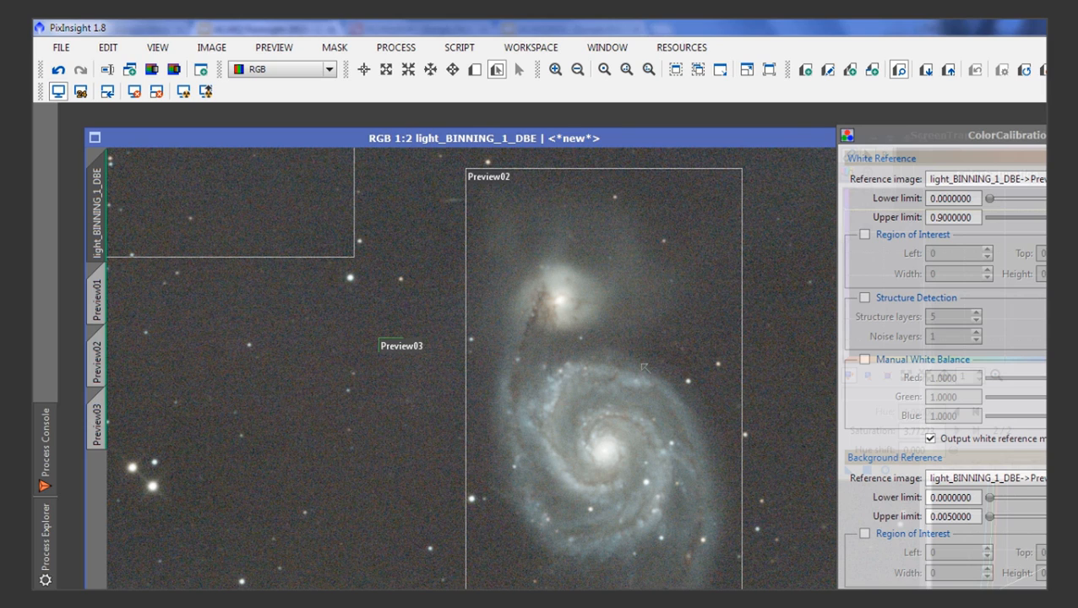
- Enable Structure Detection for the white reference and clear the chosen reference view so the target image is used
left_click(862, 298)
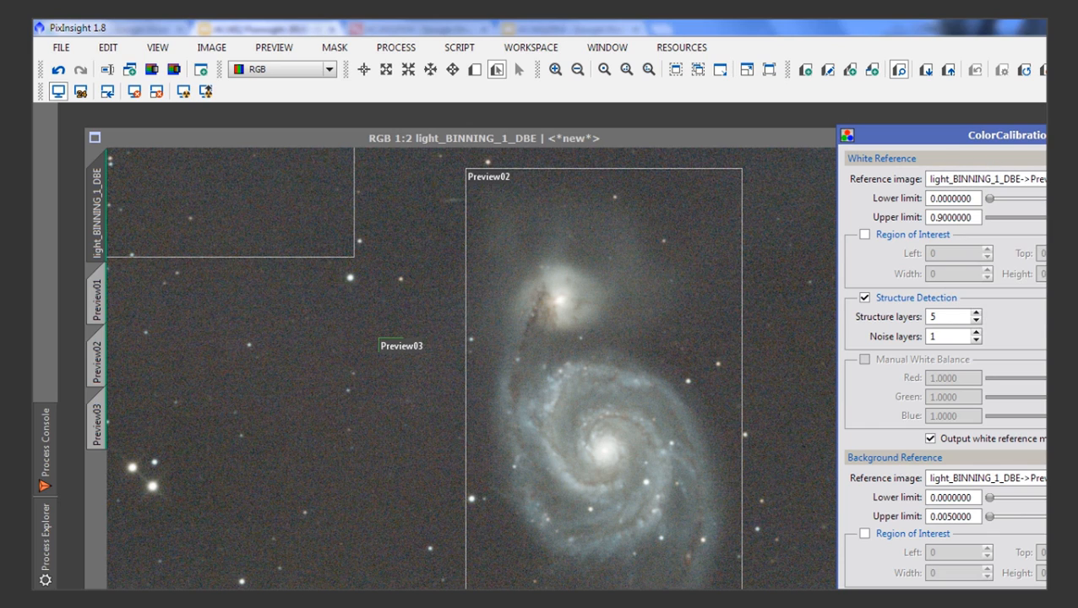
left_click(751, 388)
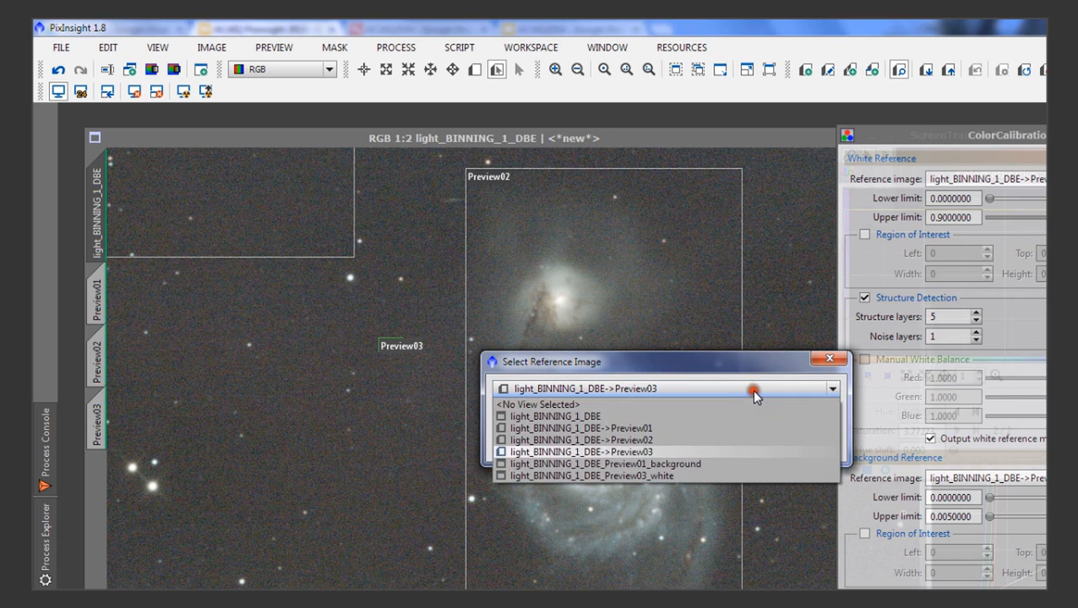
left_click(728, 404)
left_click(753, 447)
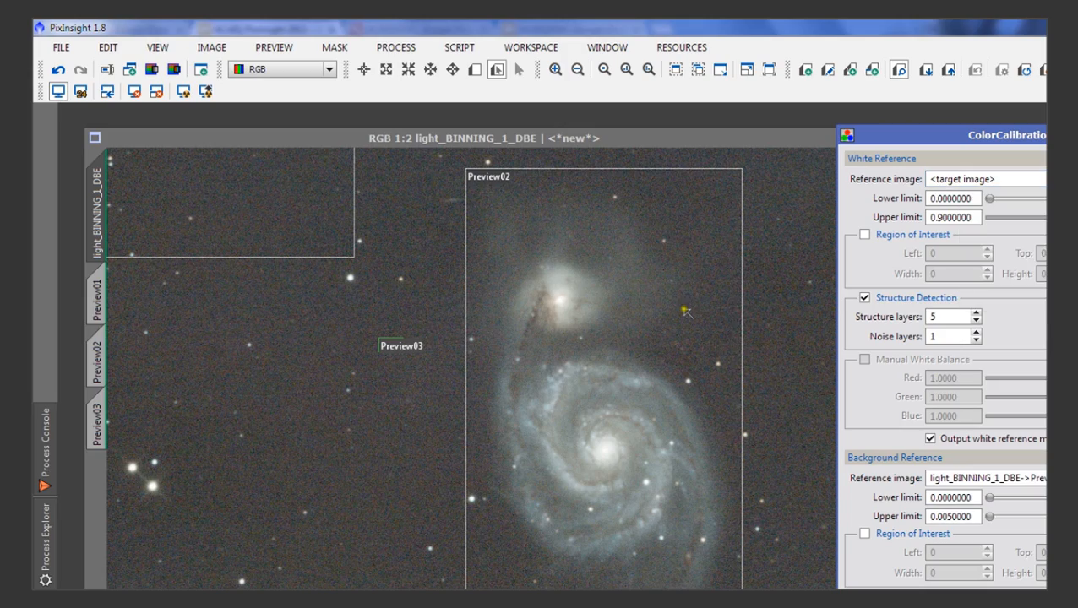
scroll(724, 325, "up", 1)
scroll(724, 325, "down", 2)
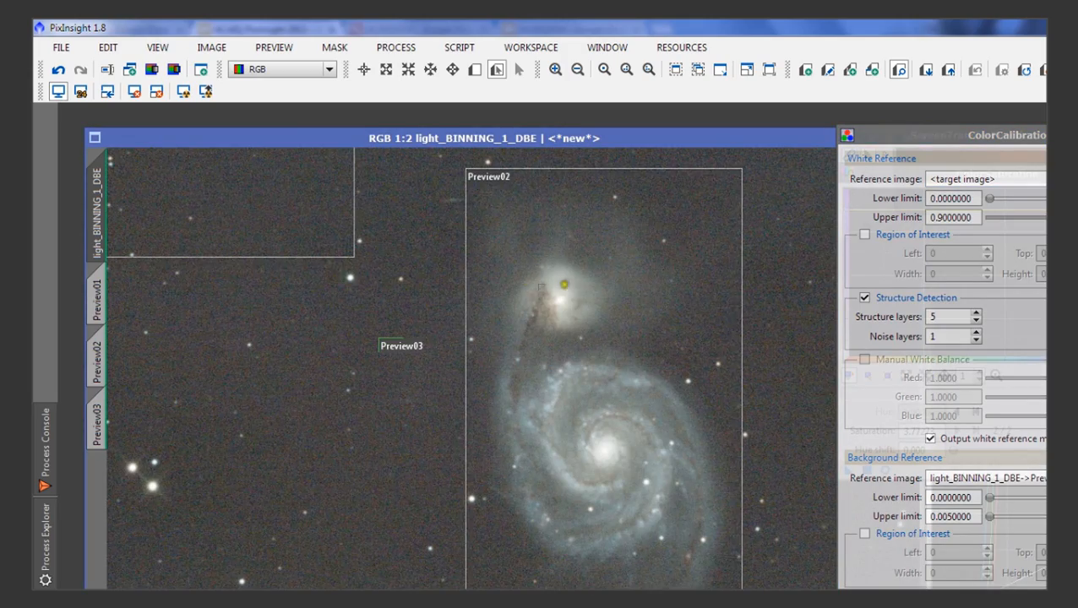
- Inspect the galaxy and background up close, comparing the image before and after its last colour calibration
scroll(422, 368, "up", 3)
scroll(311, 302, "down", 2)
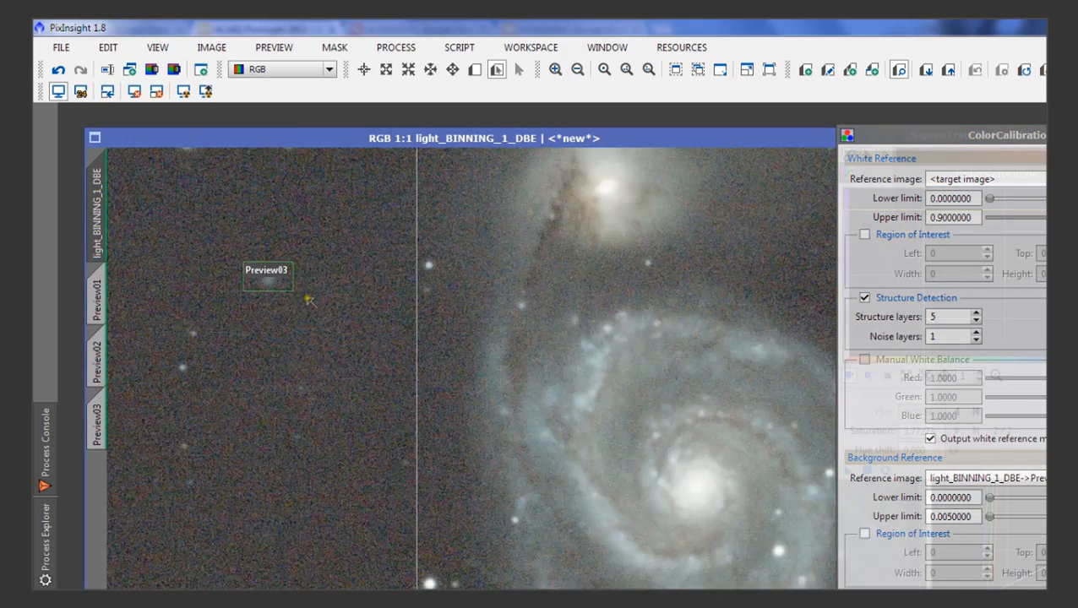
scroll(414, 347, "down", 1)
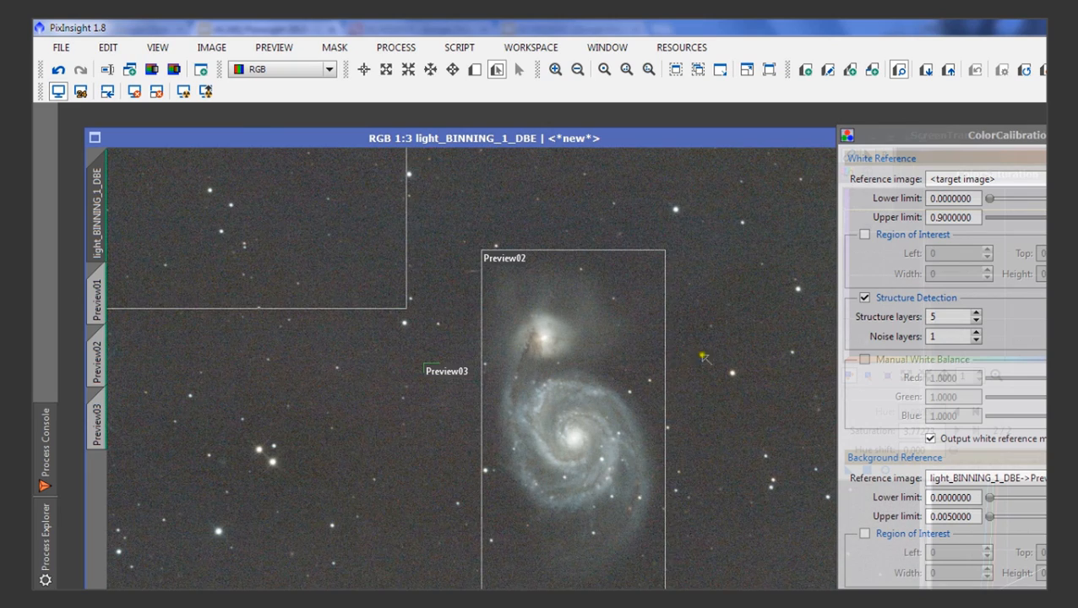
scroll(608, 343, "up", 1)
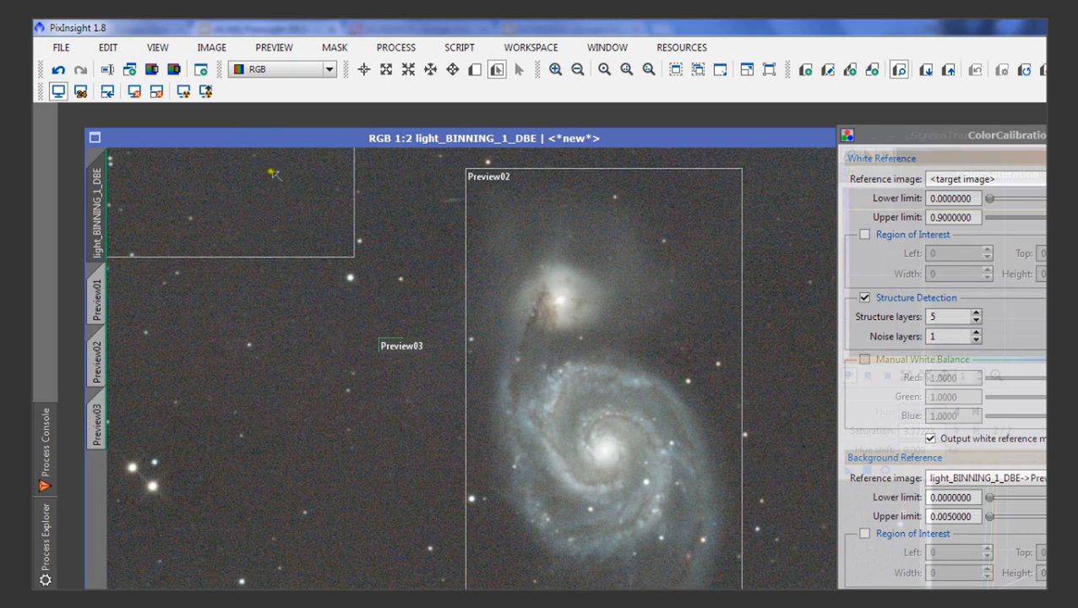
left_click(57, 71)
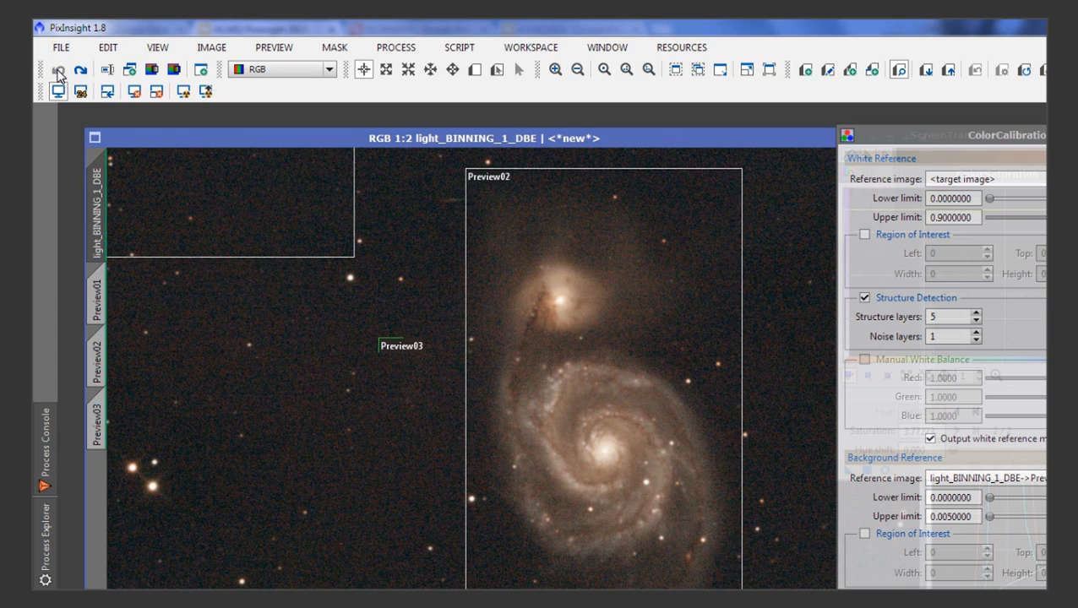
left_click(81, 71)
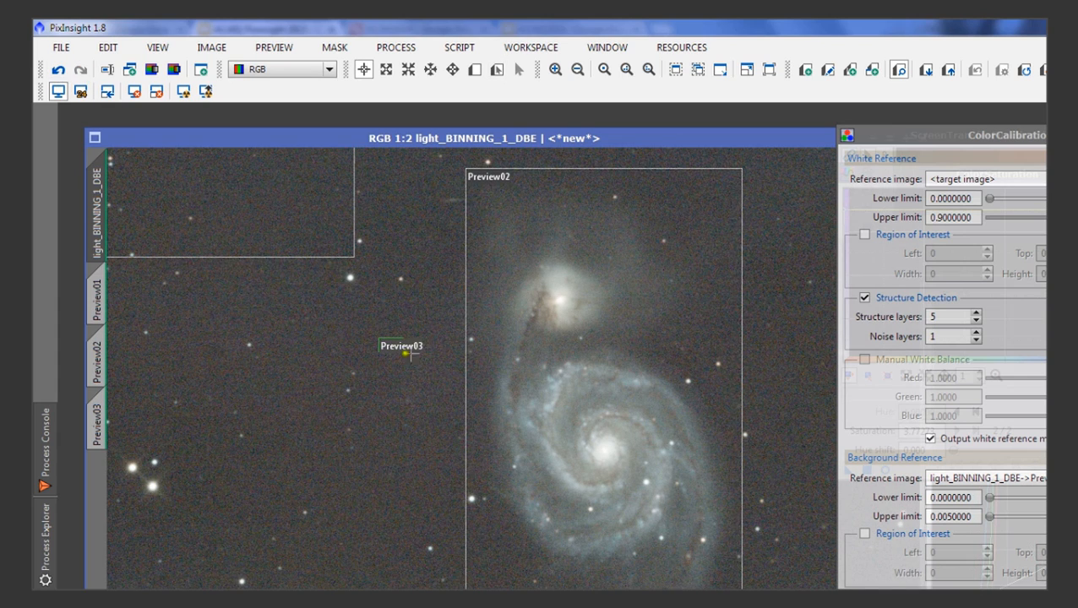
- Preview the current ColorSaturation settings on the image in real time, and close the preview without applying them
left_click_drag(885, 136, 1011, 331)
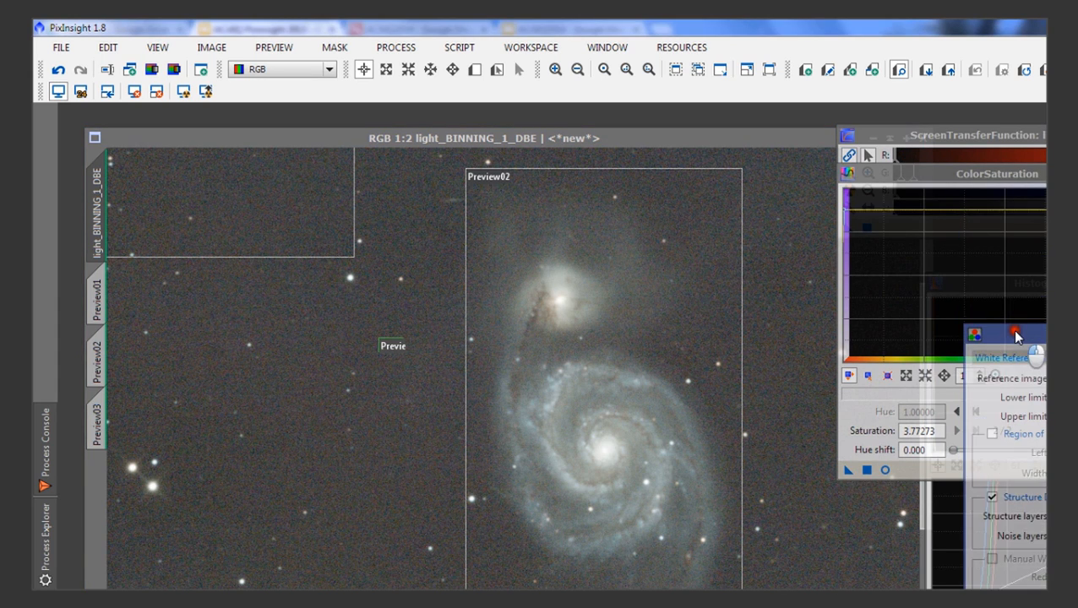
left_click(949, 173)
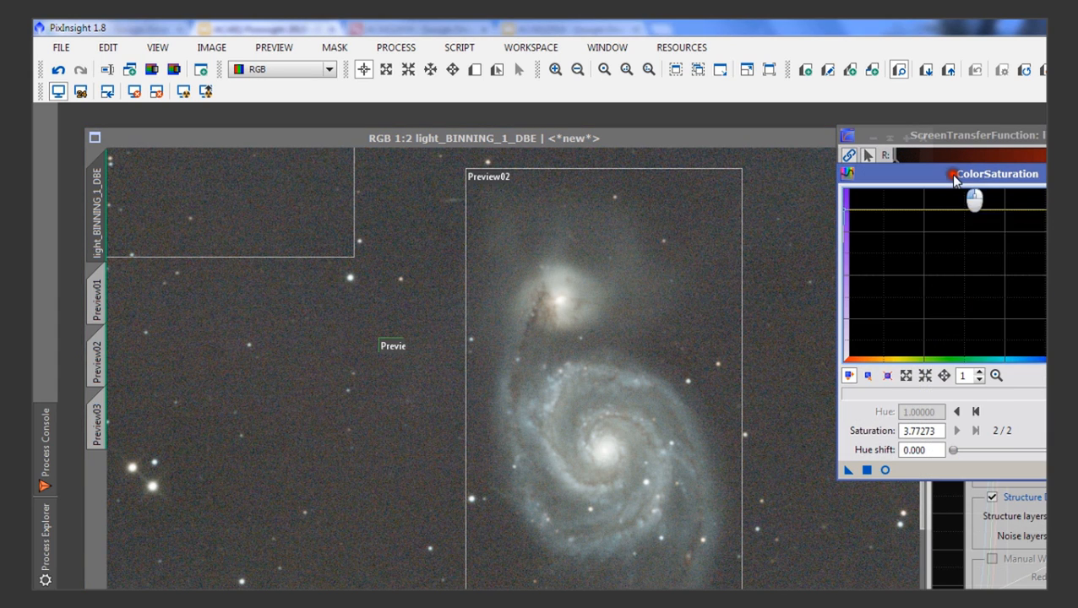
left_click(886, 470)
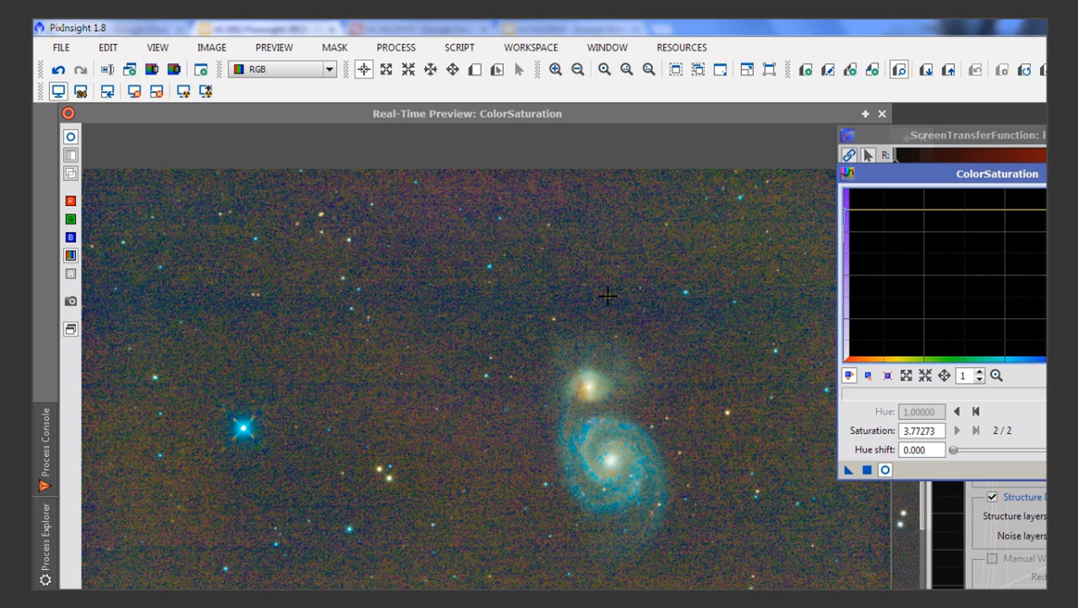
left_click(880, 115)
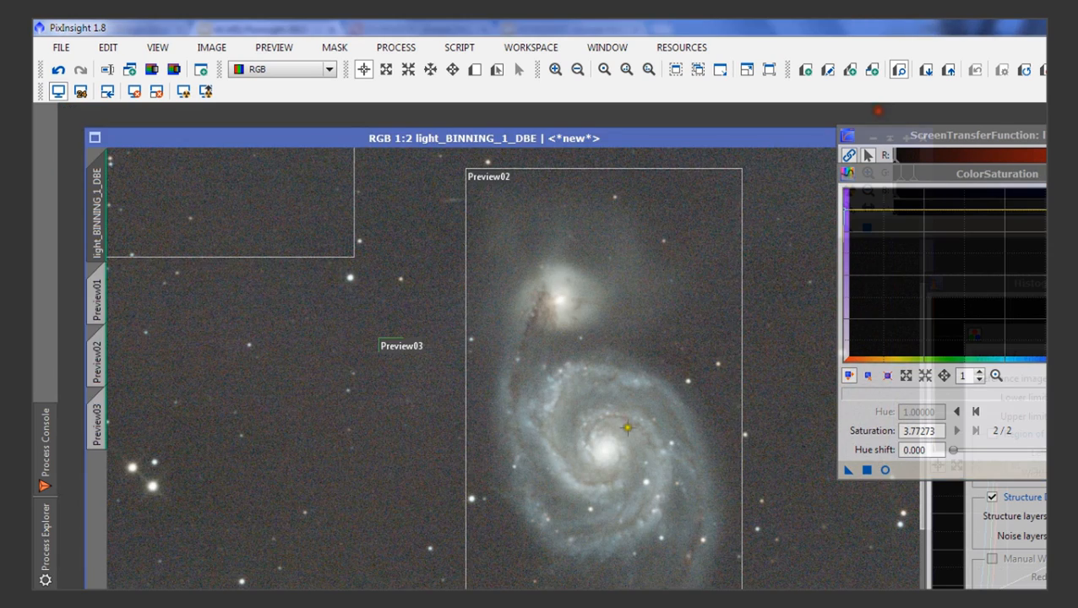
- Set the ColorCalibration white reference image to light_BINNING_1_DBE->Preview02 and undo the previous calibration of the image
key("minus")
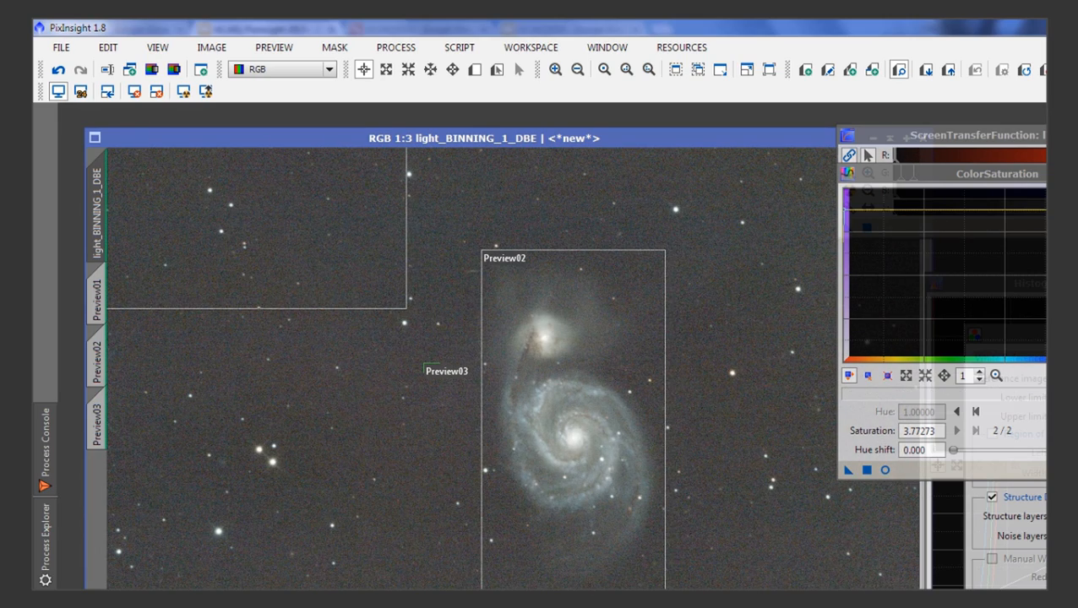
key("minus")
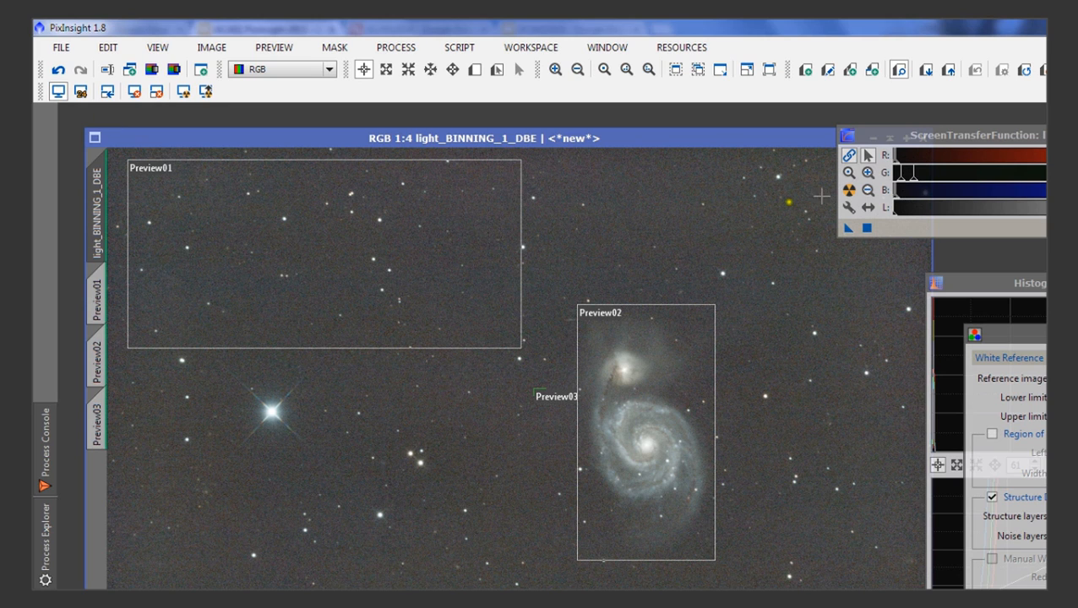
left_click(1005, 200)
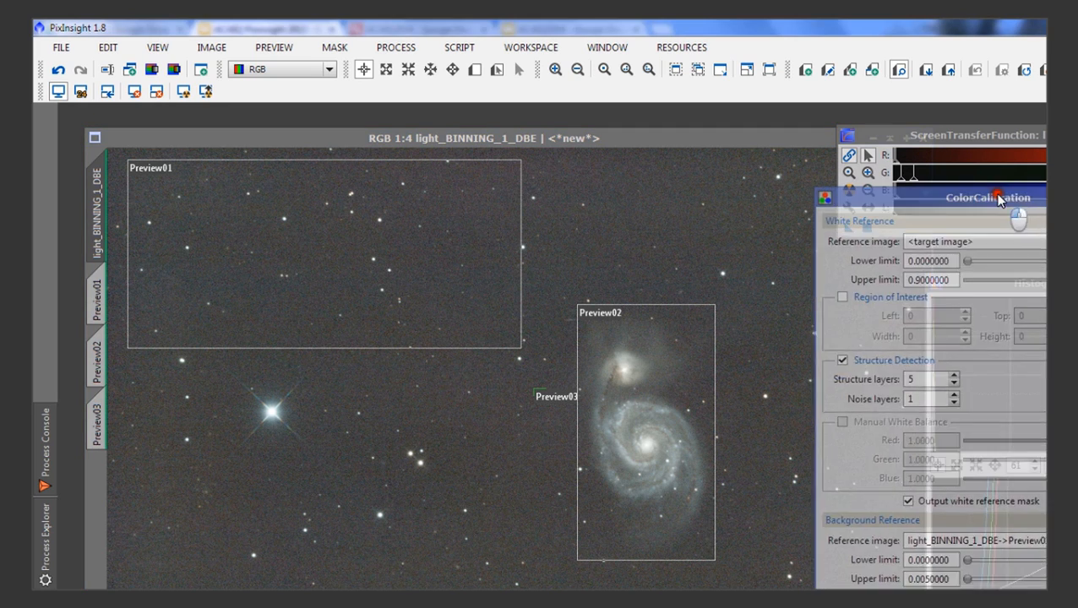
left_click(1041, 241)
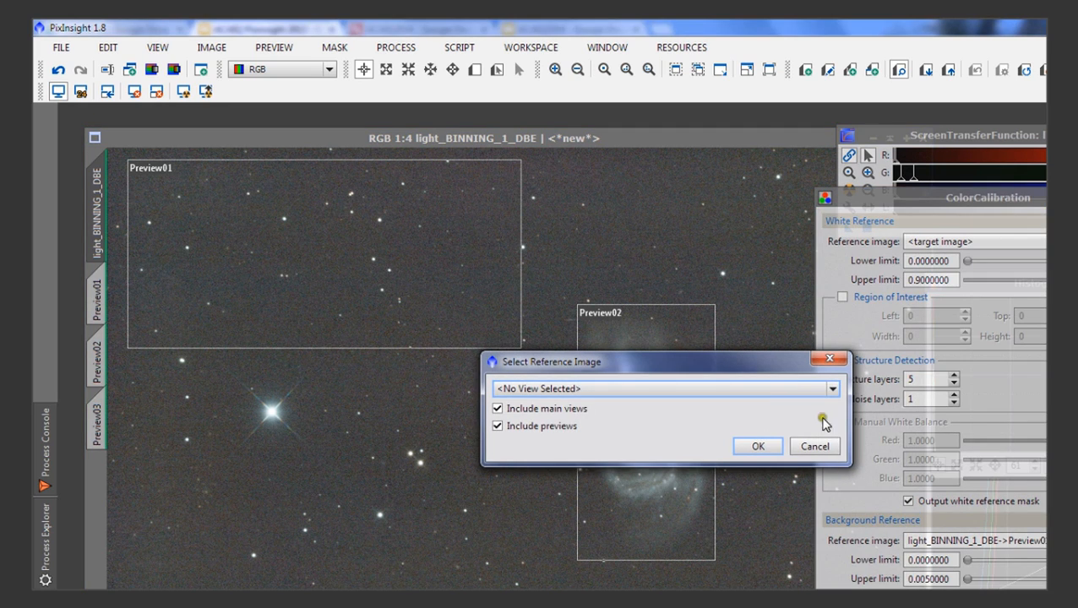
left_click(795, 388)
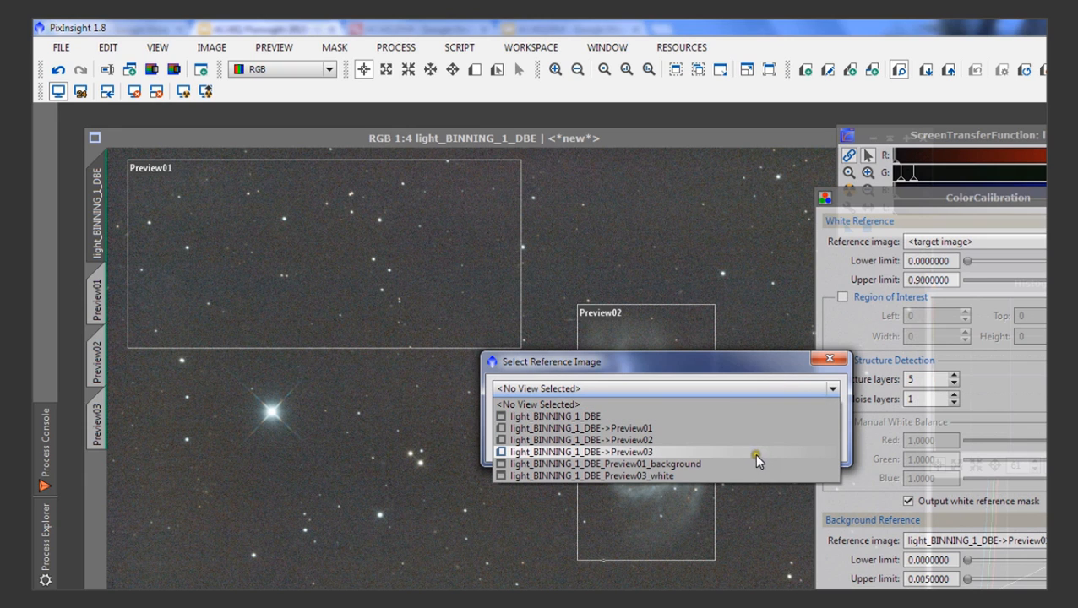
left_click(742, 440)
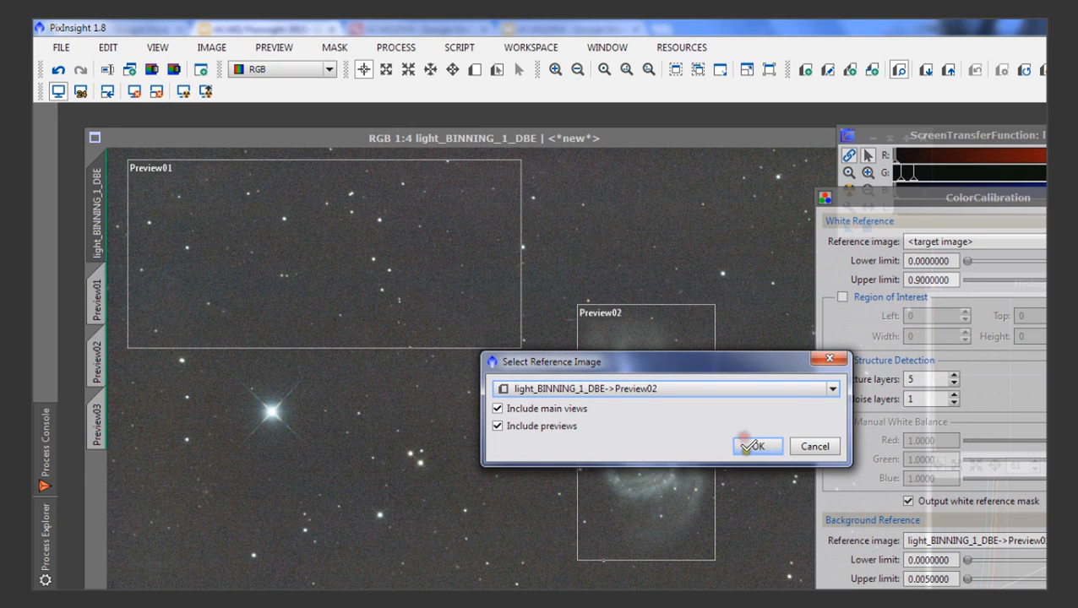
left_click(748, 448)
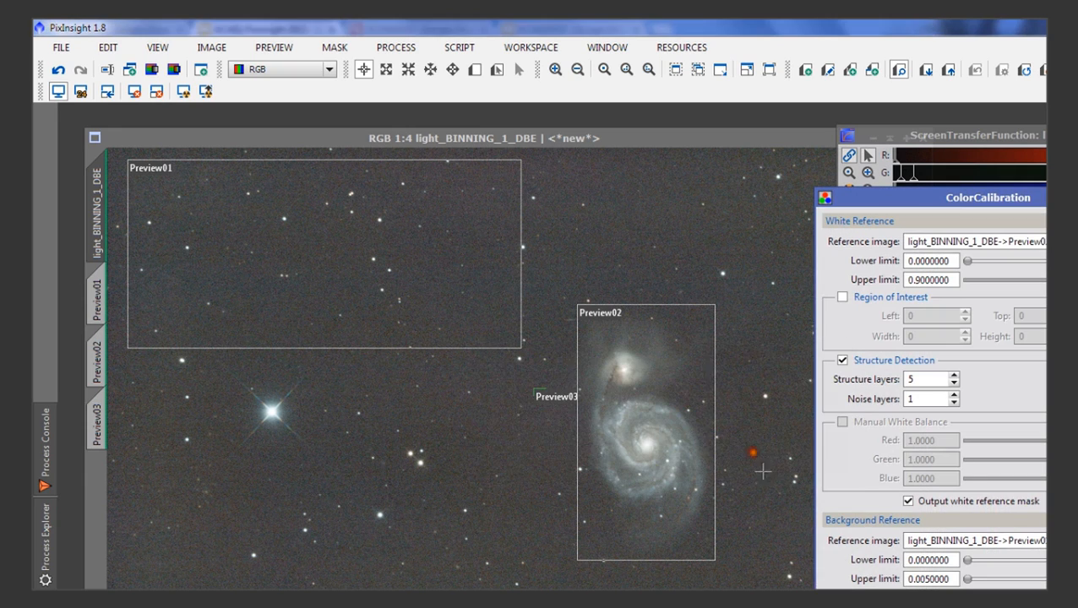
left_click(59, 72)
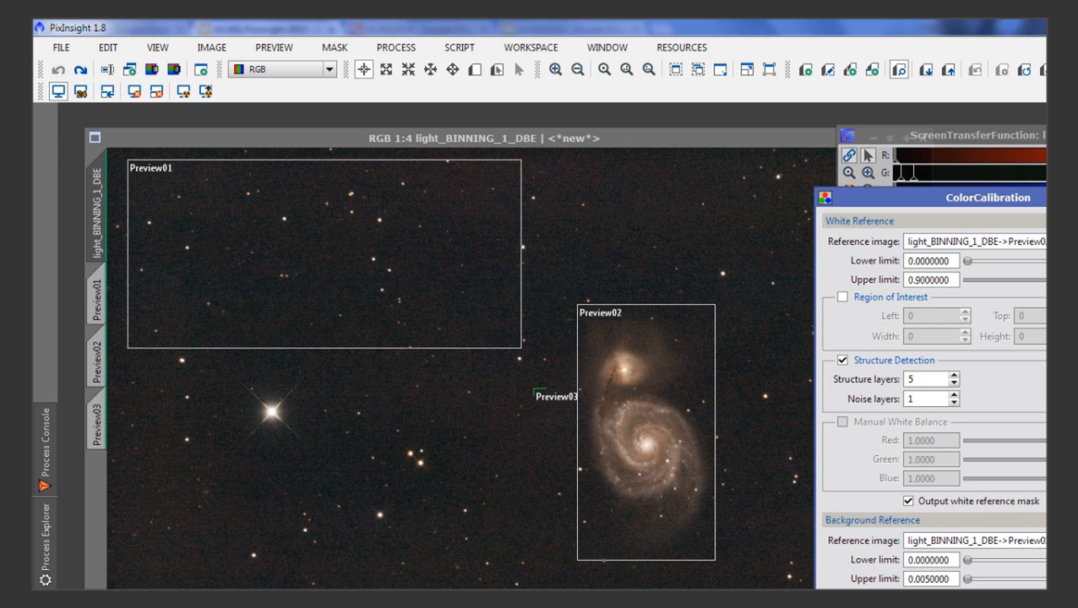
- Try ColorCalibration with structure detection on the main image, close the generated reference masks, and undo the calibration
left_click_drag(825, 604, 684, 577)
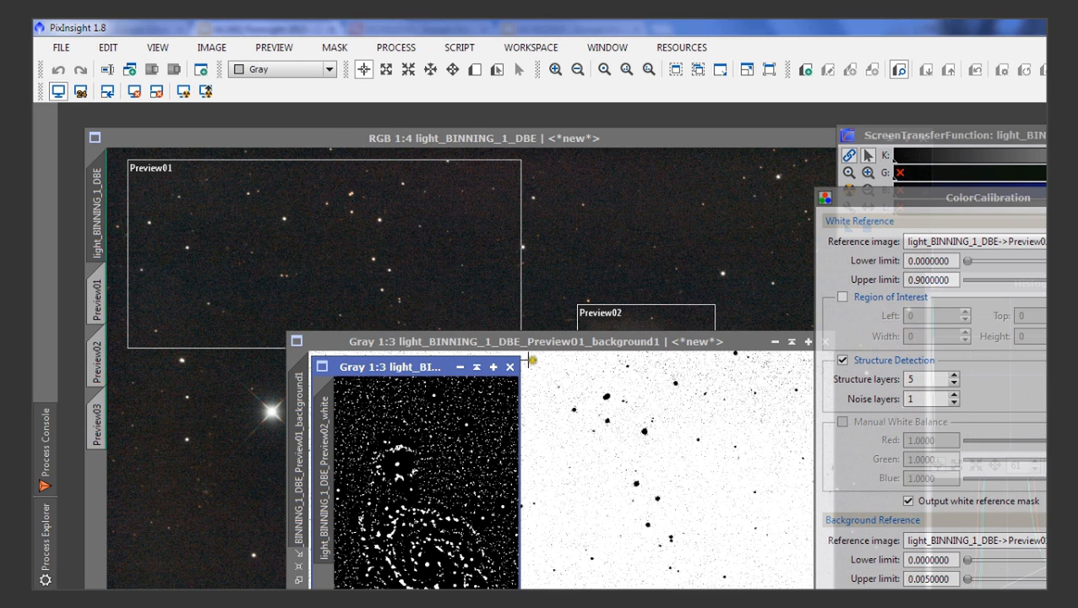
left_click(545, 342)
left_click_drag(551, 346, 478, 348)
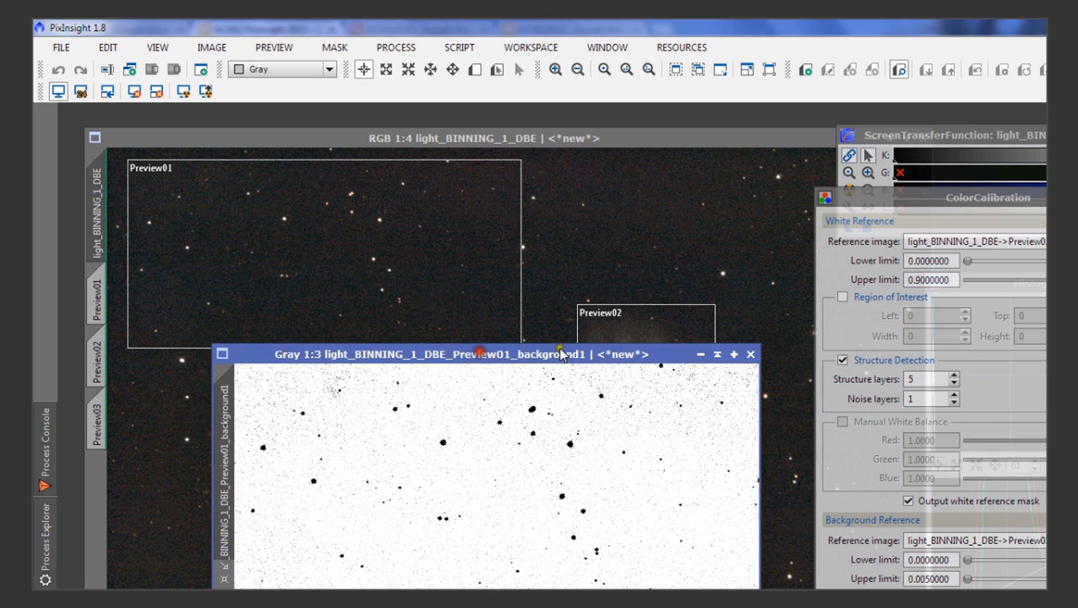
left_click(747, 343)
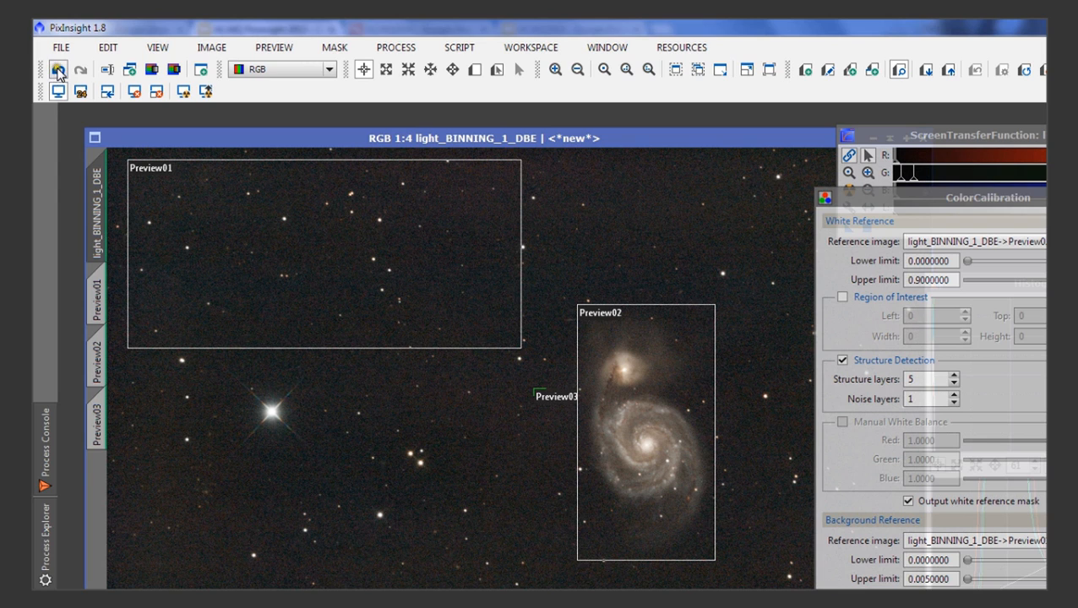
key("ctrl+z")
- Disable structure detection and white reference mask output in ColorCalibration, and apply the calibration to the main image
left_click(842, 360)
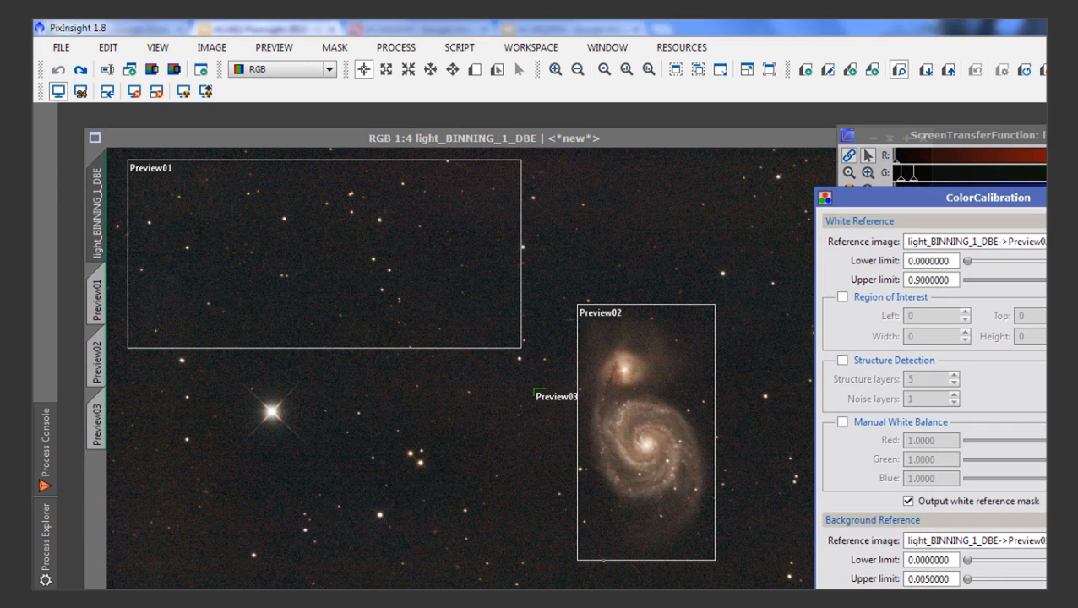
left_click(920, 501)
left_click_drag(825, 604, 605, 588)
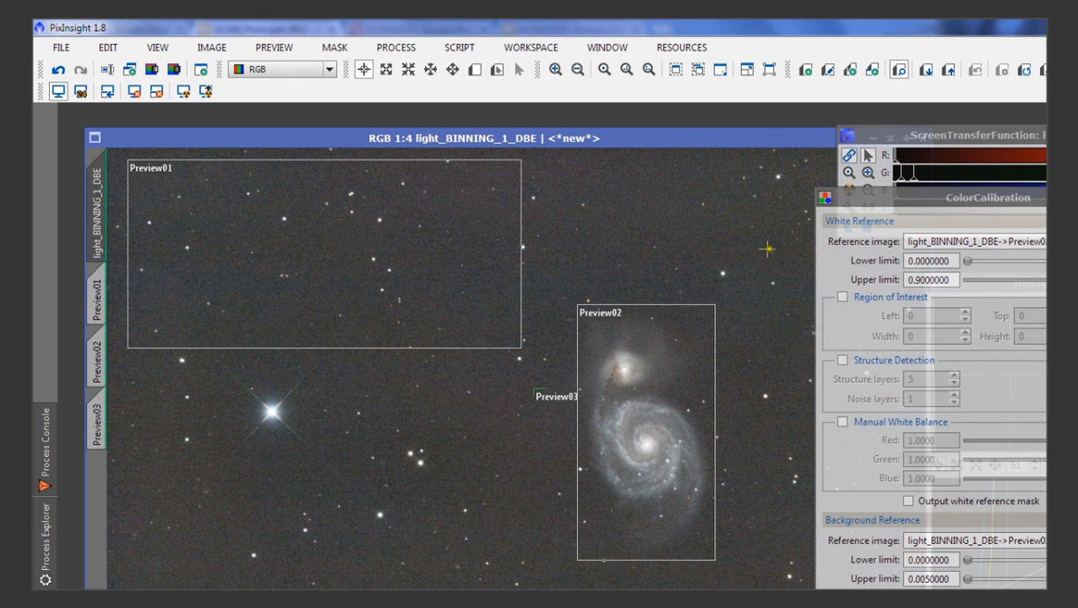
- Open ColorSaturation, raise the end point of its curve to a saturation of 4.40909, and preview the result in real time
left_click_drag(906, 198, 990, 283)
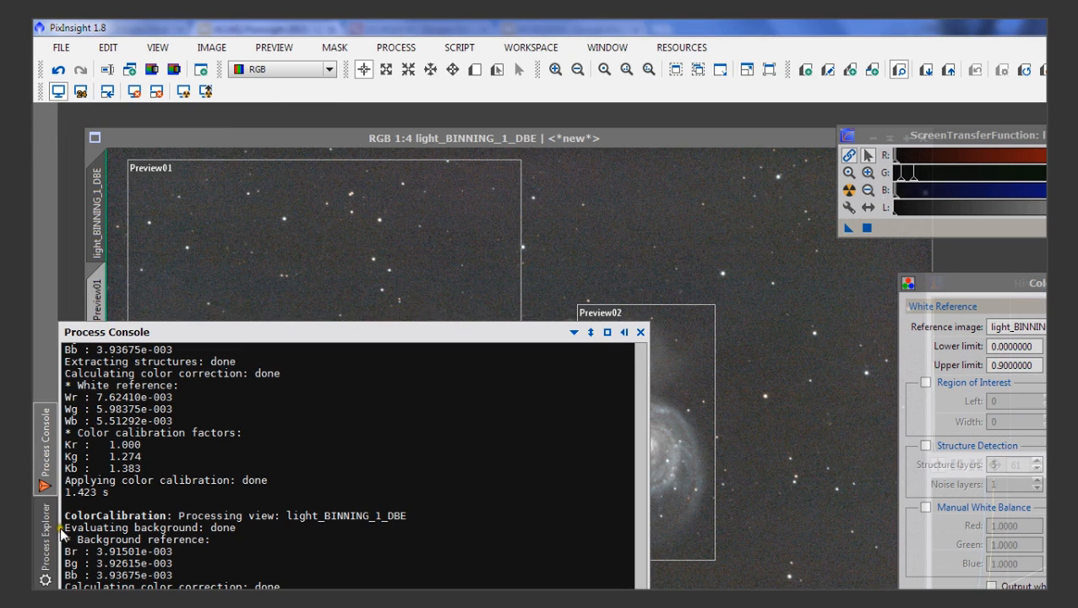
mouse_move(47, 537)
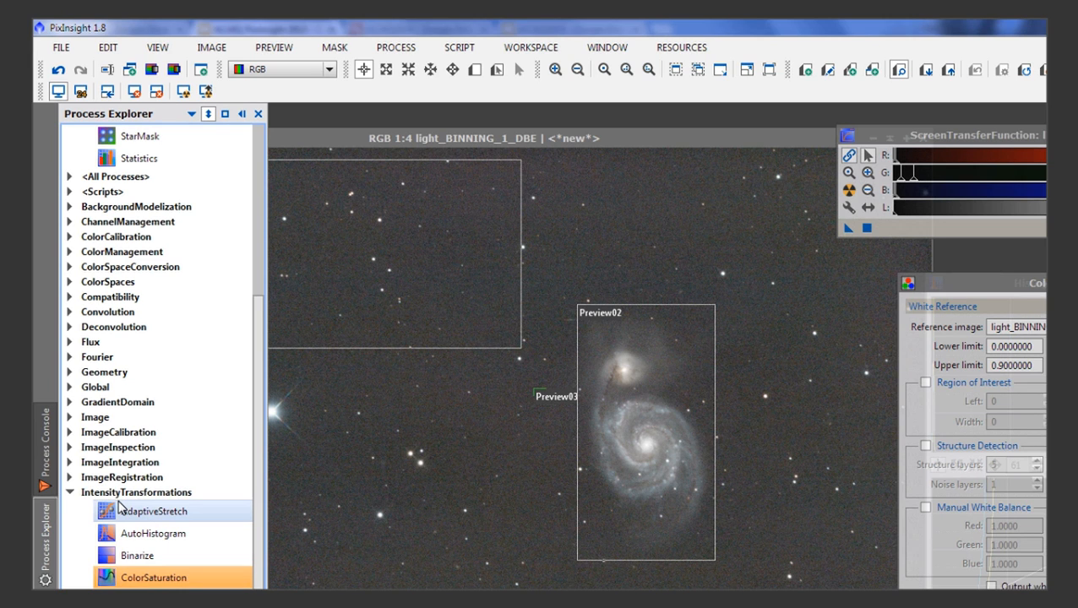
left_click(396, 49)
mouse_move(469, 439)
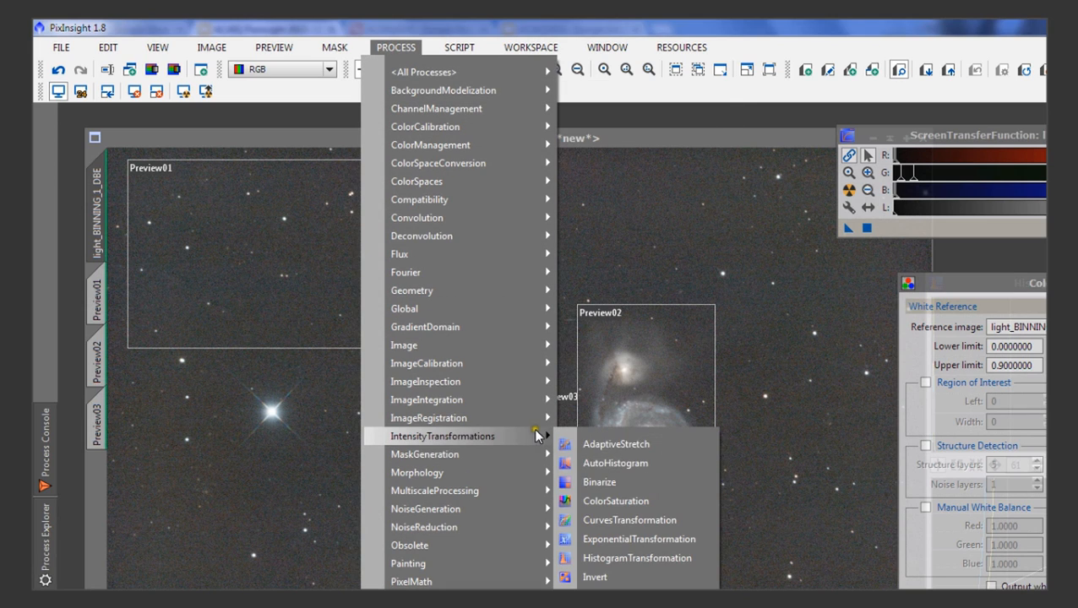
left_click(647, 501)
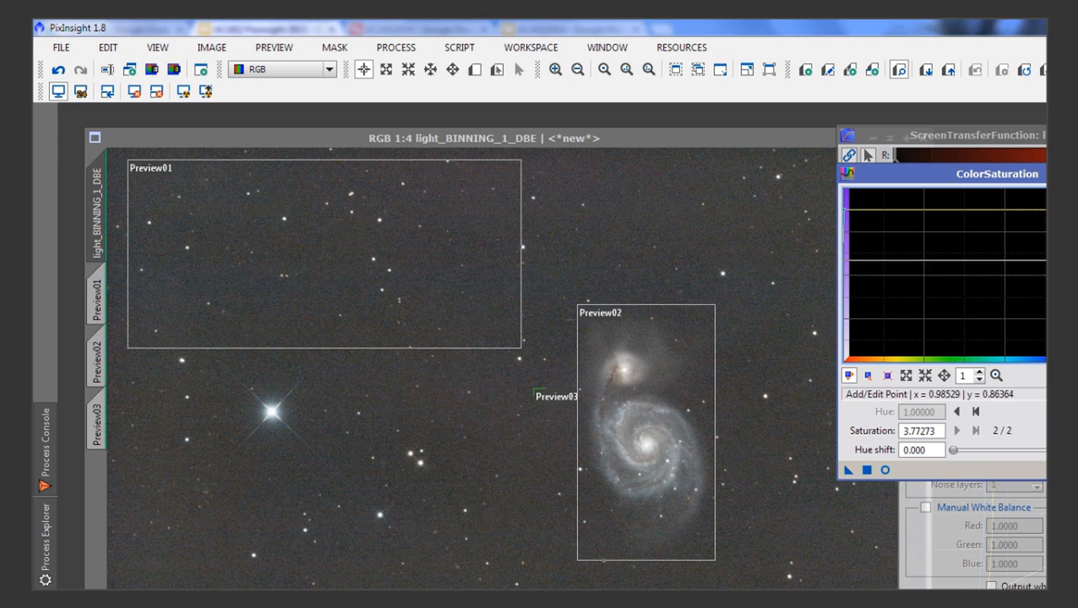
mouse_move(1044, 208)
left_mouse_down()
mouse_move(1044, 288)
mouse_move(1044, 198)
left_mouse_up()
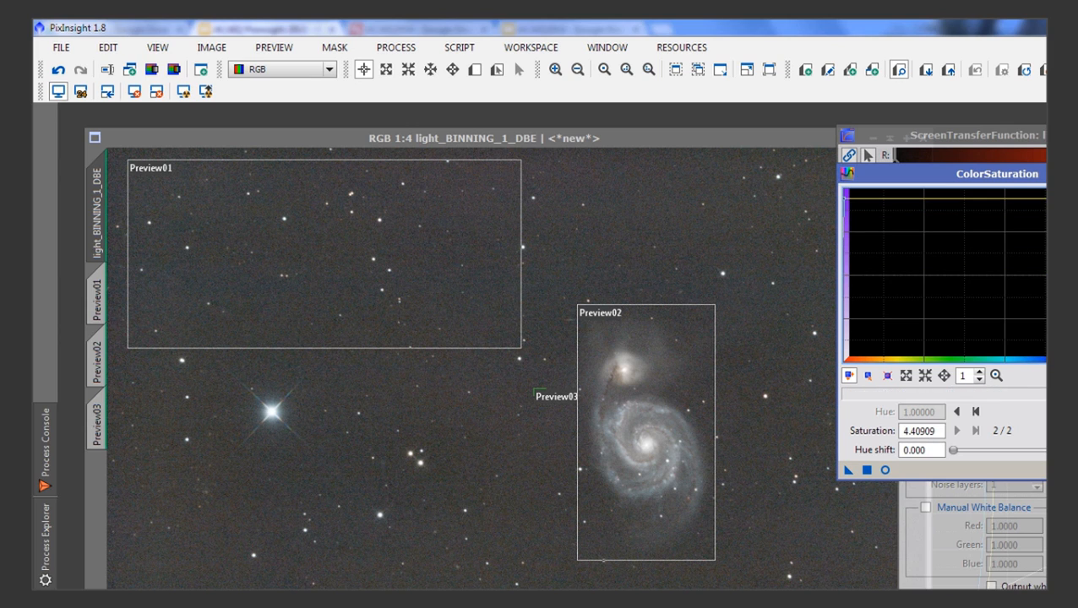
left_click(886, 470)
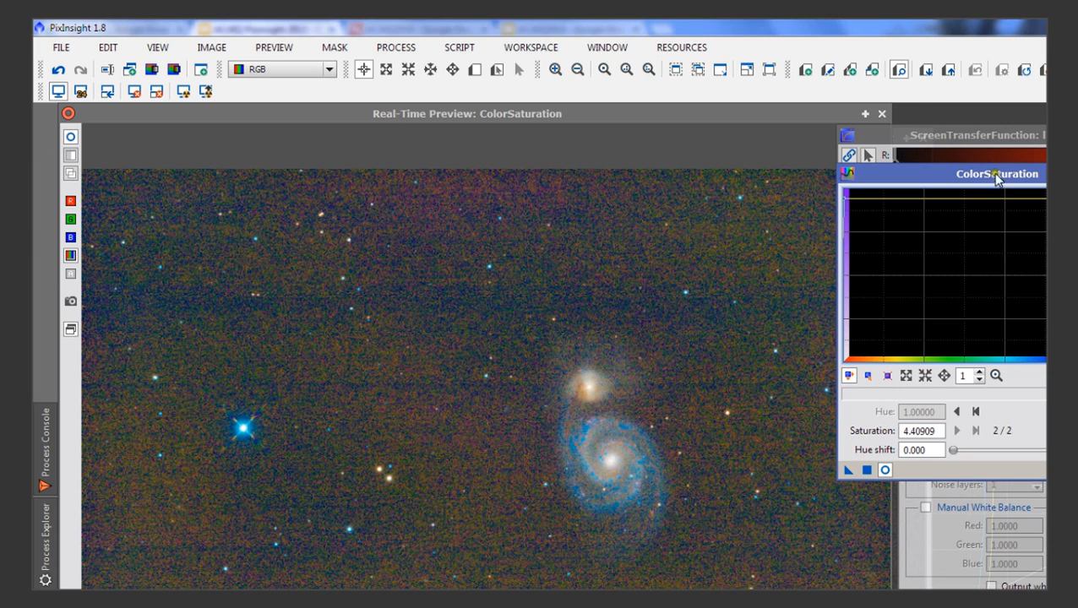
- Close ColorSaturation, the real-time preview and ColorCalibration, and move the histogram window away from the image
left_click(1073, 174)
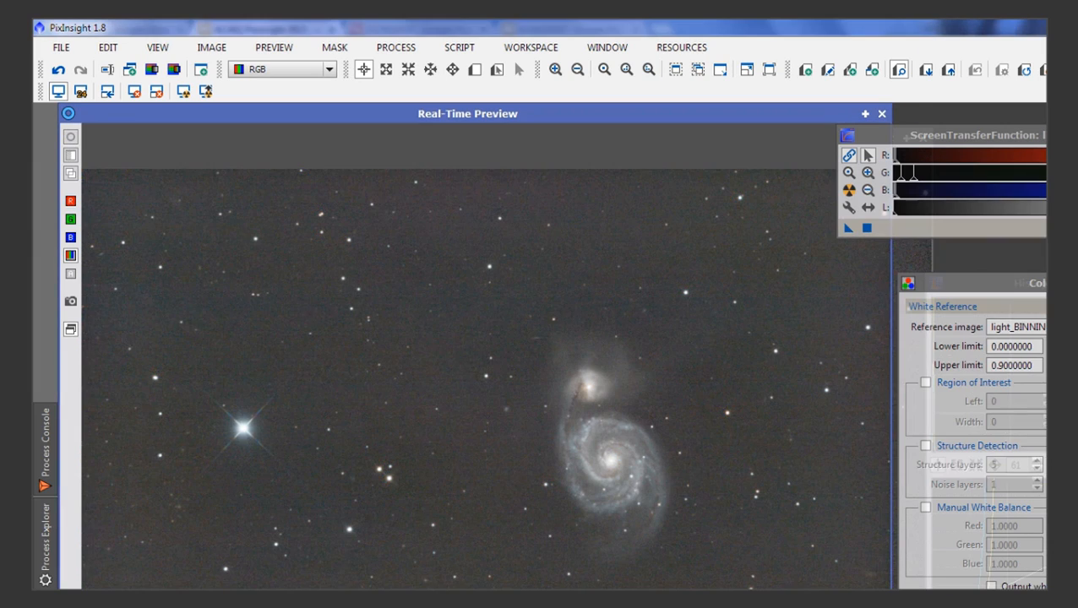
left_click(882, 114)
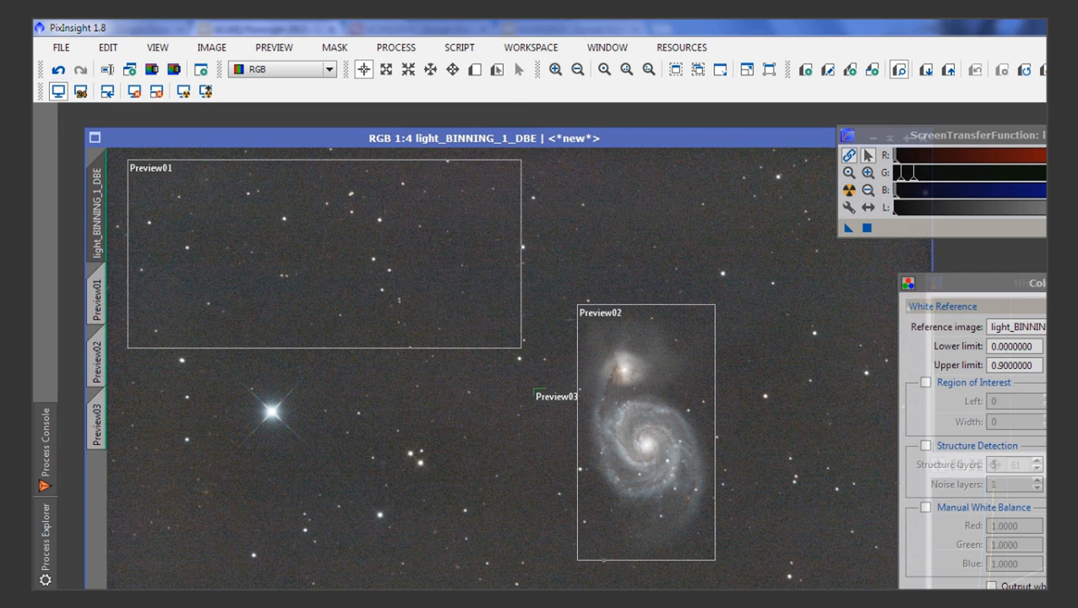
left_click(1073, 283)
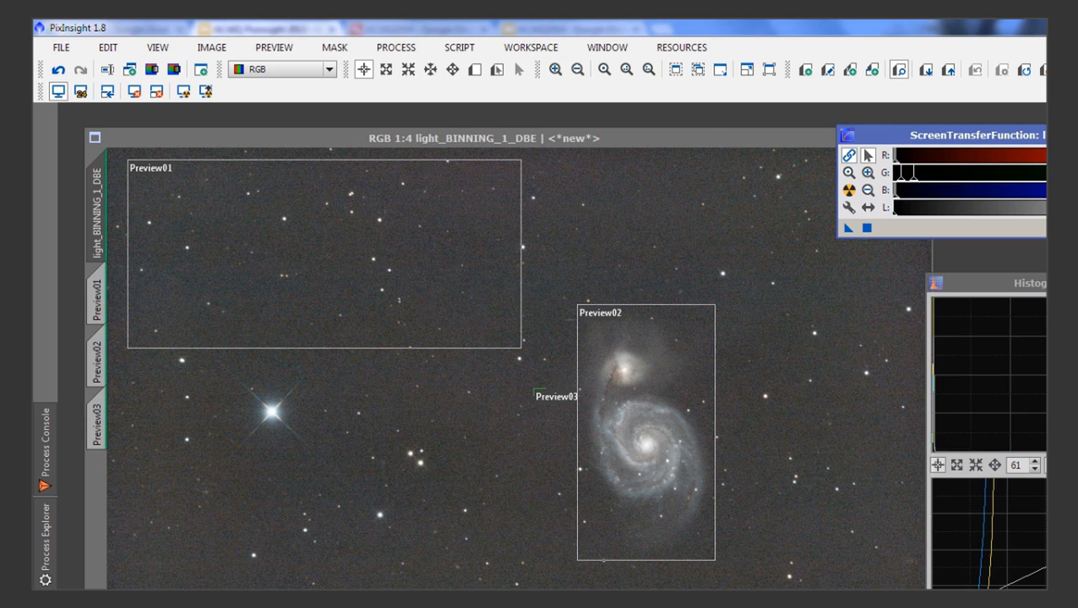
left_click_drag(1044, 283, 1076, 249)
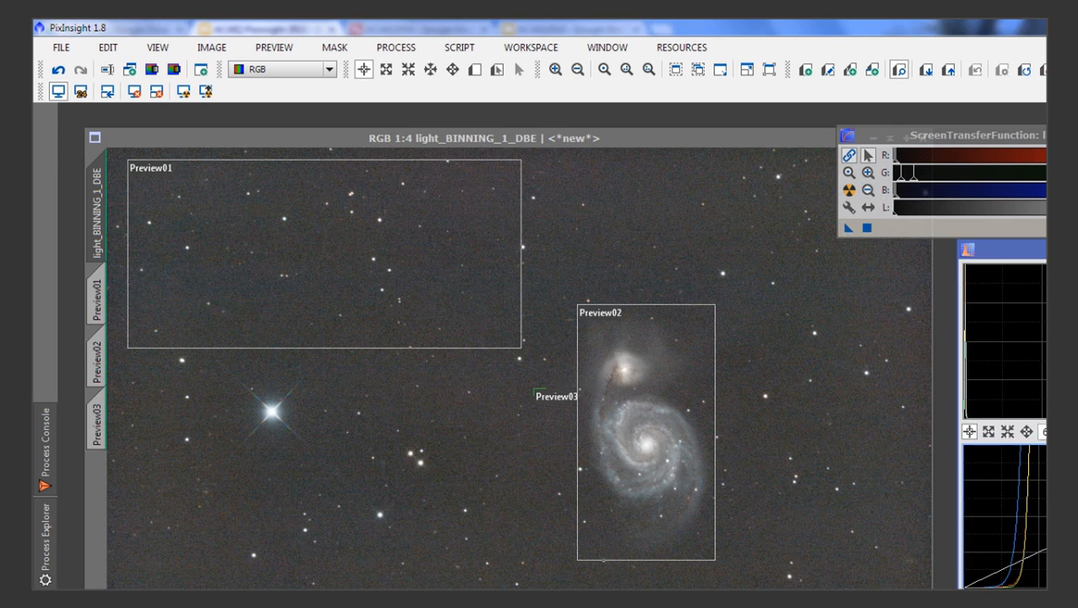
scroll(605, 291, "up", 2)
scroll(605, 290, "down", 1)
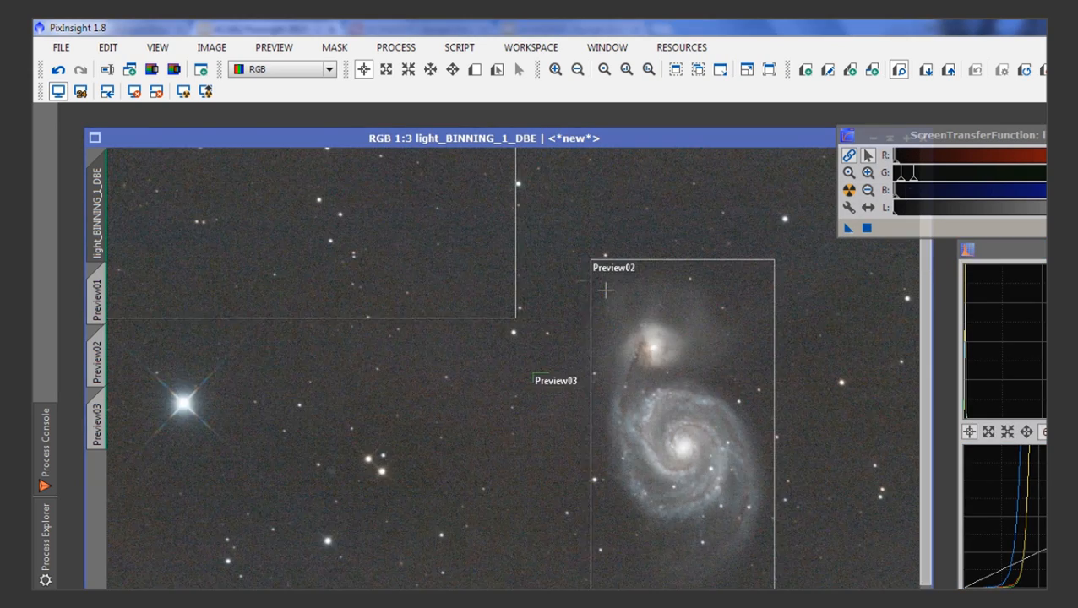
scroll(605, 290, "down", 1)
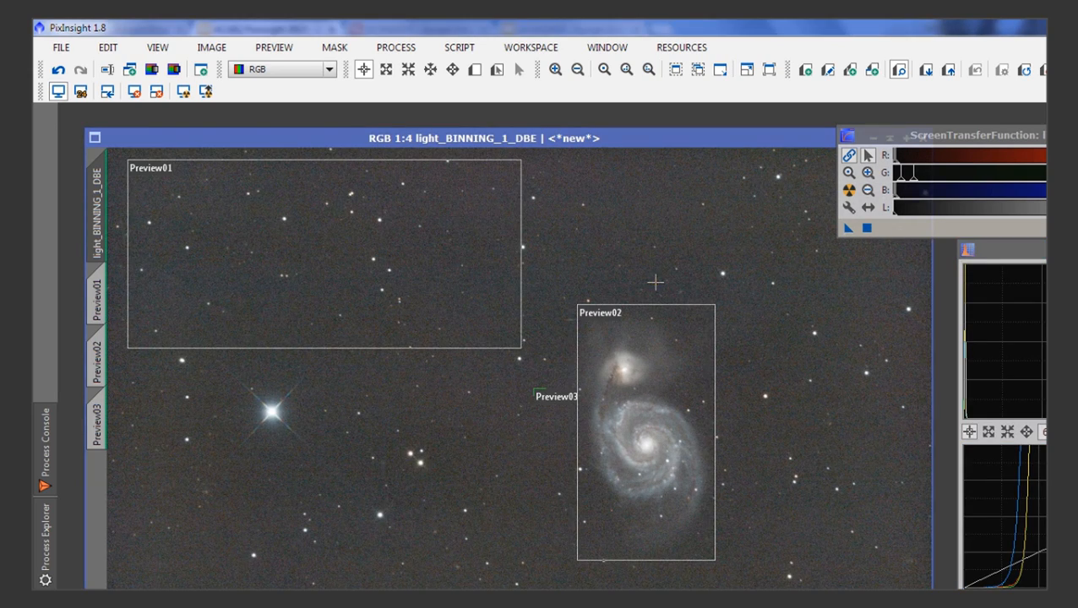
scroll(579, 395, "down", 1)
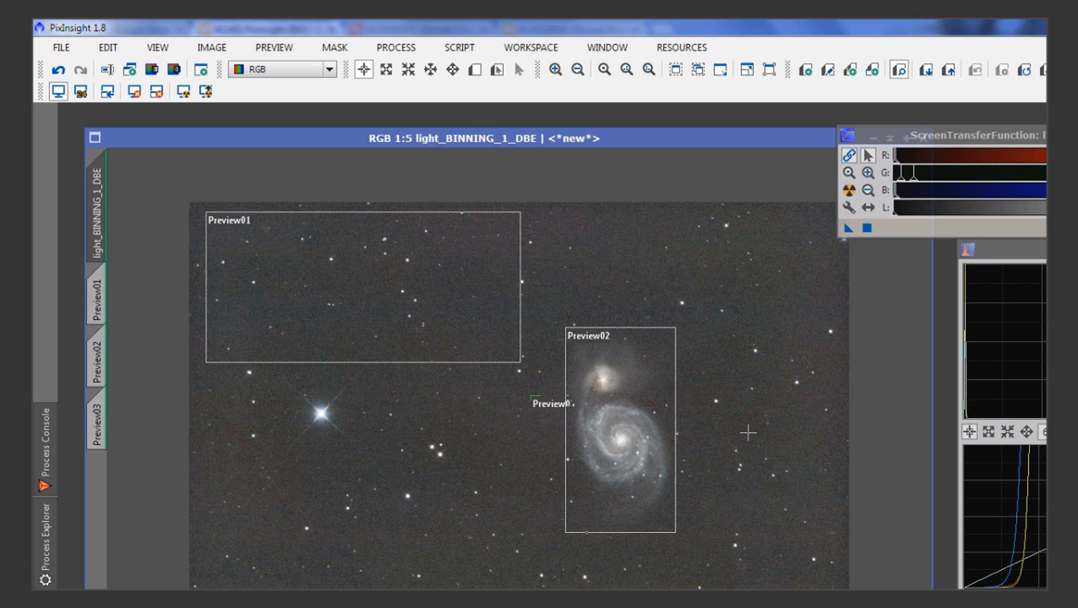
- Link the RGB channels in ScreenTransferFunction, clear the current screen stretch, and apply a linked auto stretch to the image
left_click(849, 191)
left_click(860, 152)
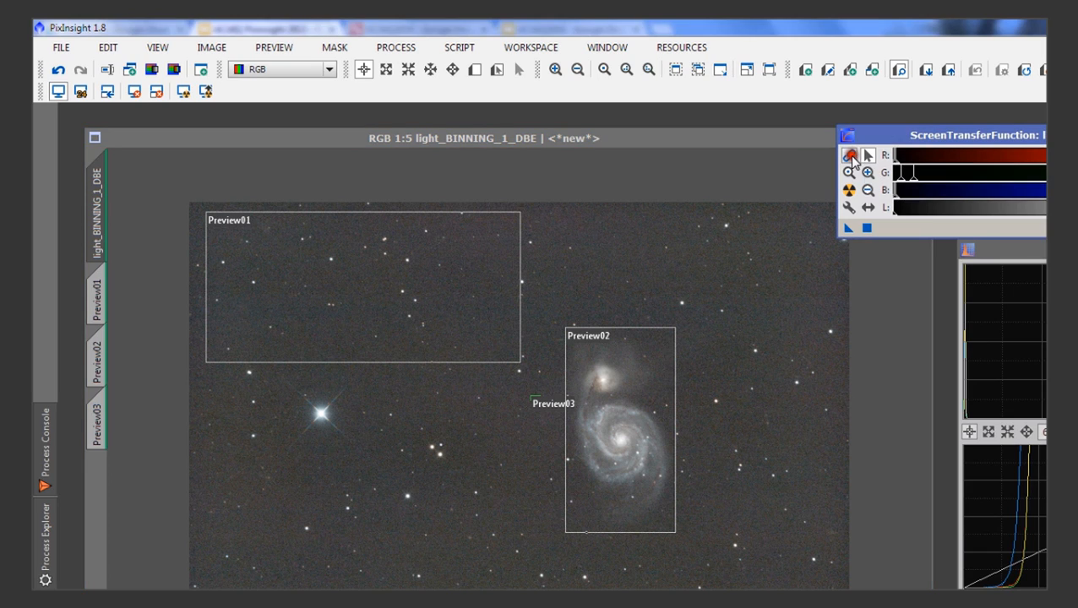
key("ctrl+F12")
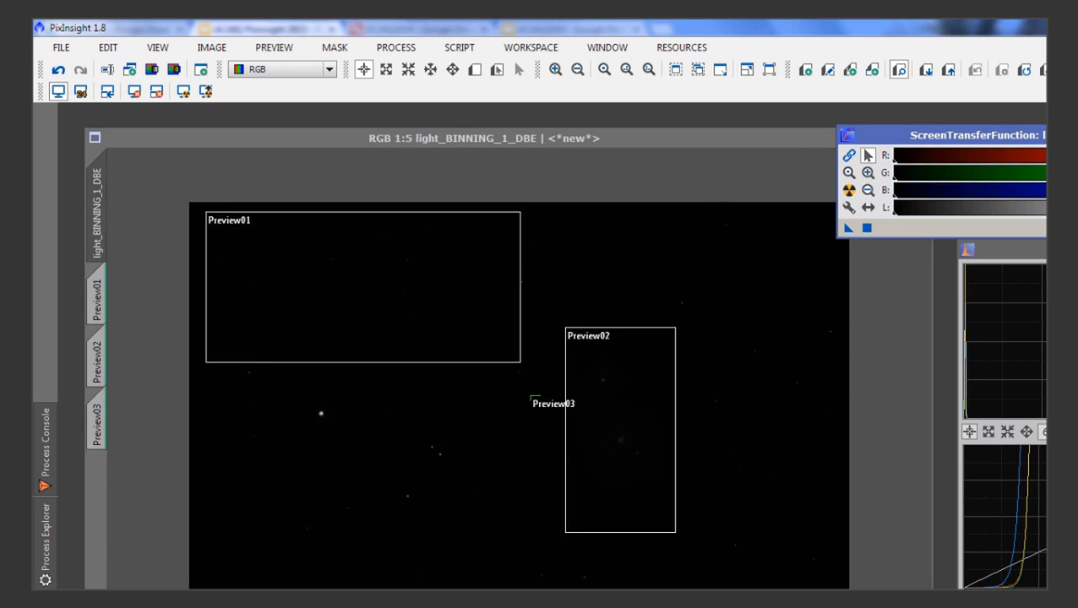
left_click(850, 191)
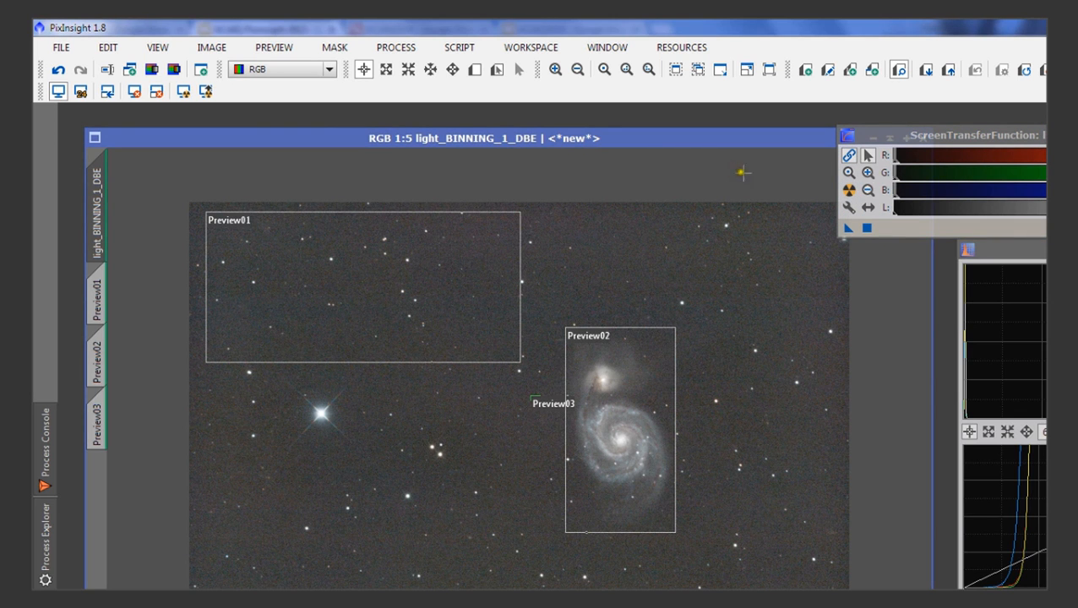
- Examine the colours and background of the calibrated galaxy image at several magnifications
scroll(664, 457, "up", 4)
scroll(630, 414, "down", 1)
scroll(658, 420, "down", 1)
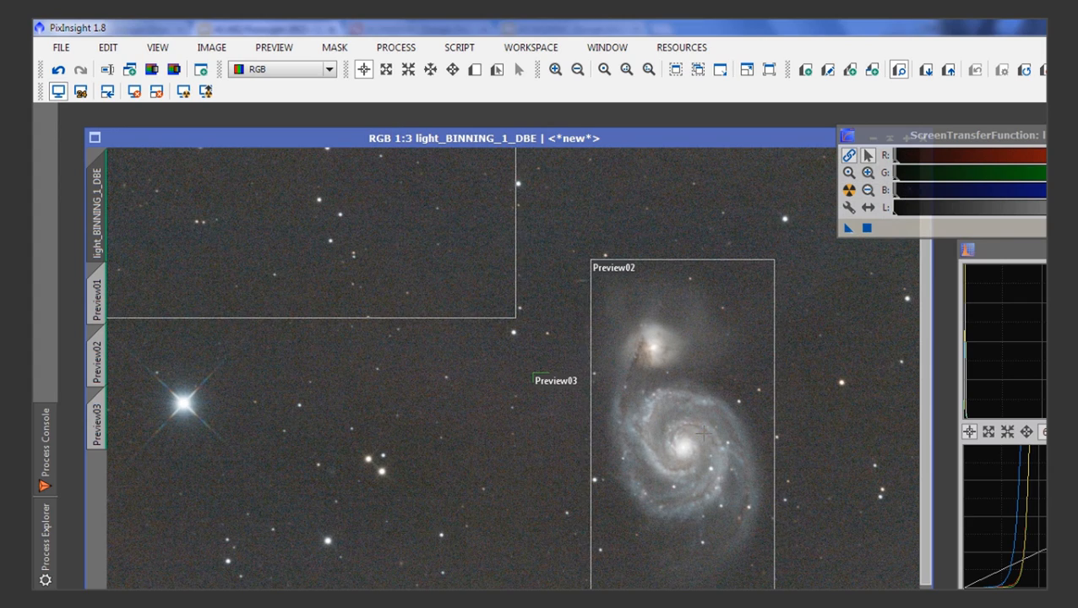
scroll(703, 434, "down", 1)
scroll(703, 433, "down", 2)
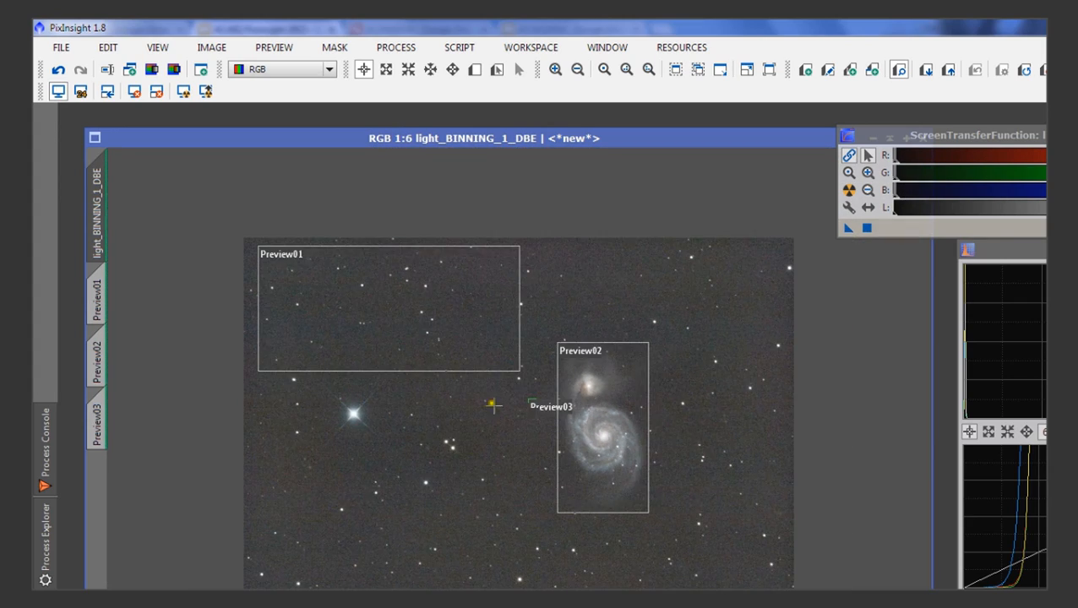
scroll(493, 413, "up", 4)
scroll(493, 413, "up", 1)
scroll(493, 413, "down", 2)
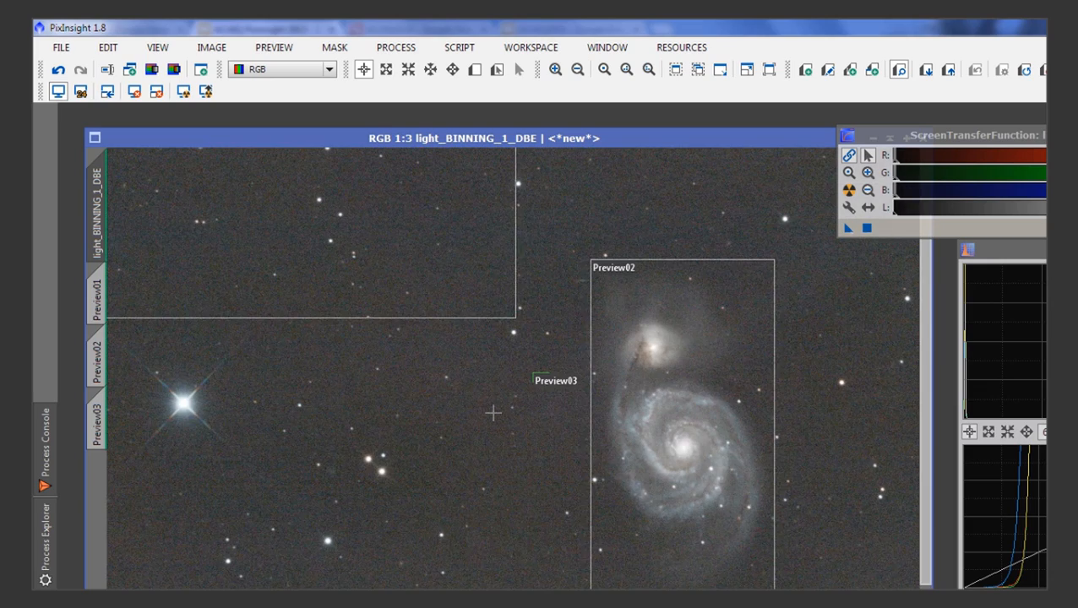
scroll(493, 413, "down", 2)
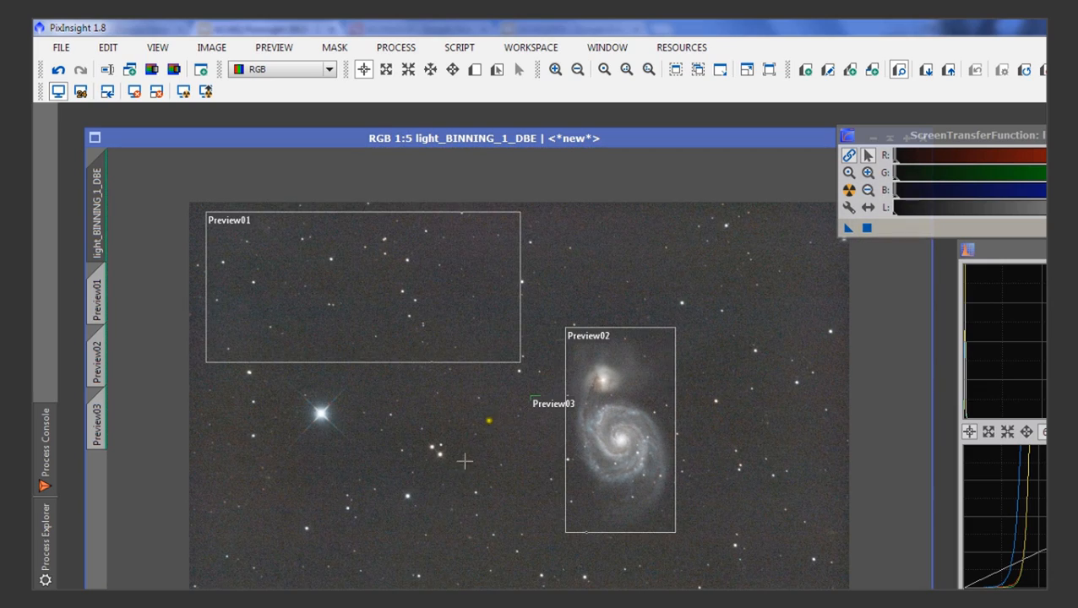
scroll(401, 497, "down", 1)
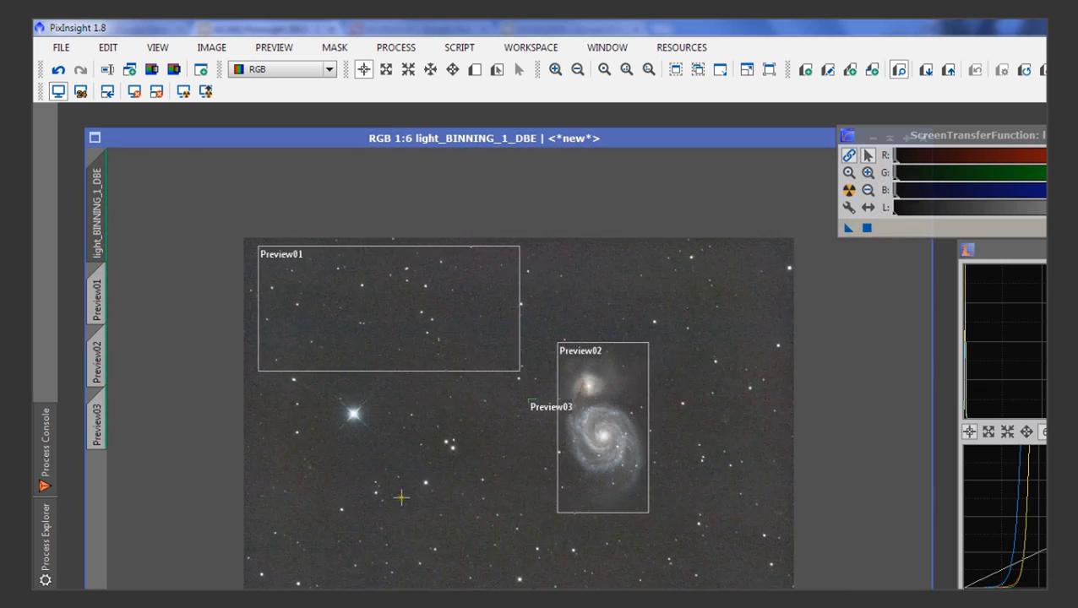
scroll(402, 498, "up", 1)
scroll(400, 498, "up", 1)
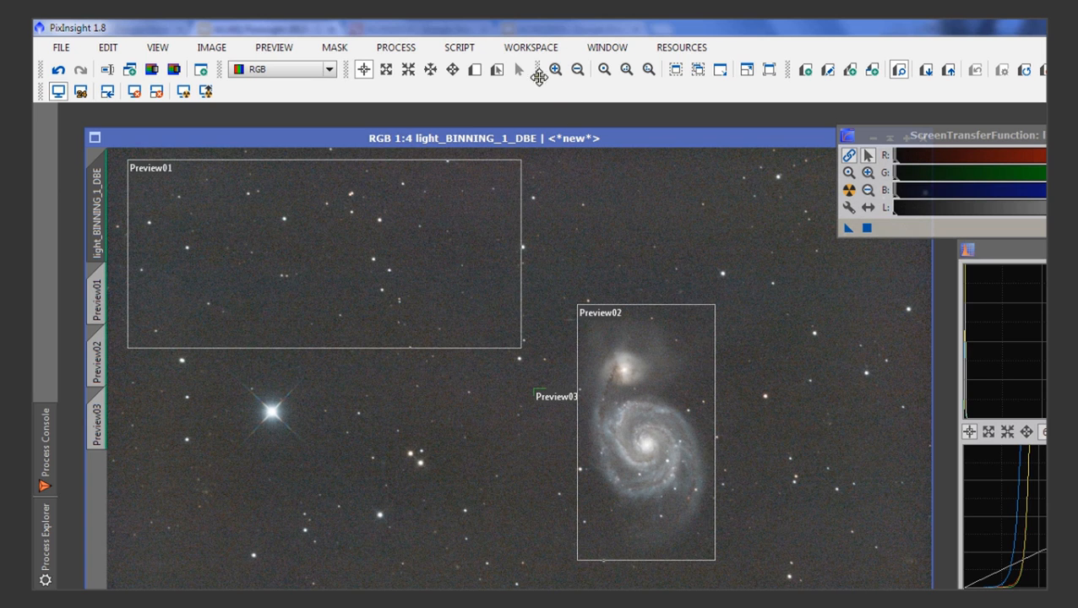
- Run the CanonBandingReduction script on the image with an amount of 1.00 and protection from highlights enabled
left_click(460, 47)
mouse_move(493, 147)
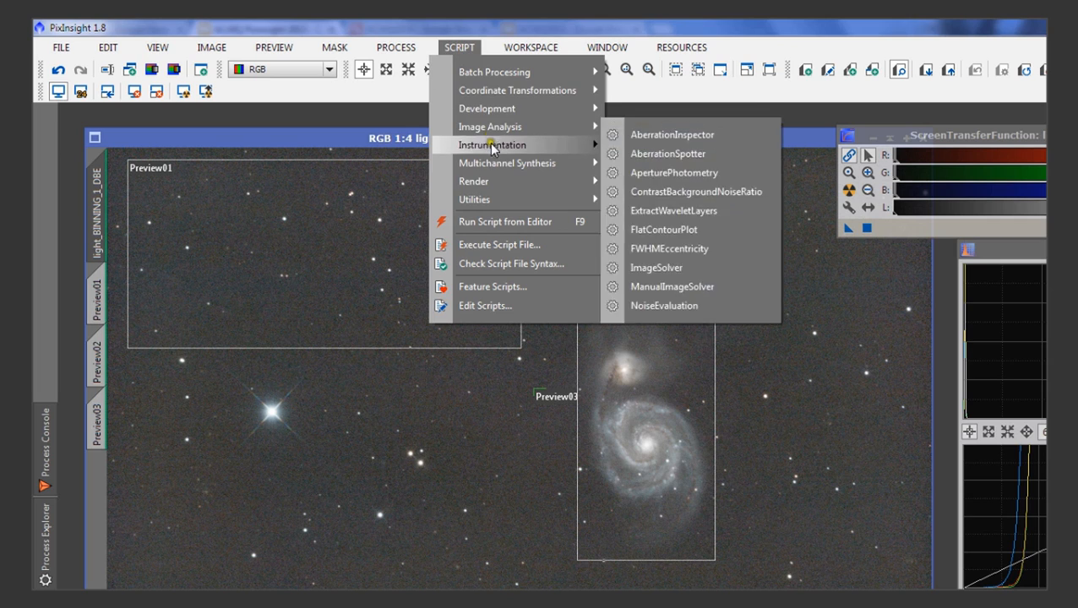
mouse_move(509, 197)
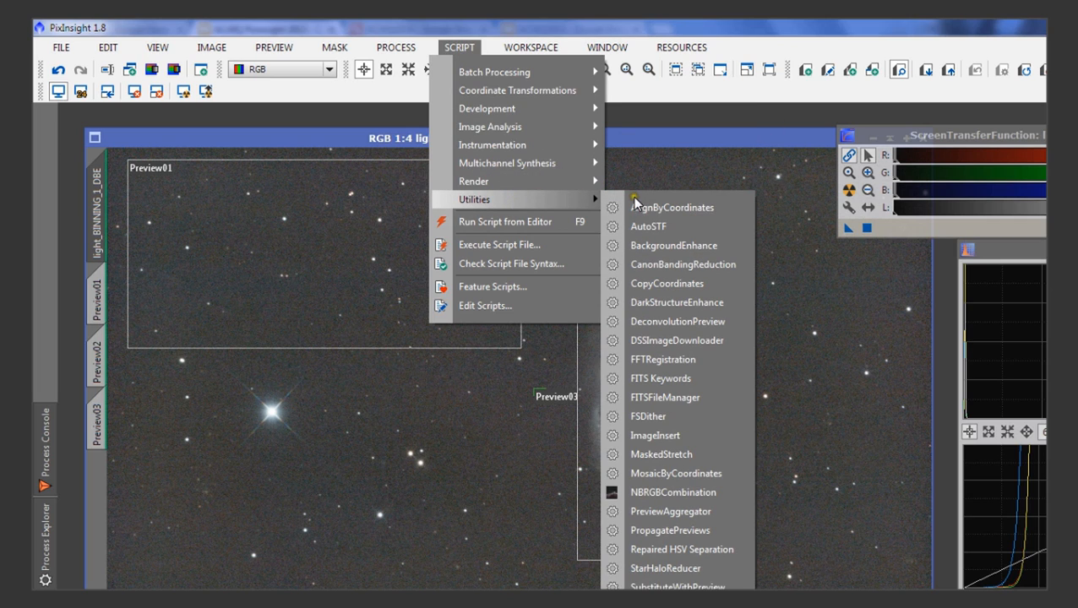
left_click(674, 266)
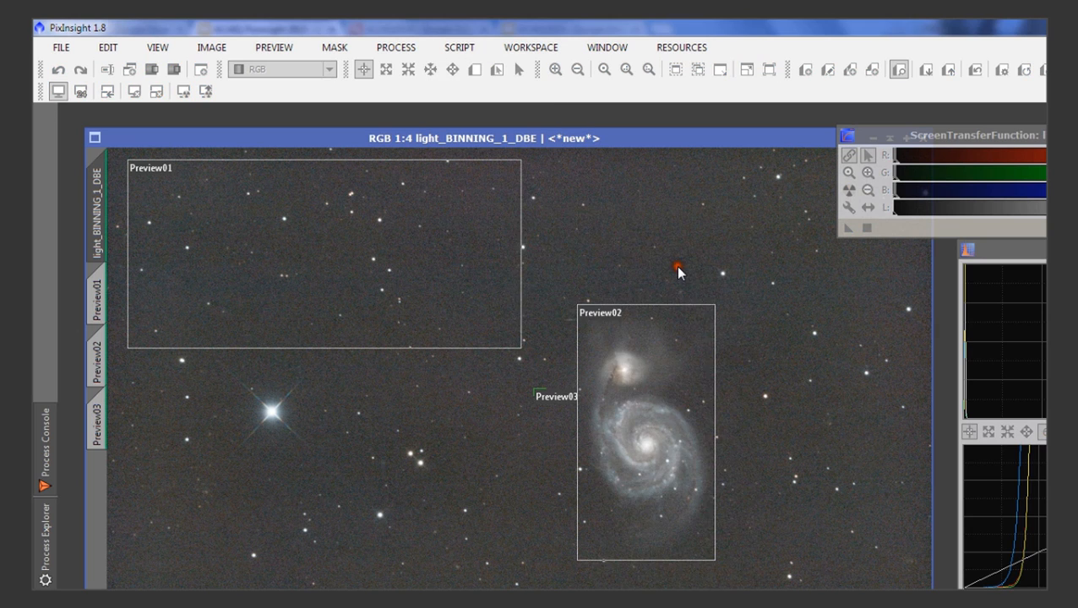
left_click_drag(658, 228, 956, 256)
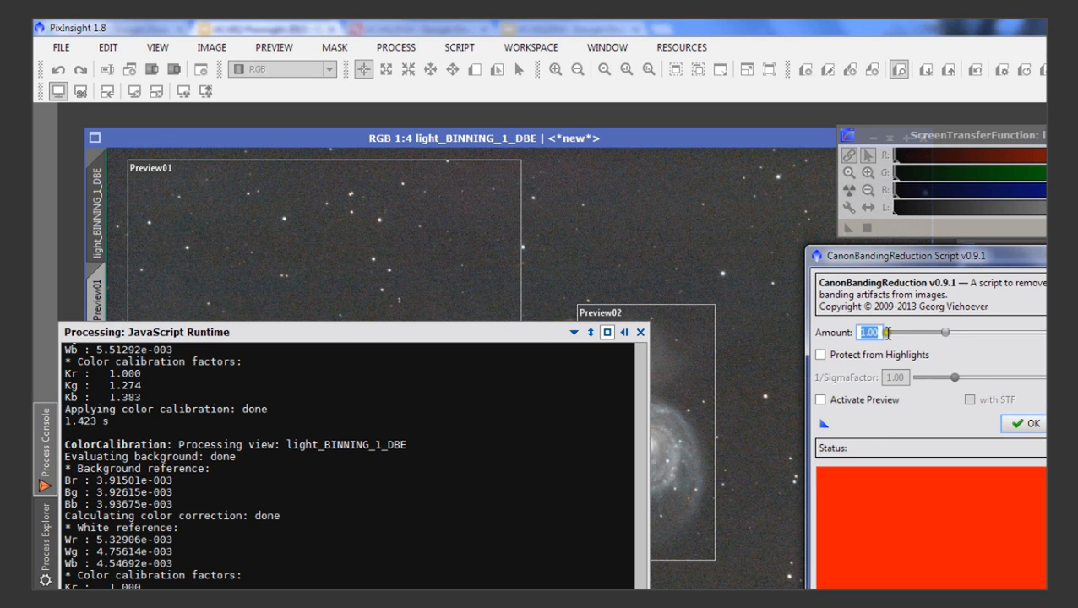
left_click(820, 356)
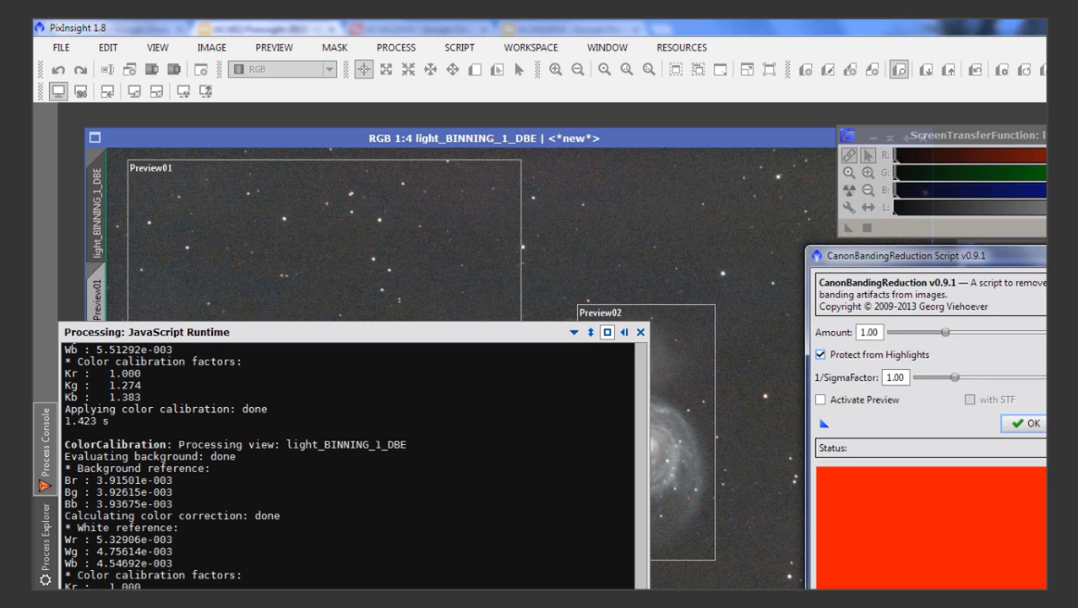
left_click(1027, 425)
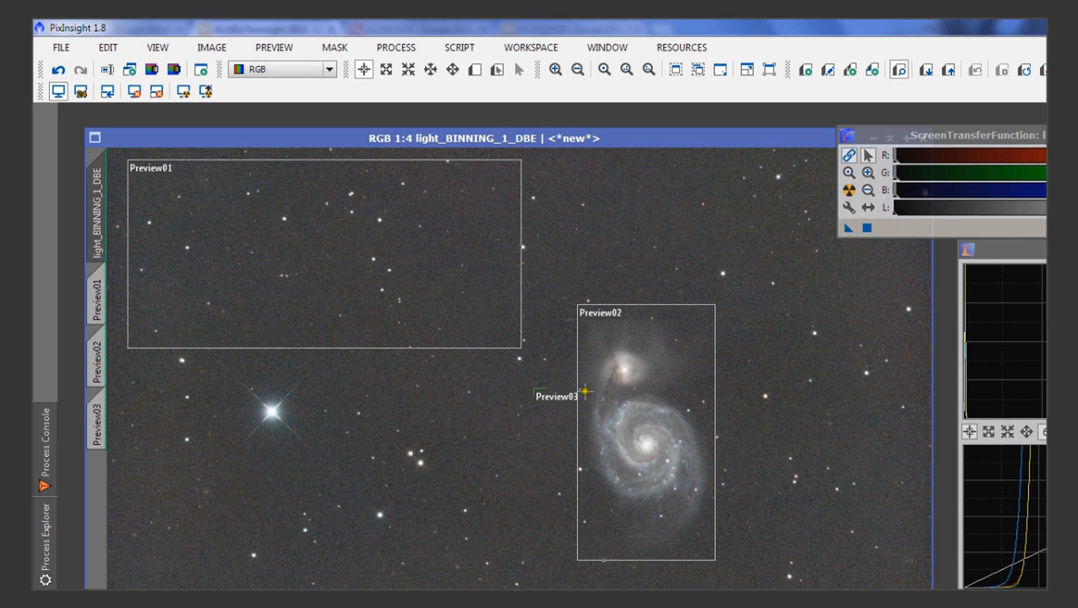
- Inspect the banding-reduced image and the alignment of its RGB histogram peaks at high magnification
scroll(475, 419, "up", 4)
scroll(475, 419, "down", 2)
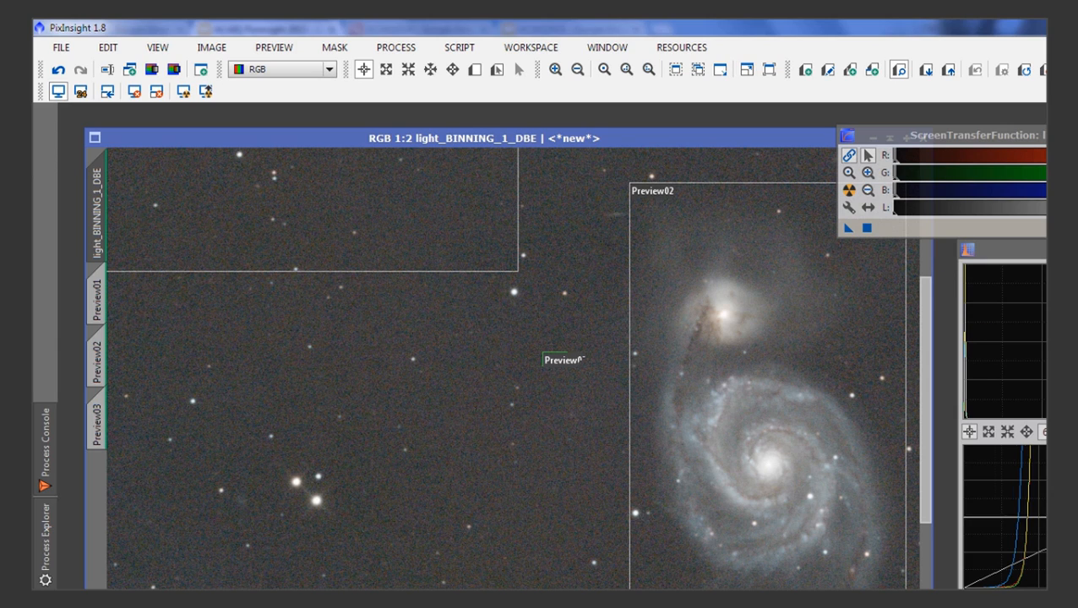
scroll(1030, 493, "up", 20)
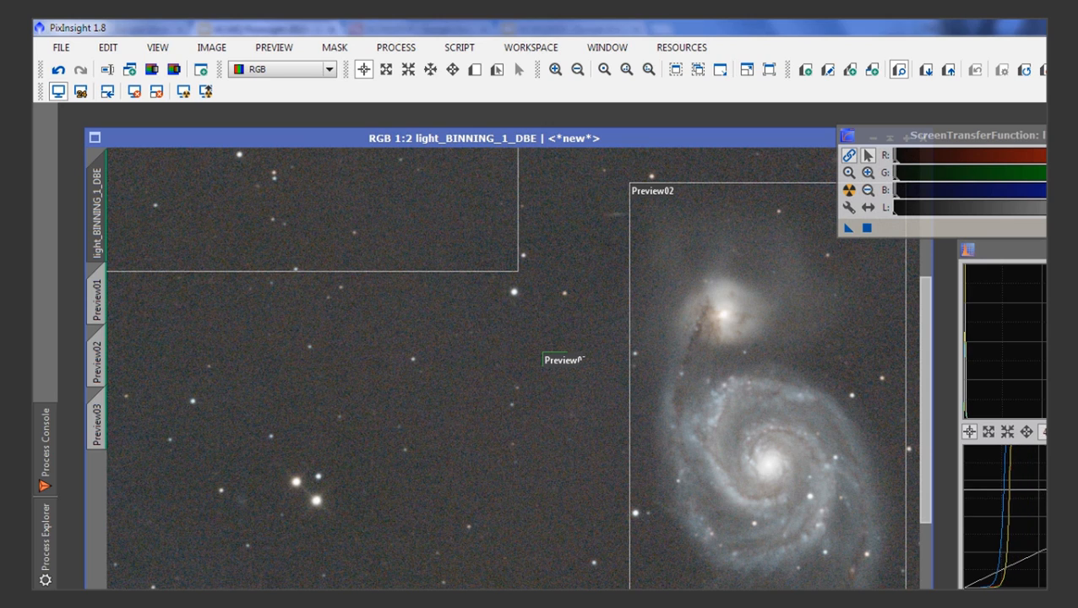
scroll(1024, 491, "up", 10)
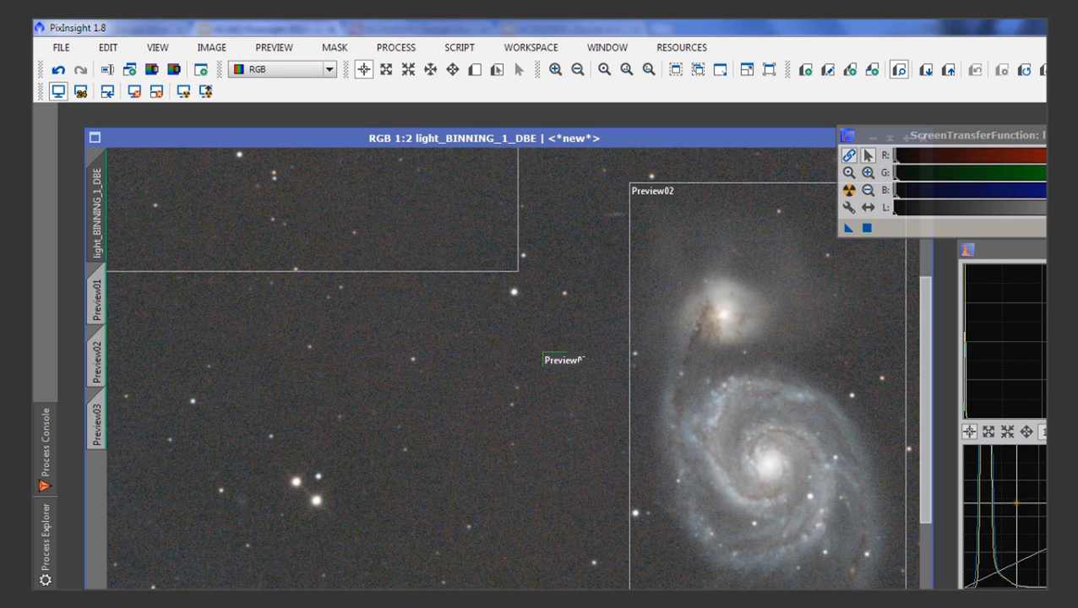
scroll(1012, 508, "down", 15)
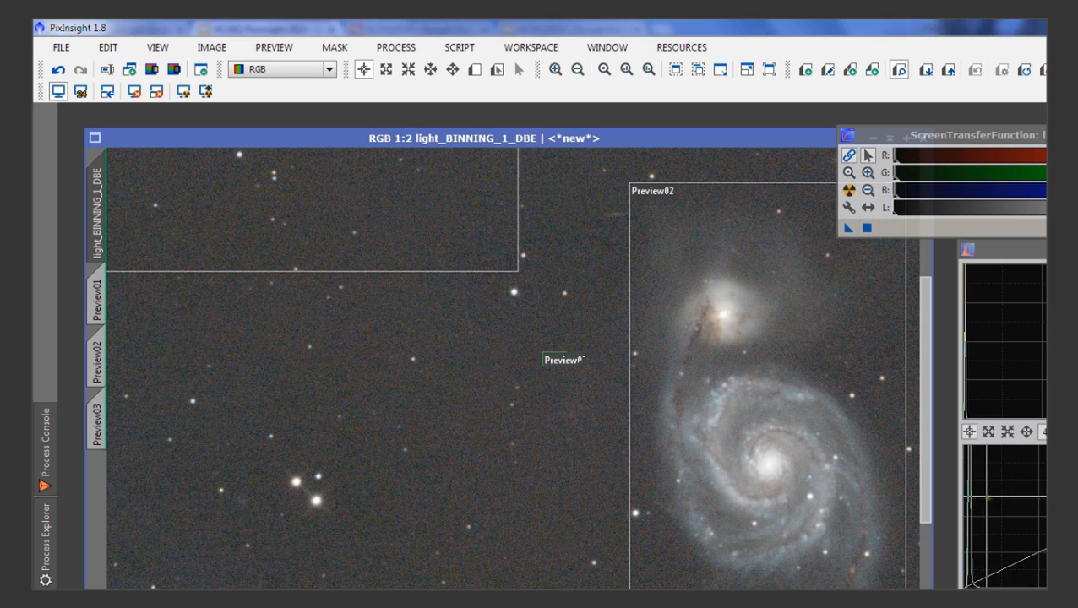
left_click(1015, 519)
scroll(1010, 511, "down", 10)
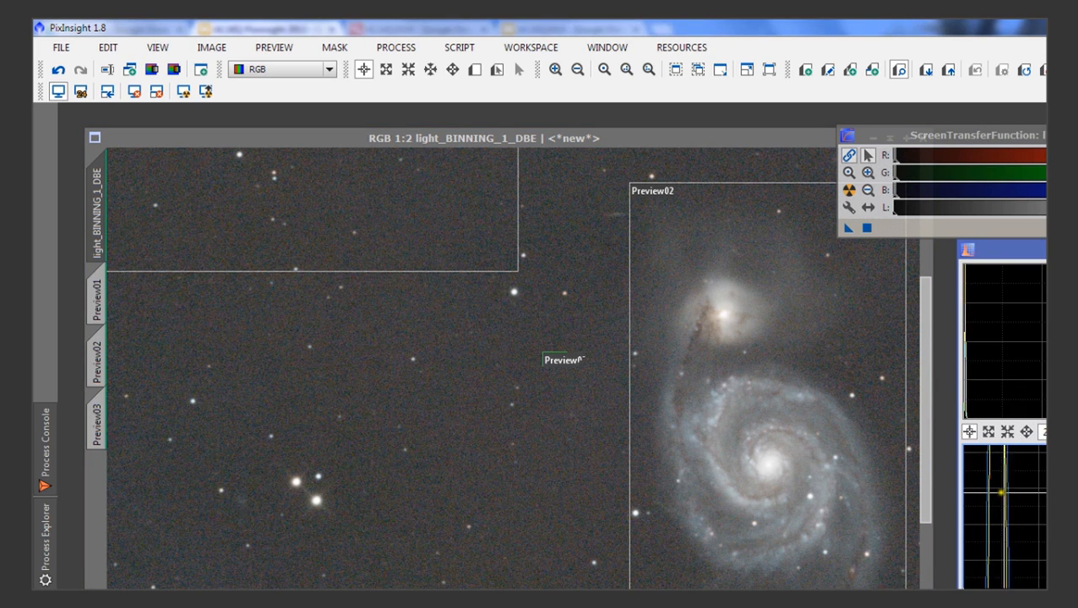
left_click(1026, 432)
left_click_drag(1047, 533, 1047, 549)
mouse_move(1047, 487)
left_mouse_down()
mouse_move(1048, 551)
mouse_move(1044, 513)
mouse_move(1045, 524)
left_mouse_up()
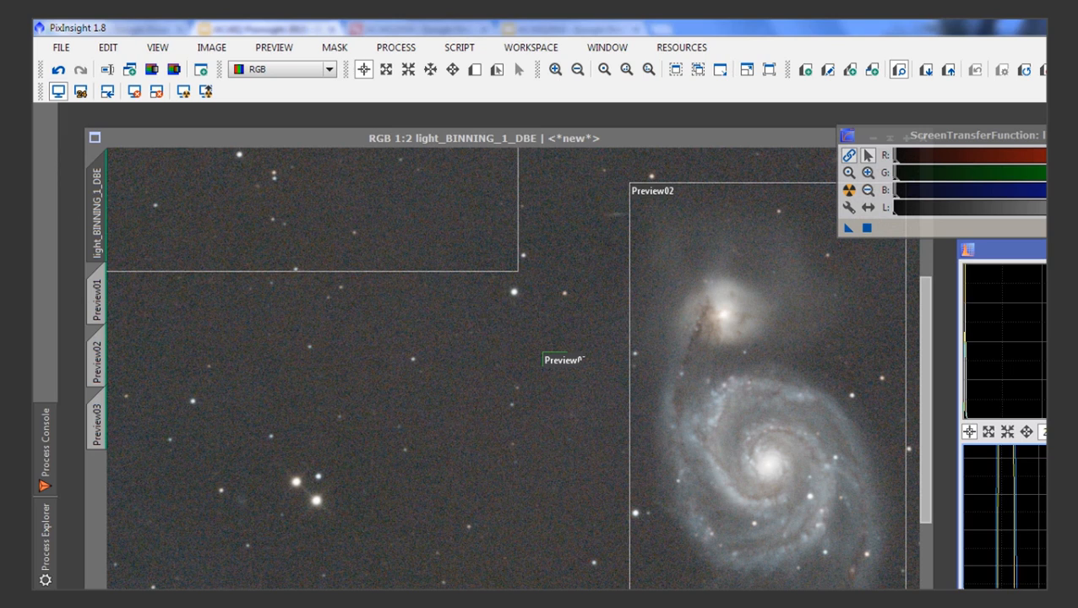
scroll(501, 357, "up", 1)
scroll(502, 357, "down", 5)
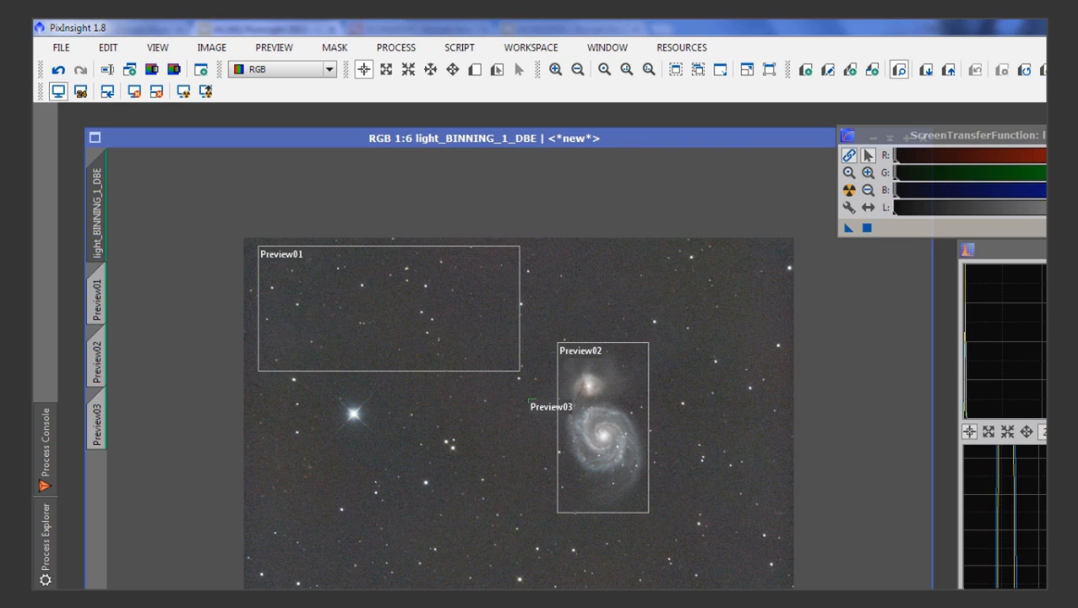
- Move the histogram window over the workspace, reset HistogramTransformation, and return its graph zoom to 1
left_click_drag(1076, 250, 1024, 181)
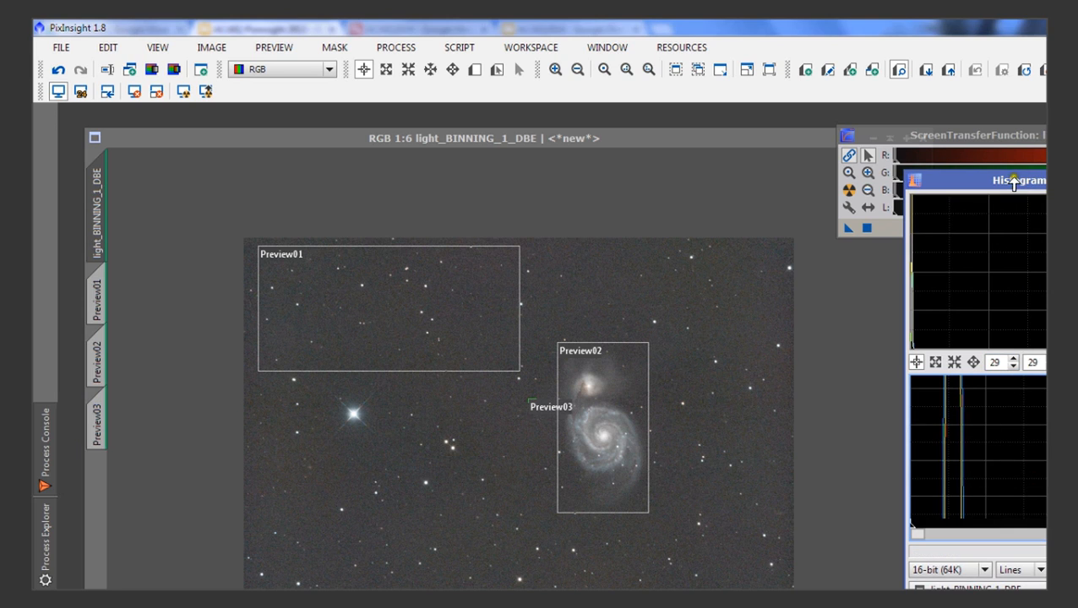
left_click(1016, 138)
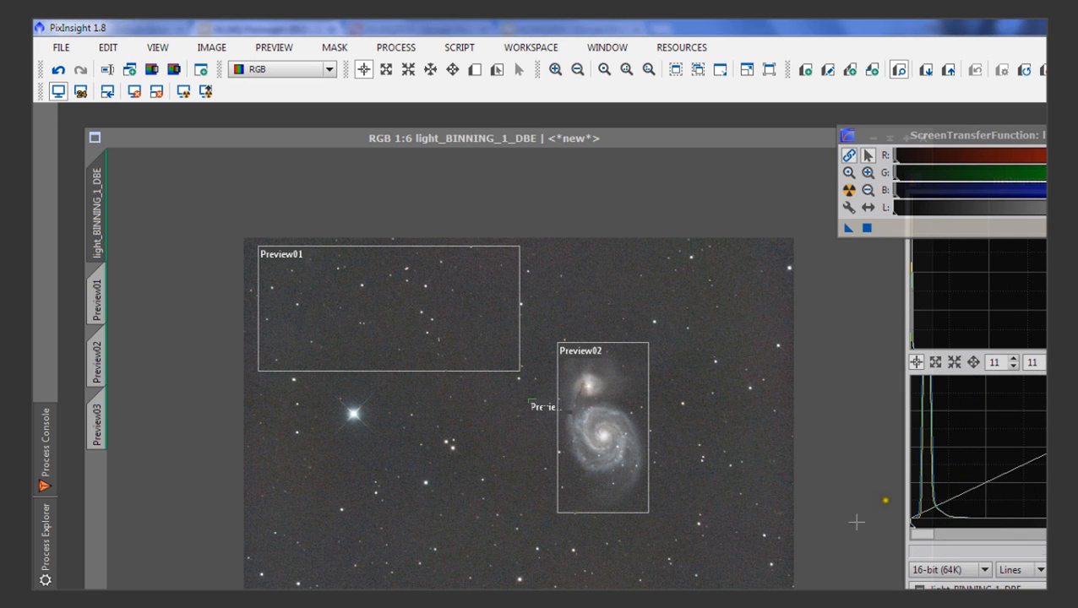
left_click(849, 578)
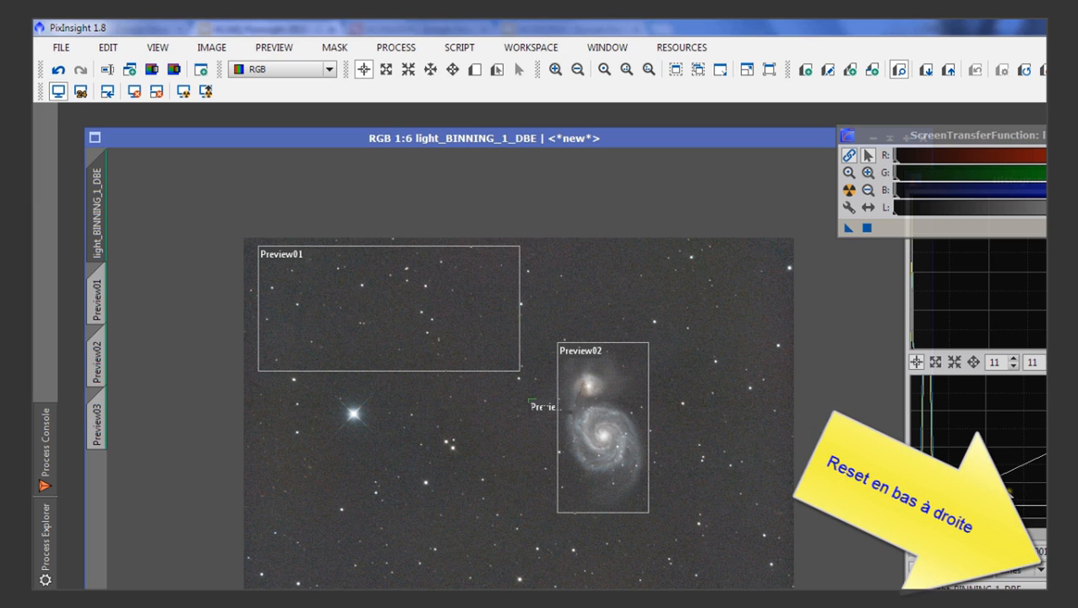
left_click(1042, 583)
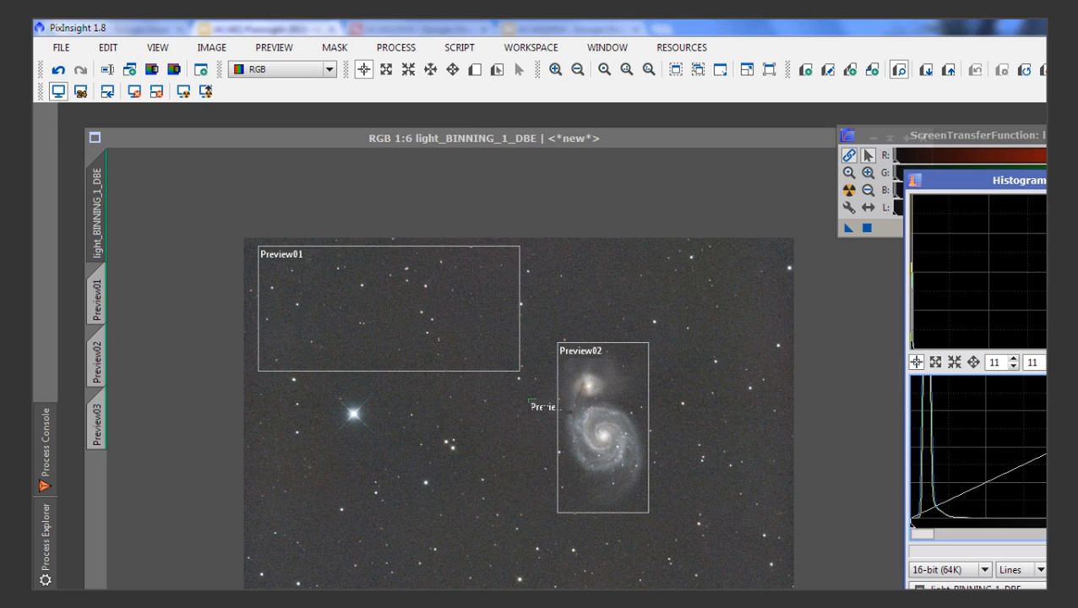
left_click(1070, 362)
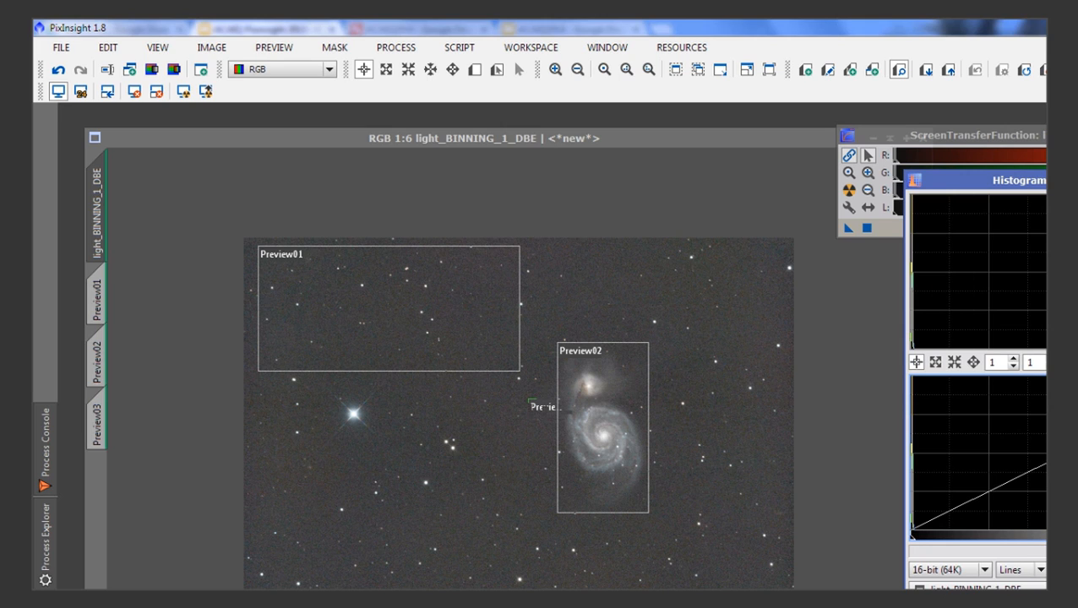
- Reset ScreenTransferFunction to remove the screen stretch, and make the main image window active
left_click(976, 136)
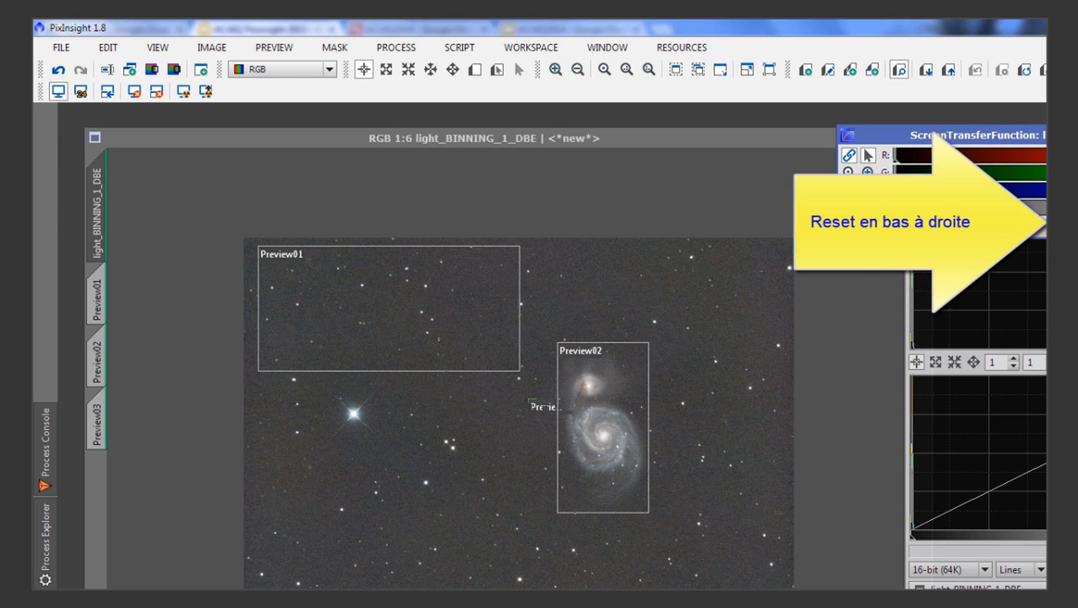
left_click(1046, 228)
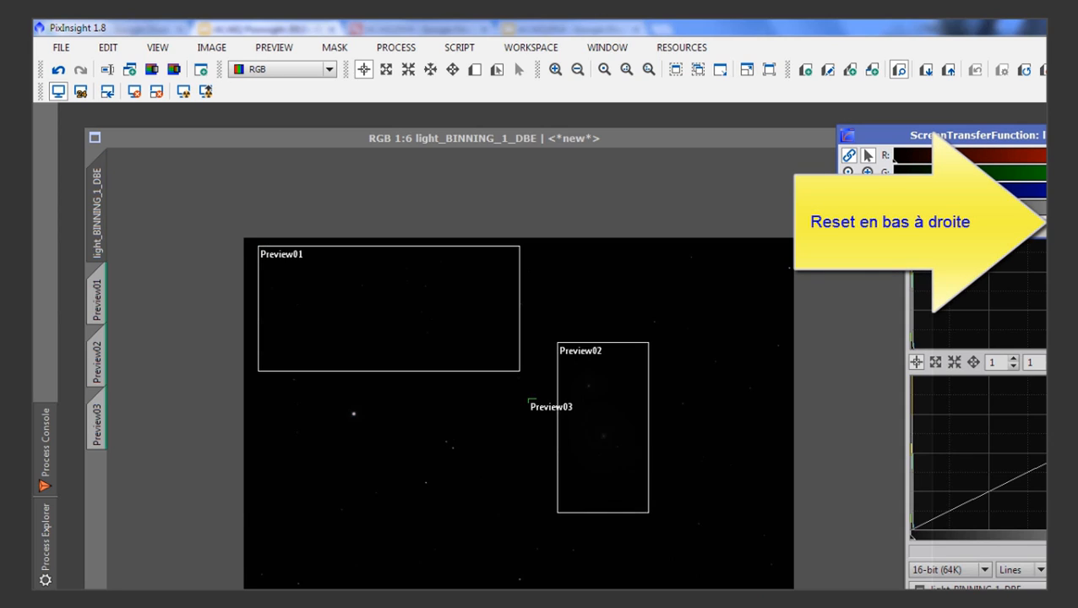
left_click(794, 142)
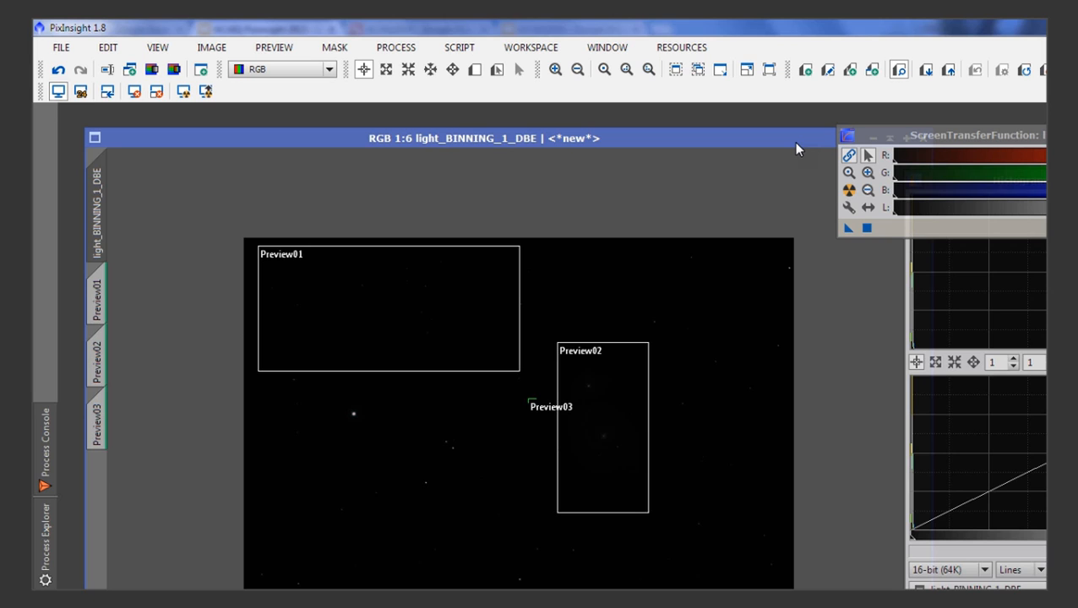
- Open the MaskedStretch process from the intensity transformations
left_click(477, 50)
mouse_move(480, 182)
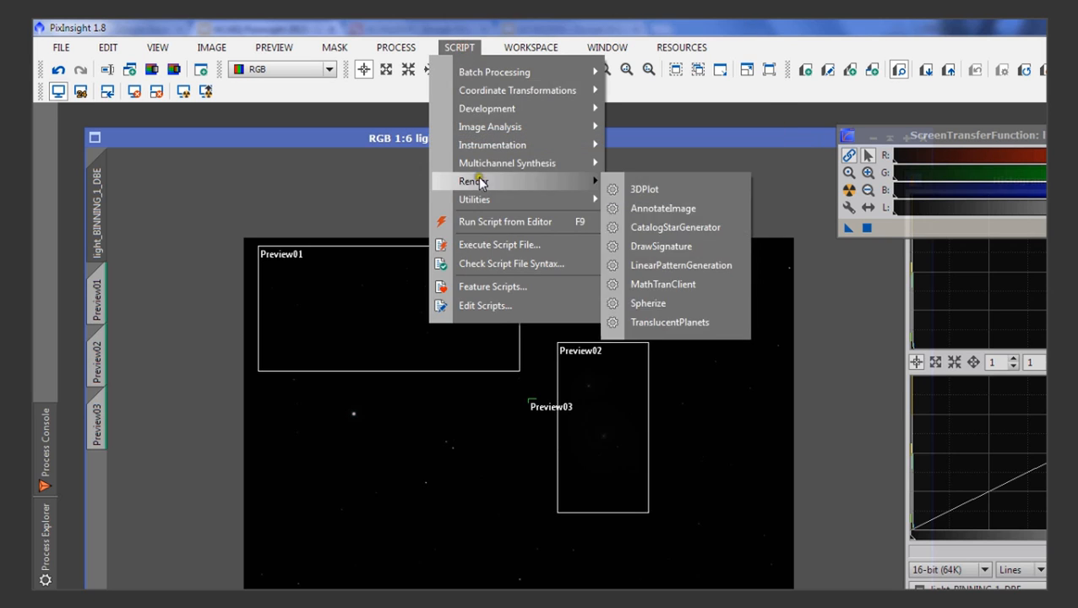
mouse_move(495, 201)
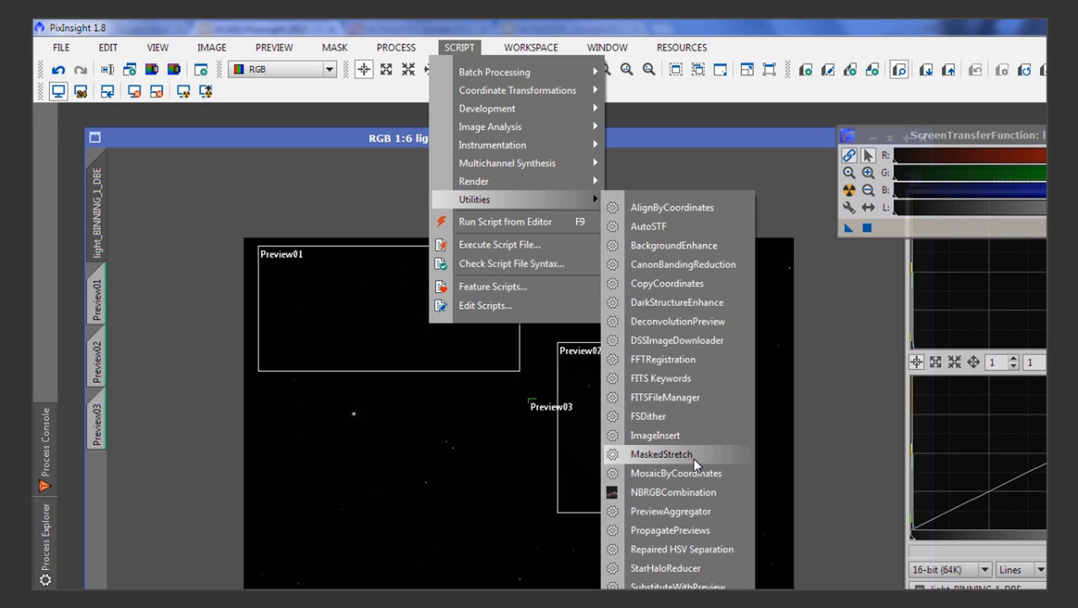
mouse_move(394, 49)
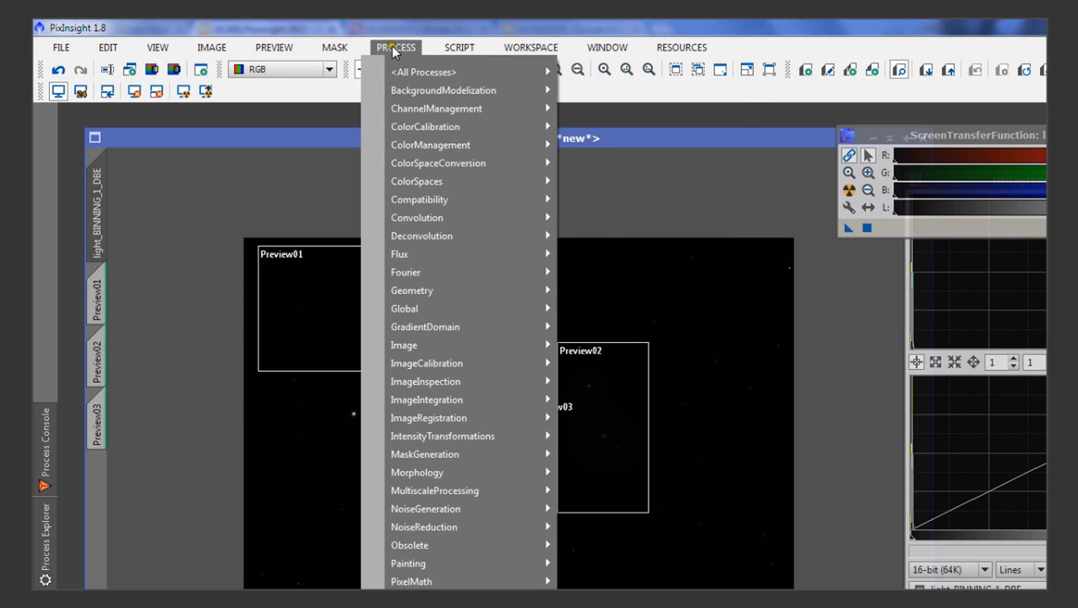
mouse_move(458, 434)
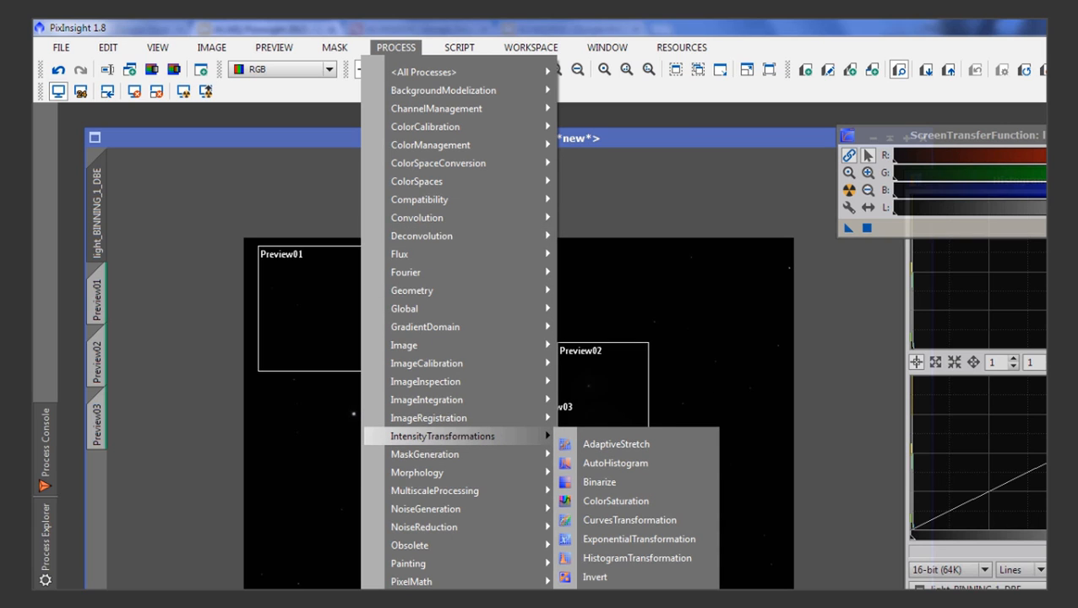
left_click(625, 607)
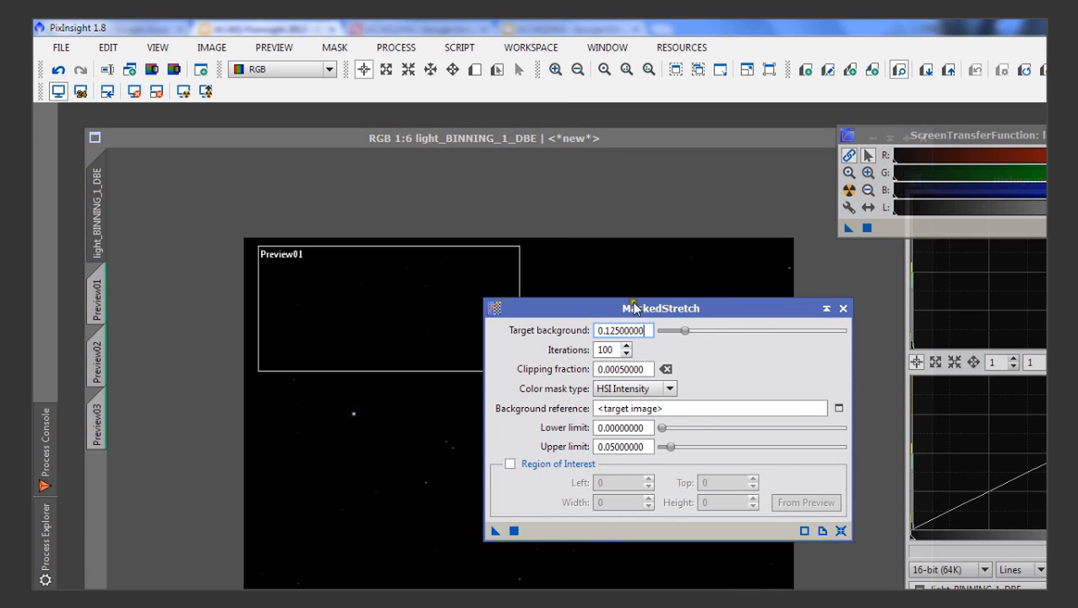
- Move the MaskedStretch window clear of the image and apply an automatic screen stretch to the main image
left_click_drag(589, 301, 913, 289)
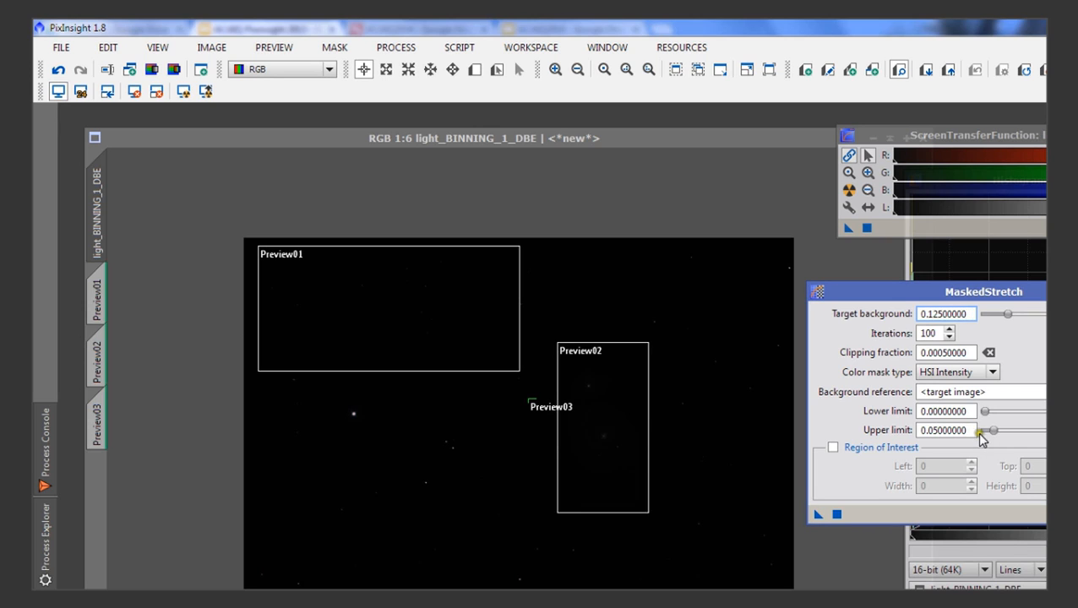
mouse_move(865, 333)
left_click(848, 189)
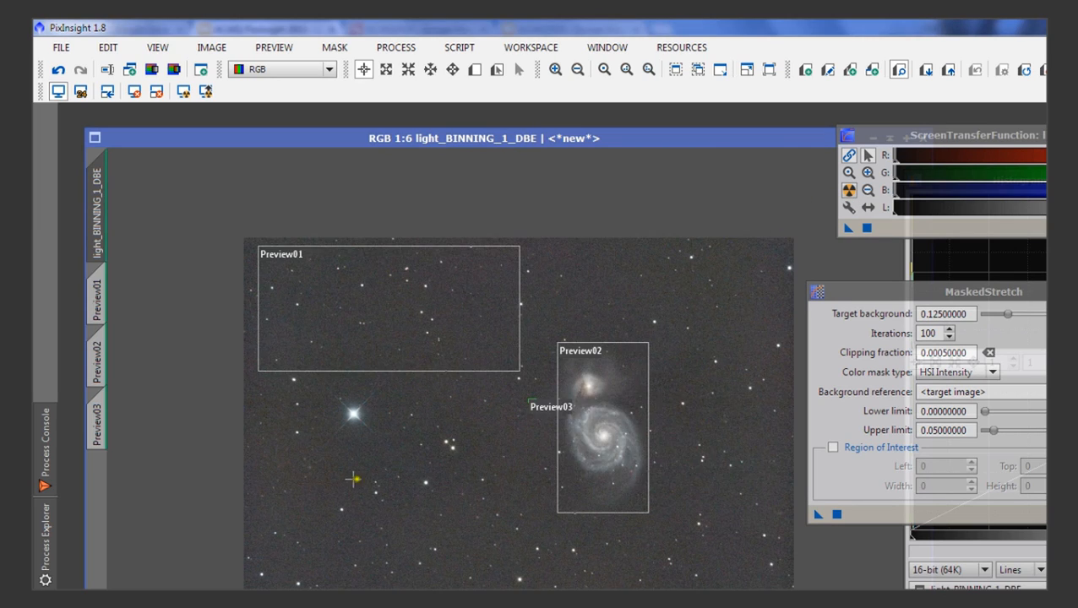
- Create a preview enclosing the brightest star and its diffraction spikes on the main image
scroll(325, 418, "down", 1)
scroll(325, 418, "up", 5)
scroll(344, 414, "up", 1)
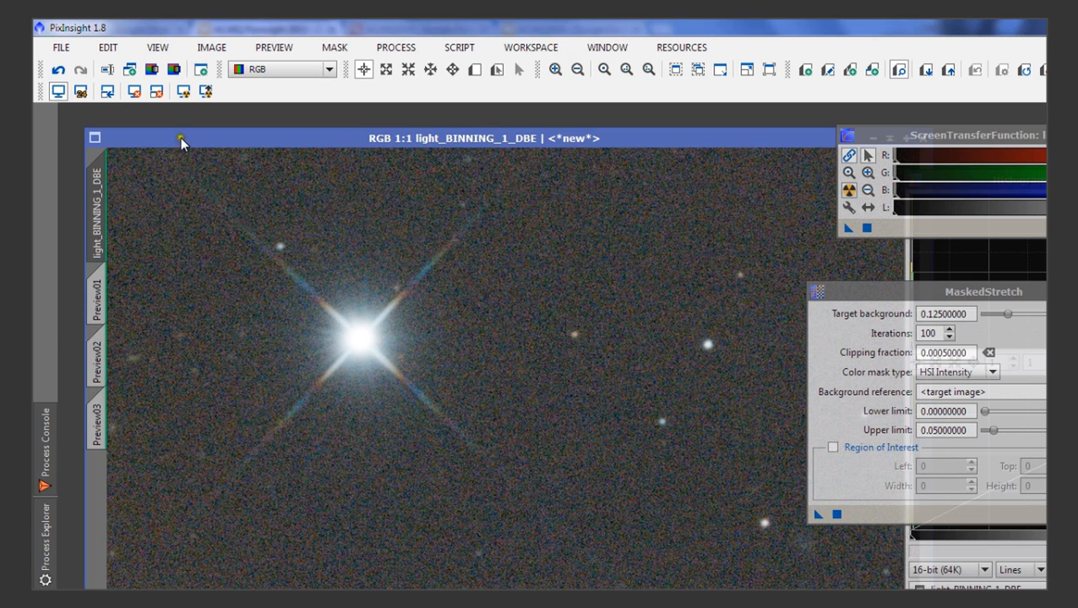
left_click_drag(180, 137, 284, 132)
left_click(475, 69)
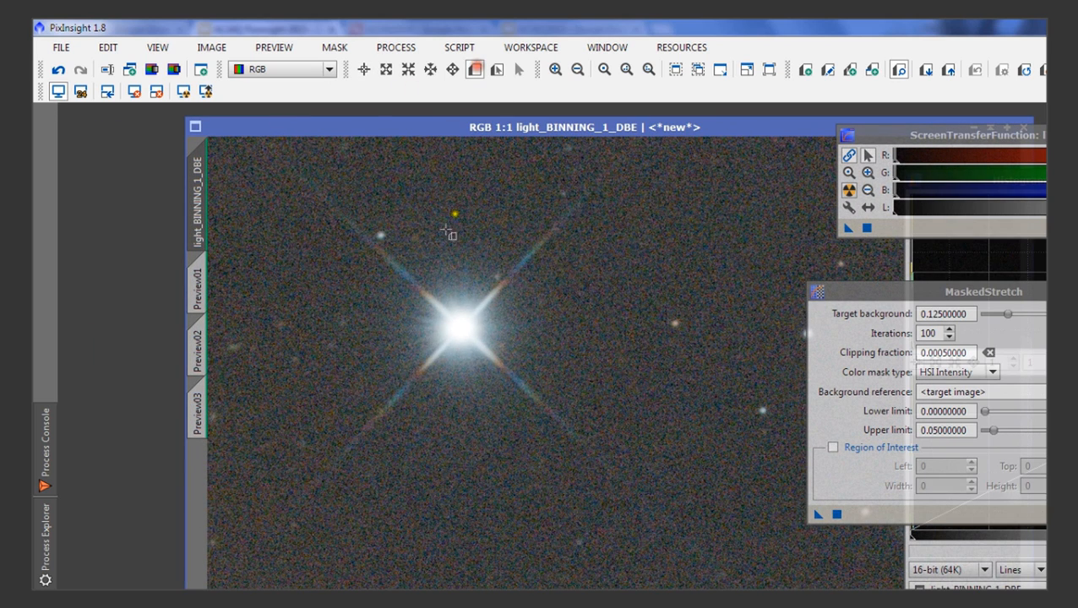
left_click_drag(352, 222, 597, 453)
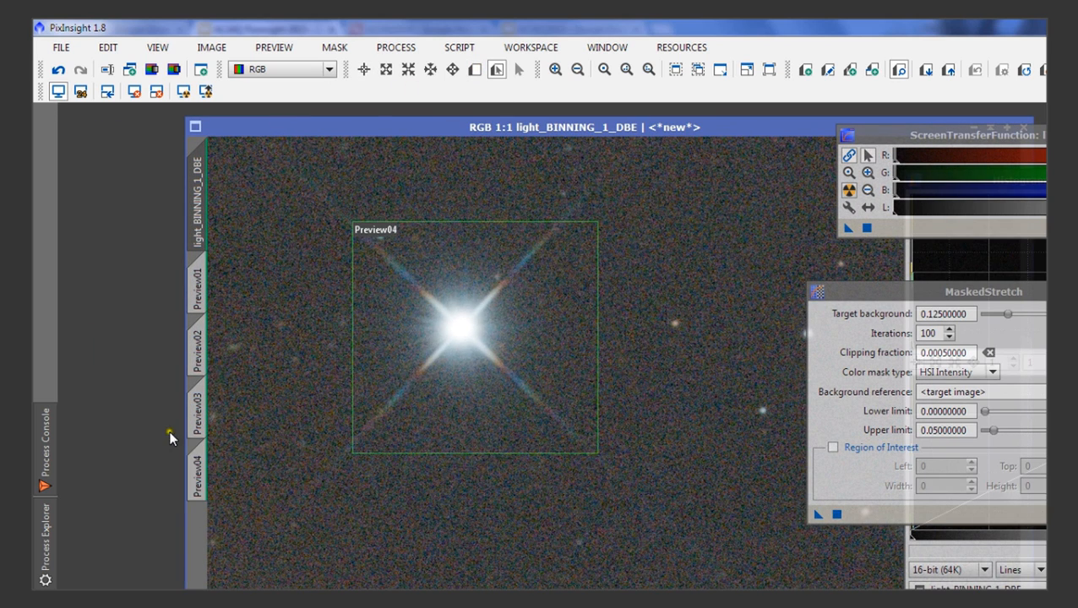
- Duplicate the bright-star preview as a separate image window and place it beside the main image
left_click(199, 471)
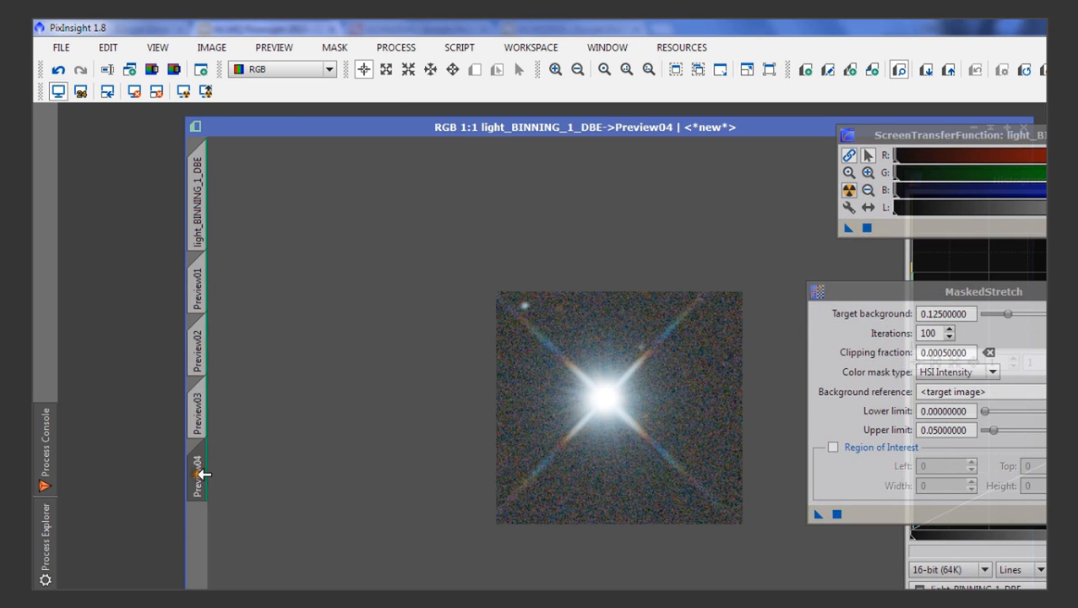
left_click_drag(203, 465, 105, 426)
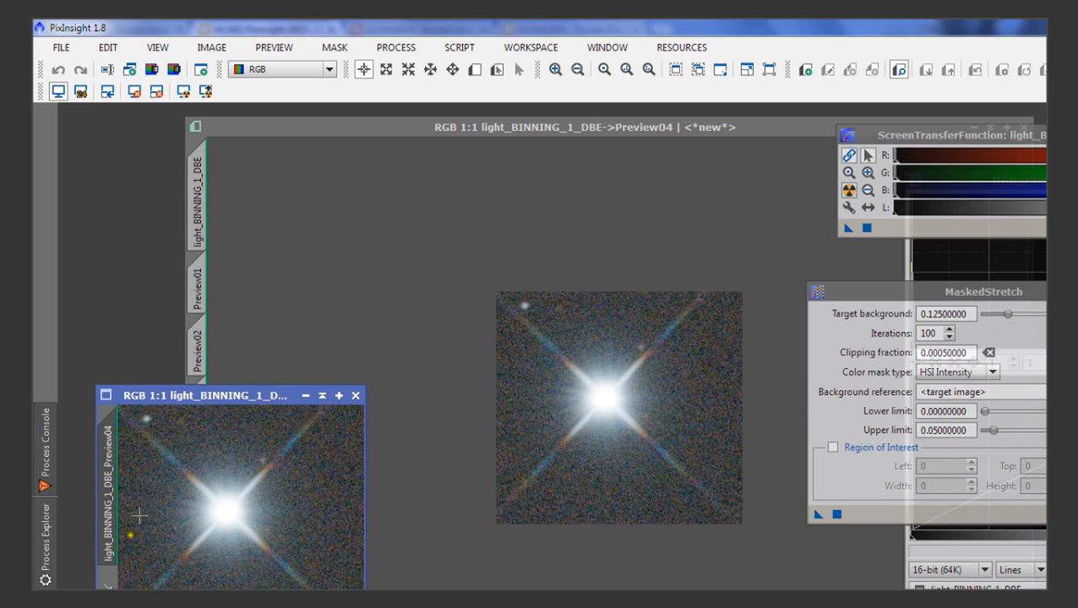
mouse_move(236, 396)
left_mouse_down()
mouse_move(252, 457)
mouse_move(224, 450)
mouse_move(218, 396)
left_mouse_up()
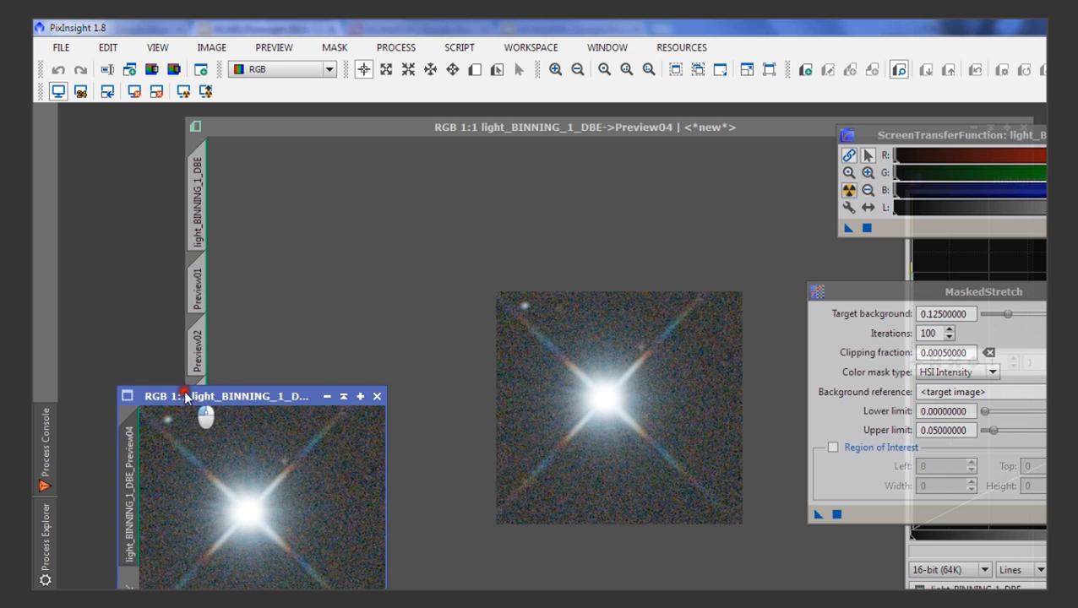
mouse_move(183, 390)
left_mouse_down()
mouse_move(163, 334)
mouse_move(150, 328)
left_mouse_up()
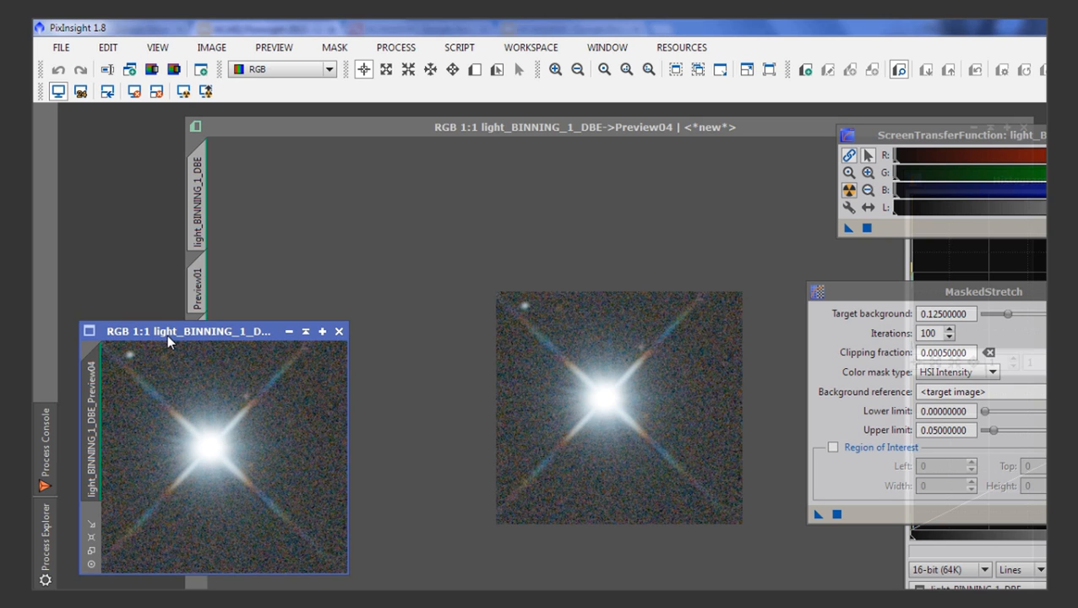
- Return to the full light_BINNING_1_DBE view and set the MaskedStretch iterations to 50
left_click(199, 175)
left_click_drag(885, 293, 882, 286)
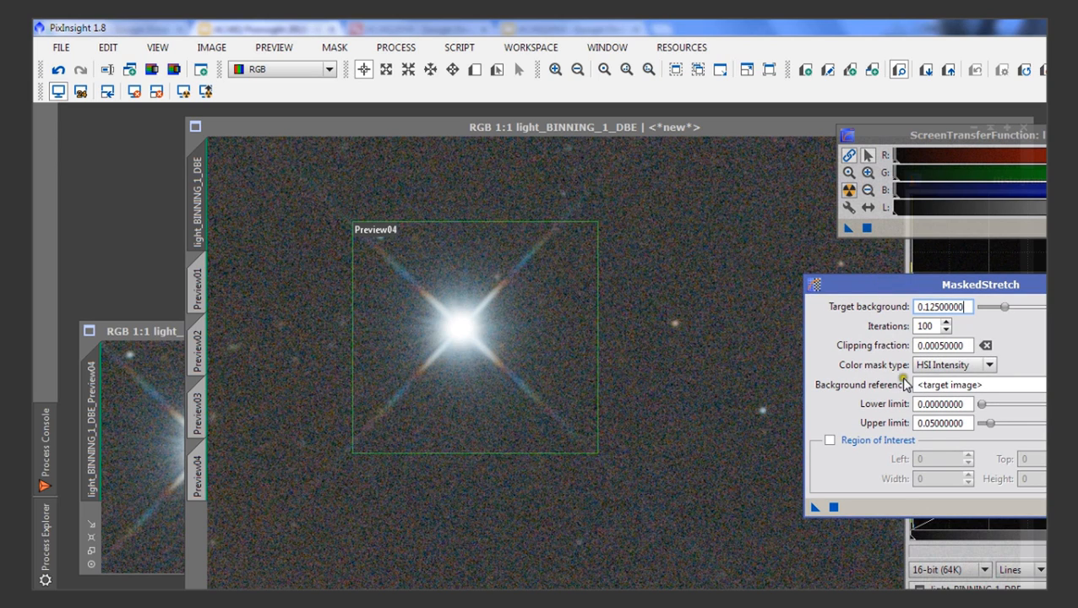
double_click(932, 328)
type("2")
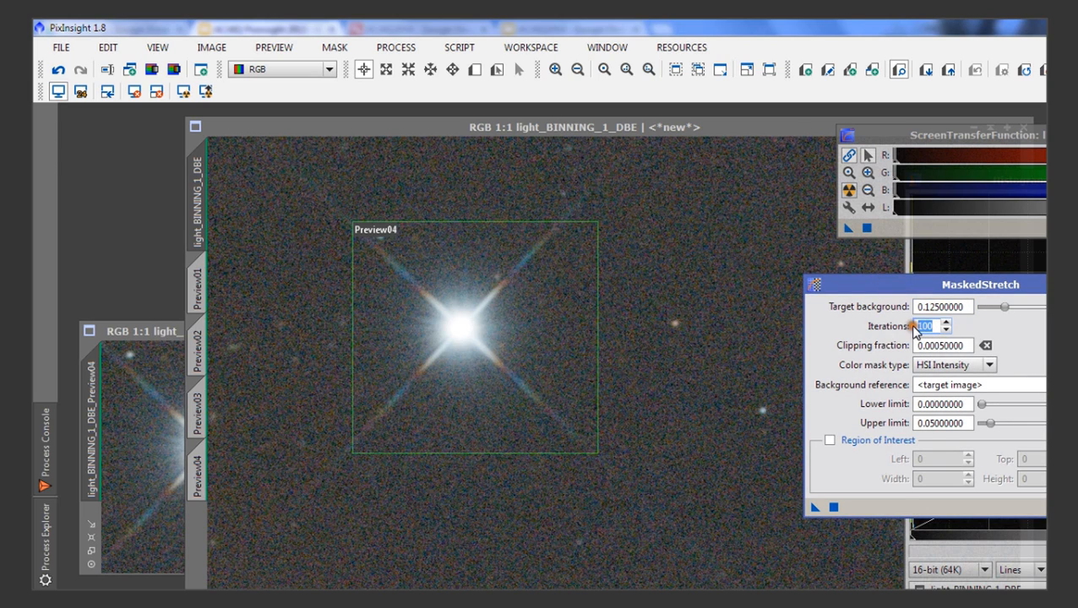
type("0")
left_click_drag(939, 327, 910, 325)
type("50")
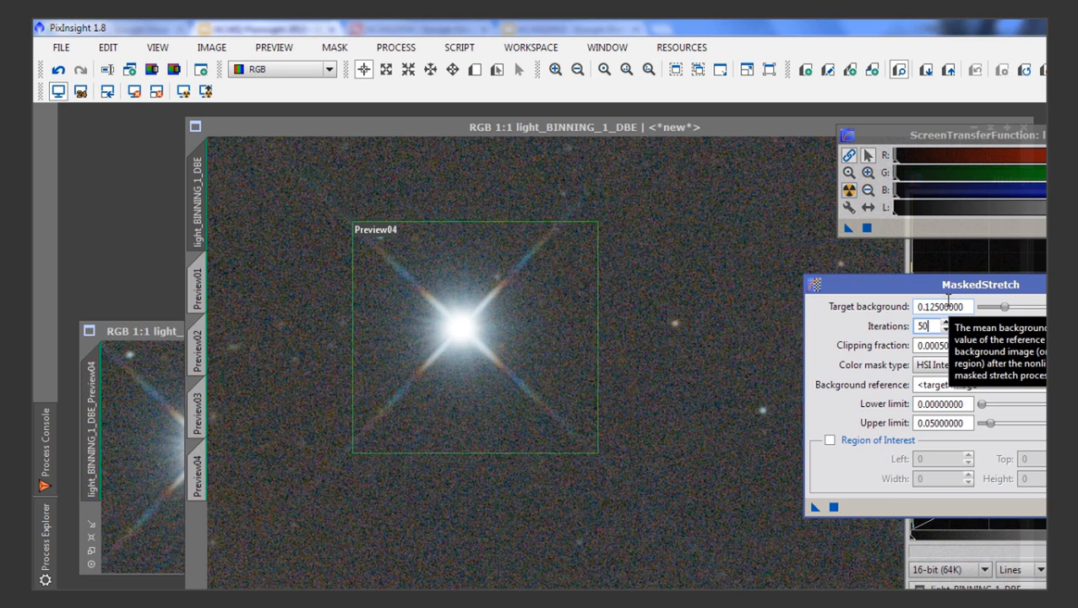
- Reset the screen stretch and apply MaskedStretch to the light_BINNING_1_DBE image
scroll(519, 325, "up", 1)
scroll(584, 286, "down", 2)
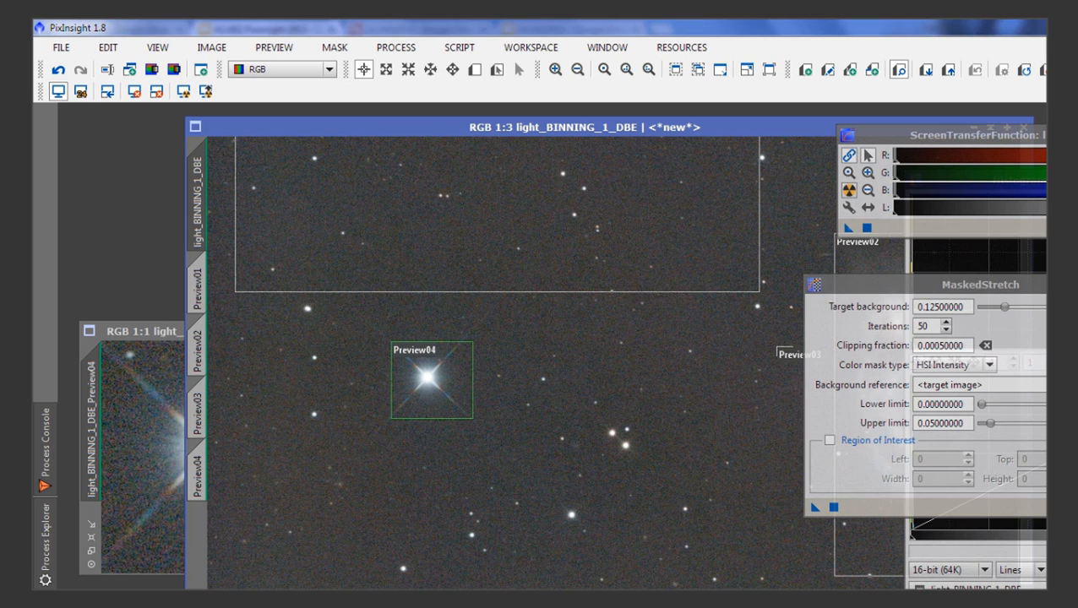
left_click(1044, 229)
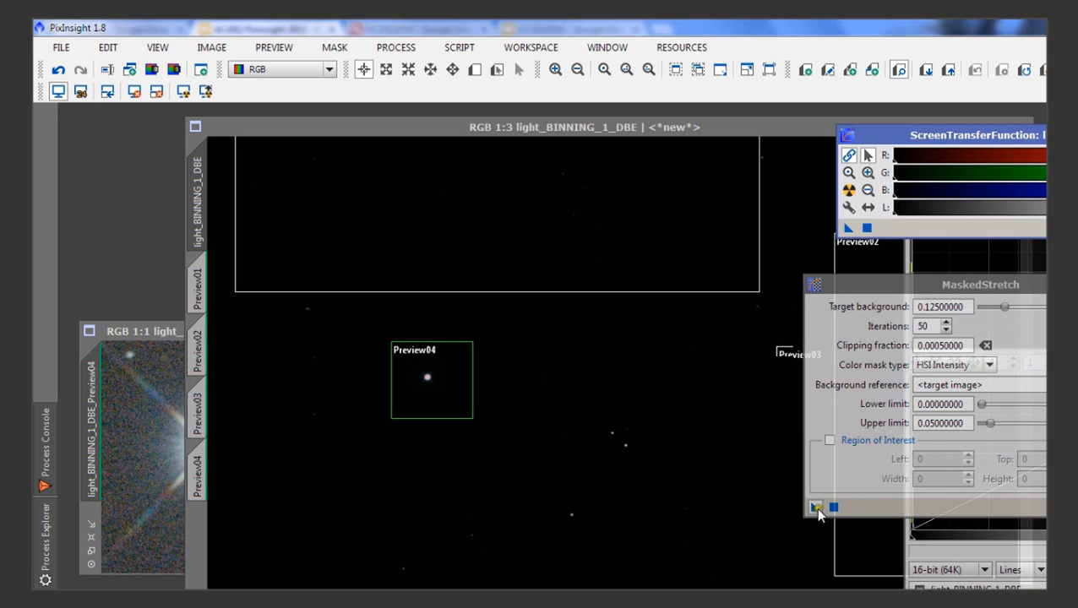
left_click_drag(815, 507, 589, 436)
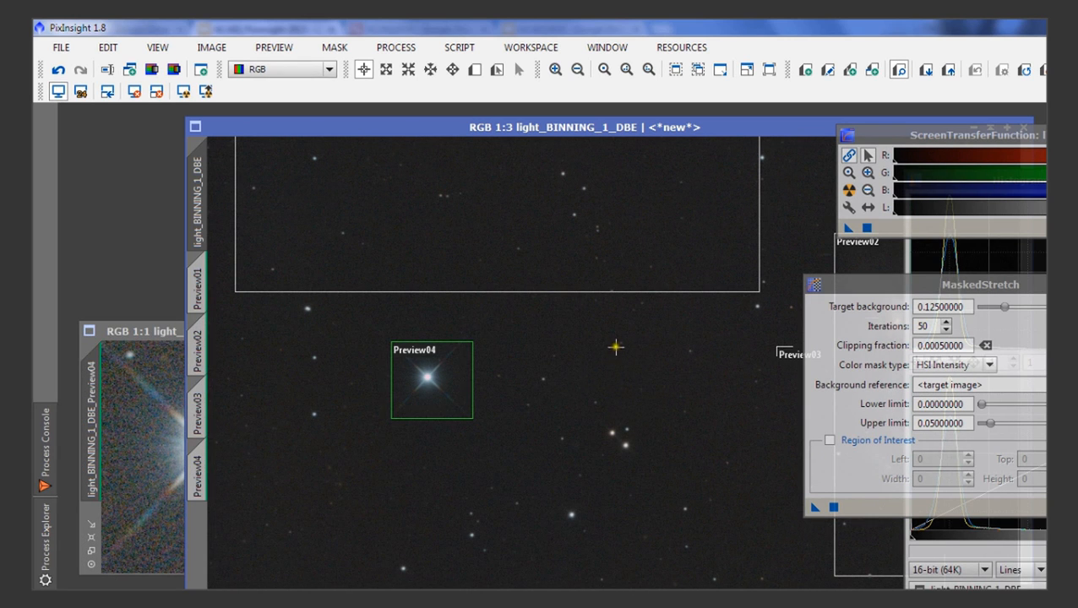
scroll(637, 356, "down", 2)
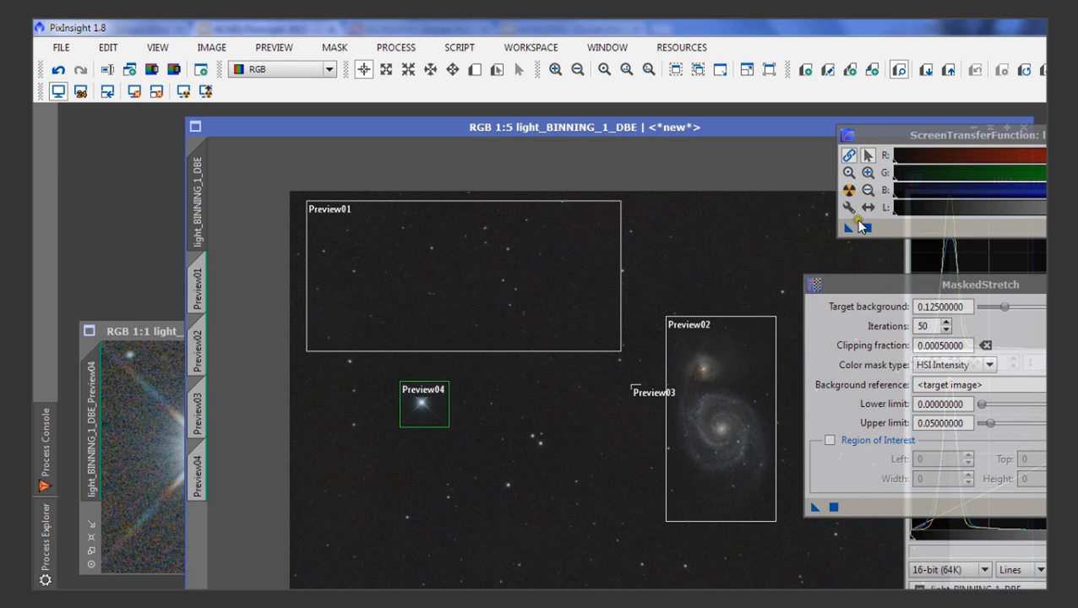
- Move the MaskedStretch and ScreenTransferFunction windows aside to uncover the histogram and bring the main image to the front
left_click_drag(863, 287, 1034, 394)
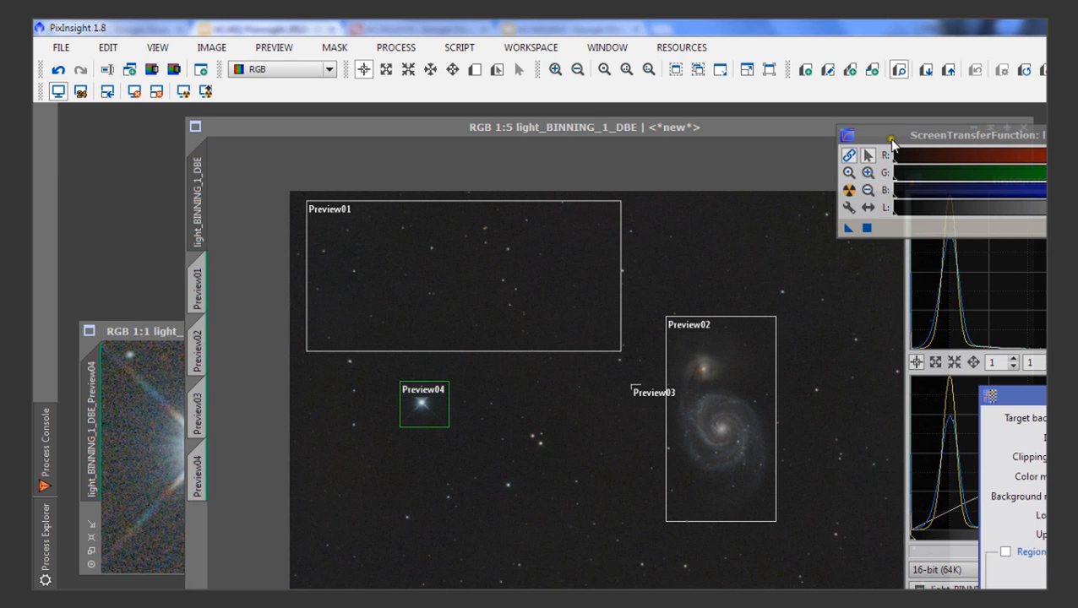
left_click_drag(891, 137, 1046, 156)
left_click(892, 132)
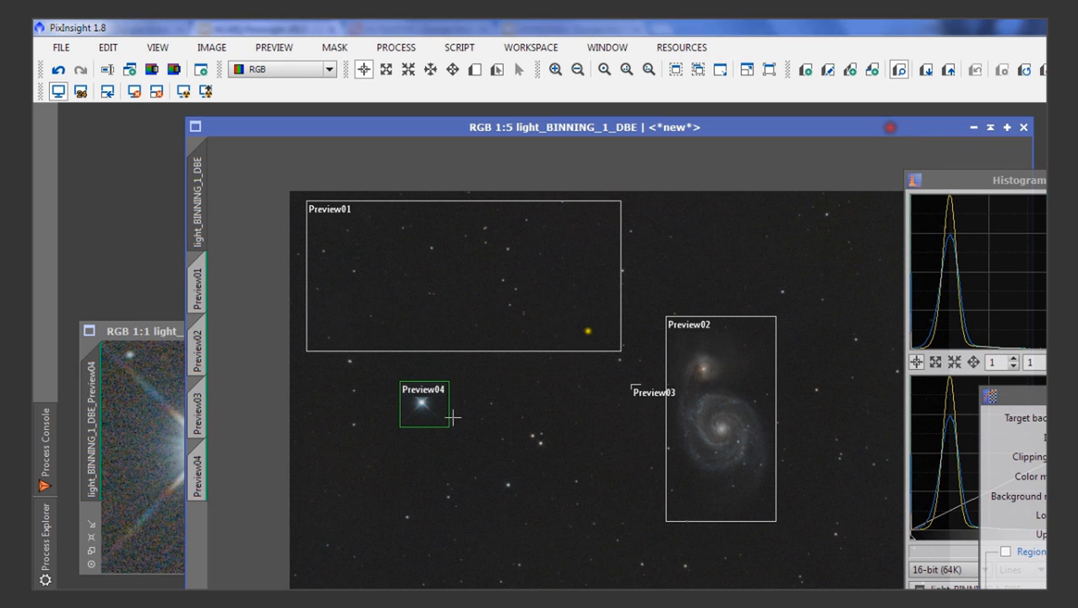
- Compare the masked-stretched bright star with its duplicated preview, and examine the galaxy pair at high magnification
scroll(414, 422, "up", 3)
left_click_drag(312, 399, 602, 441)
scroll(422, 416, "up", 1)
left_click_drag(423, 416, 610, 392)
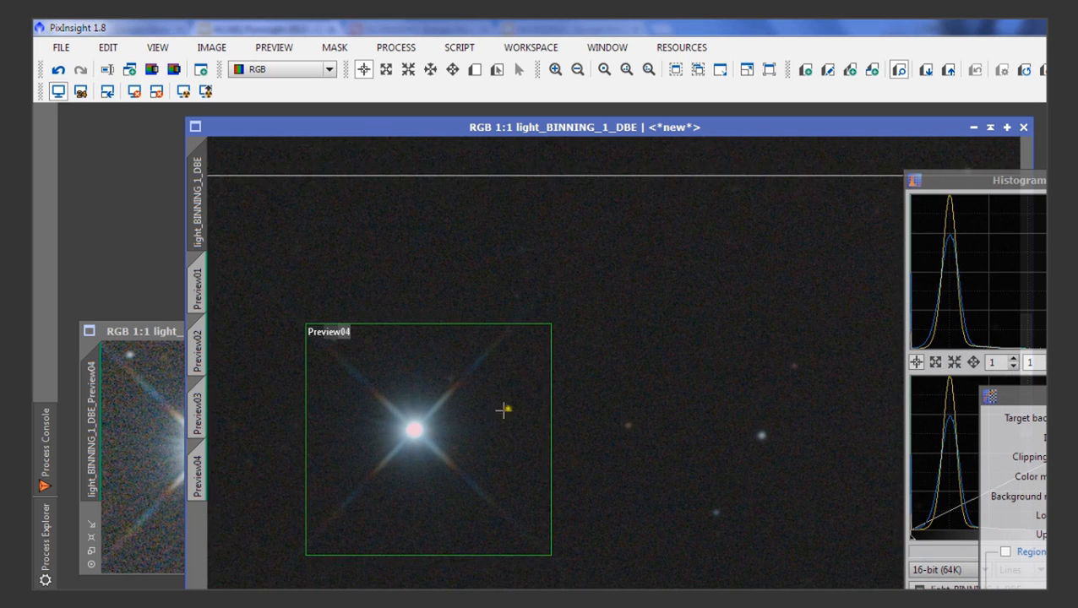
left_click(164, 340)
left_click_drag(164, 340, 143, 405)
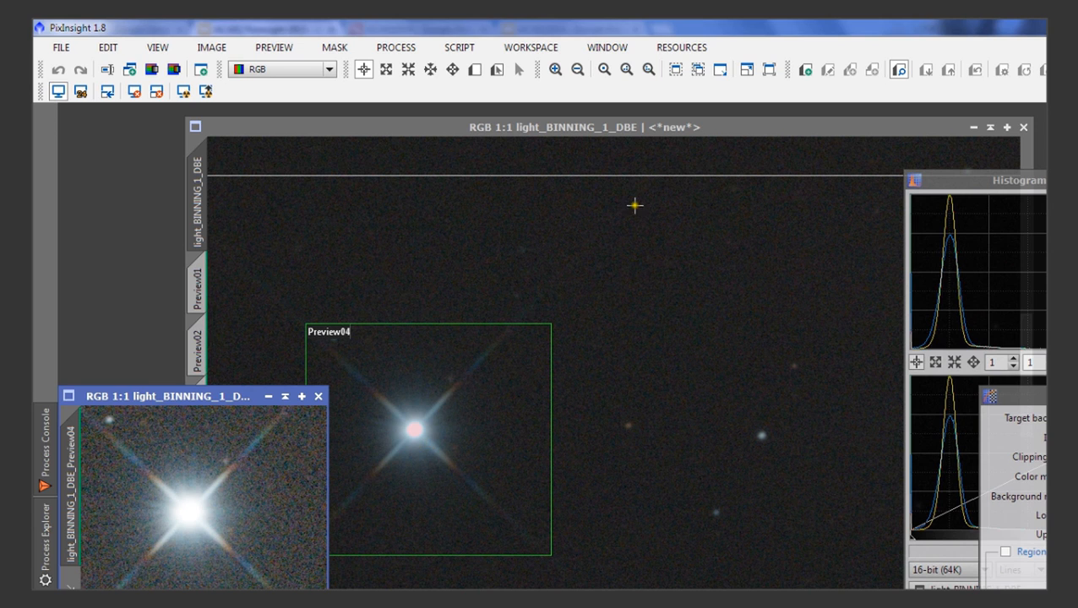
scroll(672, 243, "up", 3)
scroll(686, 270, "down", 6)
scroll(695, 280, "down", 1)
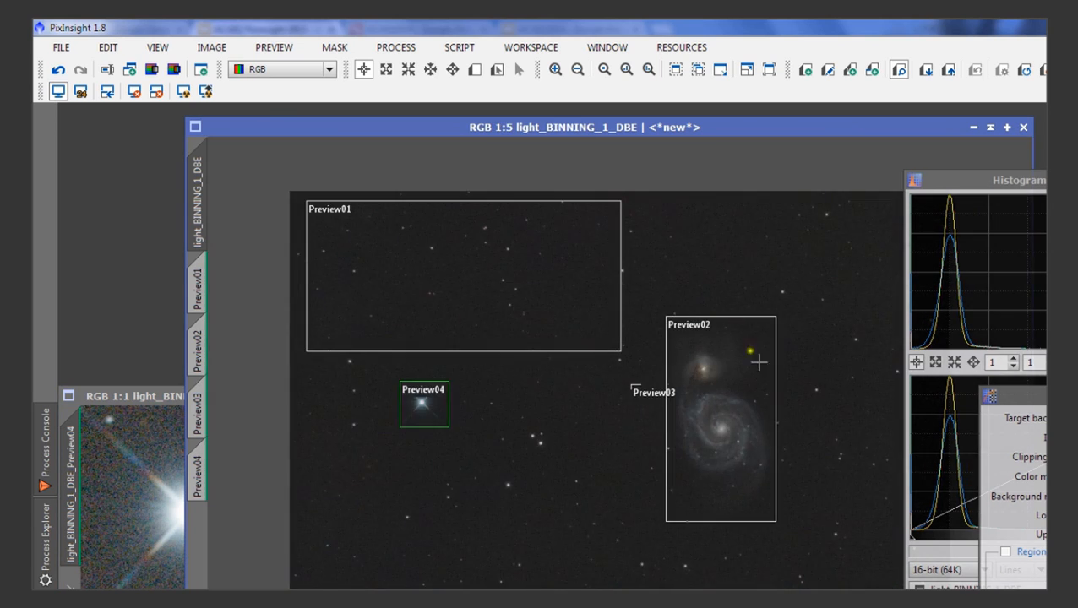
scroll(770, 380, "up", 1)
scroll(778, 393, "up", 3)
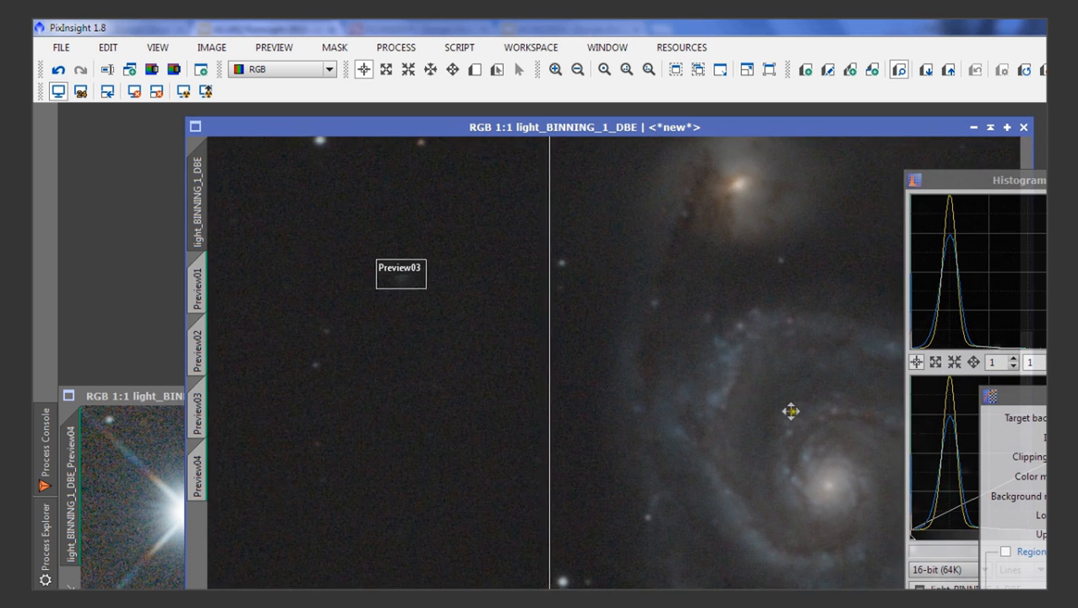
left_click_drag(789, 412, 644, 363)
scroll(686, 391, "down", 1)
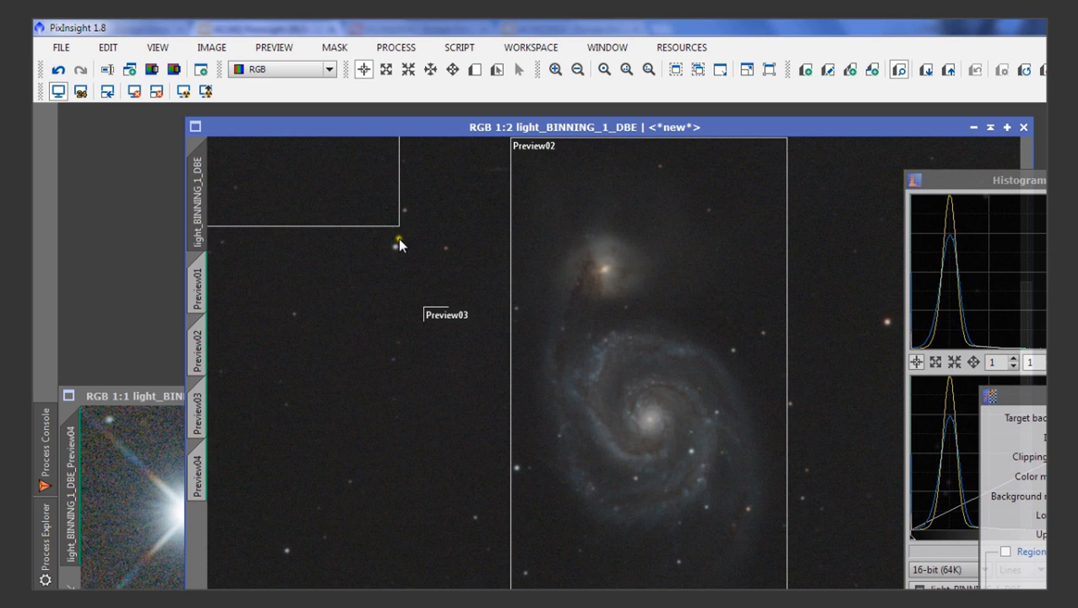
- Undo the masked stretch and reapply MaskedStretch to the main image with a target background of 0.2
key("ctrl+z")
left_click(1035, 412)
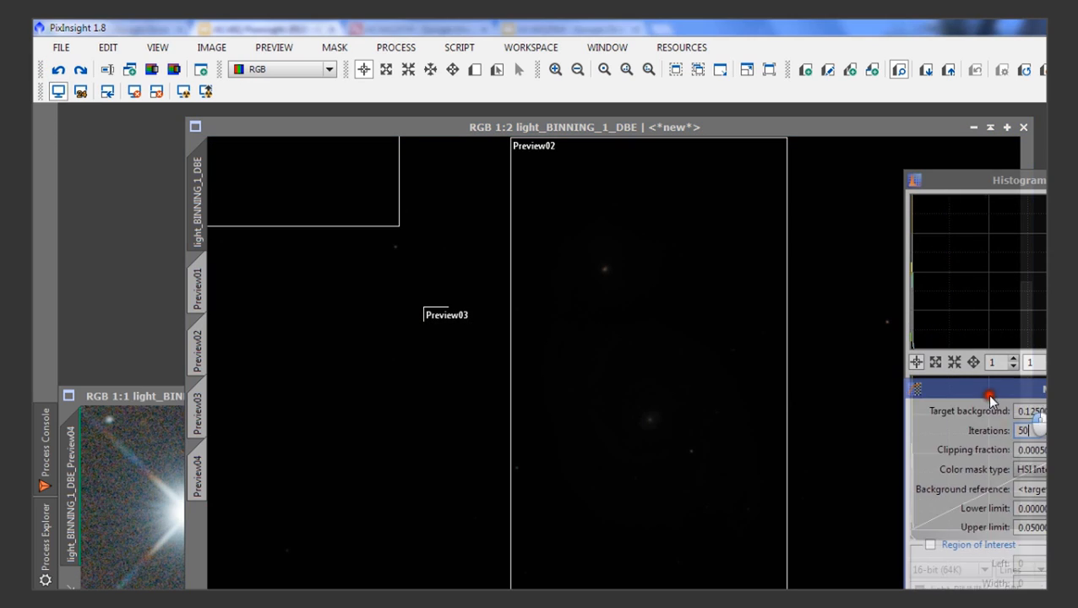
left_click_drag(1033, 412, 1017, 413)
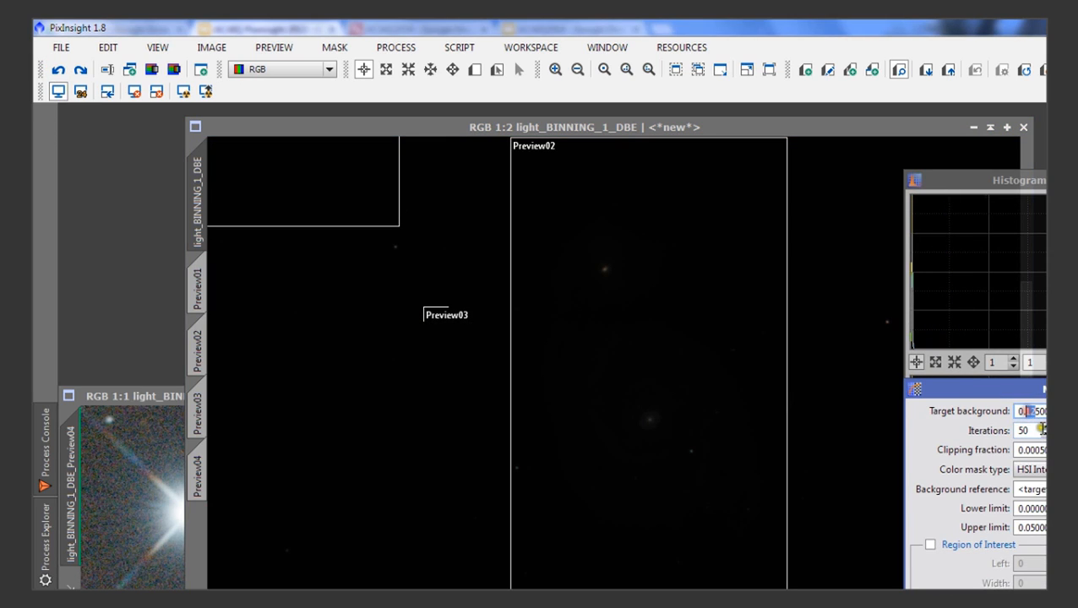
type("0.2")
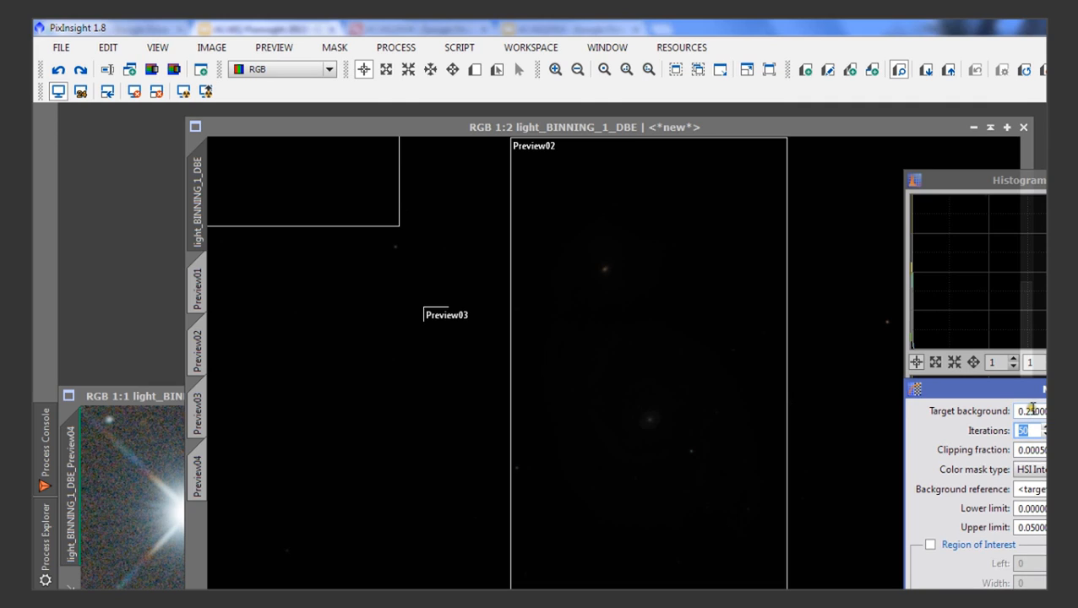
key("Return")
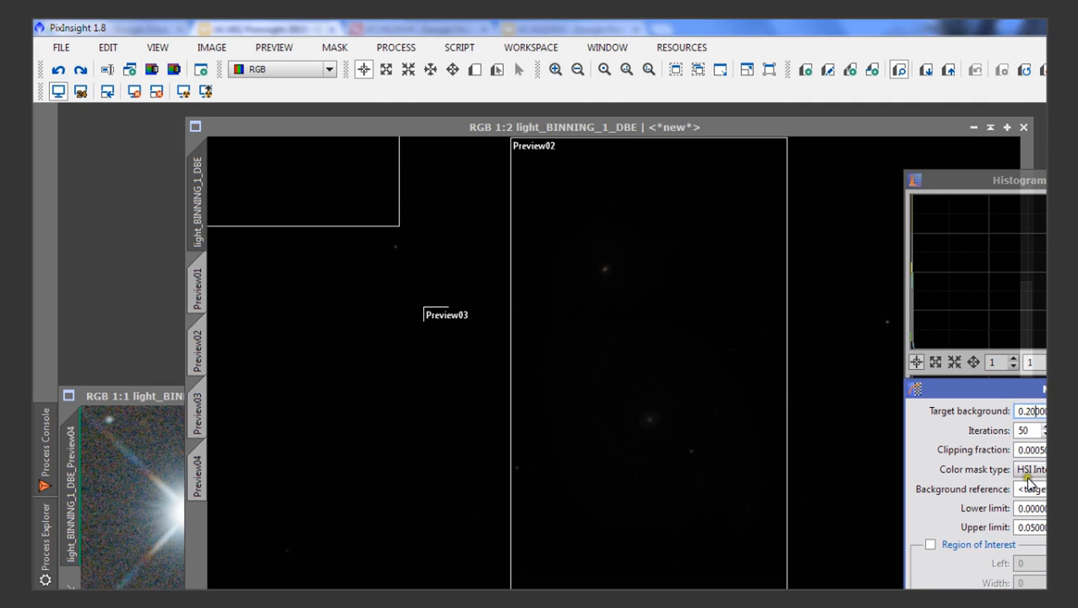
key("Tab")
left_click_drag(914, 583, 475, 526)
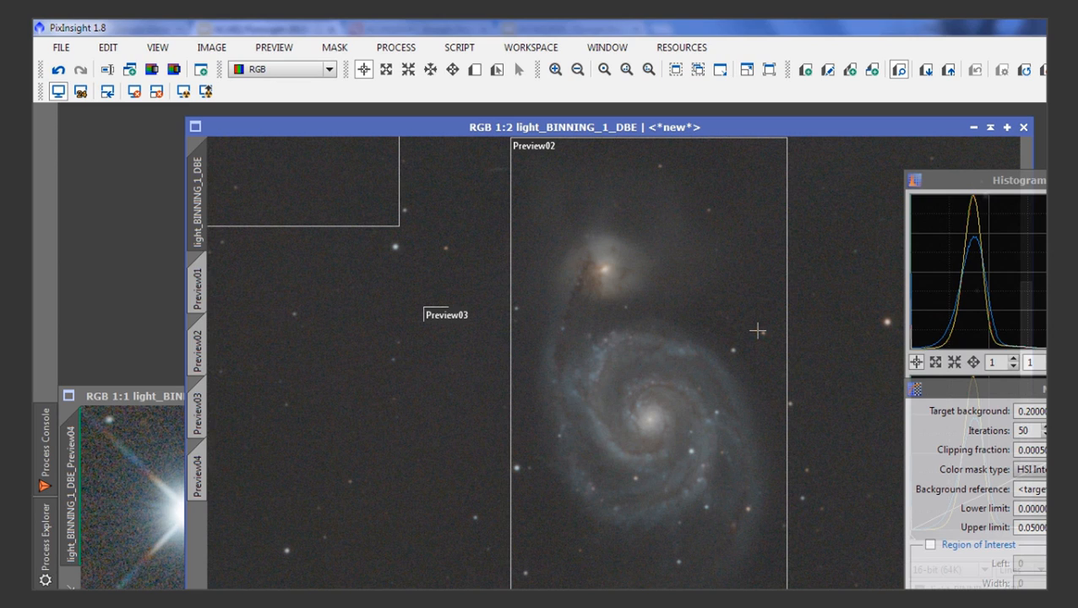
- Examine the new stretch on the galaxy and the bright star's core and spikes, comparing the star with its duplicated preview
scroll(757, 330, "up", 1)
scroll(759, 329, "down", 3)
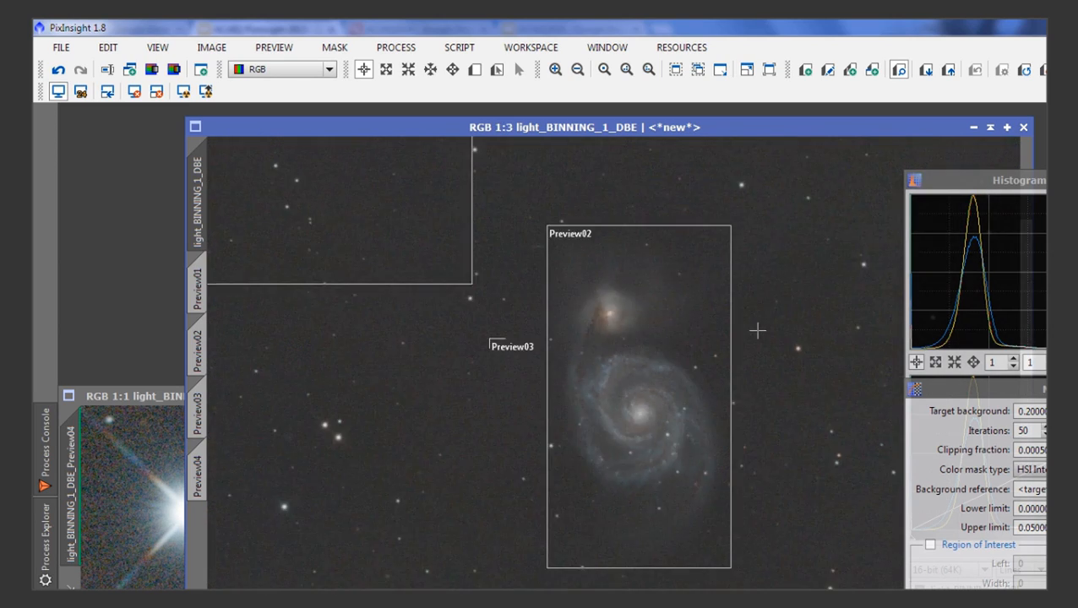
scroll(418, 383, "up", 3)
left_click_drag(358, 366, 656, 403)
left_click_drag(347, 402, 679, 372)
left_click_drag(485, 384, 649, 451)
scroll(507, 437, "up", 1)
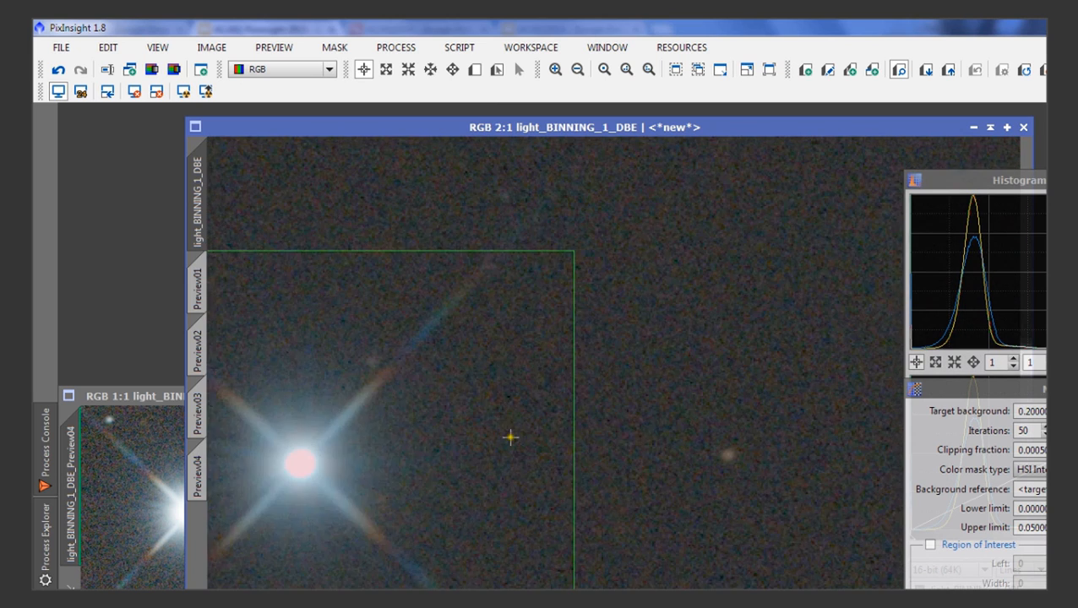
left_click_drag(508, 438, 691, 386)
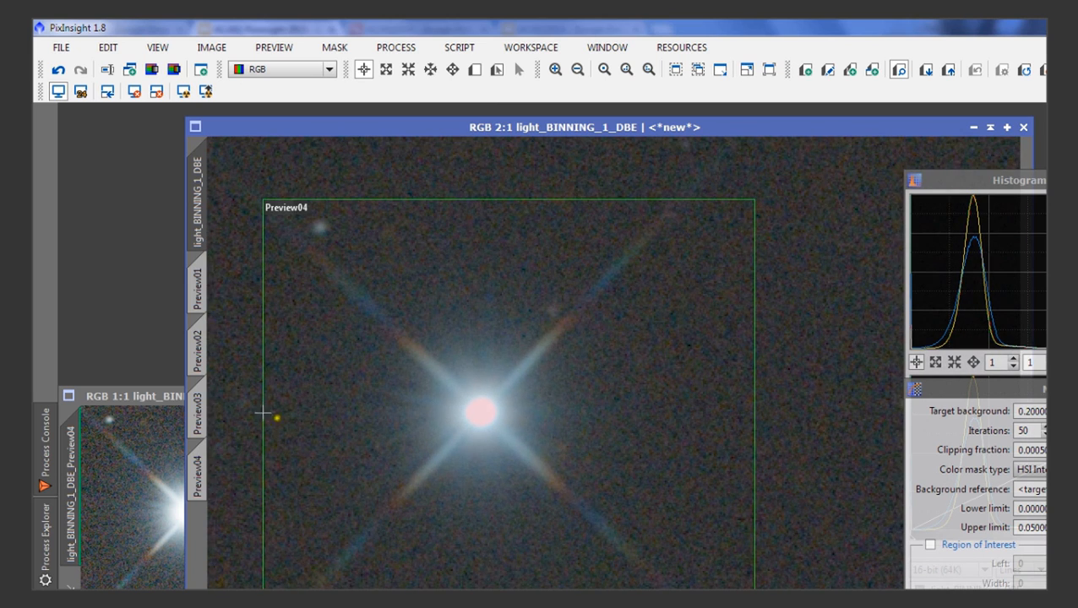
left_click(160, 397)
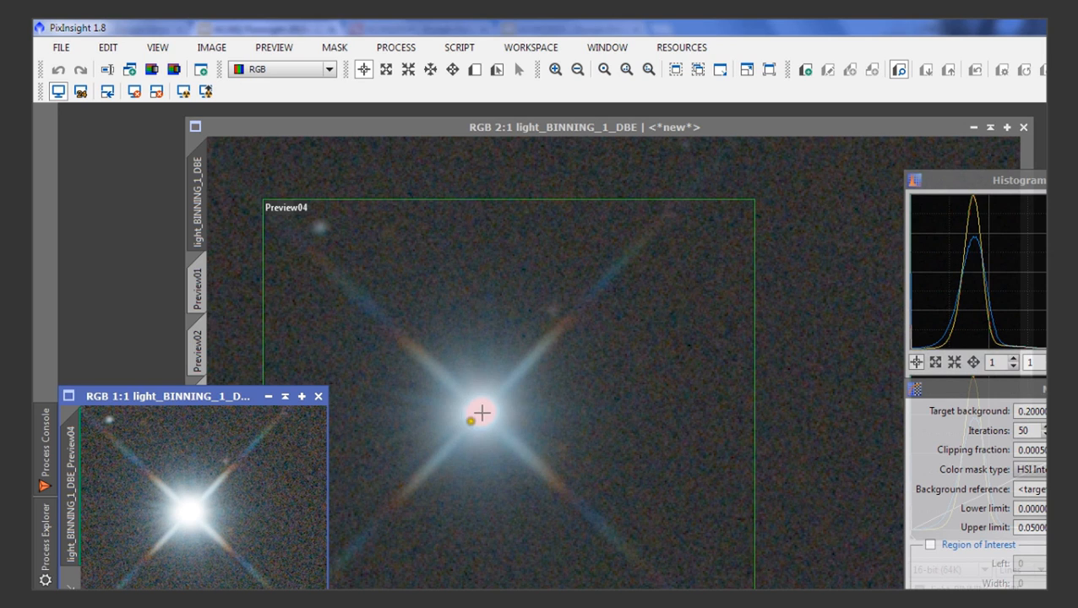
scroll(358, 327, "up", 1)
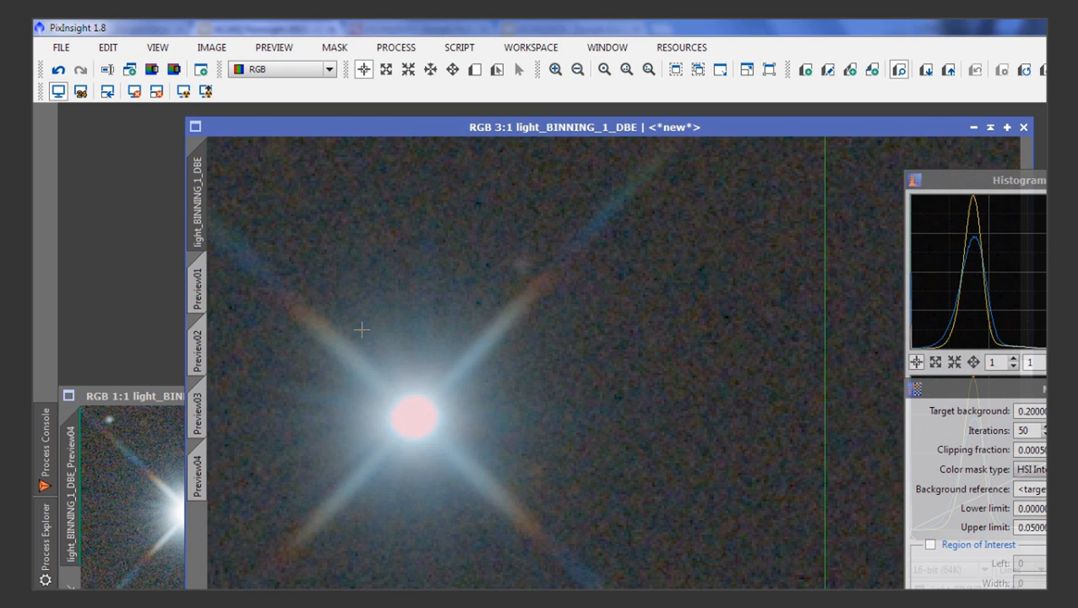
scroll(433, 397, "down", 2)
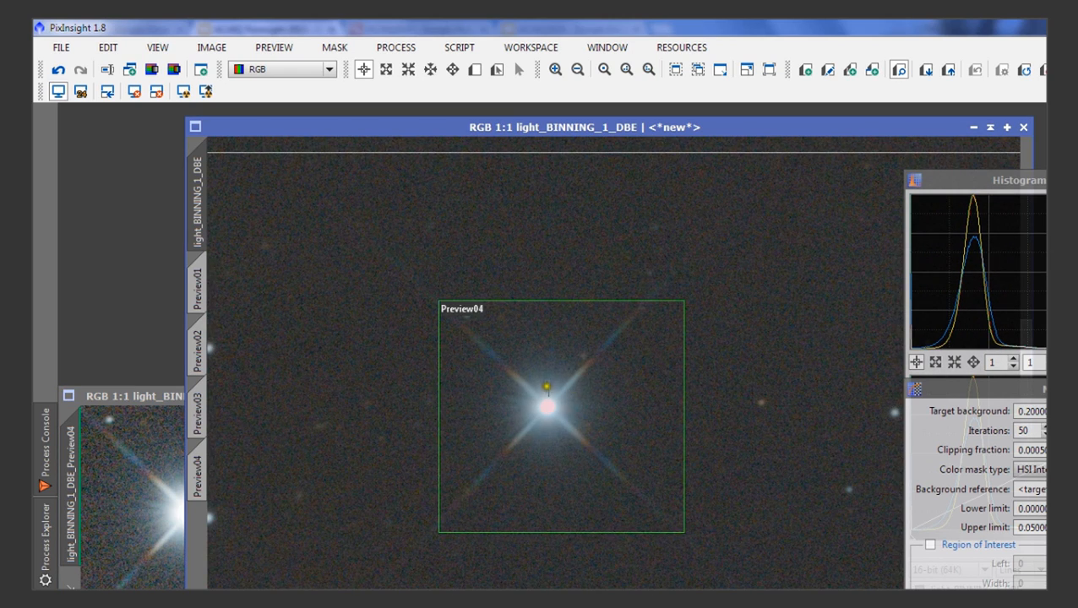
scroll(557, 393, "down", 2)
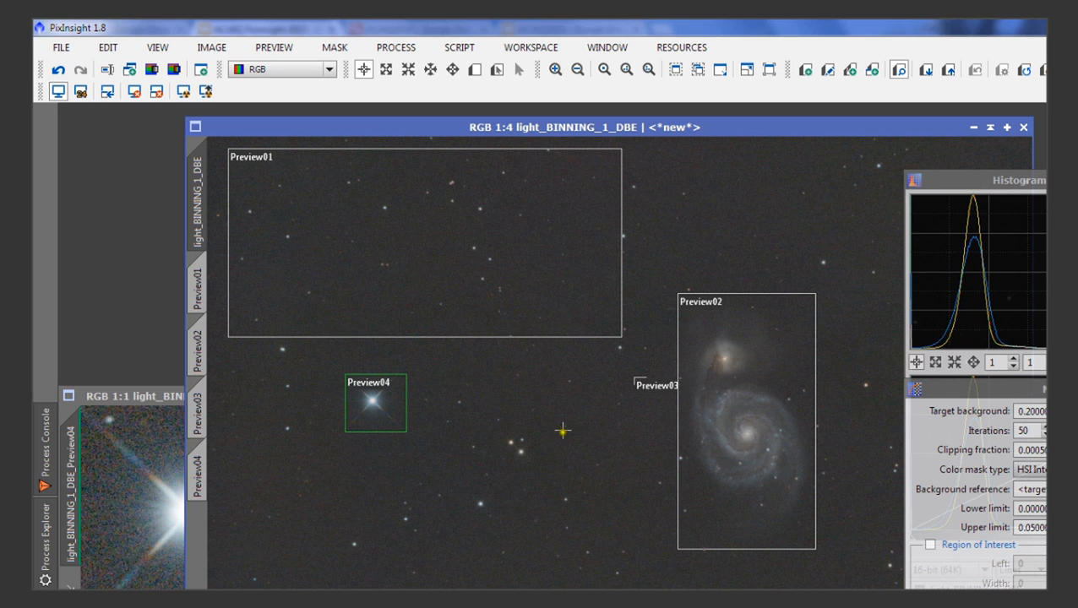
- Examine the colours and cores of the close star group between Preview04 and the galaxy at high magnification
scroll(562, 433, "up", 1)
left_click_drag(397, 532, 563, 410)
scroll(524, 468, "up", 2)
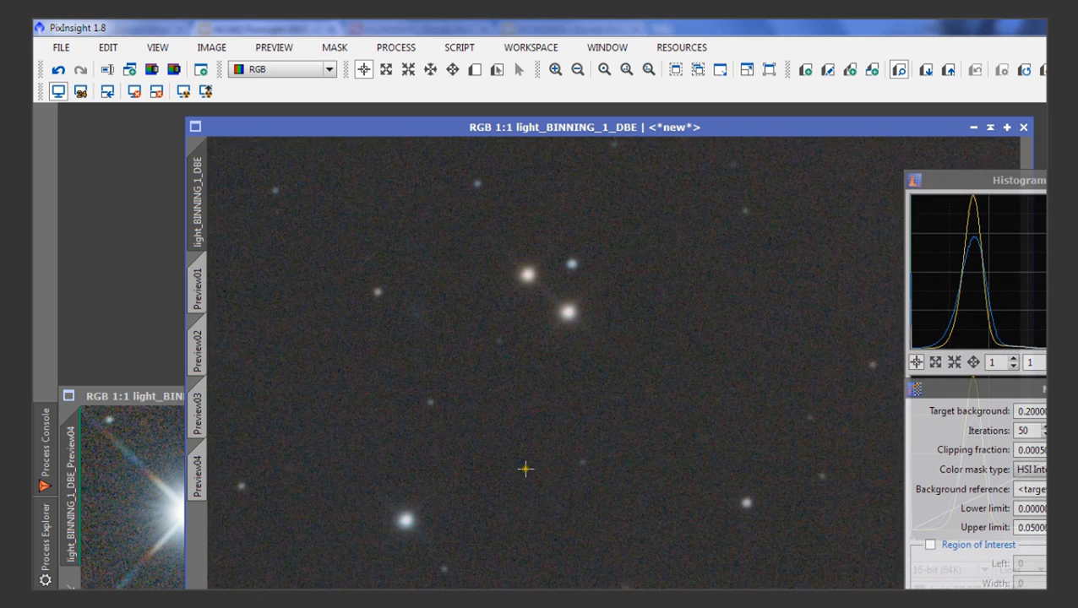
left_click_drag(539, 305, 589, 516)
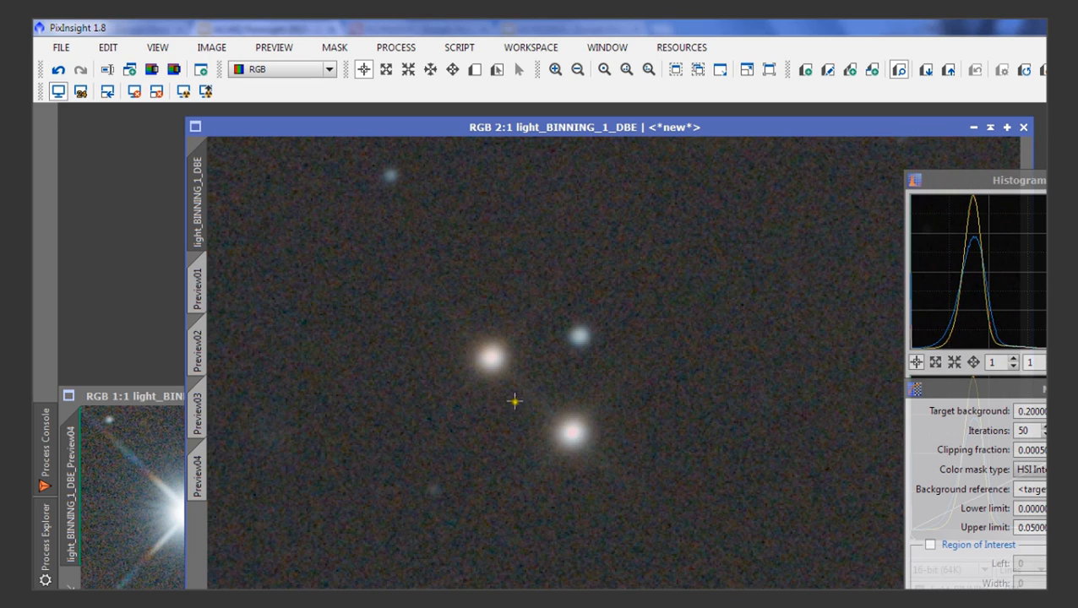
scroll(514, 395, "up", 1)
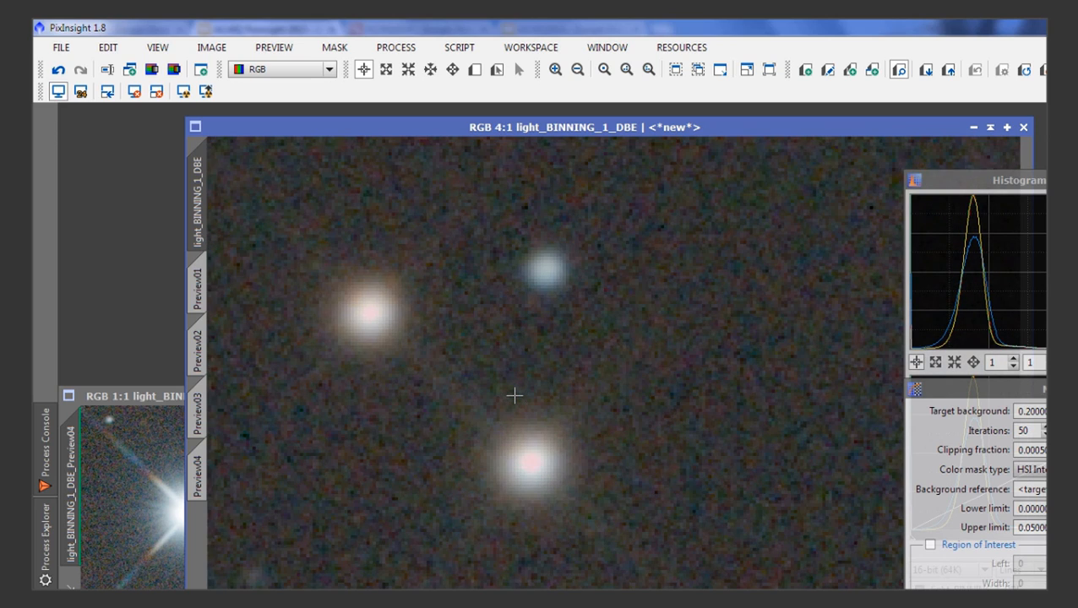
scroll(515, 394, "down", 6)
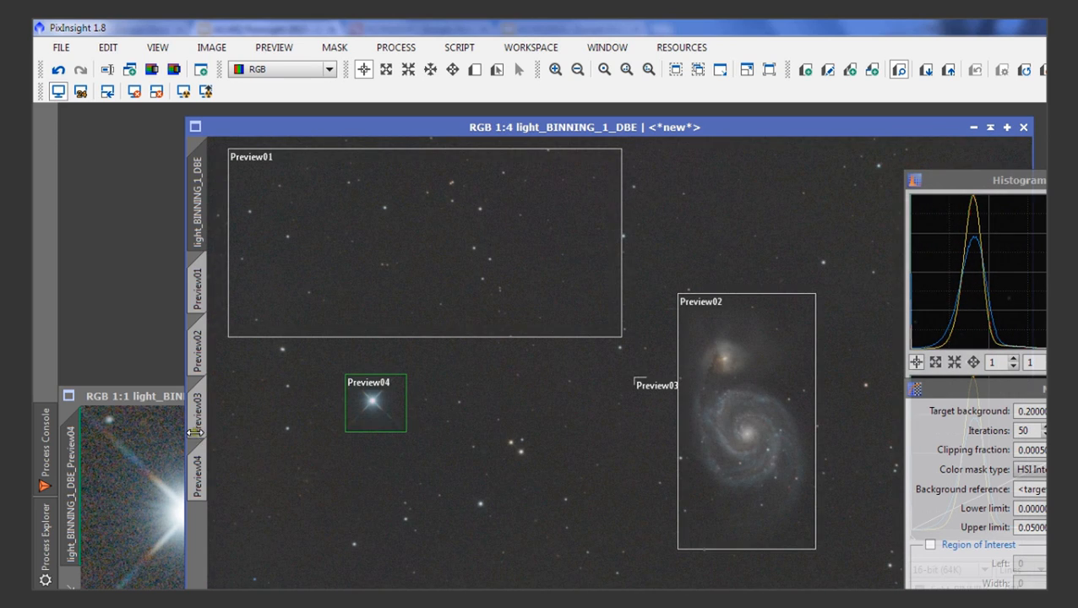
- Close the duplicated bright-star preview and bring the HistogramTransformation window to the front
left_click(159, 405)
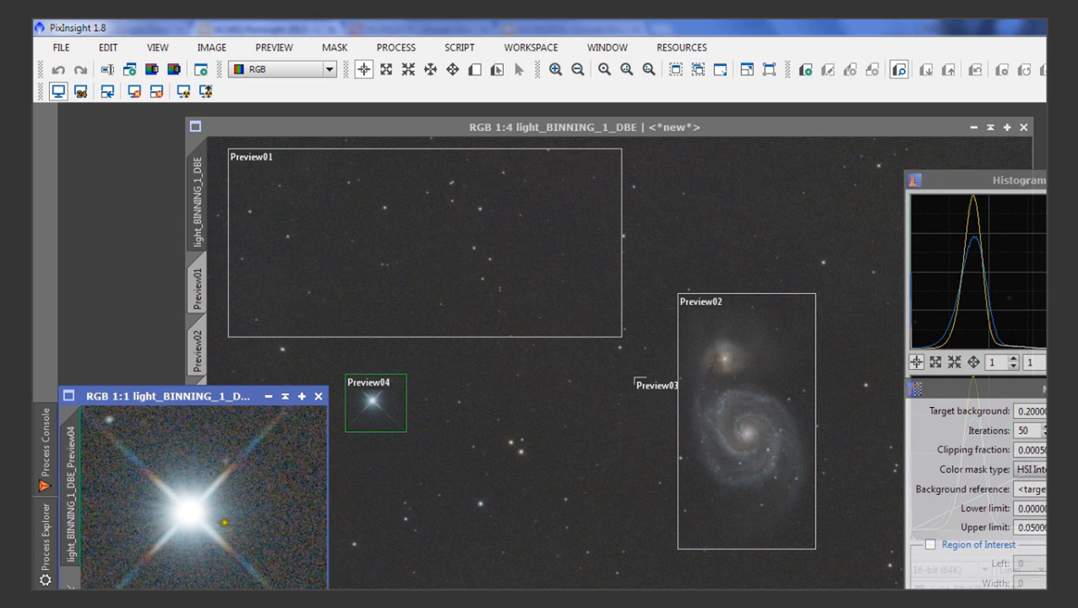
left_click(318, 396)
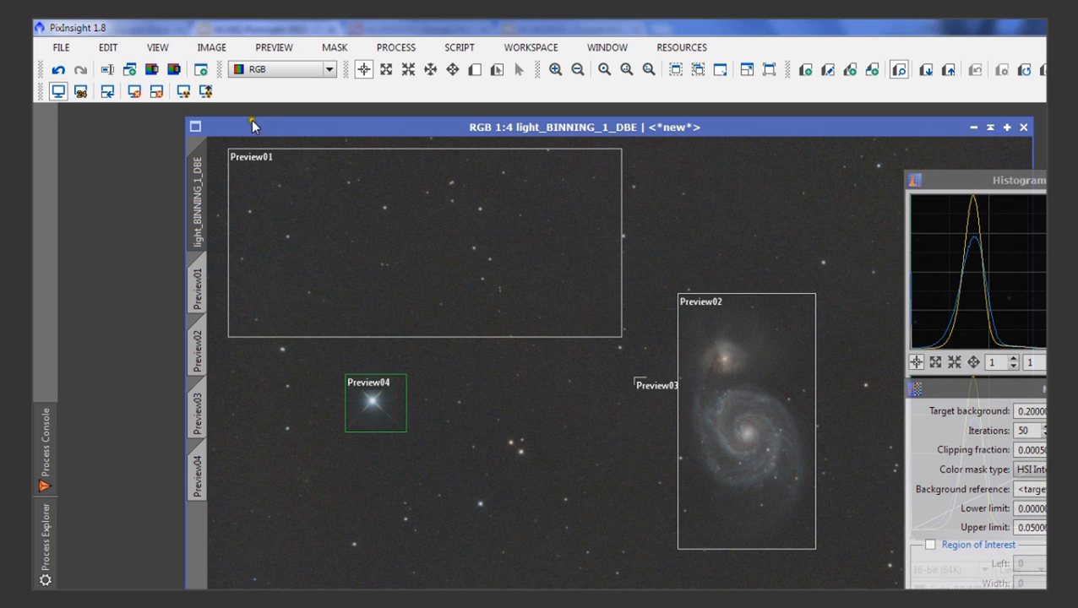
left_click(955, 185)
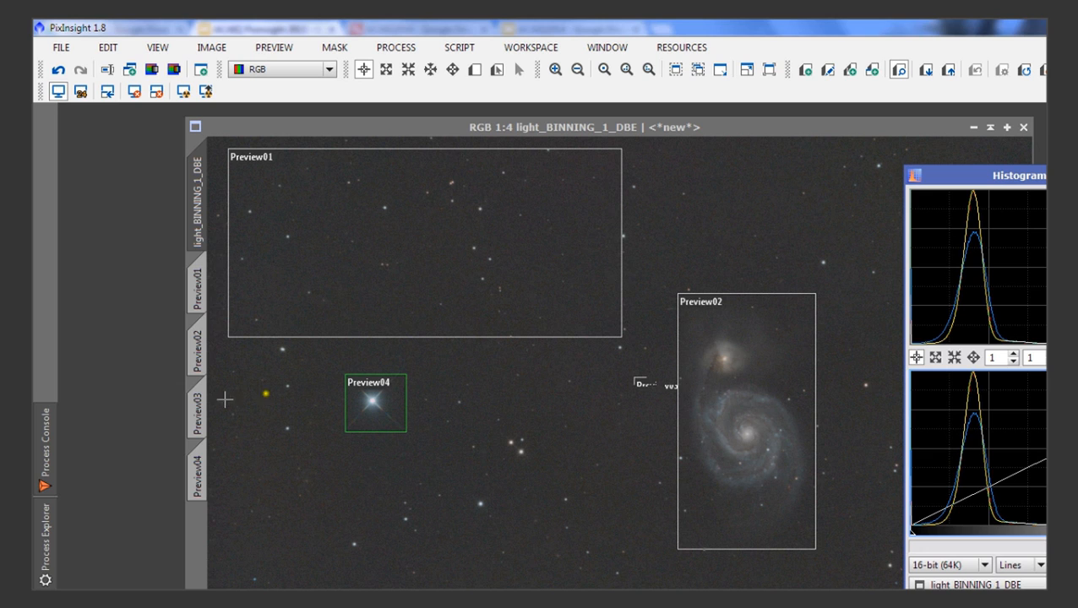
- Open CurvesTransformation and place its window beside the galaxy so that the main image stays uncovered
left_click(45, 582)
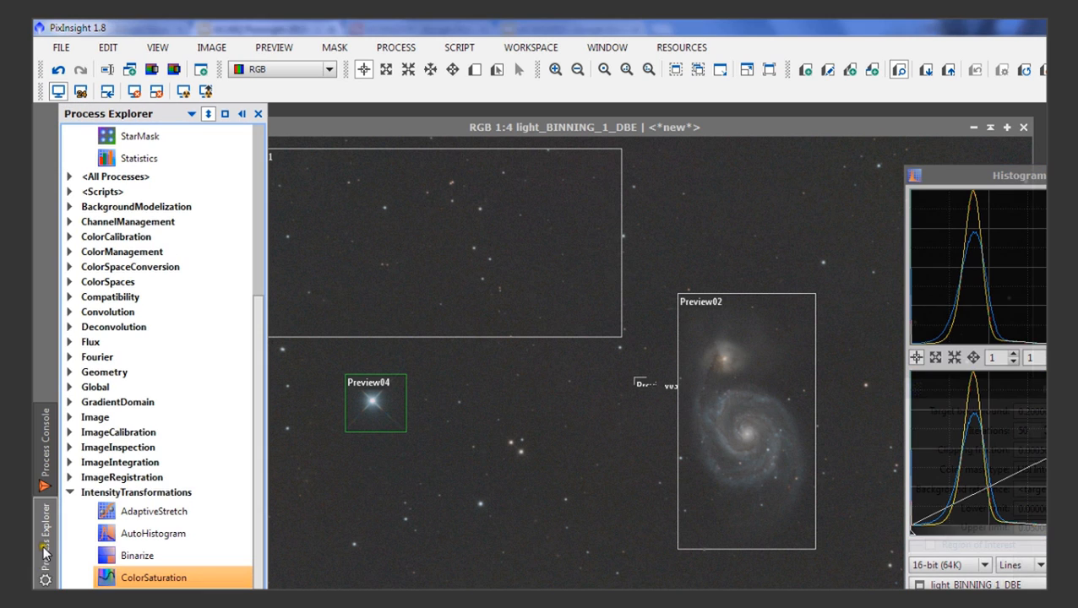
scroll(118, 404, "up", 5)
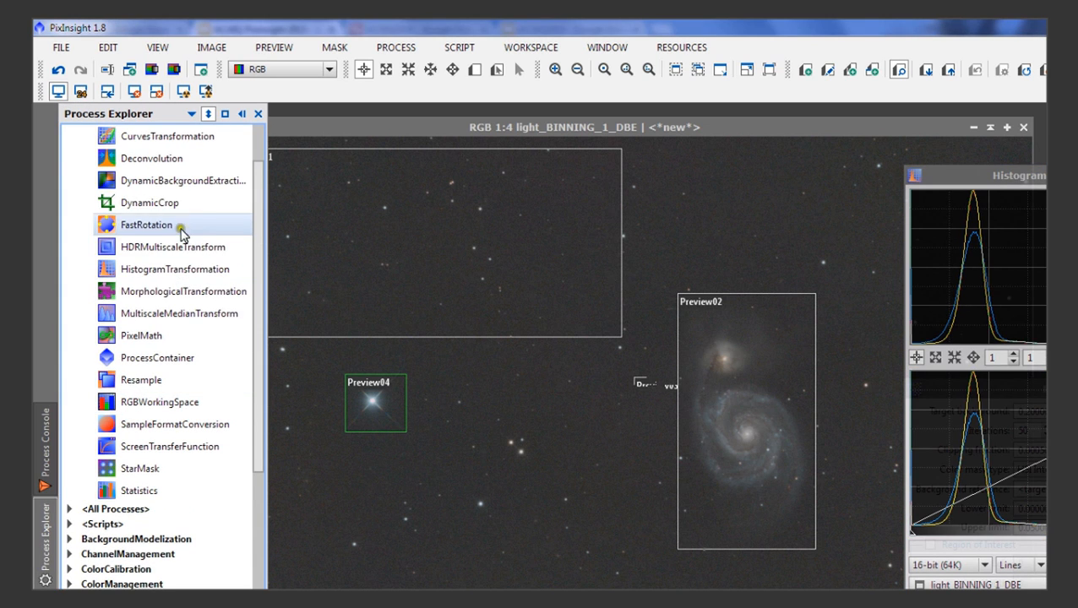
scroll(187, 222, "up", 1)
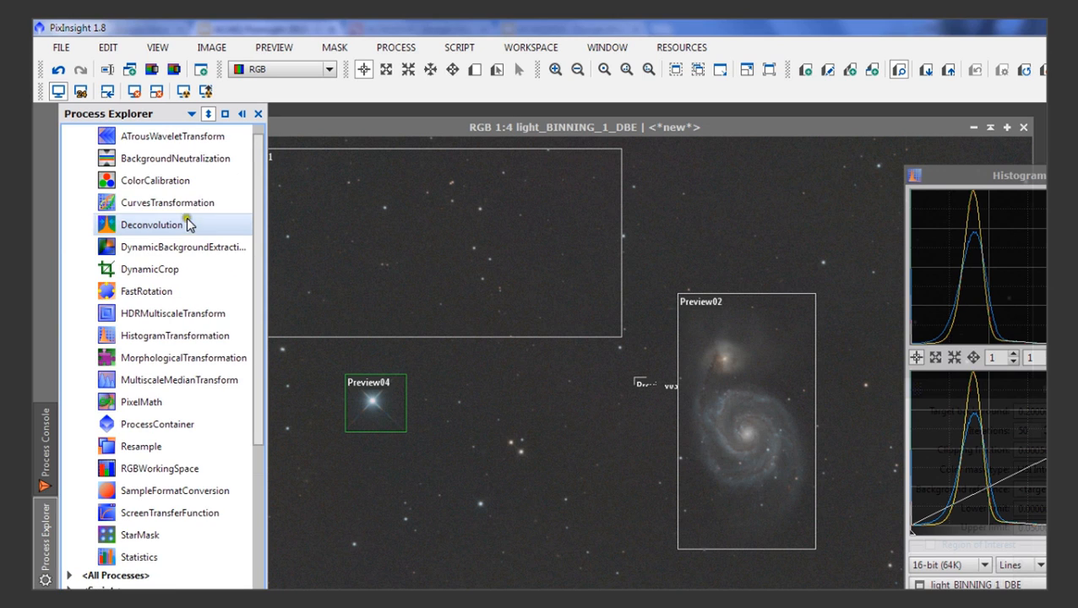
left_click(188, 203)
double_click(190, 207)
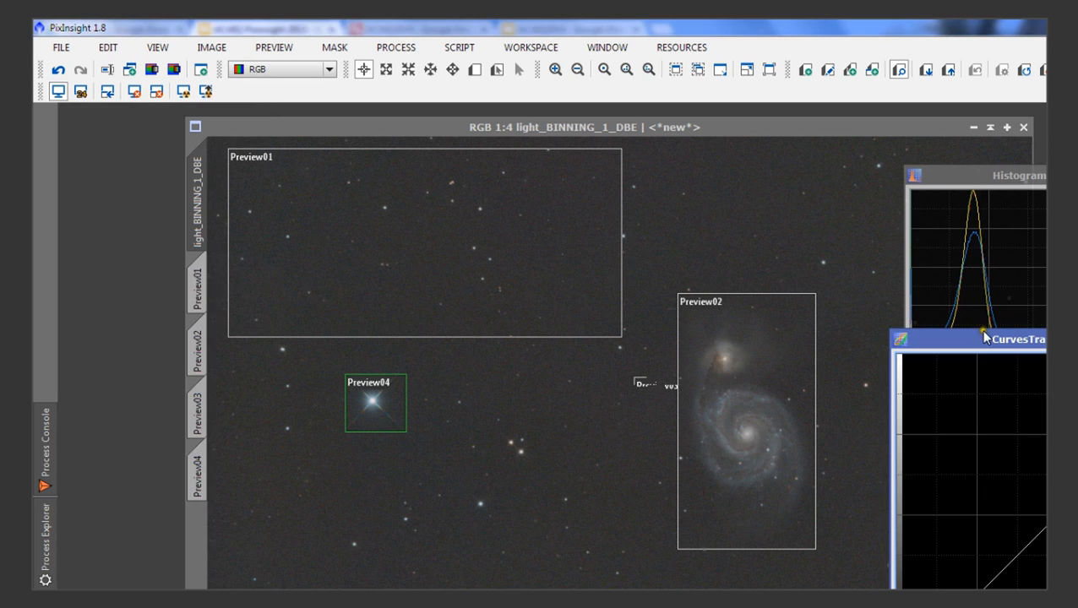
left_click_drag(980, 339, 947, 222)
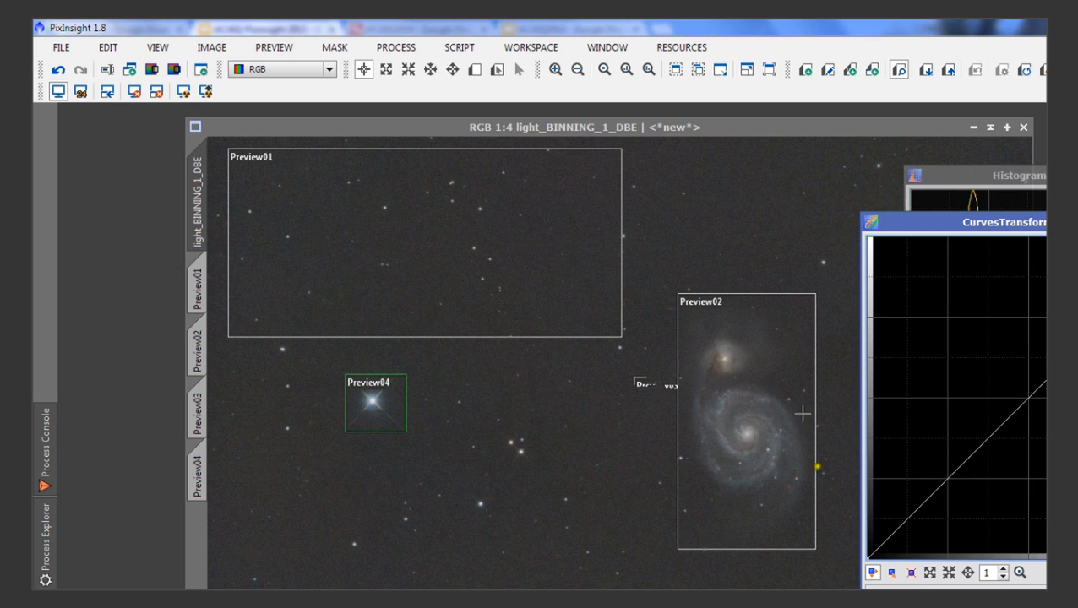
left_click(783, 378)
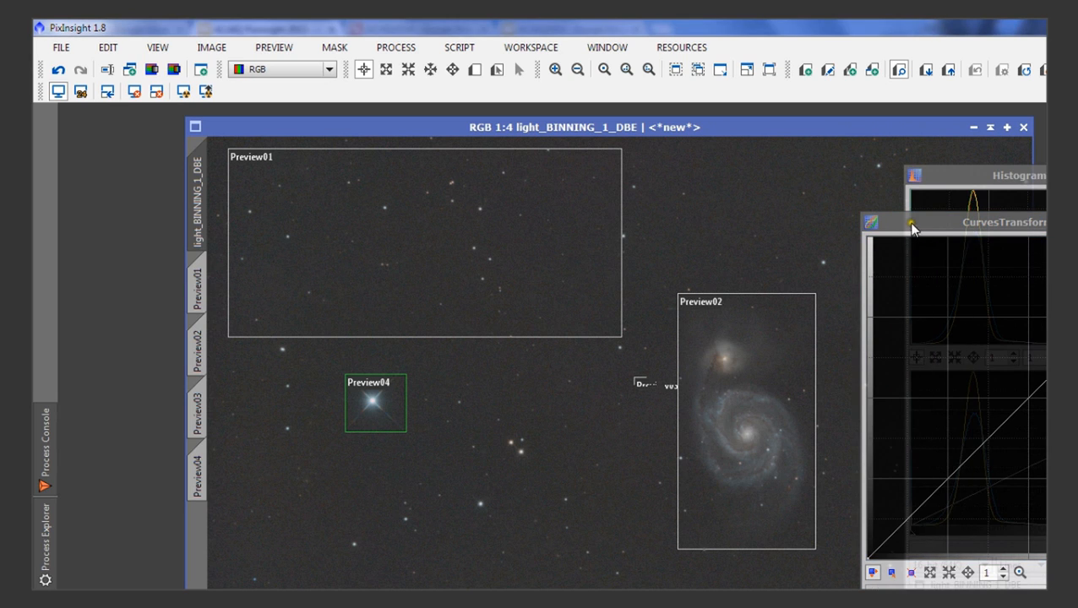
left_click_drag(903, 225, 1005, 208)
- Probe the sky background and the faint outer arm inside Preview02 to locate their brightness levels on the curve
left_click(789, 378, "ctrl")
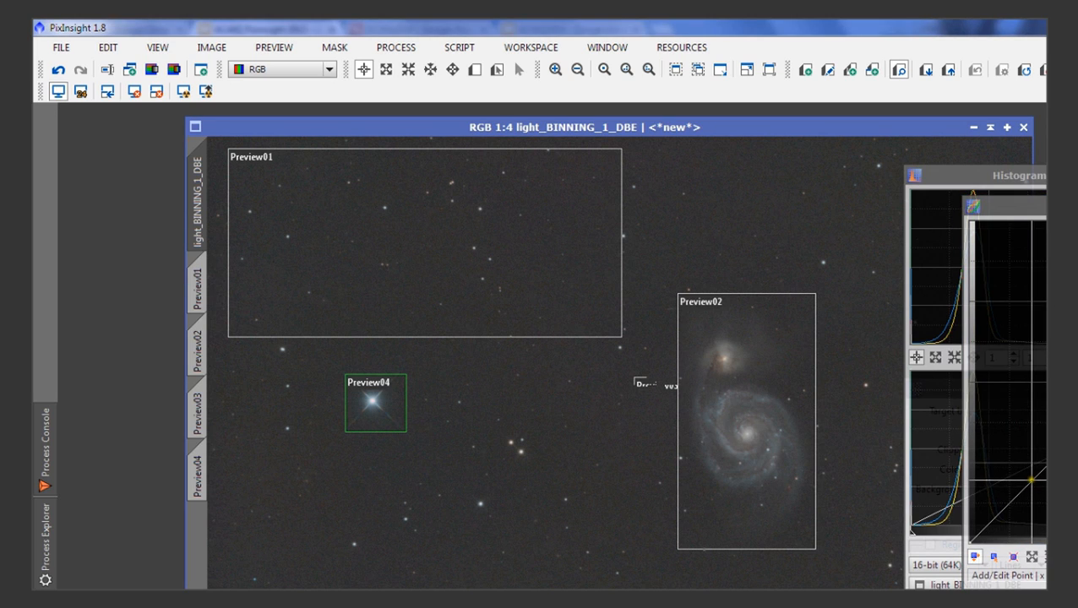
left_click(801, 539)
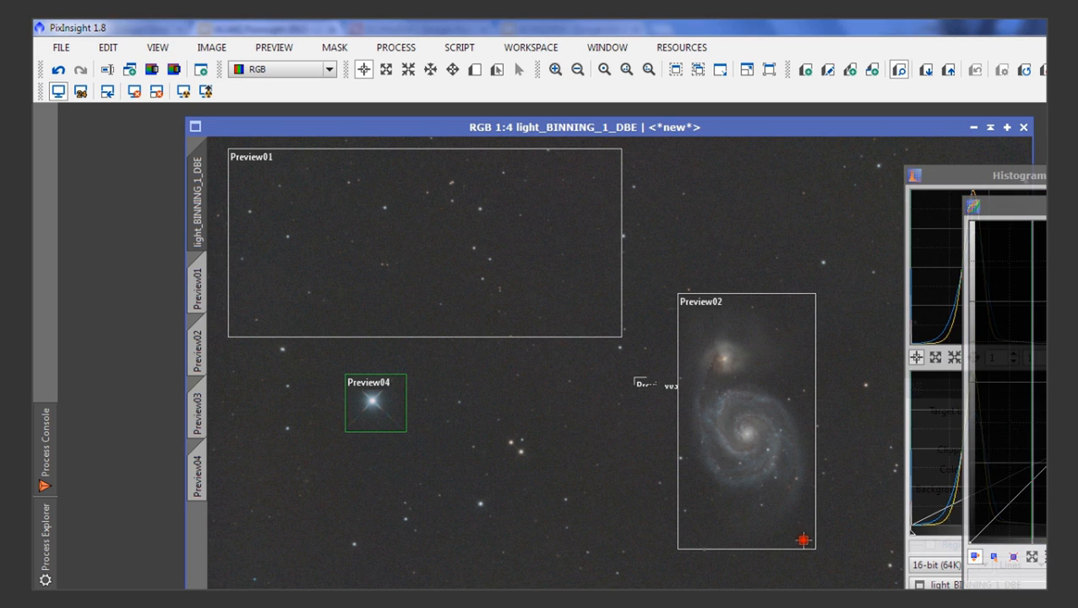
left_click_drag(803, 539, 803, 541)
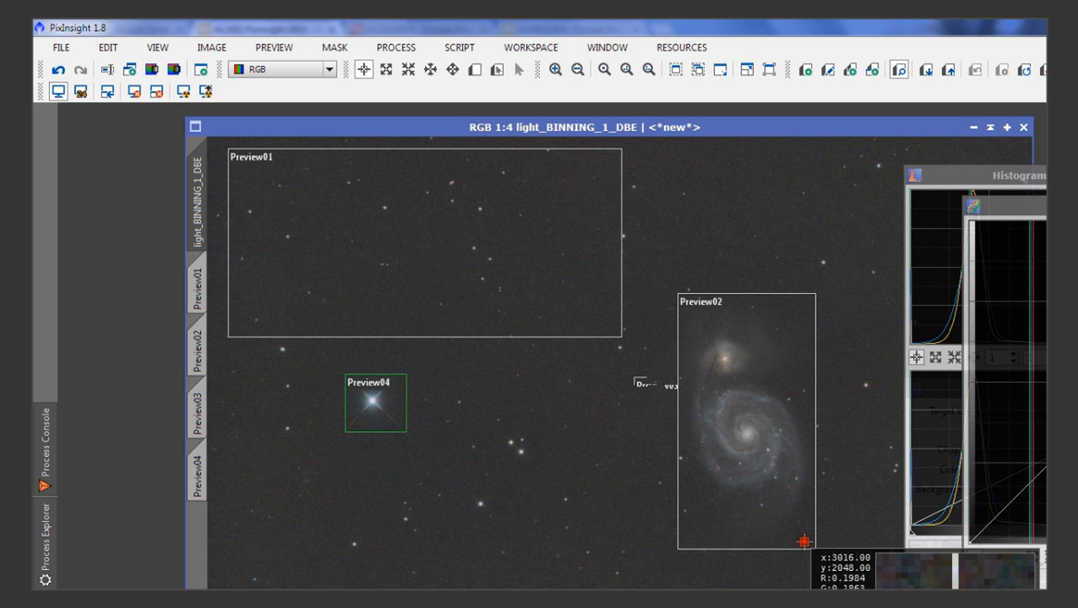
left_click(803, 541)
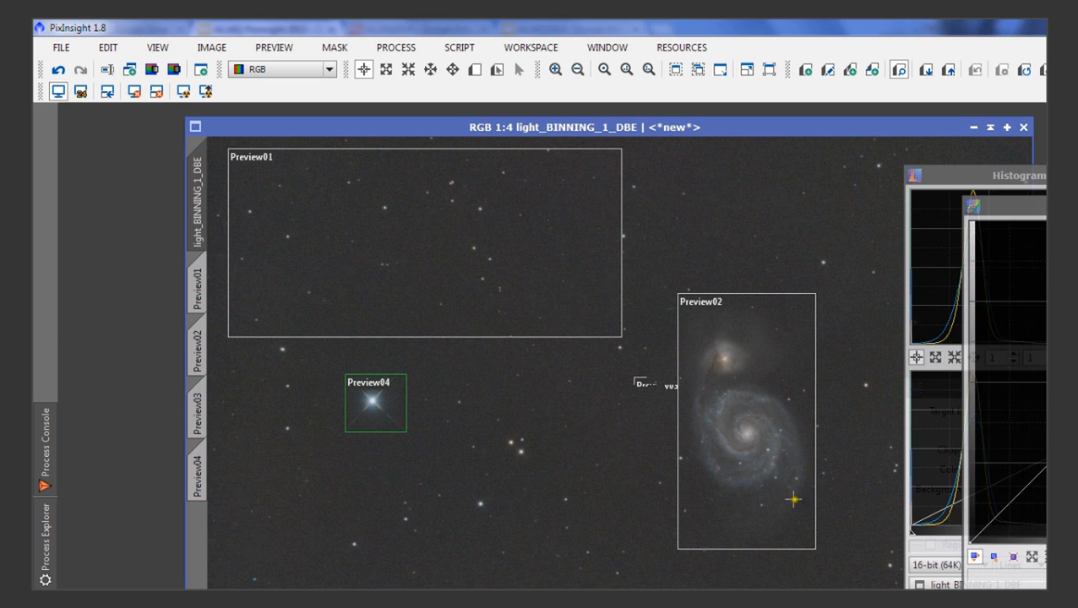
left_click(789, 498)
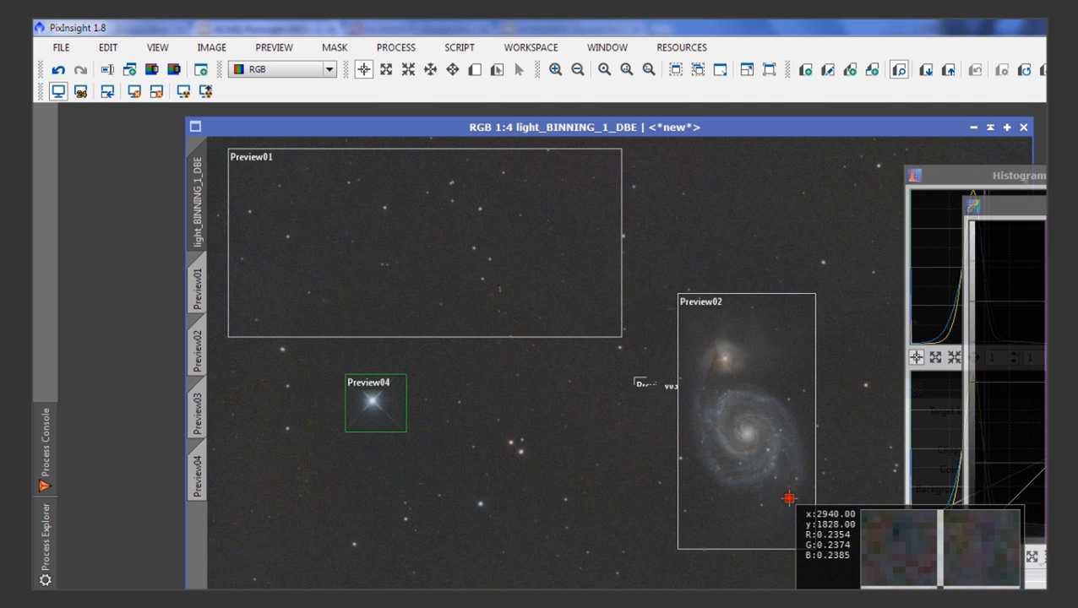
mouse_move(789, 498)
left_mouse_down()
mouse_move(801, 506)
mouse_move(797, 489)
mouse_move(796, 500)
left_mouse_up()
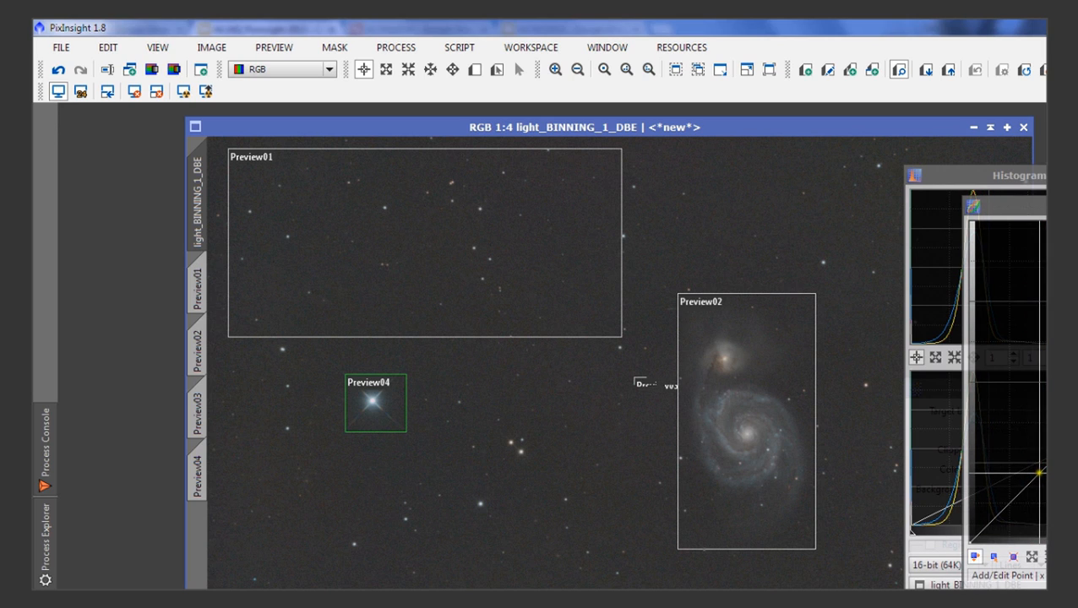
- Anchor the curve at the faint outer arm's brightness and raise its brighter section, judging the galaxy's contrast in the real-time preview
left_click(1039, 472)
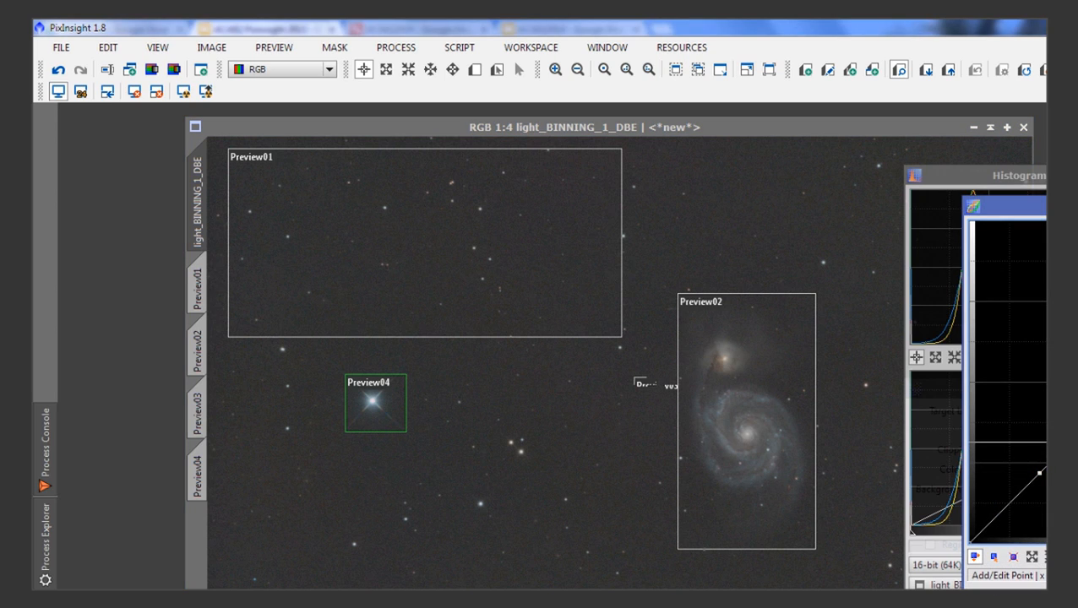
left_click_drag(1075, 436, 1075, 426)
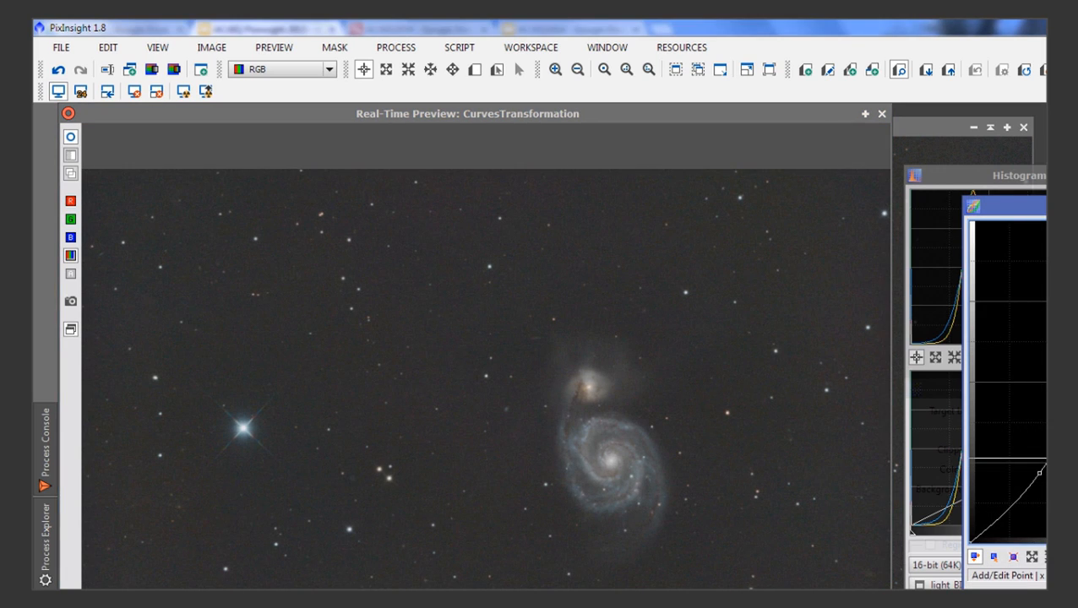
mouse_move(1075, 427)
left_mouse_down()
mouse_move(1076, 398)
mouse_move(1075, 443)
mouse_move(1076, 412)
left_mouse_up()
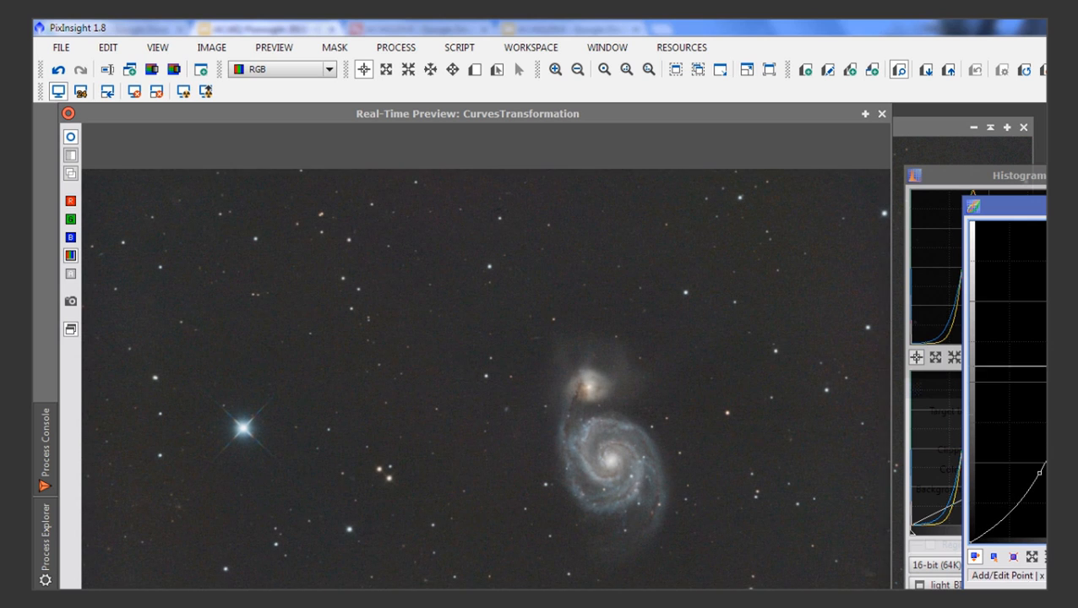
left_click_drag(1075, 250, 1075, 263)
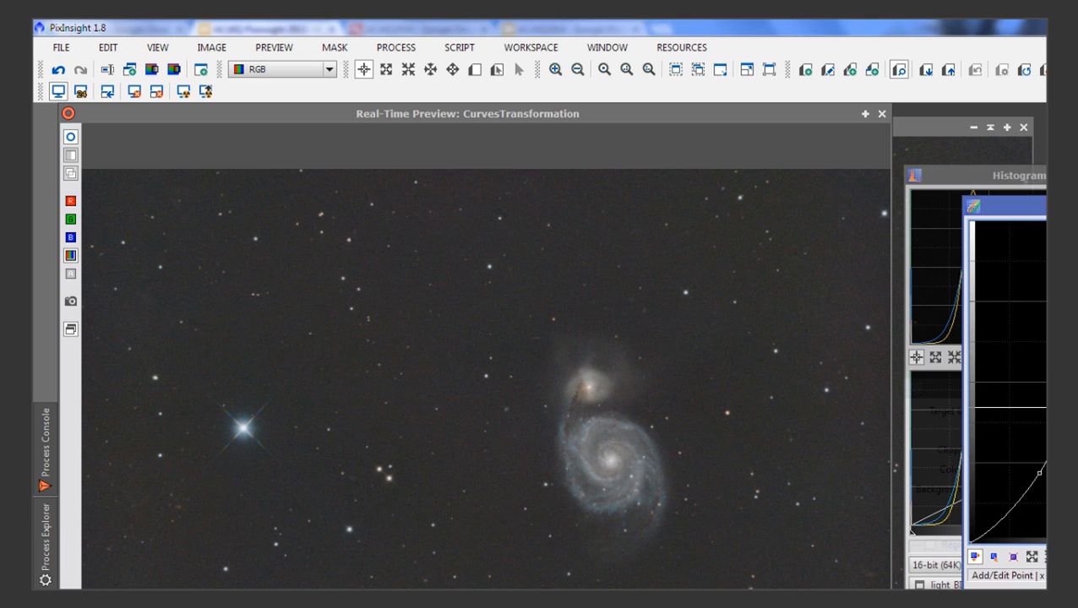
left_click_drag(1076, 412, 1075, 409)
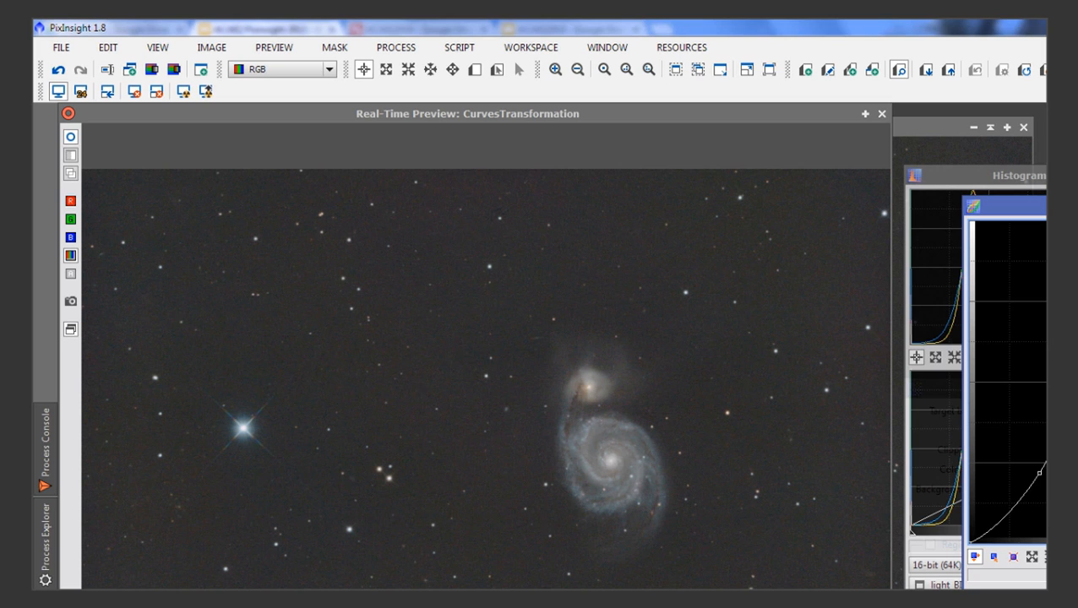
- Close the real-time preview, apply the CurvesTransformation to light_BINNING_1_DBE and examine the galaxy pair
left_click(881, 114)
left_click_drag(976, 556, 755, 555)
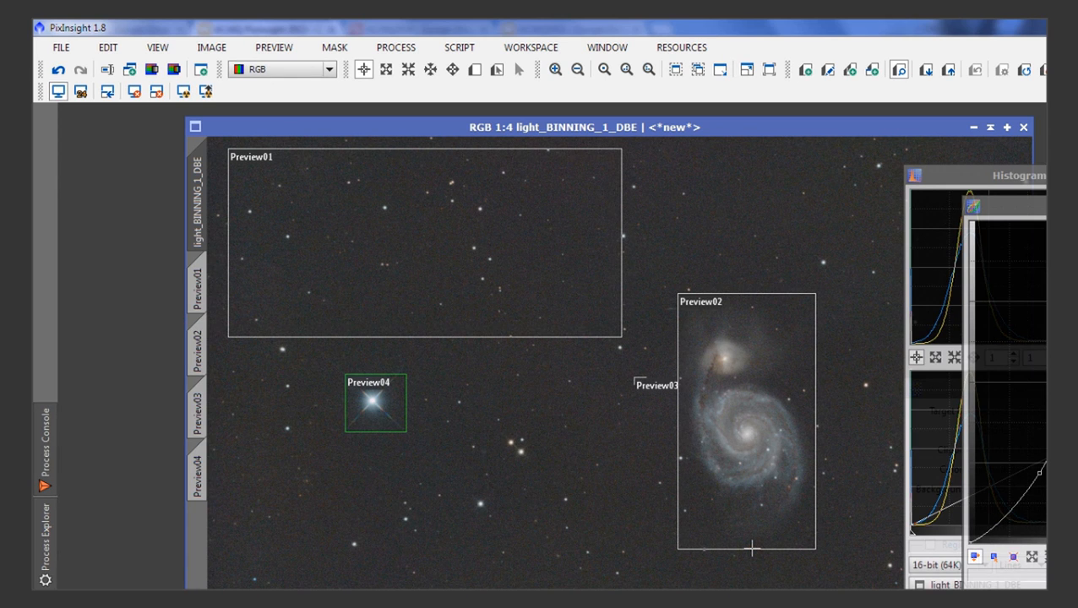
scroll(669, 529, "up", 1)
scroll(690, 528, "up", 1)
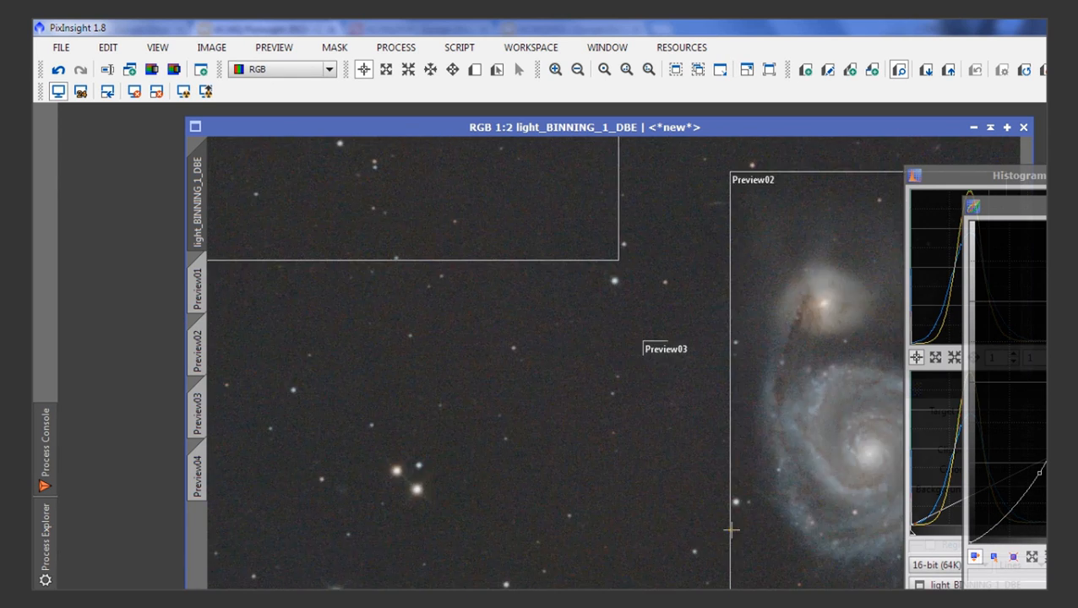
left_click_drag(800, 520, 656, 497)
scroll(682, 519, "down", 1)
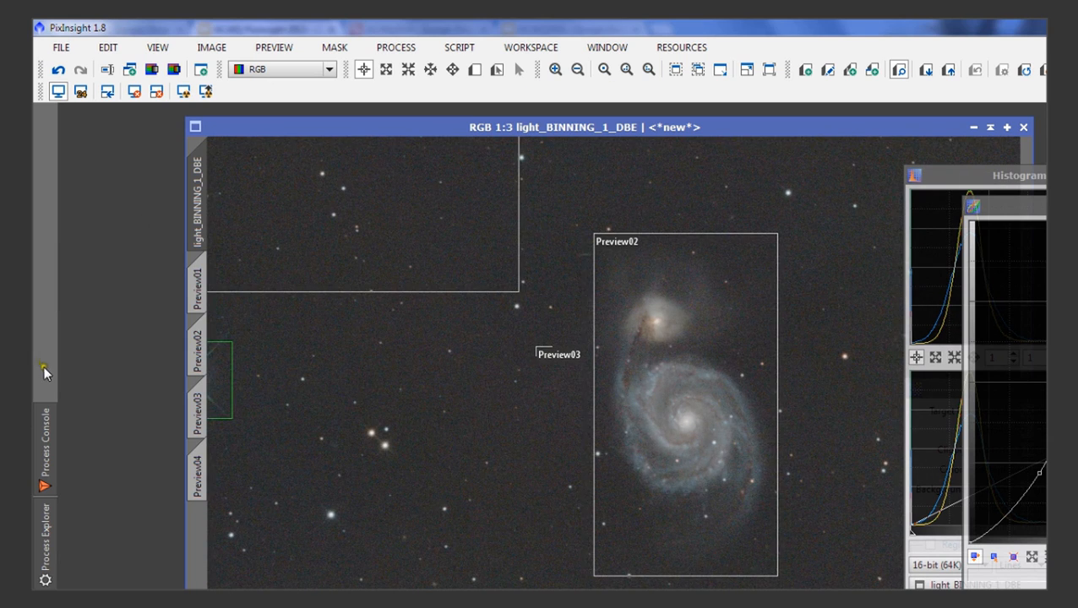
- Look through the available processes, including the IntensityTransformations group, and take a closer look at the galaxy pair
left_click(50, 526)
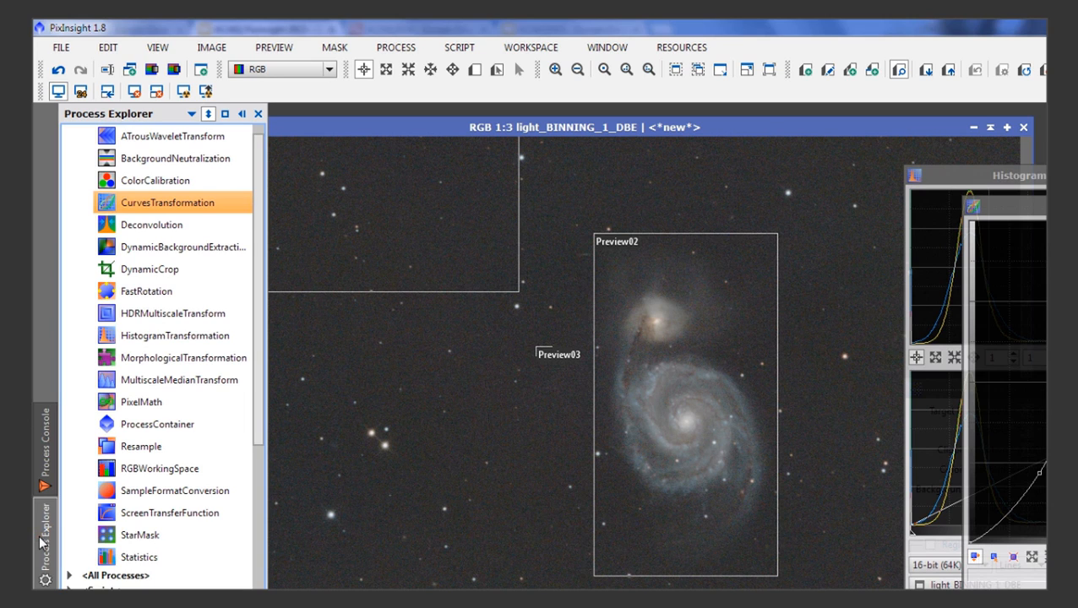
scroll(149, 235, "up", 1)
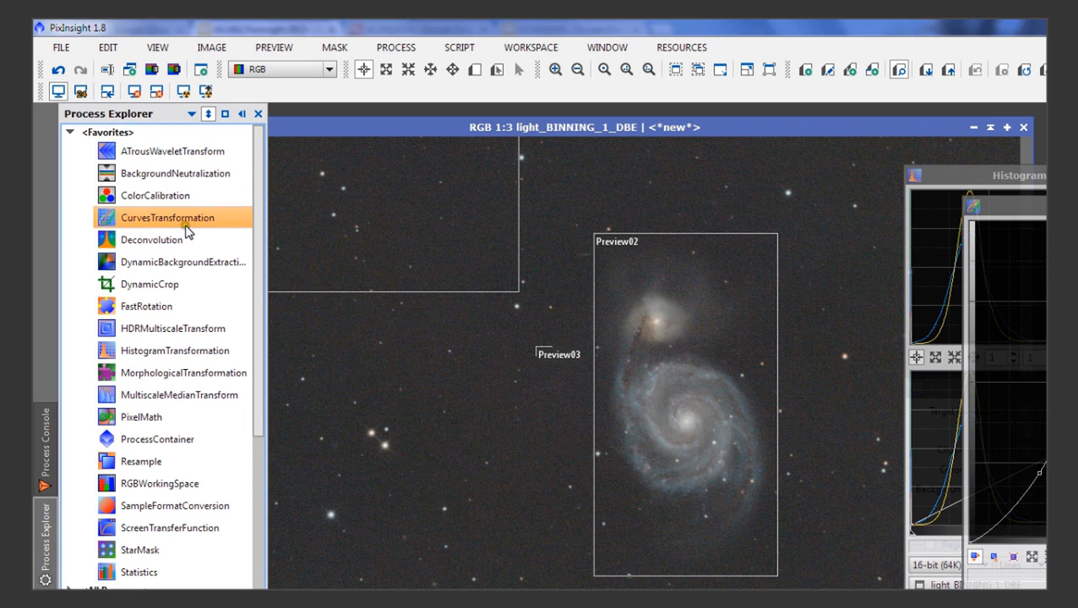
scroll(167, 473, "down", 10)
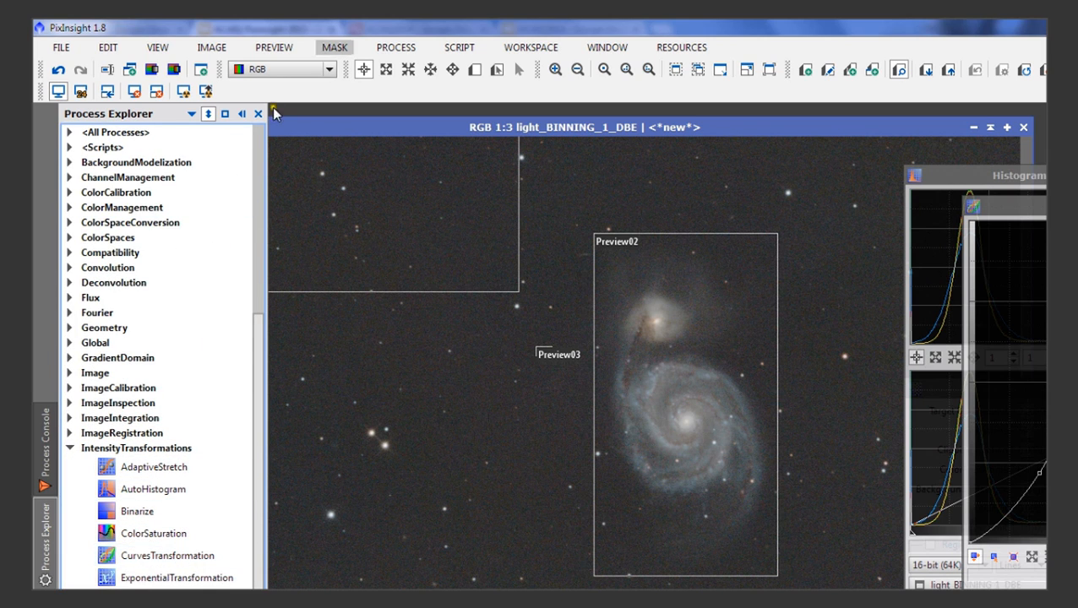
left_click(399, 48)
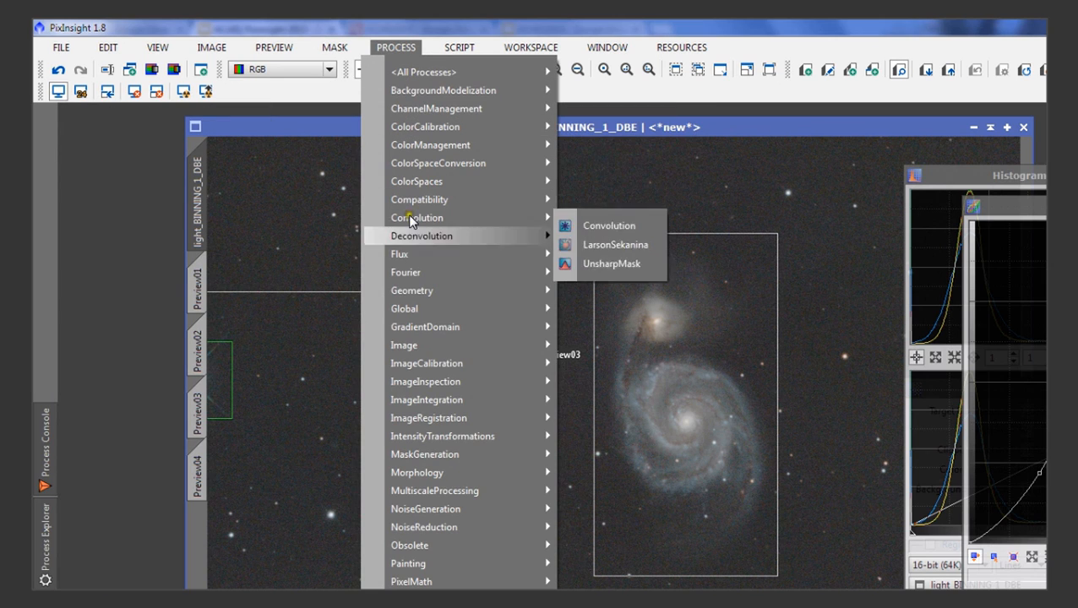
mouse_move(441, 383)
mouse_move(456, 439)
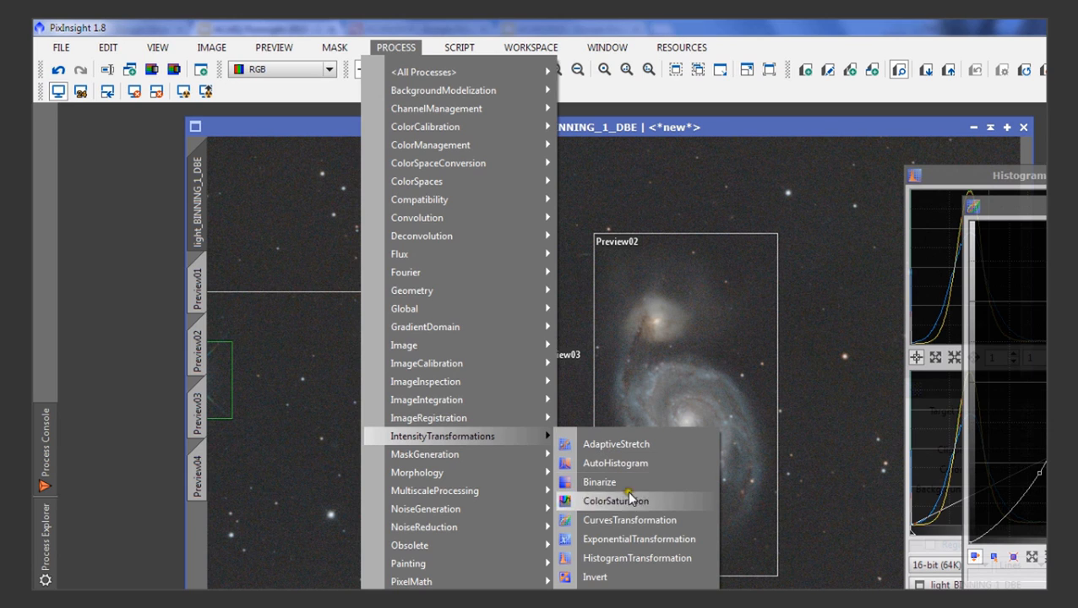
left_click(643, 519)
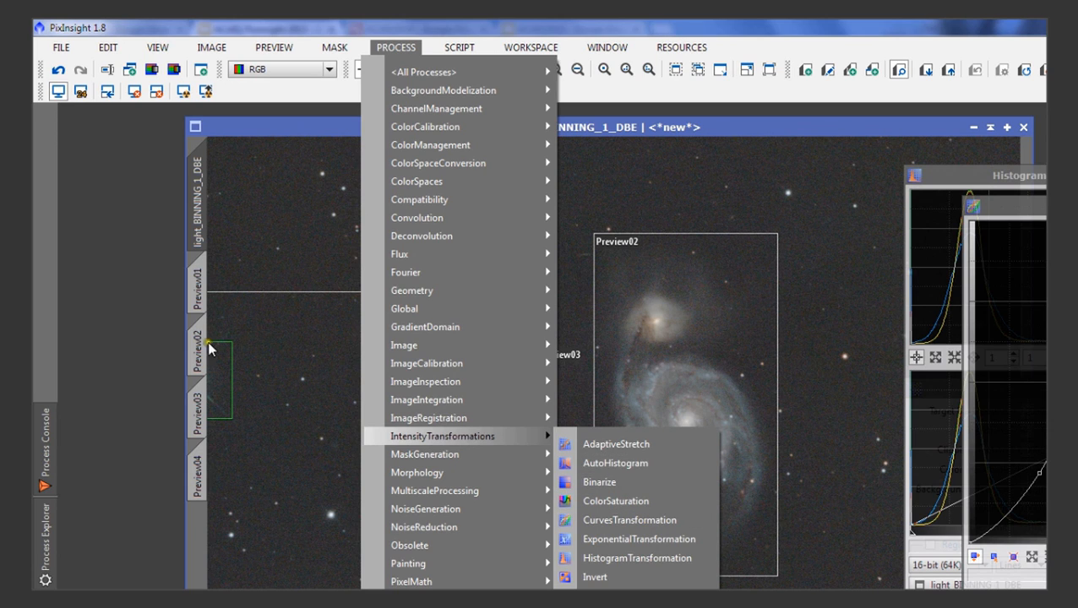
left_click(128, 321)
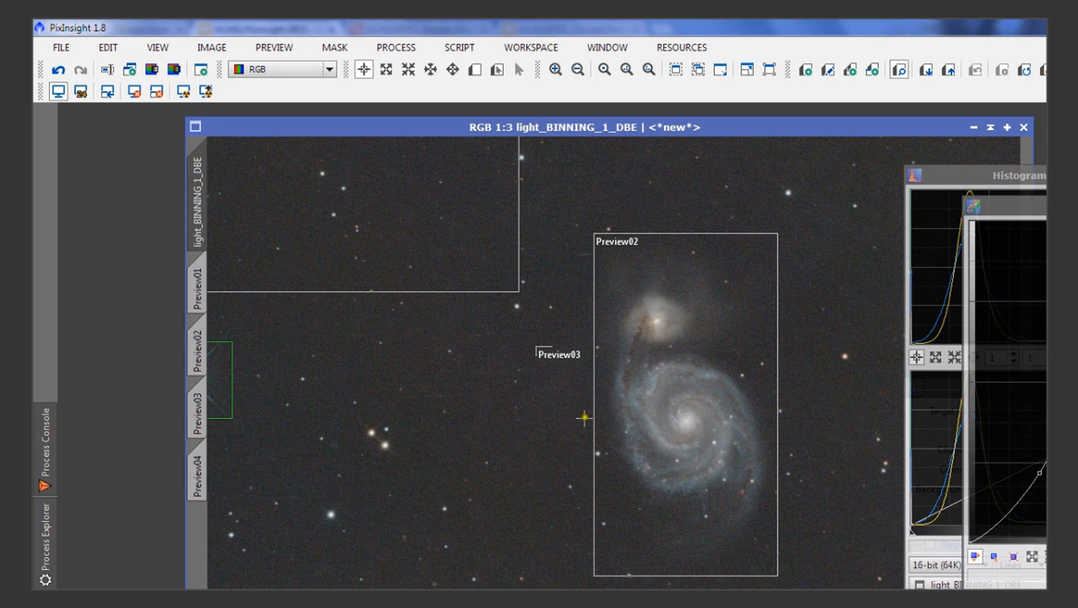
scroll(582, 427, "up", 1)
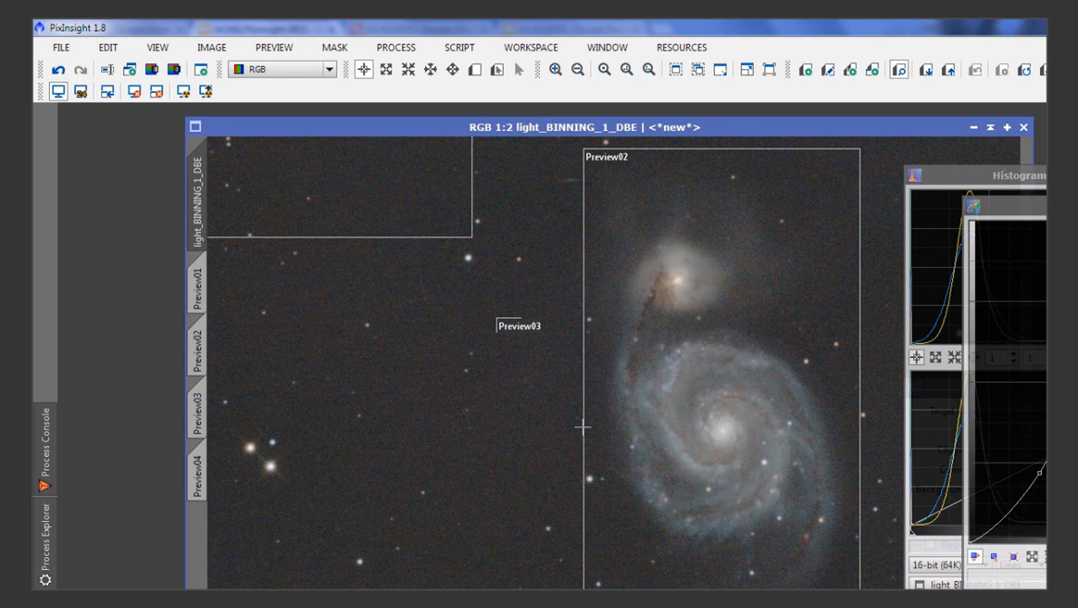
- Undo the CurvesTransformation on light_BINNING_1_DBE and bring the HistogramTransformation window forward
scroll(582, 428, "down", 2)
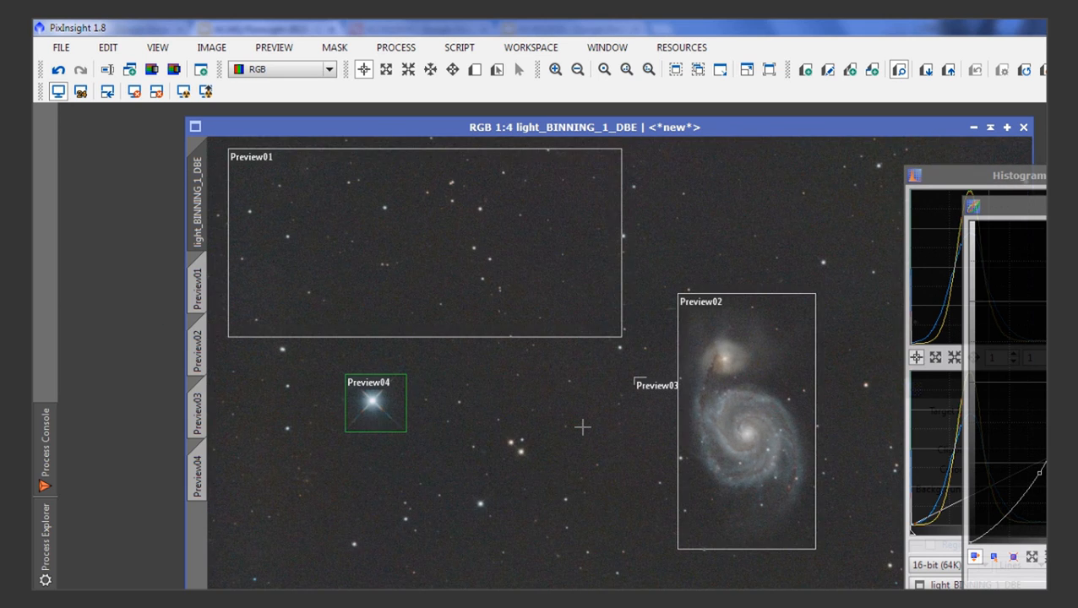
left_click(56, 73)
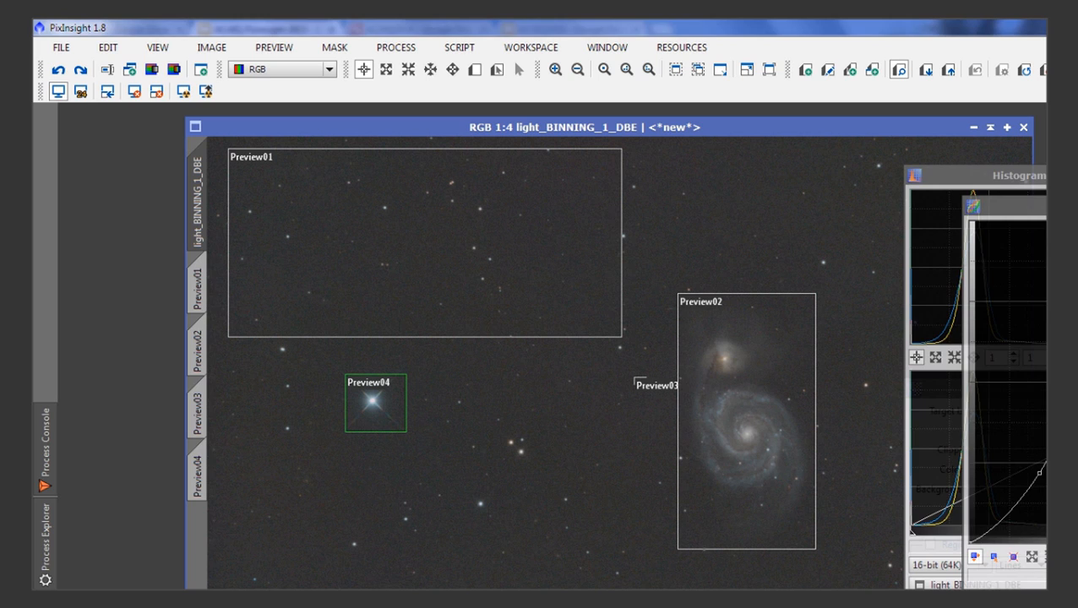
left_click(1015, 179)
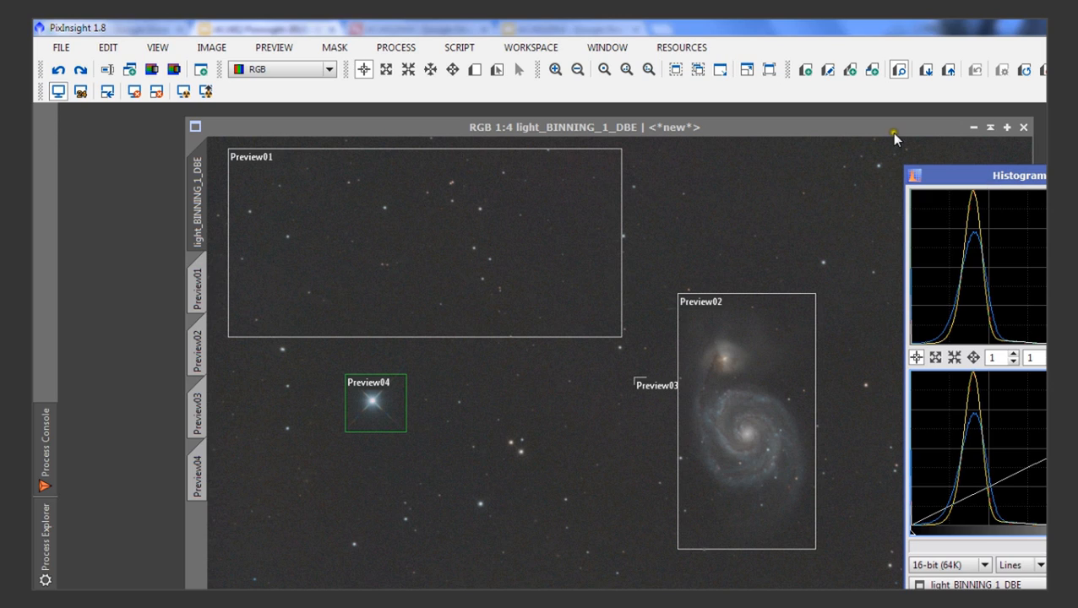
- Extract the CIE L* lightness of light_BINNING_1_DBE as a separate image and place its window over the RGB image
left_click(213, 49)
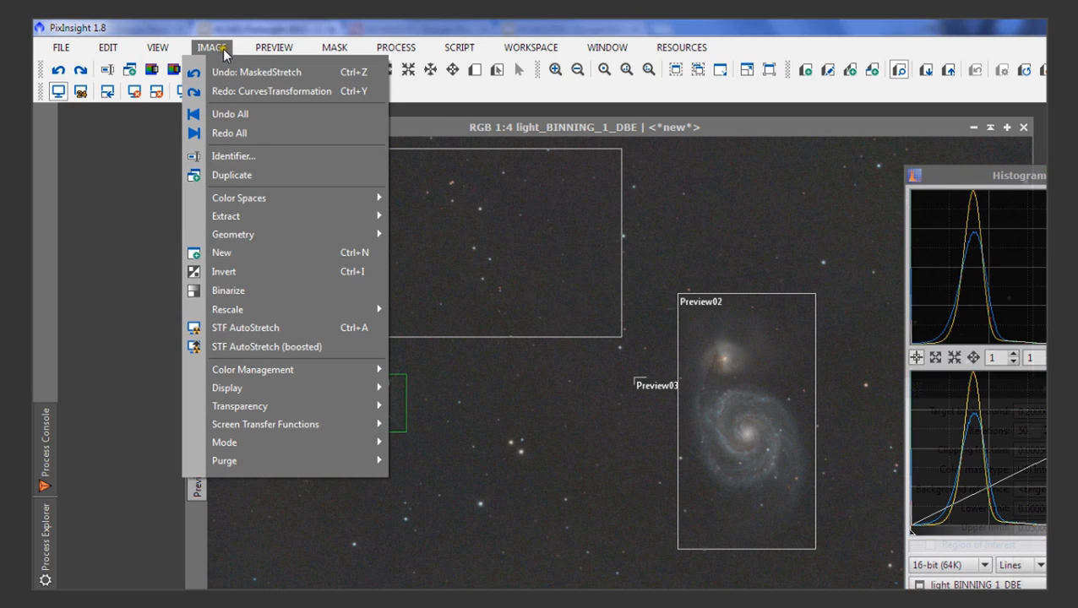
mouse_move(280, 216)
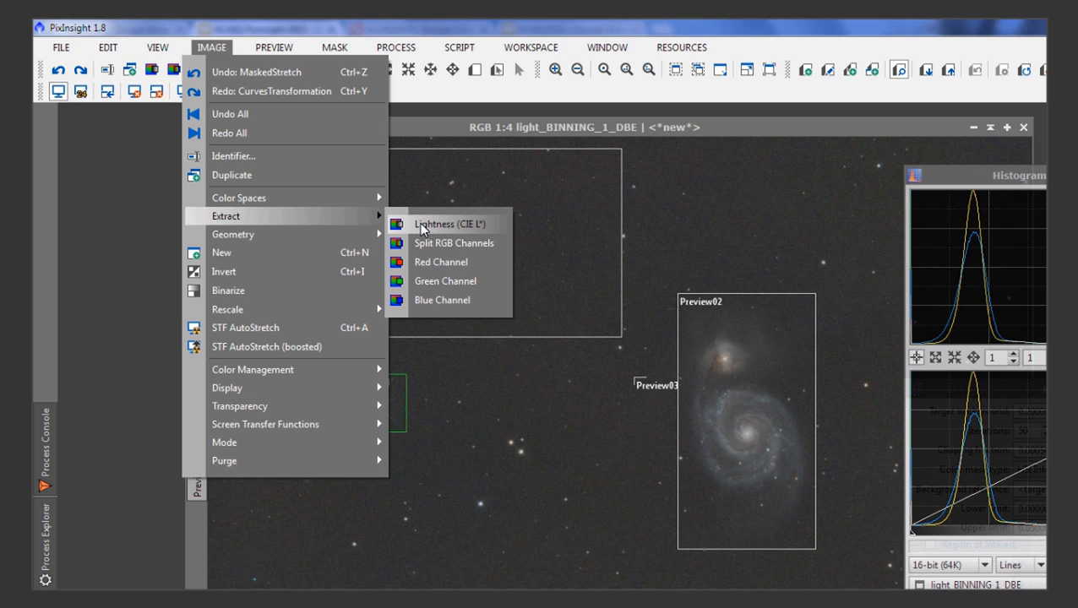
left_click(441, 225)
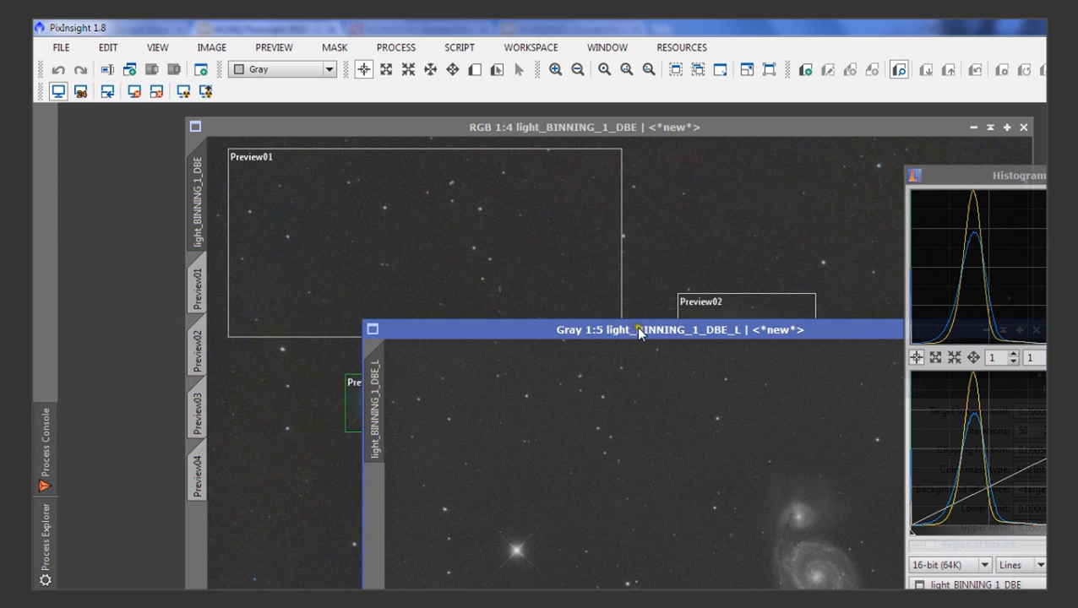
left_click_drag(638, 331, 432, 198)
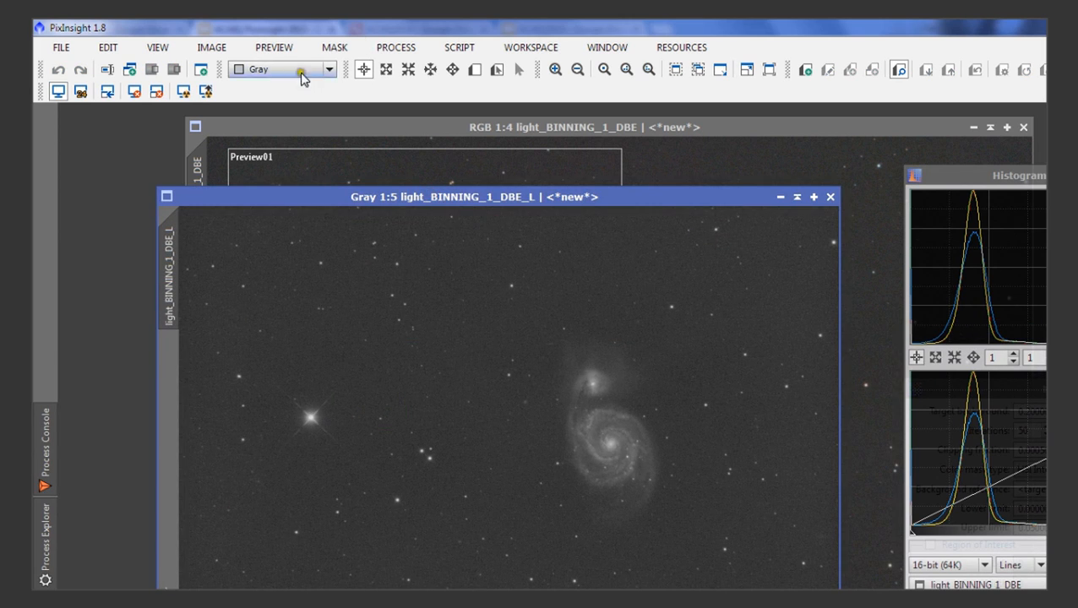
left_click(329, 70)
left_click(271, 70)
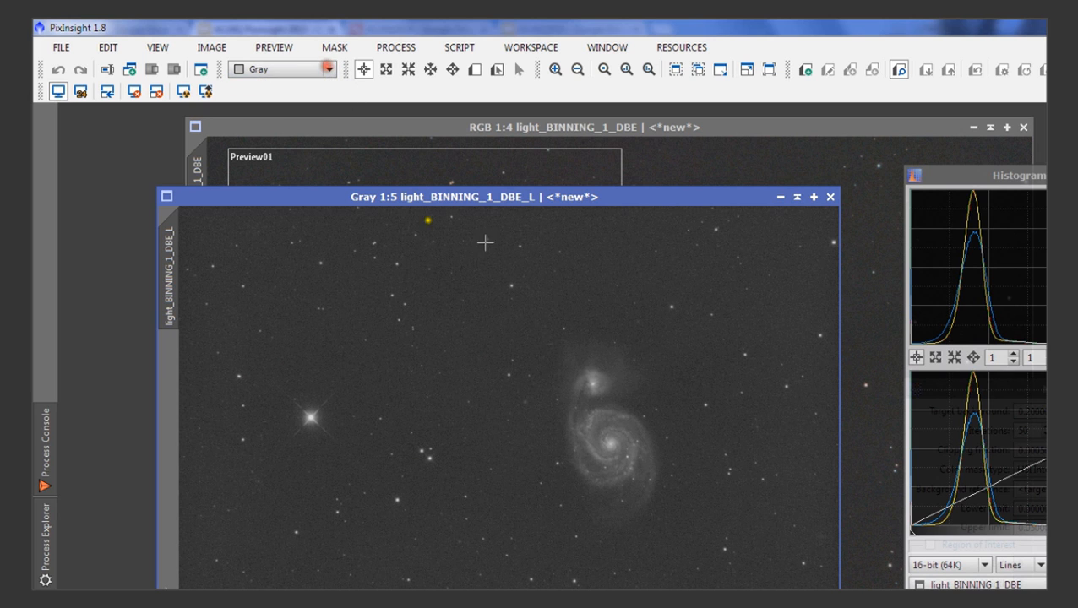
- Examine the noise and galaxy detail in the extracted lightness image at several magnifications
scroll(641, 349, "up", 5)
left_click_drag(656, 377, 298, 339)
left_click_drag(696, 394, 650, 382)
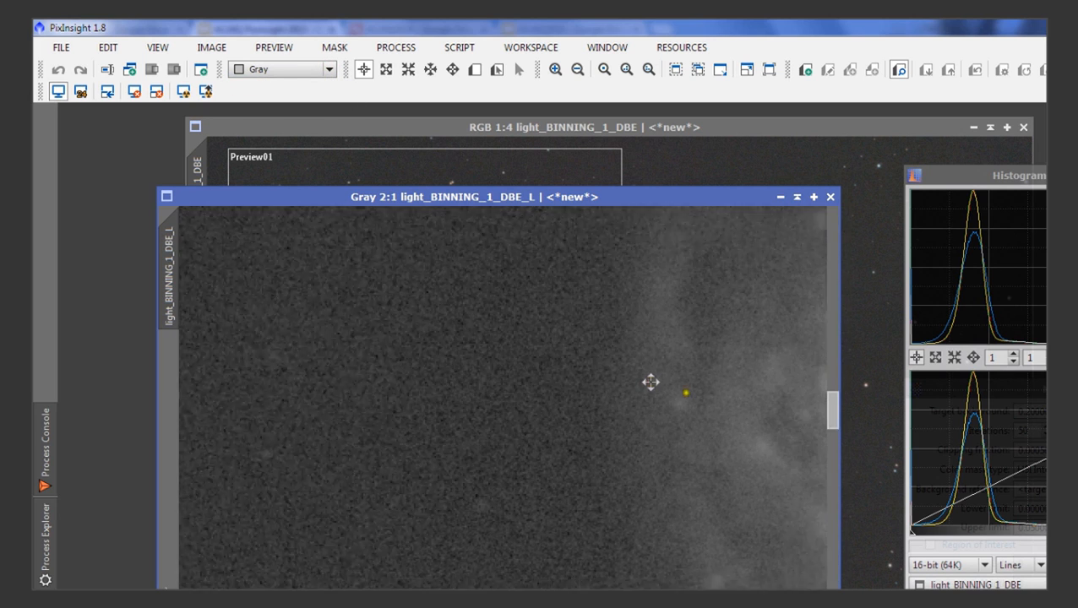
scroll(650, 382, "down", 3)
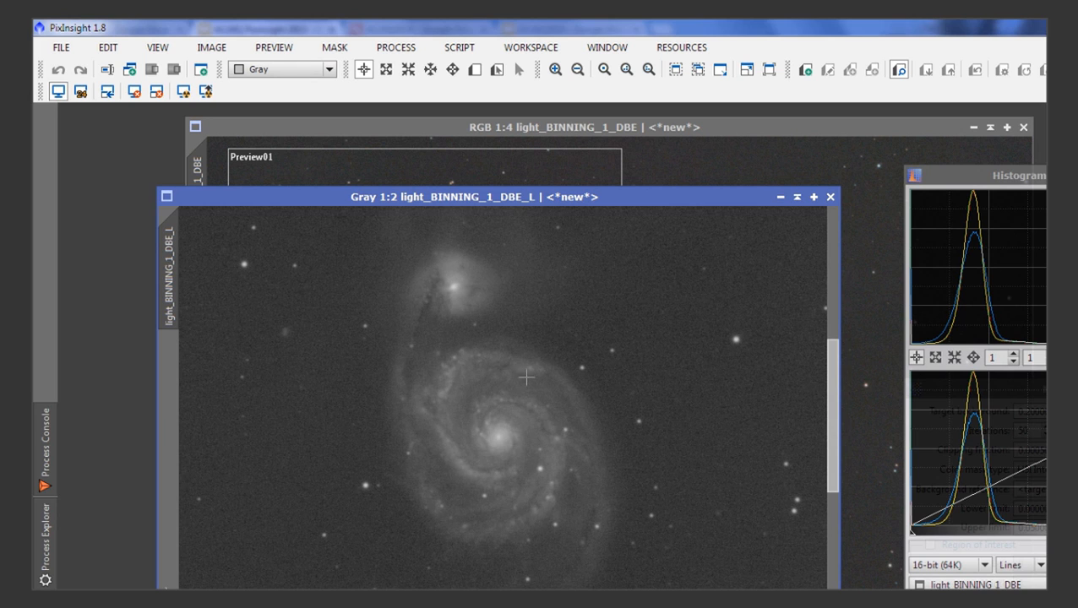
scroll(525, 377, "up", 2)
scroll(507, 376, "down", 5)
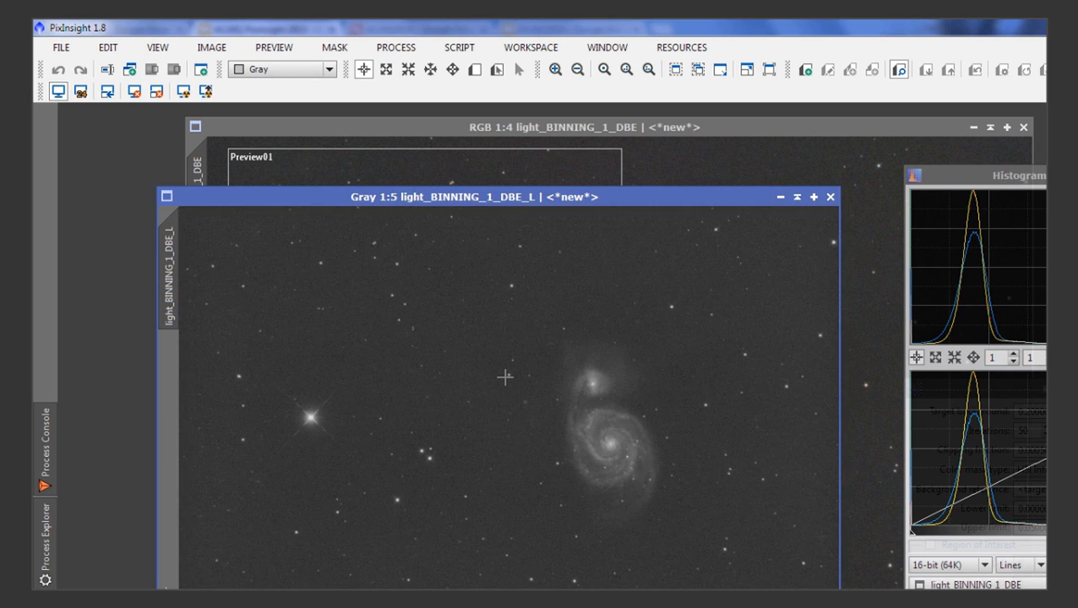
scroll(502, 376, "down", 1)
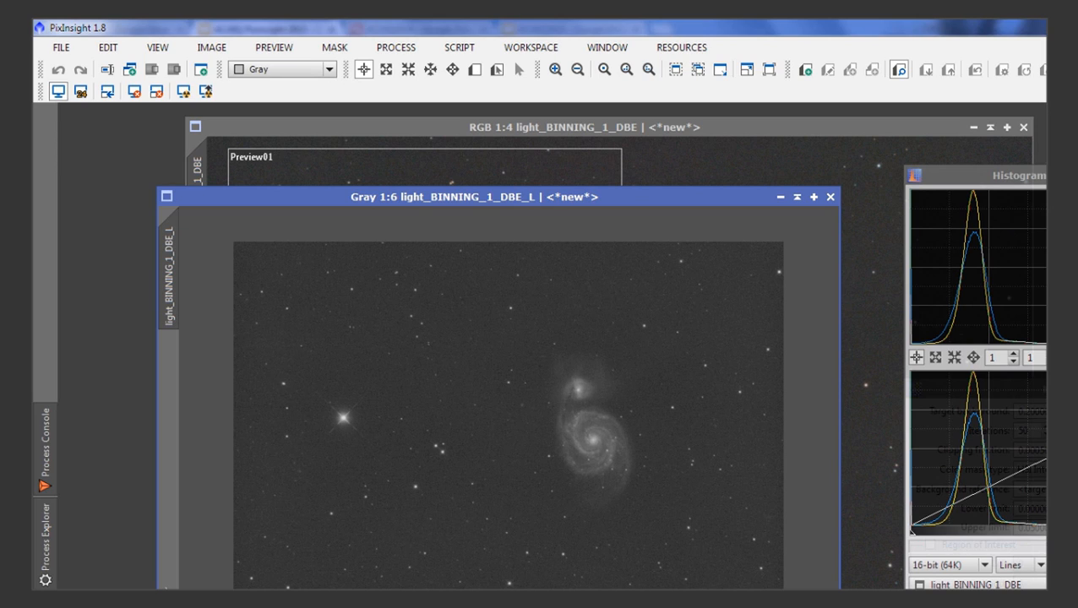
- Target light_BINNING_1_DBE_L in HistogramTransformation, raise the shadows point and lower the midtones to separate the galaxy from a black background, checking the real-time preview
left_click(912, 529)
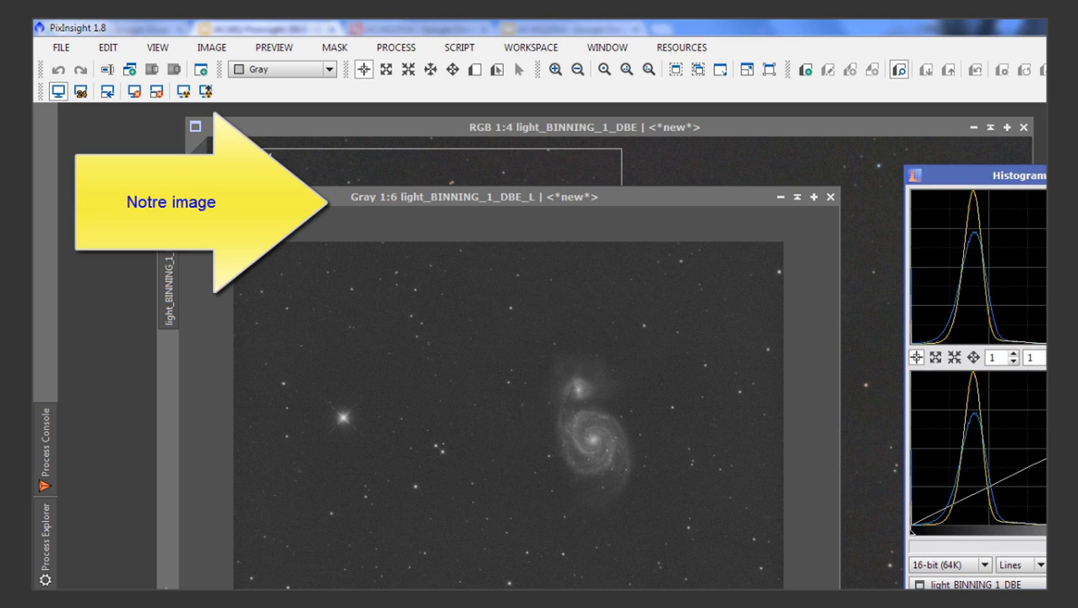
left_click(980, 585)
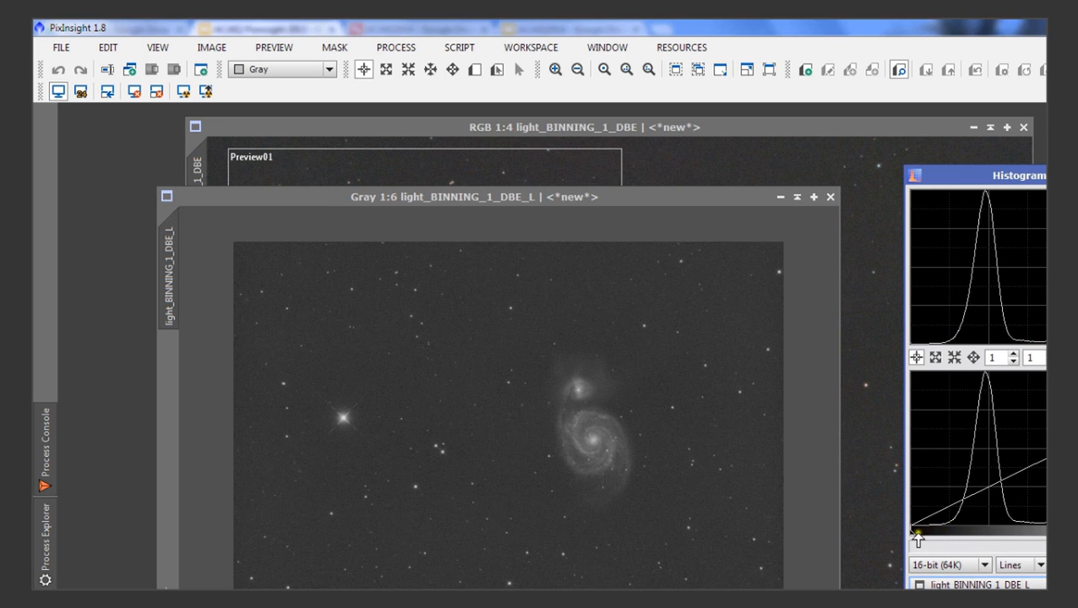
left_click_drag(918, 538, 971, 538)
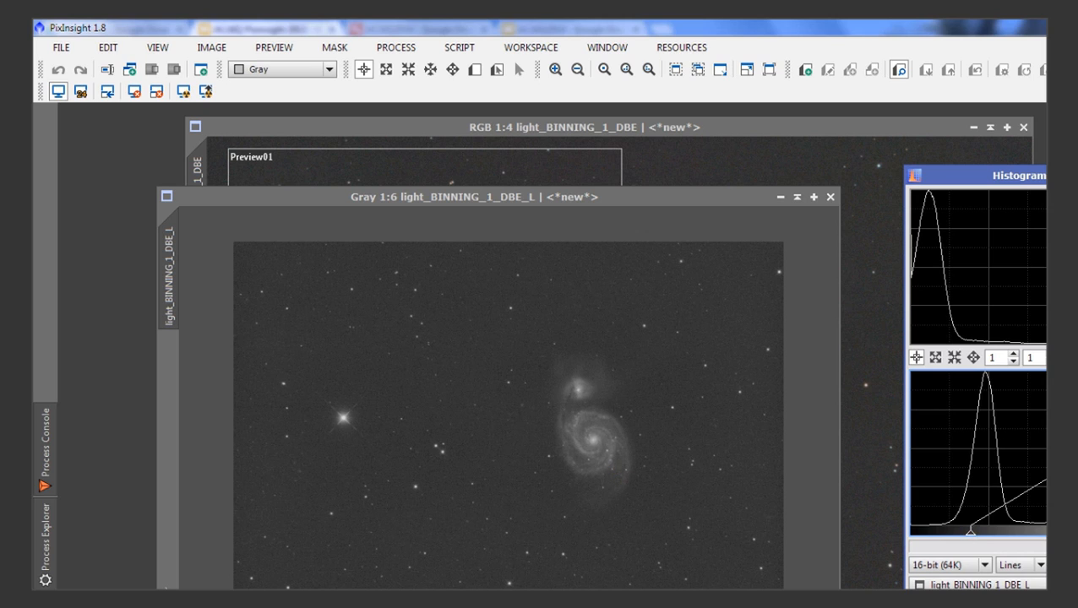
left_click_drag(1077, 537, 1064, 537)
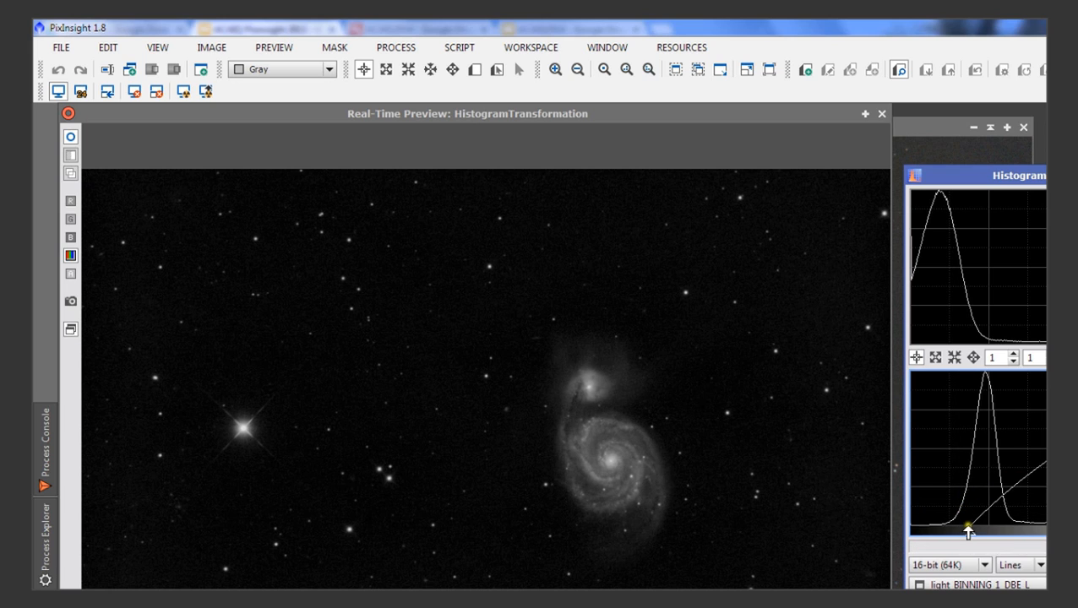
left_click_drag(968, 531, 979, 532)
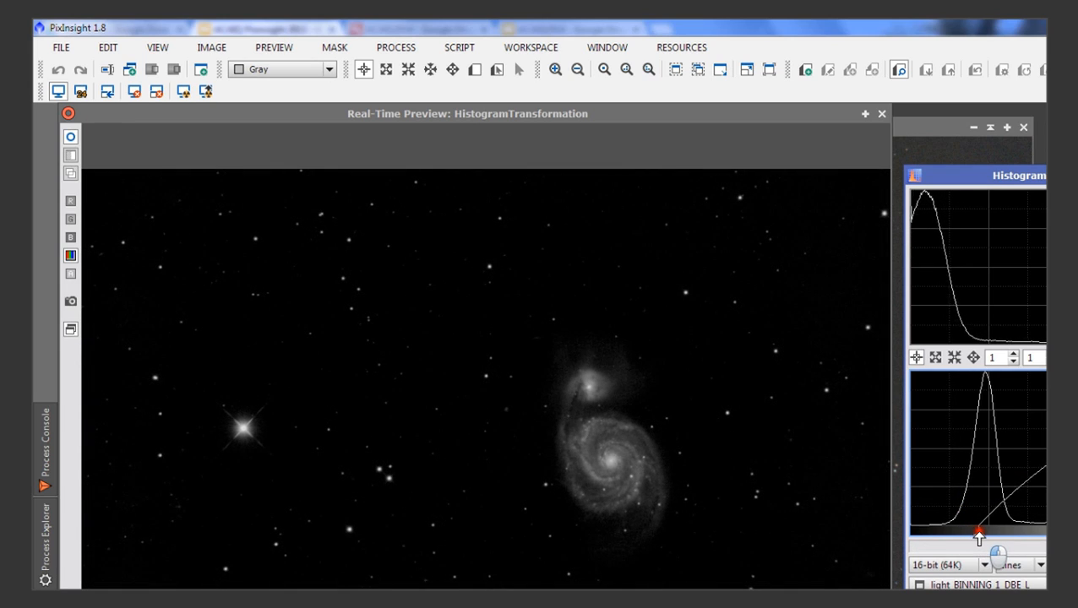
left_click_drag(1045, 531, 1026, 531)
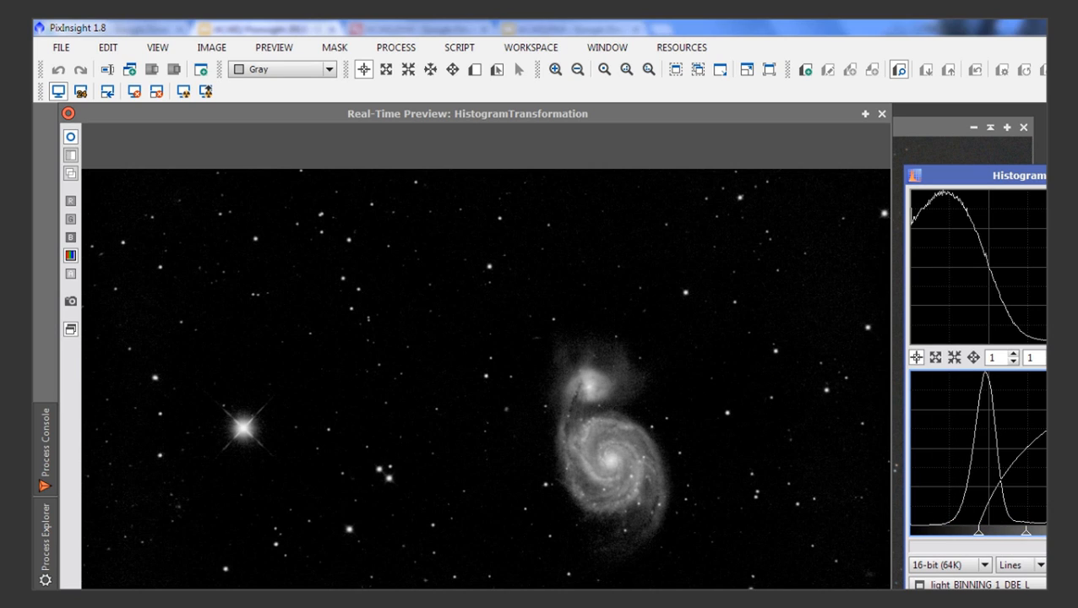
- Close the real-time preview, apply the HistogramTransformation to light_BINNING_1_DBE_L and inspect the galaxy pair's faint surroundings
left_click(881, 113)
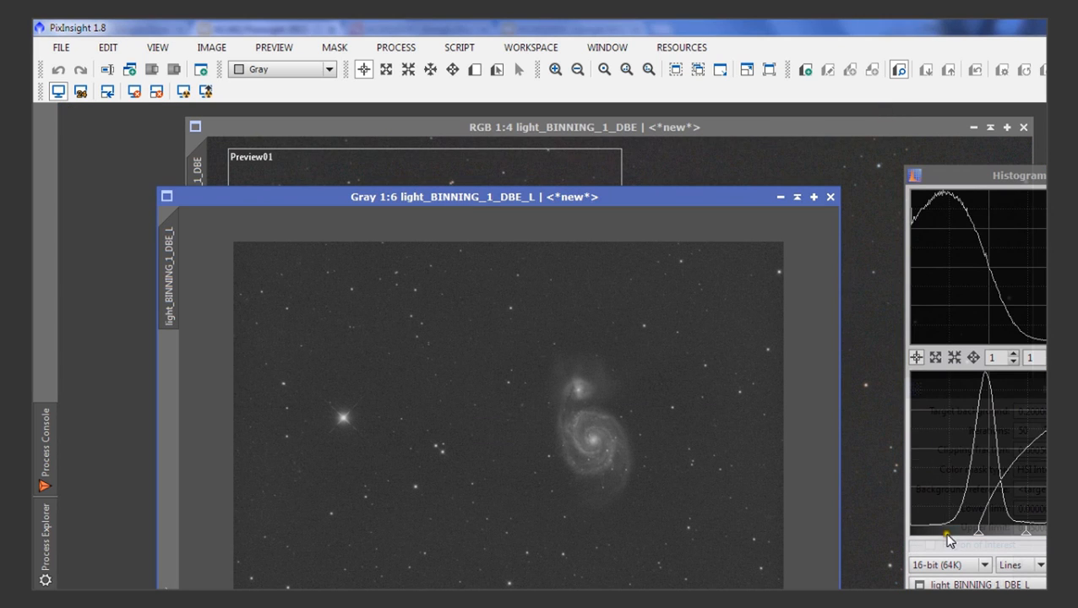
left_click_drag(917, 605, 664, 492)
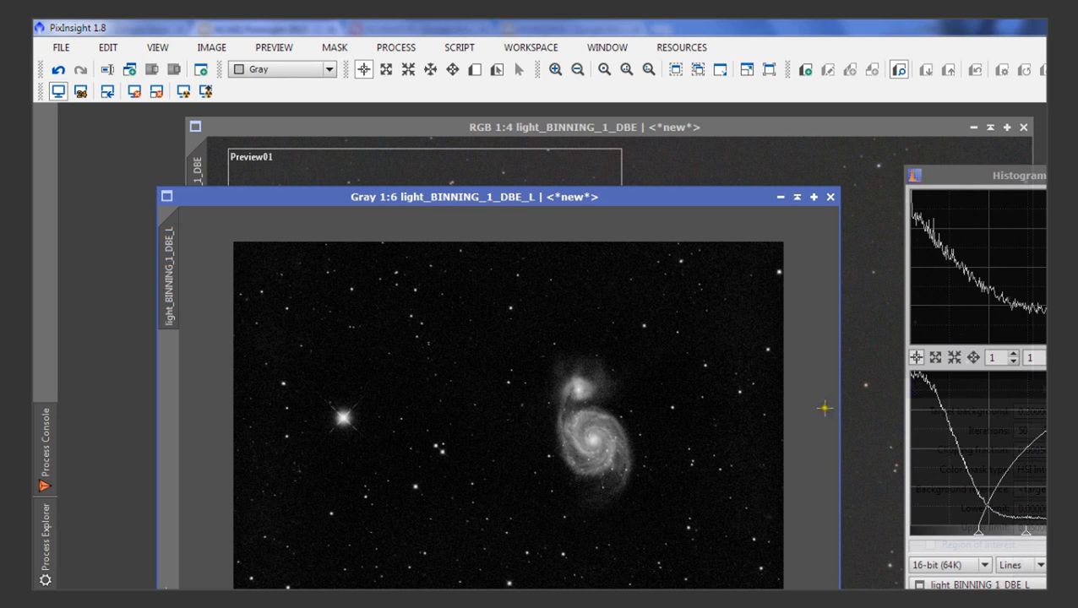
scroll(729, 435, "up", 3)
scroll(747, 359, "up", 1)
left_click_drag(754, 354, 584, 491)
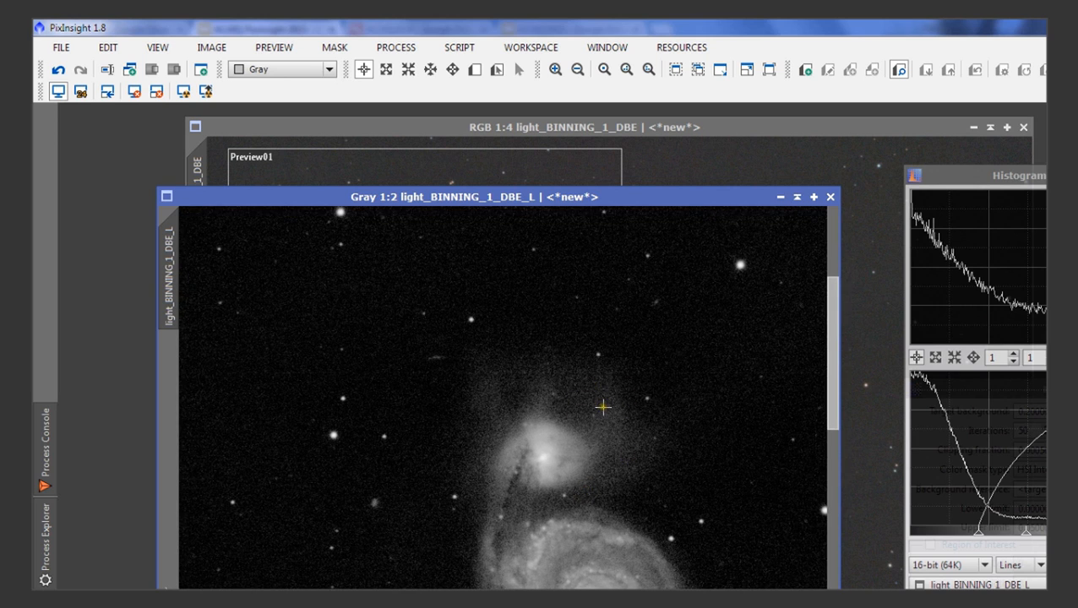
scroll(601, 404, "down", 5)
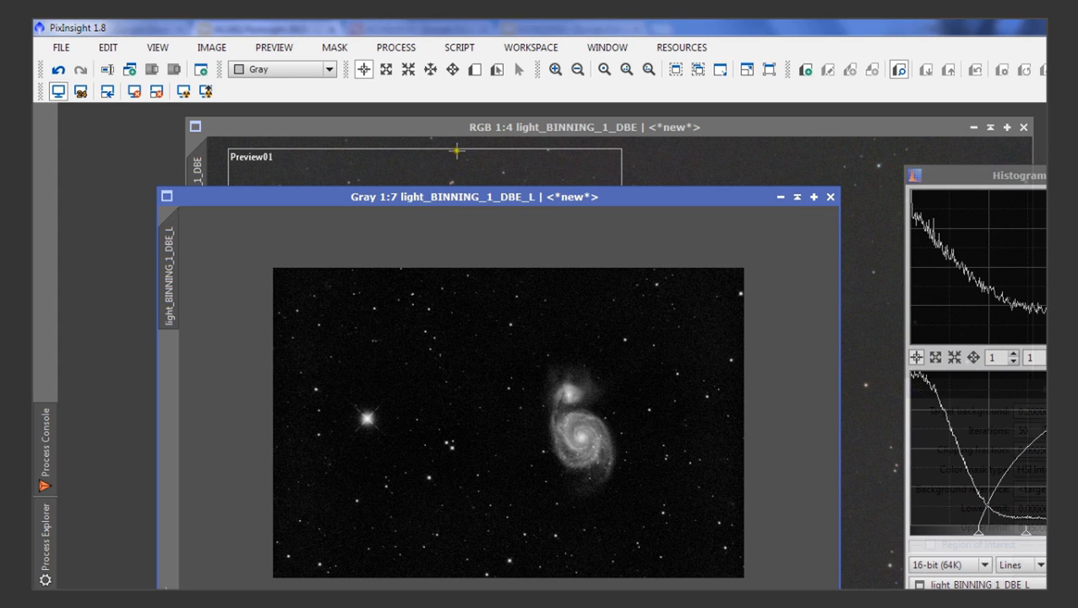
- Open ATrousWaveletTransform and disable wavelet layers 1 and 2, leaving layers 3, 4 and R enabled
left_click(405, 51)
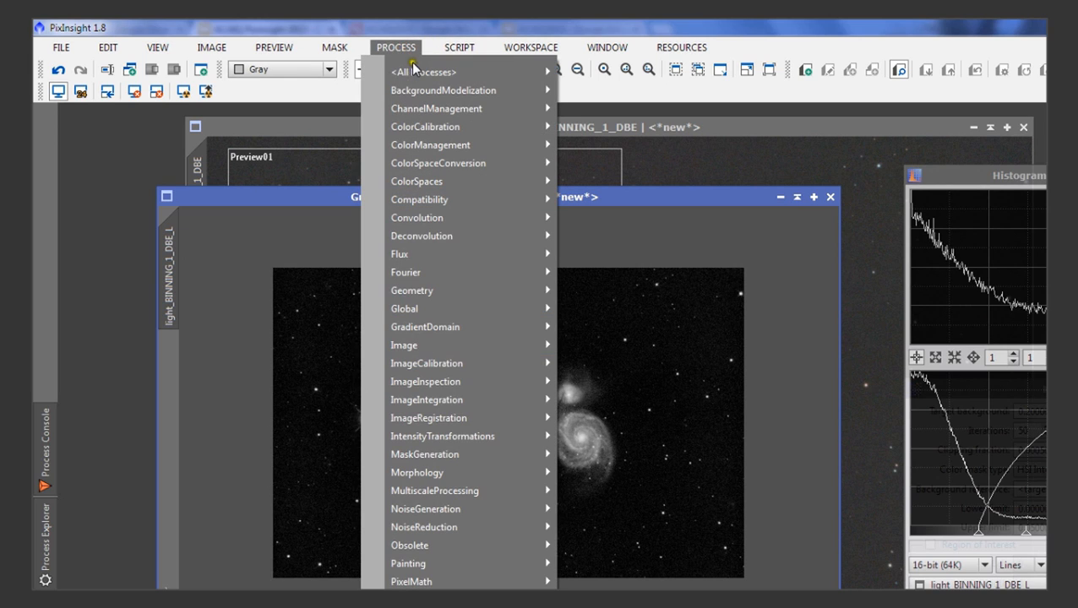
mouse_move(414, 74)
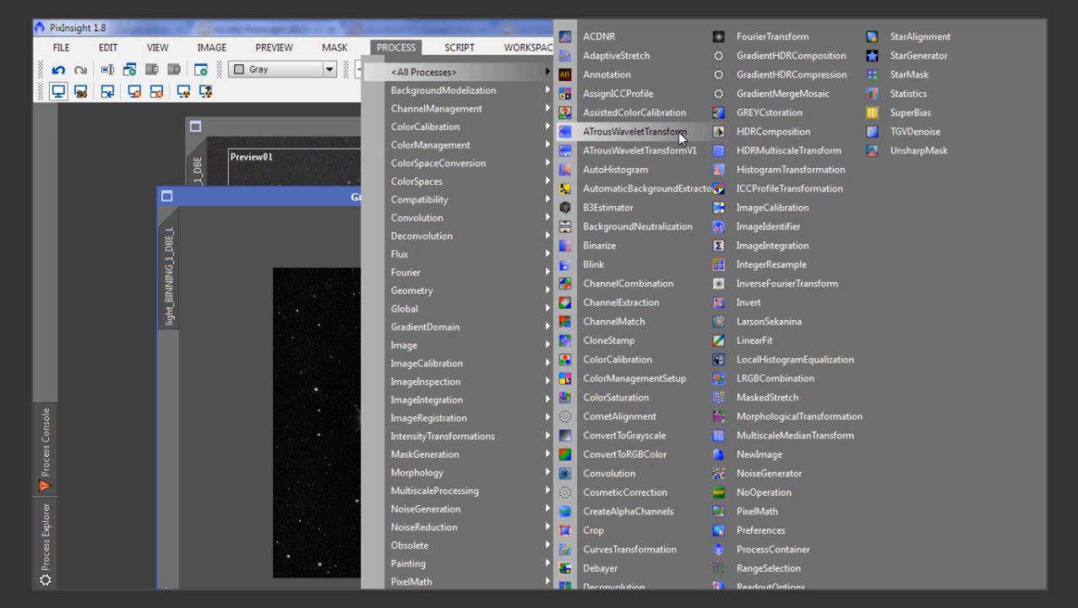
left_click(676, 132)
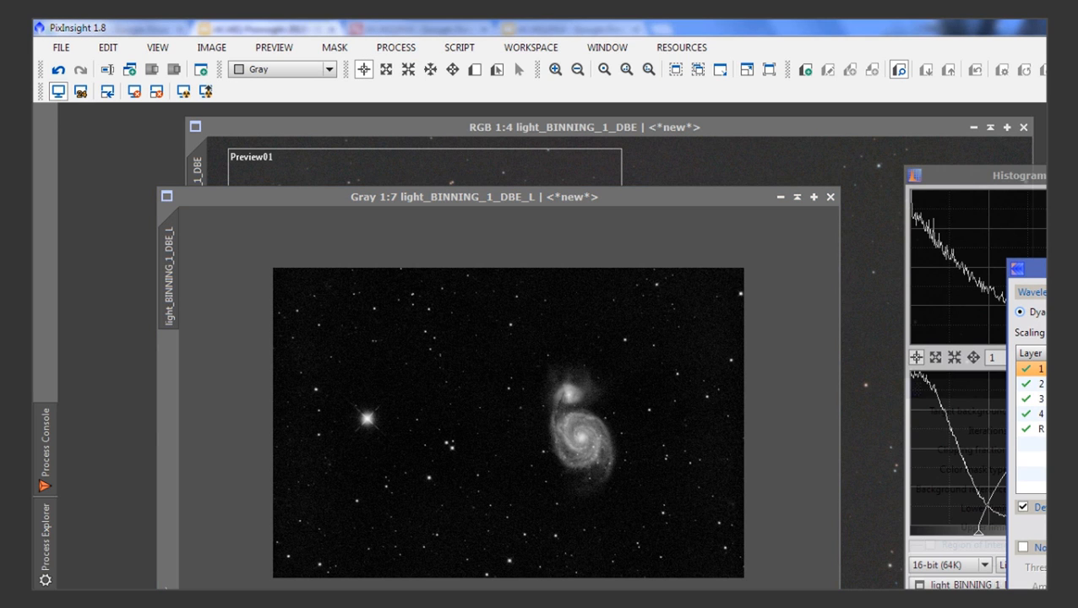
left_click_drag(1018, 269, 920, 171)
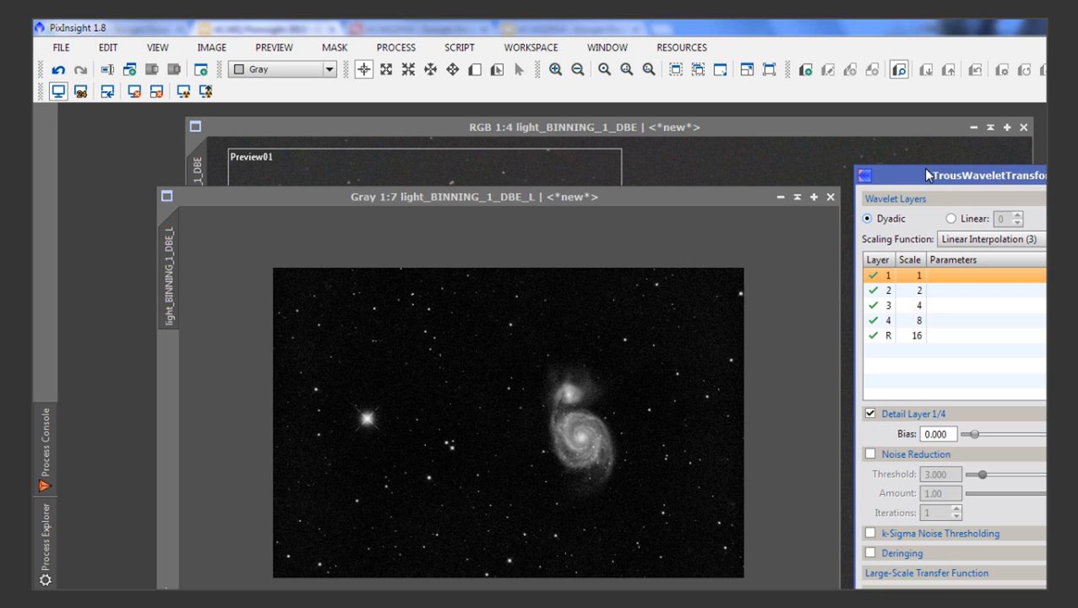
left_click(874, 276)
left_click(874, 291)
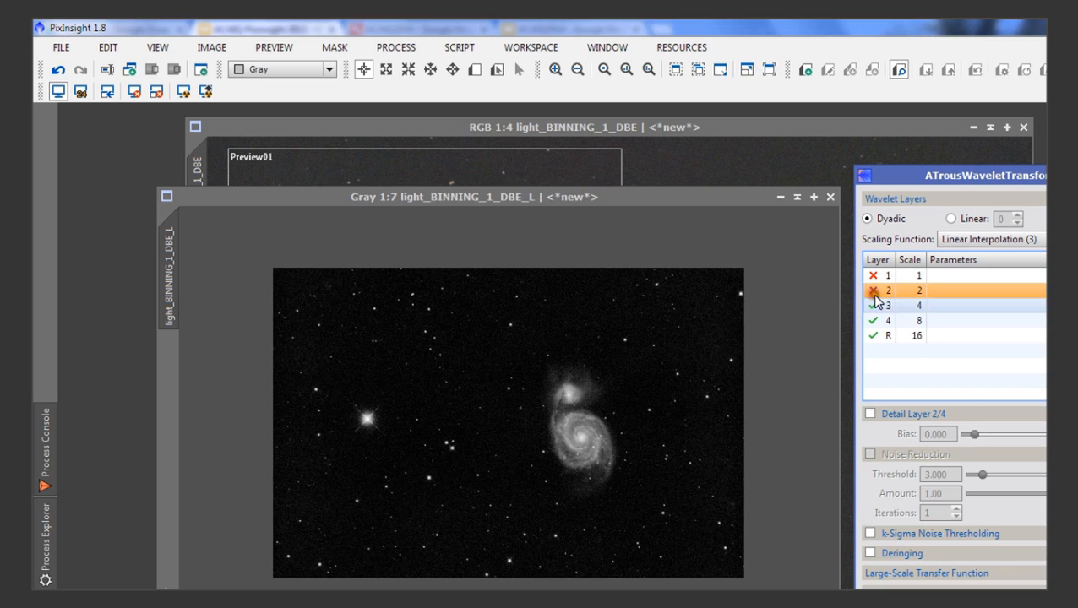
- Apply the ATrousWaveletTransform to light_BINNING_1_DBE_L to smooth its fine-scale noise, viewing the galaxy's edge at 1:1
left_click(703, 255)
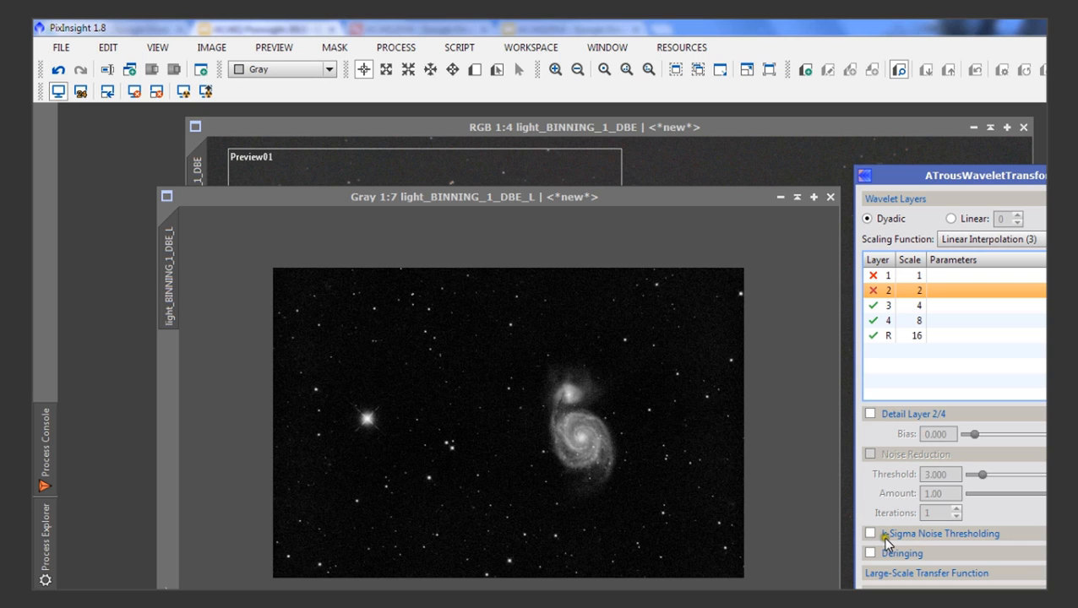
left_click(712, 493)
scroll(712, 493, "up", 2)
left_click_drag(865, 589, 562, 459)
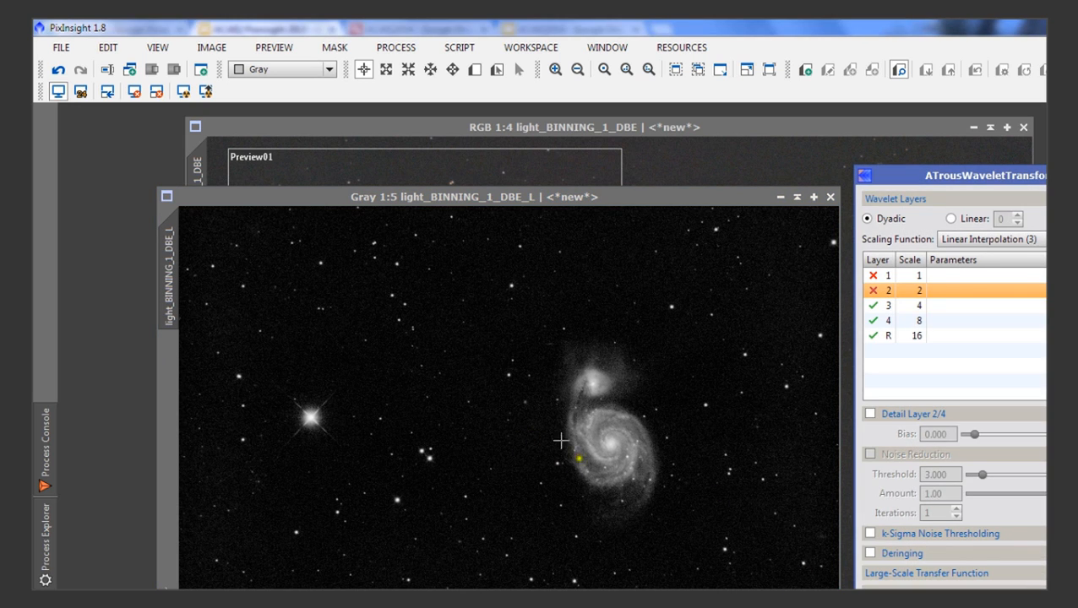
left_click(561, 440)
scroll(560, 440, "up", 4)
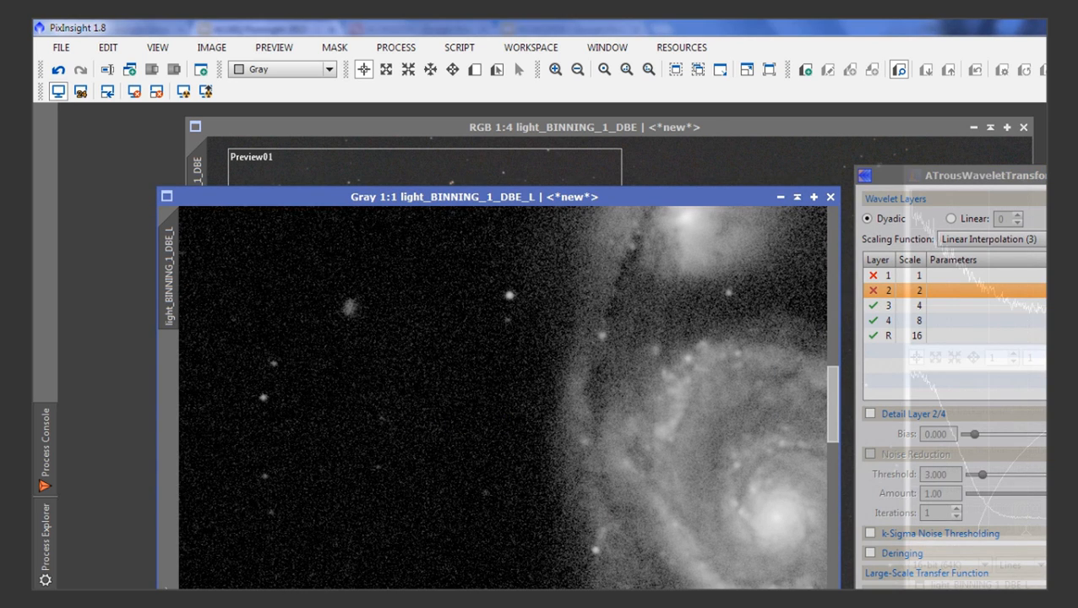
left_click_drag(865, 589, 590, 508)
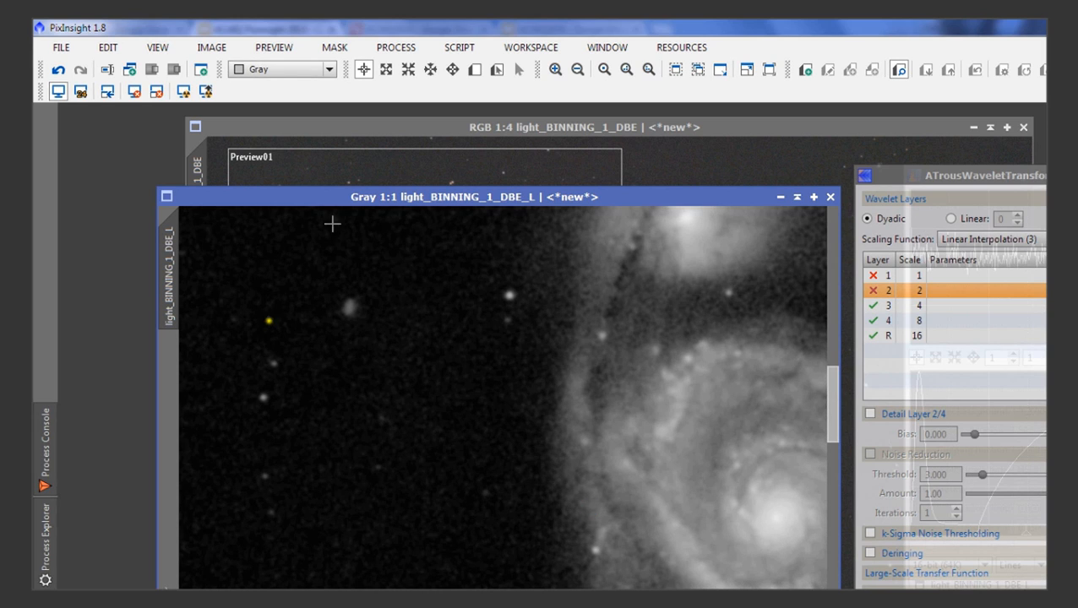
- Inspect the smoothing of light_BINNING_1_DBE_L close up and as a whole, and move its window aside to expose the RGB image's view tabs
left_click(59, 72)
scroll(377, 346, "up", 1)
scroll(378, 346, "down", 5)
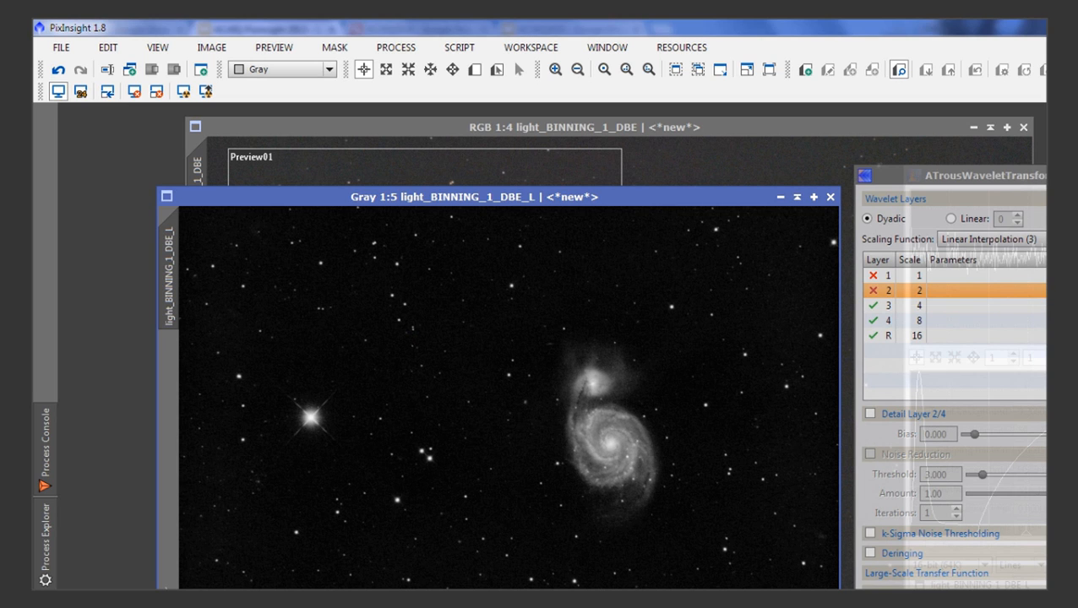
scroll(579, 325, "up", 6)
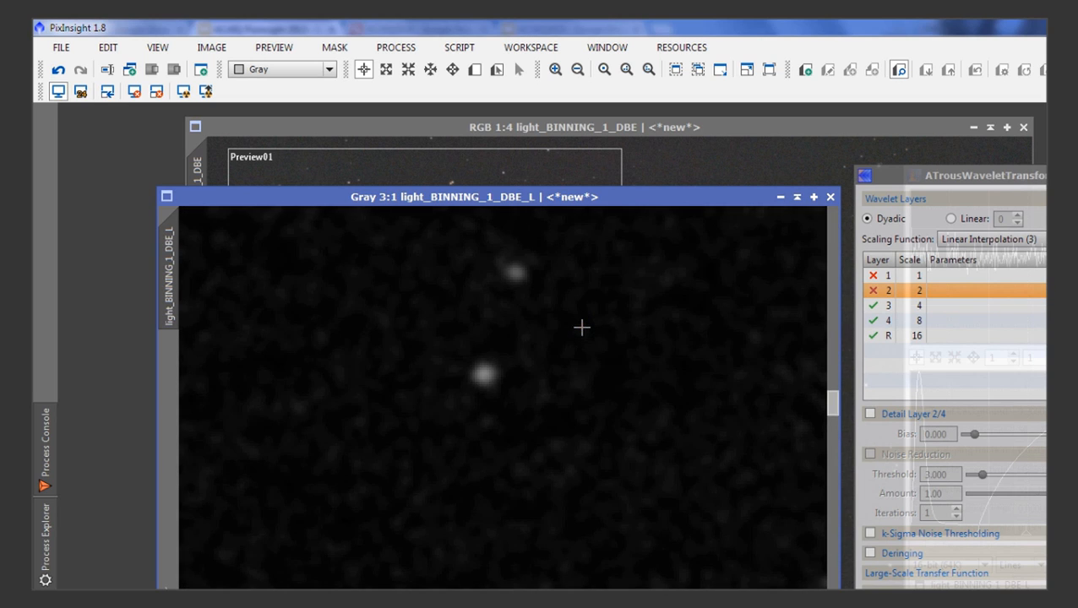
scroll(581, 328, "down", 7)
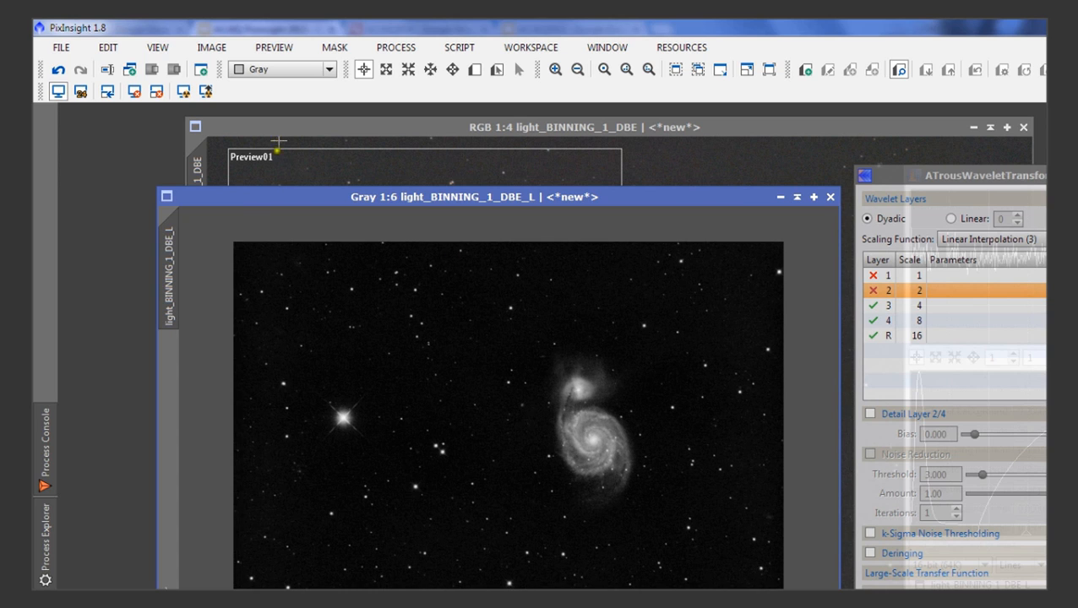
left_click_drag(238, 199, 432, 184)
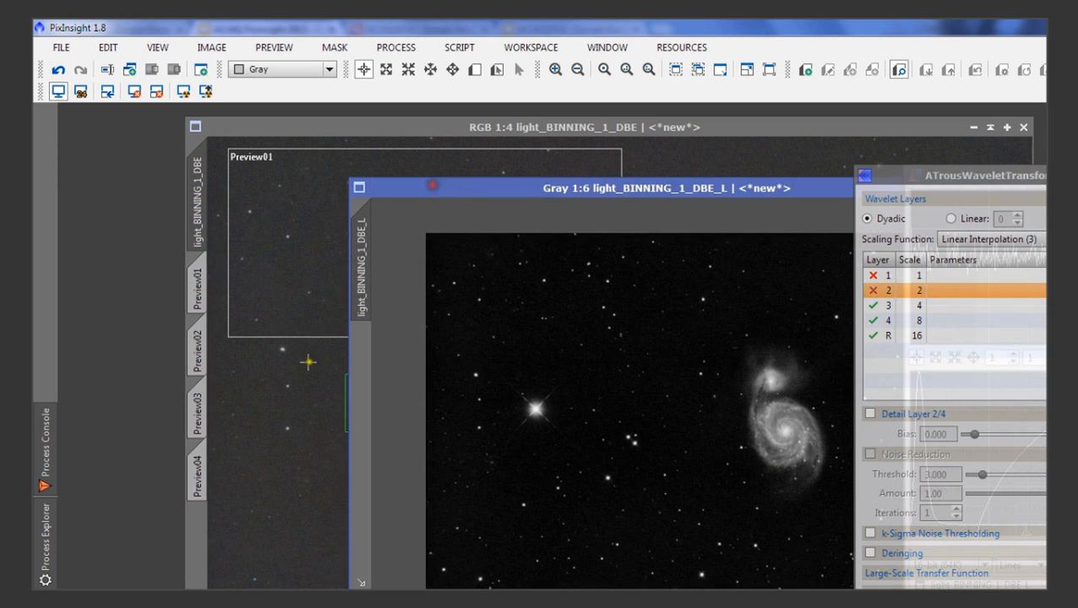
- Apply light_BINNING_1_DBE_L as a mask to the RGB image light_BINNING_1_DBE and examine its coverage over stars and galaxy
left_click(360, 266)
left_click_drag(363, 267, 194, 571)
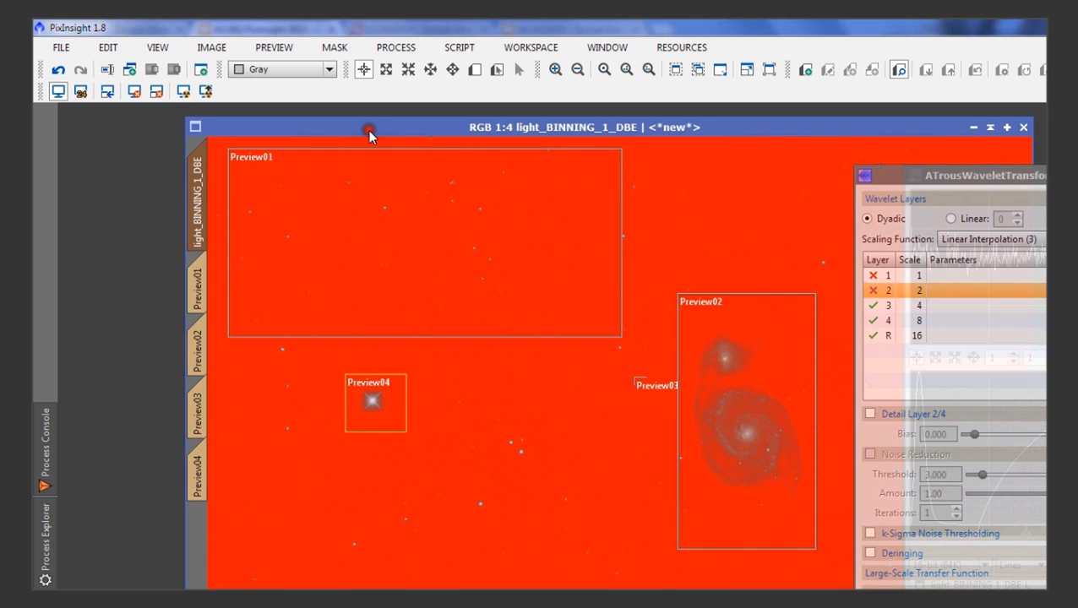
left_click(363, 129)
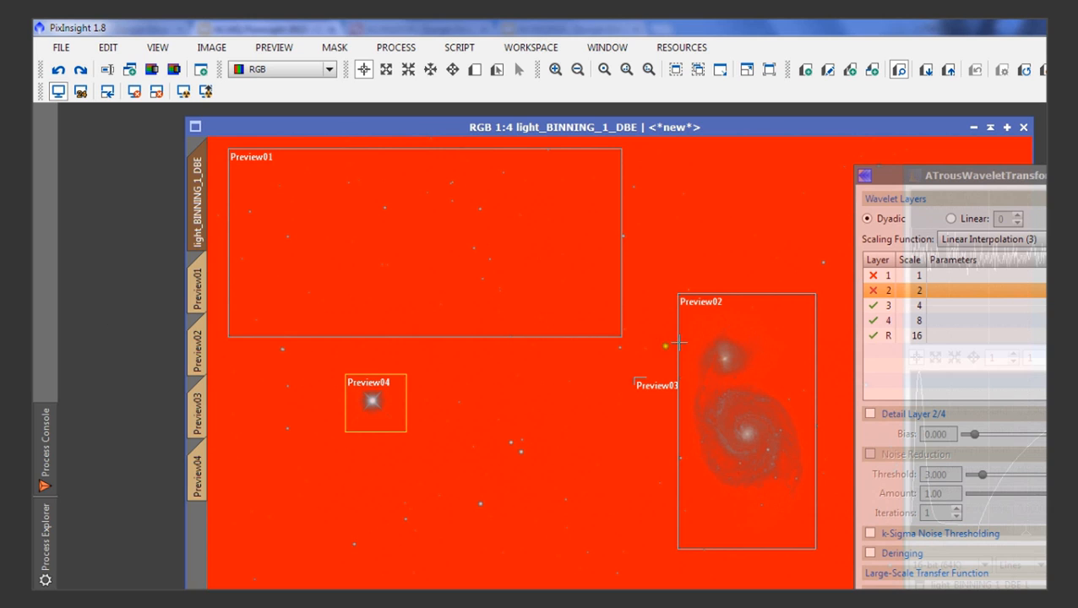
scroll(570, 414, "up", 2)
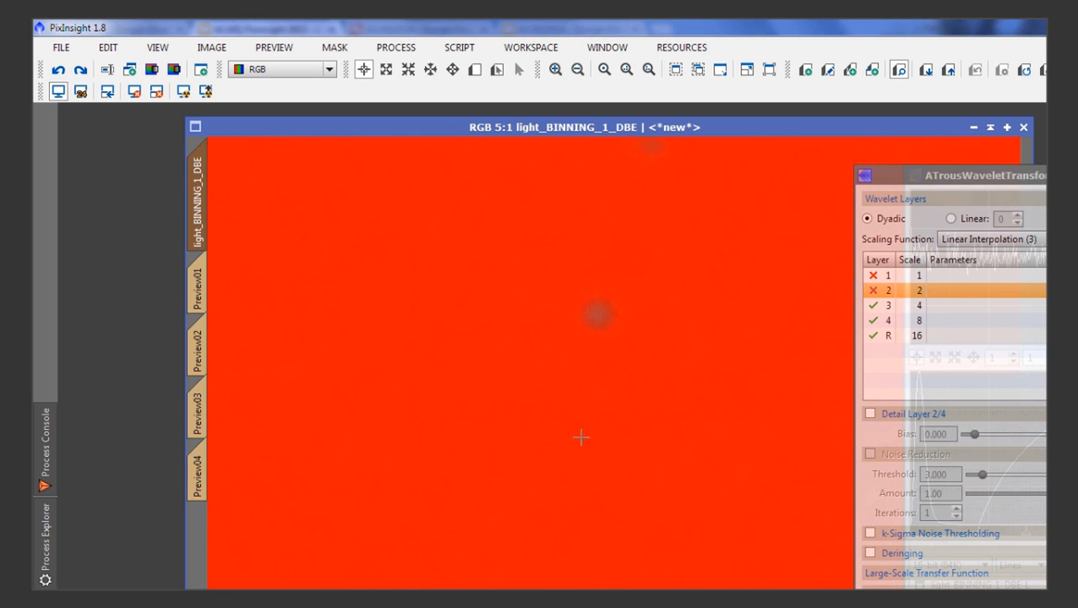
scroll(559, 425, "down", 2)
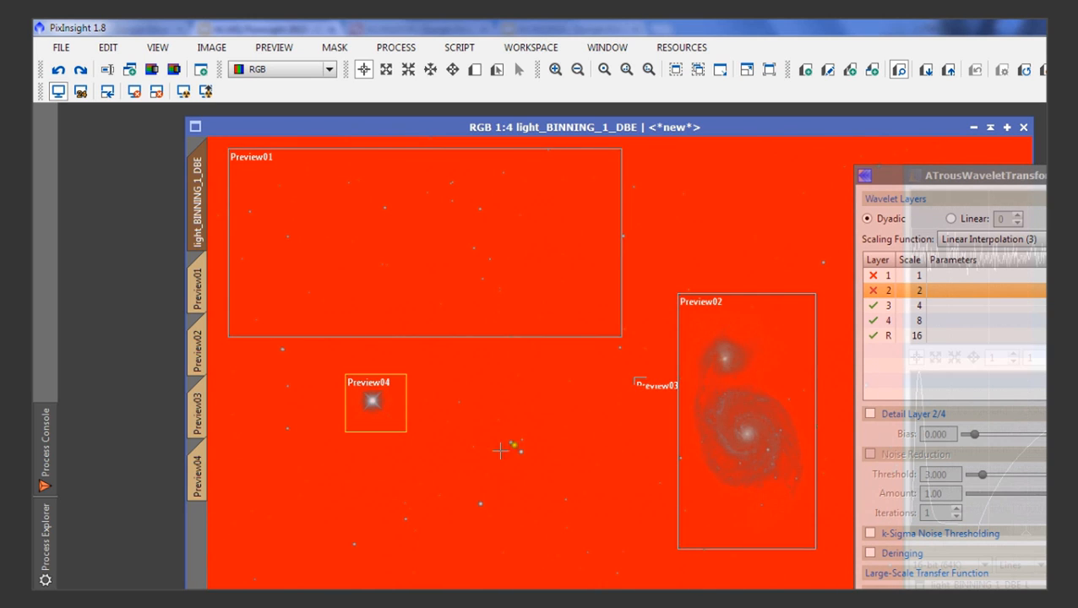
scroll(474, 440, "up", 4)
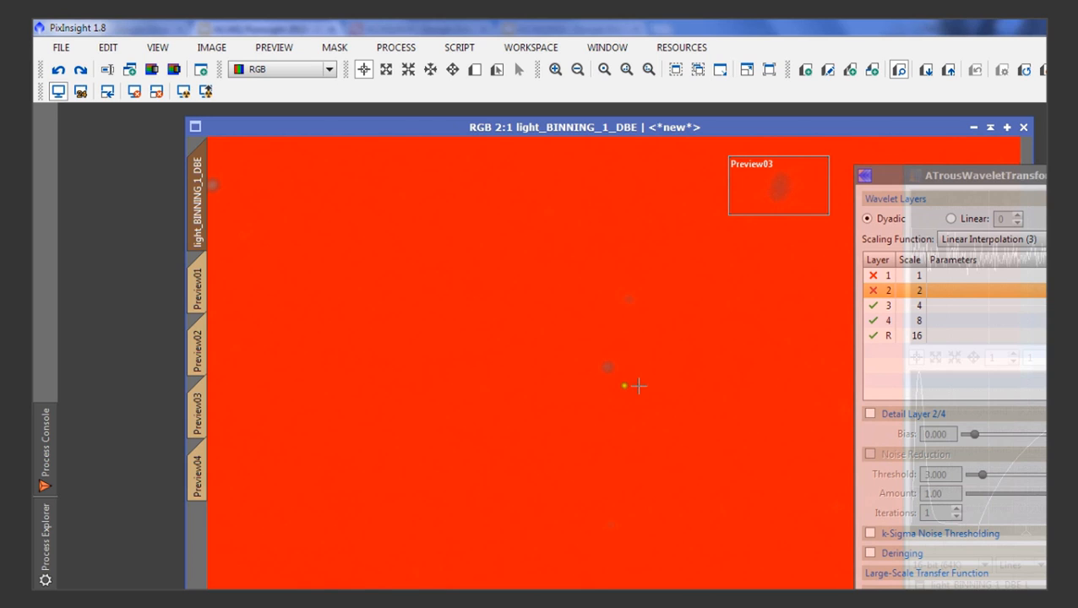
scroll(679, 408, "down", 6)
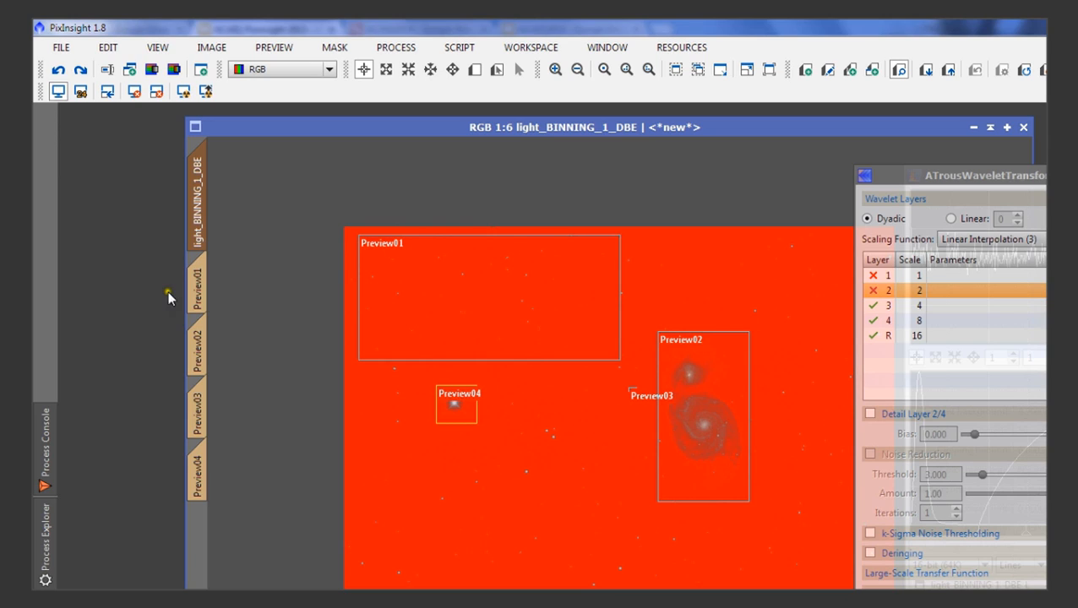
- Switch to Preview02 and invert the mask so that the galaxy is protected instead of the background
left_click(202, 347)
scroll(630, 479, "down", 2)
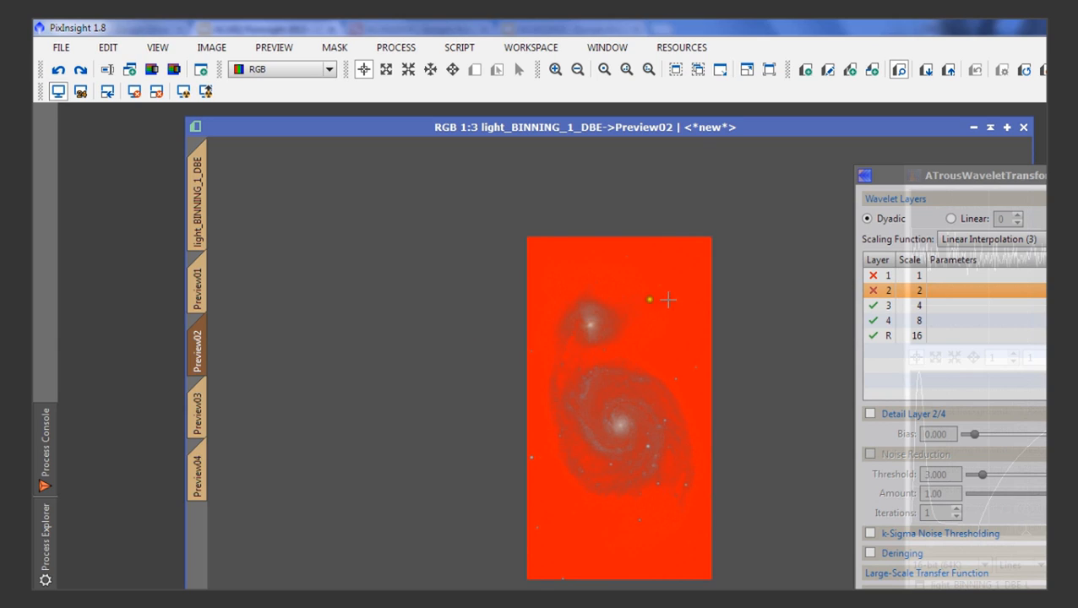
right_click(602, 262)
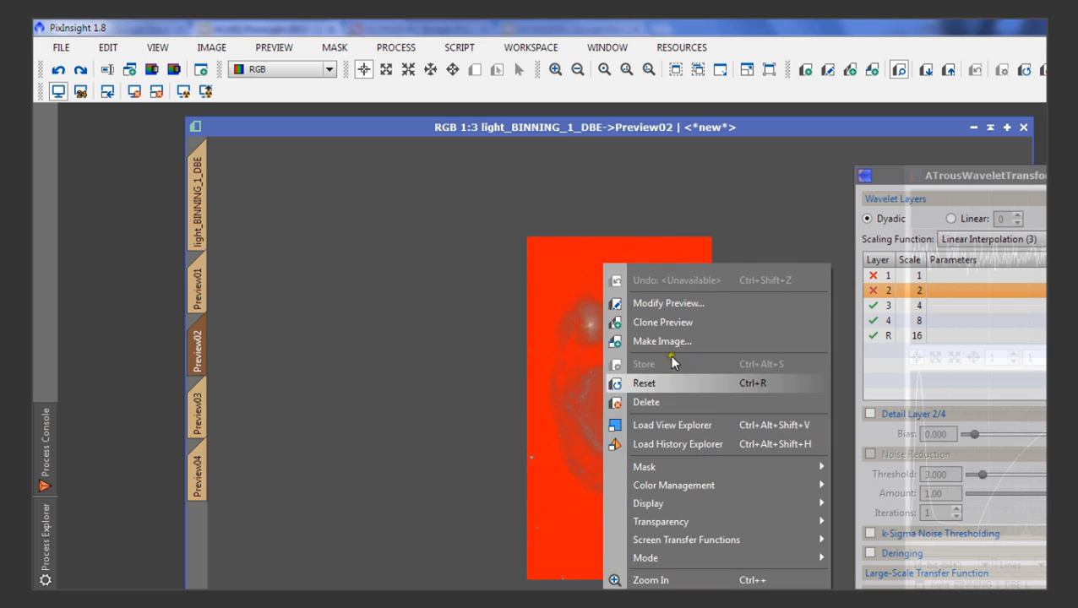
mouse_move(698, 463)
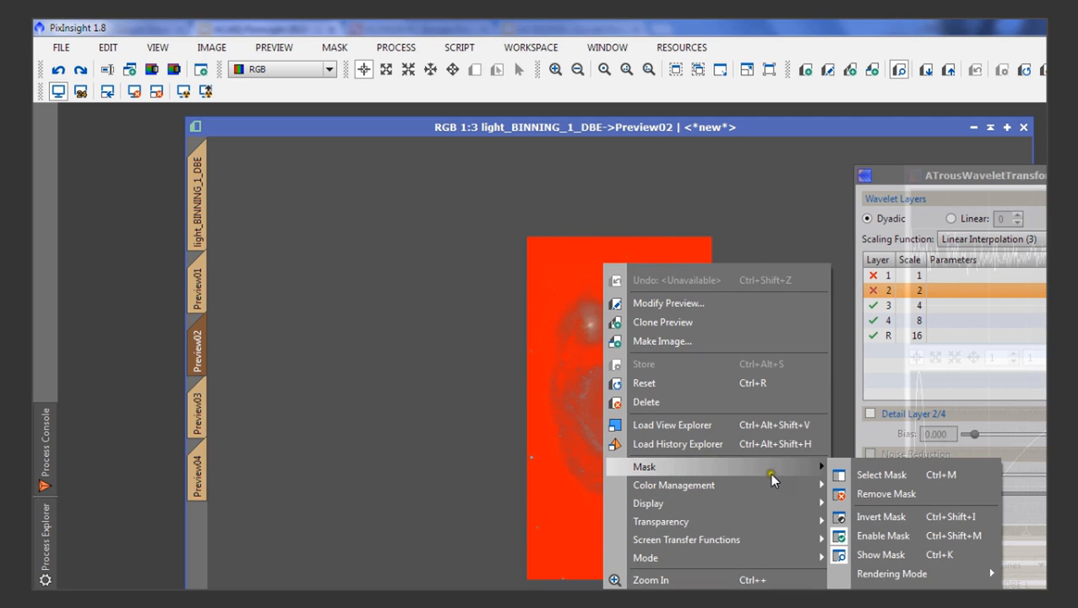
left_click(908, 517)
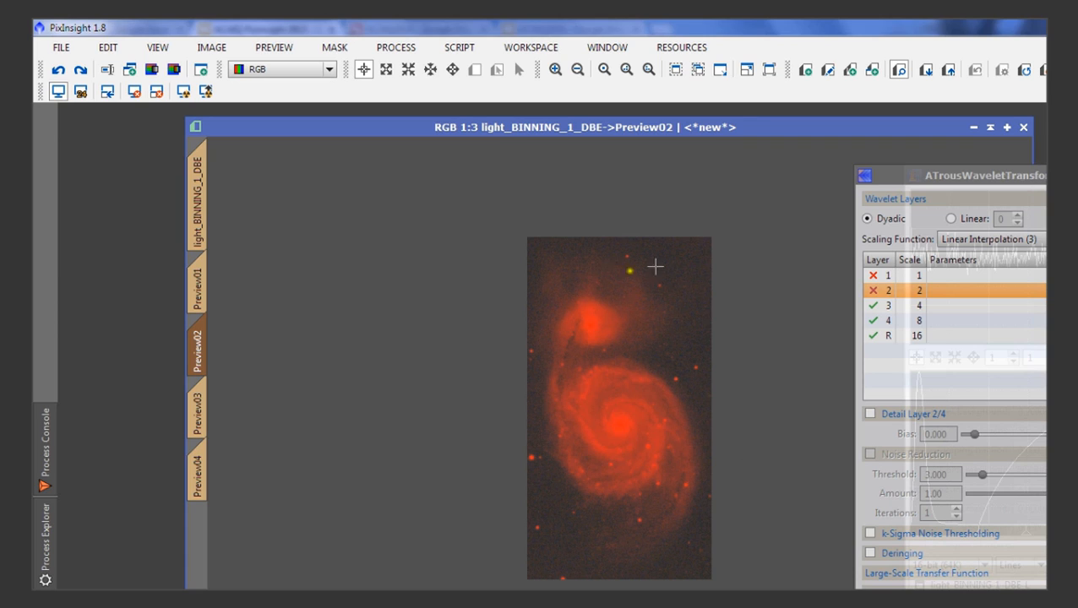
- Hide the mask overlay on Preview02 and inspect the noise around the galaxy pair up to 1:1
scroll(684, 417, "up", 1)
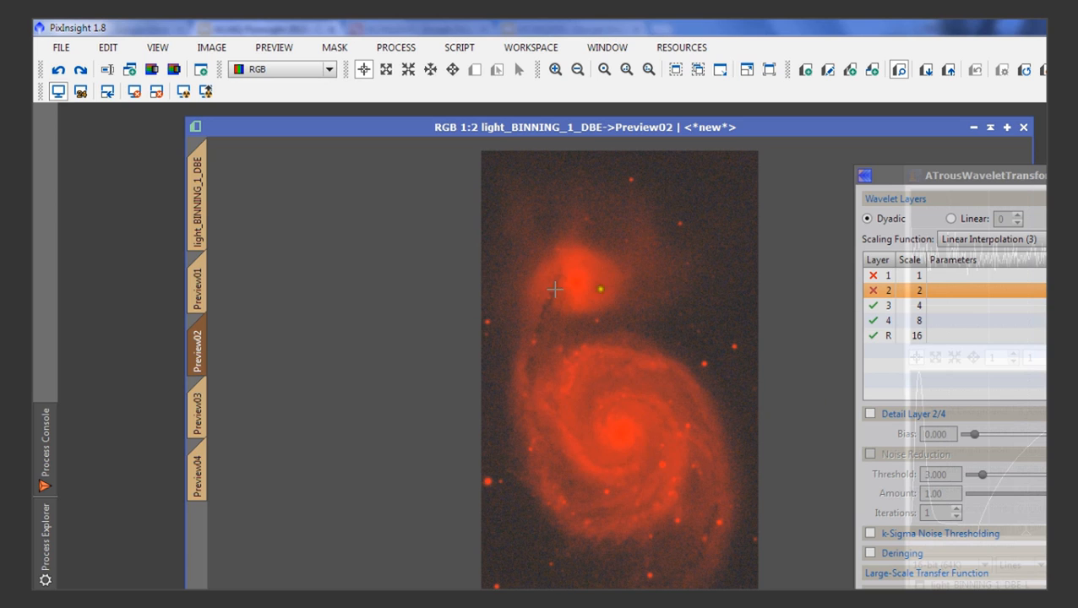
right_click(527, 309)
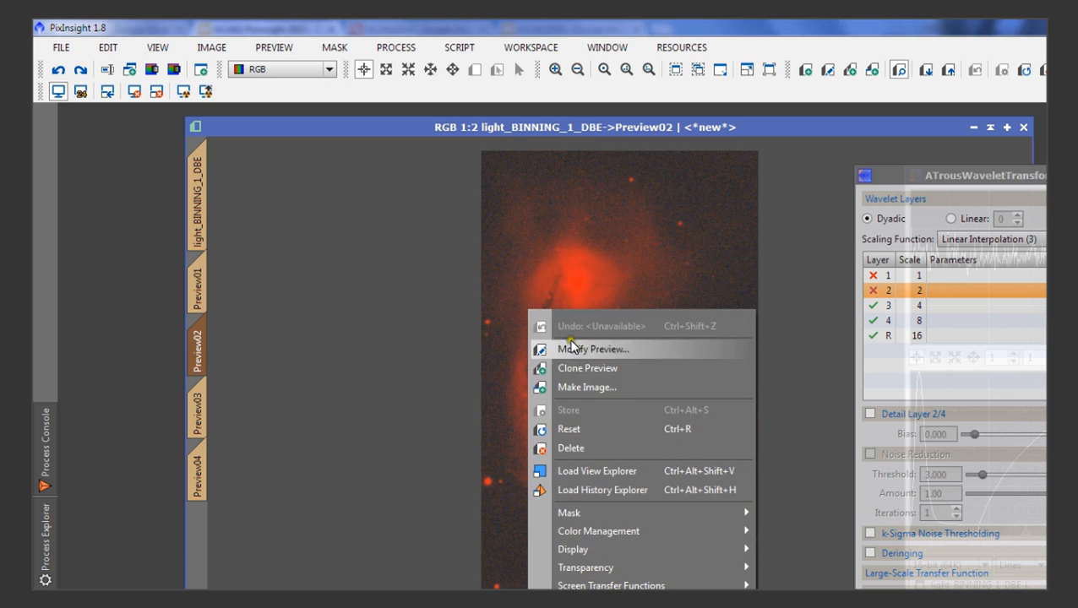
mouse_move(657, 514)
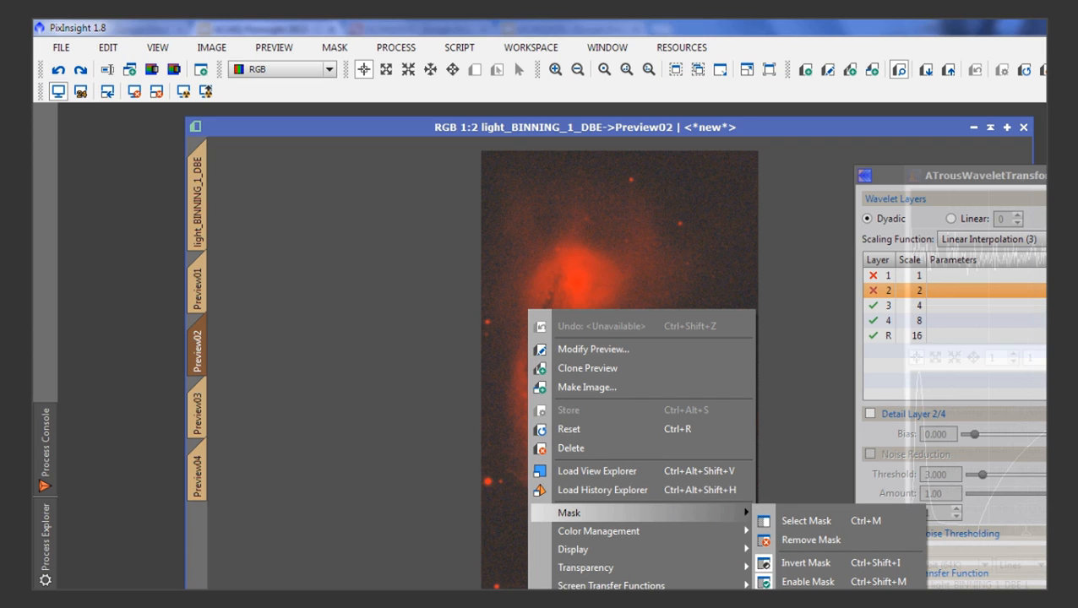
right_click(550, 273)
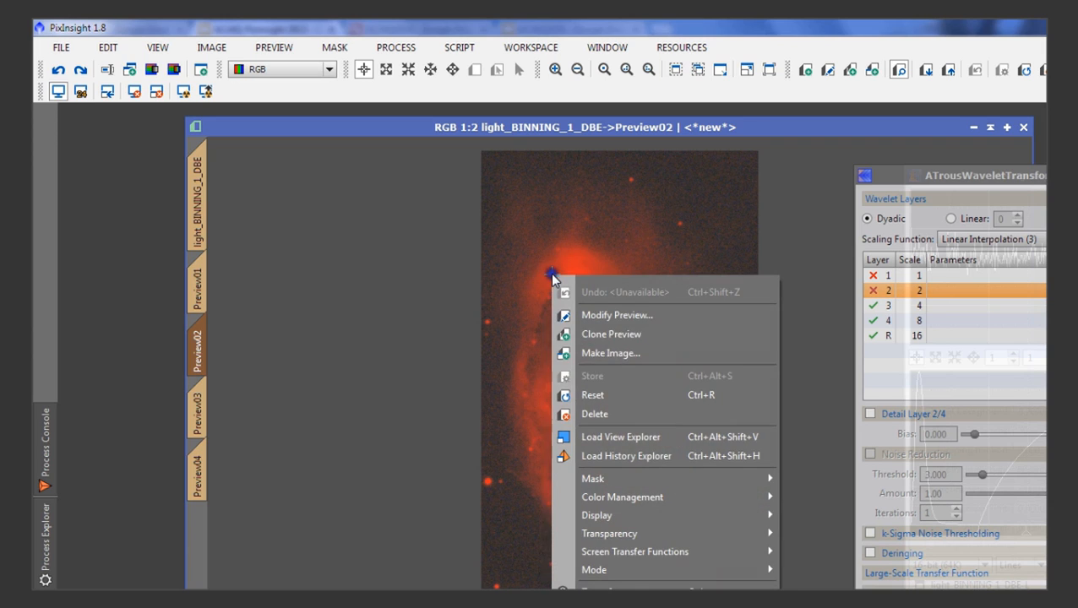
mouse_move(764, 481)
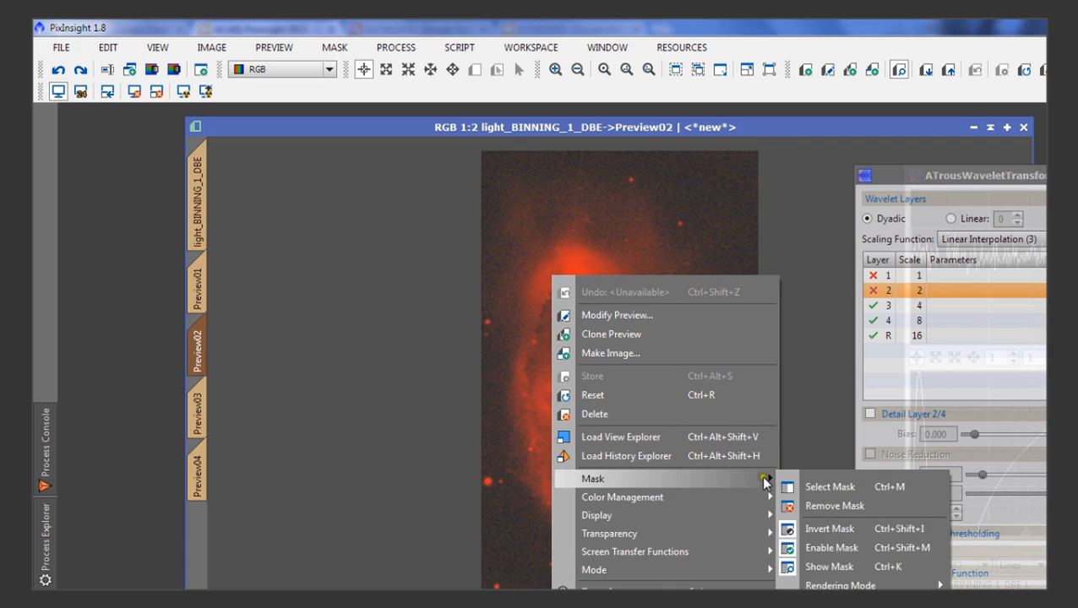
left_click(834, 568)
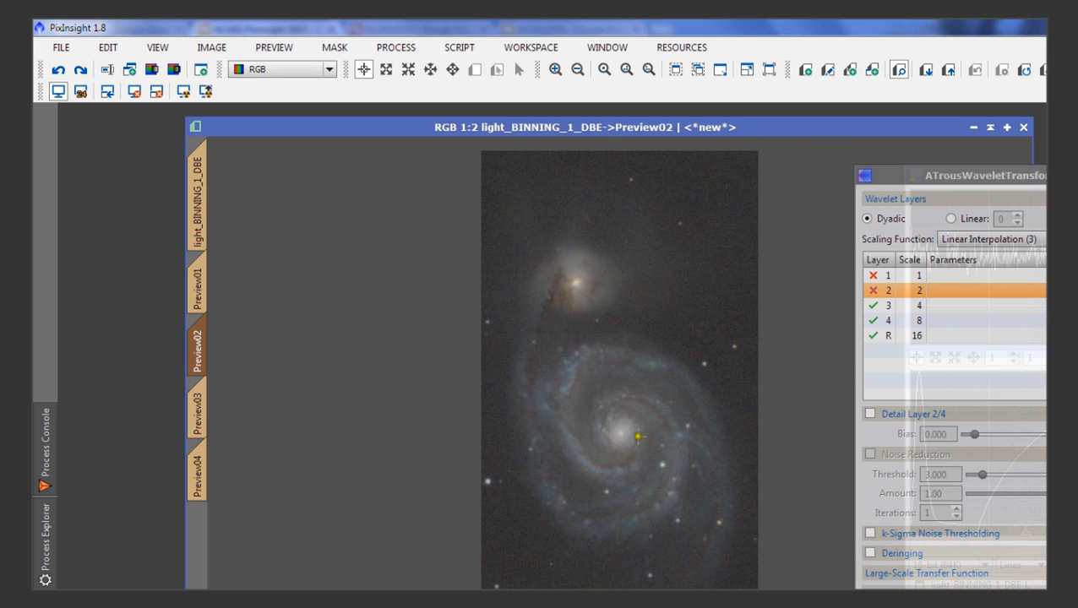
scroll(637, 436, "up", 2)
scroll(640, 436, "down", 2)
scroll(638, 436, "up", 1)
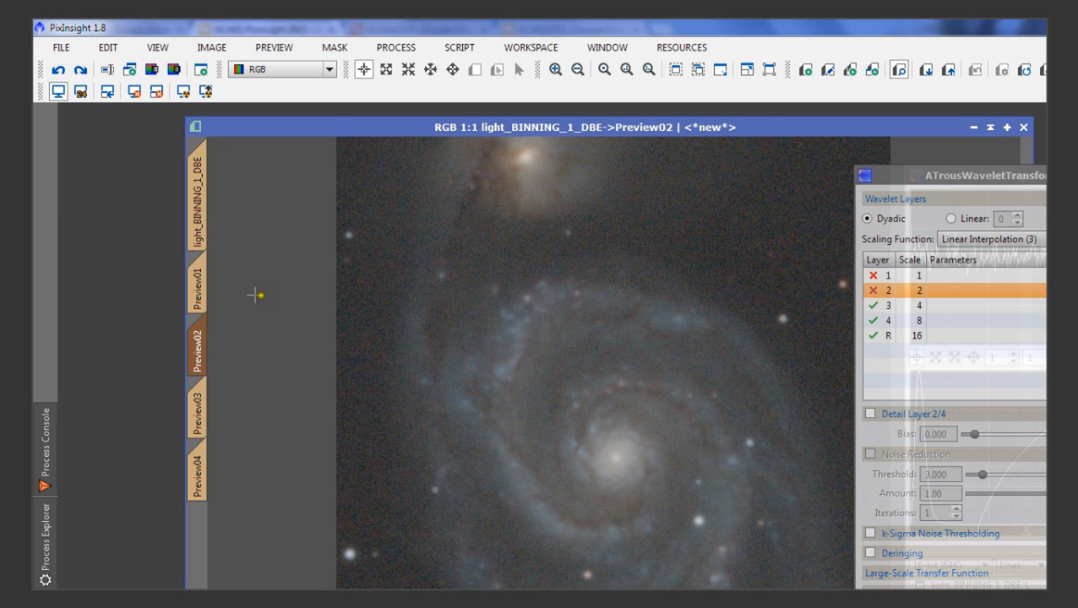
- Adjust the HistogramTransformation's shadows and midtones to brighten light_BINNING_1_DBE, checking the whole image in the real-time preview
left_click(199, 202)
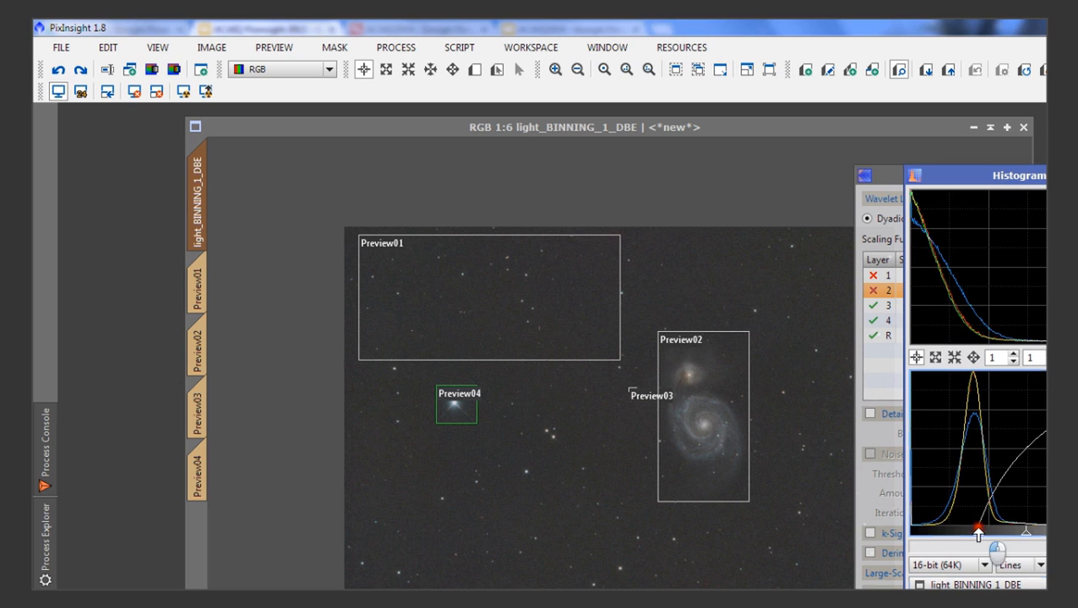
left_click_drag(978, 530, 1007, 532)
left_click(953, 604)
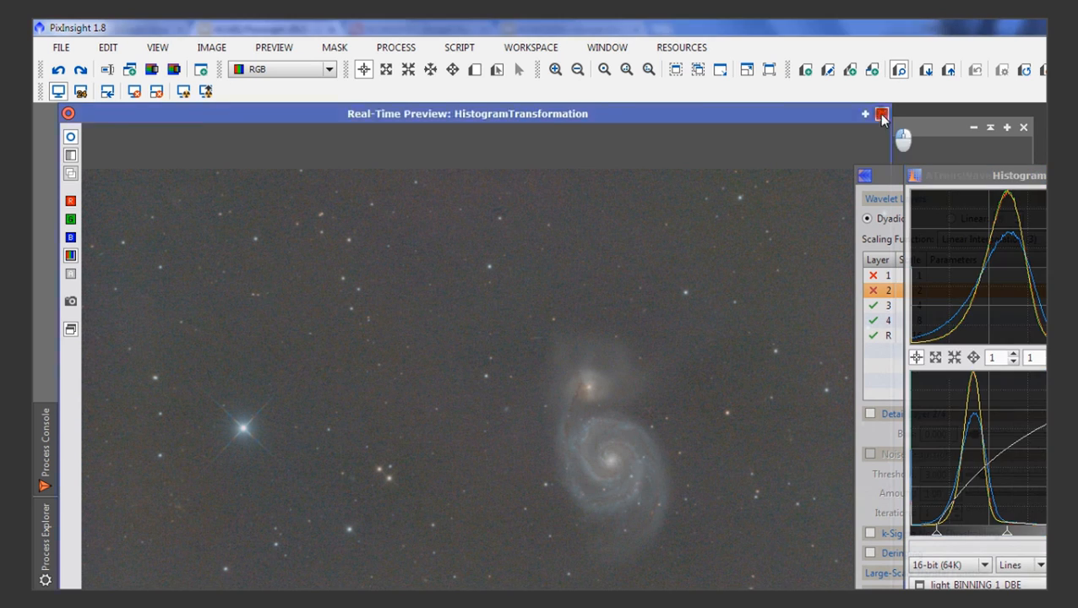
left_click(882, 114)
- Disable the mask on light_BINNING_1_DBE and apply the HistogramTransformation to the whole image
right_click(622, 318)
mouse_move(746, 488)
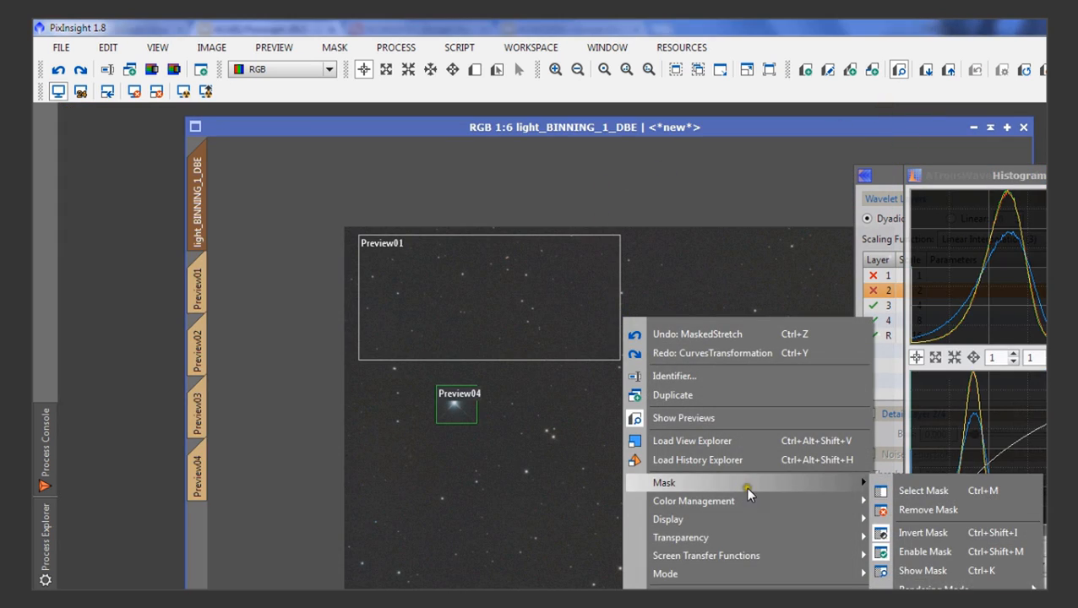
left_click(936, 550)
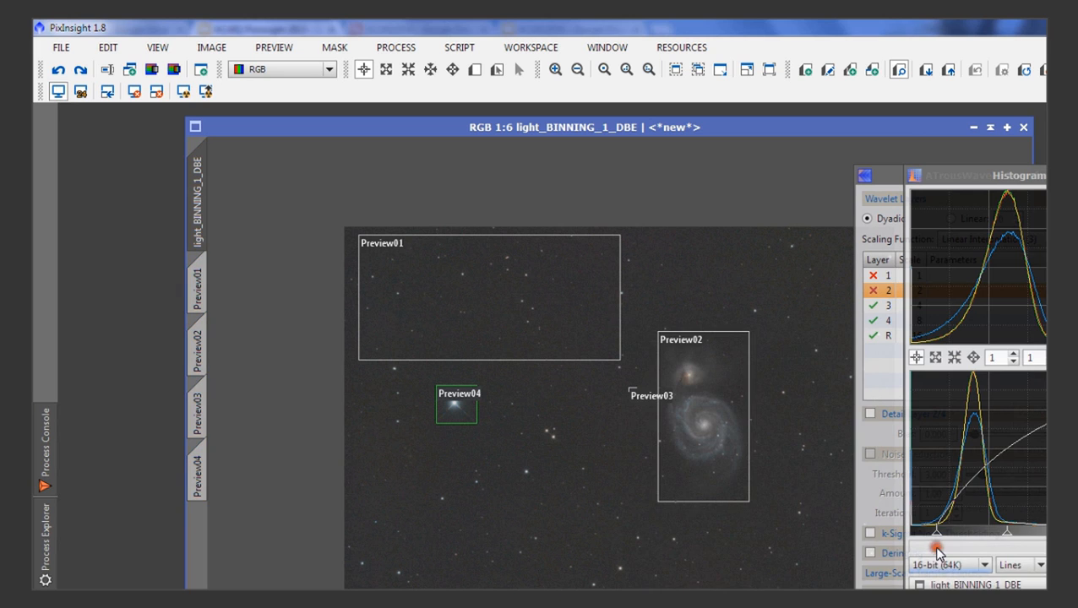
left_click_drag(917, 604, 636, 504)
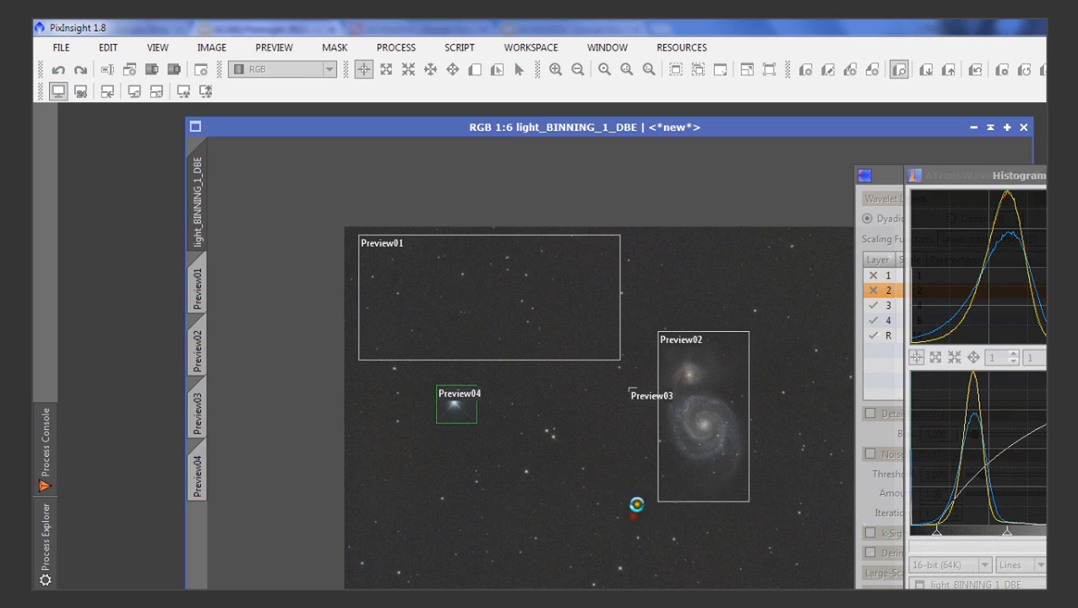
scroll(749, 410, "up", 2)
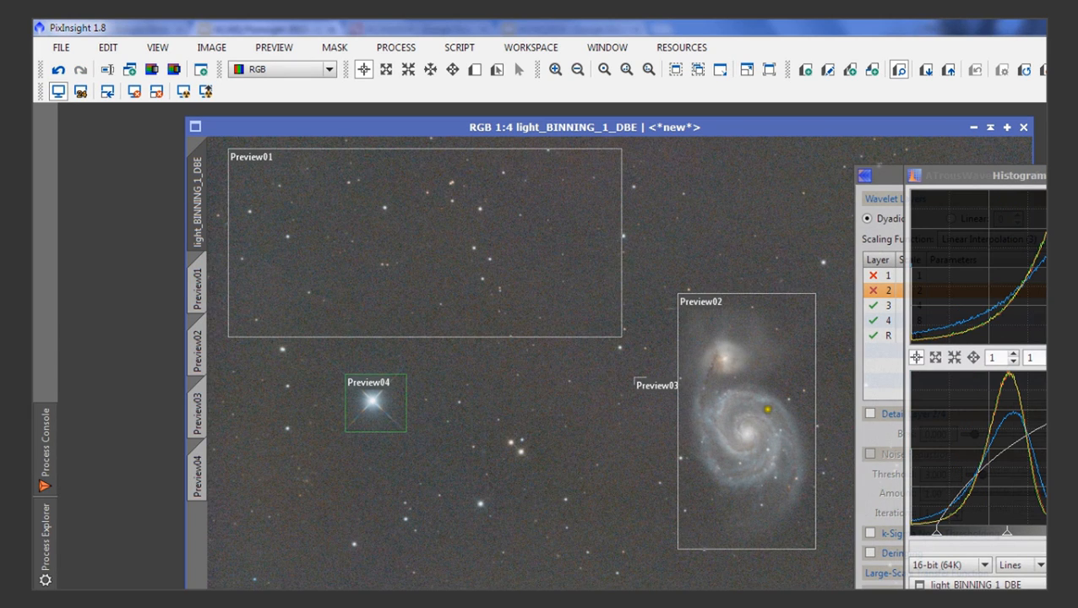
- Switch to Preview02 and re-enable the inverted mask
left_click(197, 342)
scroll(608, 363, "down", 1)
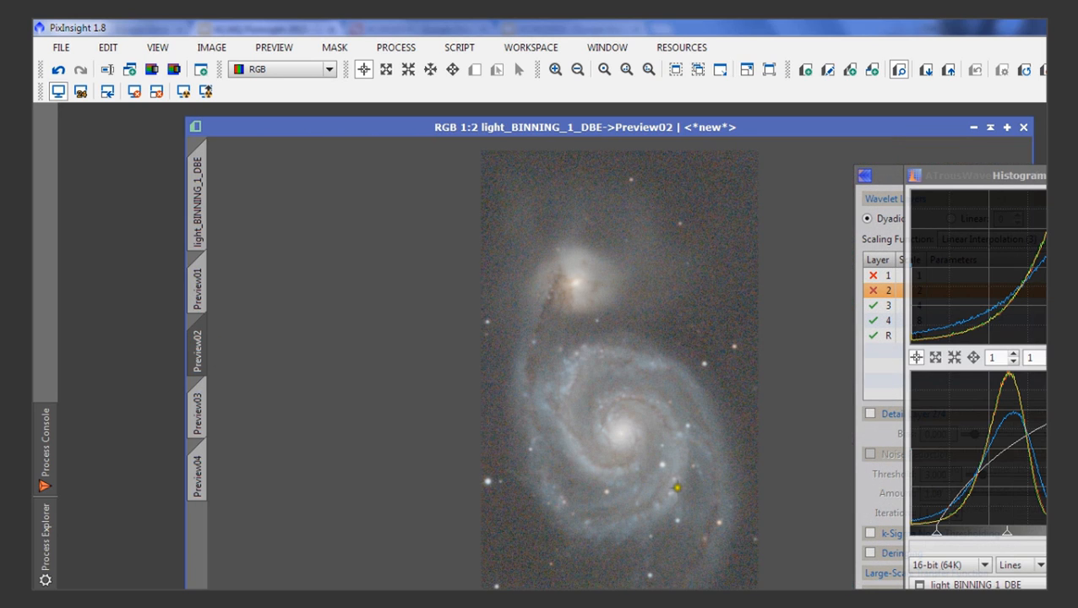
right_click(630, 233)
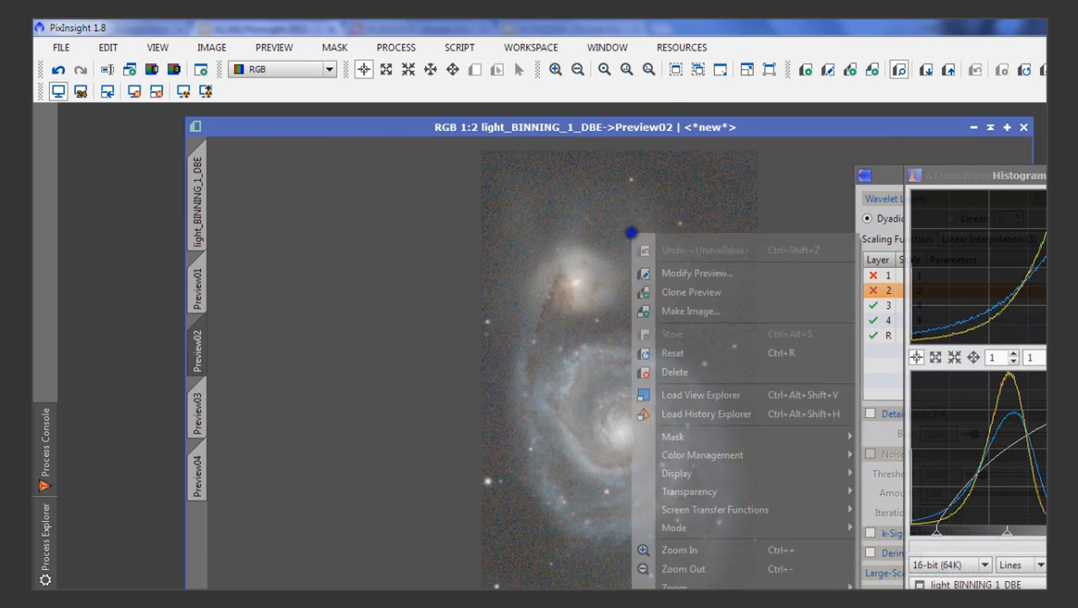
mouse_move(754, 436)
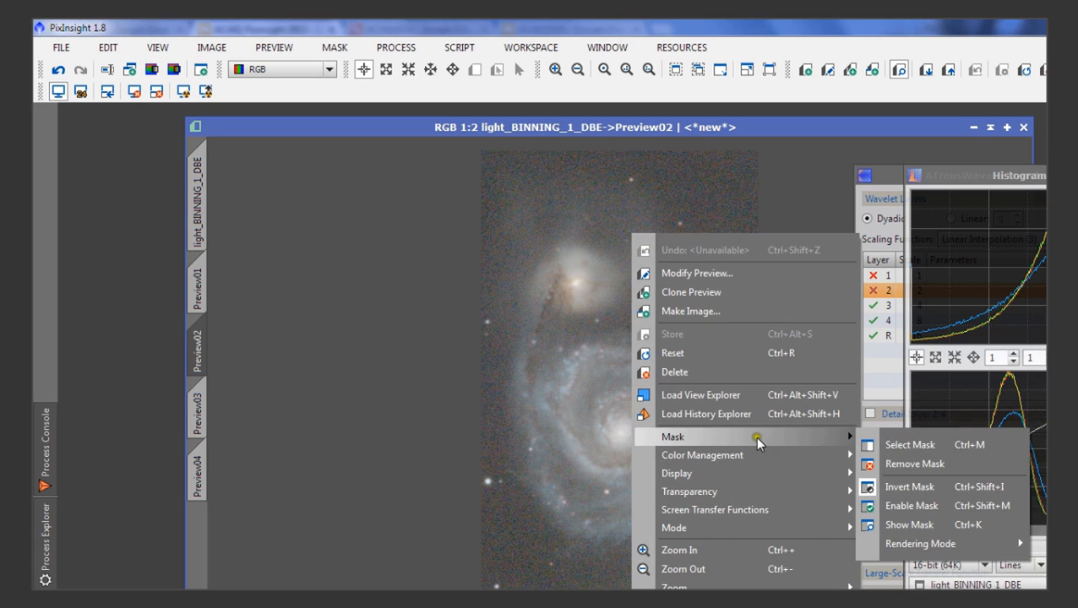
left_click(944, 505)
- Display the mask overlay on Preview02 to check which areas are protected, and hide it again
right_click(601, 314)
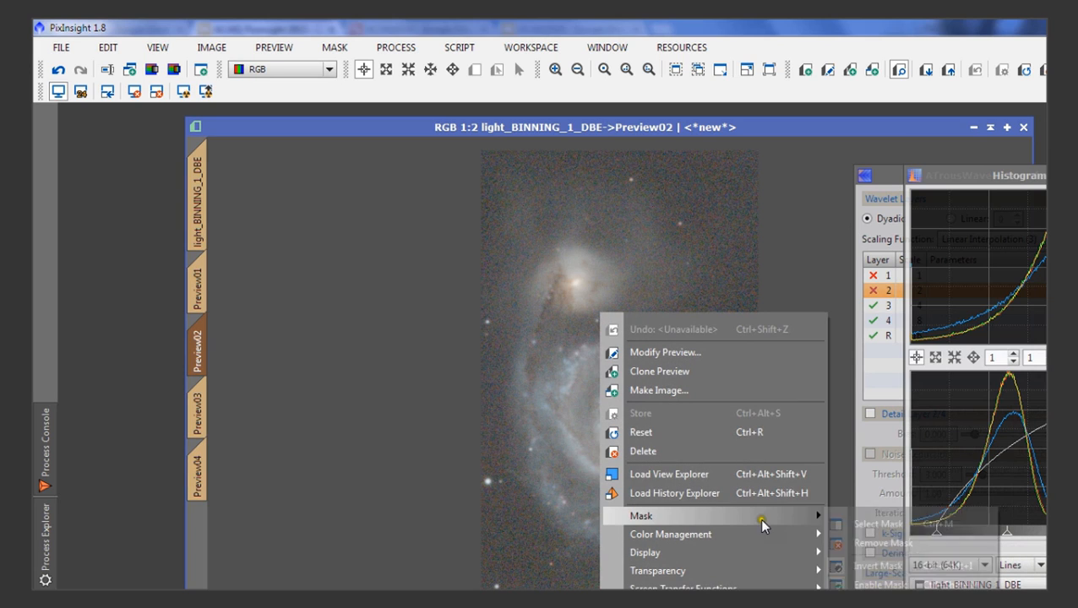
mouse_move(759, 518)
key("ctrl+k")
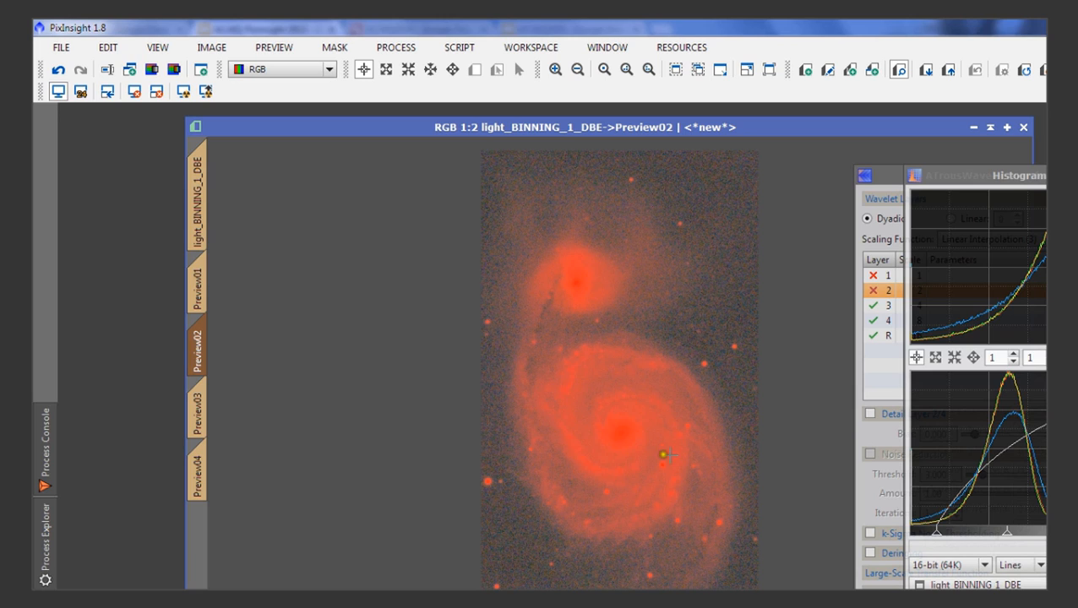
right_click(658, 256)
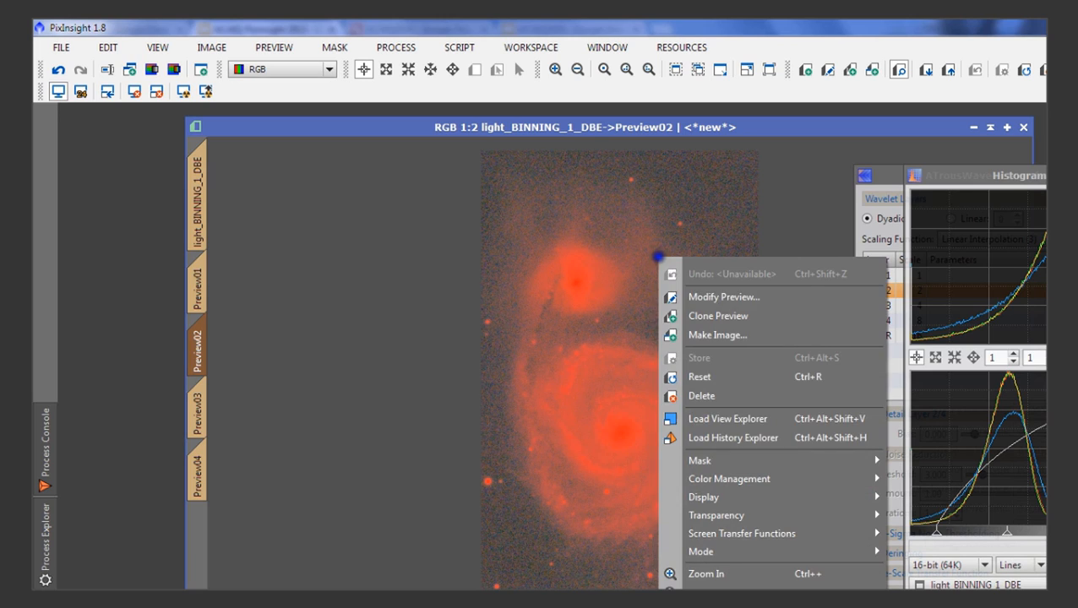
mouse_move(785, 459)
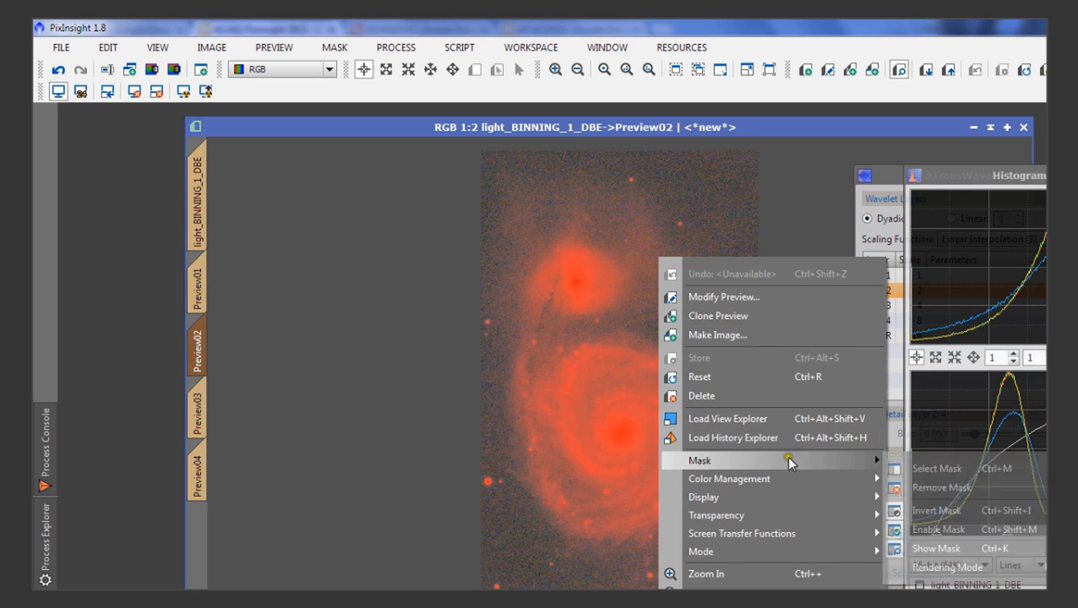
left_click(984, 551)
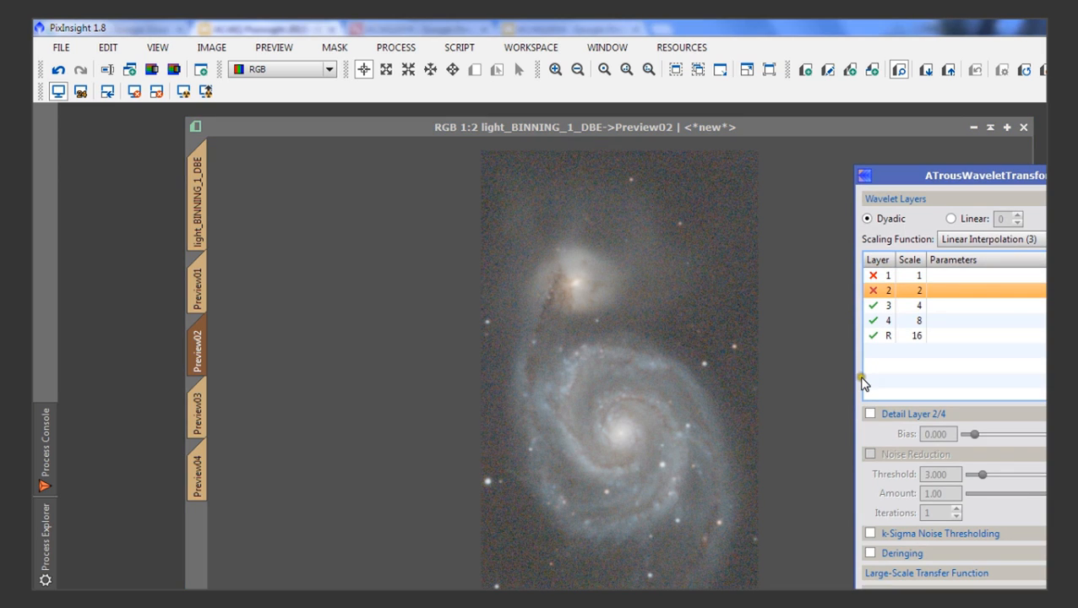
- Re-enable wavelet layers 1 and 2 in ATrousWaveletTransform and turn on noise reduction for layer 1 with threshold 3.000, amount 1.00 and 1 iteration
left_click(873, 290)
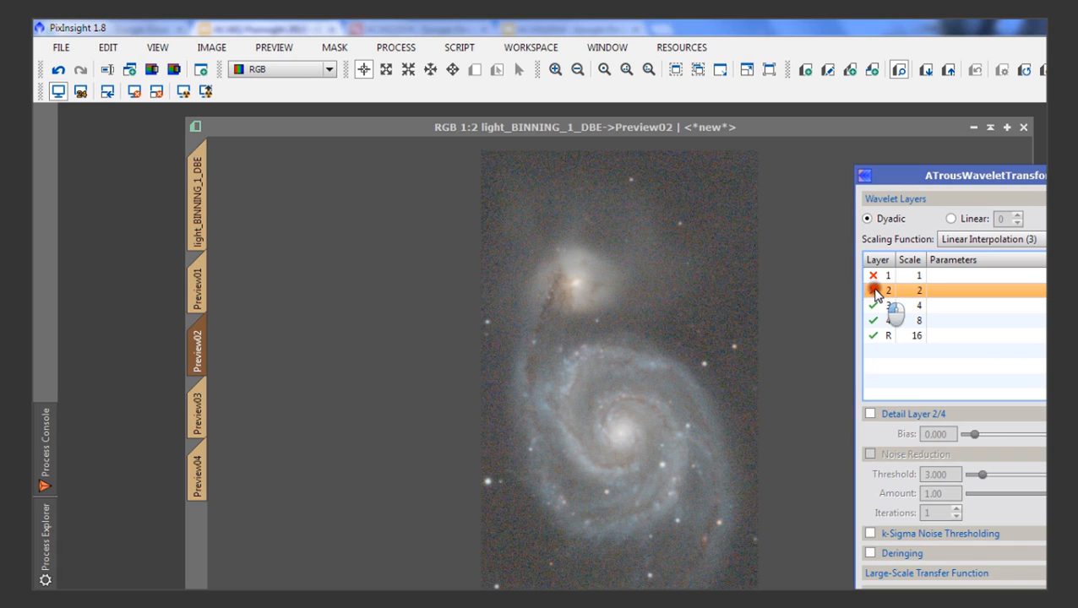
left_click(873, 276)
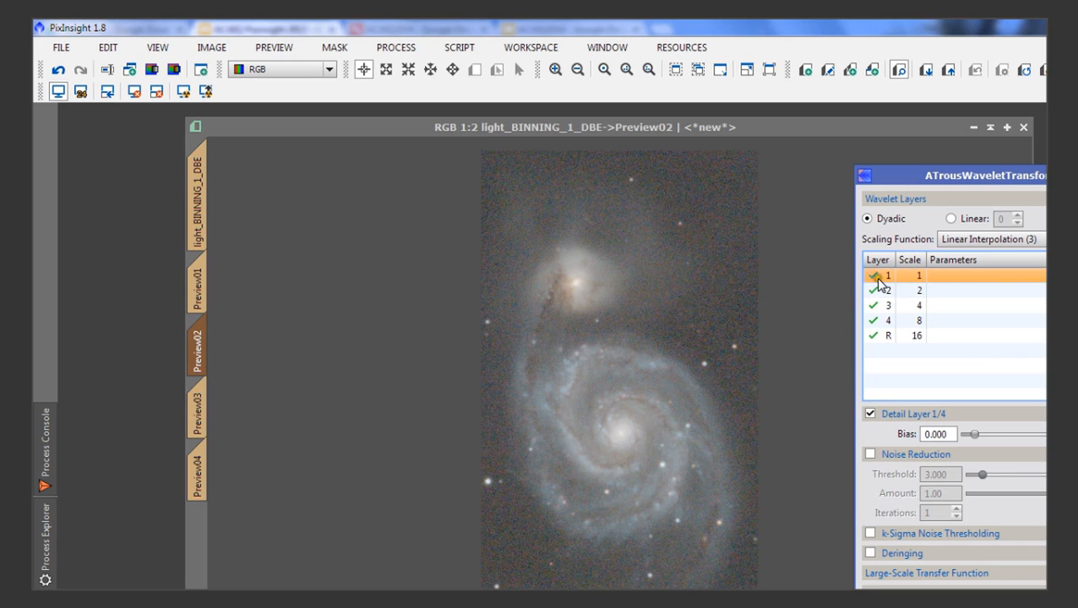
left_click(873, 454)
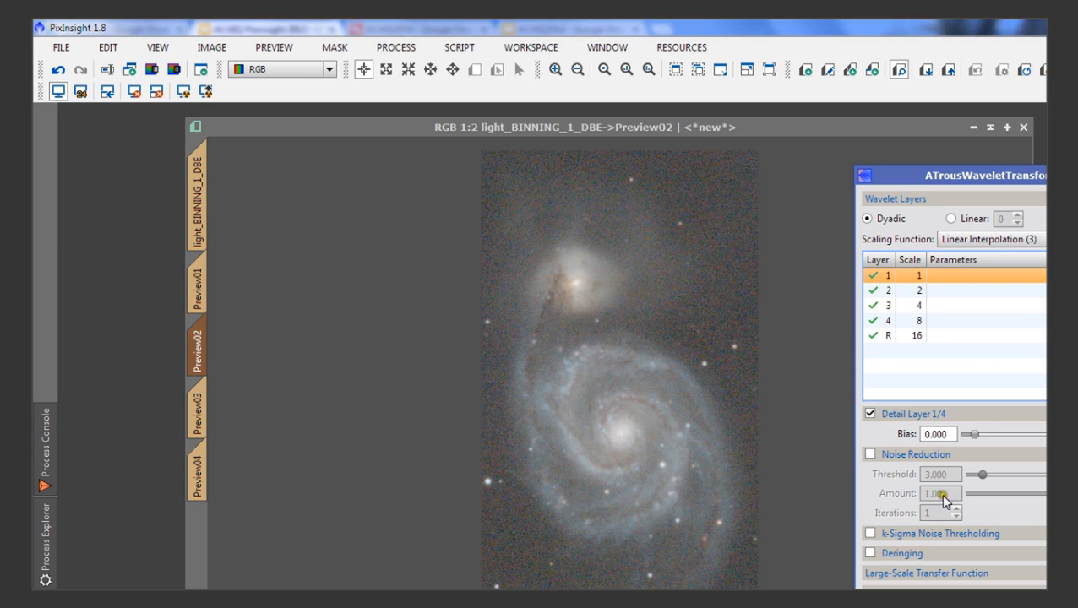
left_click(870, 454)
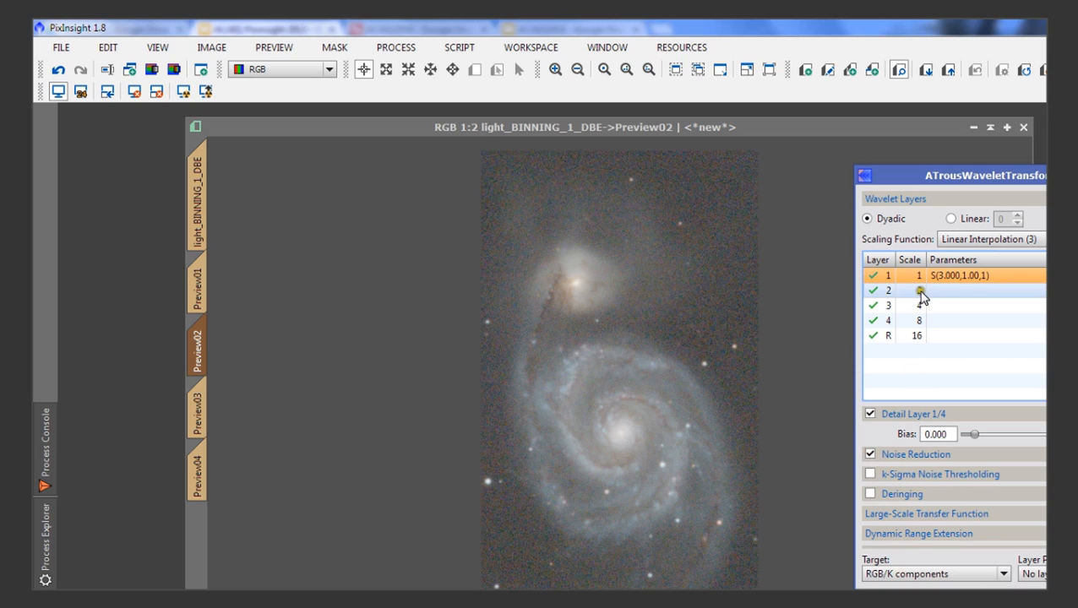
- Turn on noise reduction for wavelet layer 2 and set the thresholds to 6.500 for layer 1 and 4.500 for layer 2
left_click(920, 291)
left_click(870, 455)
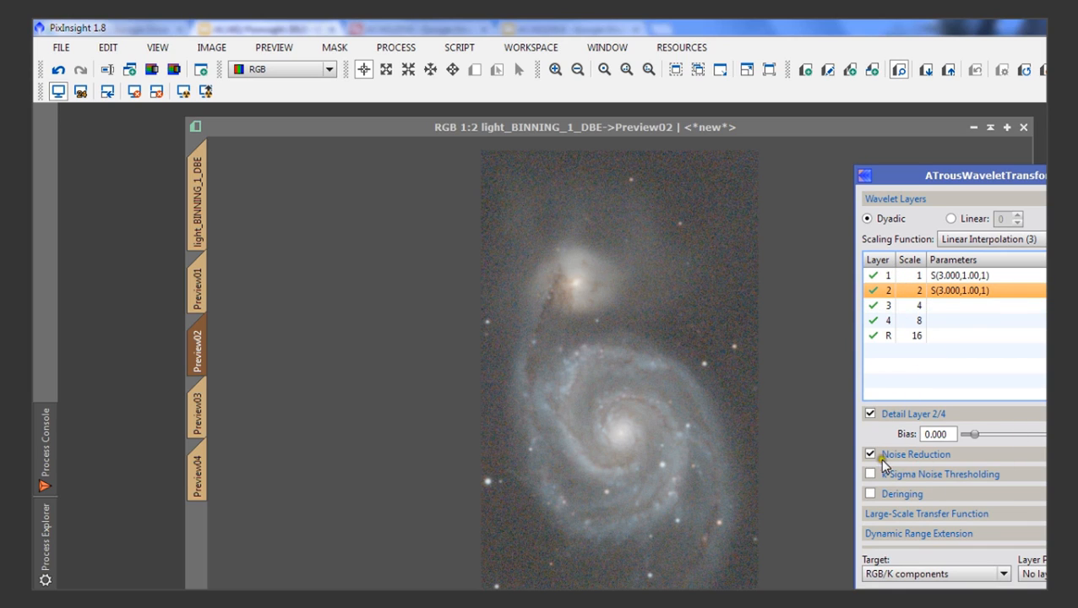
left_click(938, 454)
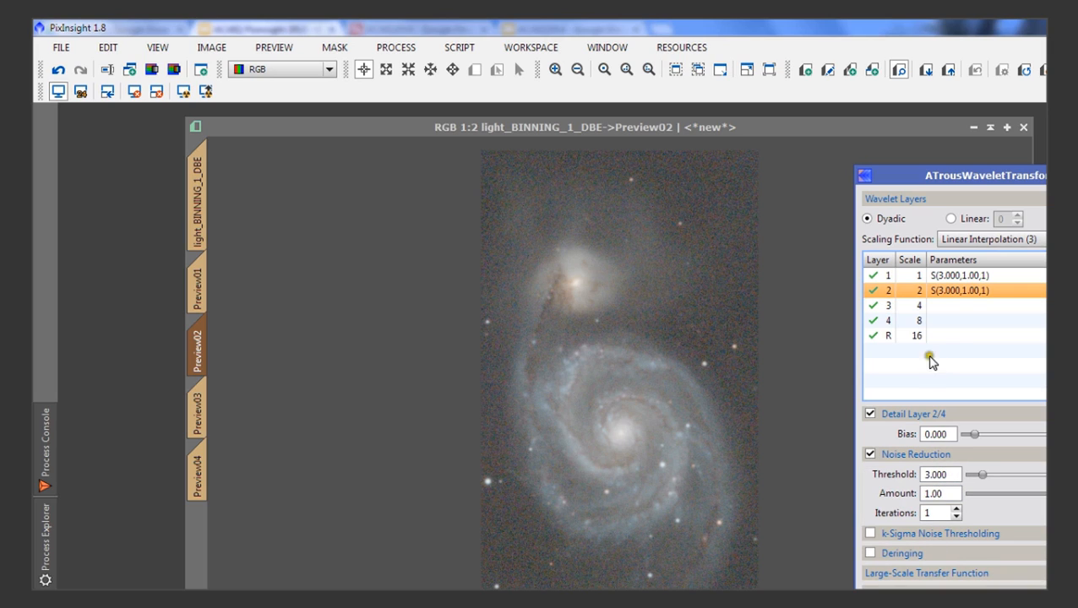
left_click(928, 277)
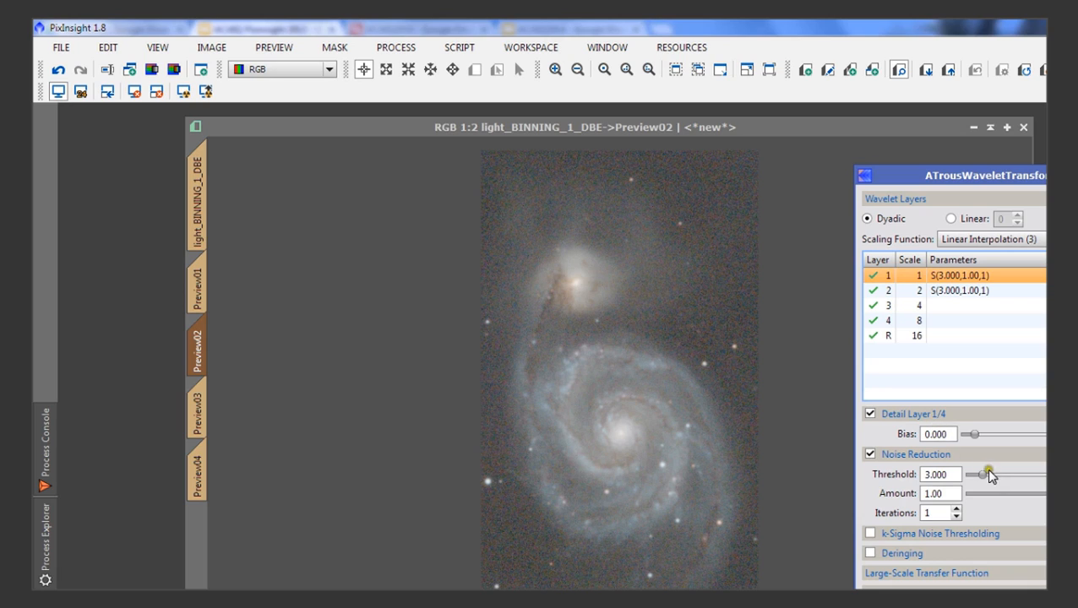
left_click_drag(985, 478, 998, 481)
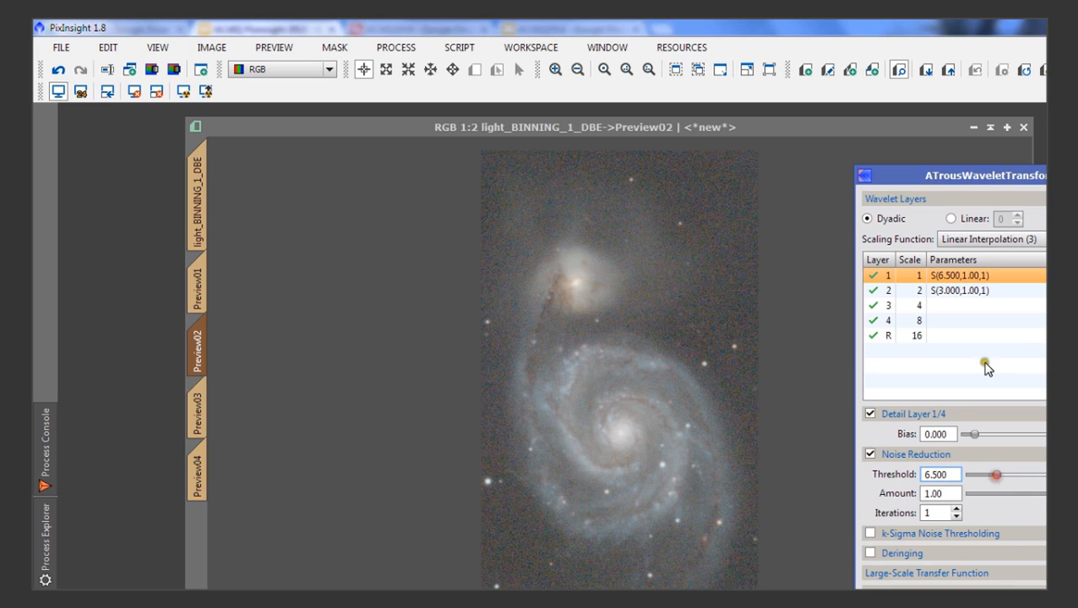
left_click(983, 289)
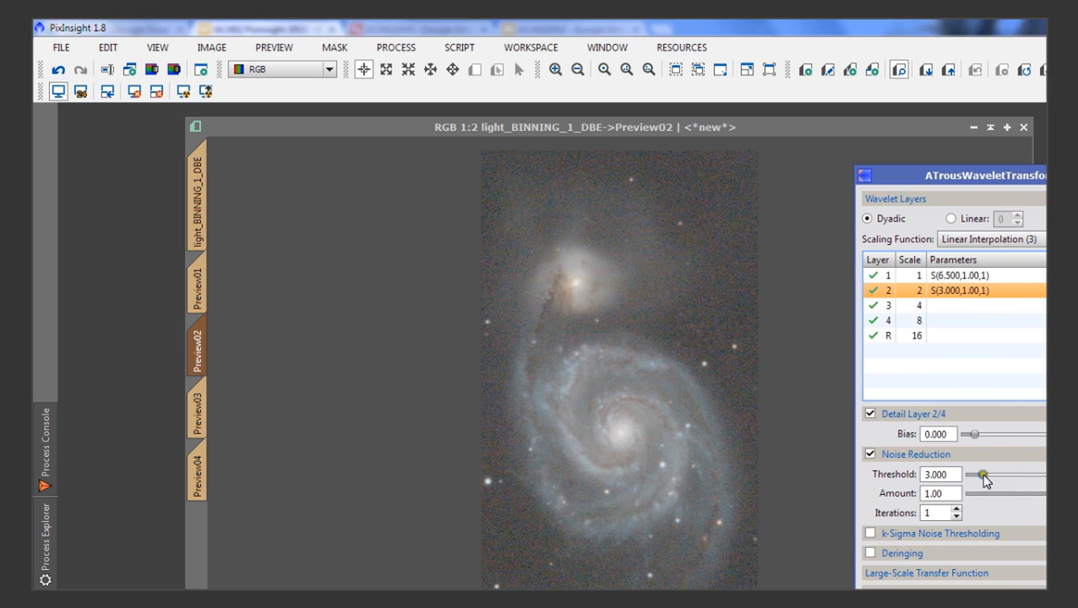
left_click_drag(984, 478, 990, 480)
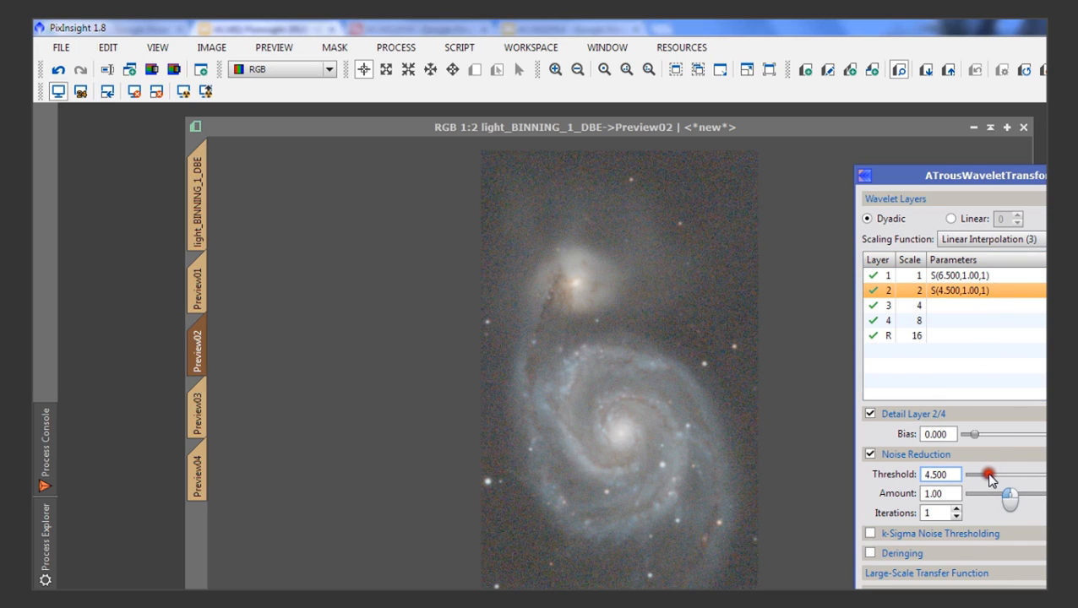
- Enable noise reduction for layer 3 with threshold 3.000 and amount 0.40, and apply the ATrousWaveletTransform to Preview02
left_click(960, 305)
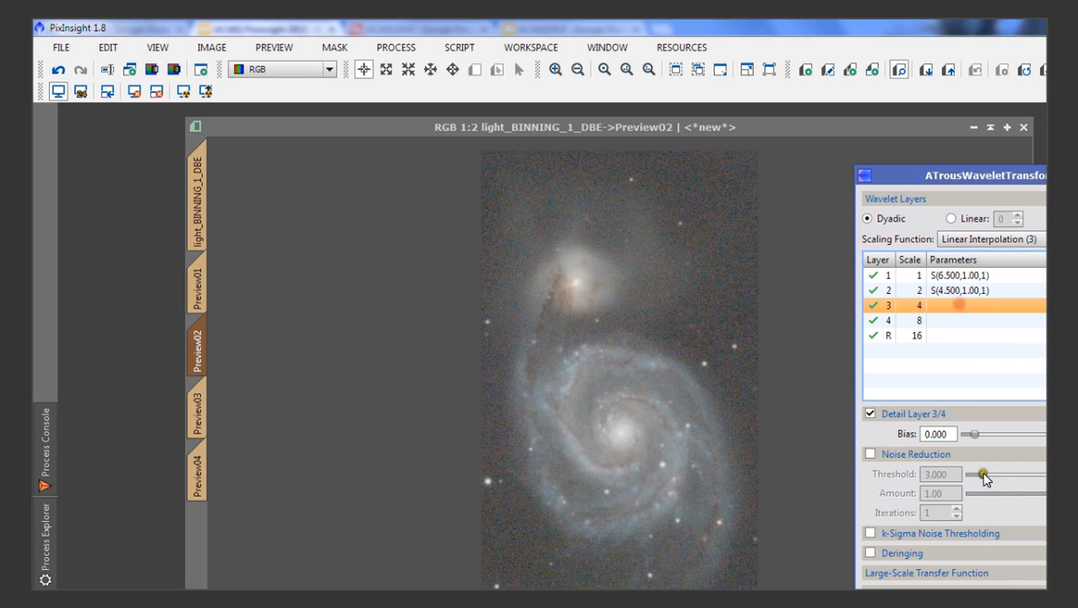
left_click(870, 454)
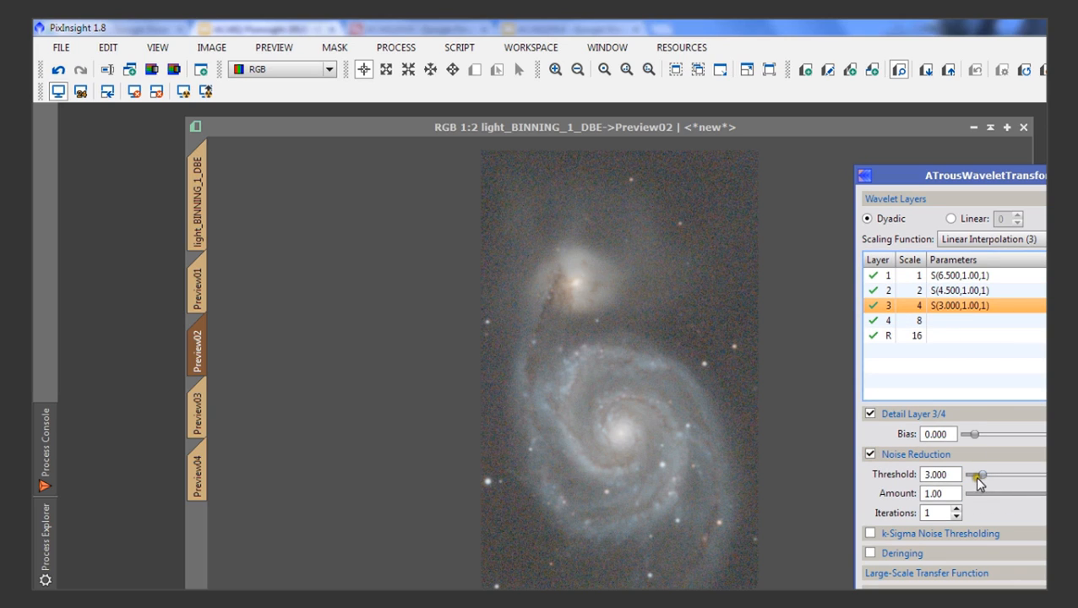
left_click_drag(1045, 494, 1035, 494)
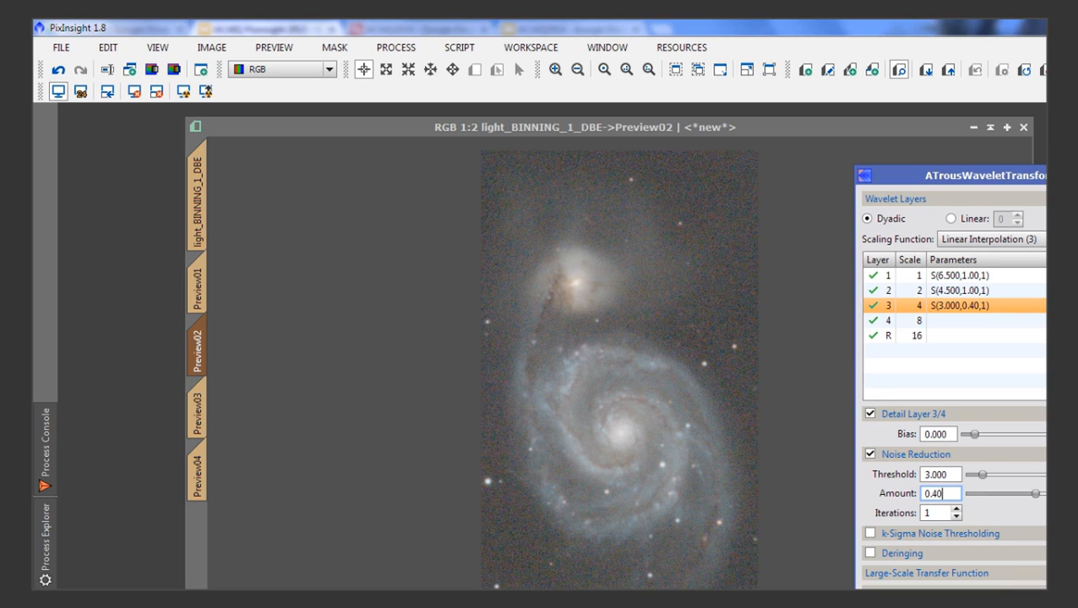
left_click(684, 569)
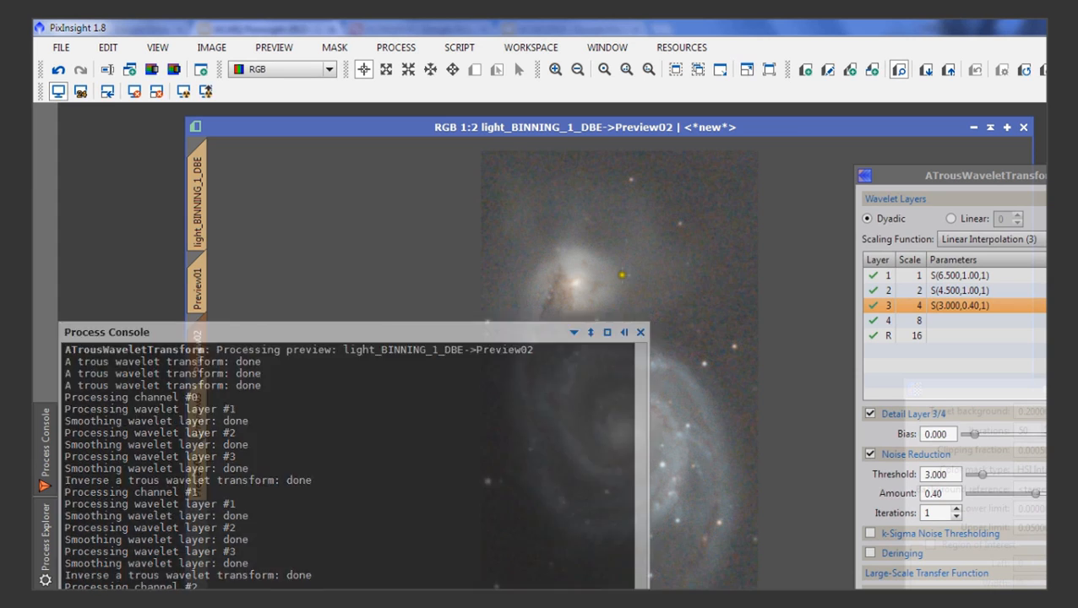
- Compare the background noise beside the small companion galaxy before and after the wavelet noise reduction at 2:1 zoom
scroll(698, 307, "up", 2)
left_click_drag(769, 277, 522, 457)
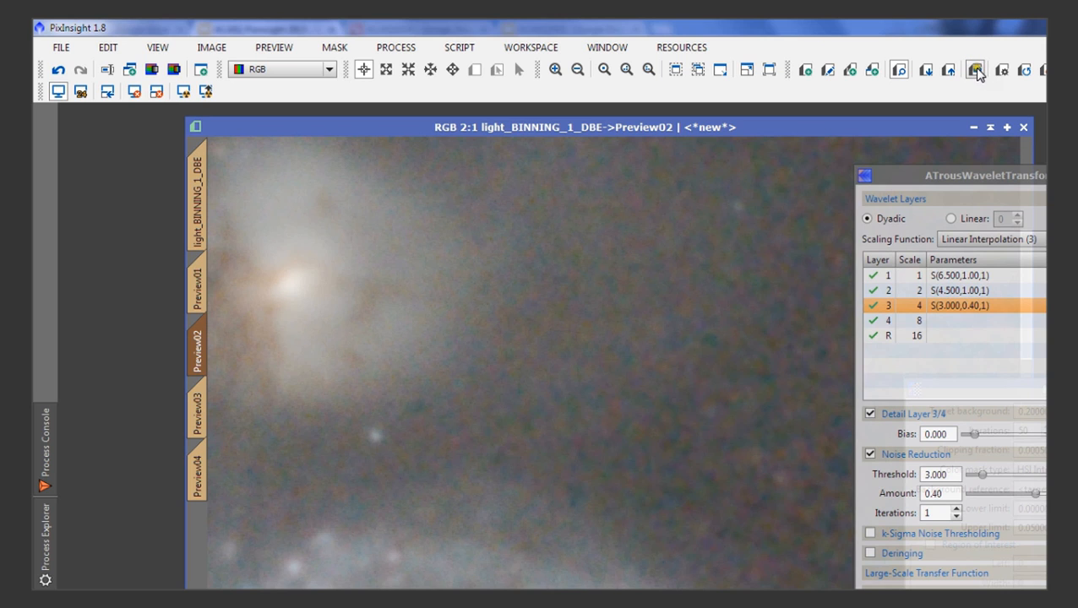
left_click(977, 73)
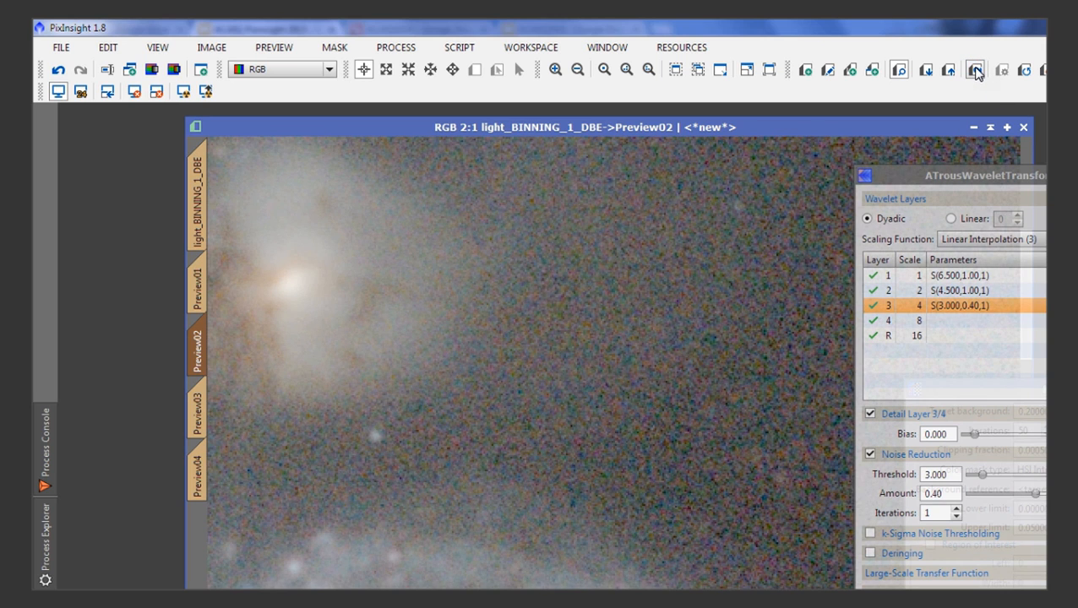
left_click(976, 71)
left_click(976, 71)
left_click(976, 71)
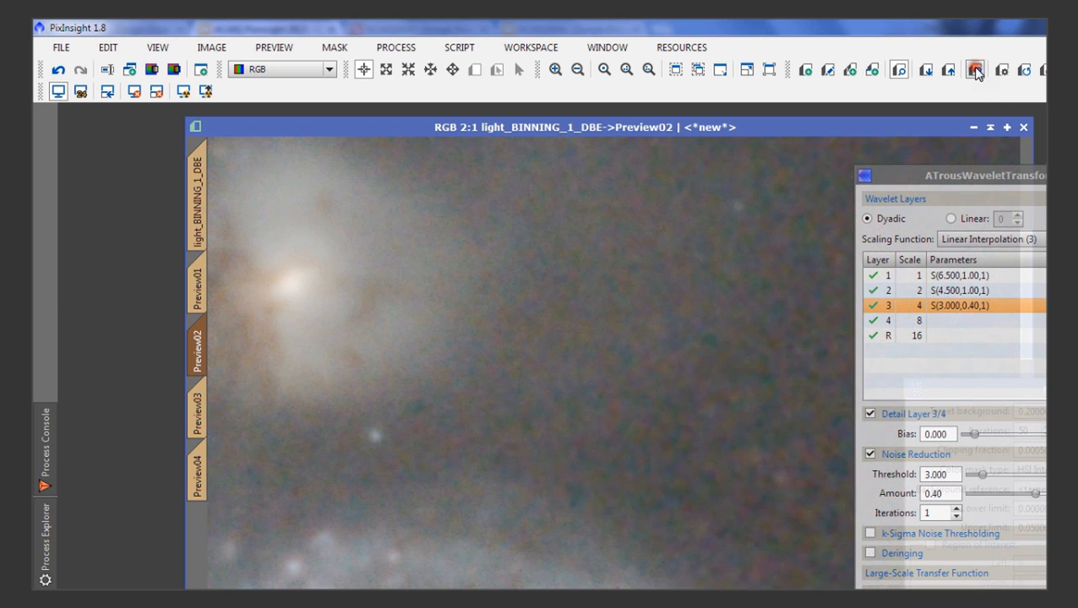
- Compare the companion galaxy's core and dust lane before and after the noise reduction, and inspect the whole of Preview02
left_click_drag(353, 384, 630, 378)
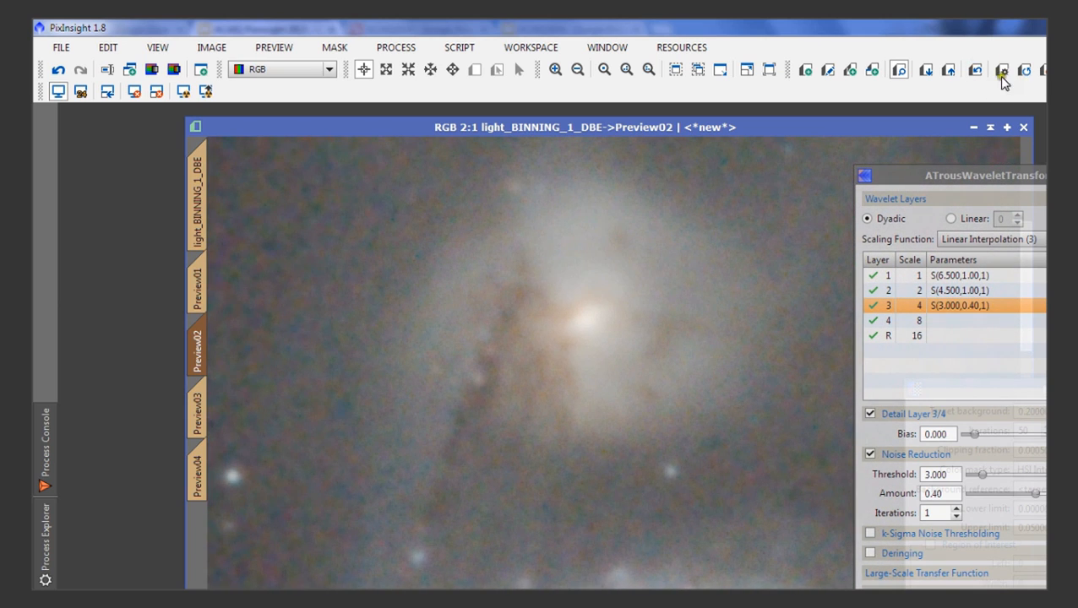
left_click(976, 71)
left_click(975, 71)
left_click(975, 71)
left_click(976, 71)
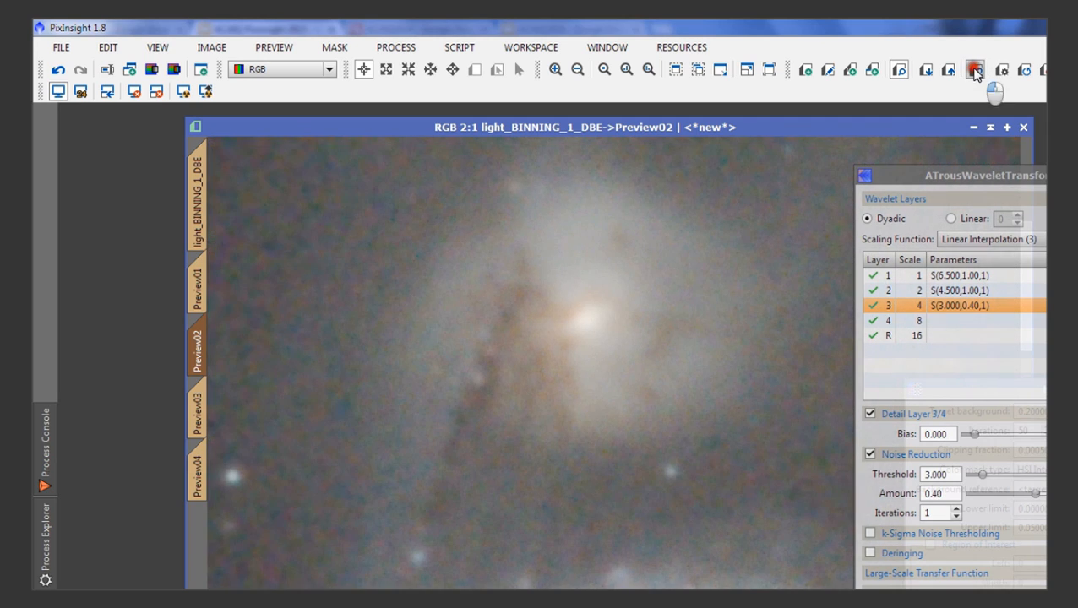
left_click(976, 71)
left_click(976, 71)
left_click(975, 71)
left_click(976, 71)
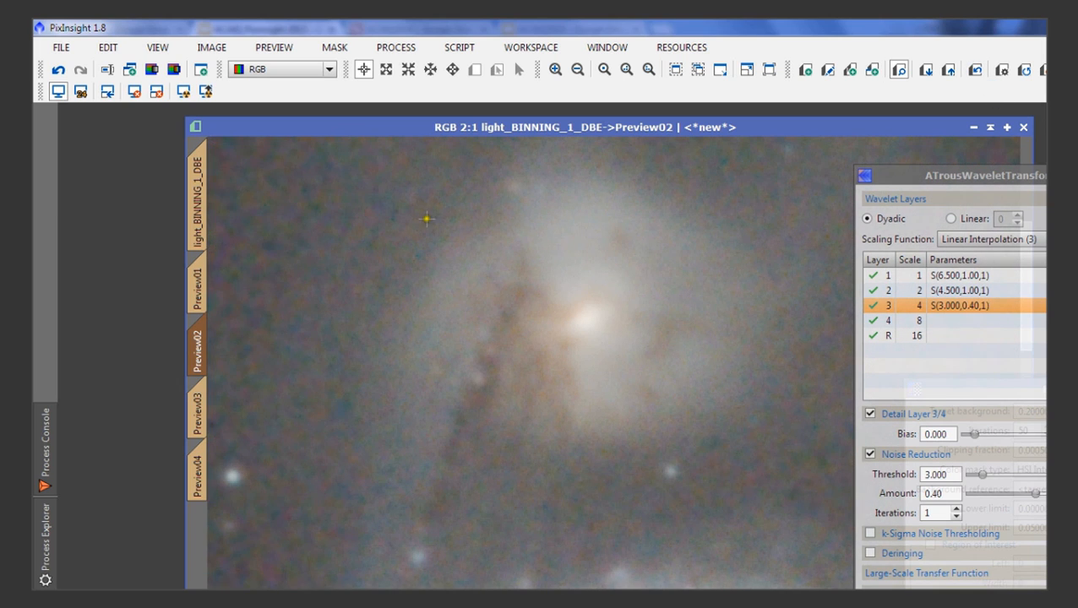
scroll(541, 251, "up", 1)
scroll(541, 251, "down", 3)
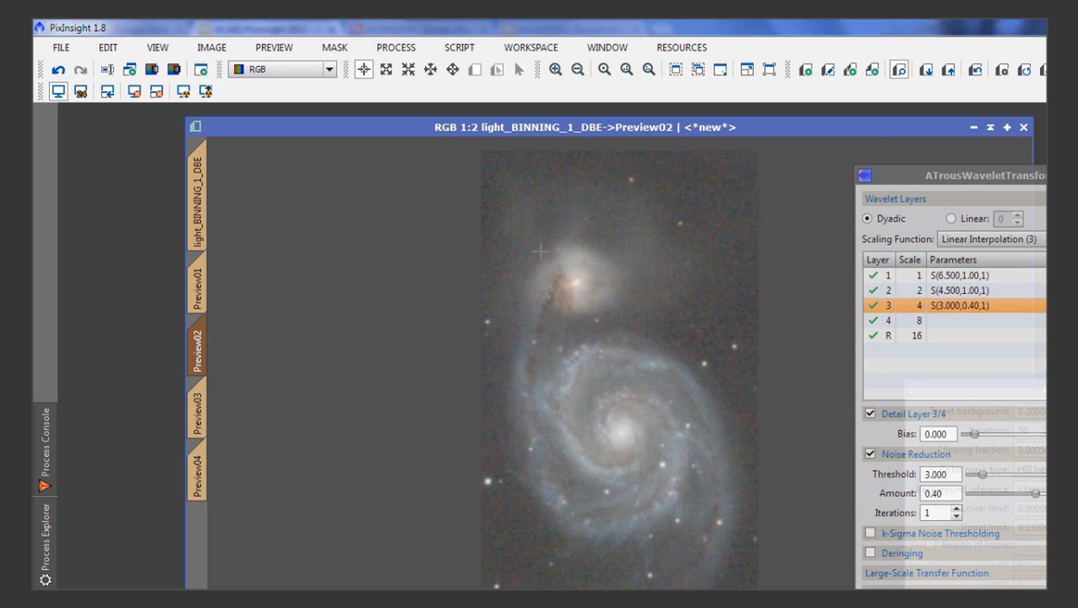
scroll(655, 376, "up", 1)
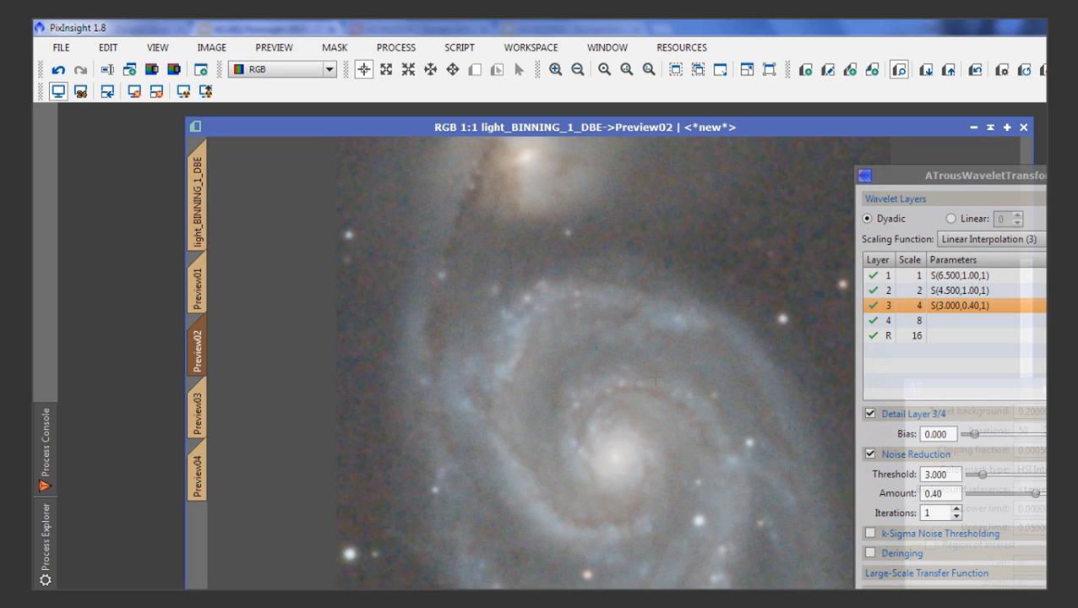
scroll(654, 379, "down", 1)
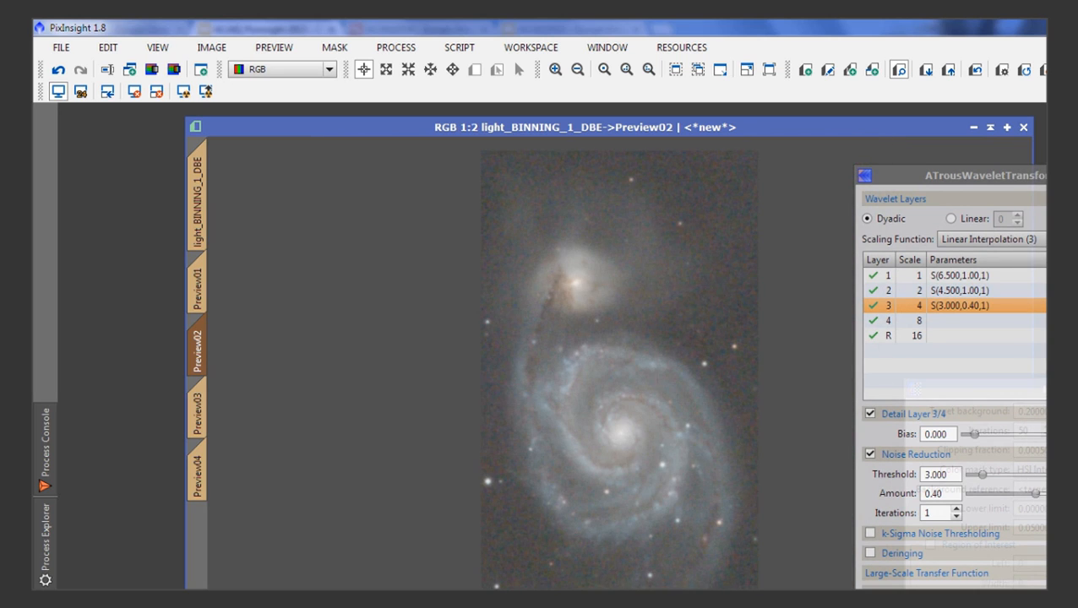
- Apply the ATrousWaveletTransform to the whole light_BINNING_1_DBE image and check its effect on the background by undoing and redoing it
left_click(198, 203)
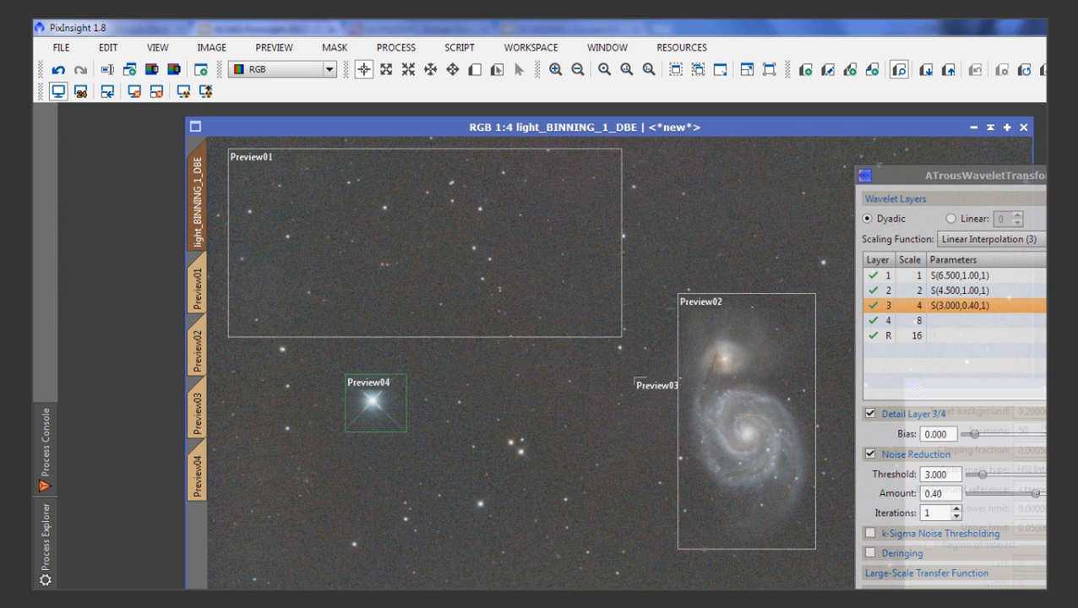
left_click_drag(864, 583, 571, 558)
scroll(597, 430, "up", 5)
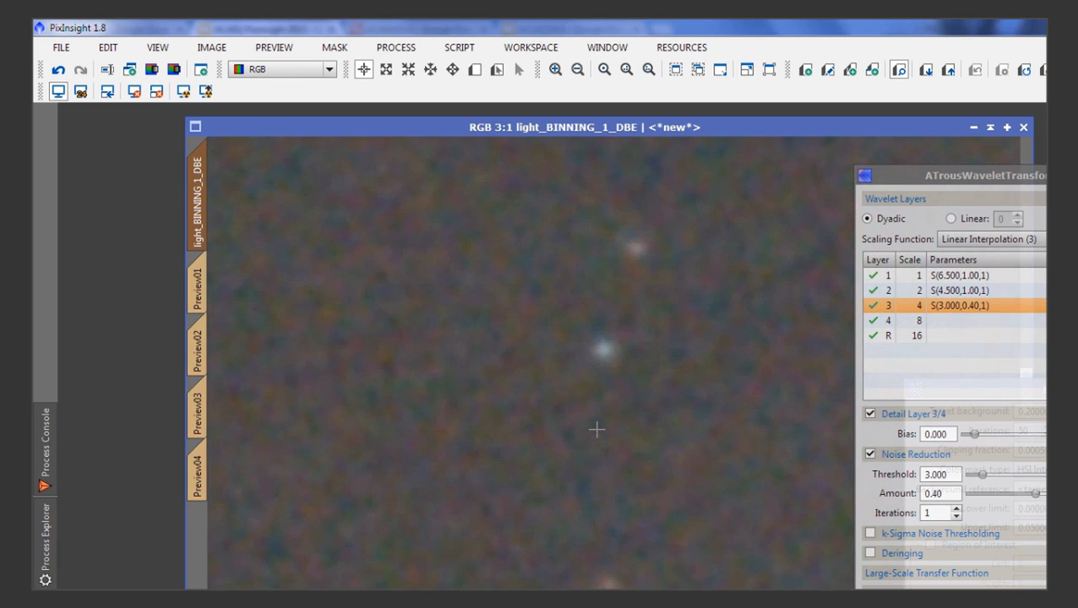
left_click(58, 72)
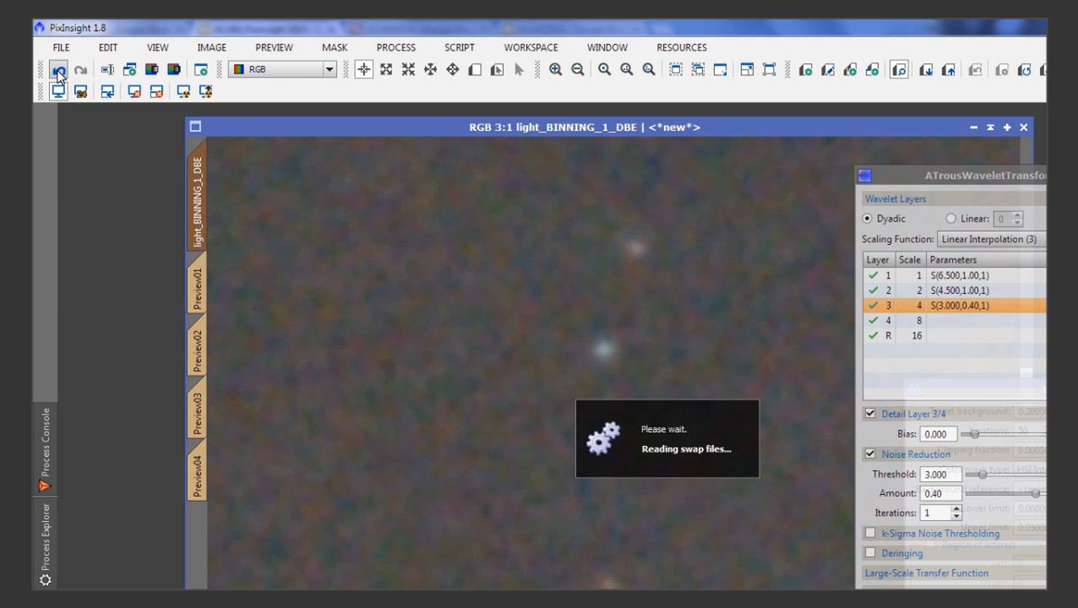
left_click(81, 70)
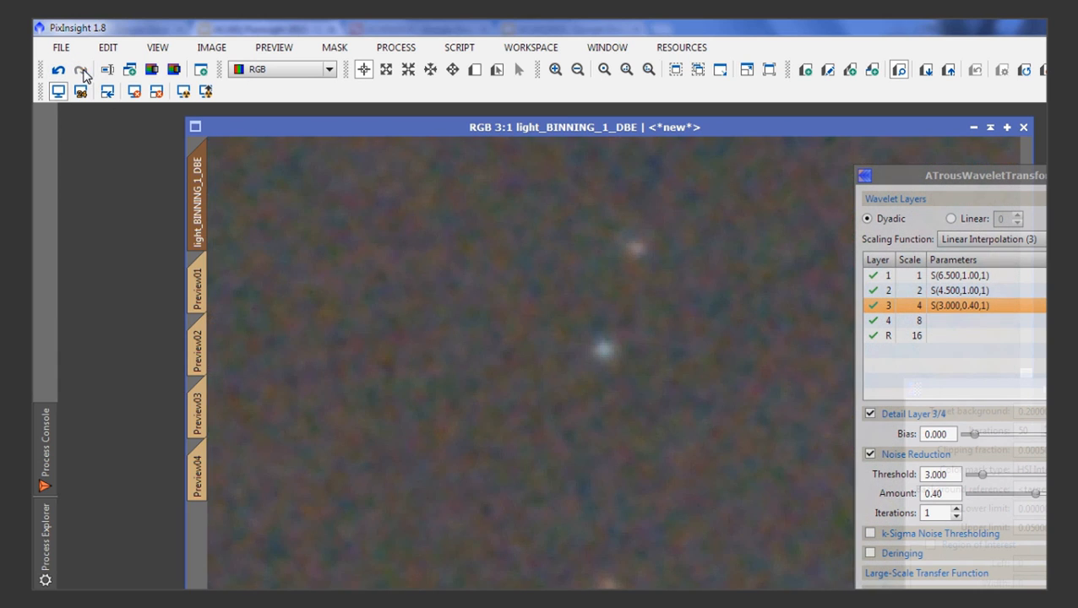
scroll(495, 275, "down", 3)
scroll(495, 275, "down", 3)
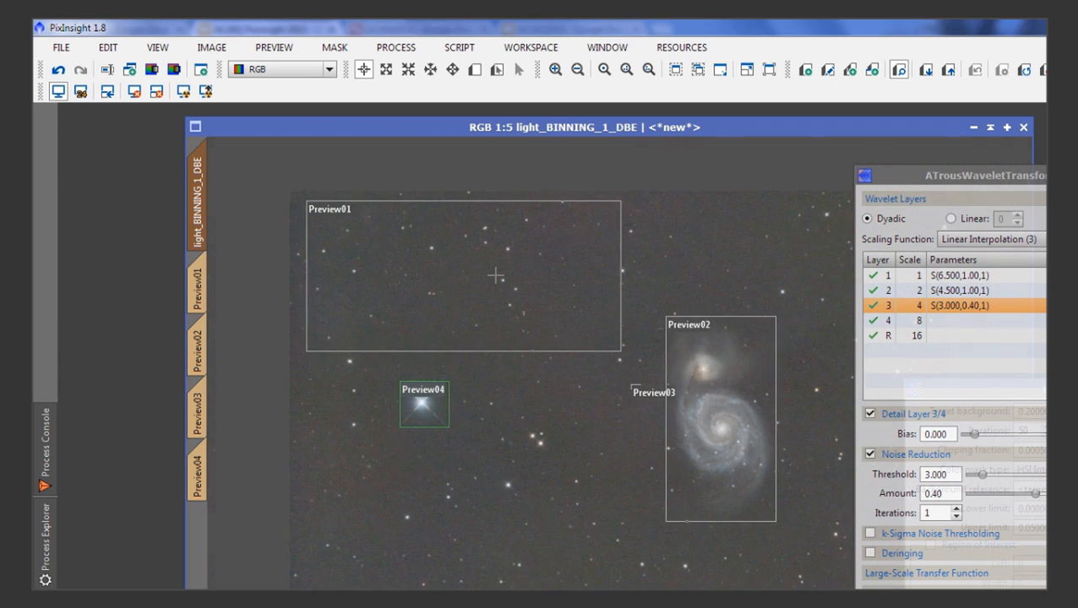
scroll(617, 311, "down", 1)
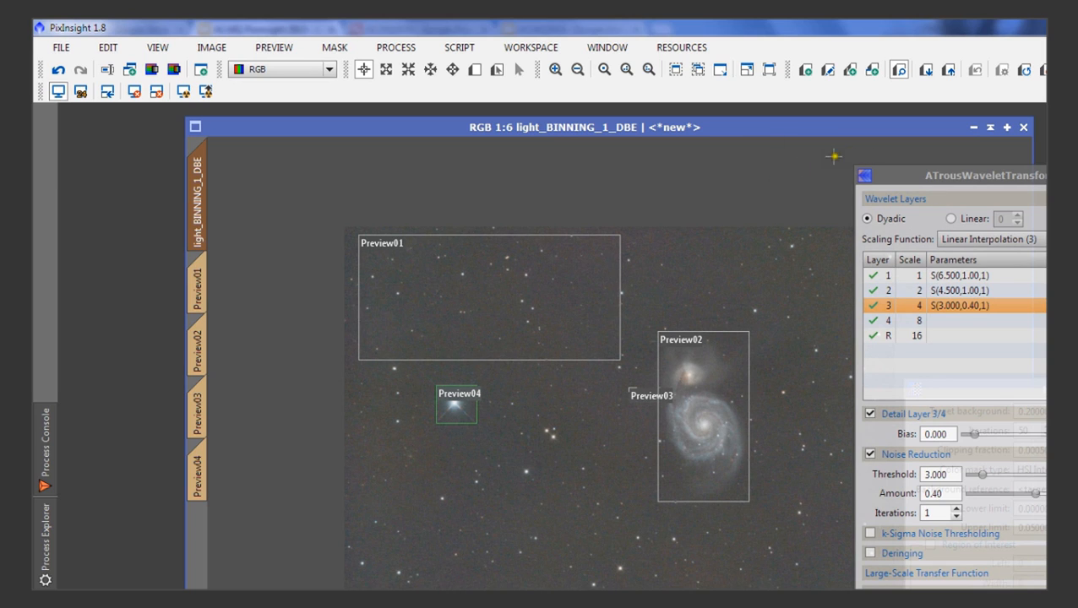
- Show the mask overlay on the whole light_BINNING_1_DBE image
left_click(919, 186)
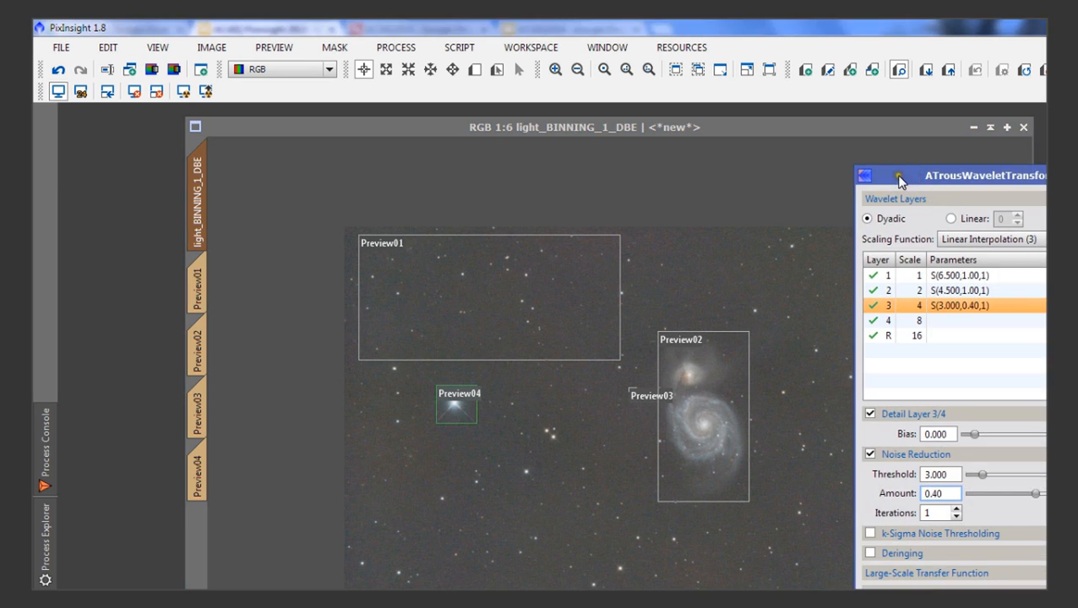
left_click(867, 129)
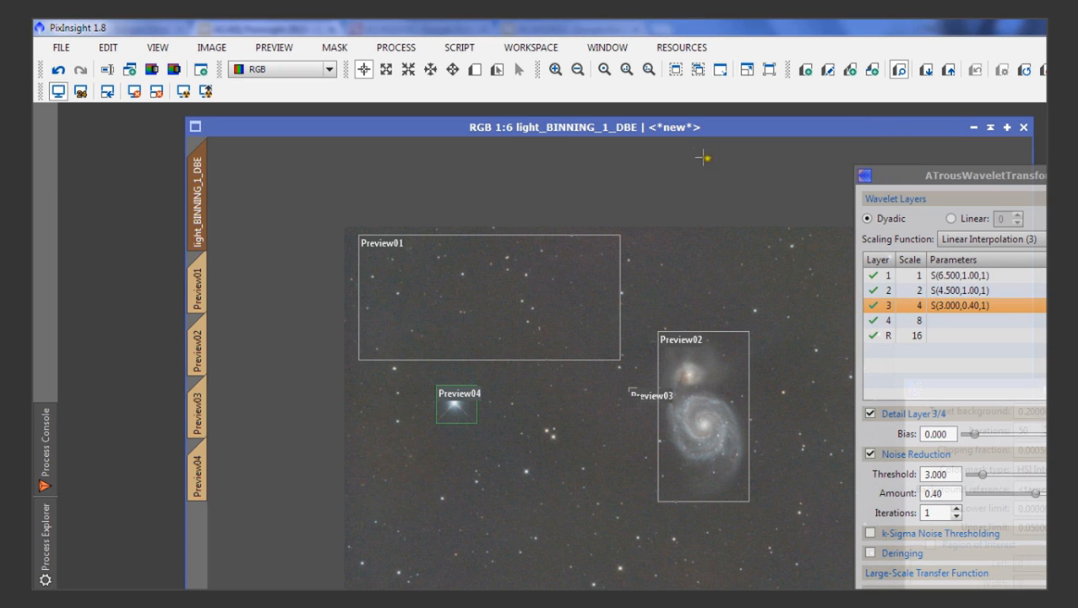
right_click(547, 382)
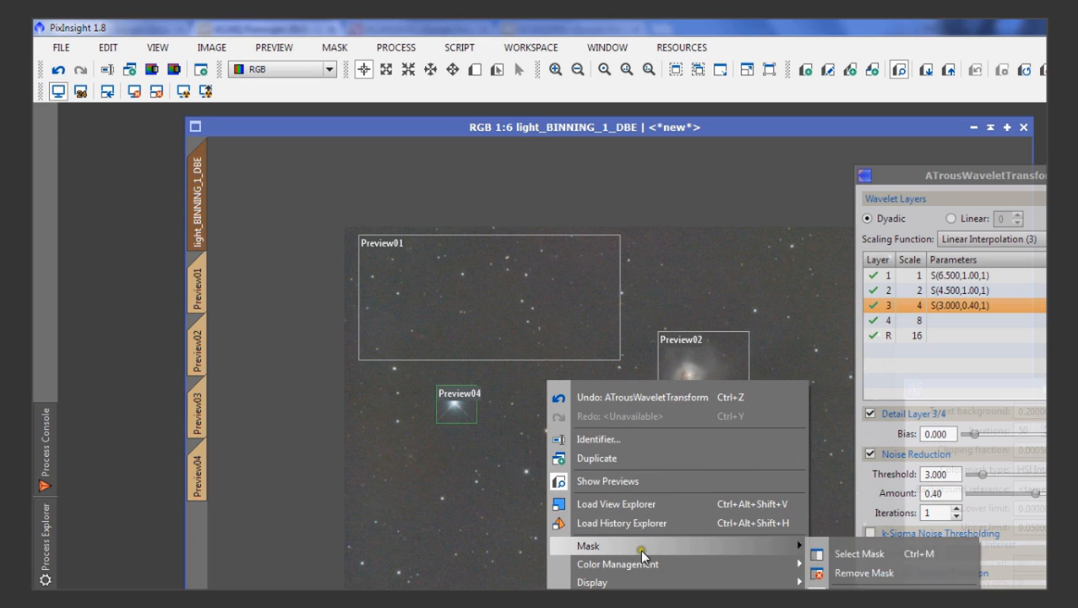
mouse_move(755, 547)
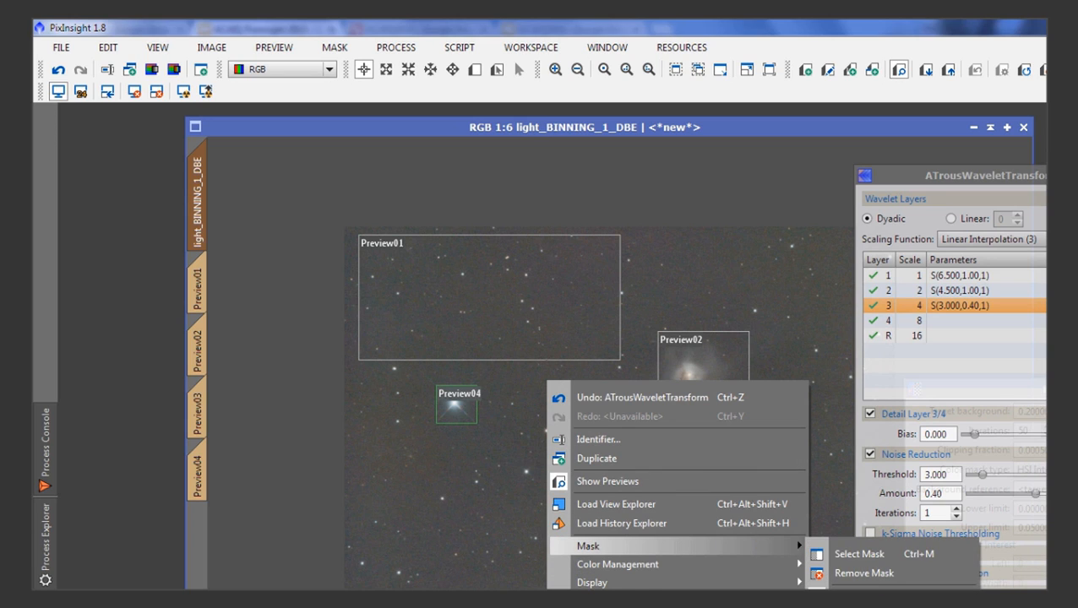
left_click(862, 605)
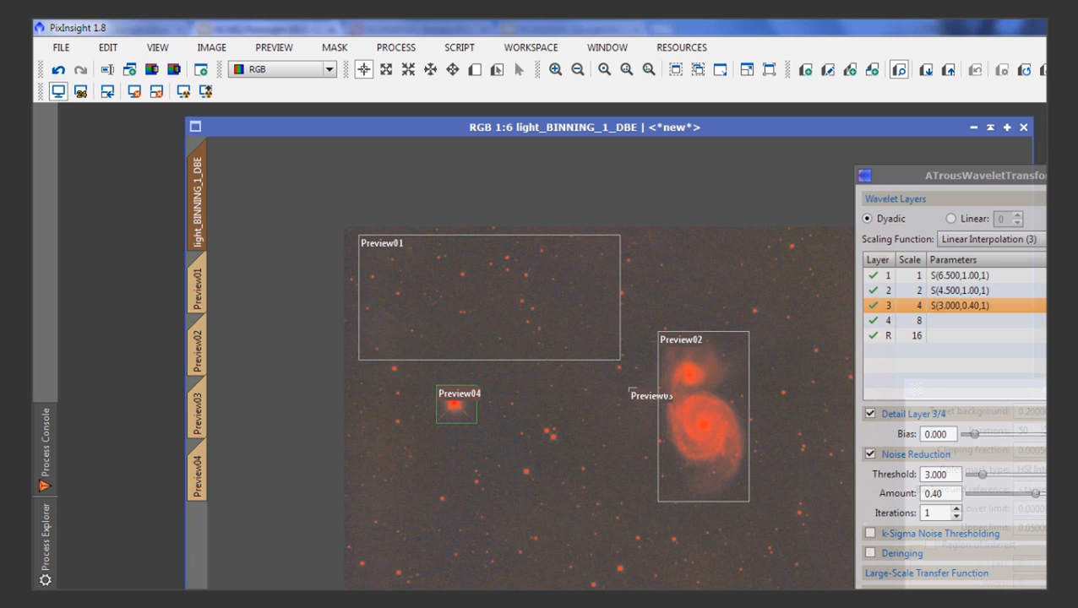
- Darken the background with HistogramTransformation in a real-time preview, apply it to light_BINNING_1_DBE, and close the preview
left_click(1044, 176)
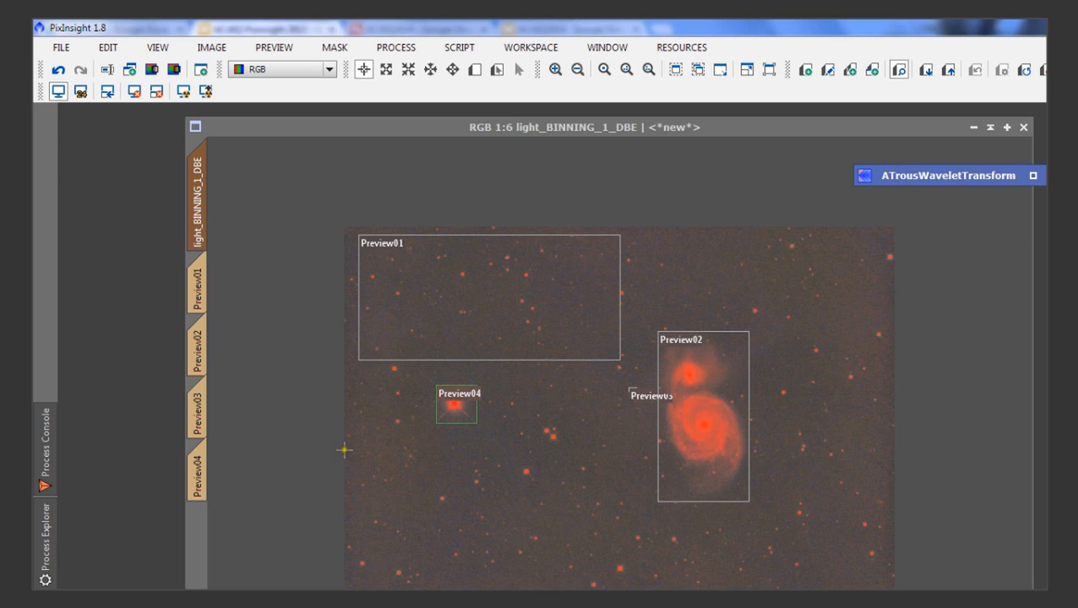
left_click(53, 530)
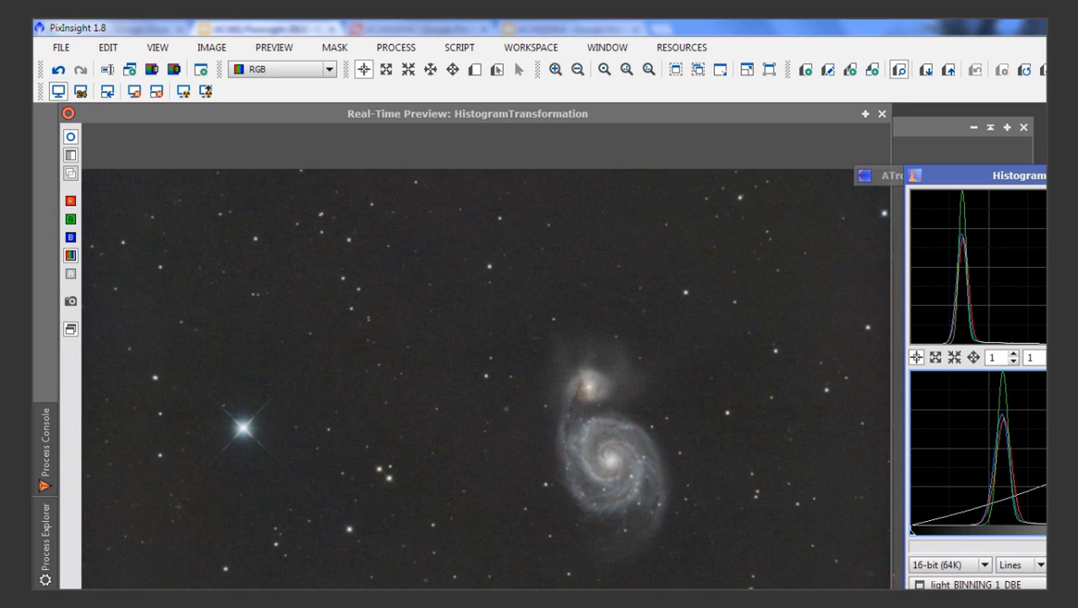
left_click_drag(1077, 530, 1077, 530)
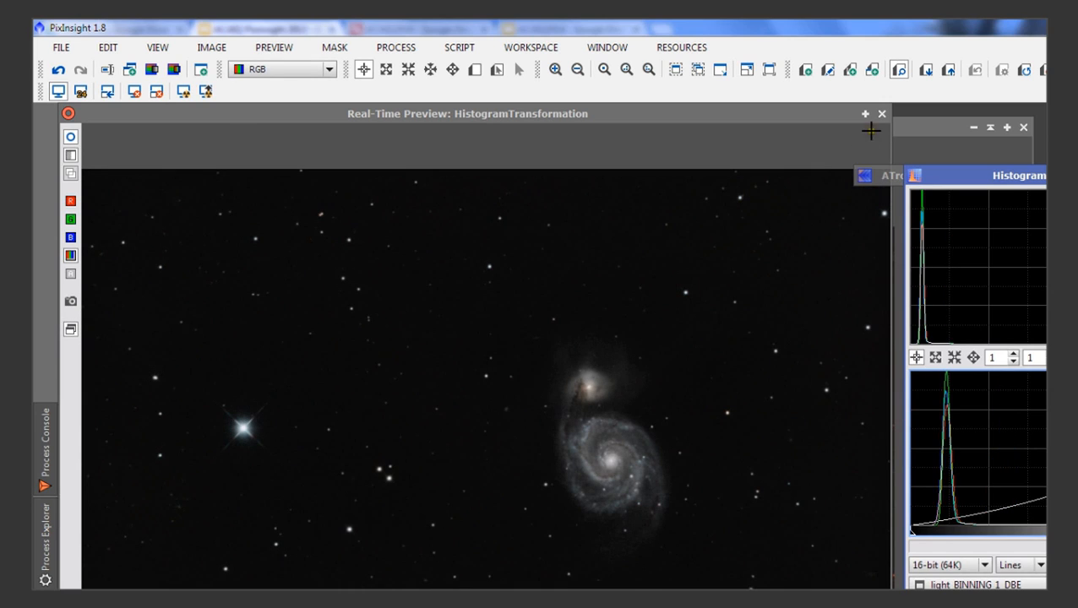
left_click(881, 113)
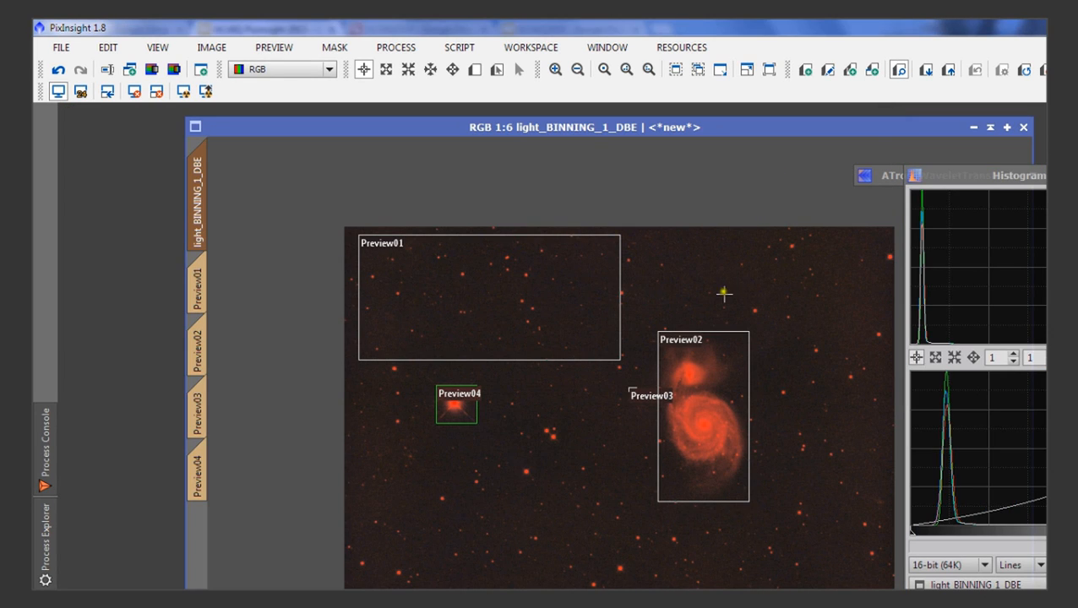
- Hide the mask overlay on light_BINNING_1_DBE, examine the galaxy, and close the HistogramTransformation window
right_click(607, 434)
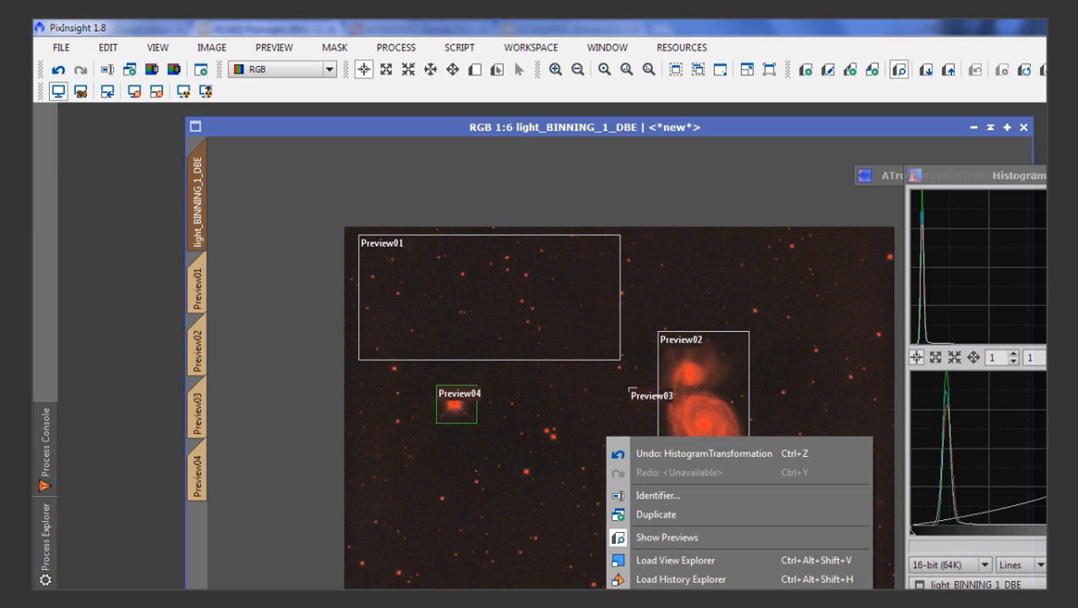
key("ctrl+z")
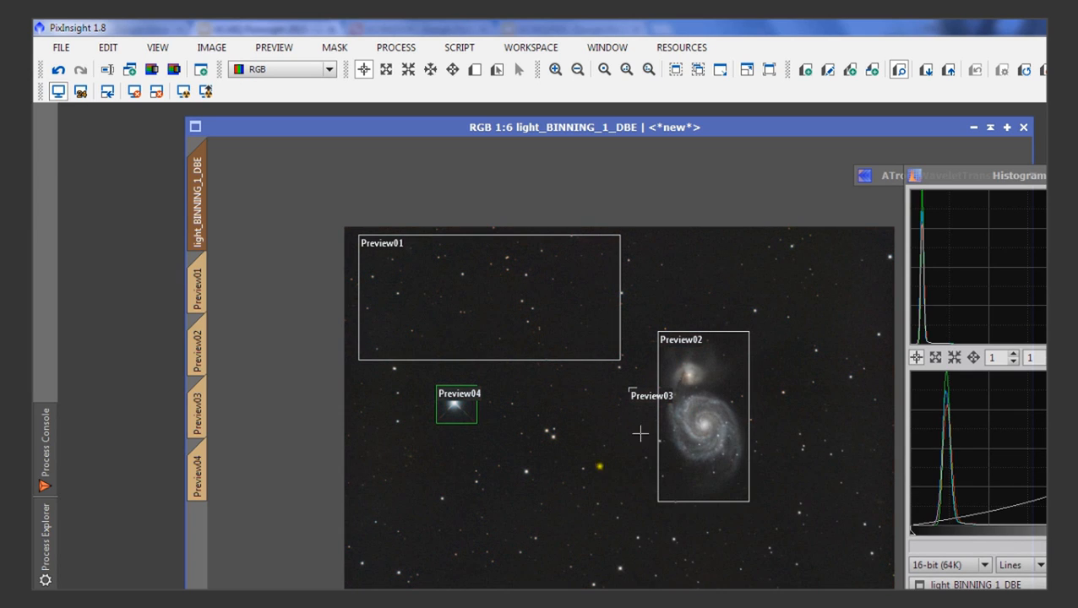
scroll(640, 433, "up", 2)
left_click_drag(825, 414, 576, 407)
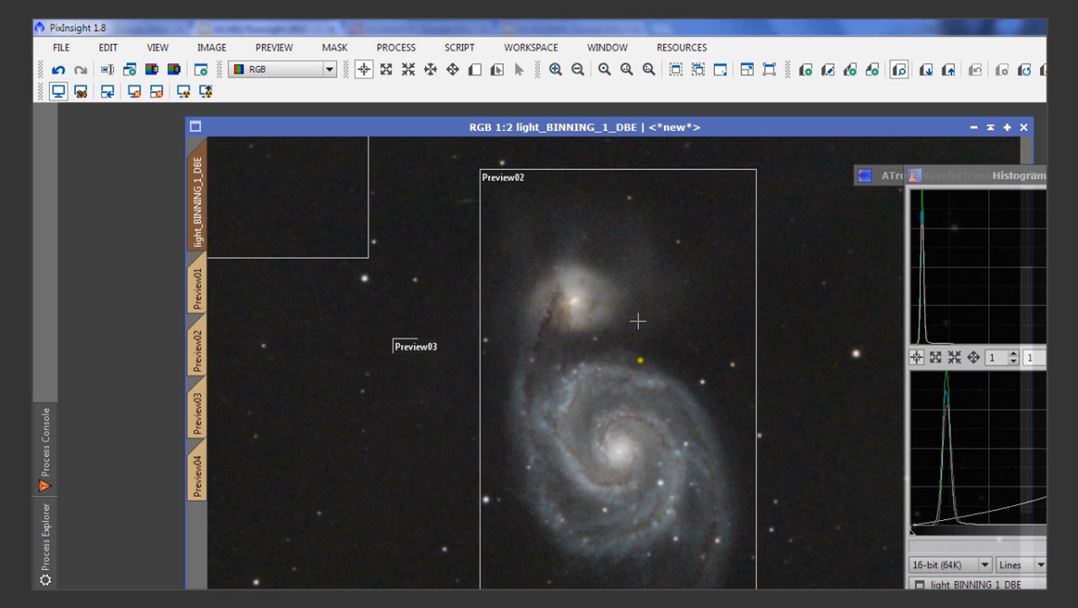
scroll(654, 334, "up", 1)
scroll(658, 337, "down", 2)
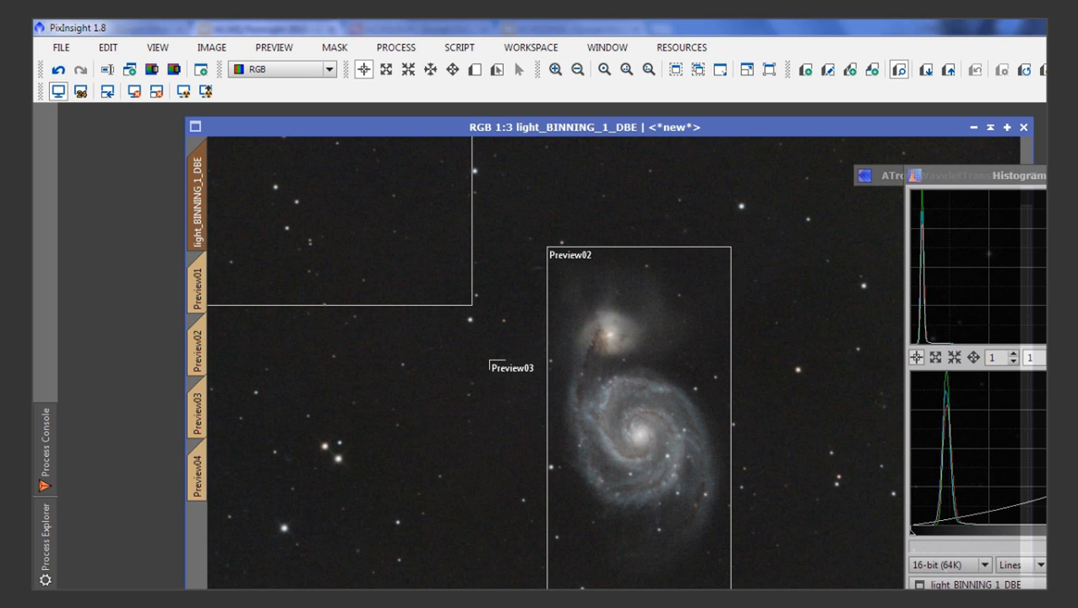
left_click_drag(1046, 176, 1051, 225)
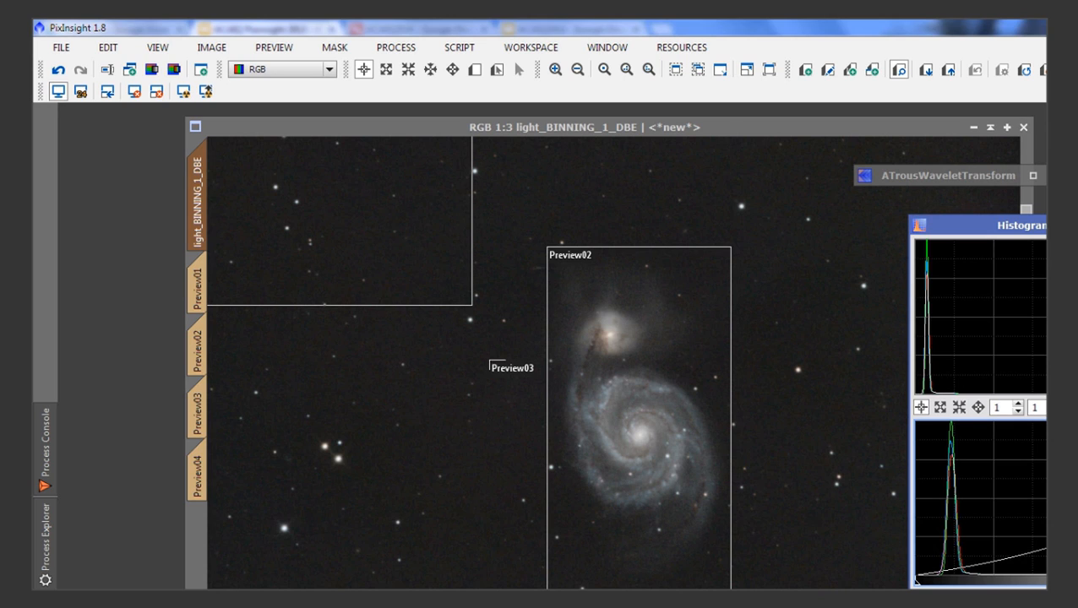
left_click(1077, 226)
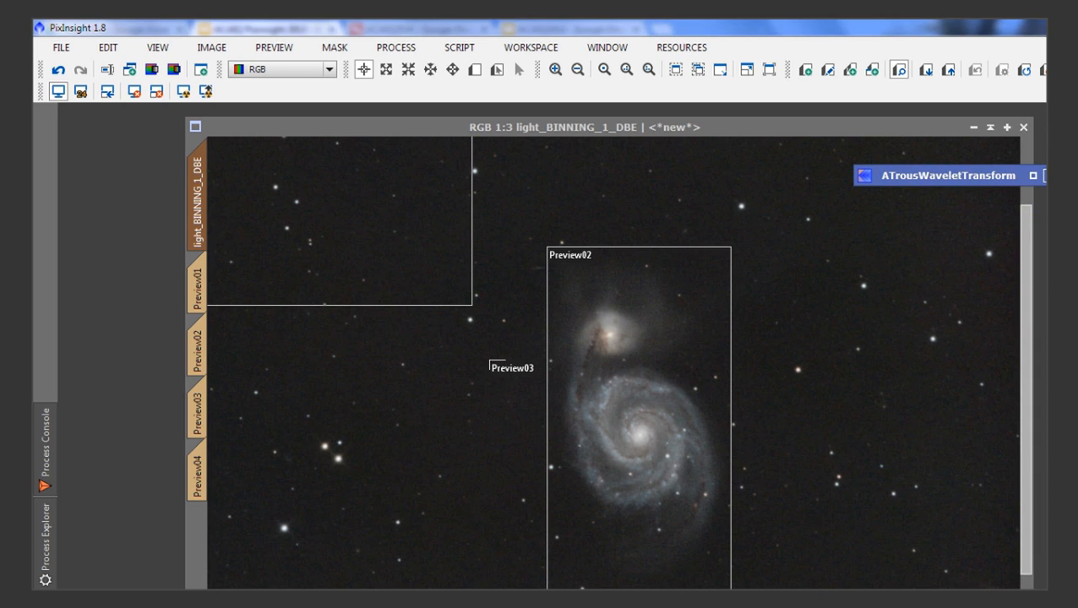
- Examine the galaxy, the background and the close star pair in light_BINNING_1_DBE at different magnifications
left_click(736, 366)
scroll(736, 366, "up", 1)
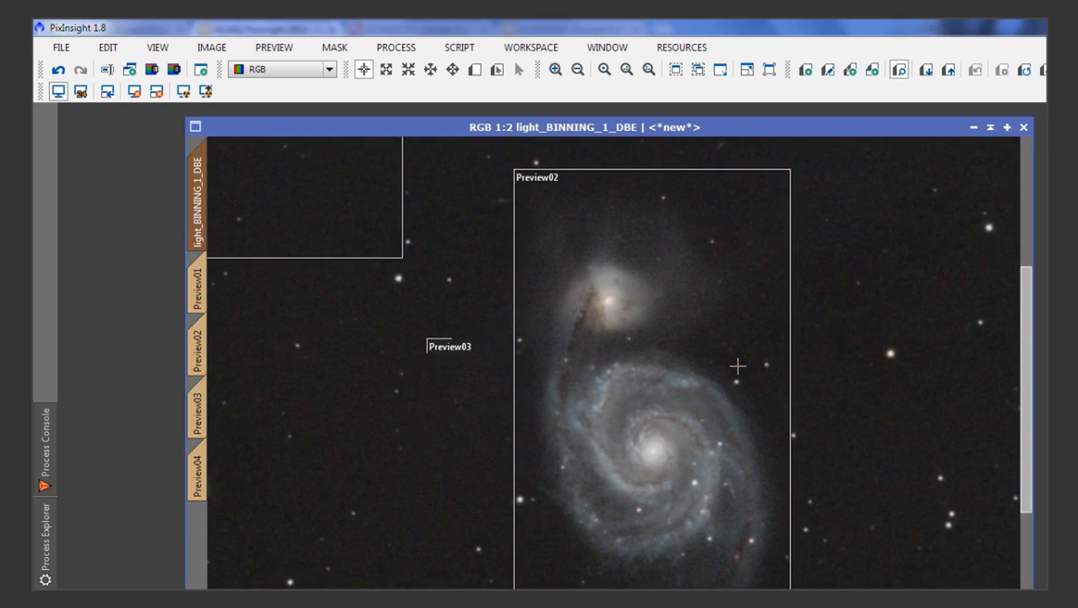
scroll(736, 366, "down", 2)
scroll(510, 469, "up", 3)
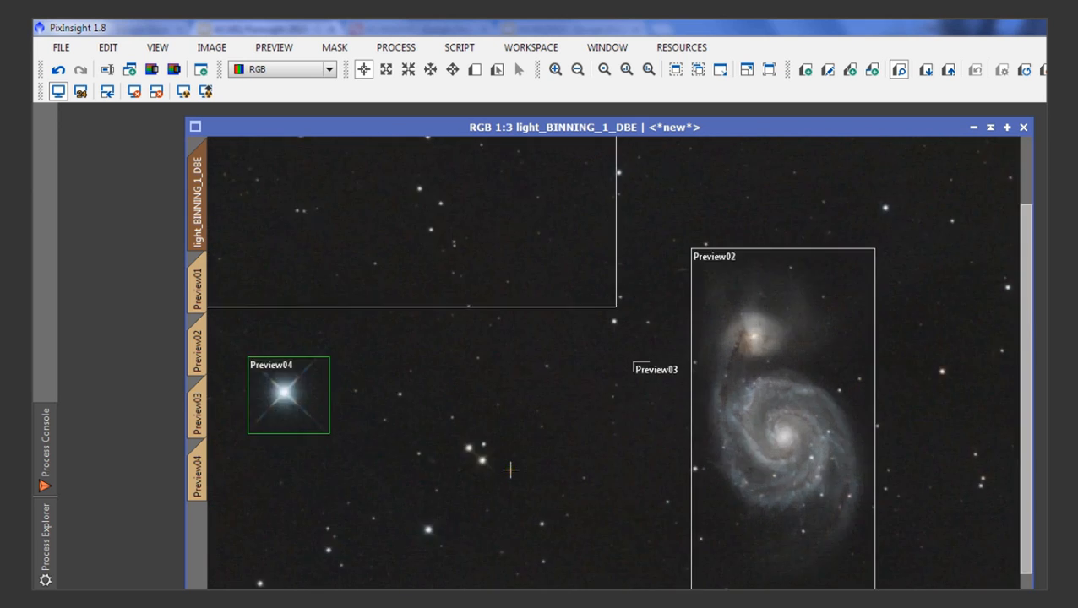
left_click_drag(421, 448, 624, 402)
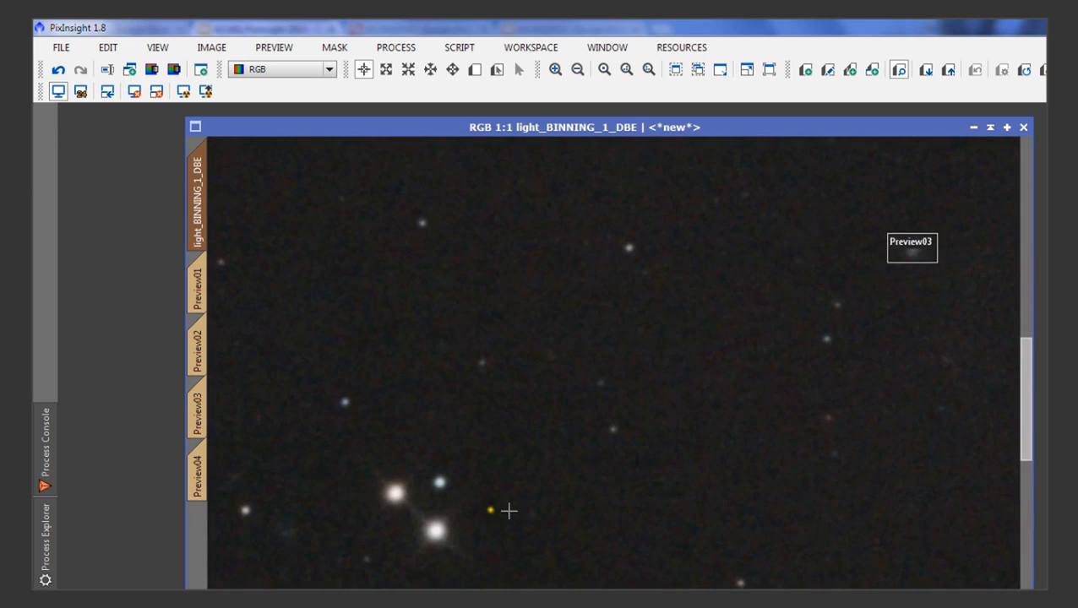
scroll(508, 510, "down", 3)
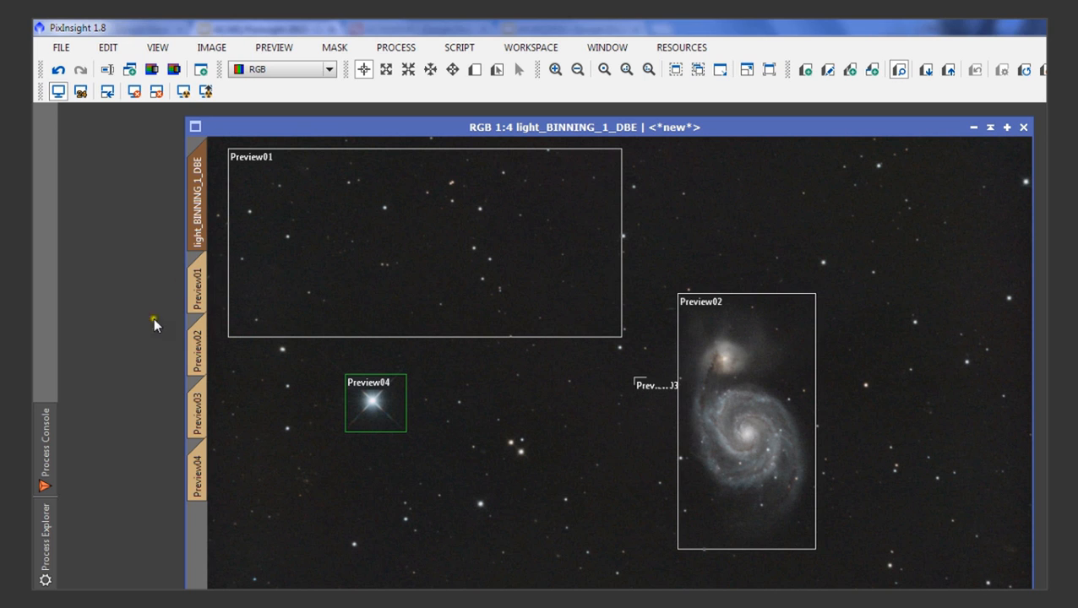
- Open the ColorSaturation process and show its effect on Preview02 in a real-time preview
left_click(402, 49)
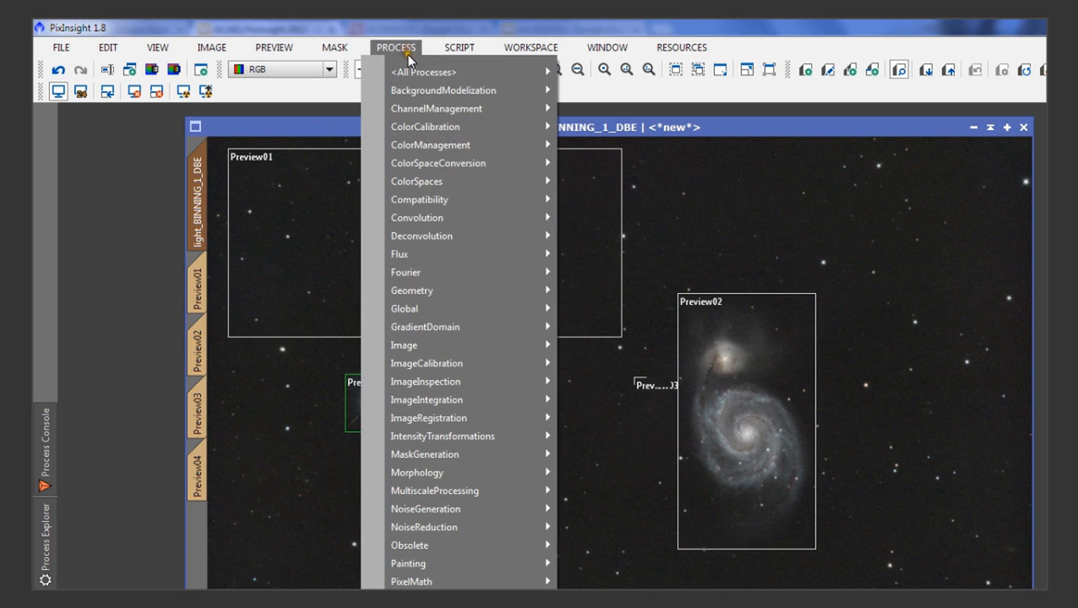
mouse_move(494, 421)
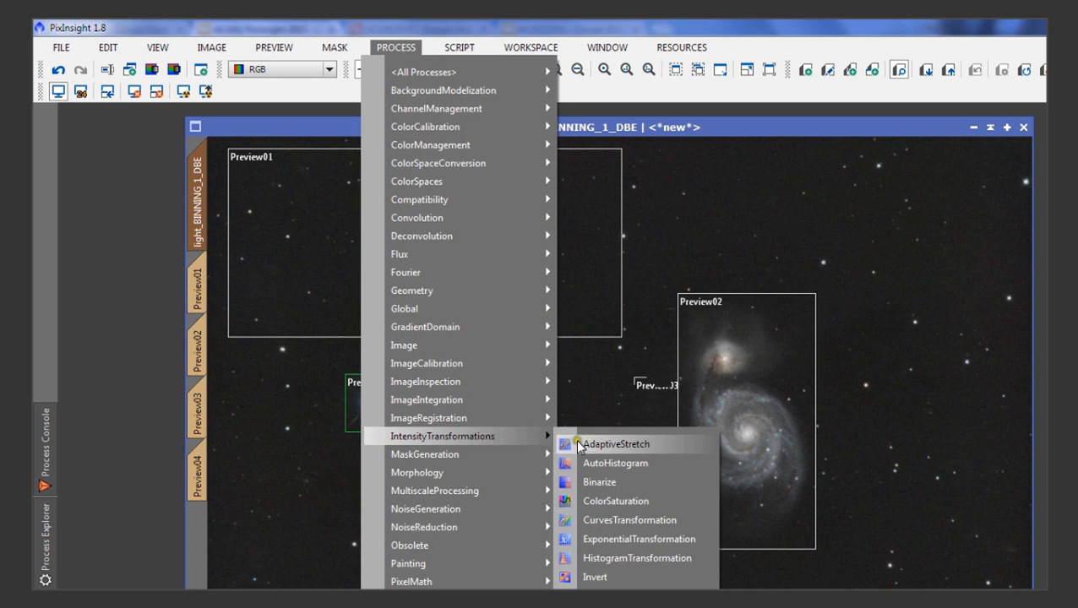
left_click(633, 501)
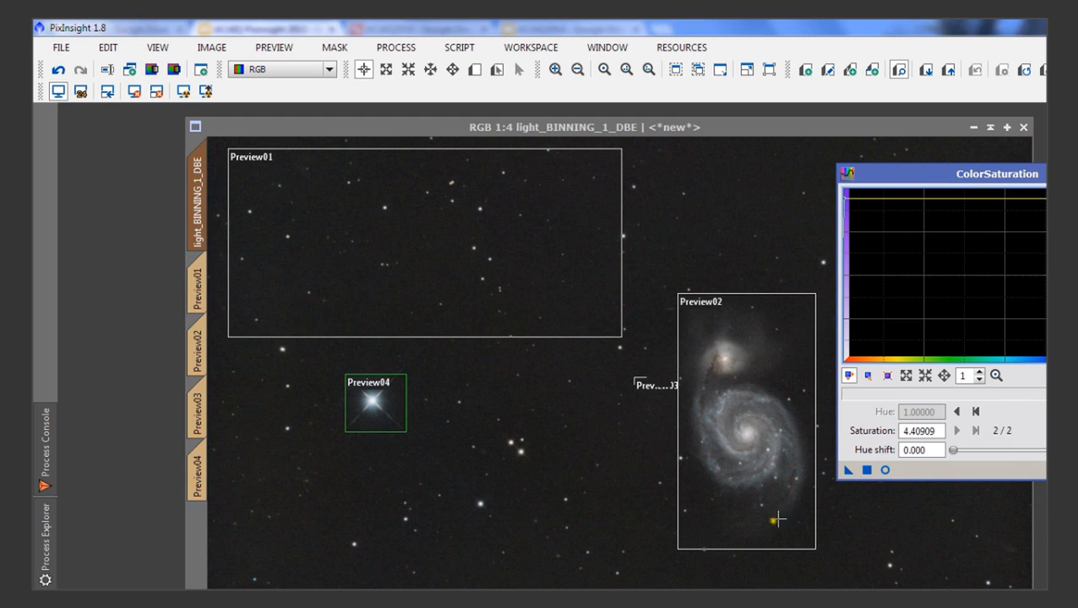
left_click(197, 342)
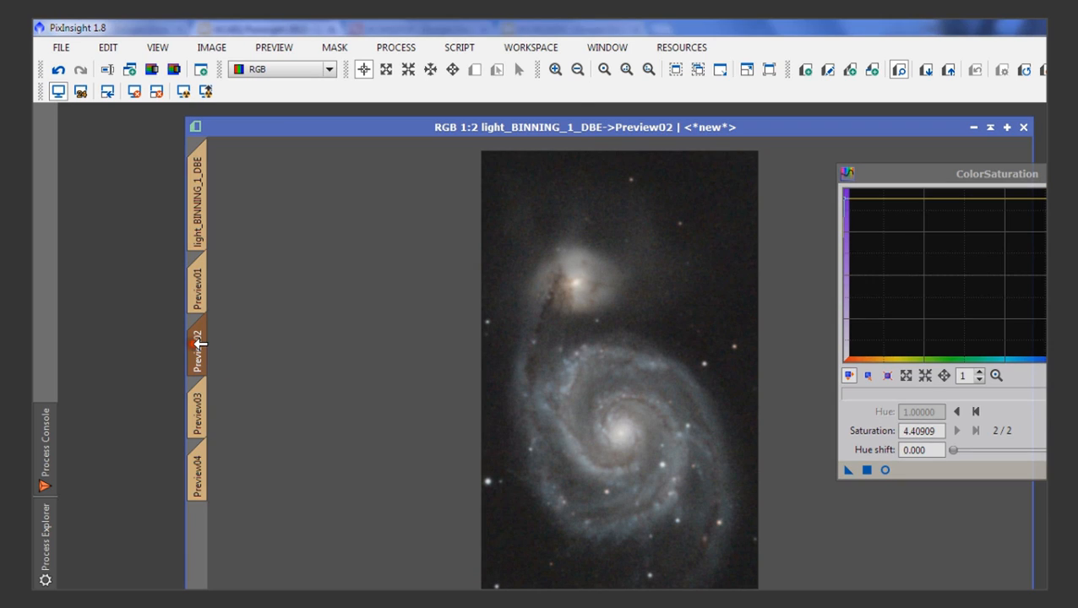
left_click(885, 471)
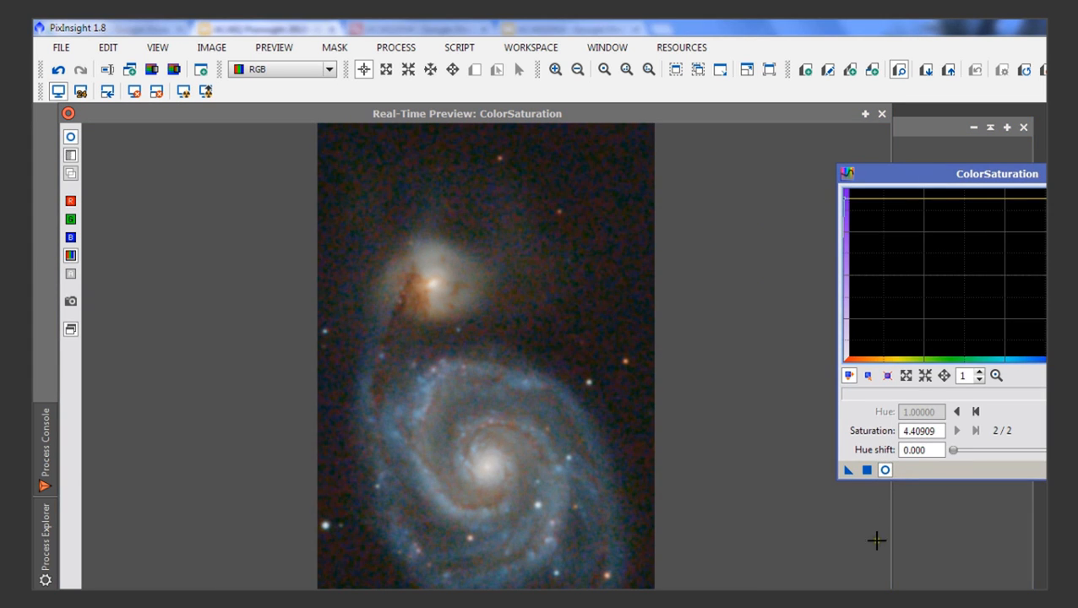
- Set the ColorSaturation curve to a saturation of 2.68182 and close the real-time preview
left_click(883, 470)
left_click(883, 471)
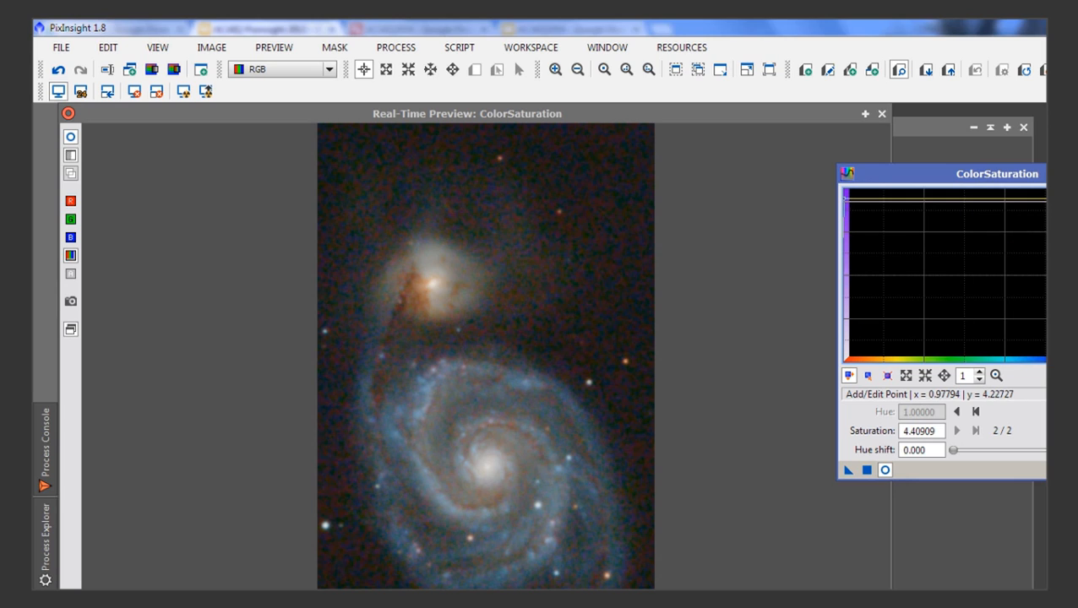
left_click_drag(1042, 199, 1042, 228)
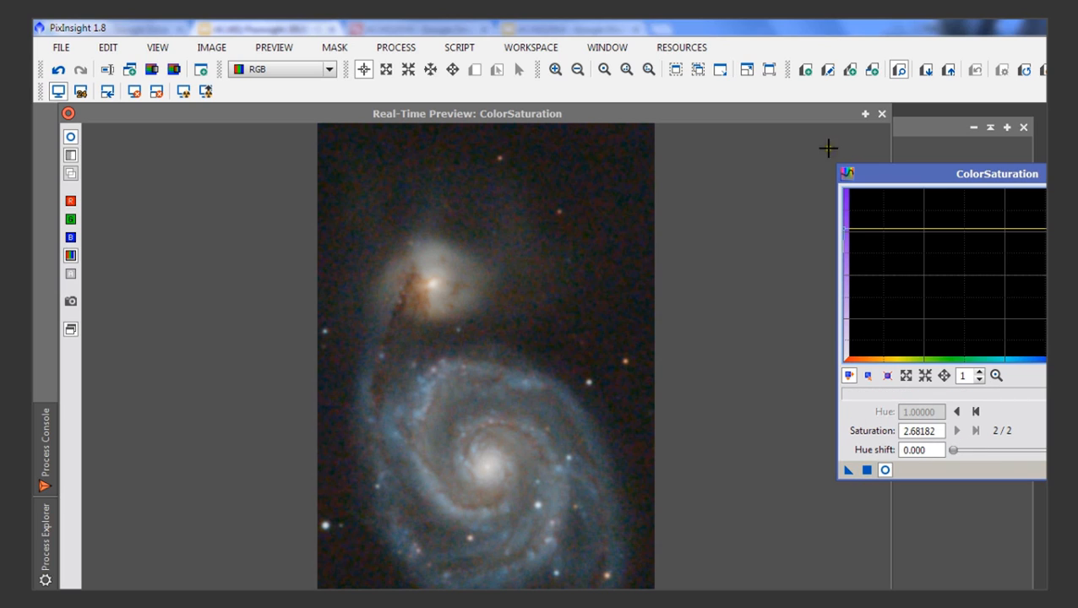
left_click(881, 113)
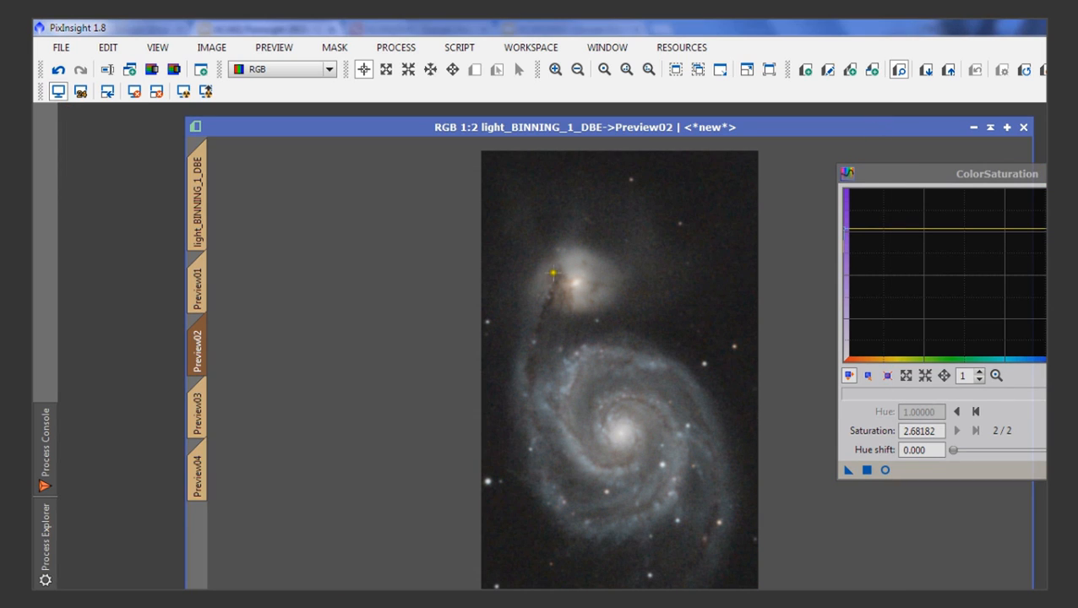
- Apply ColorSaturation to the whole light_BINNING_1_DBE image and examine its effect on the background and galaxy
left_click(199, 222)
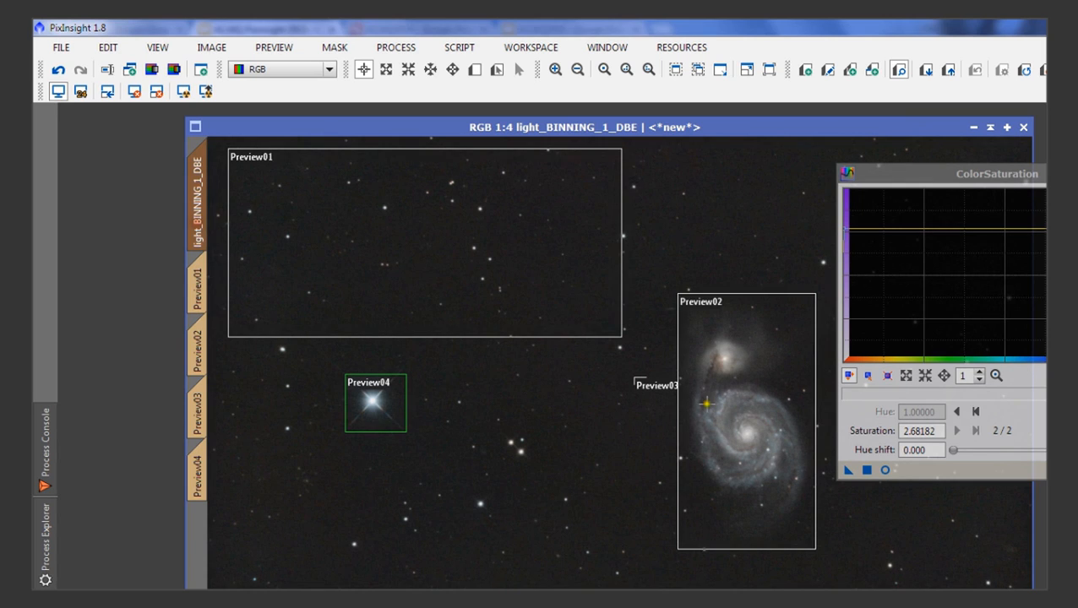
left_click_drag(848, 473, 686, 442)
scroll(692, 343, "up", 3)
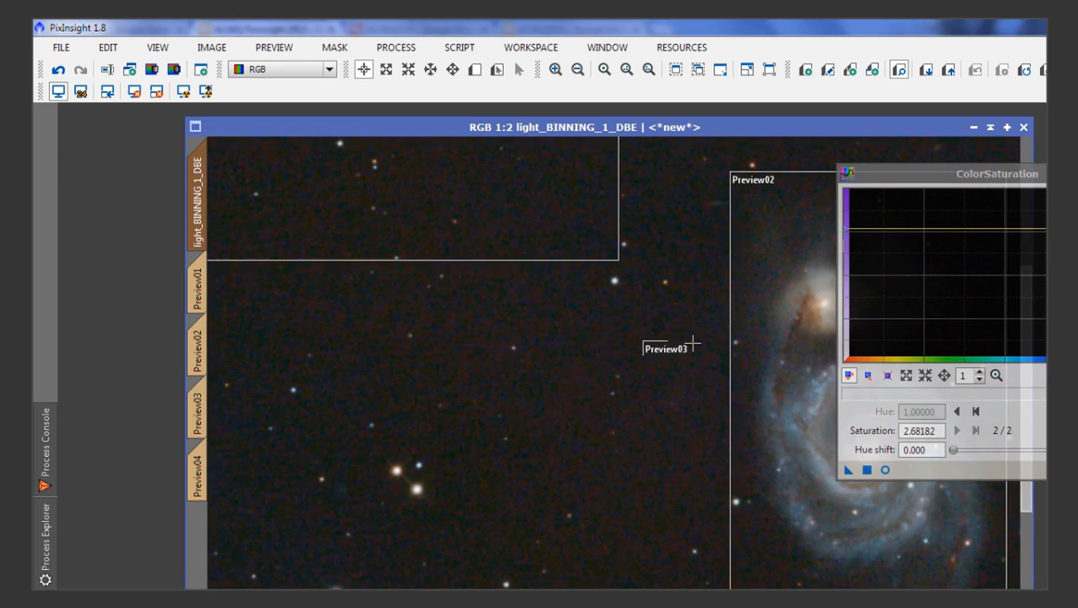
scroll(729, 344, "down", 2)
- Show the mask overlay on light_BINNING_1_DBE and undo the ColorSaturation
right_click(463, 347)
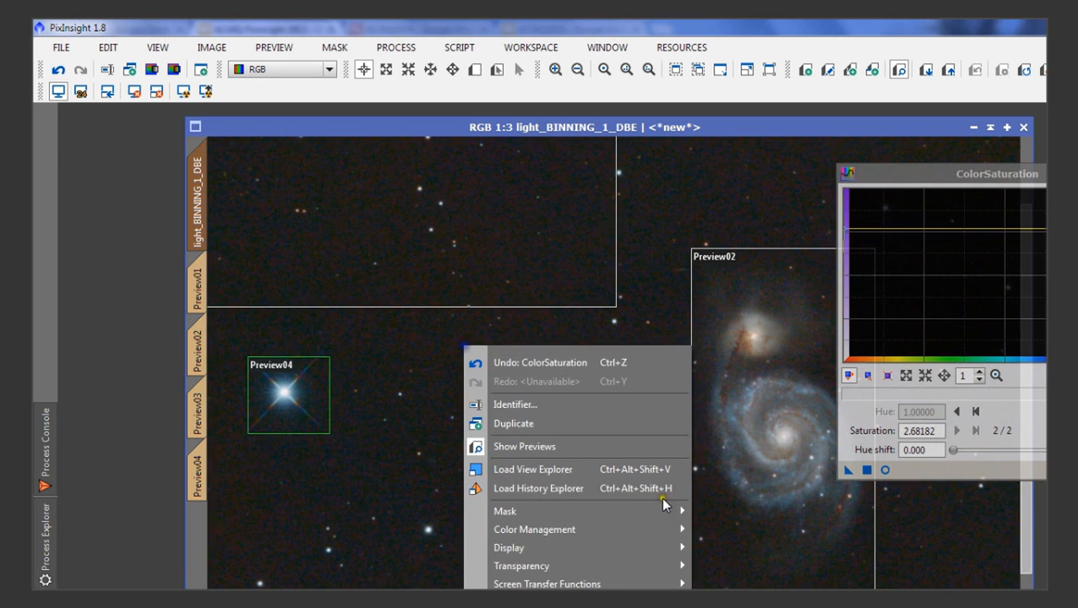
mouse_move(615, 507)
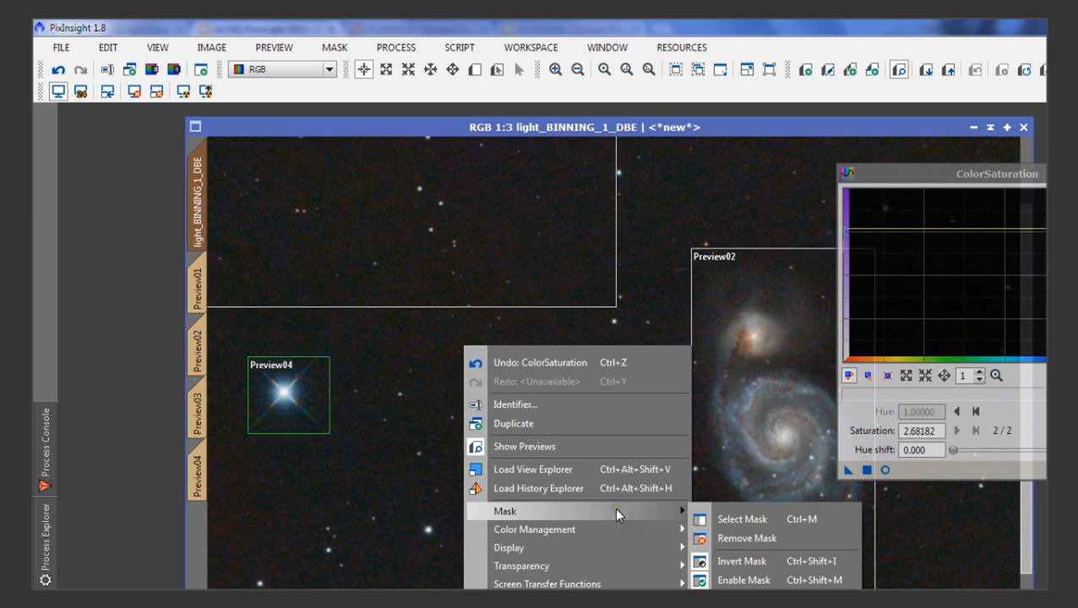
left_click(722, 578)
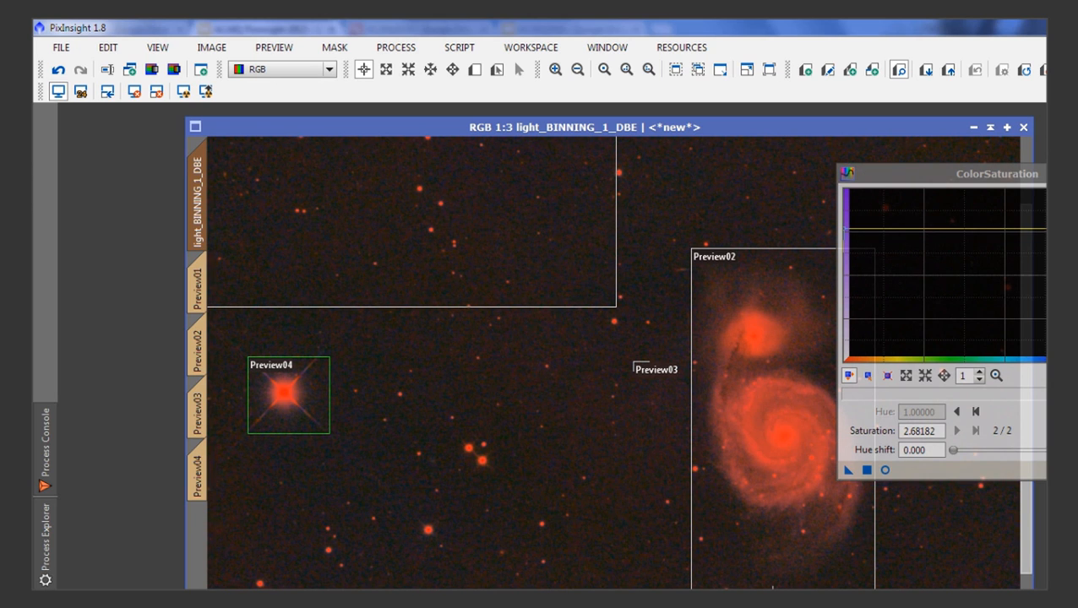
right_click(453, 222)
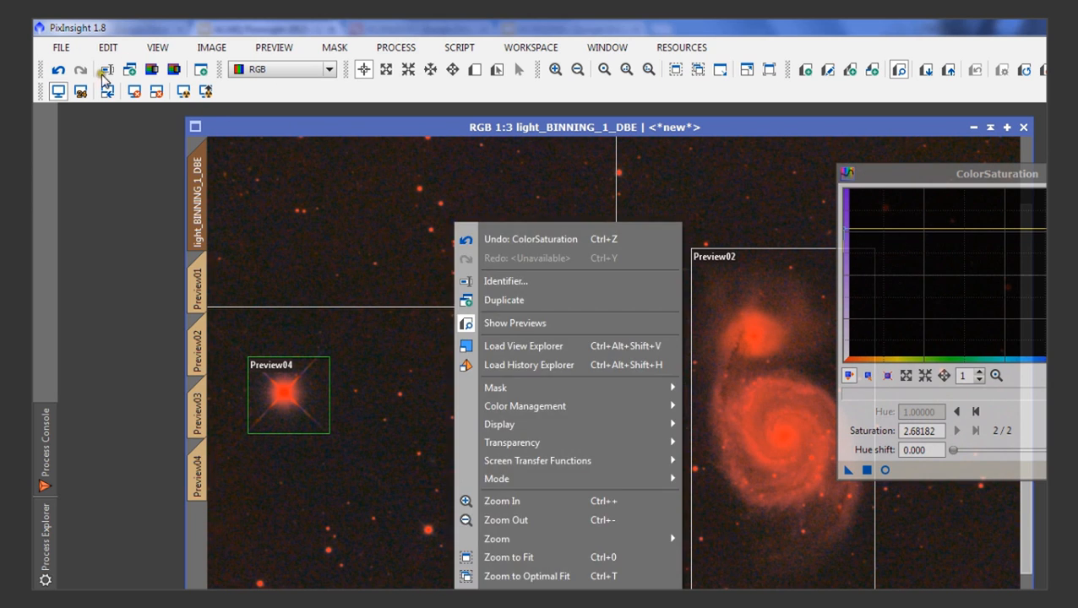
left_click(58, 70)
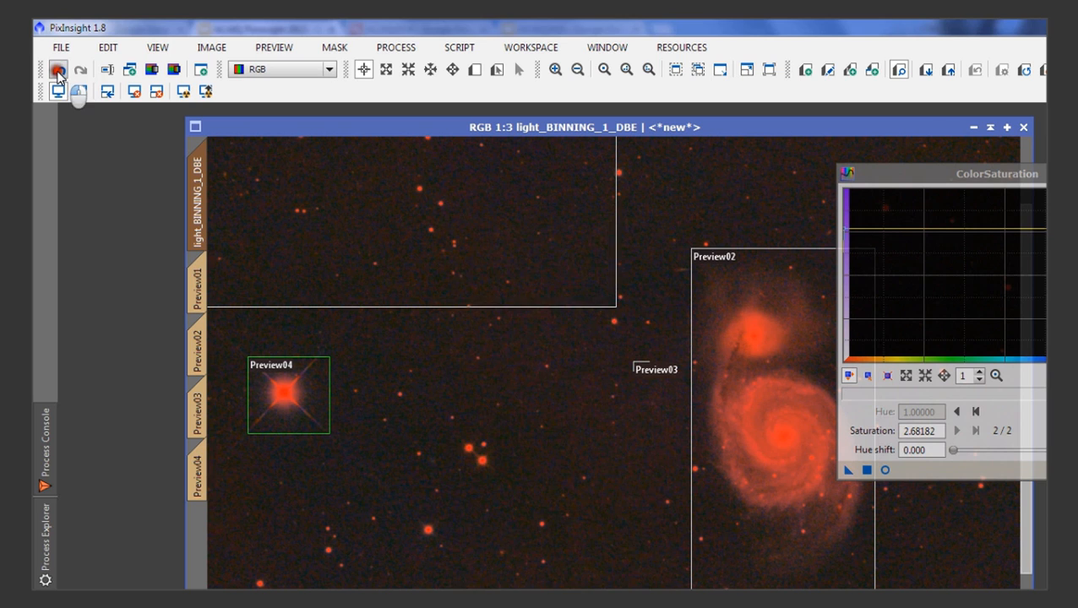
- Invert the mask on light_BINNING_1_DBE so it protects the background and exposes the galaxy and stars
right_click(544, 374)
mouse_move(667, 539)
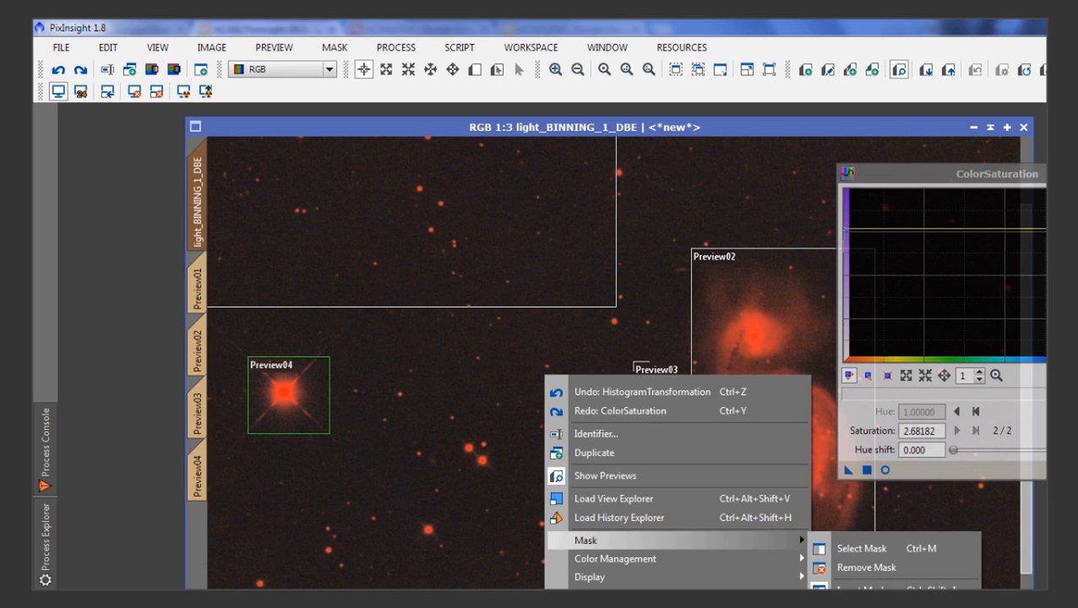
left_click(862, 586)
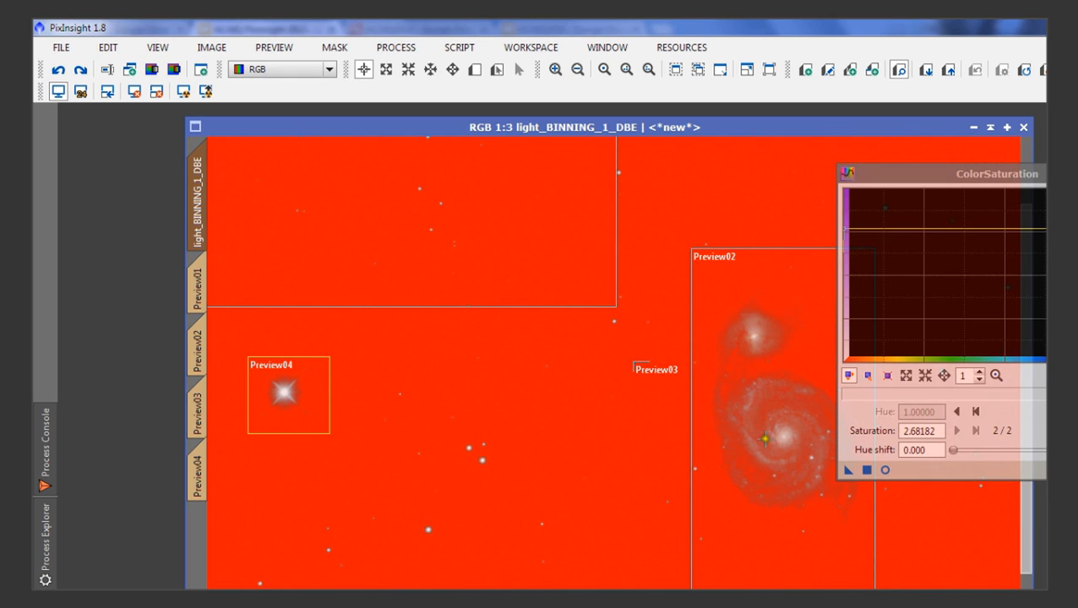
- Hide the mask overlay in Preview02, check the masked ColorSaturation there in a real-time preview, and close the preview
left_click(199, 339)
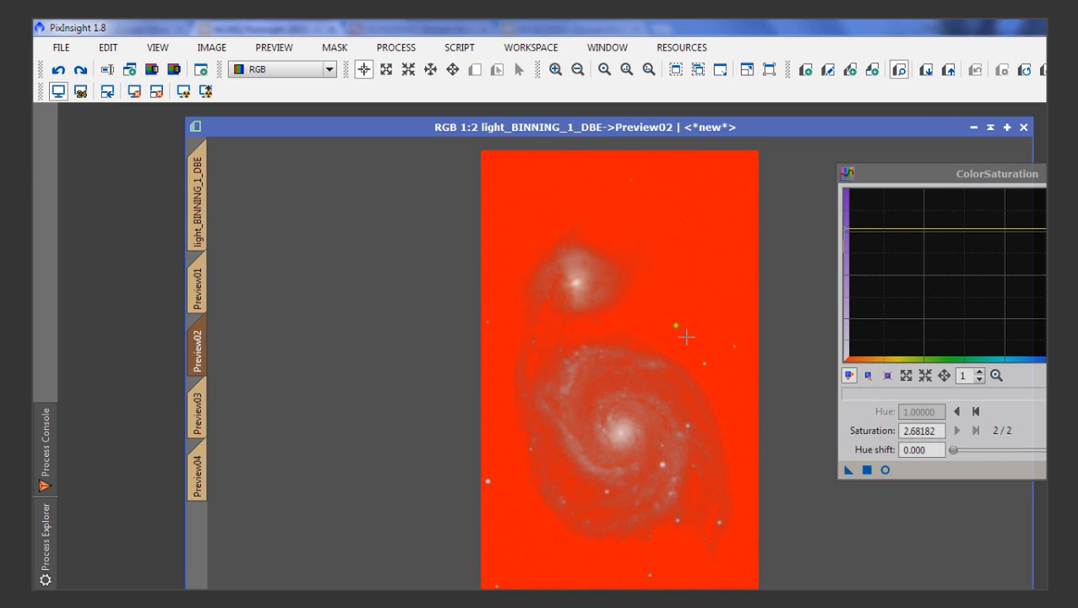
right_click(608, 302)
mouse_move(733, 558)
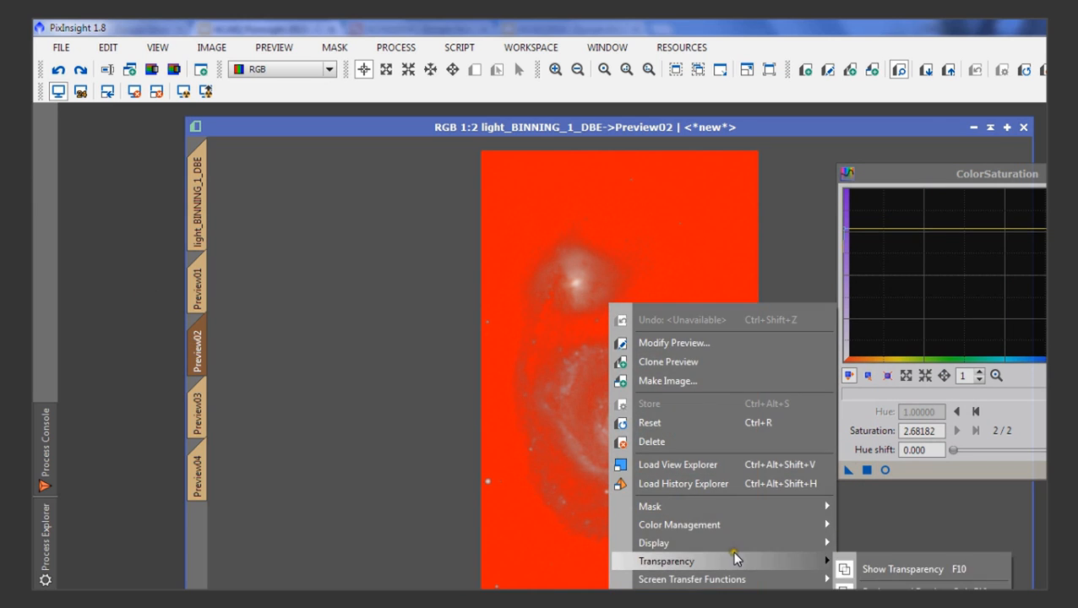
mouse_move(698, 505)
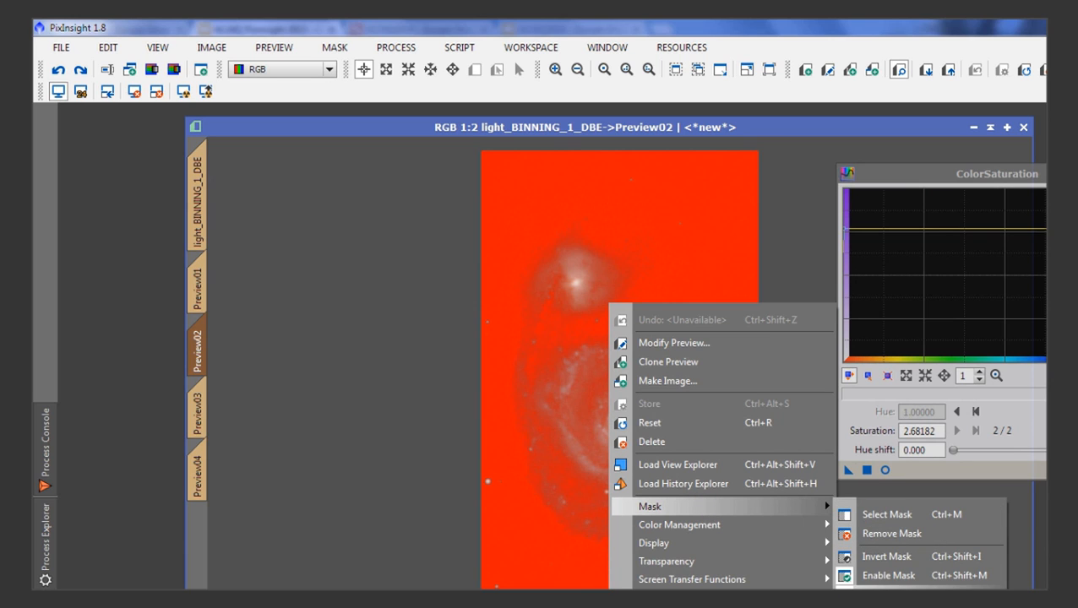
left_click(887, 575)
left_click(885, 470)
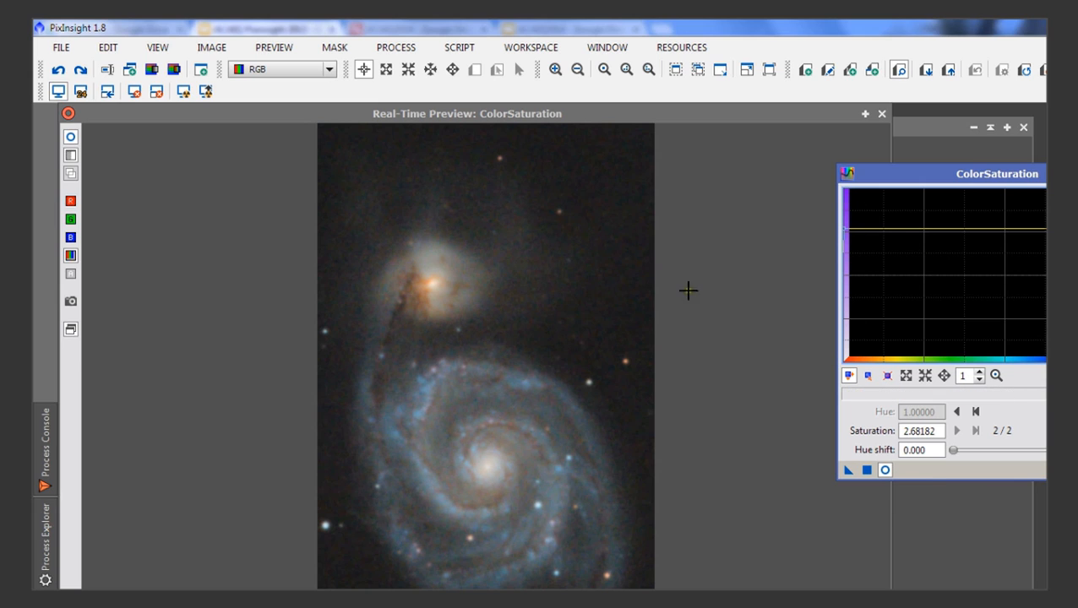
left_click(882, 114)
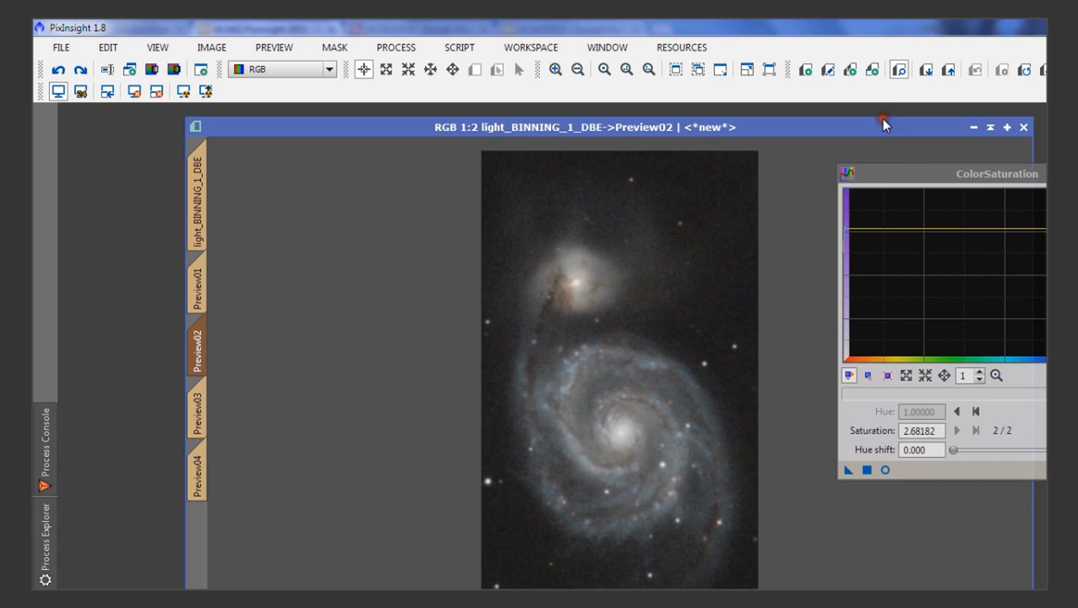
- Apply ColorSaturation to the whole masked light_BINNING_1_DBE image and examine the color of the bright star pair
left_click(200, 218)
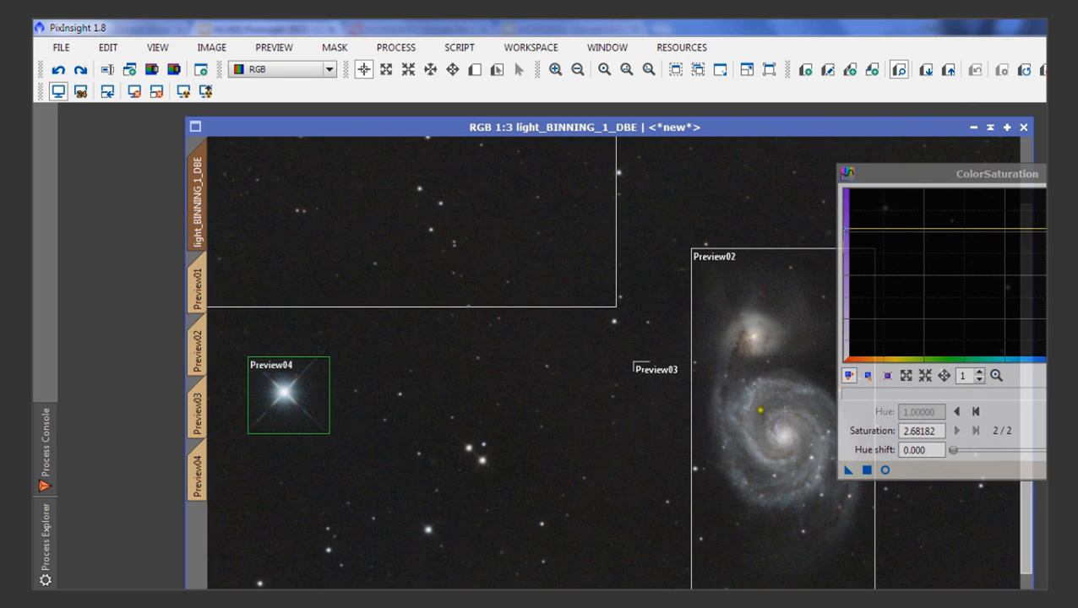
left_click_drag(848, 469, 794, 485)
scroll(475, 438, "up", 2)
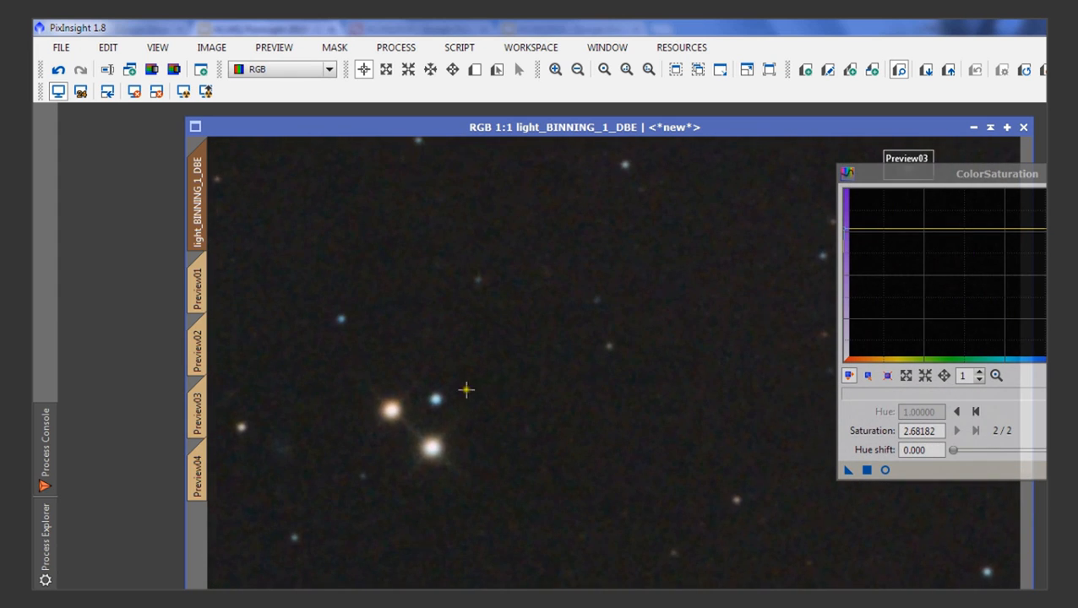
scroll(467, 388, "up", 1)
left_click_drag(604, 327, 698, 339)
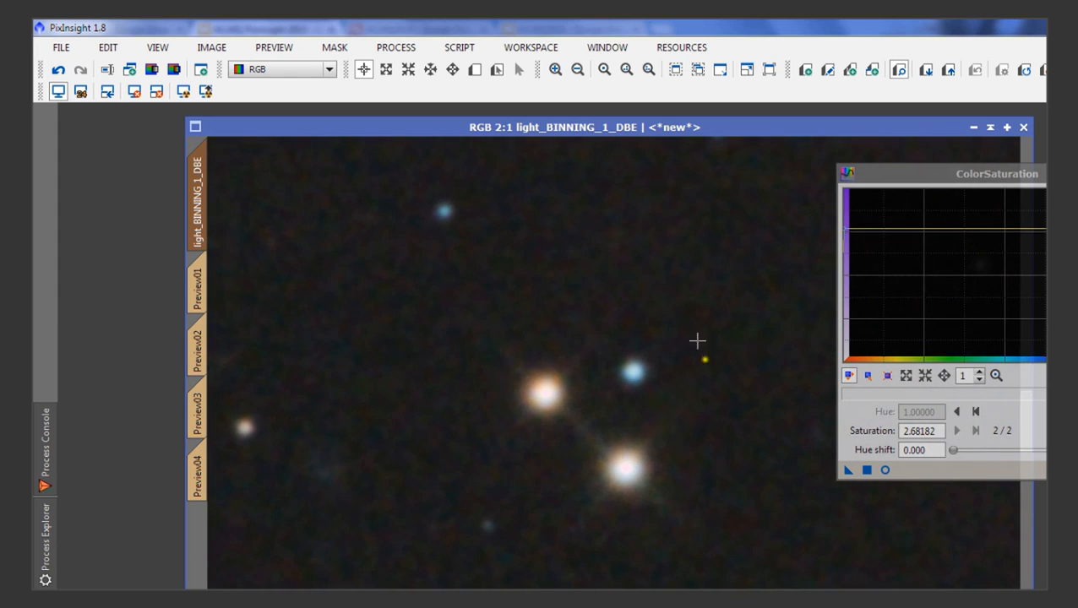
- Undo and redo the ColorSaturation on light_BINNING_1_DBE to compare the bright star pair's color up close
left_click(59, 72)
left_click(81, 73)
scroll(433, 355, "up", 2)
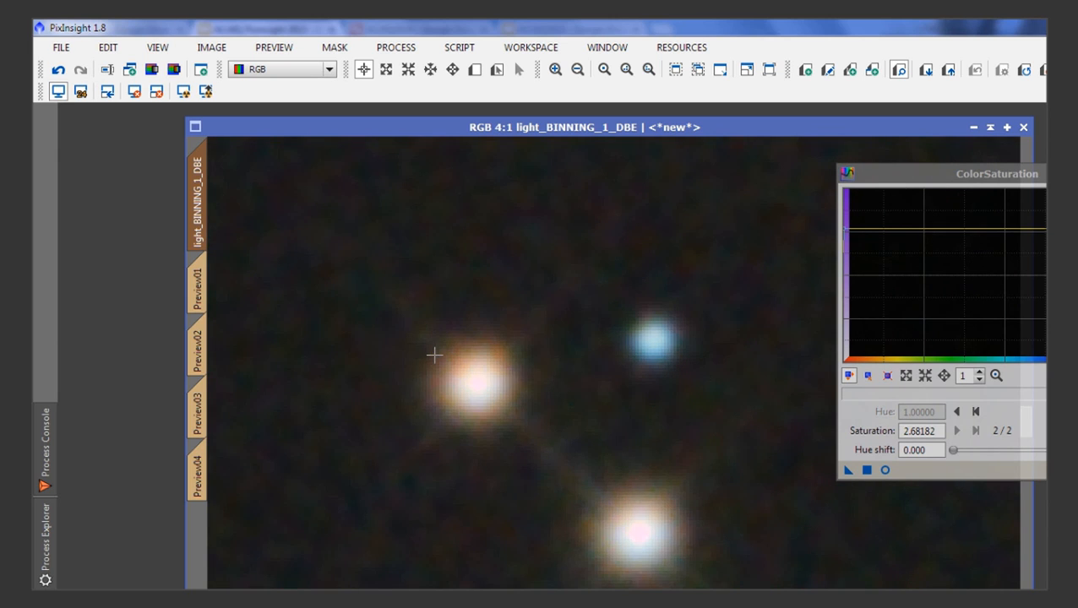
scroll(433, 355, "down", 2)
scroll(434, 356, "down", 5)
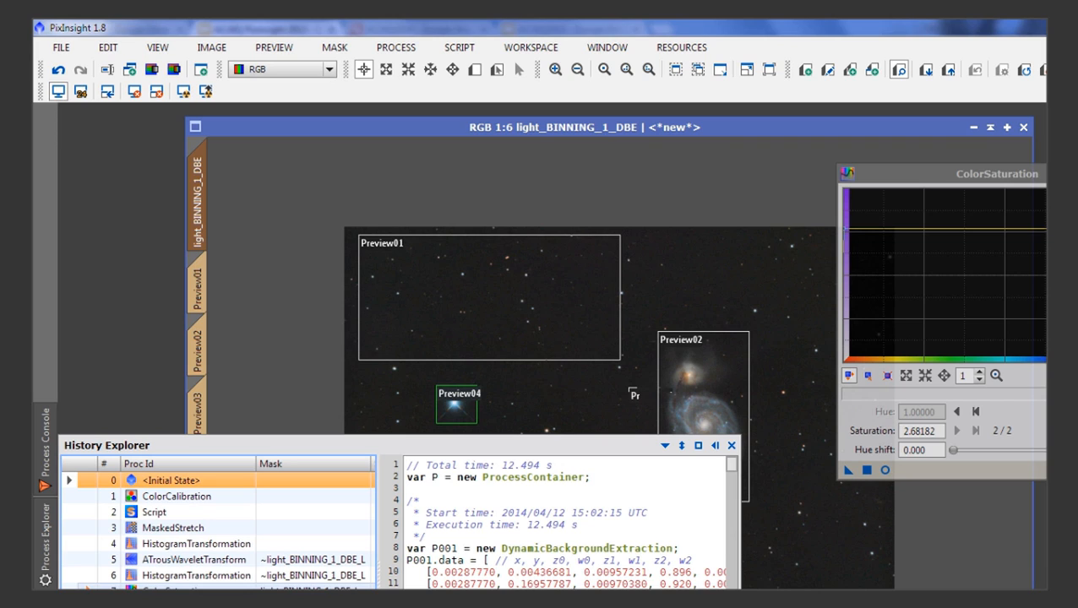
- Review the processing history of light_BINNING_1_DBE in History Explorer and examine the galaxy in and around Preview02
mouse_move(40, 561)
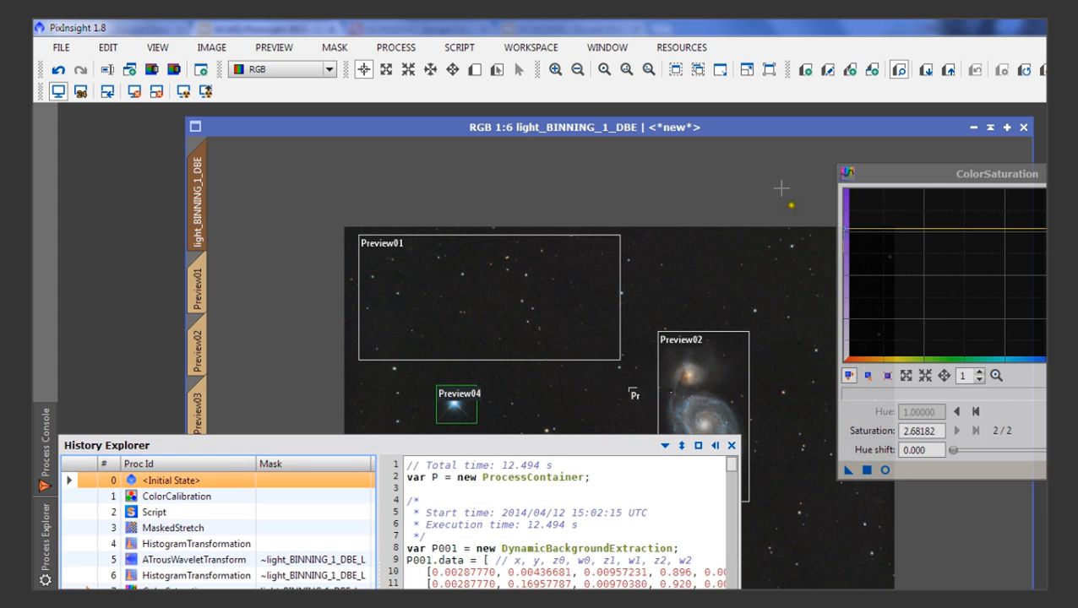
left_click(756, 126)
scroll(770, 364, "up", 3)
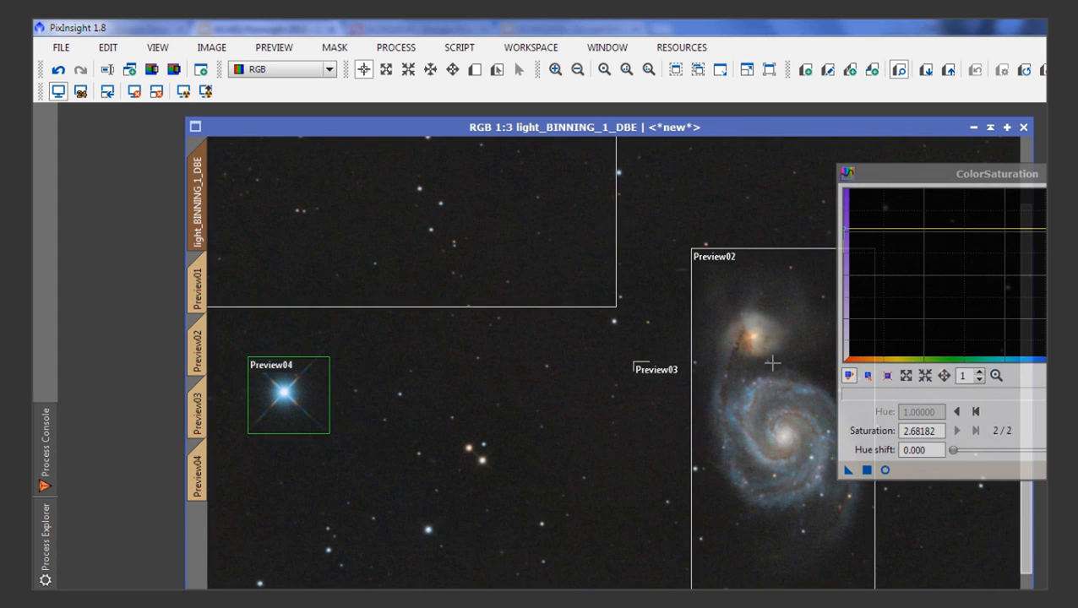
scroll(777, 397, "up", 1)
left_click_drag(777, 397, 556, 397)
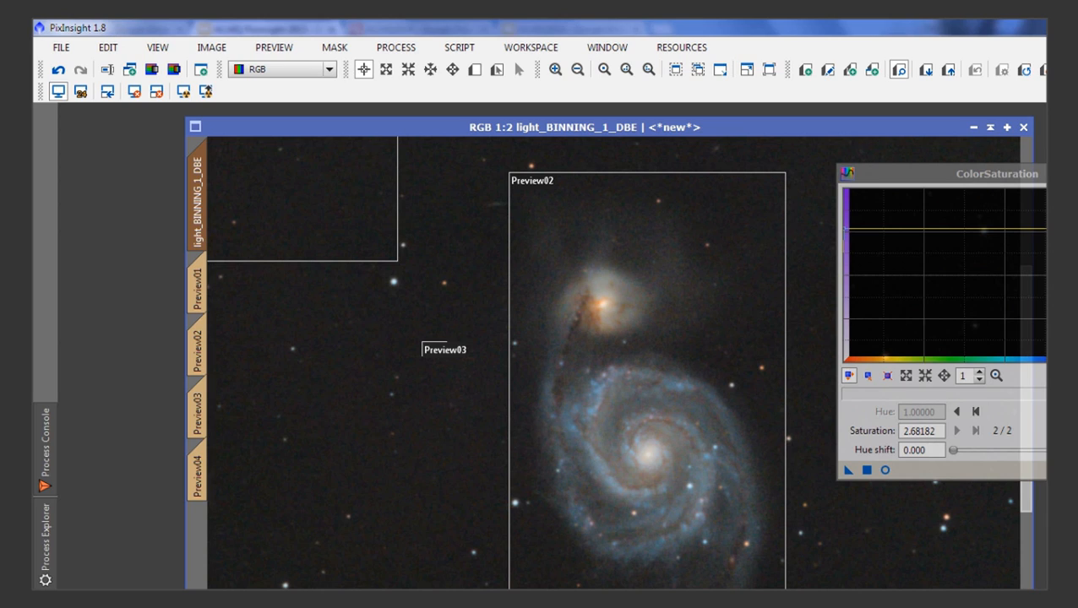
- Switch to Windows Explorer and browse to the registered folder inside Base > 1-Exemple_M51_DSLR
key("alt+Tab")
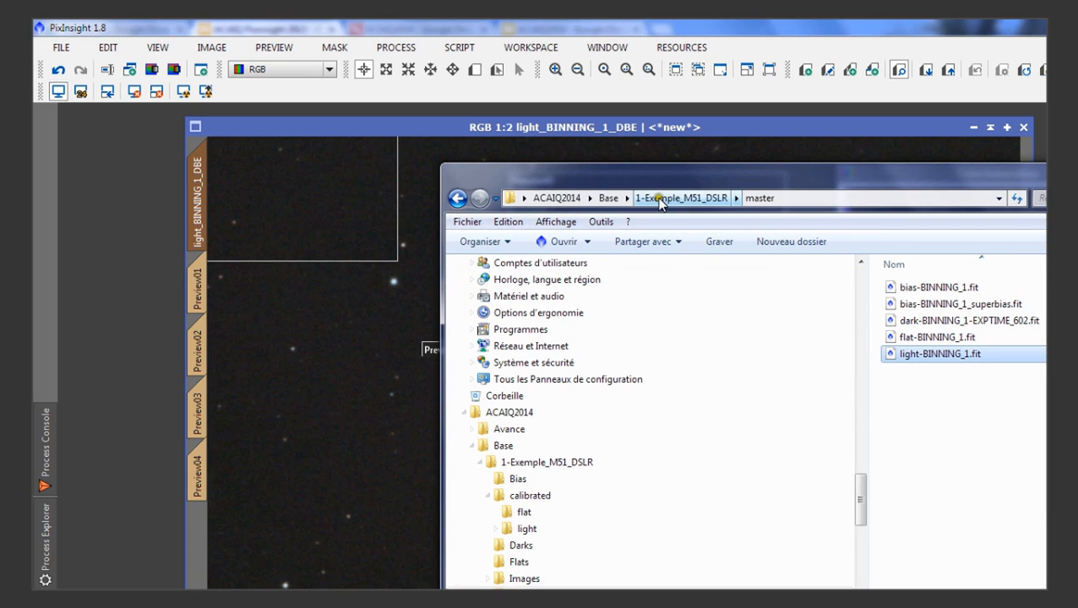
left_click(619, 197)
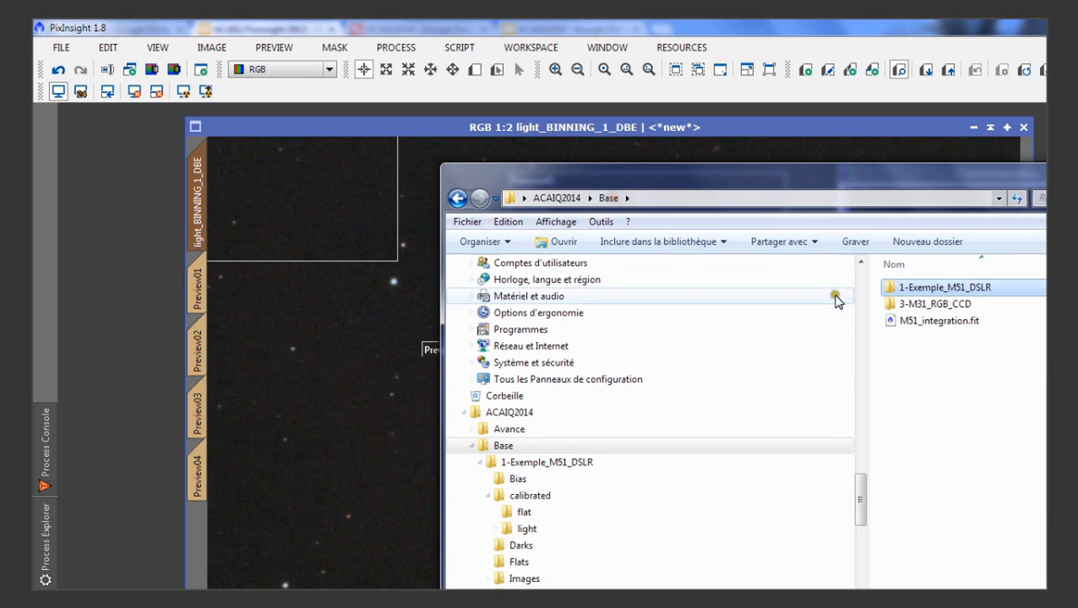
double_click(960, 291)
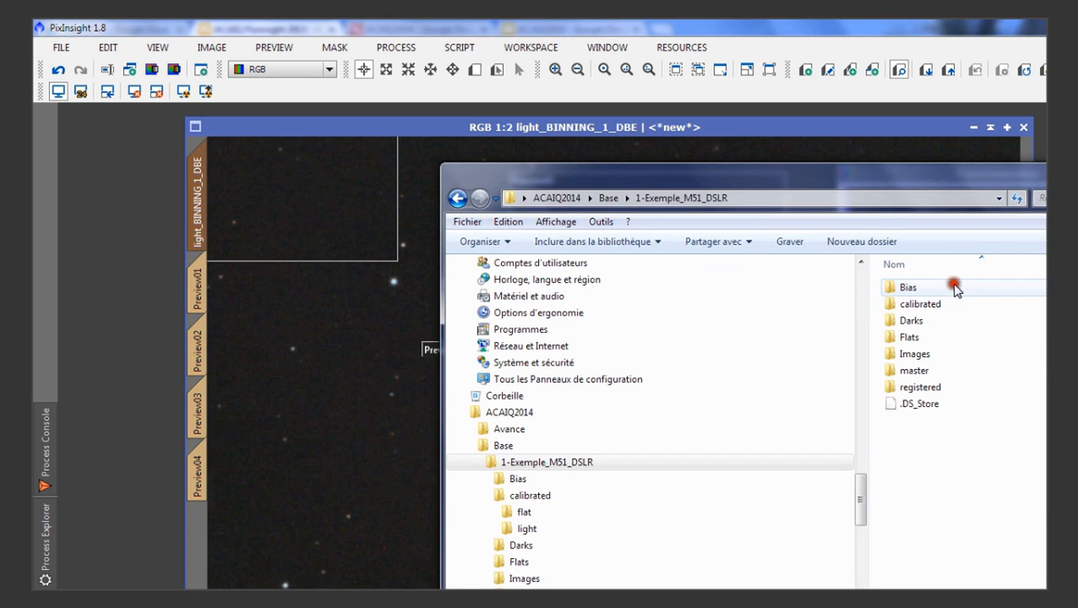
double_click(944, 389)
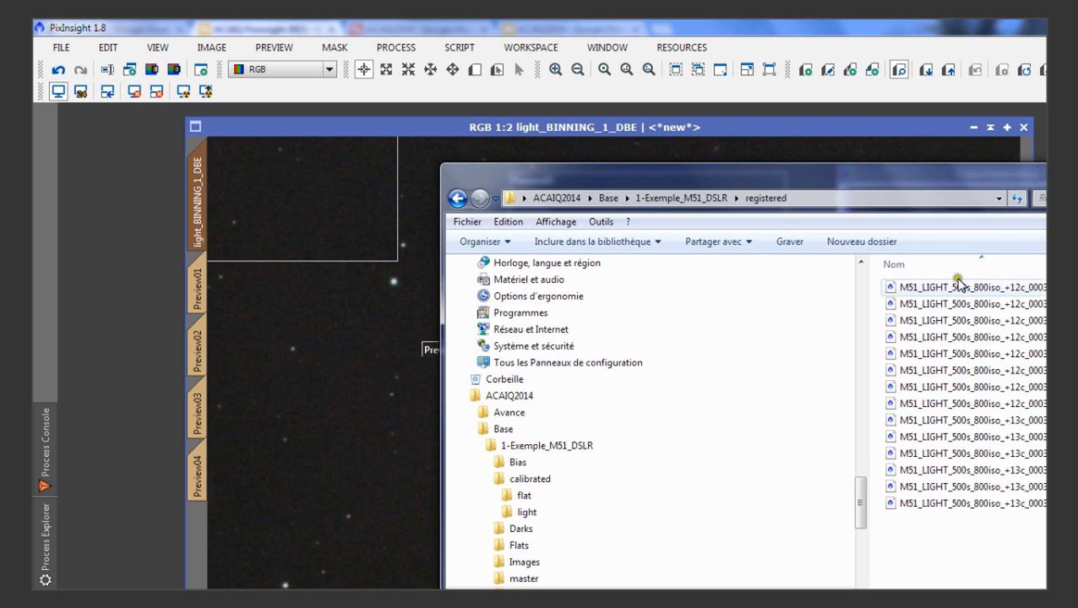
- Return to PixInsight and open the Blink process
left_click(131, 152)
left_click(395, 49)
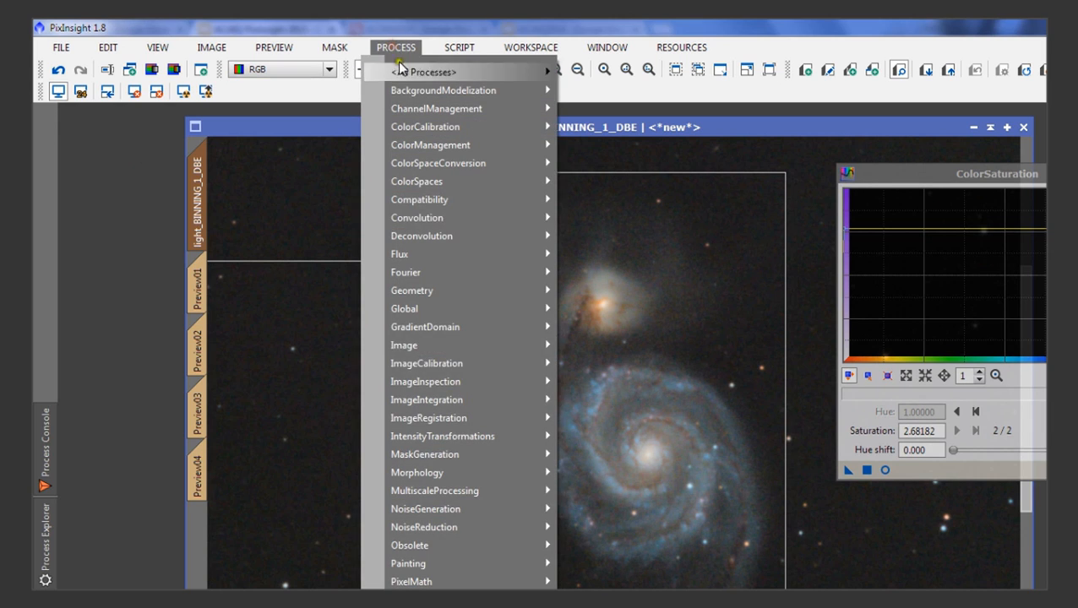
mouse_move(505, 367)
mouse_move(467, 350)
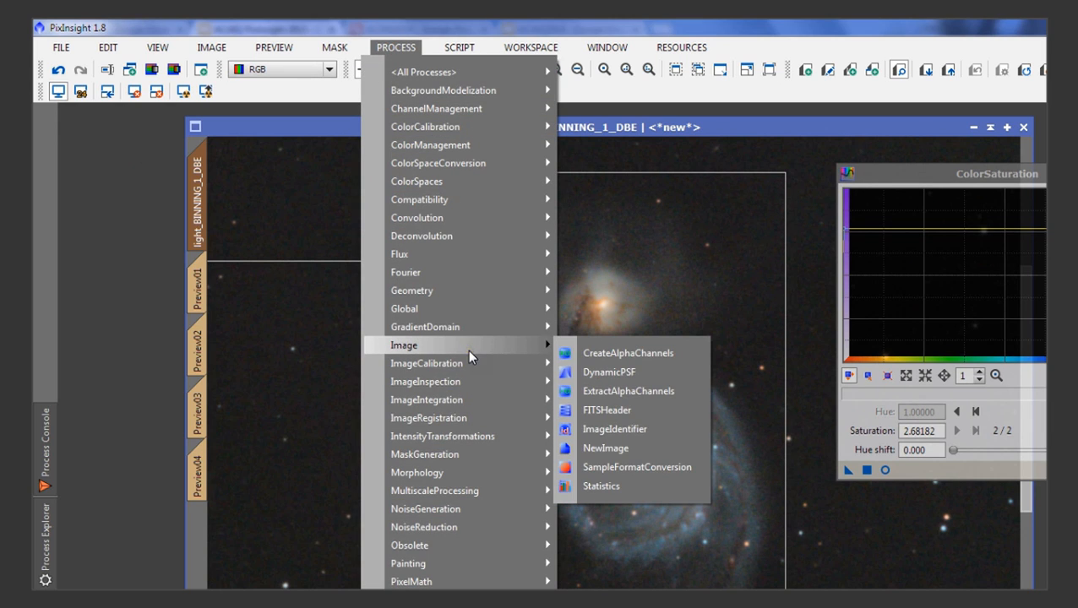
left_click(595, 386)
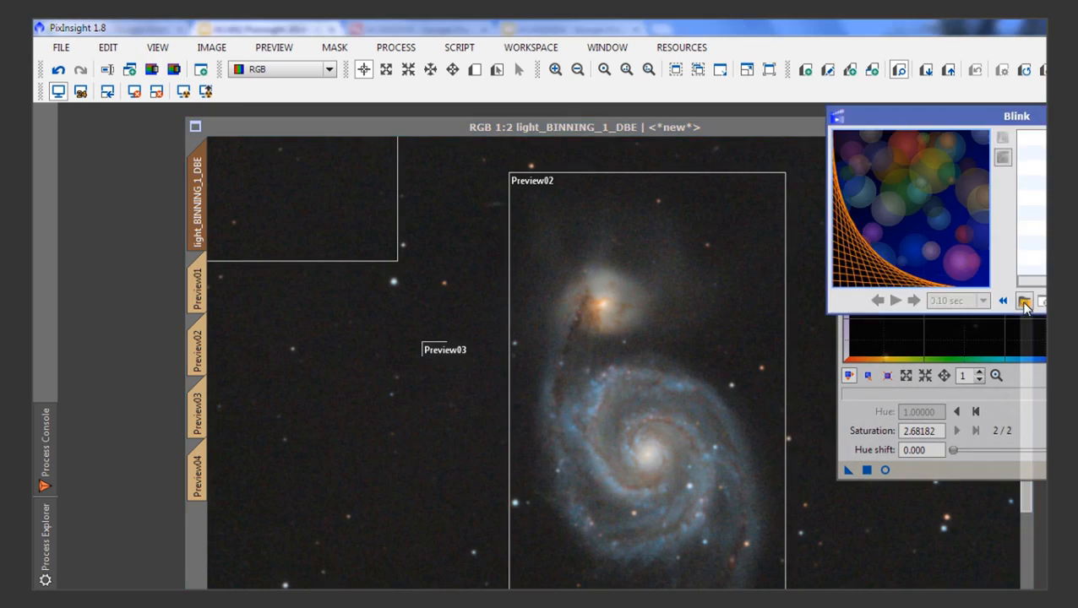
- Load all the M51_LIGHT FIT files from the 1-Exemple_M51_DSLR registered folder into Blink
left_click(1022, 301)
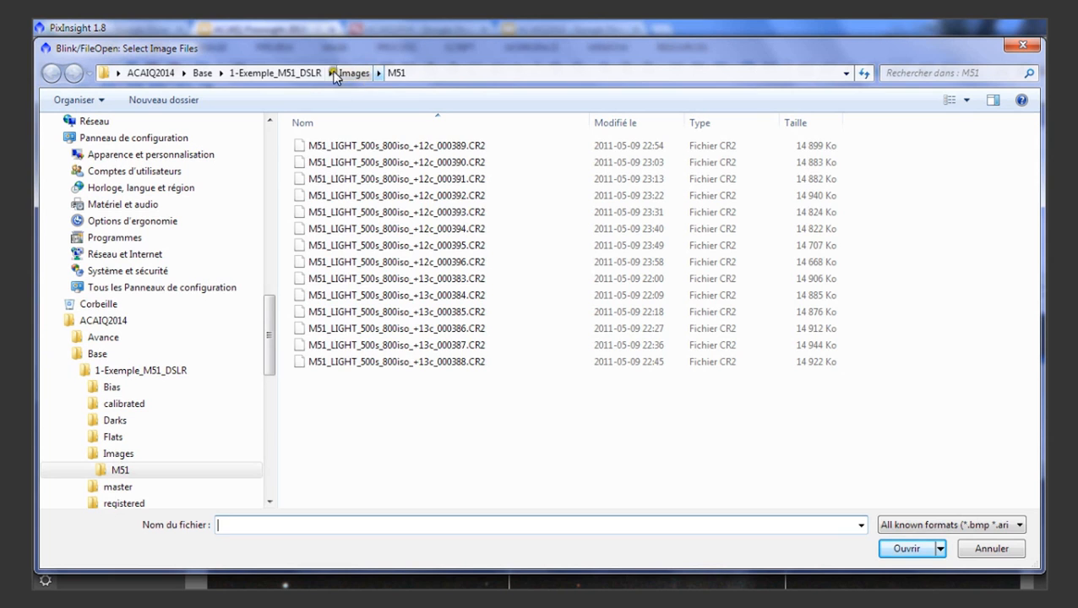
left_click(308, 73)
double_click(364, 245)
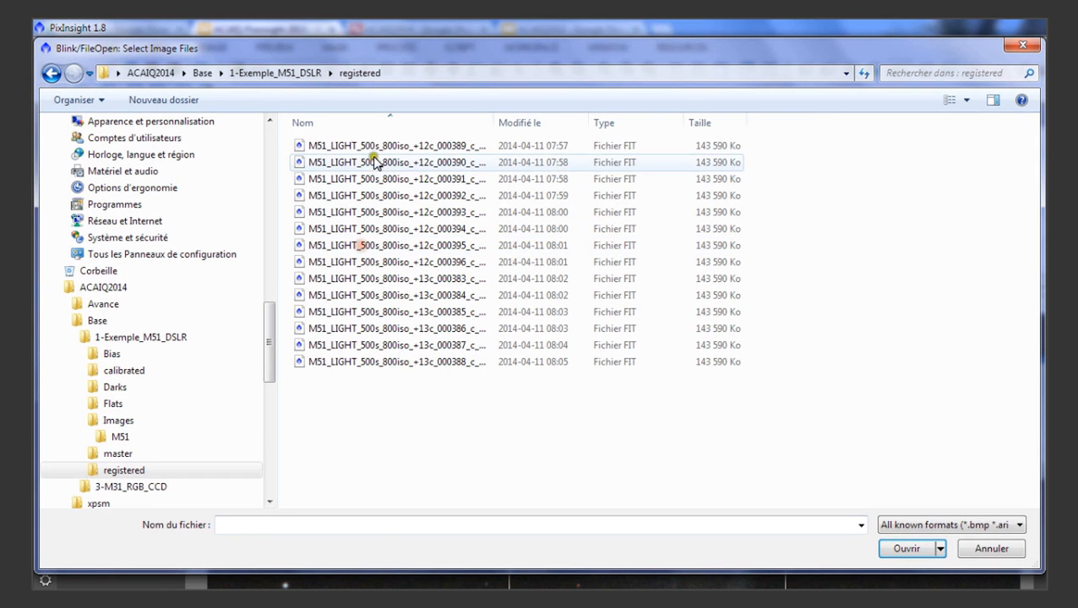
left_click(374, 145)
left_click(408, 362, "shift")
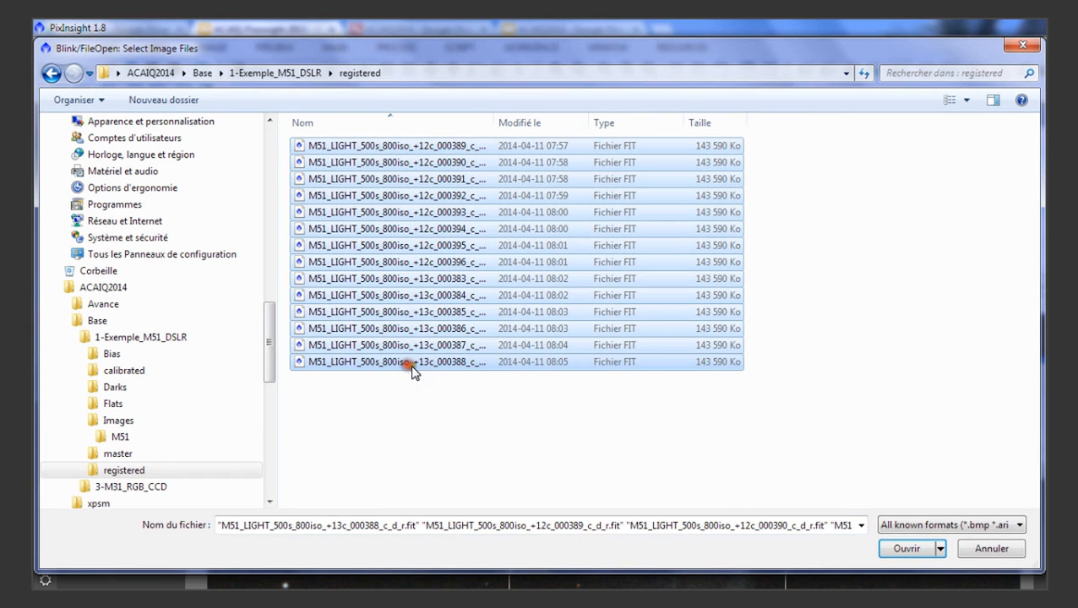
left_click(913, 547)
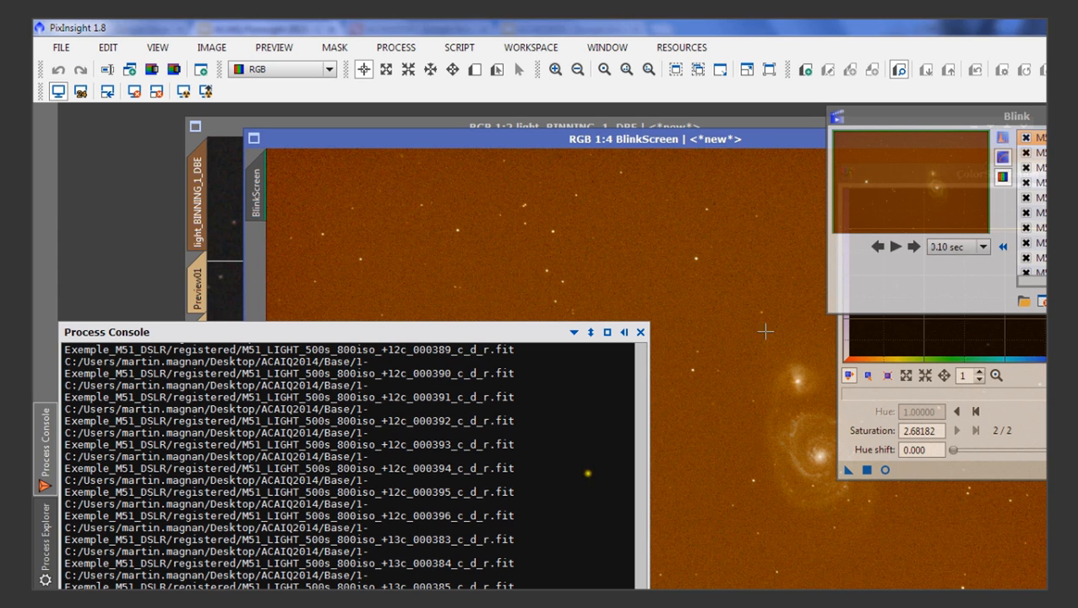
- Enlarge the BlinkScreen image to 2:1 and play the registered frames to compare their background noise and hot pixels
left_click_drag(705, 135, 602, 145)
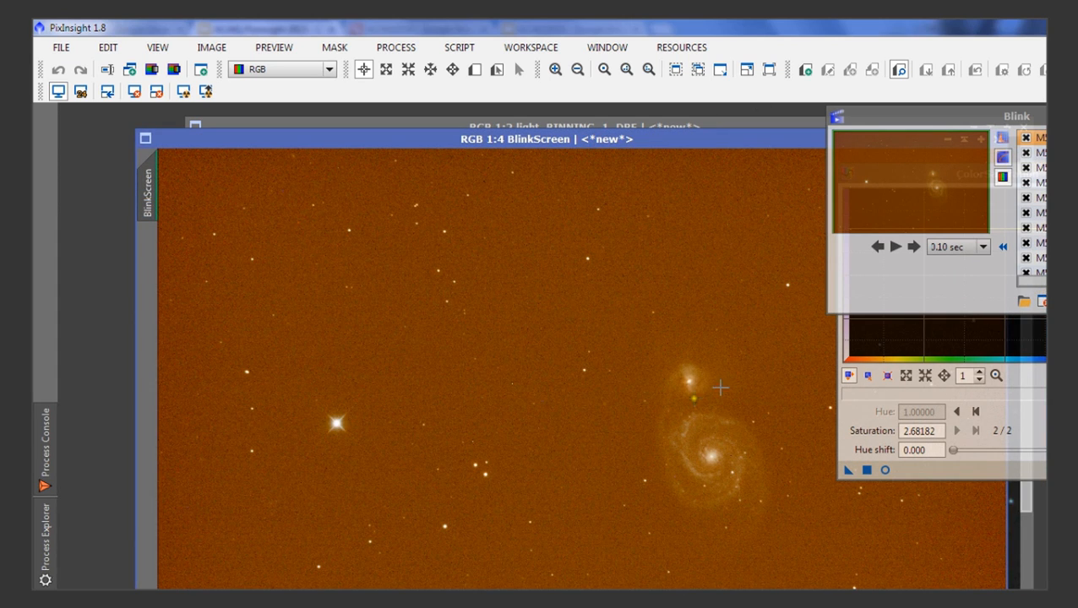
scroll(668, 371, "up", 3)
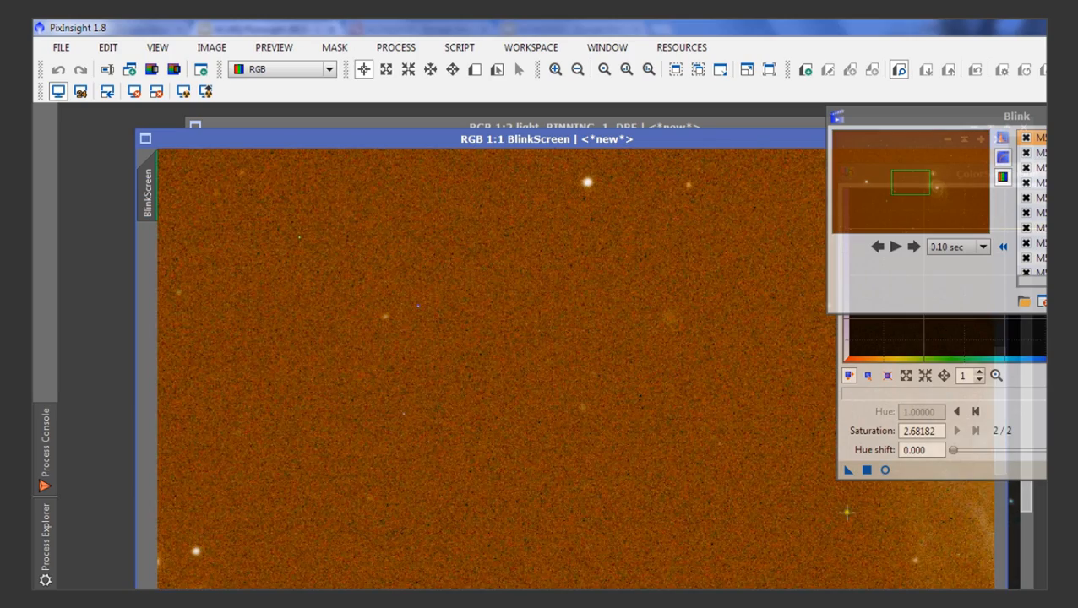
scroll(602, 448, "up", 1)
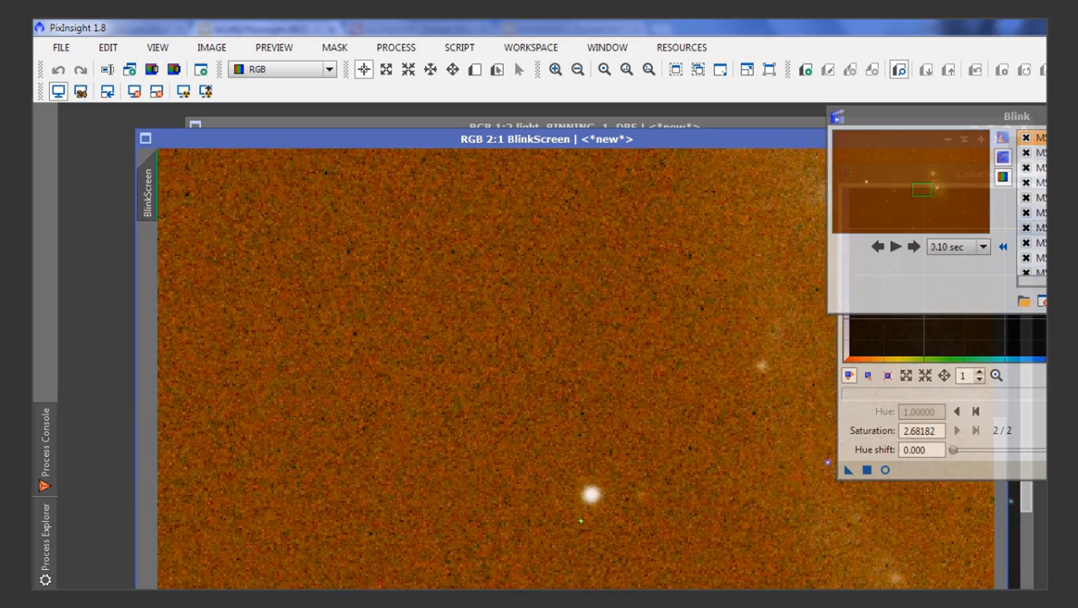
left_click(896, 247)
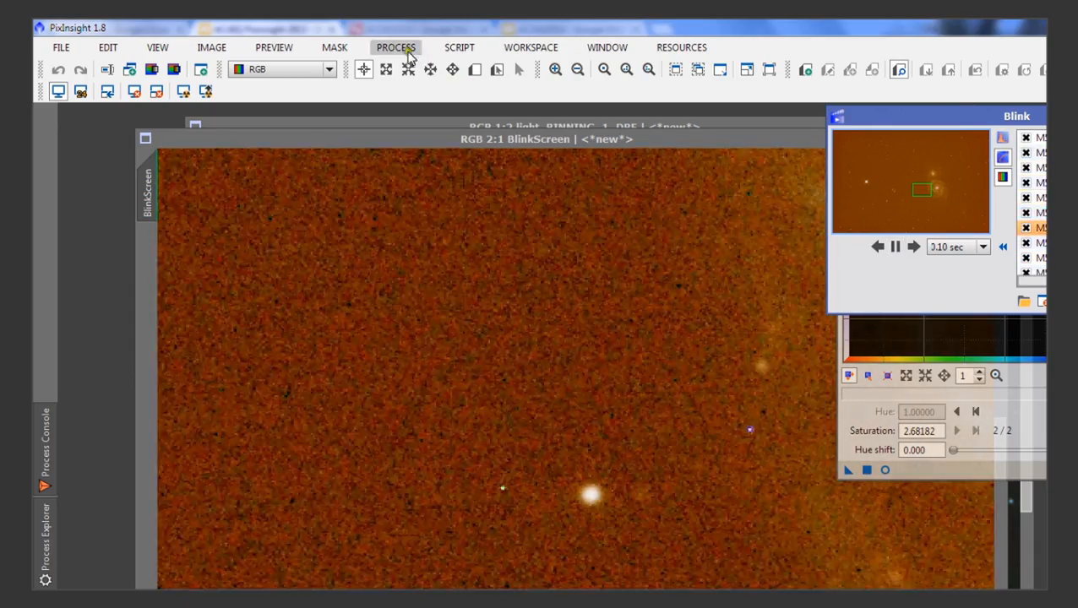
- Open ImageIntegration, examine its input image and combination settings, and close it without running it
left_click(400, 48)
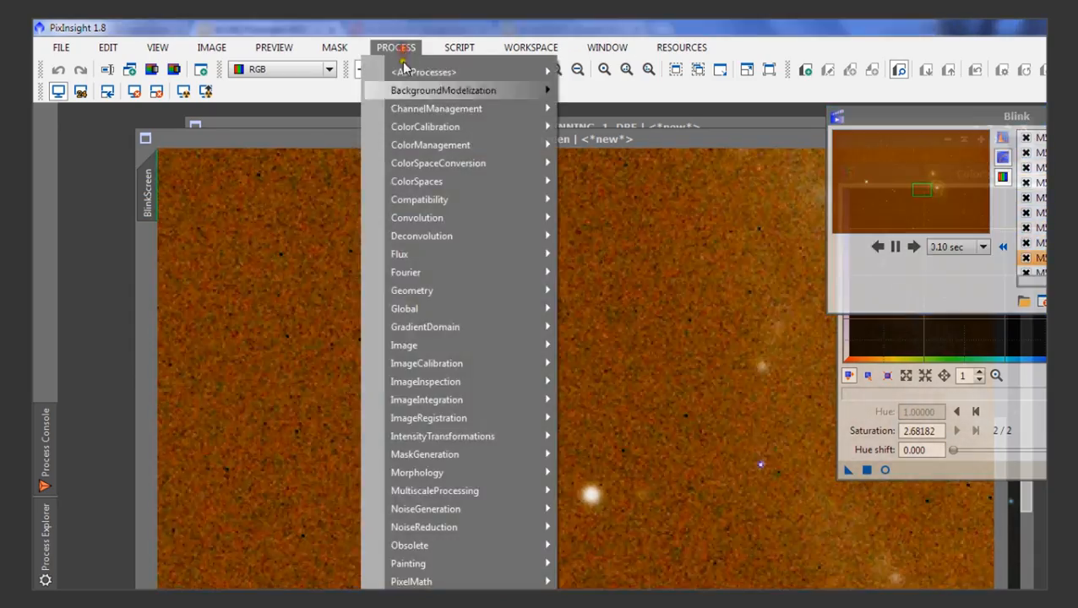
mouse_move(504, 538)
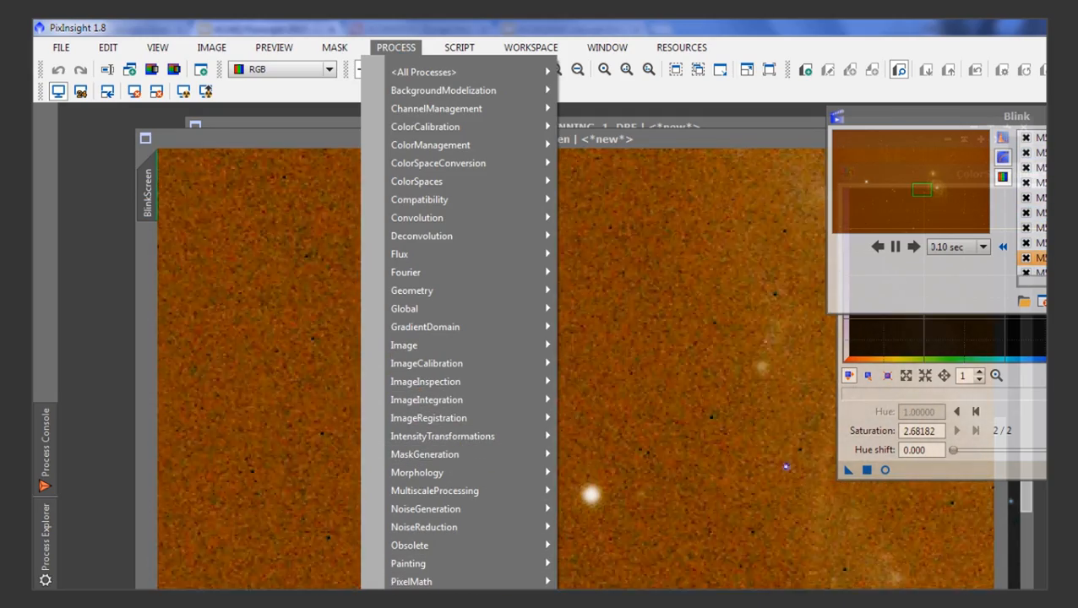
left_click(596, 400)
left_click_drag(837, 163, 943, 141)
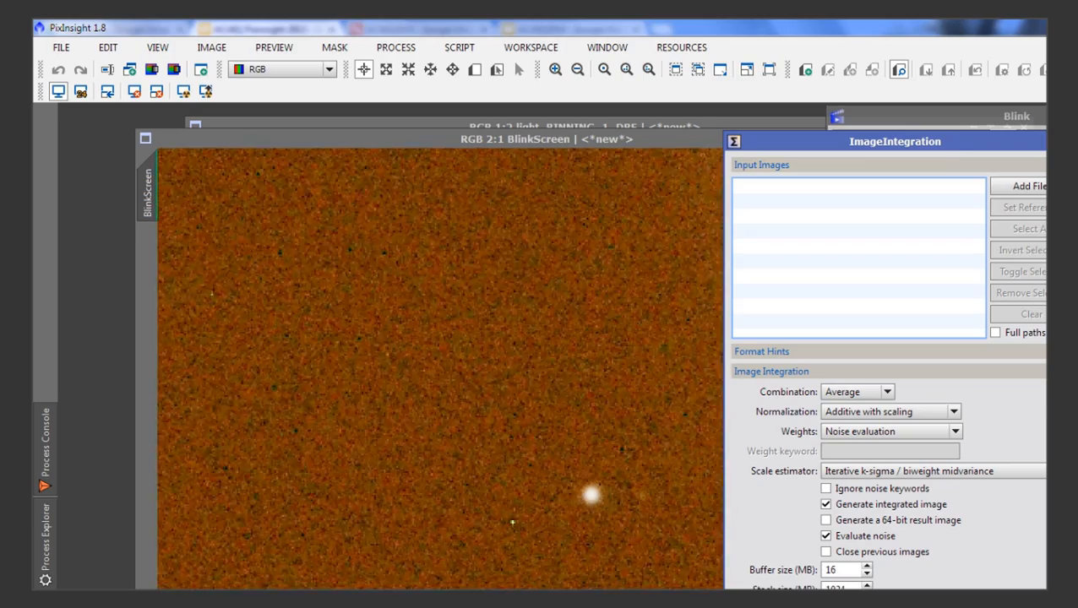
left_click_drag(1023, 141, 1044, 141)
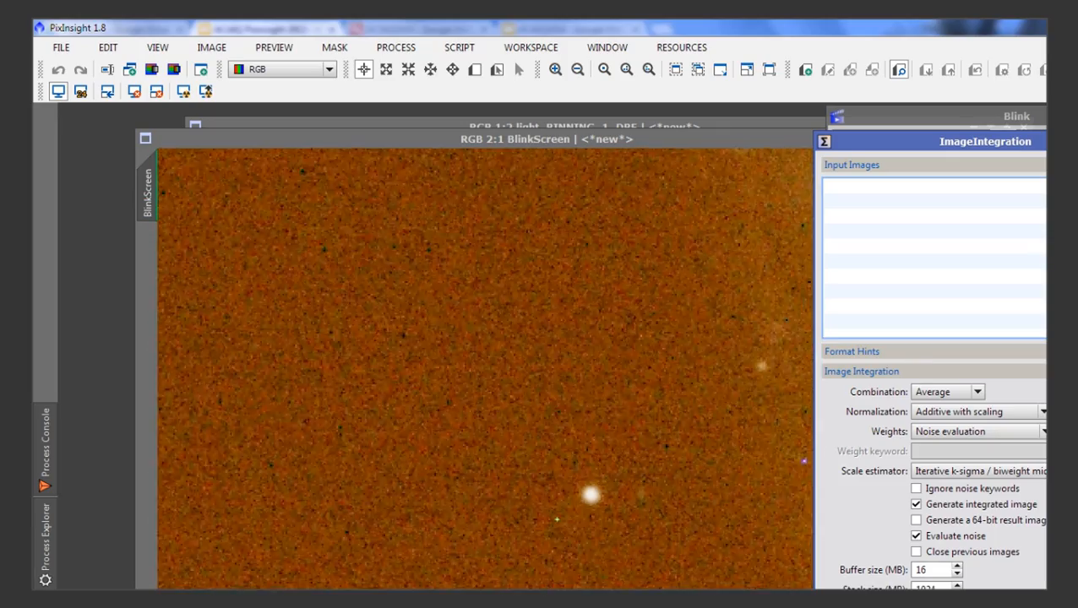
left_click(1046, 141)
left_click(765, 140)
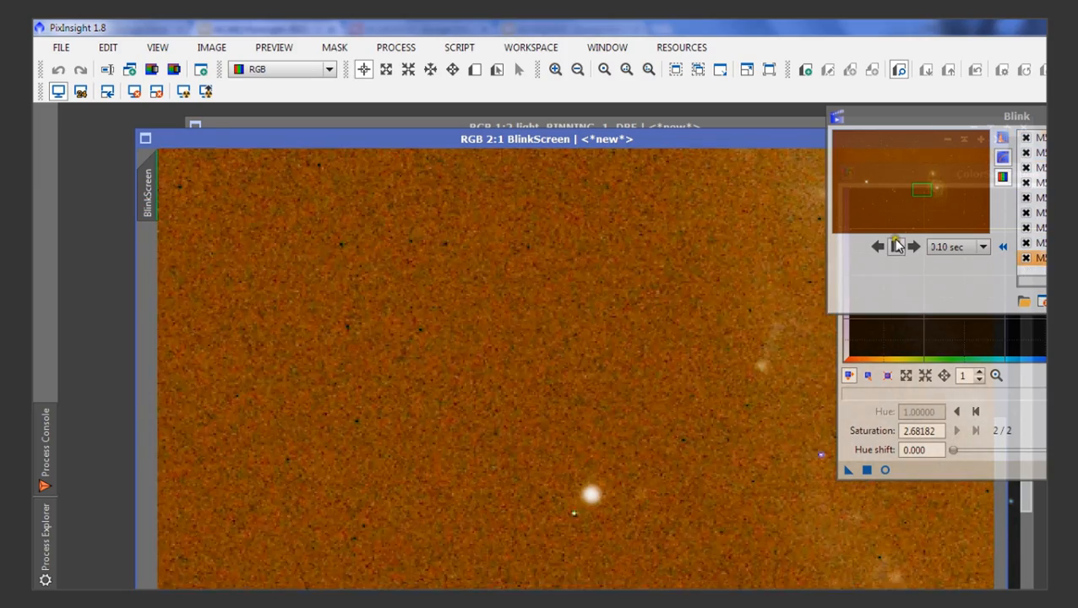
- Stop the Blink playback, move the Blink window aside, and close the BlinkScreen image
left_click(895, 246)
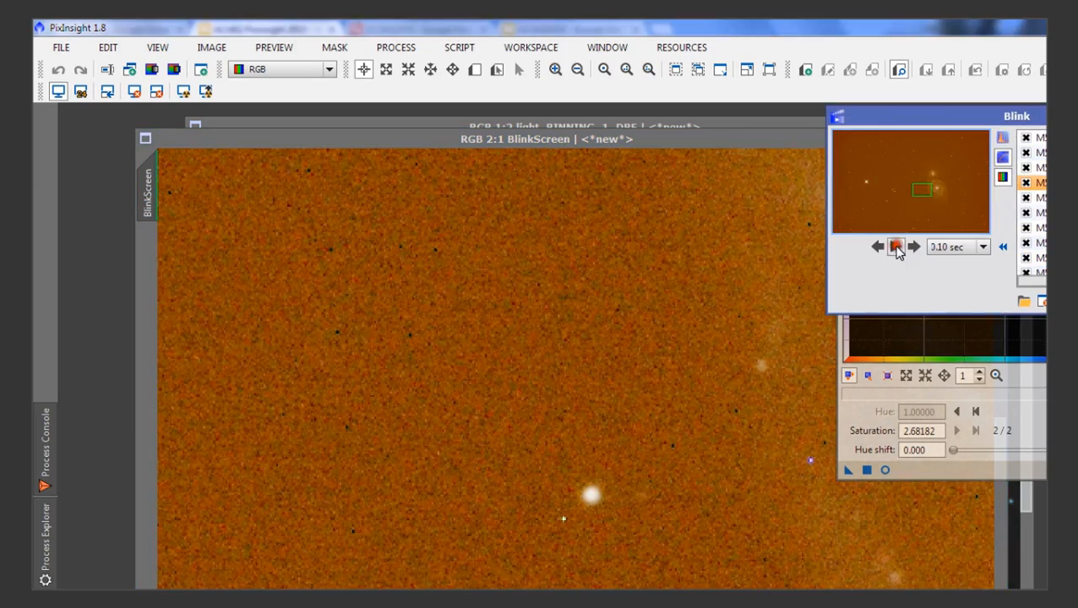
left_click(866, 113)
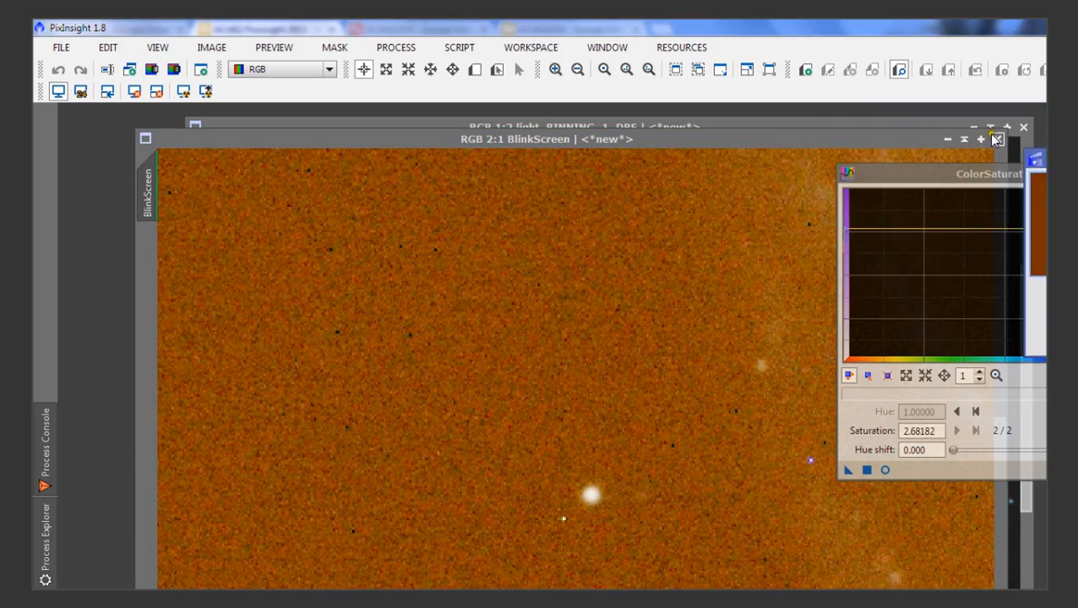
left_click(993, 139)
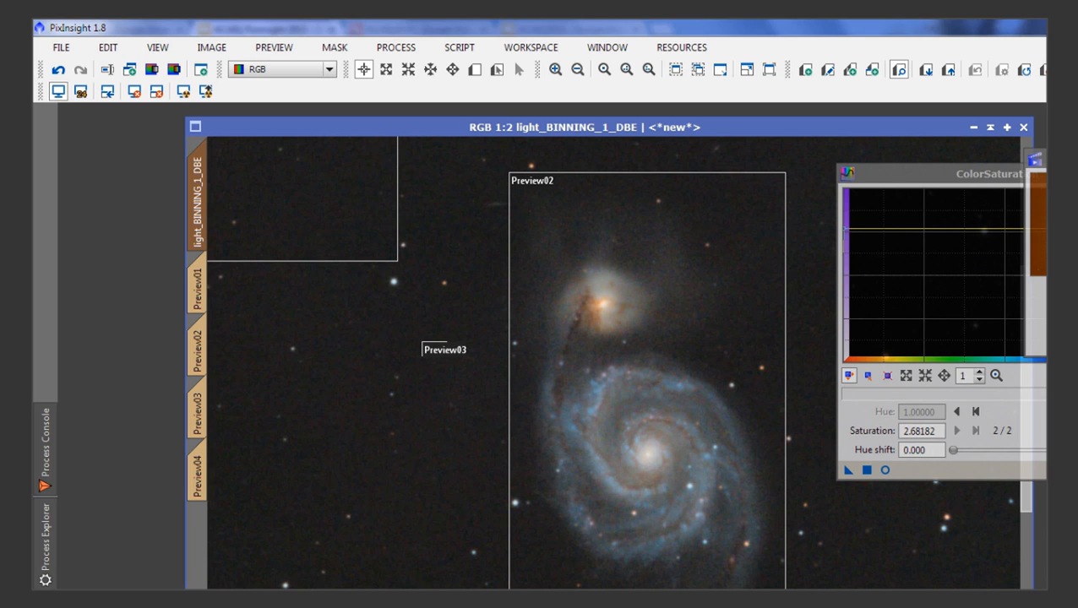
- Exit the program, discarding the unsaved process icons
key("alt+F4")
left_click(643, 441)
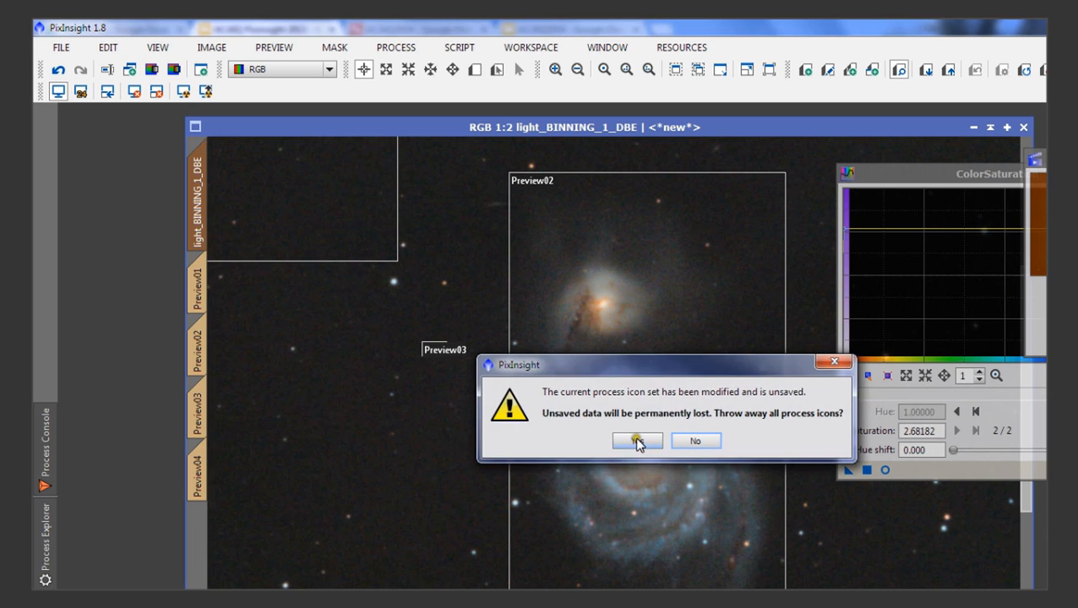
left_click(637, 442)
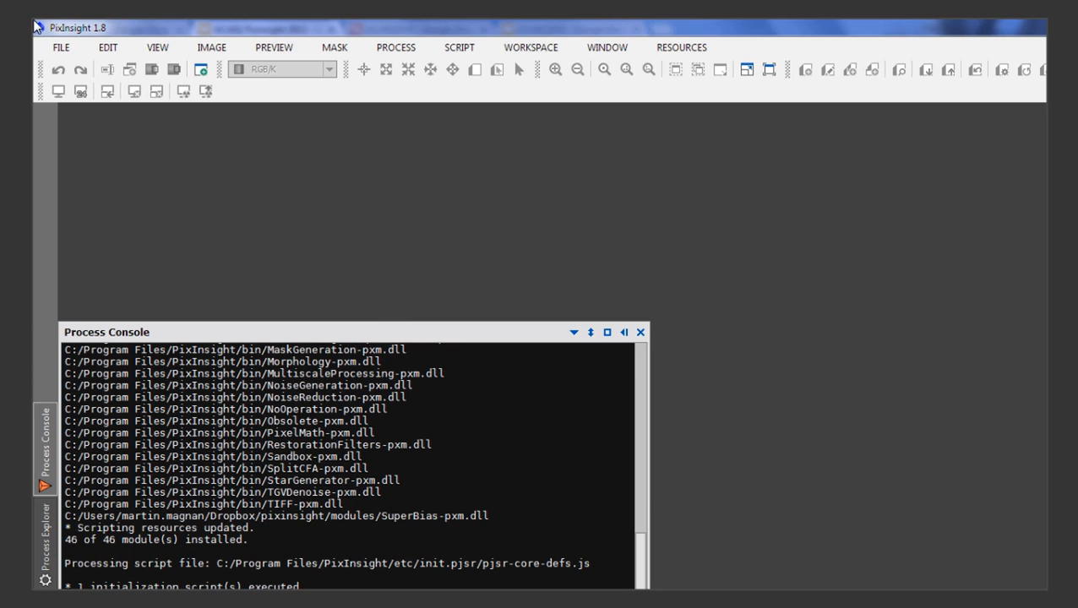
- Open the Save PixInsight Project dialog, examine its generation and workspace options, and close it without saving
left_click(60, 47)
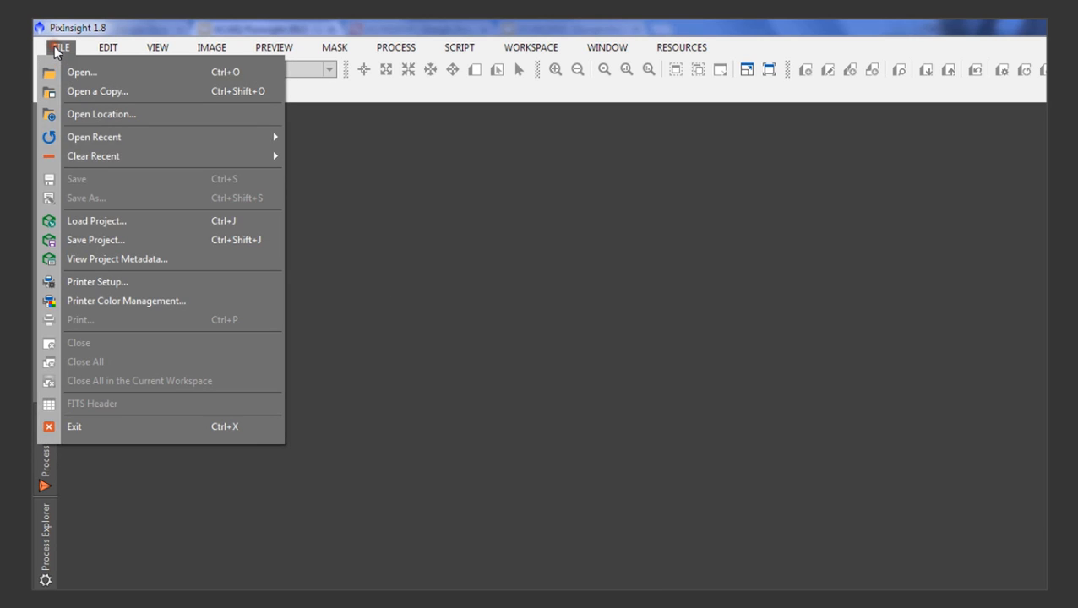
left_click(139, 240)
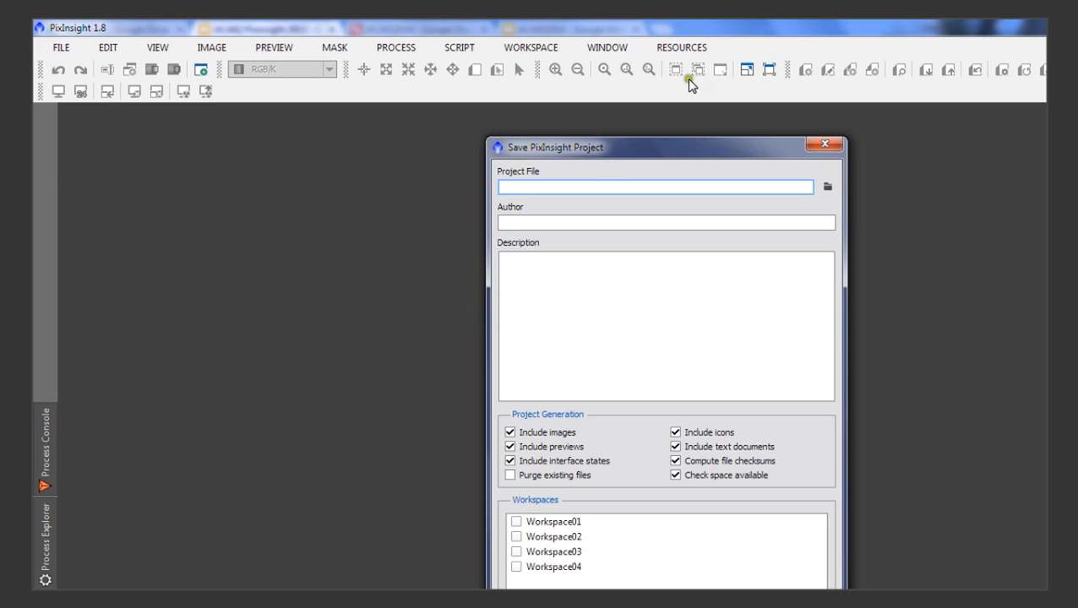
left_click(824, 148)
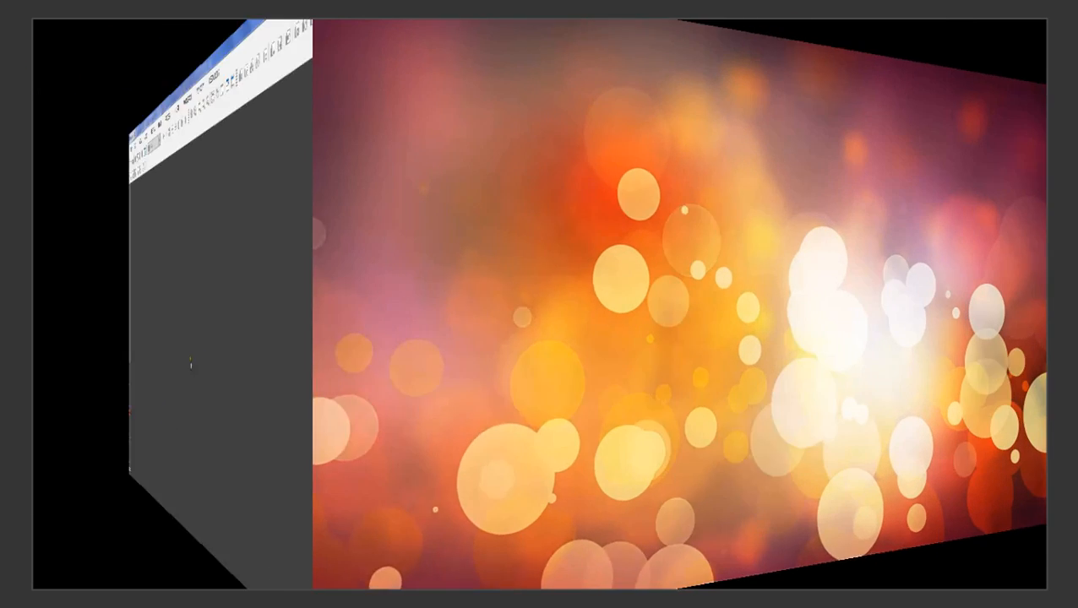